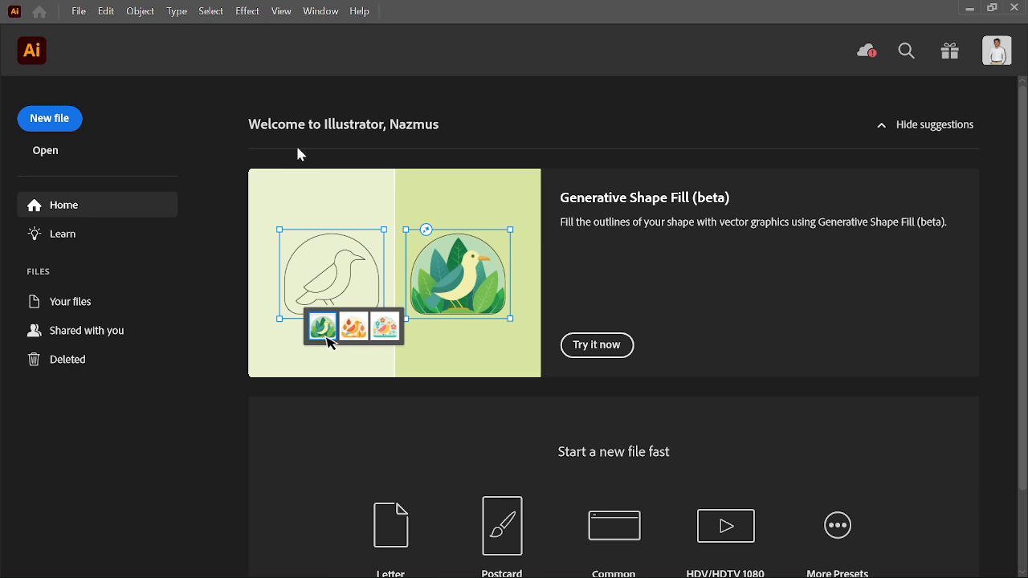
scroll(554, 358, "down", 1)
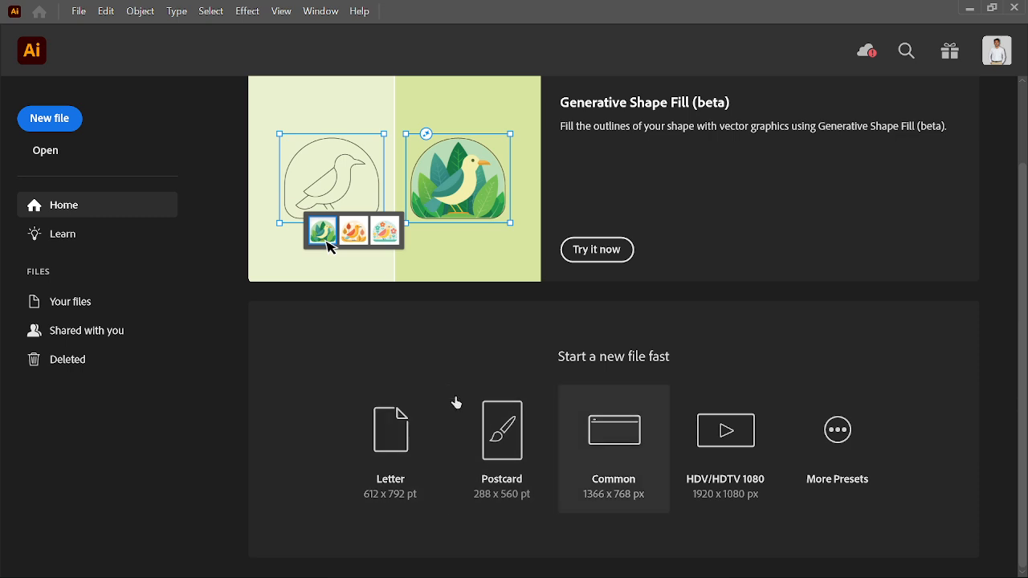
scroll(498, 390, "up", 2)
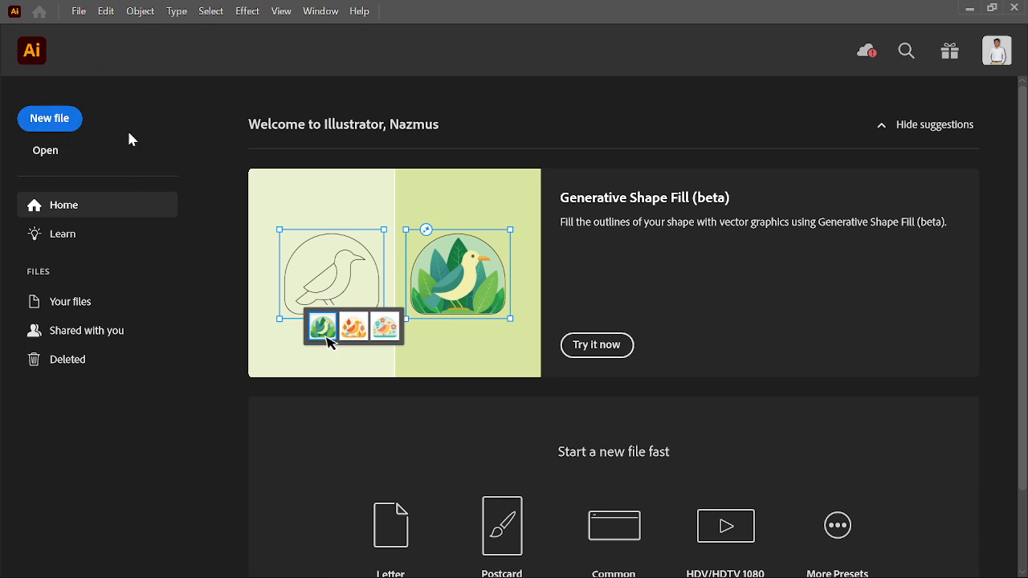
Step: Open the new document setup and select the recent 1920 x 1080 px Web-Large preset with 300 ppi raster effects
left_click(79, 11)
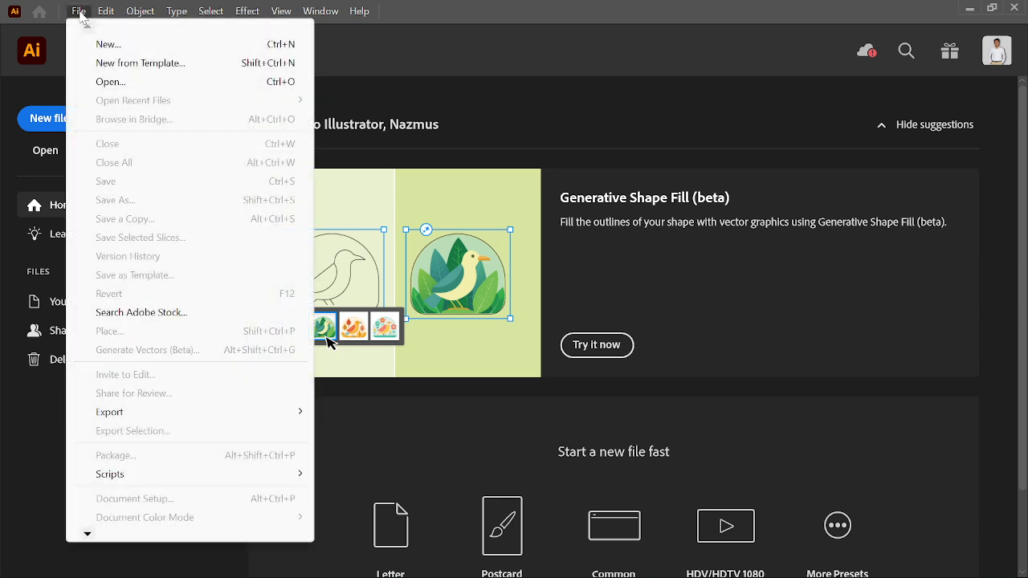
left_click(115, 46)
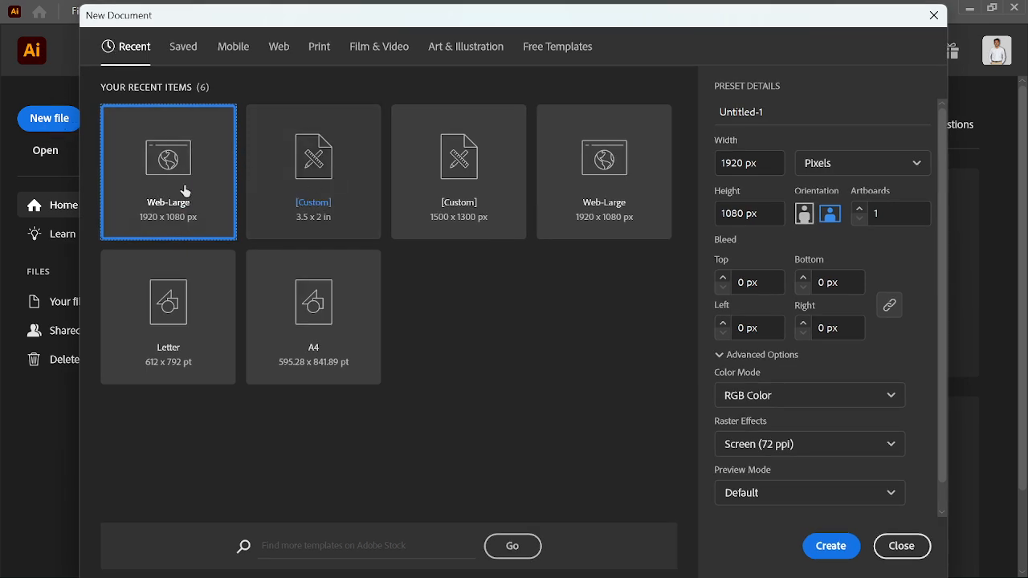
left_click(259, 193)
left_click(551, 197)
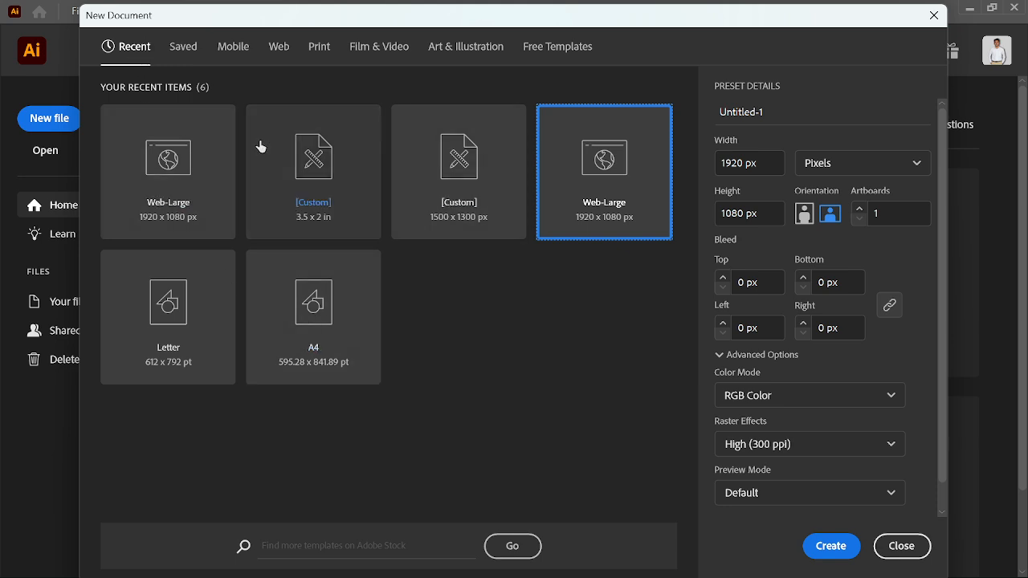
Step: Look through the Saved, Mobile, Web, Print, Art & Illustration and Free Templates categories, returning to the recent presets
left_click(190, 50)
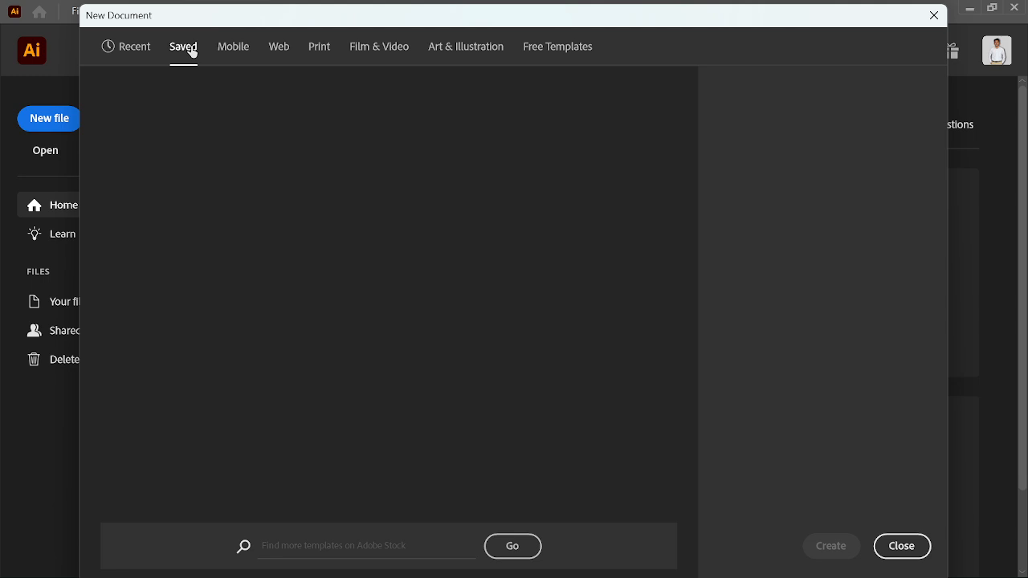
left_click(232, 50)
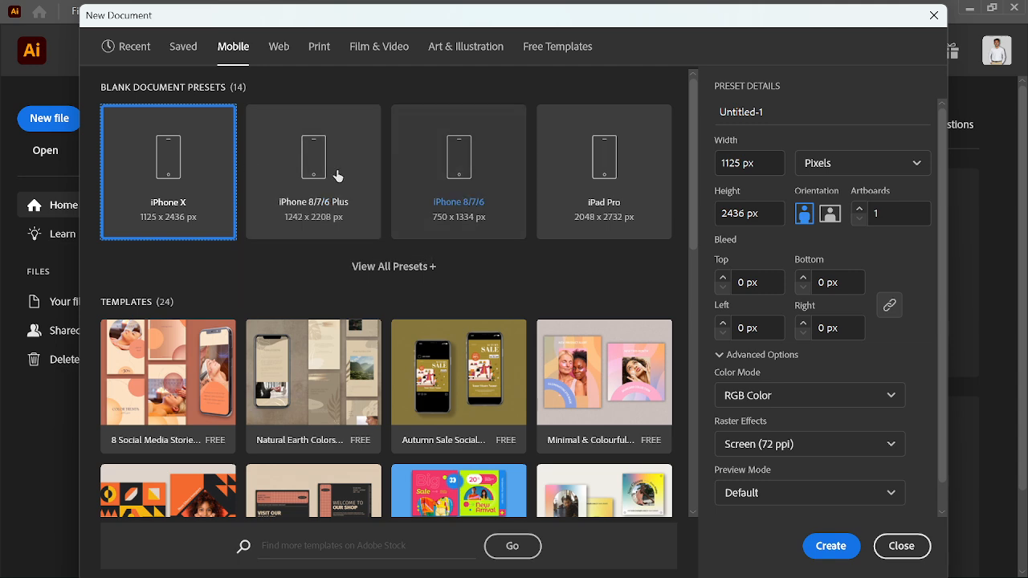
left_click(280, 49)
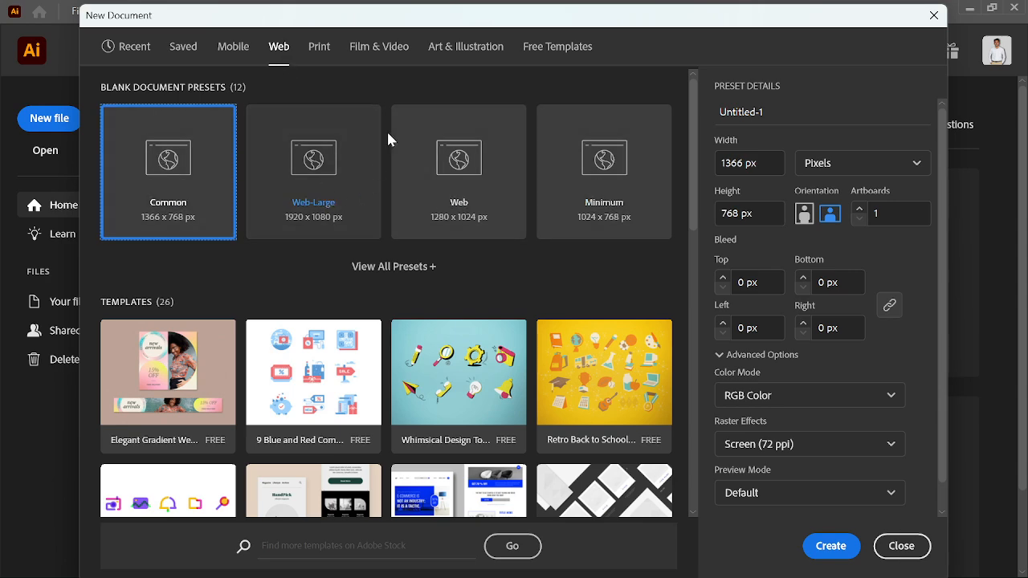
scroll(316, 343, "down", 8)
scroll(325, 313, "up", 6)
scroll(325, 308, "up", 2)
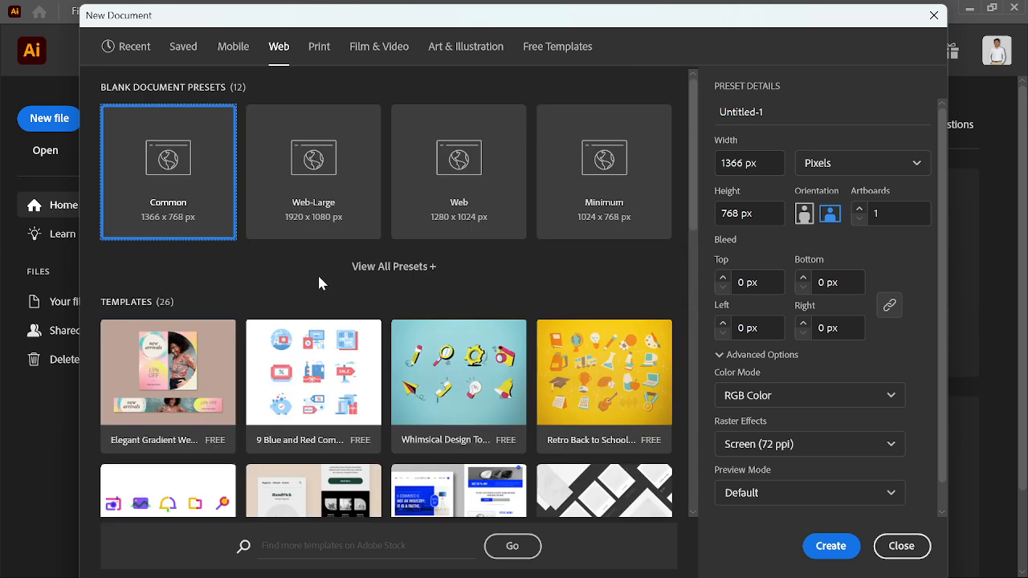
left_click(317, 49)
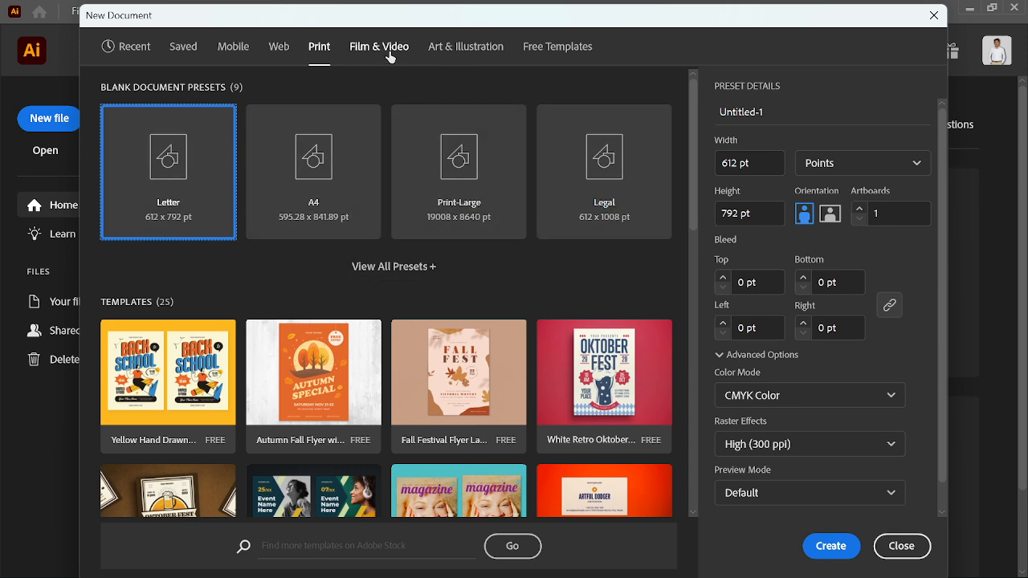
left_click(443, 46)
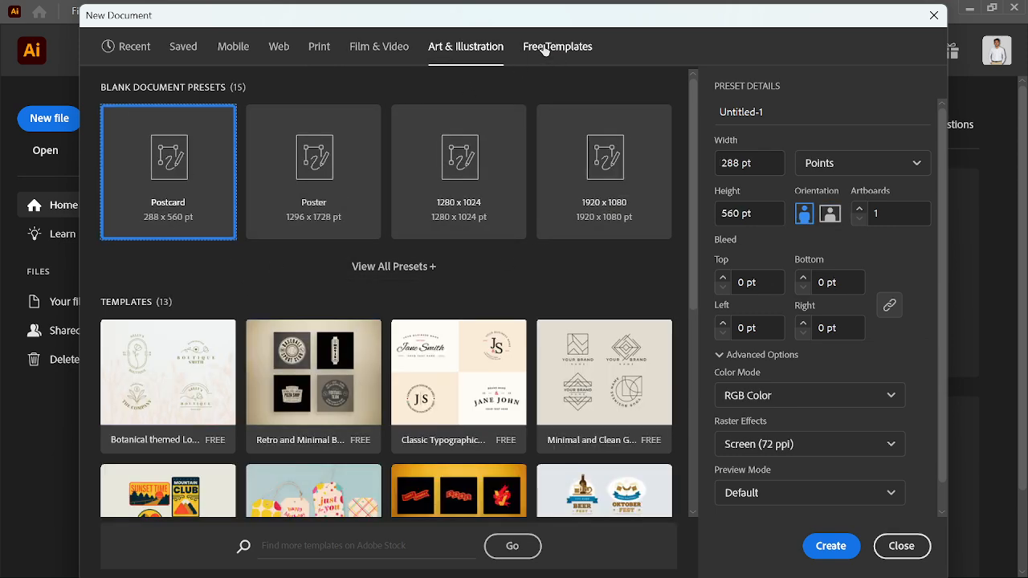
left_click(545, 50)
scroll(132, 224, "down", 5)
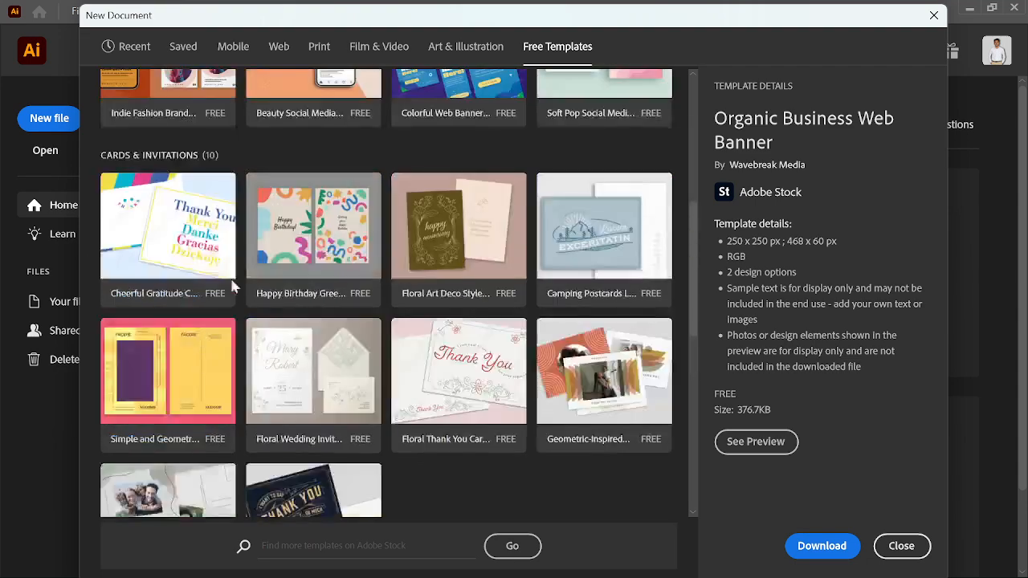
scroll(252, 89, "up", 5)
left_click(133, 47)
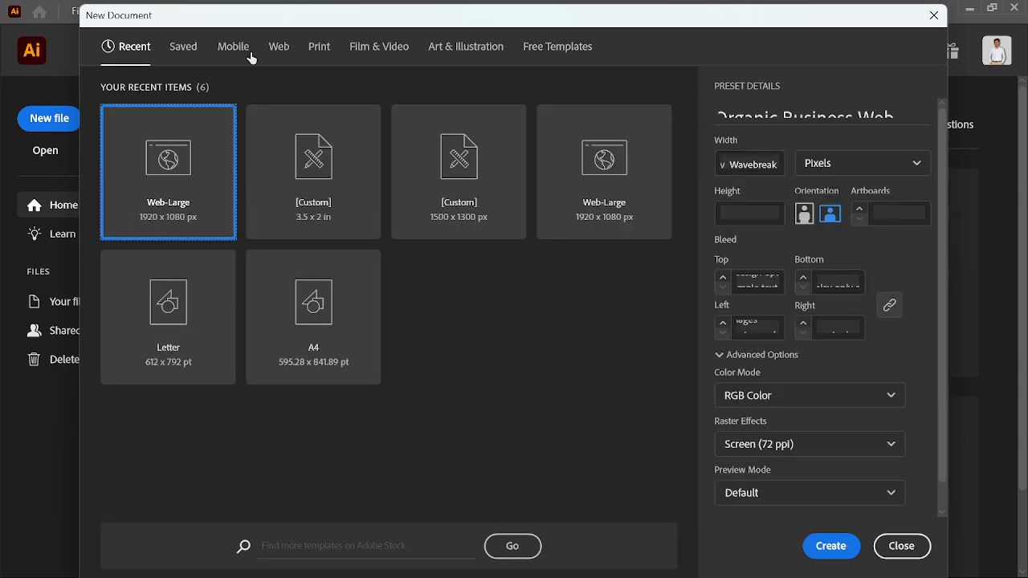
Step: Create a 1920 x 1080 px document from the Web-Large preset in the Web category
left_click(278, 48)
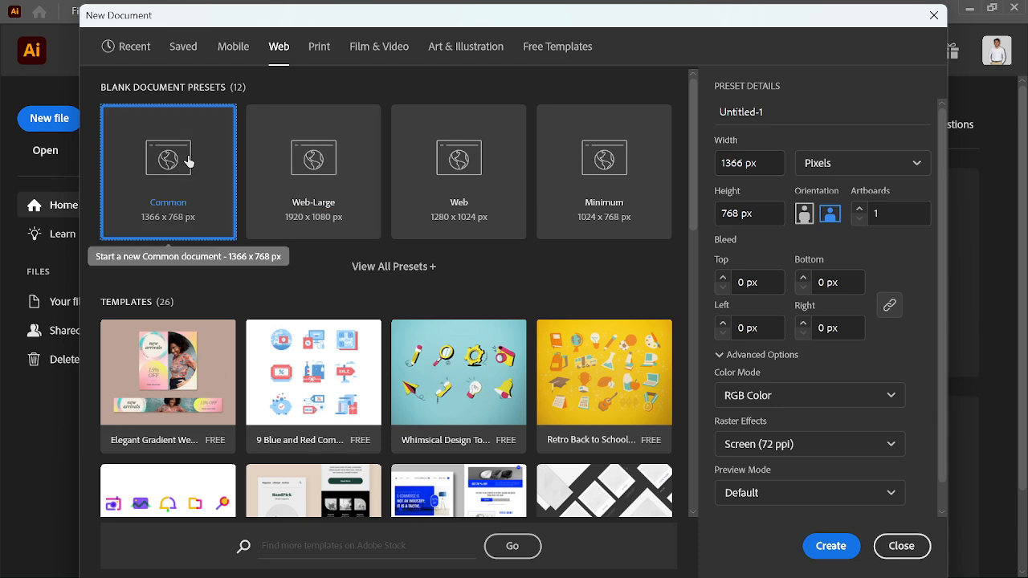
left_click(299, 201)
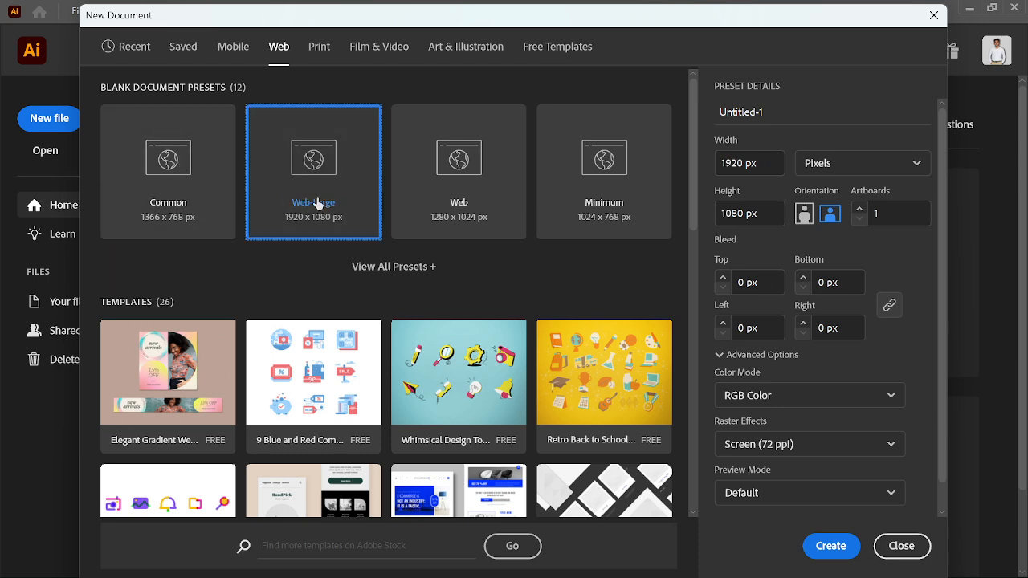
left_click(166, 182)
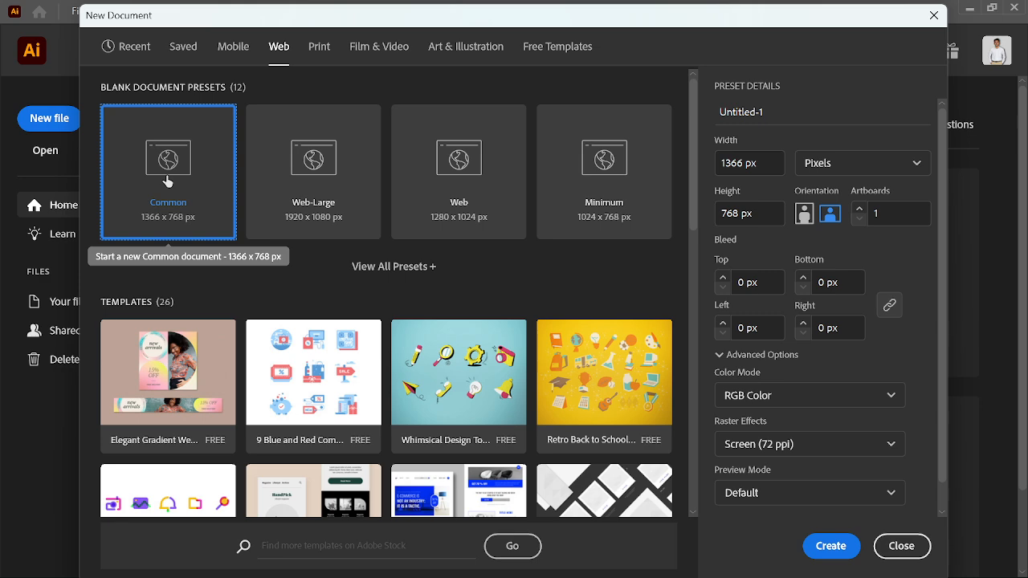
left_click(282, 174)
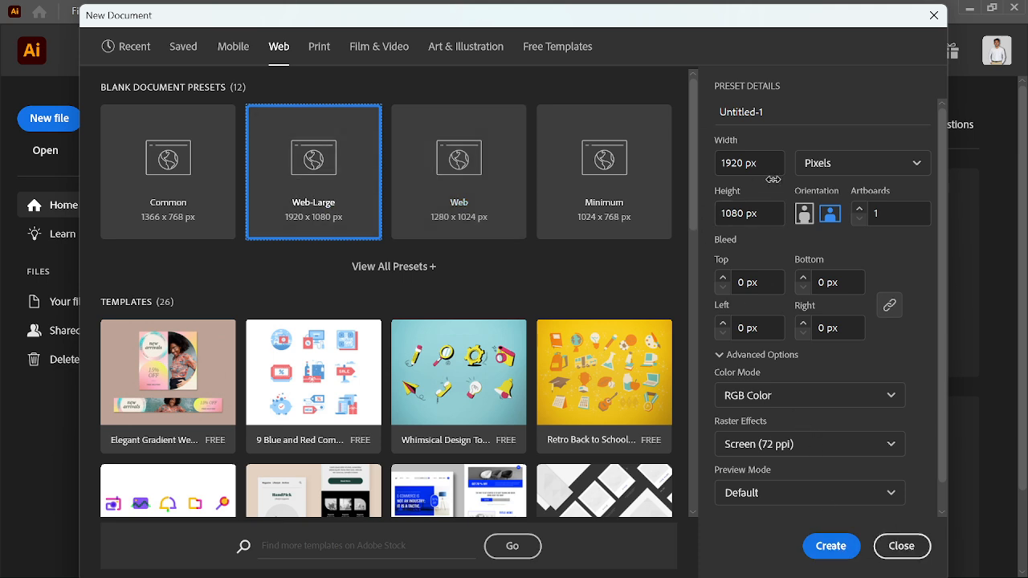
double_click(734, 163)
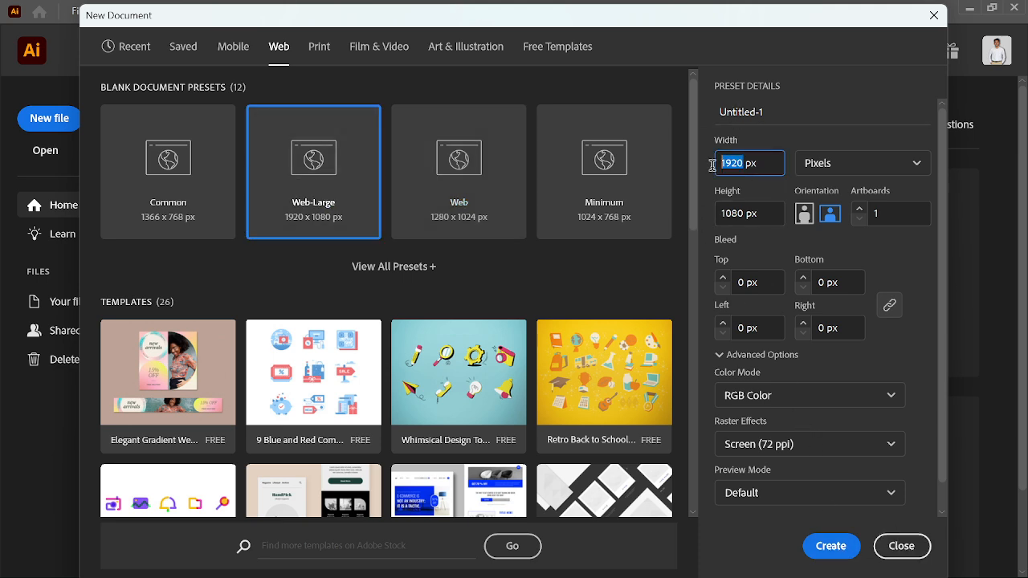
left_click(774, 160)
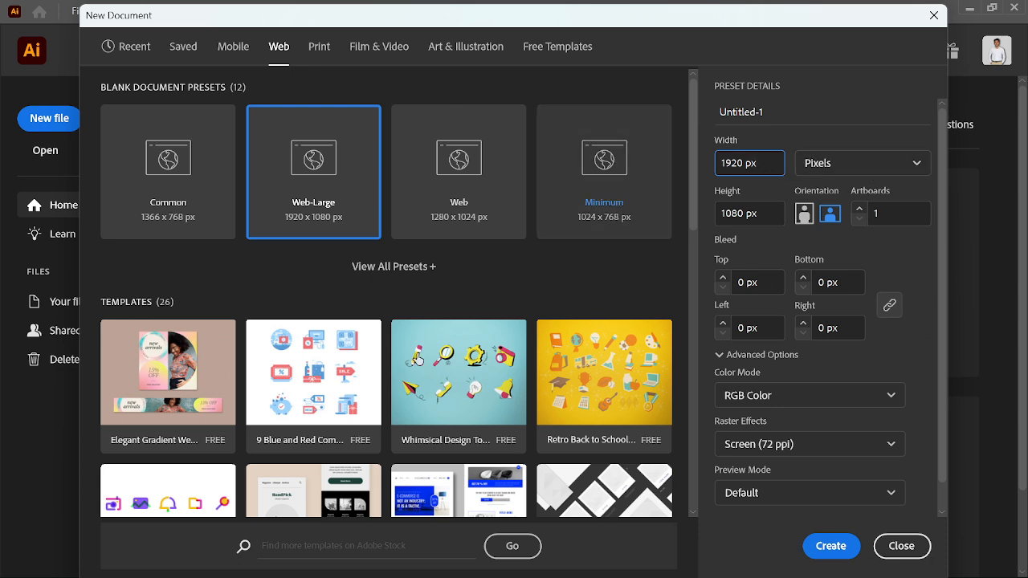
left_click(827, 547)
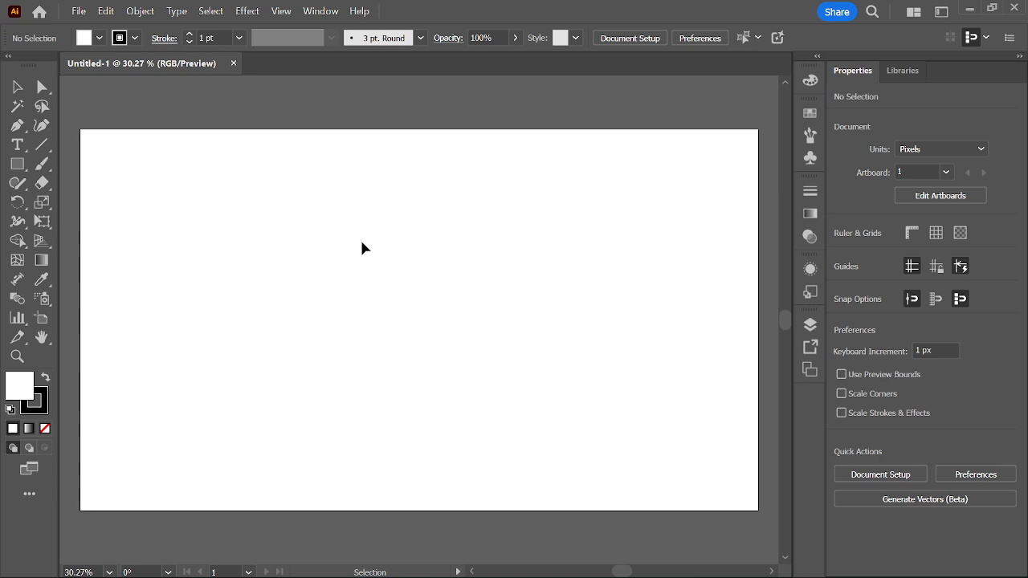
Step: Start a second new document with its units set to inches and its width to 20 in
scroll(363, 249, "down", 1)
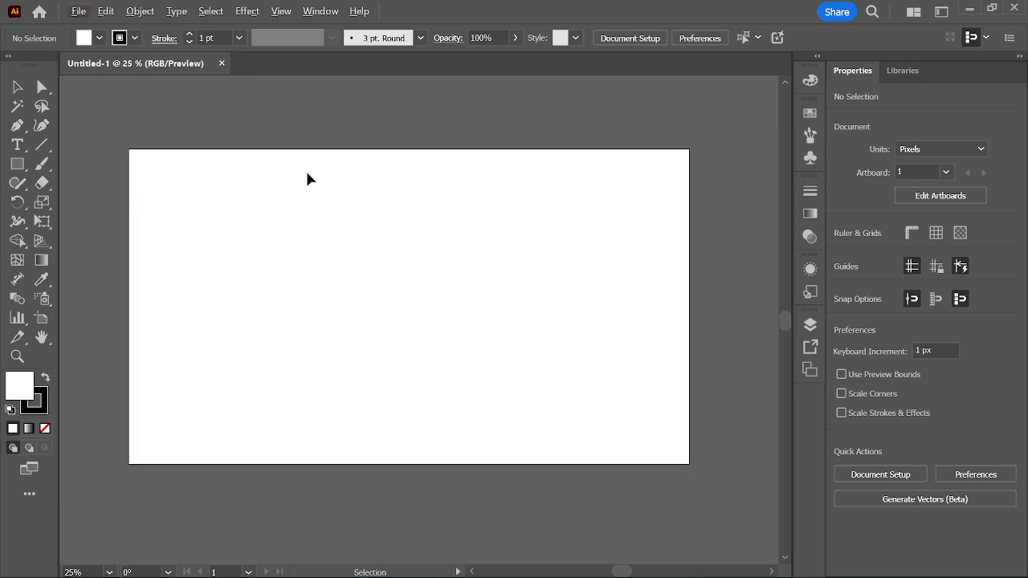
left_click(77, 14)
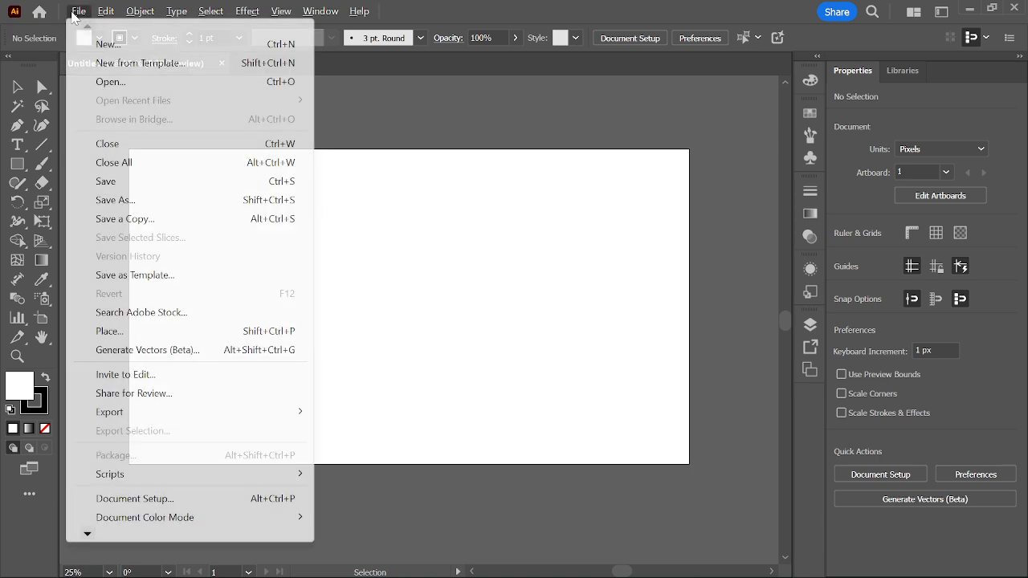
left_click(103, 44)
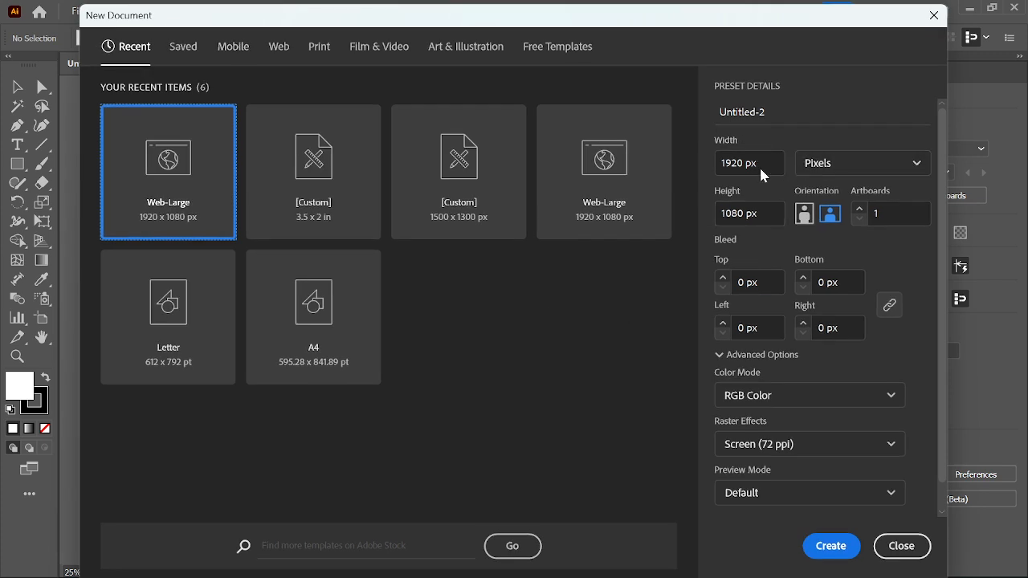
left_click_drag(744, 164, 682, 165)
left_click_drag(762, 162, 713, 161)
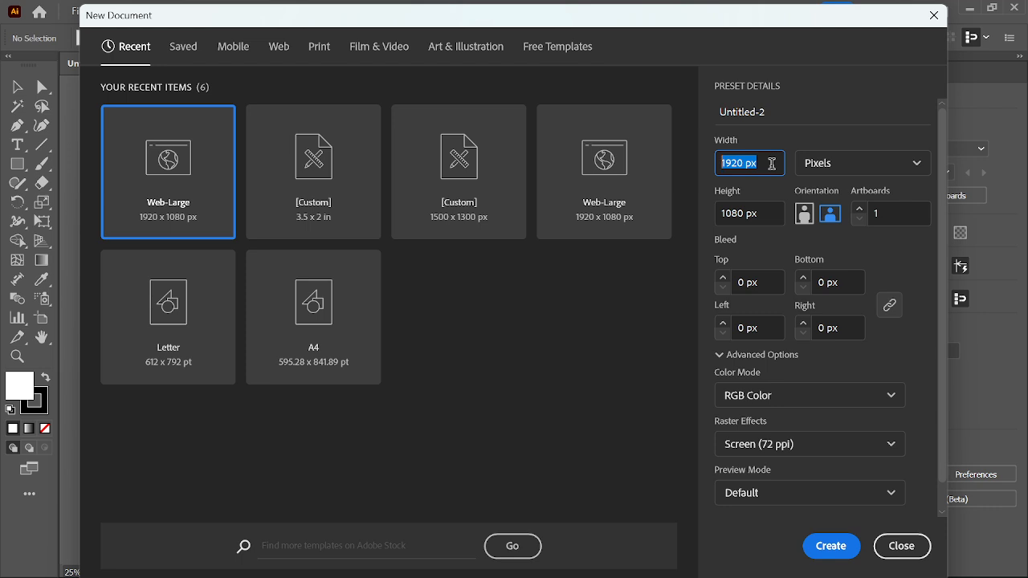
left_click(848, 170)
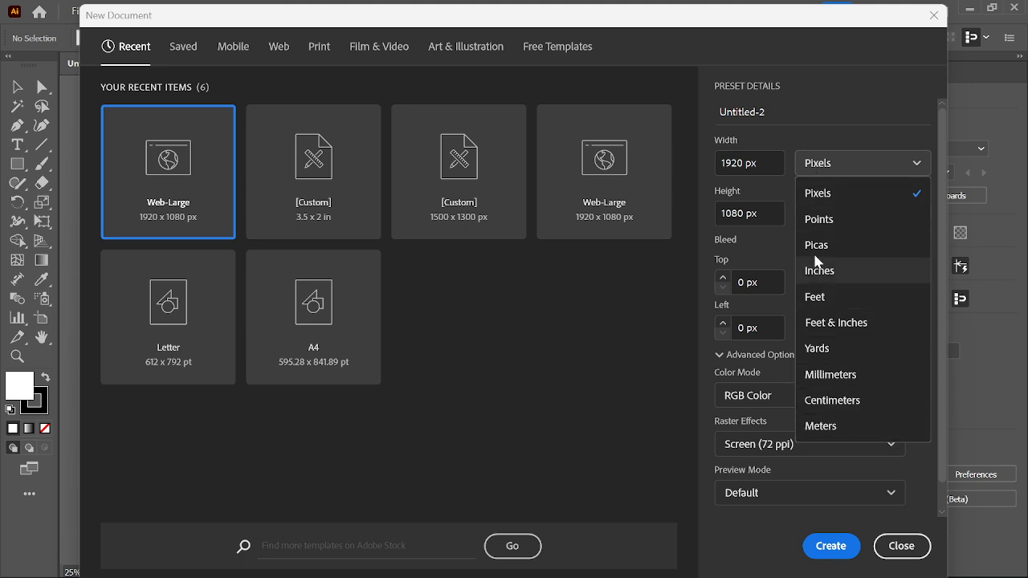
left_click(819, 272)
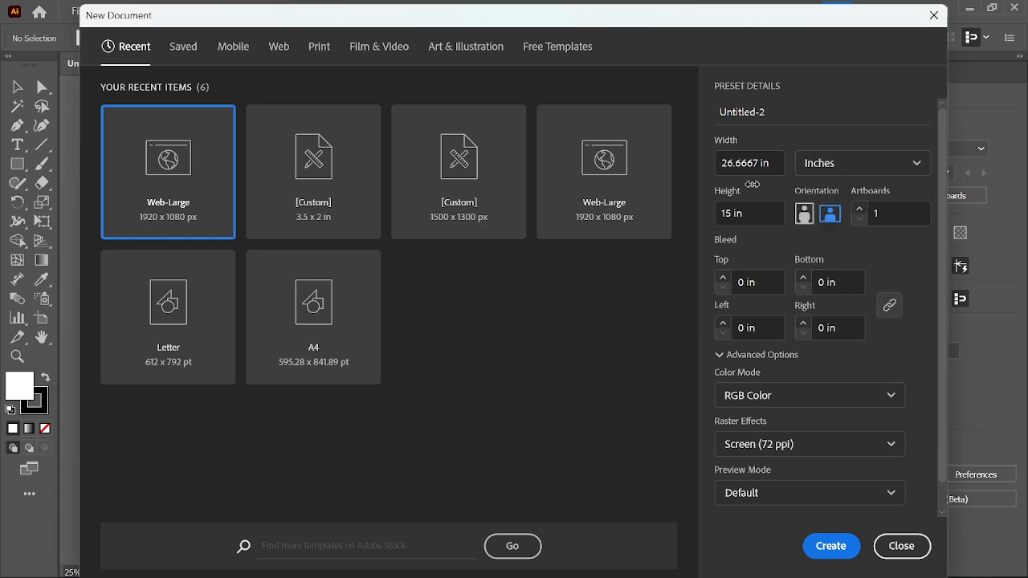
left_click_drag(775, 162, 713, 160)
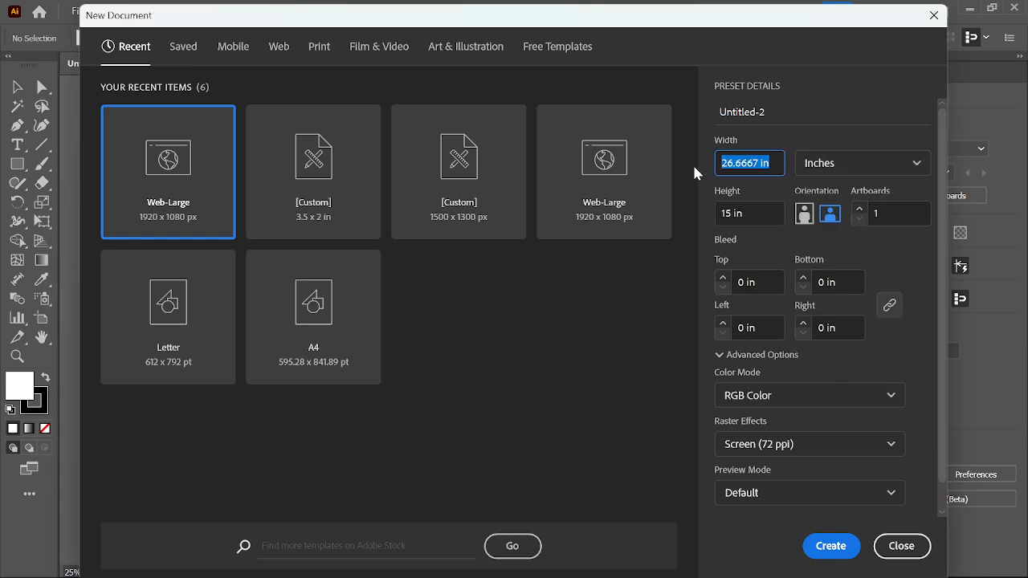
type("20")
key("Tab")
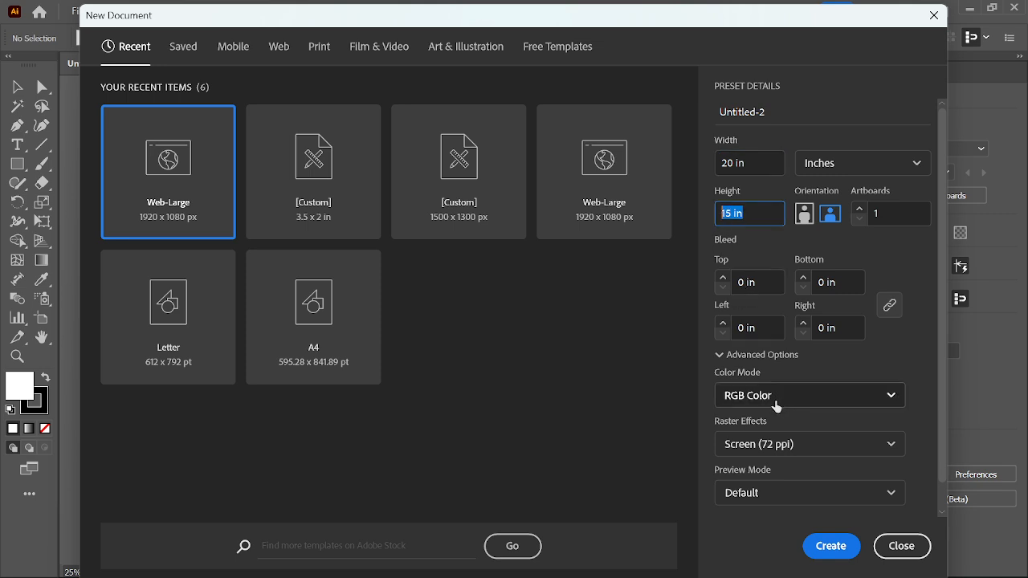
Step: Keep RGB Color as the color mode and set the raster effects to High (300 ppi)
left_click(759, 397)
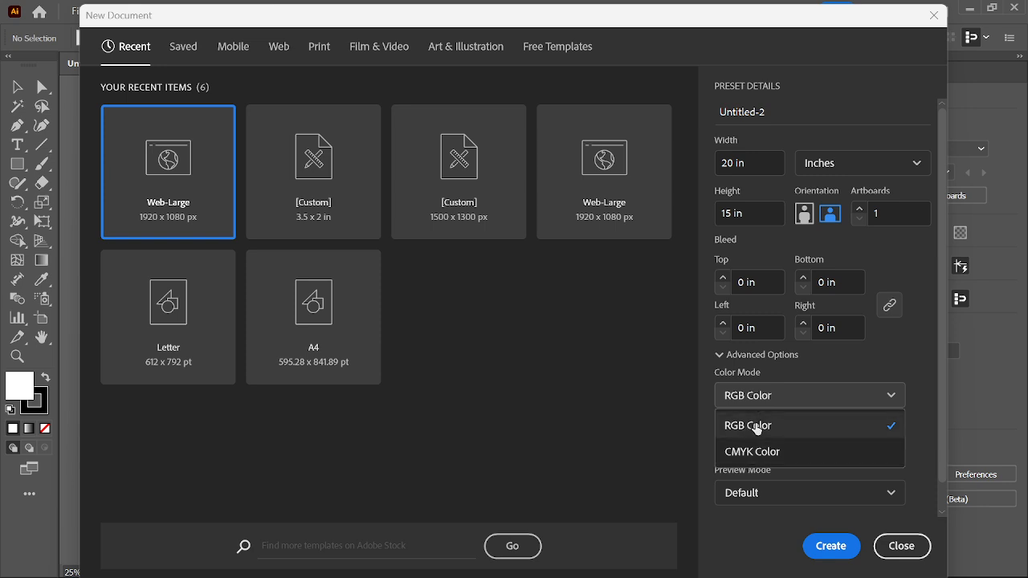
left_click(760, 396)
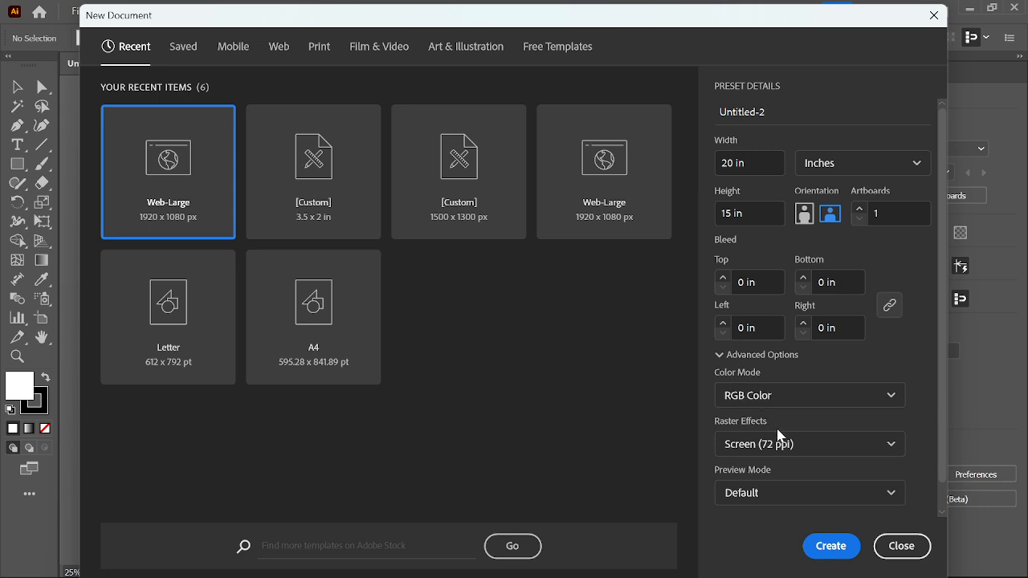
scroll(775, 434, "down", 1)
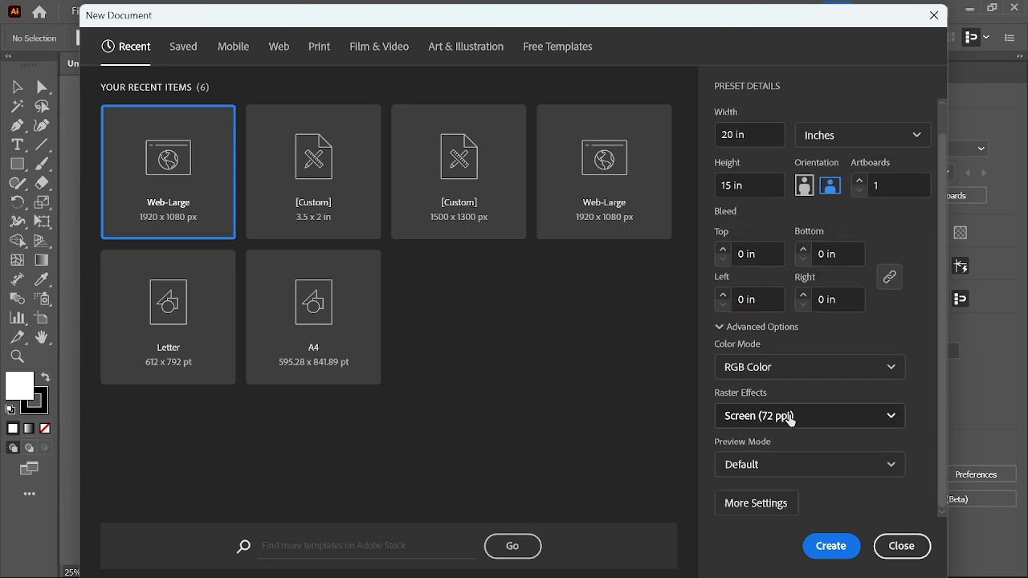
left_click(769, 419)
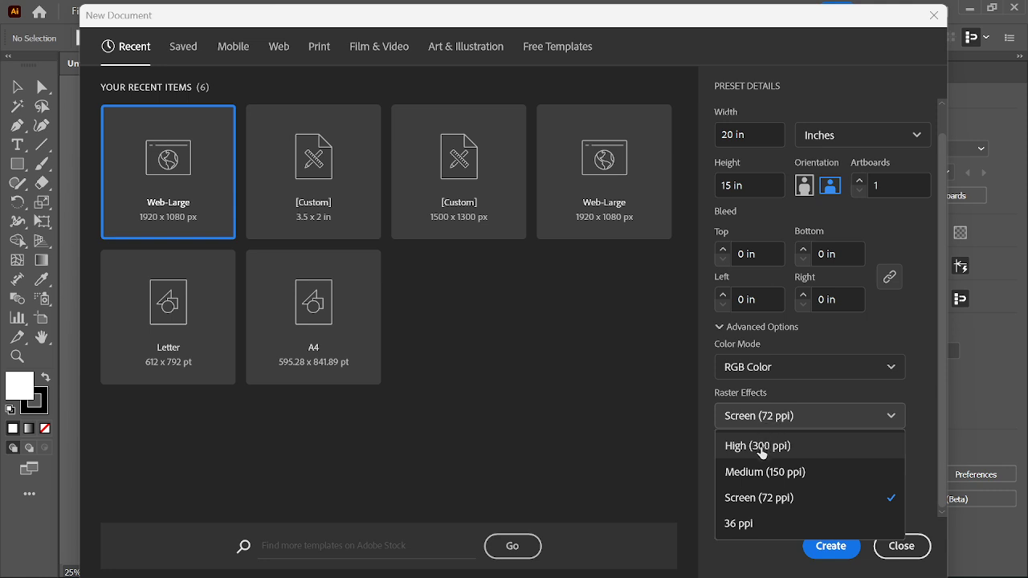
left_click(761, 453)
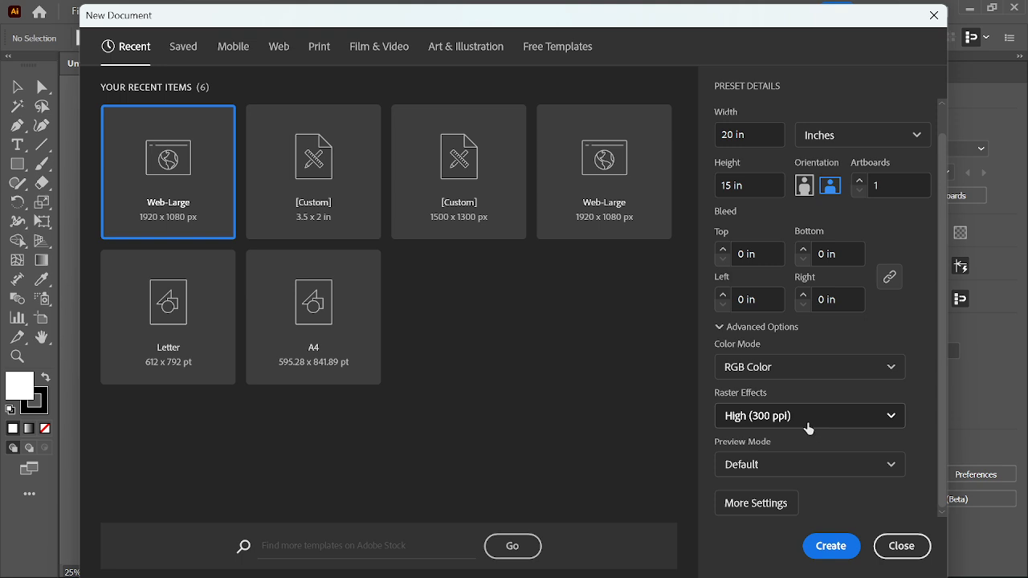
Step: Keep the preview mode at Default and open the additional settings for the new document
left_click(800, 470)
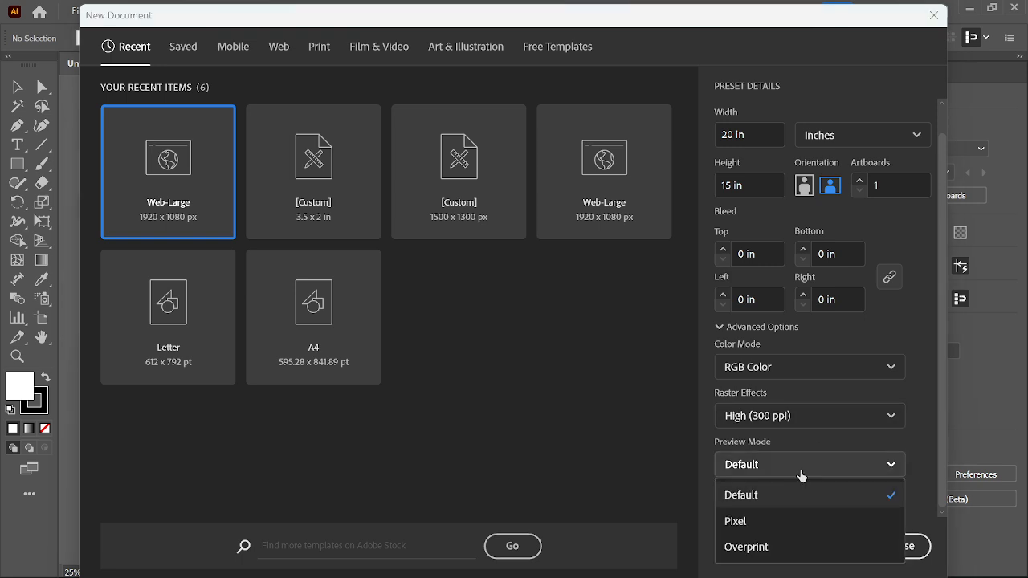
left_click(806, 494)
left_click(759, 506)
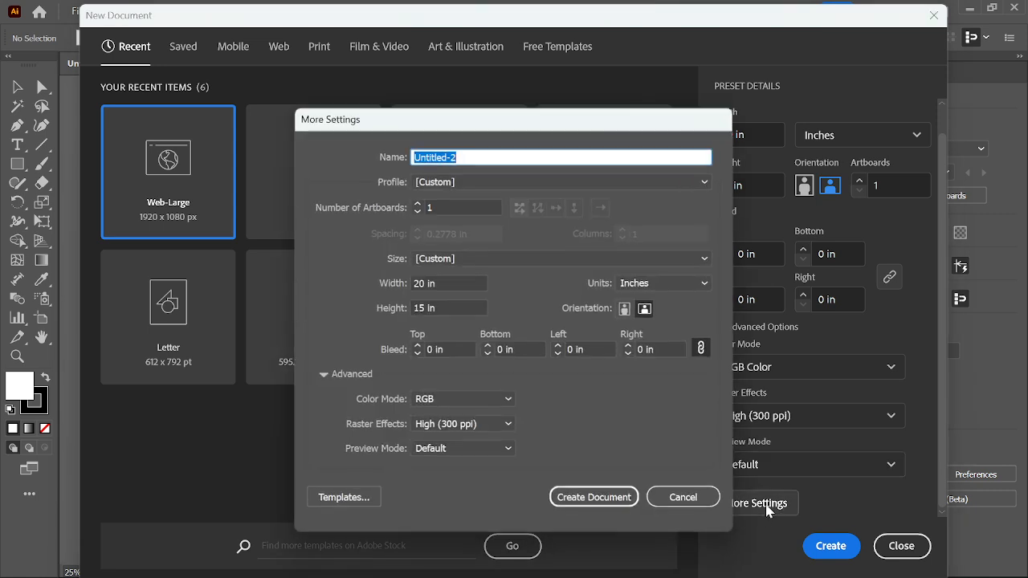
Step: Close the additional settings unchanged and create the 20 x 15 in RGB document at High (300 ppi)
left_click(709, 499)
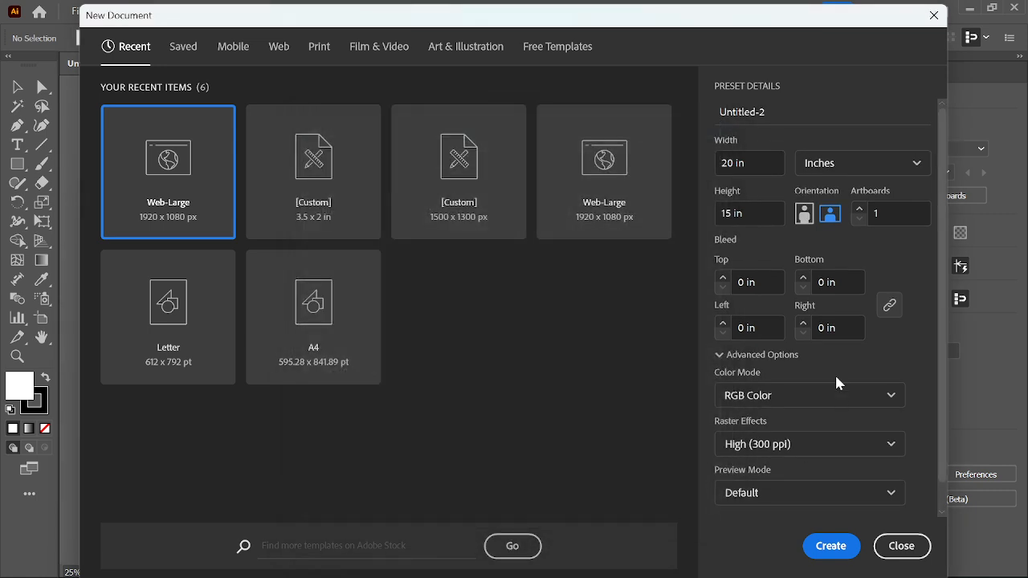
left_click(831, 547)
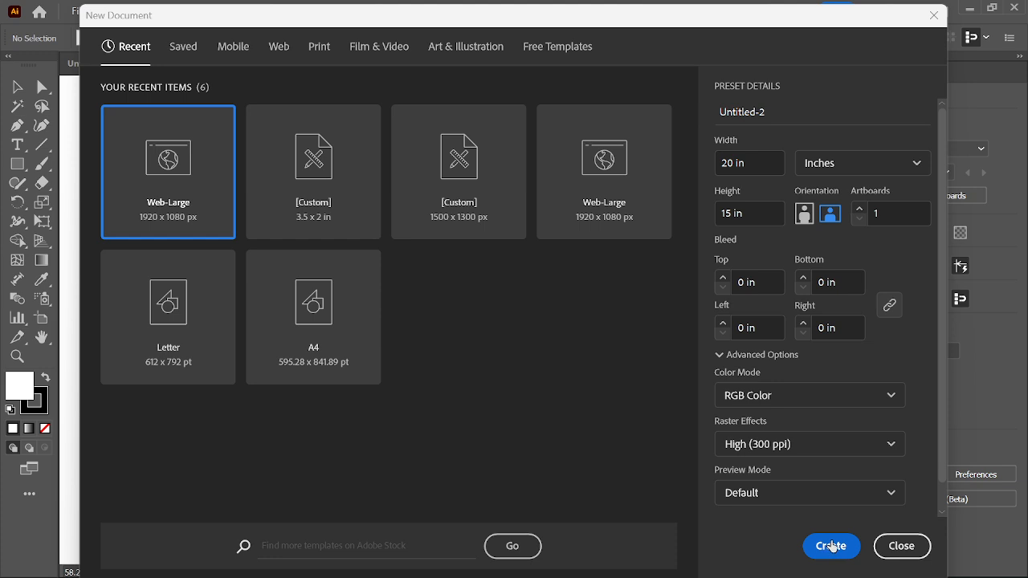
key("ctrl+minus")
key("ctrl+minus")
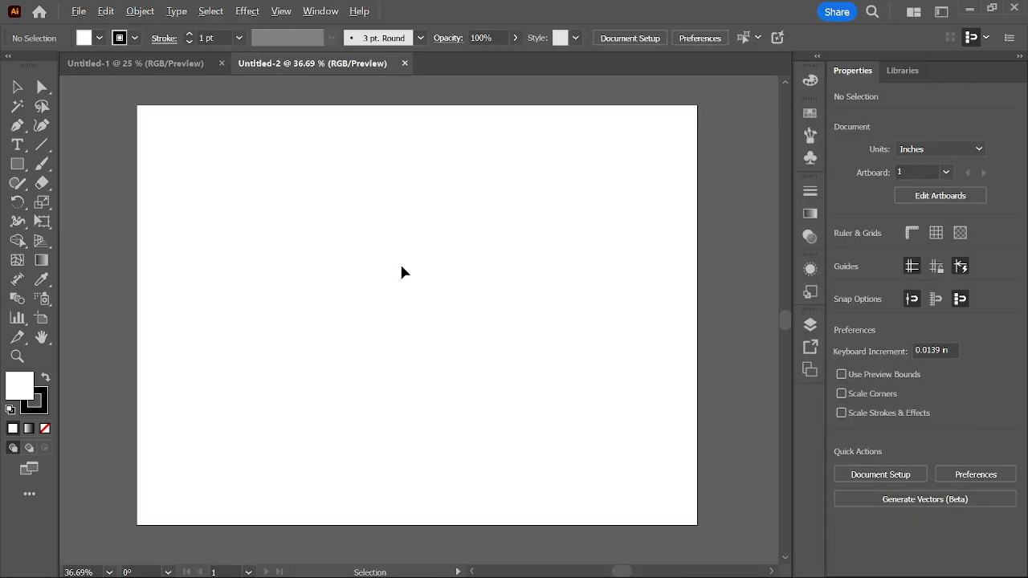
key("ctrl+plus")
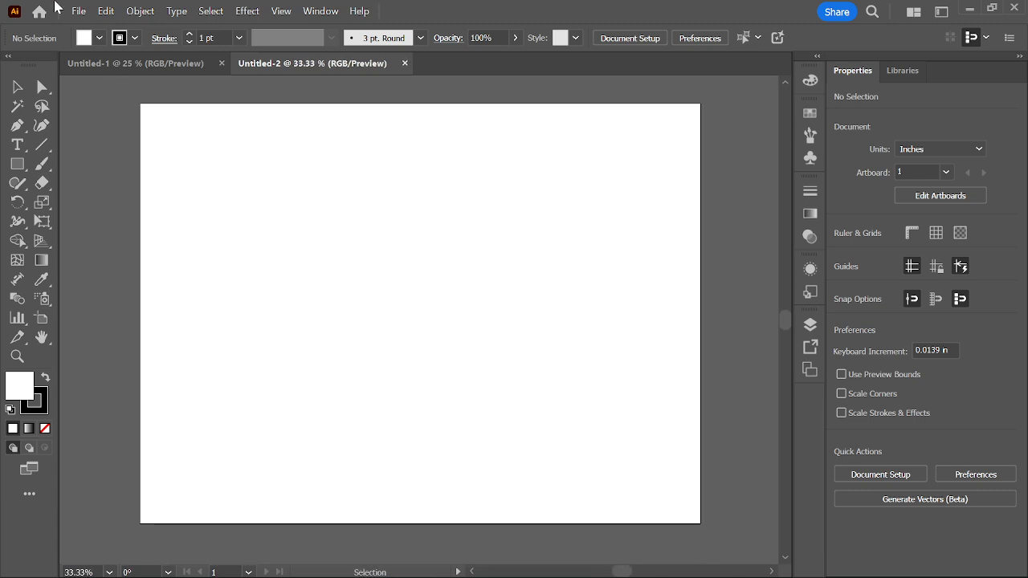
Step: Create a new 595.28 x 841.89 pt document from the A4 preset in the Print category
left_click(78, 11)
left_click(95, 46)
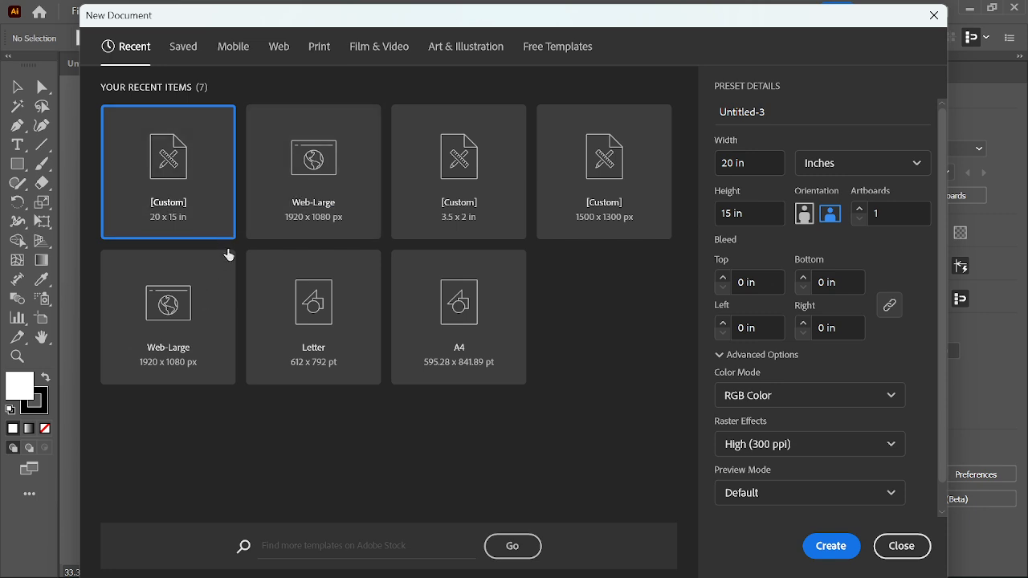
left_click(320, 49)
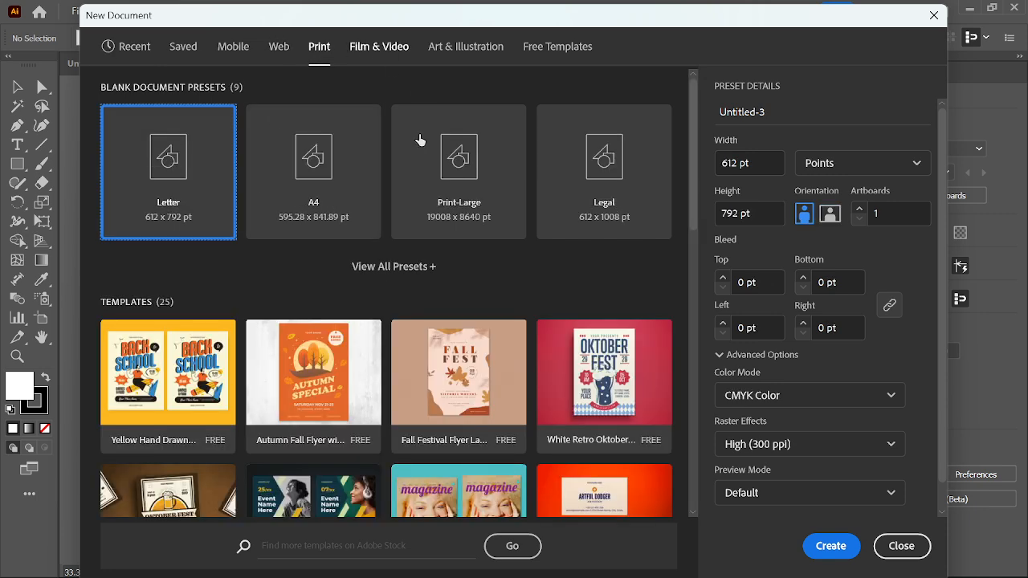
left_click(319, 187)
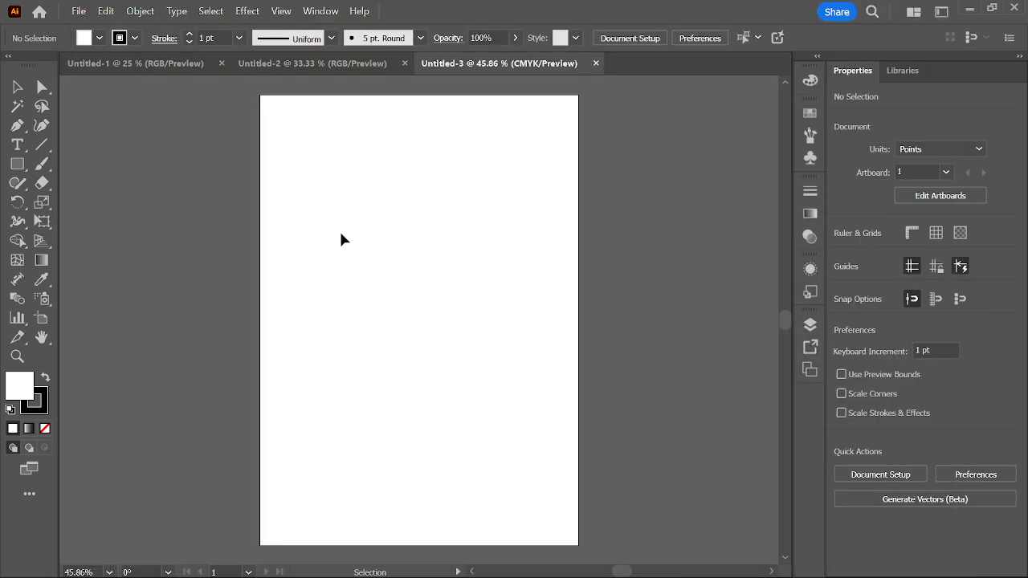
key("ctrl+minus")
key("ctrl+equal")
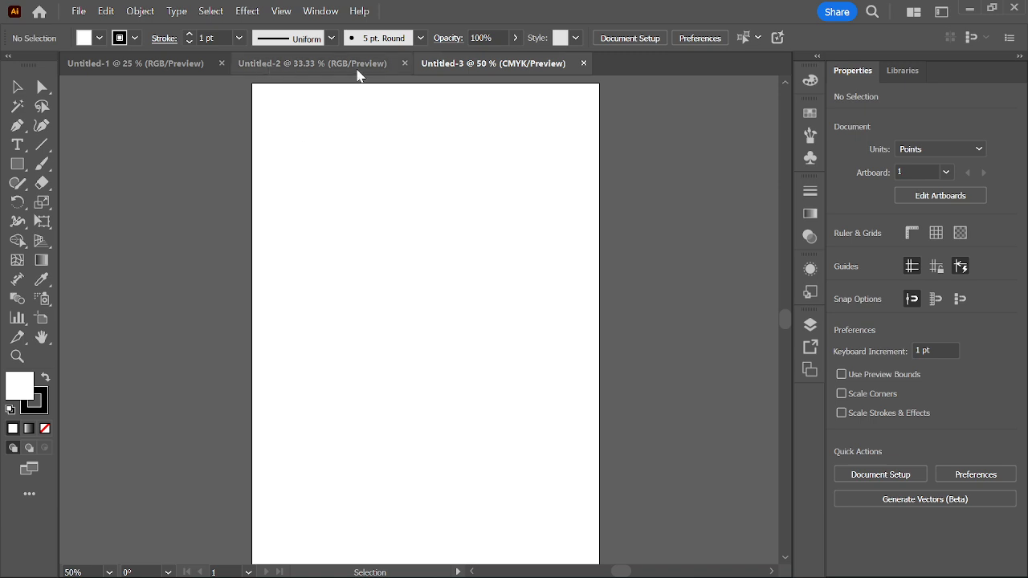
Step: Close the A4 document and the 20 x 15 in document, keeping only Untitled-1 open
left_click(583, 63)
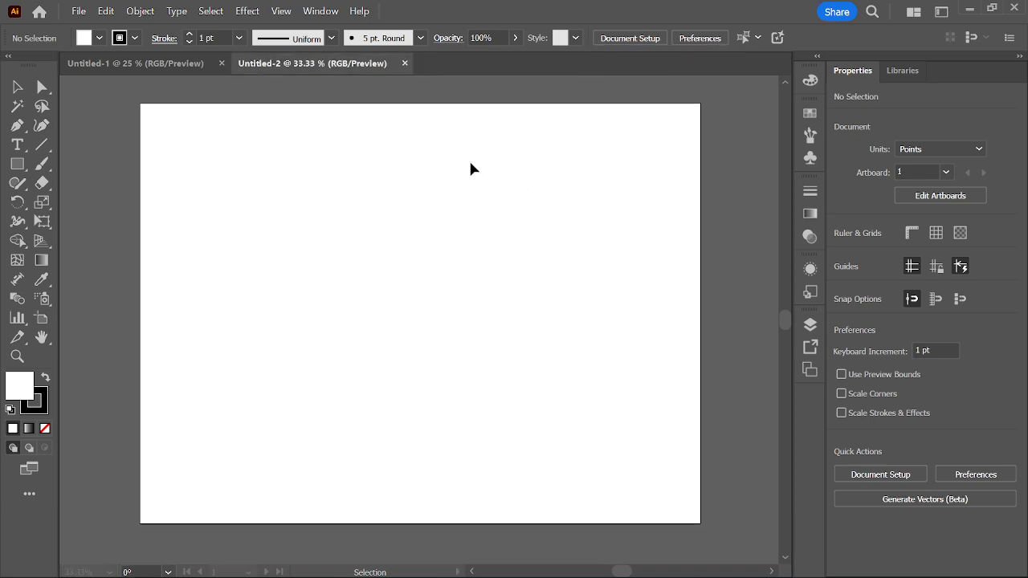
left_click(405, 63)
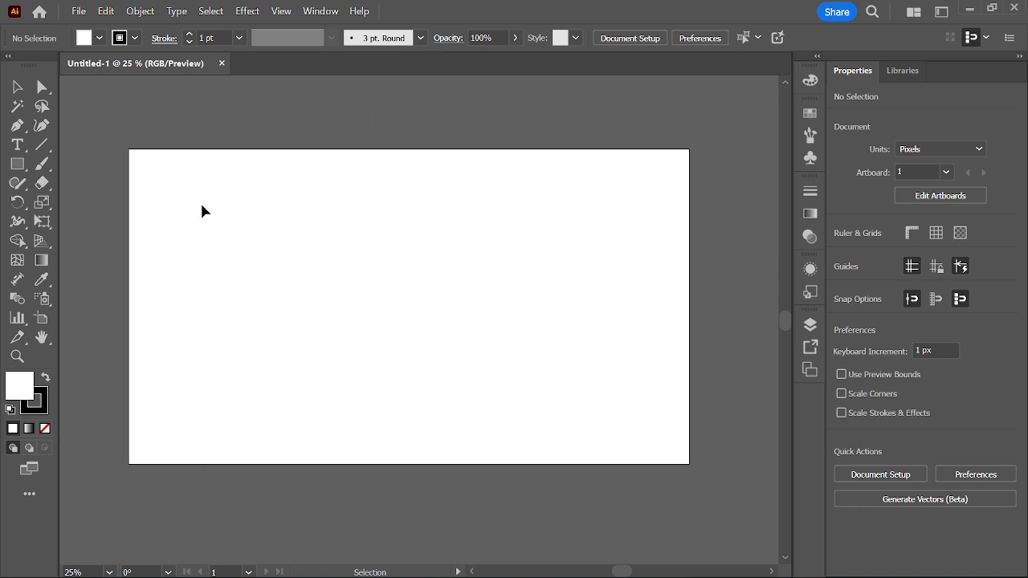
Step: Zoom in and out on the blank Untitled-1 artboard to view it at different magnifications
scroll(389, 259, "down", 2)
scroll(389, 259, "up", 2)
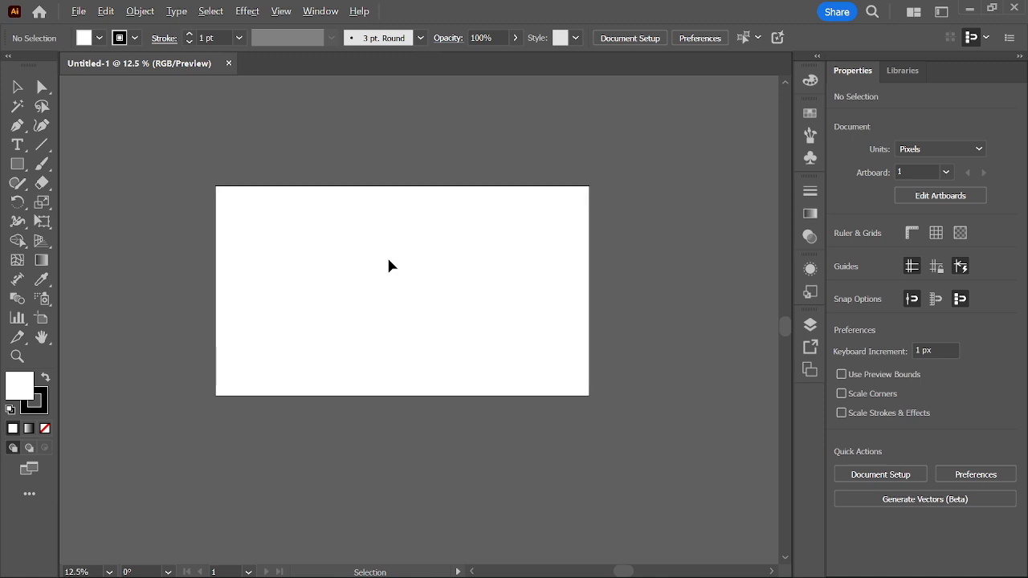
right_click(304, 131)
left_click(399, 216)
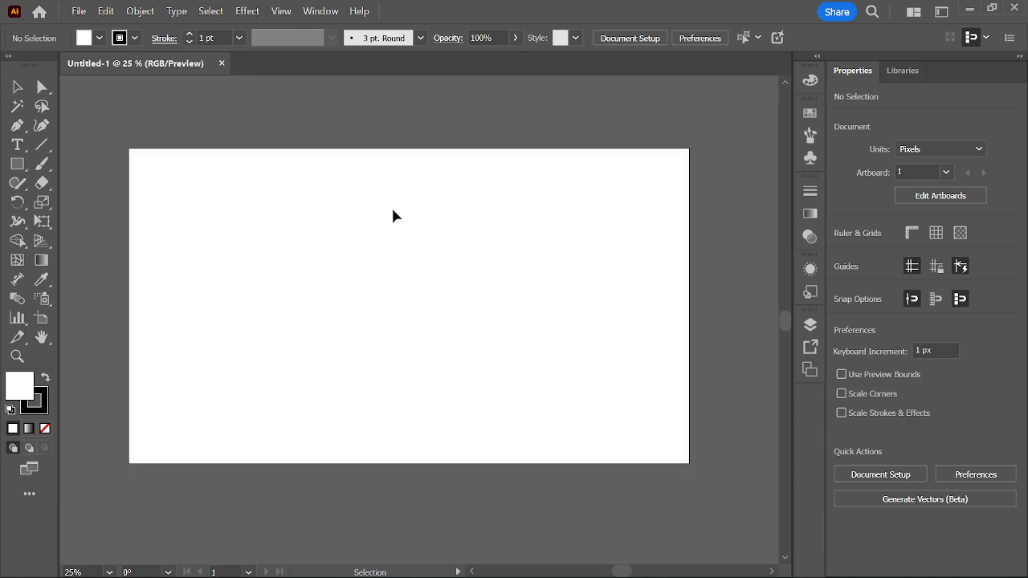
key("a")
scroll(391, 212, "up", 2)
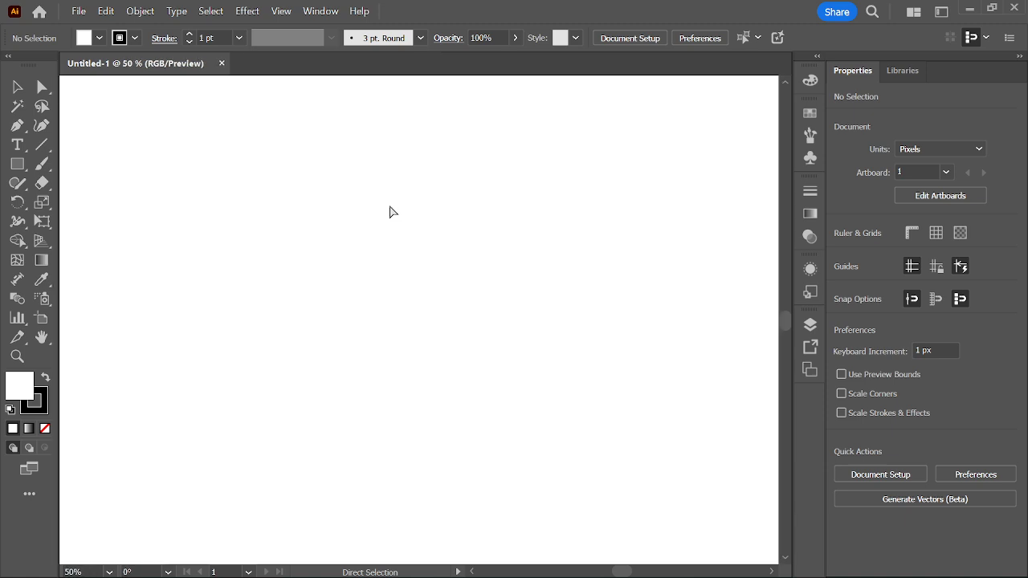
scroll(392, 212, "down", 2)
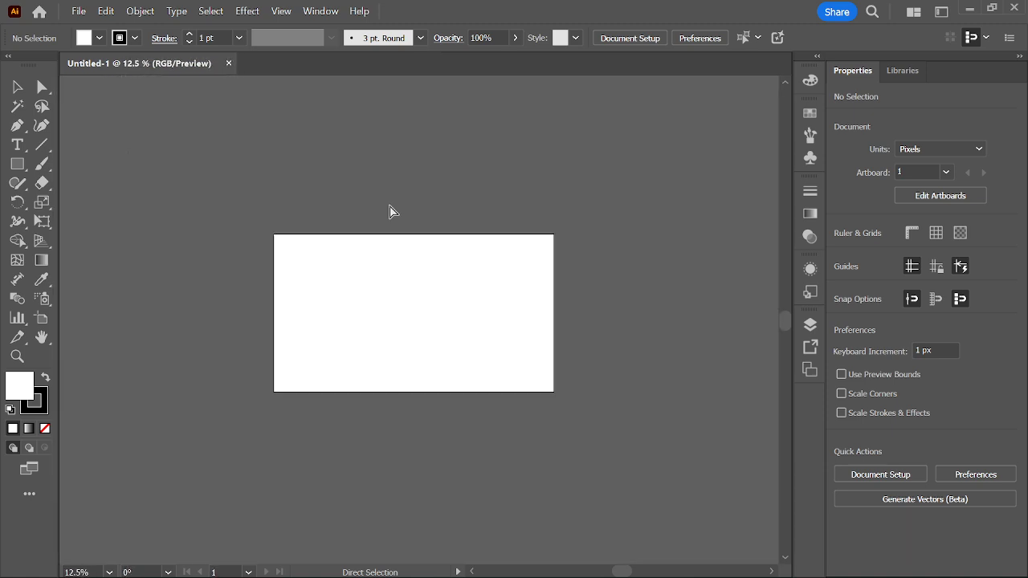
scroll(391, 212, "down", 1)
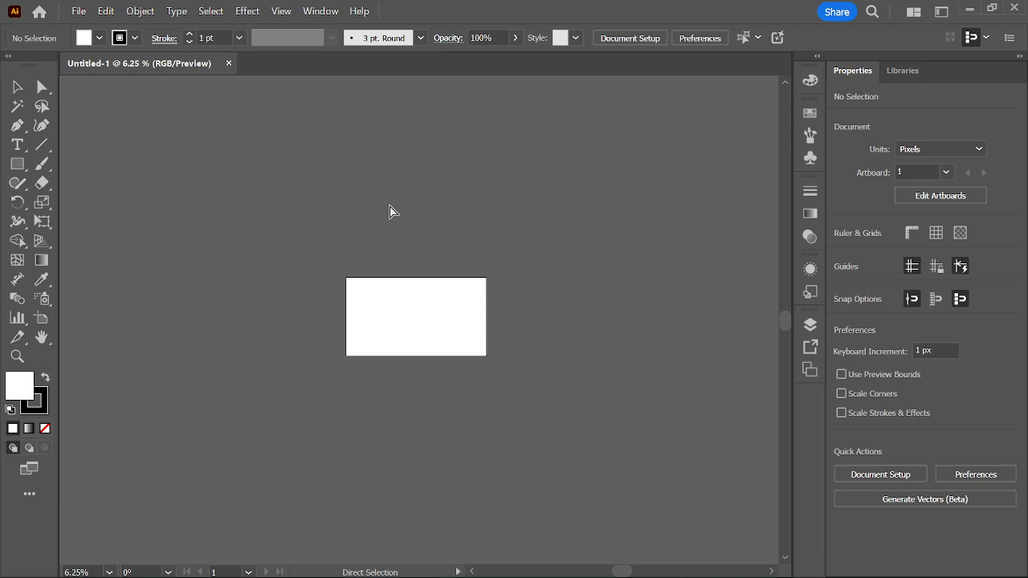
scroll(392, 212, "up", 3)
scroll(392, 212, "up", 1)
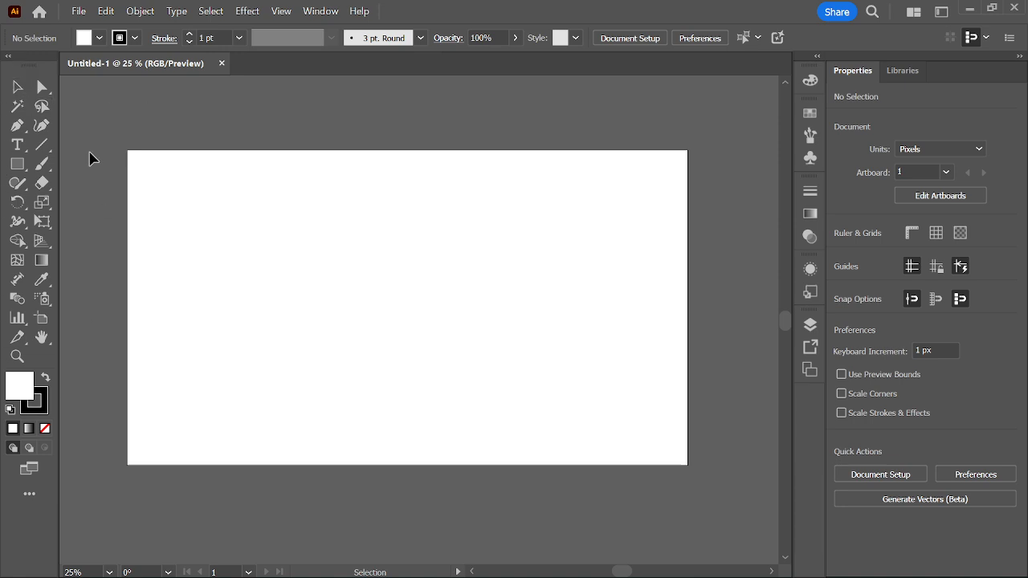
Step: Undock and close the toolbar, and reopen it as the Advanced toolbar
left_click_drag(41, 69, 97, 111)
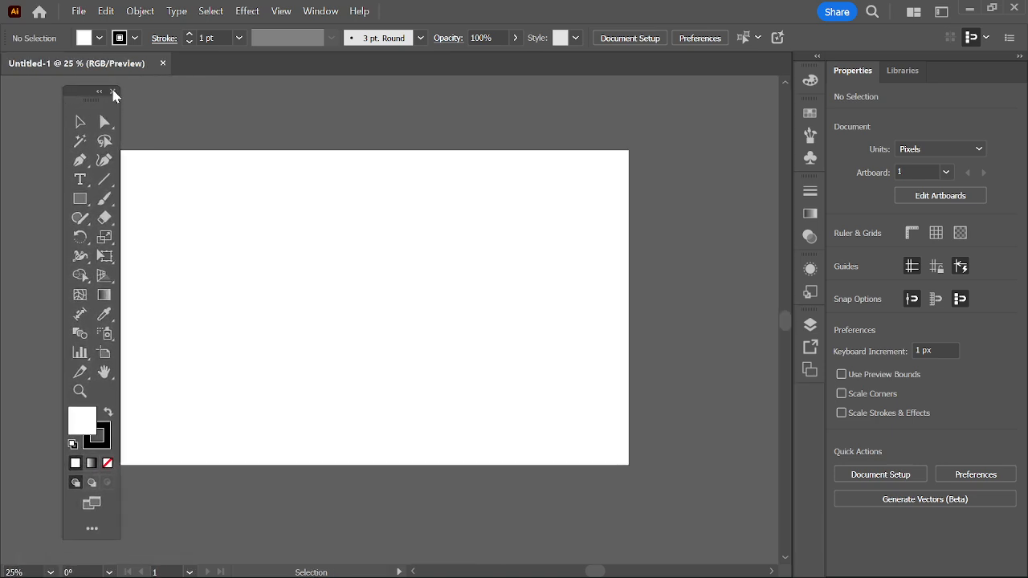
left_click(113, 93)
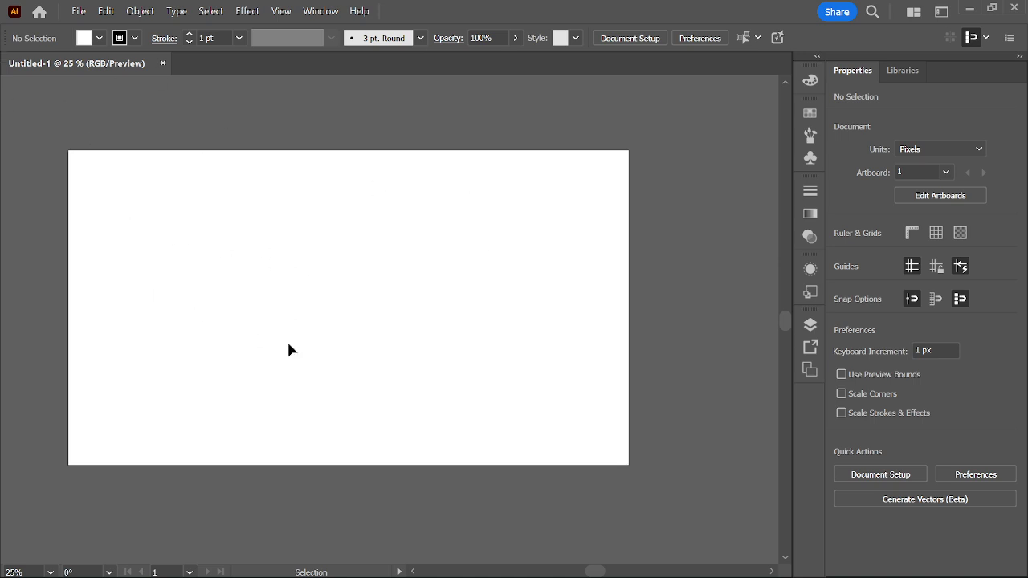
left_click(314, 13)
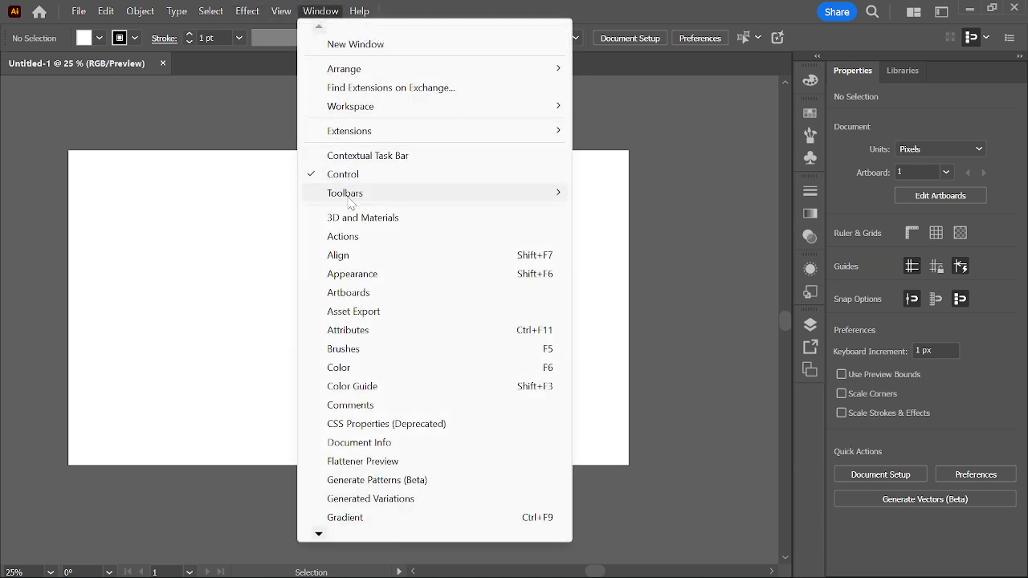
mouse_move(354, 198)
left_click(635, 194)
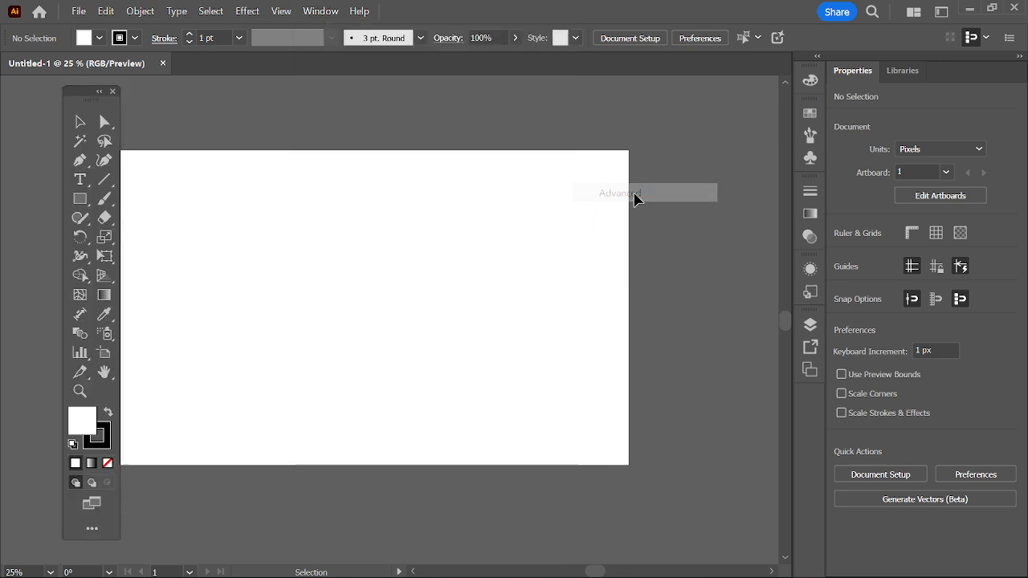
Step: Try the toolbar in one column, and dock it in two columns along the canvas's left side
left_click_drag(102, 100, 30, 97)
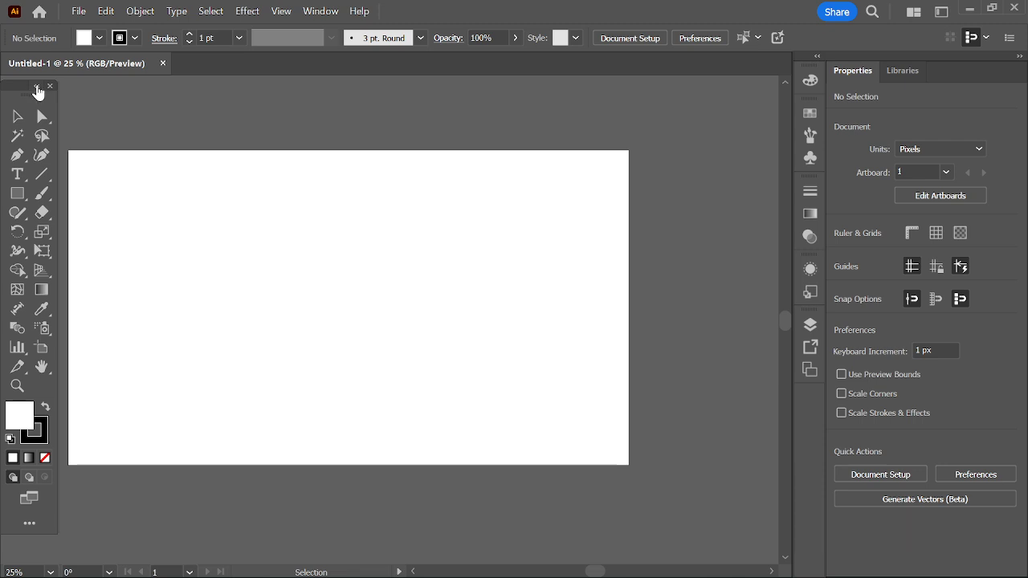
left_click(37, 87)
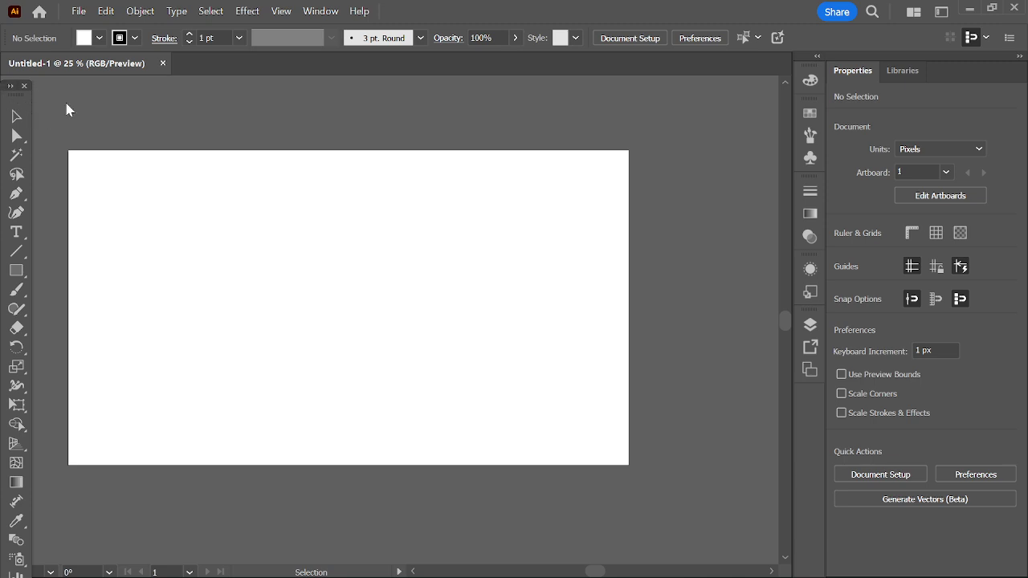
left_click_drag(11, 97, 37, 94)
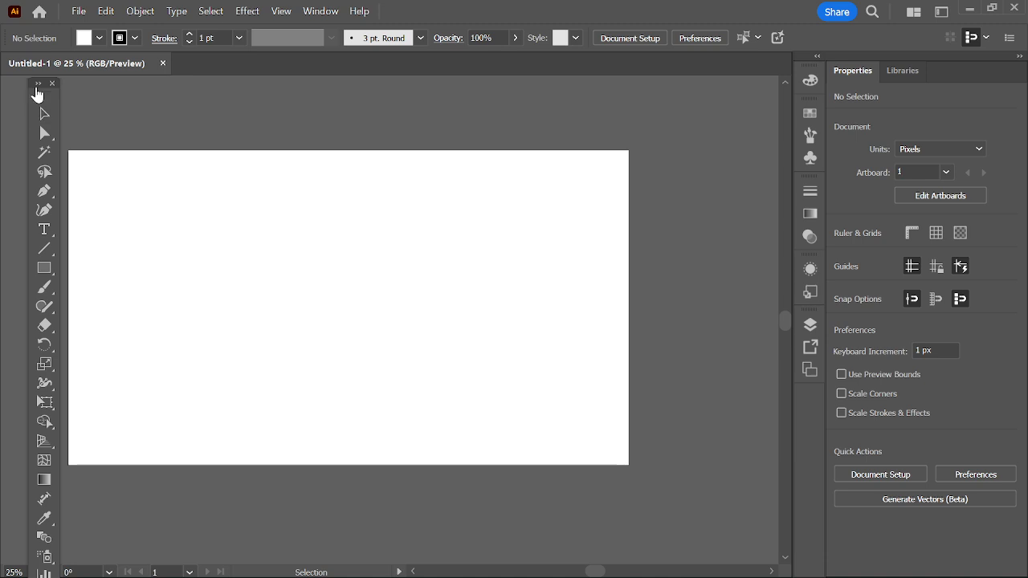
left_click(38, 86)
left_click_drag(39, 91, 9, 101)
left_click_drag(30, 64, 9, 72)
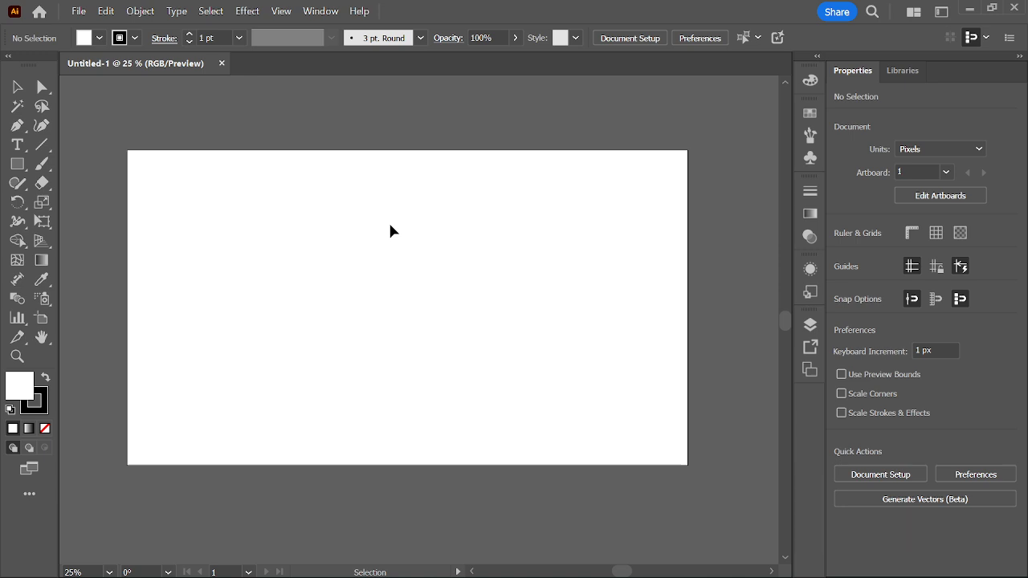
Step: Practise changing the artboard's magnification by zooming out and back in several times
scroll(389, 226, "down", 2)
scroll(390, 229, "up", 1)
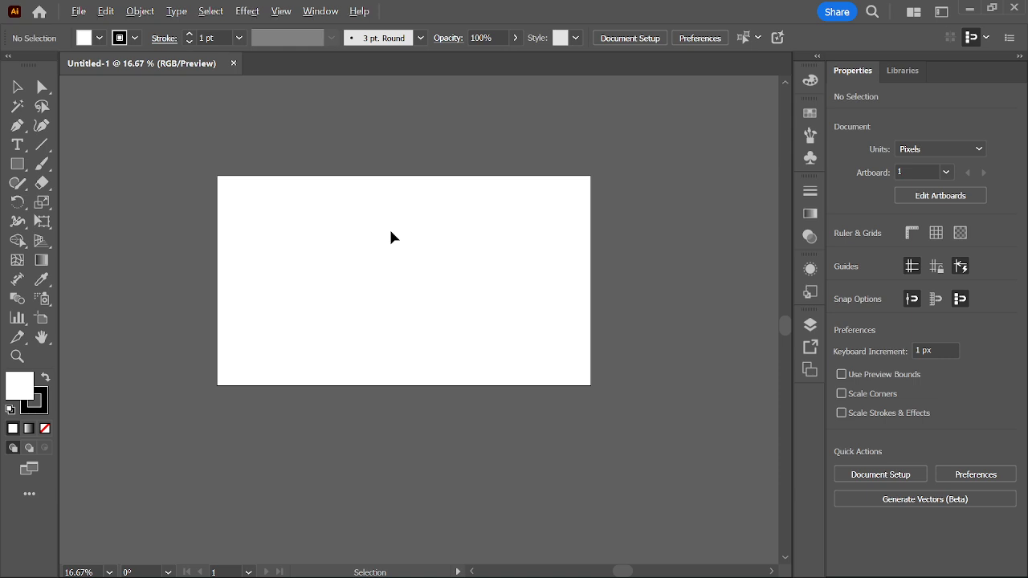
scroll(437, 273, "up", 2)
scroll(436, 276, "down", 4)
scroll(436, 278, "up", 3)
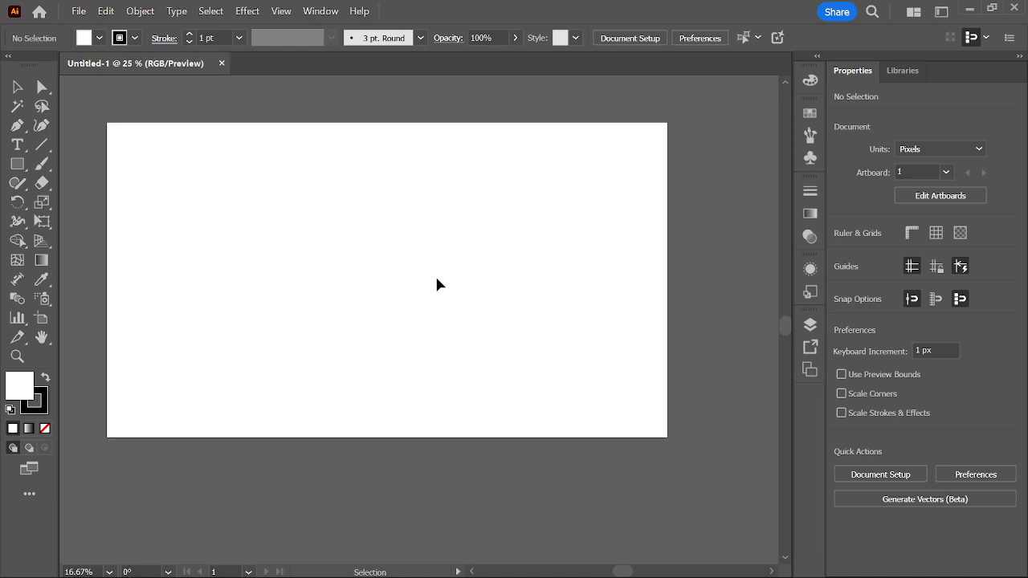
scroll(436, 278, "up", 1)
Step: Practise panning across the artboard with the temporary Hand tool at close and distant zoom levels
key("space")
left_click_drag(313, 253, 441, 270)
key("space")
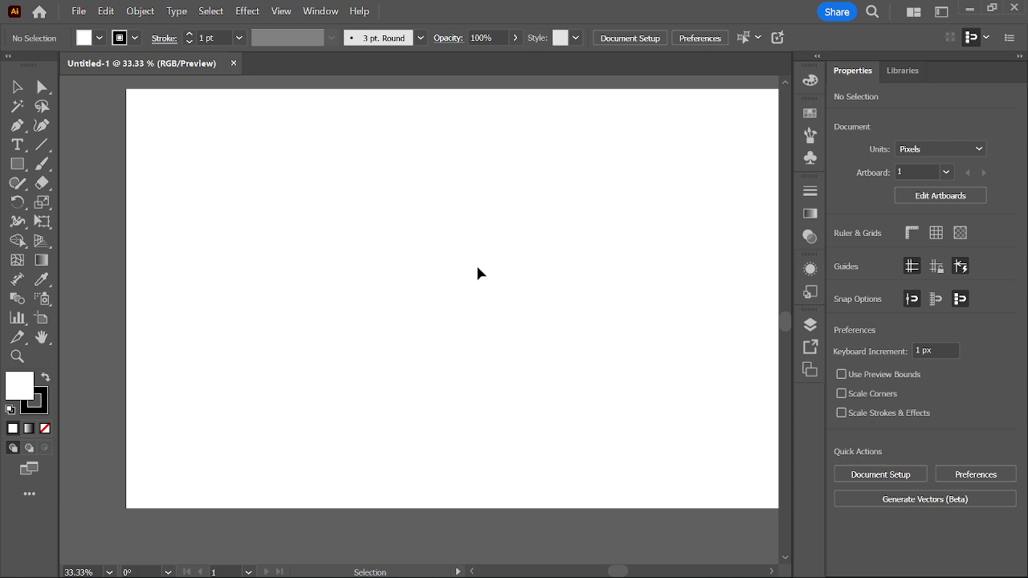
key("space")
key("space")
left_click_drag(481, 255, 411, 262)
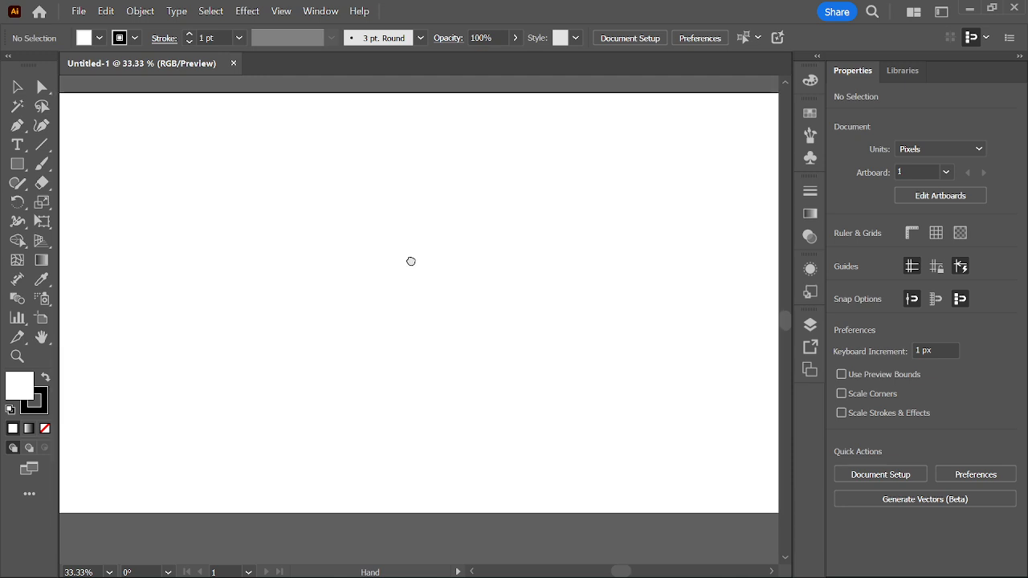
scroll(423, 259, "down", 3, "alt")
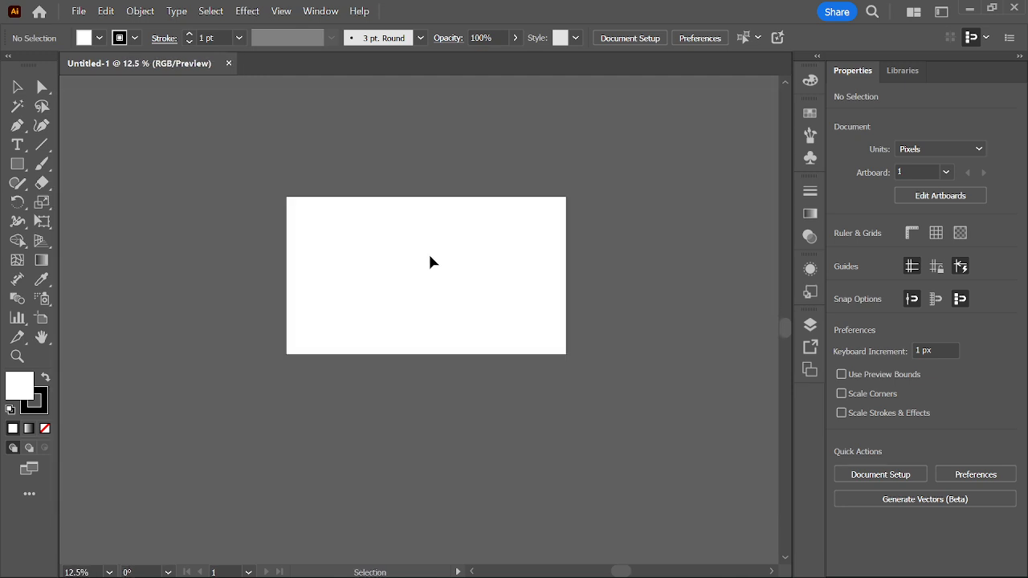
key("space")
left_click_drag(411, 269, 372, 287)
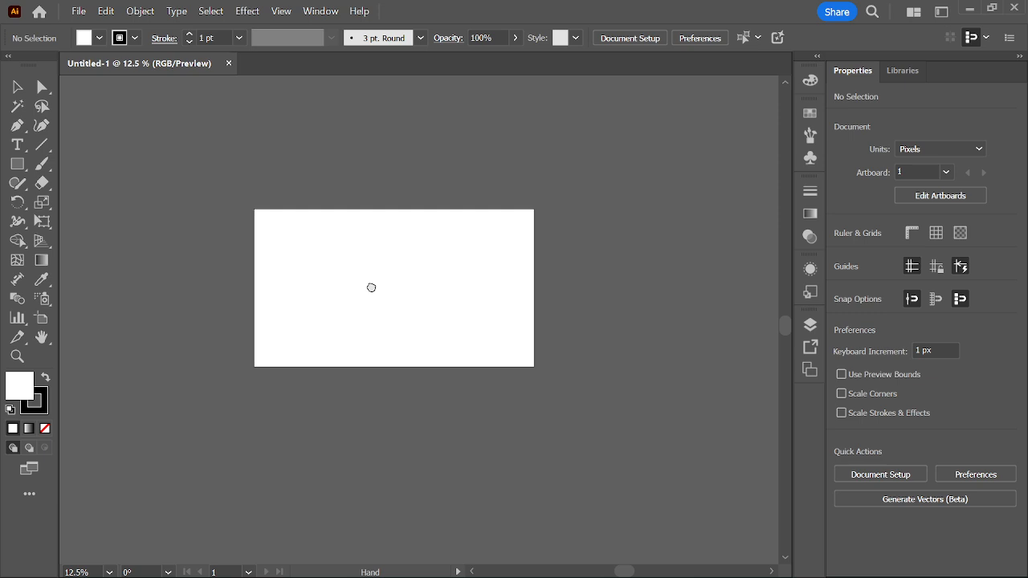
scroll(374, 288, "up", 2)
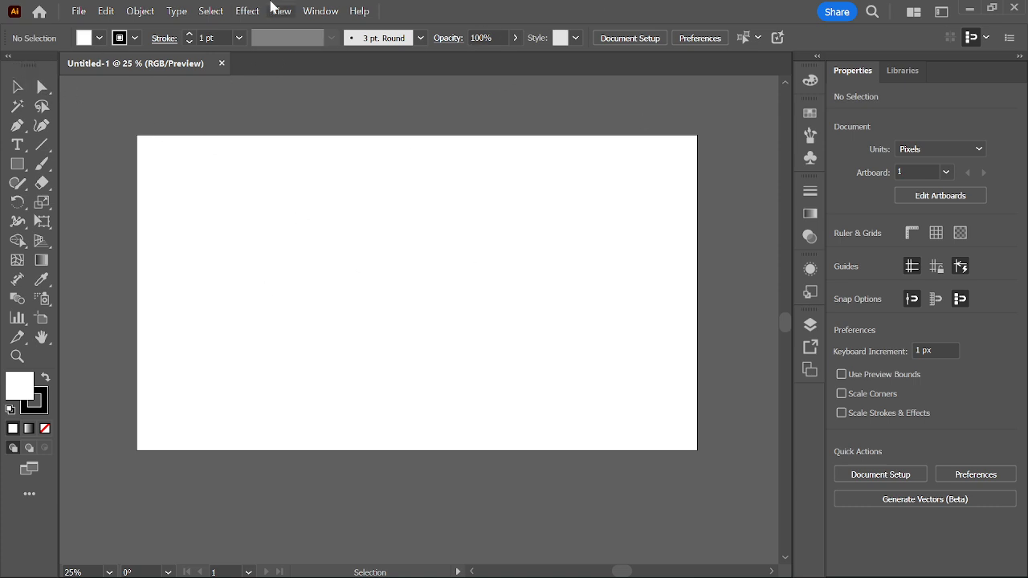
Step: Switch from the Advanced toolbar to the Basic toolbar and expand it to two columns
left_click(323, 11)
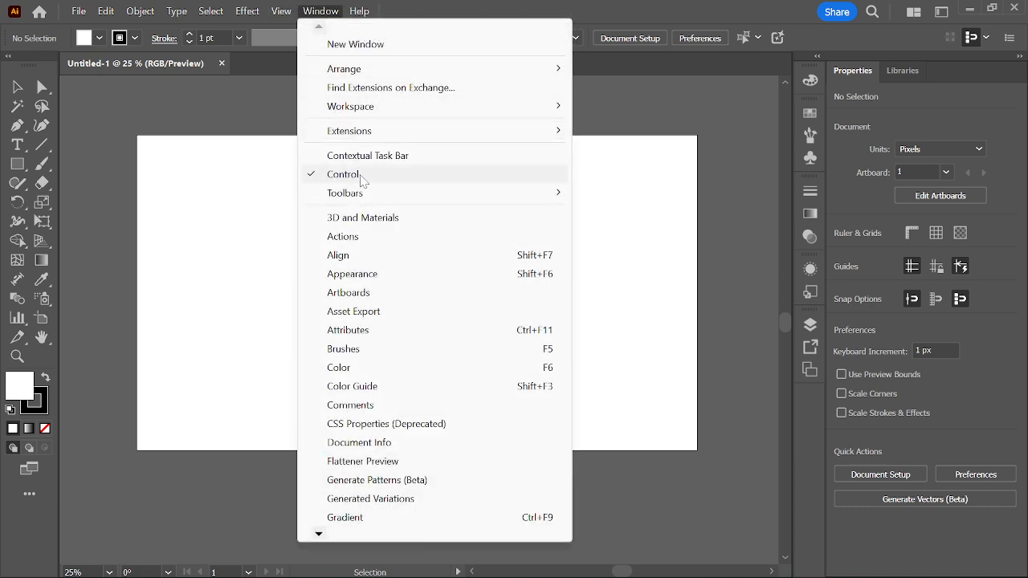
mouse_move(431, 195)
left_click(608, 211)
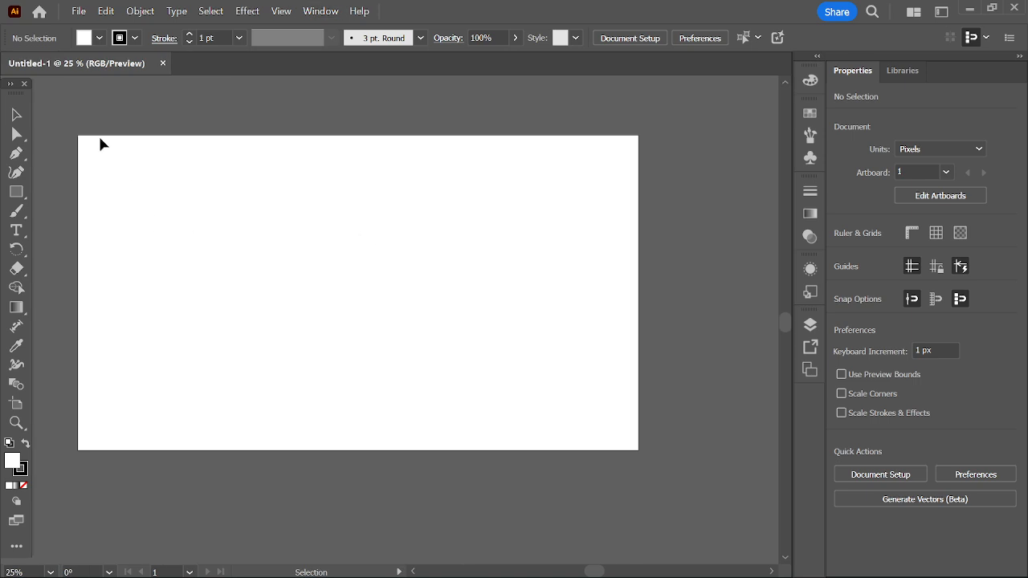
left_click(10, 83)
left_click_drag(1, 85, 16, 86)
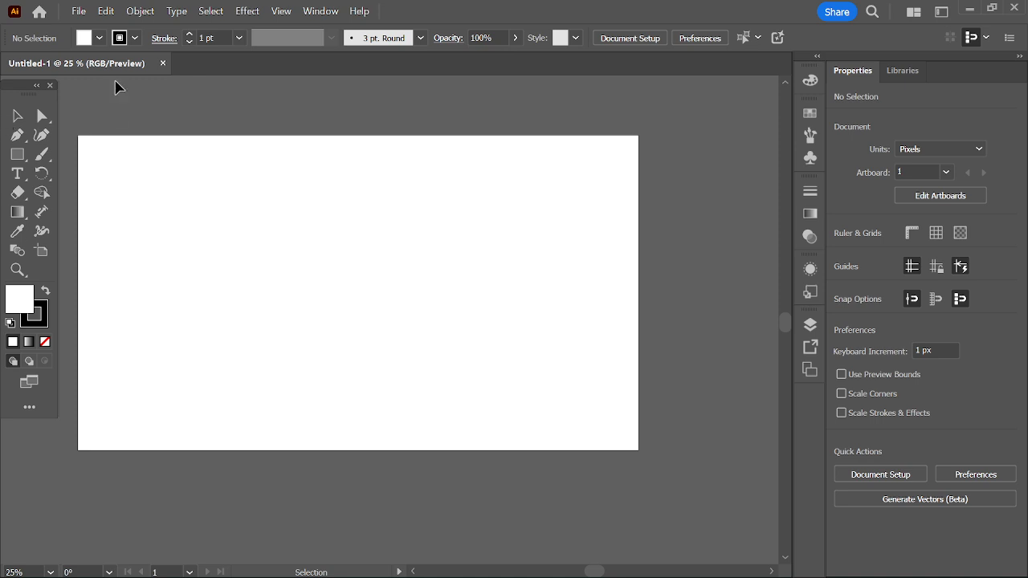
Step: Switch from the Basic toolbar back to the Advanced toolbar
left_click(333, 15)
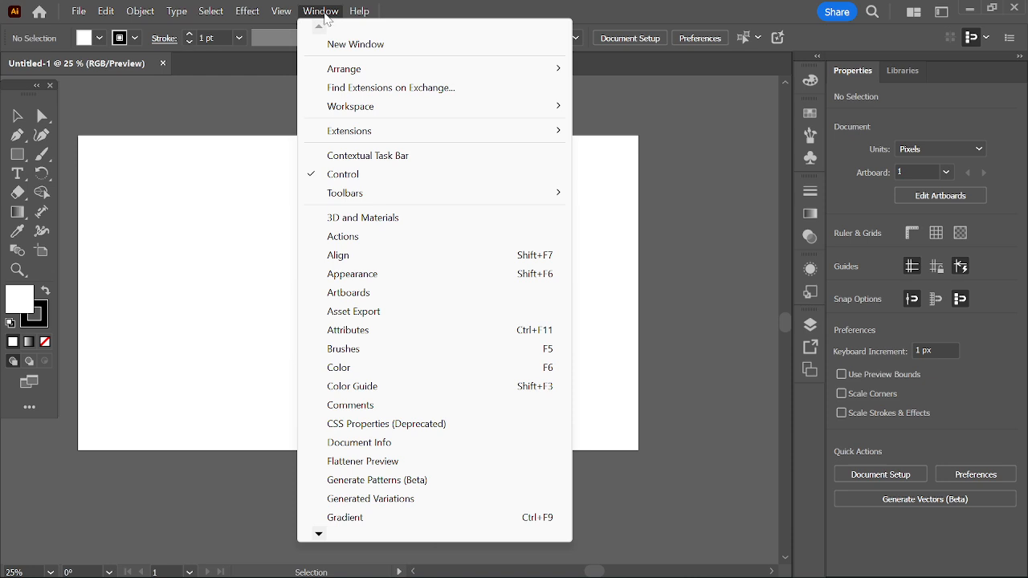
mouse_move(424, 195)
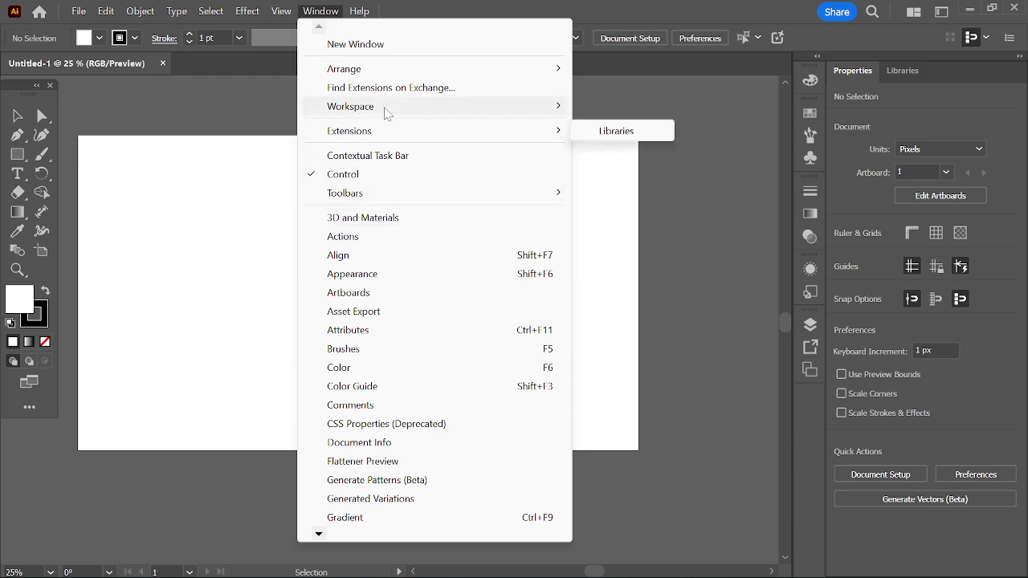
mouse_move(386, 114)
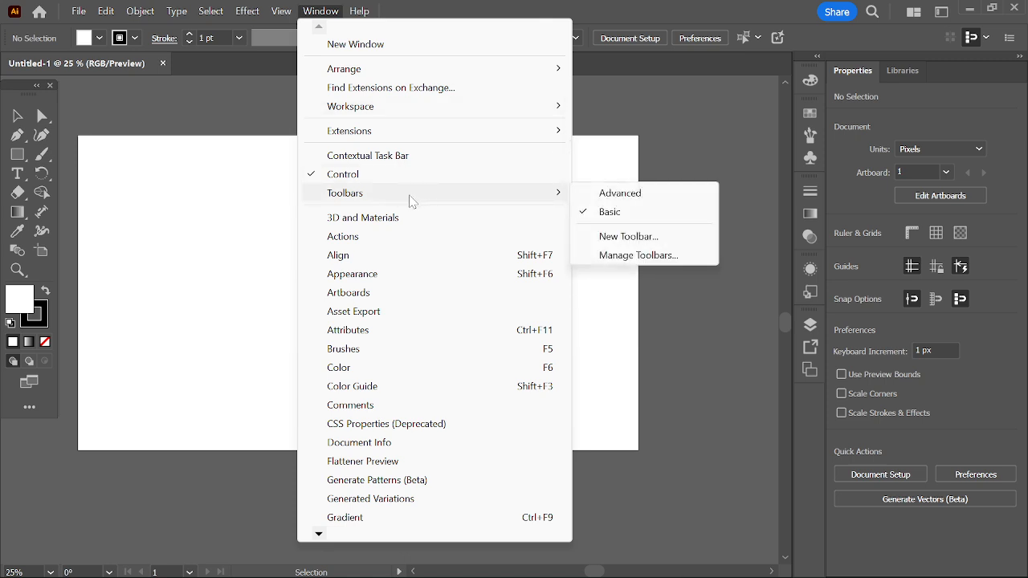
left_click(618, 193)
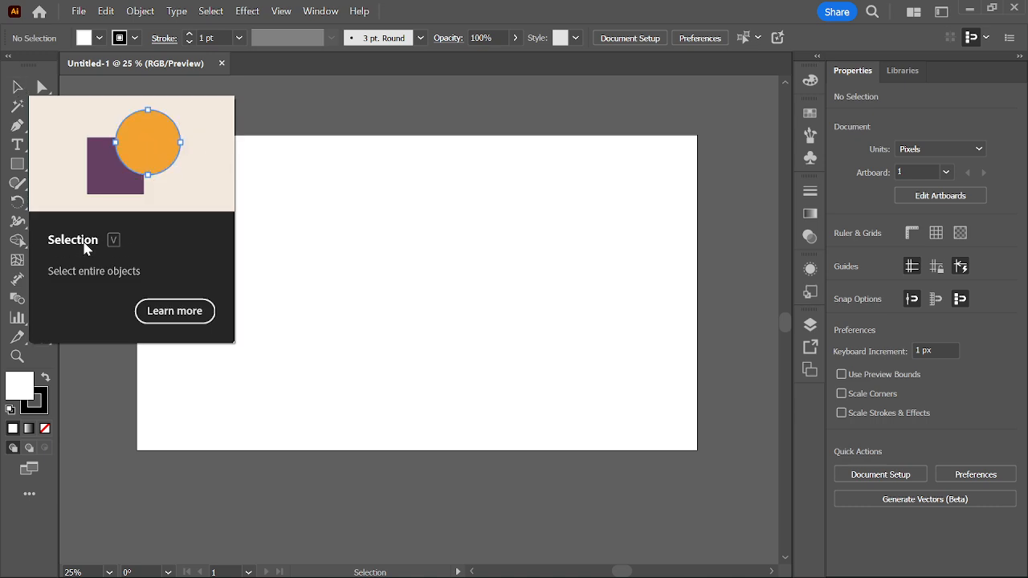
Step: Activate the Selection tool, try the Direct Selection tool from its tool group, and return to the Selection tool
key("v")
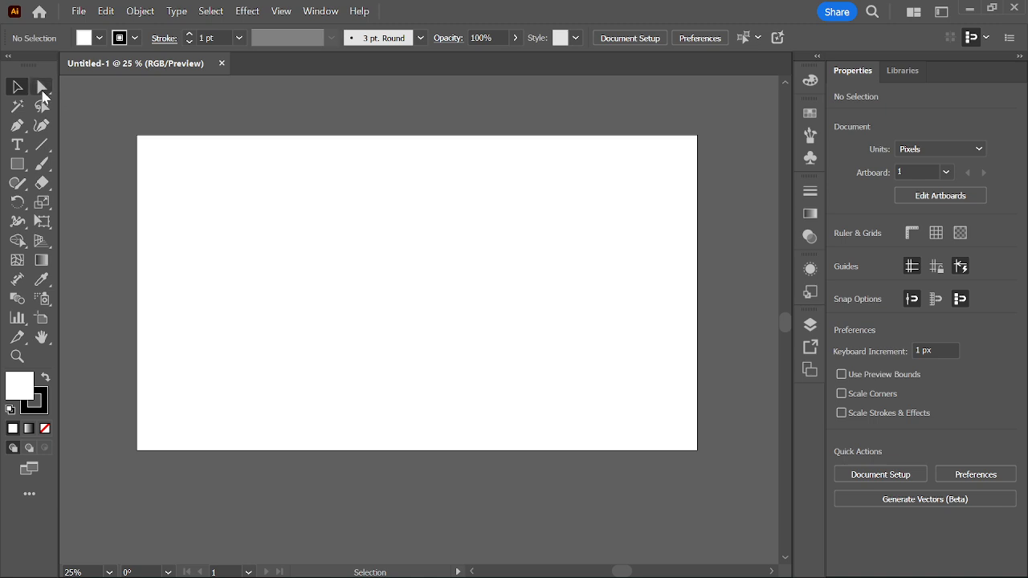
left_click(45, 97)
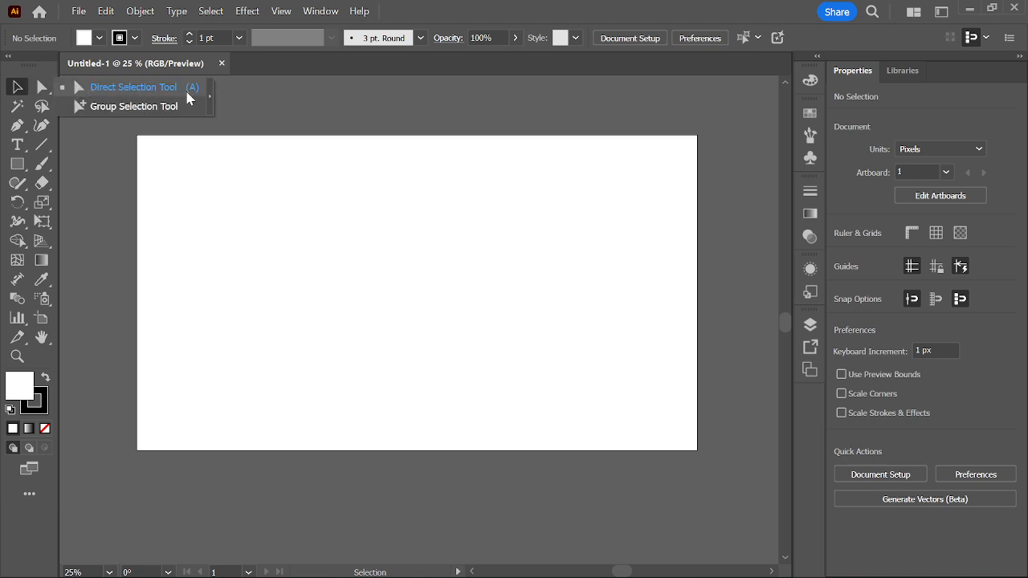
left_click(88, 87)
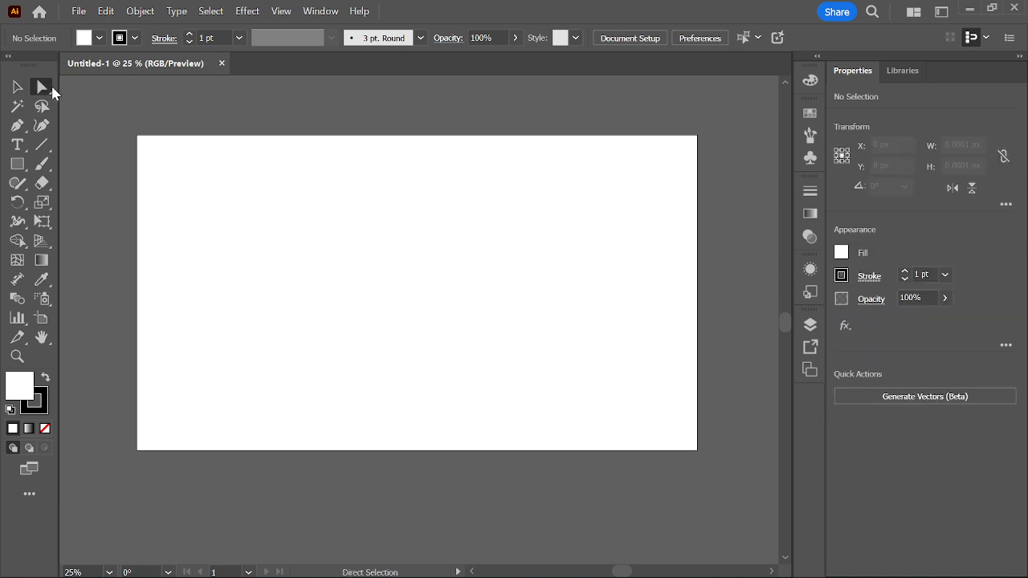
key("v")
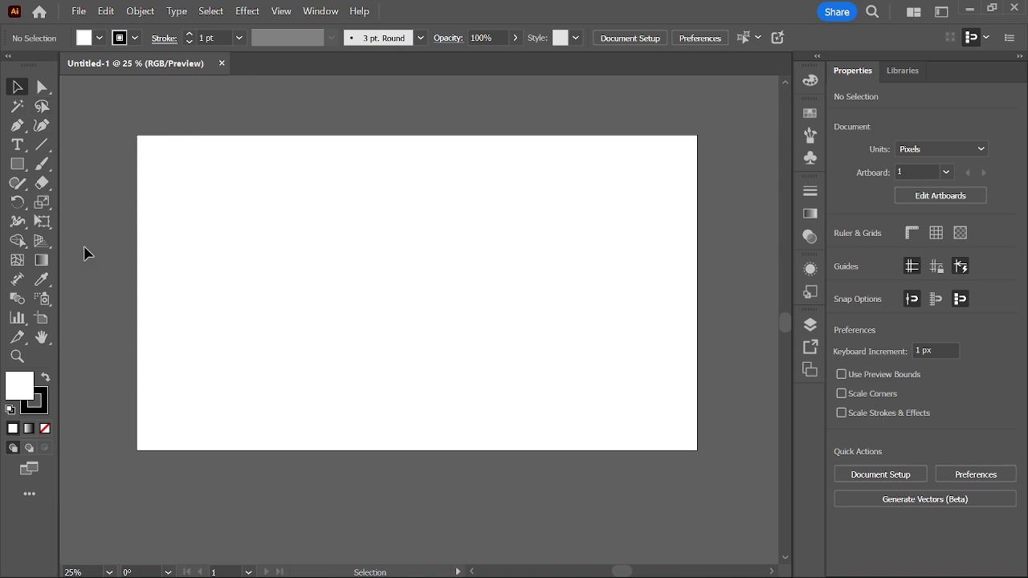
Step: Tear off the Rectangle tool group as a floating panel and place it over the artboard's upper edge
left_click(16, 170)
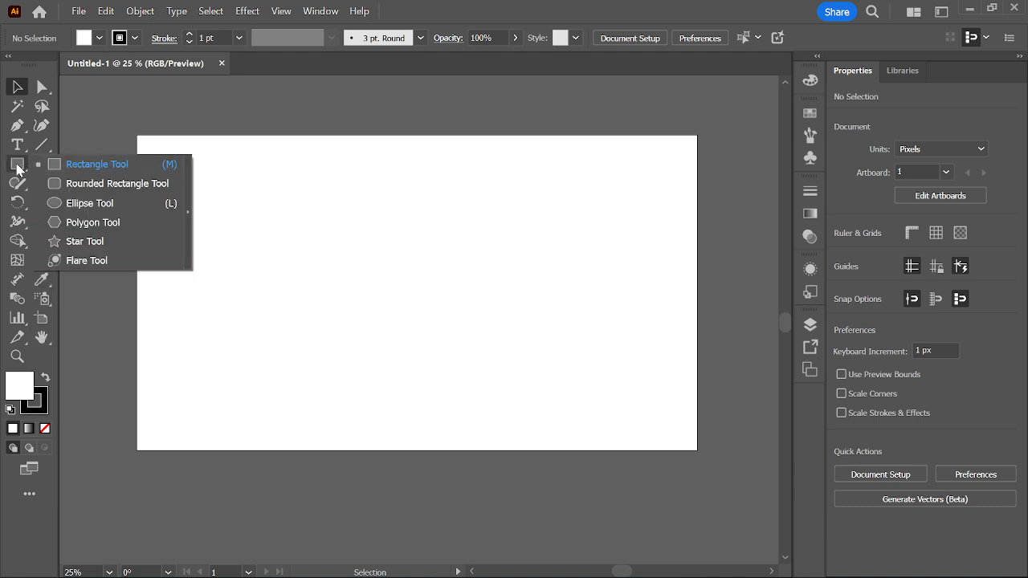
left_click(18, 167)
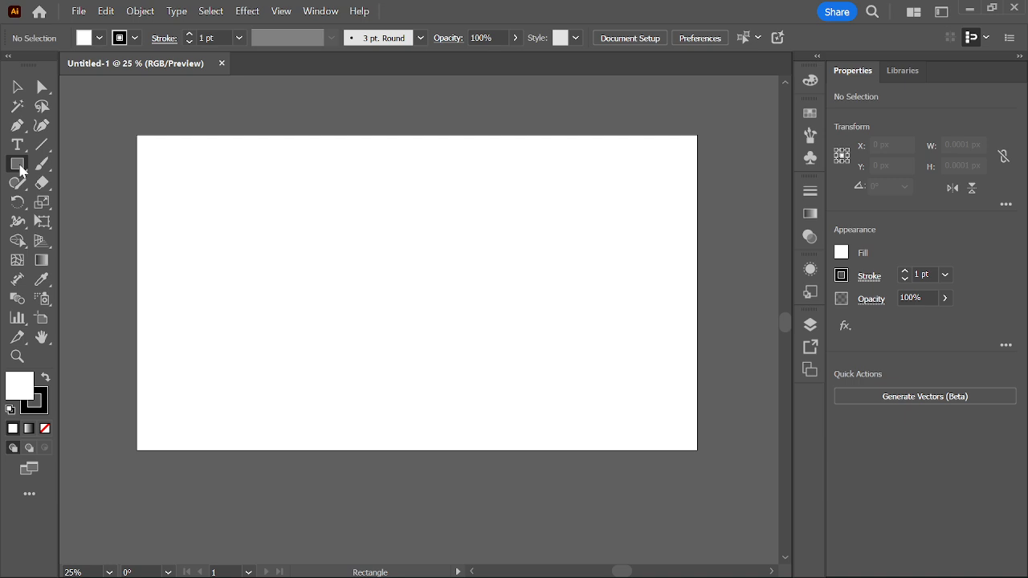
left_click(22, 167)
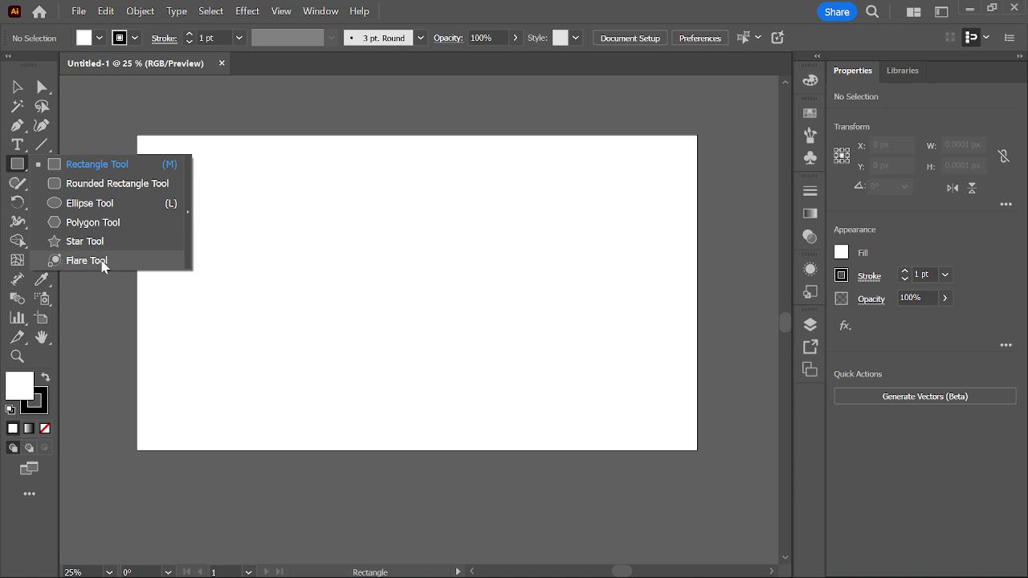
left_click(16, 172)
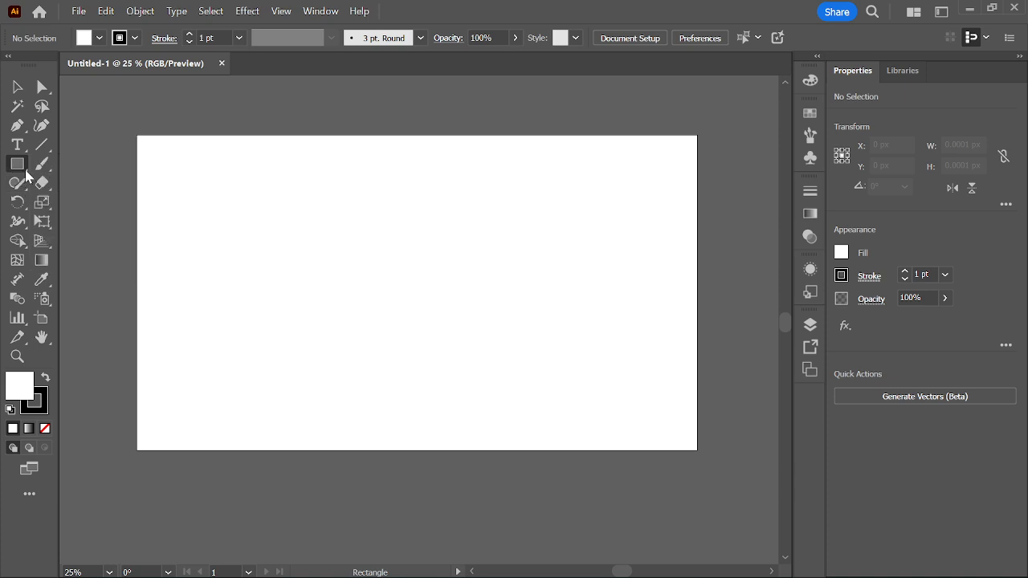
left_click(27, 175)
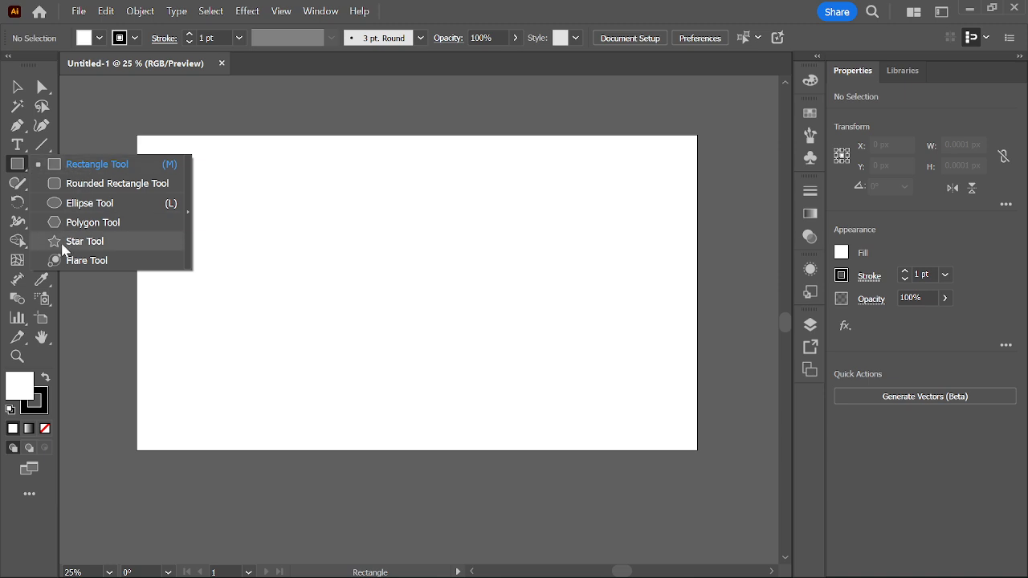
left_click(189, 215)
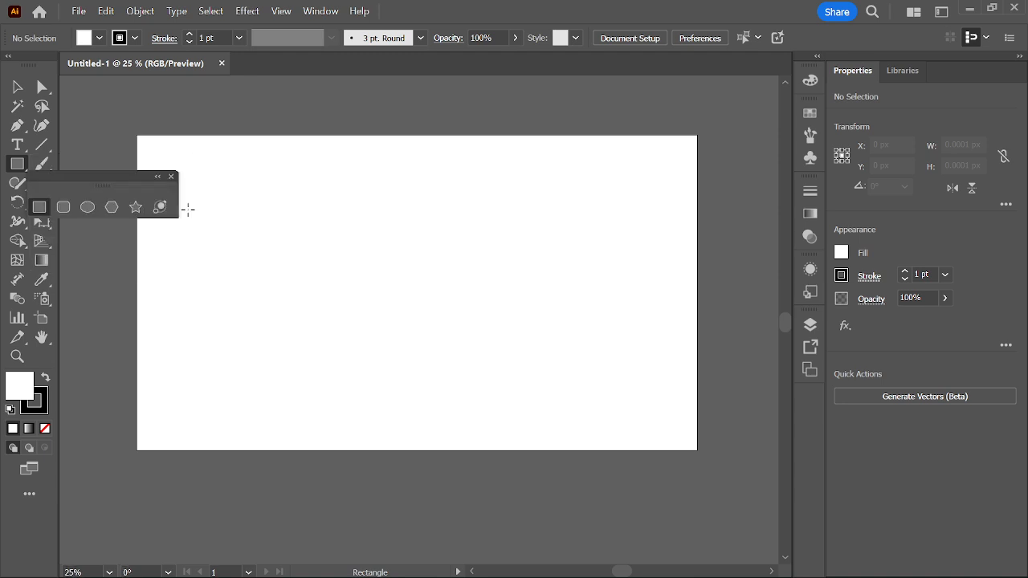
left_click_drag(80, 178, 530, 111)
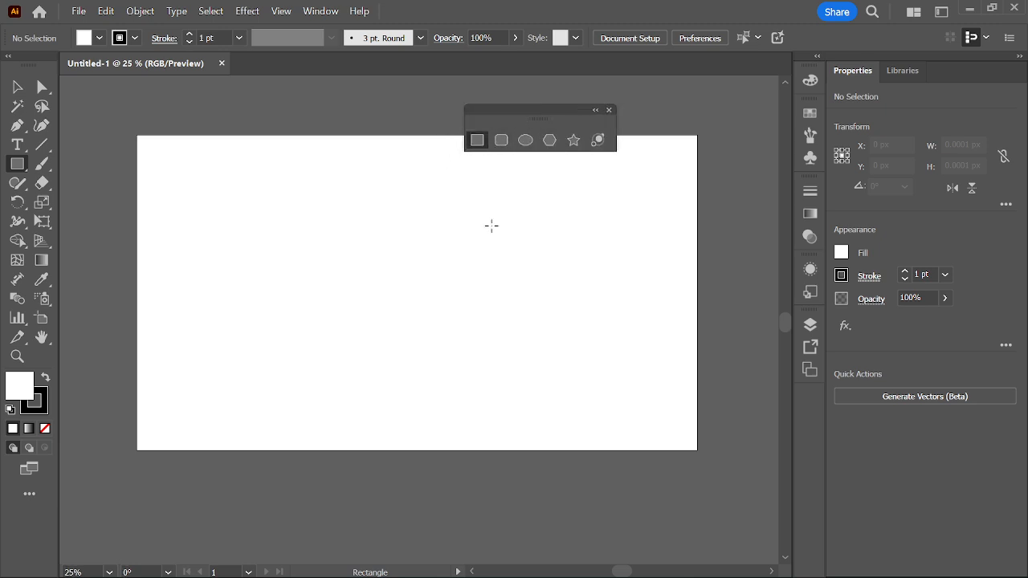
Step: Draw a rectangle about 721 by 539 px on the left half of the artboard
left_click(501, 140)
left_click(473, 143)
mouse_move(237, 226)
left_mouse_down()
mouse_move(388, 356)
mouse_move(446, 383)
left_mouse_up()
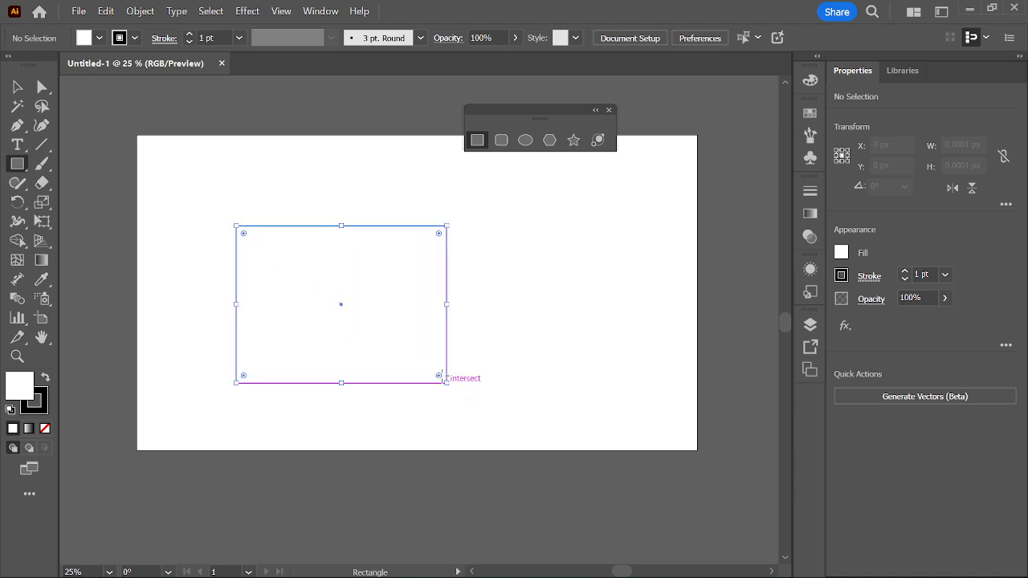
Step: Fill the rectangle with blue and move it to the artboard's upper-left corner
left_click(101, 38)
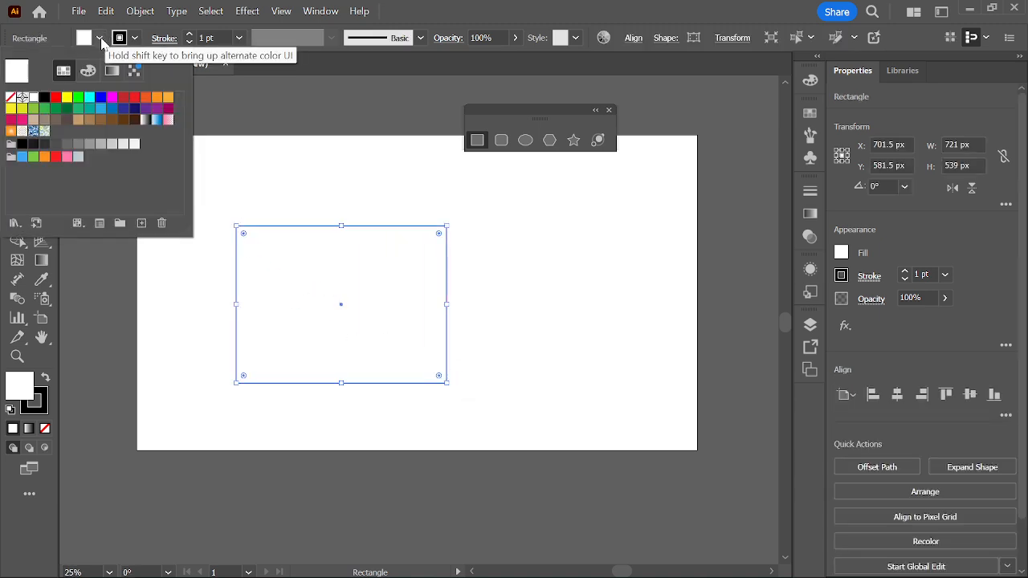
left_click(101, 108)
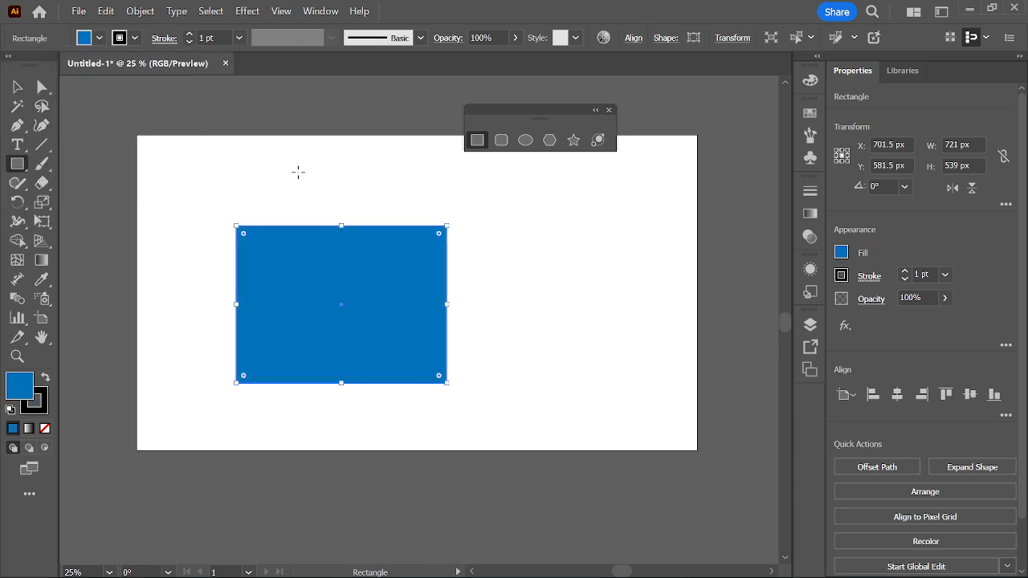
left_click(9, 90)
left_click_drag(309, 300, 210, 215)
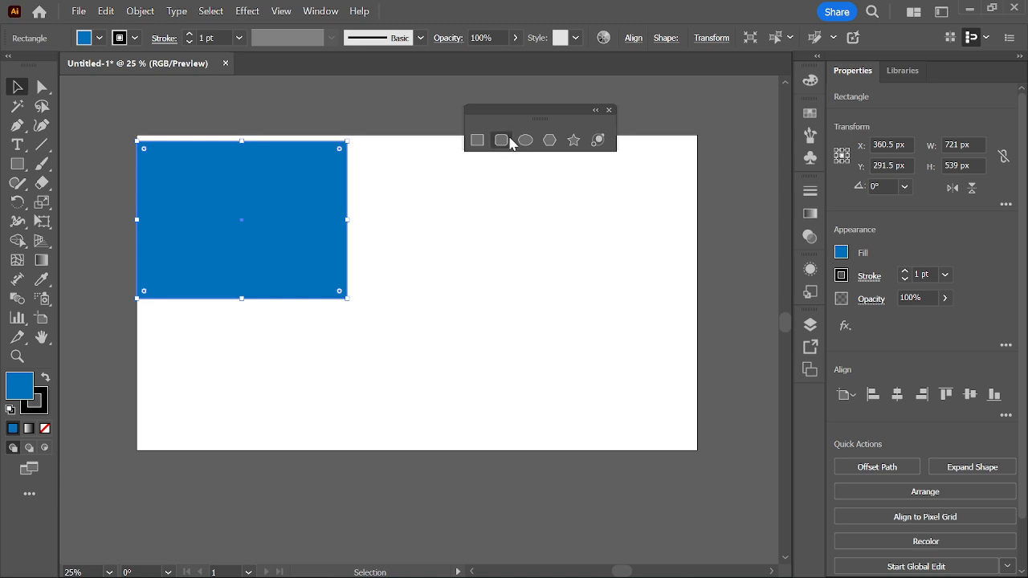
Step: Draw an ellipse about 523 by 449 px right of the artboard's center and a star about 165 by 170 px near its upper edge
left_click(525, 141)
left_click_drag(469, 228, 623, 358)
left_click(573, 141)
left_click_drag(387, 158, 415, 146)
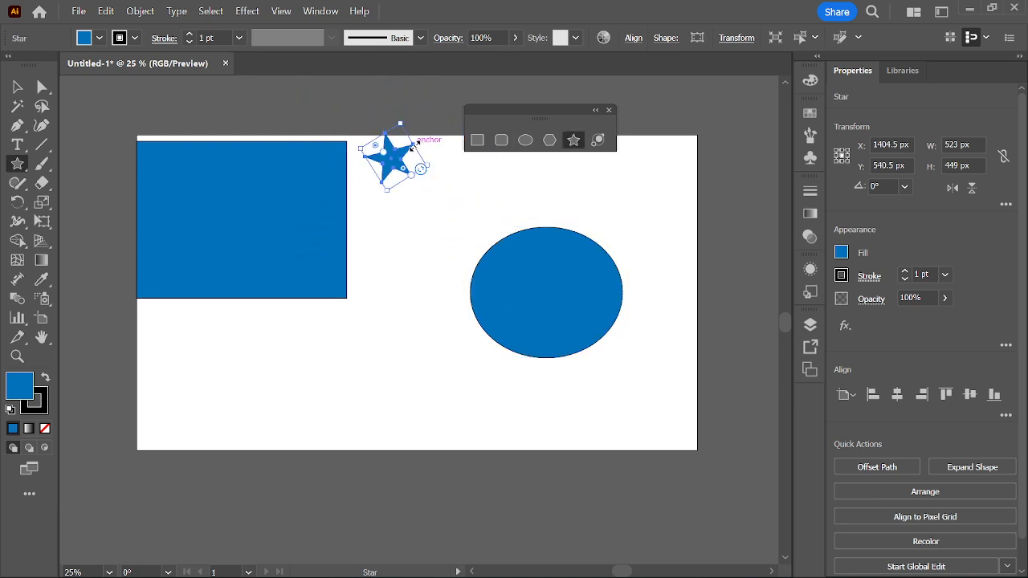
Step: Draw five overlapping hexagons of different sizes across the artboard with the Polygon tool
left_click(549, 141)
left_click_drag(423, 227, 511, 270)
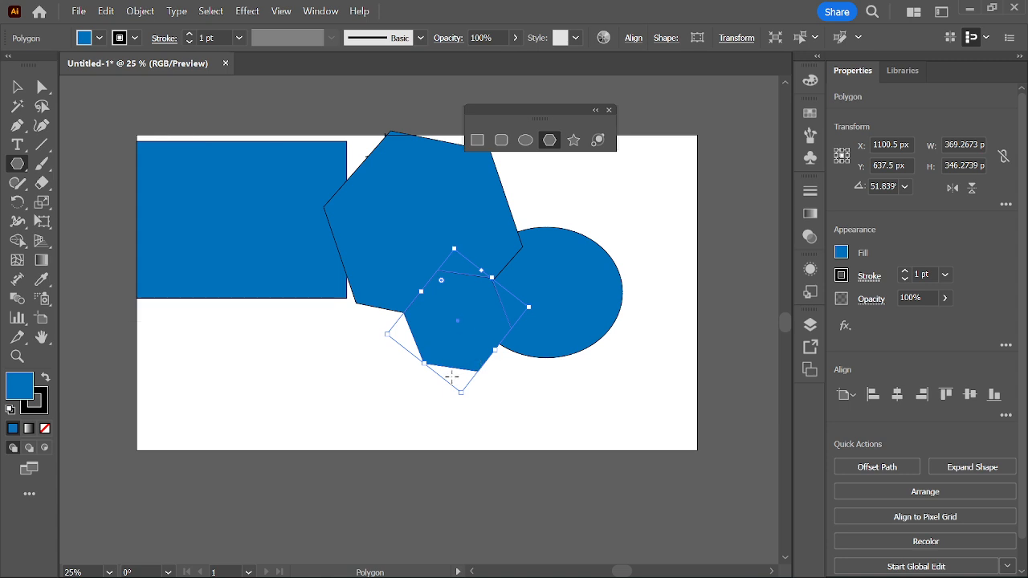
left_click_drag(478, 321, 539, 461)
left_click_drag(225, 280, 283, 363)
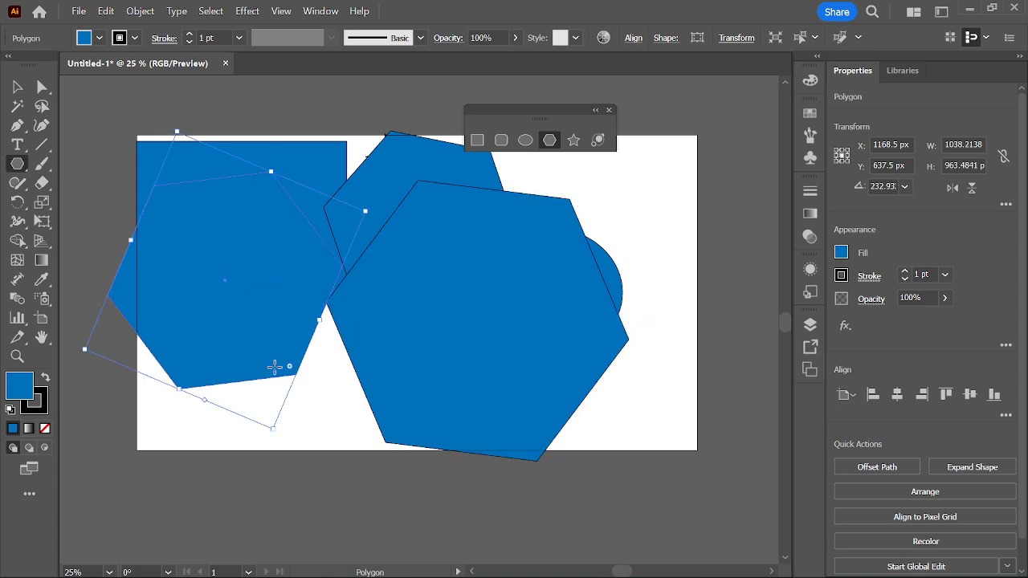
left_click_drag(580, 204, 619, 312)
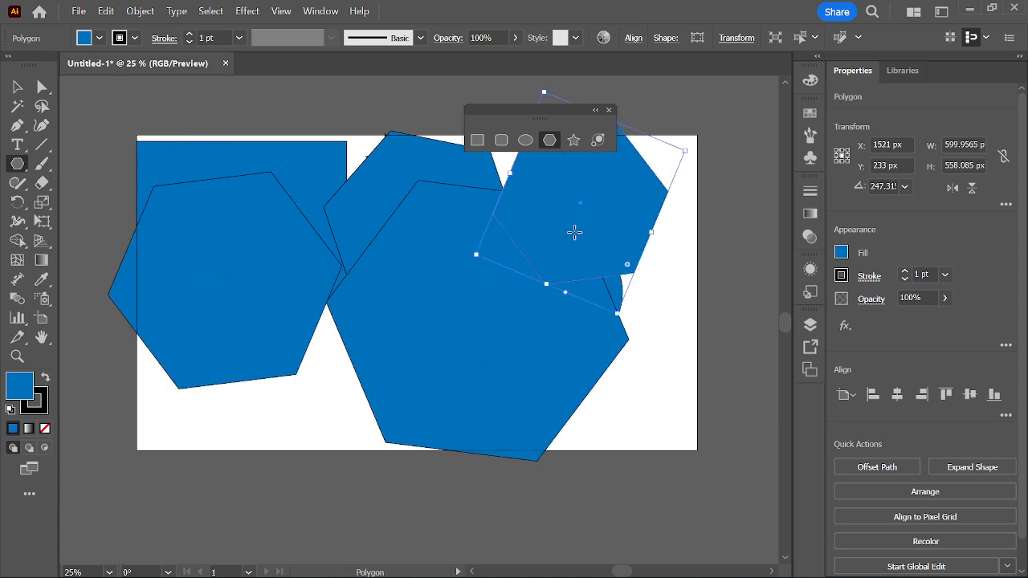
Step: Spread the large hexagons and the rectangle apart towards the artboard's corners with the Selection tool
left_click(17, 86)
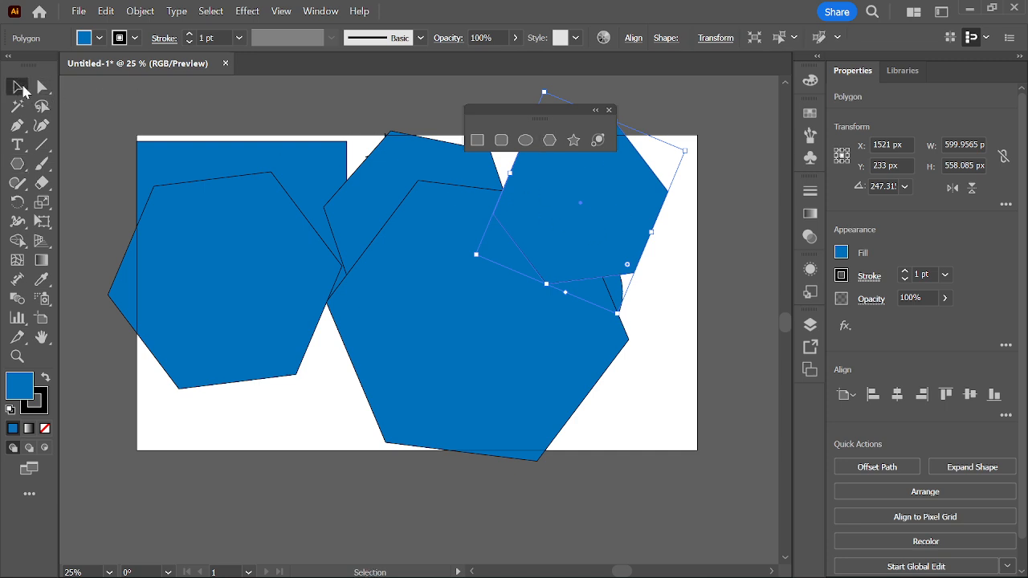
left_click_drag(580, 203, 730, 180)
left_click_drag(531, 314, 703, 458)
left_click_drag(447, 222, 546, 152)
left_click_drag(254, 269, 207, 192)
left_click_drag(241, 420, 169, 378)
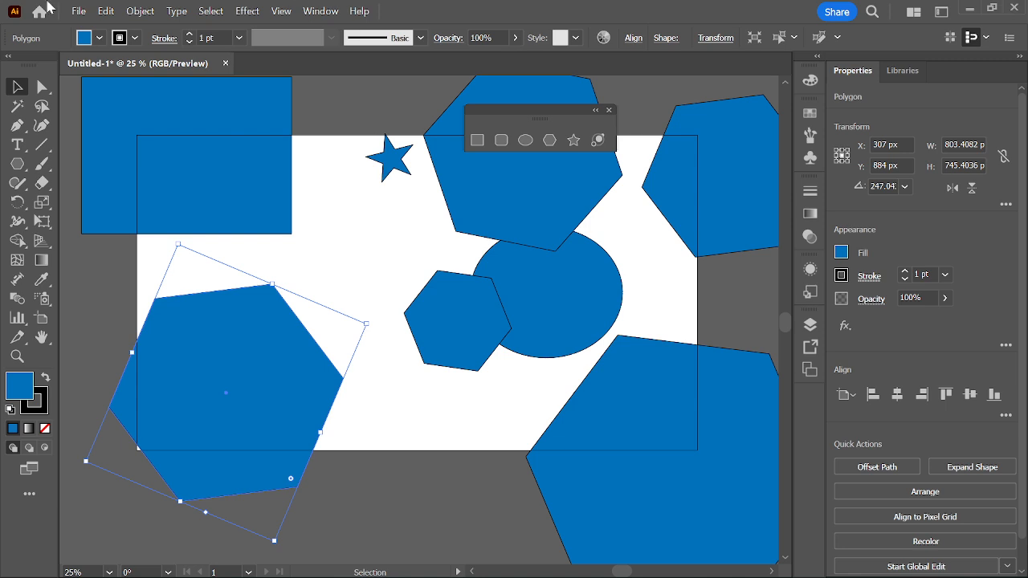
left_click_drag(181, 107, 131, 109)
Step: Delete the rectangle and the large hexagon on the artboard's left side
left_click(395, 163)
scroll(337, 225, "down", 1)
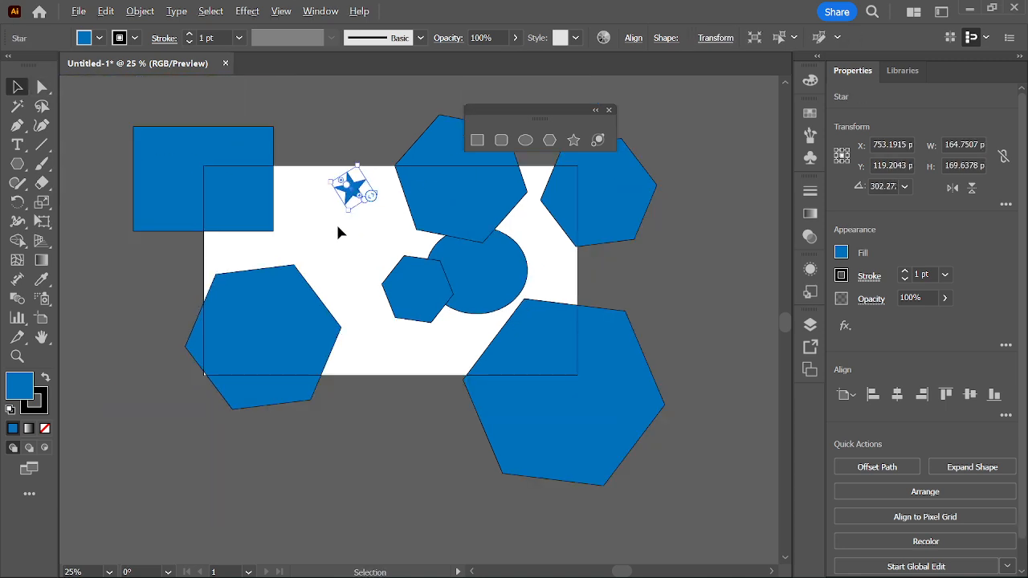
left_click(182, 138)
key("Delete")
left_click(243, 286)
key("Delete")
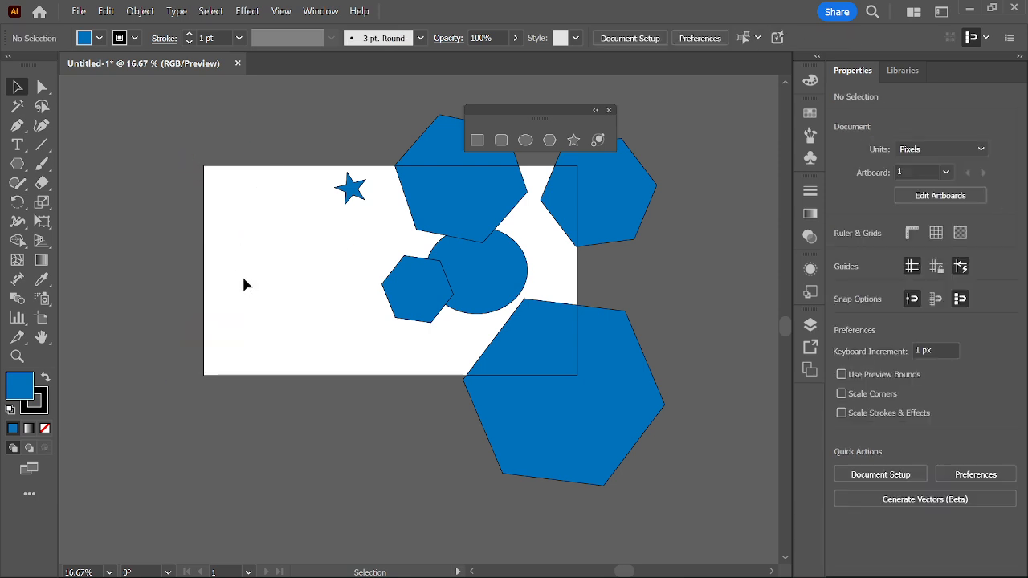
Step: Select all remaining shapes together and delete them, and close the floating shape tools panel
left_click_drag(264, 107, 736, 569)
scroll(642, 420, "up", 5)
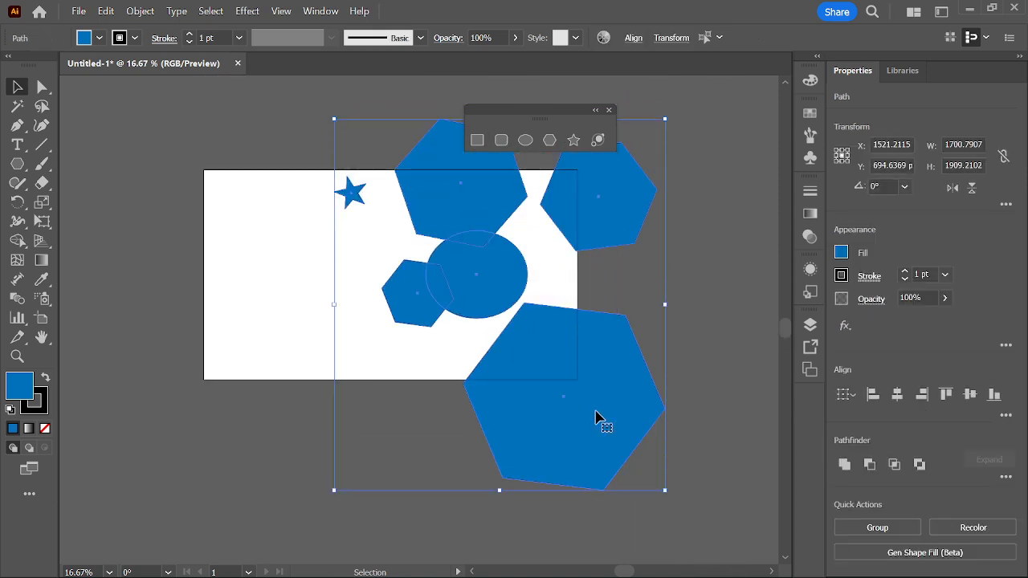
left_click(229, 108)
left_click_drag(281, 156, 704, 507)
key("Delete")
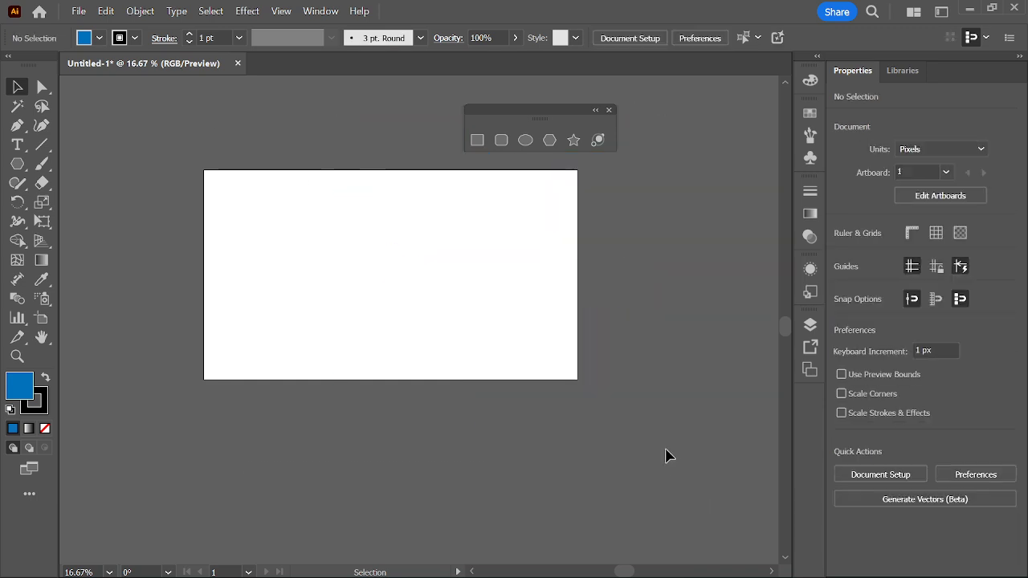
left_click(609, 110)
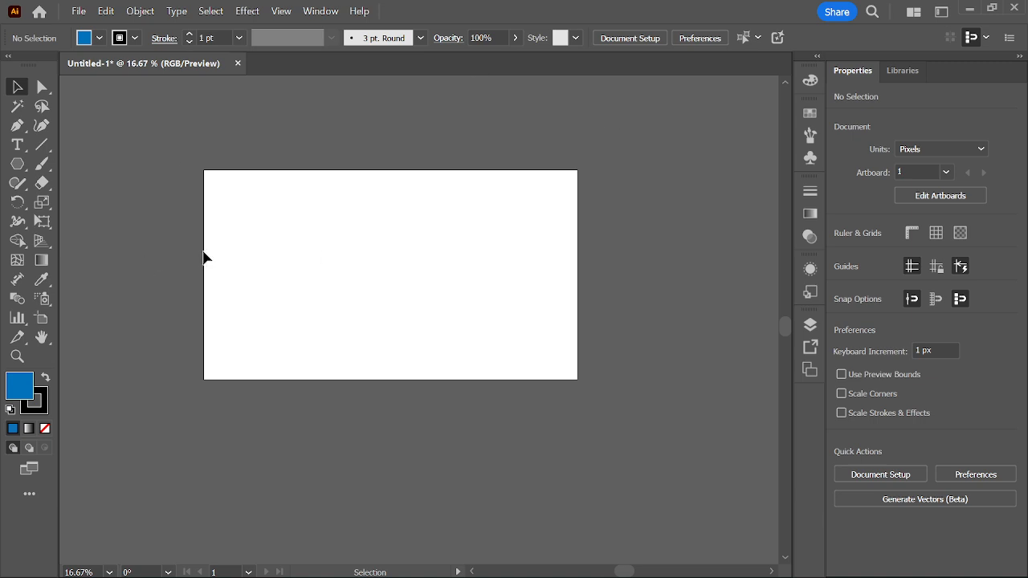
Step: Look through the Swatches, Brushes and Symbols panels
left_click(811, 114)
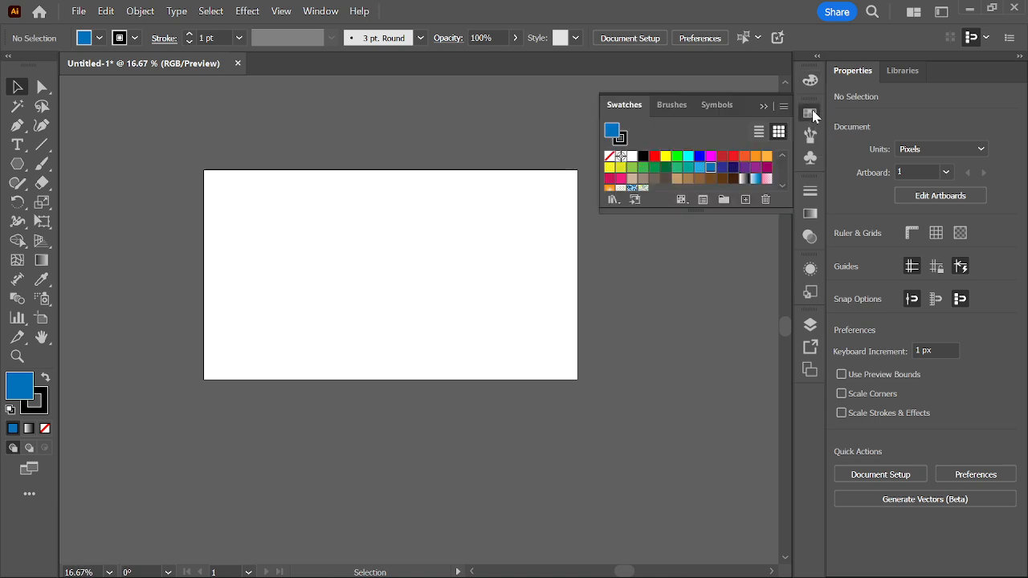
left_click(811, 136)
left_click(813, 157)
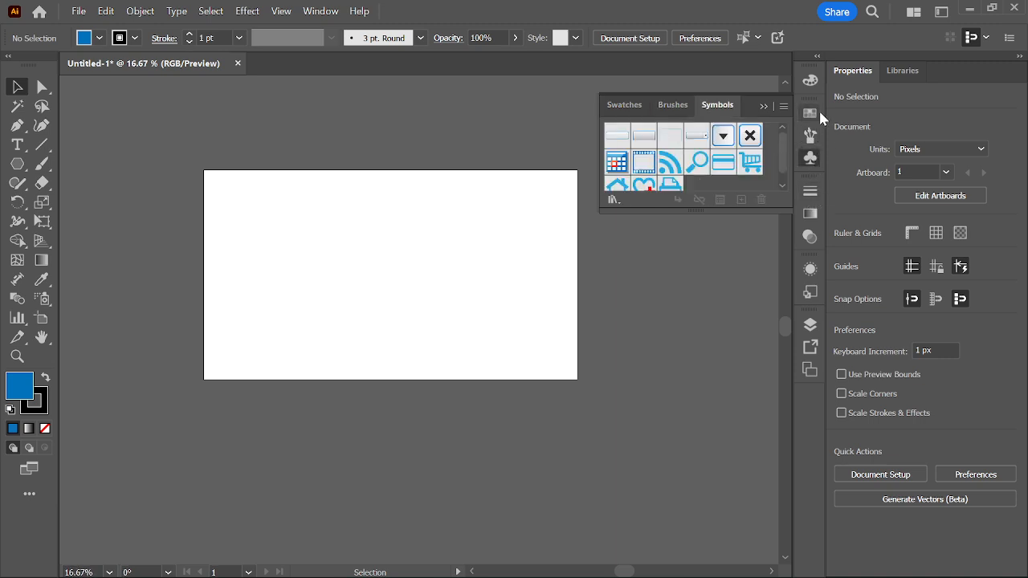
Step: Detach the Color, Brushes, Symbols and Gradient panels from the dock as floating panels
mouse_move(817, 88)
left_mouse_down()
mouse_move(605, 101)
mouse_move(571, 130)
mouse_move(493, 121)
mouse_move(772, 118)
mouse_move(586, 154)
left_mouse_up()
left_click_drag(810, 135, 659, 184)
left_click_drag(810, 168, 715, 221)
Step: Expand the floating Gradient, Symbols, Color and Brushes panels, and move the Brushes panel back to the dock
left_click(660, 179)
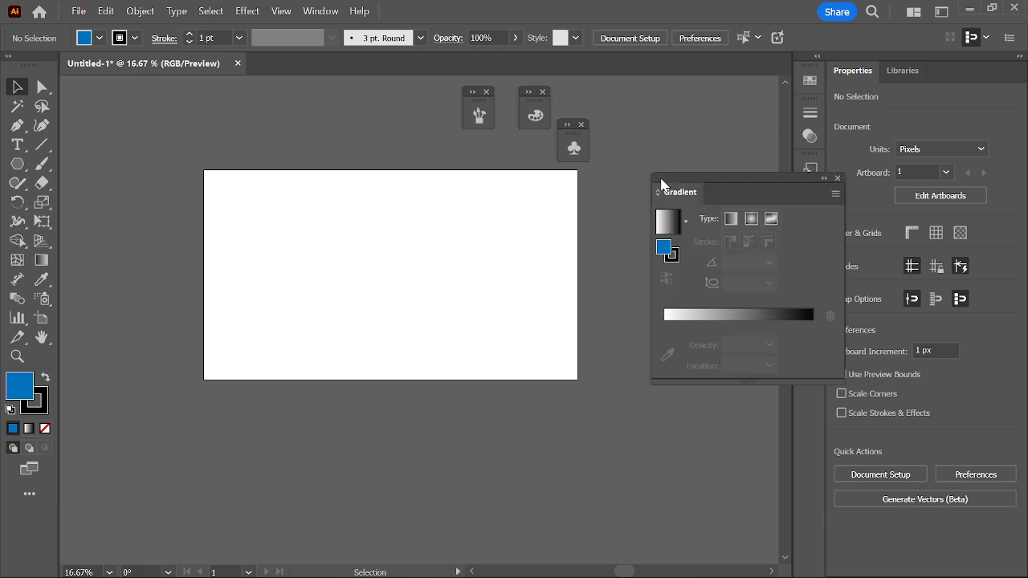
left_click(567, 127)
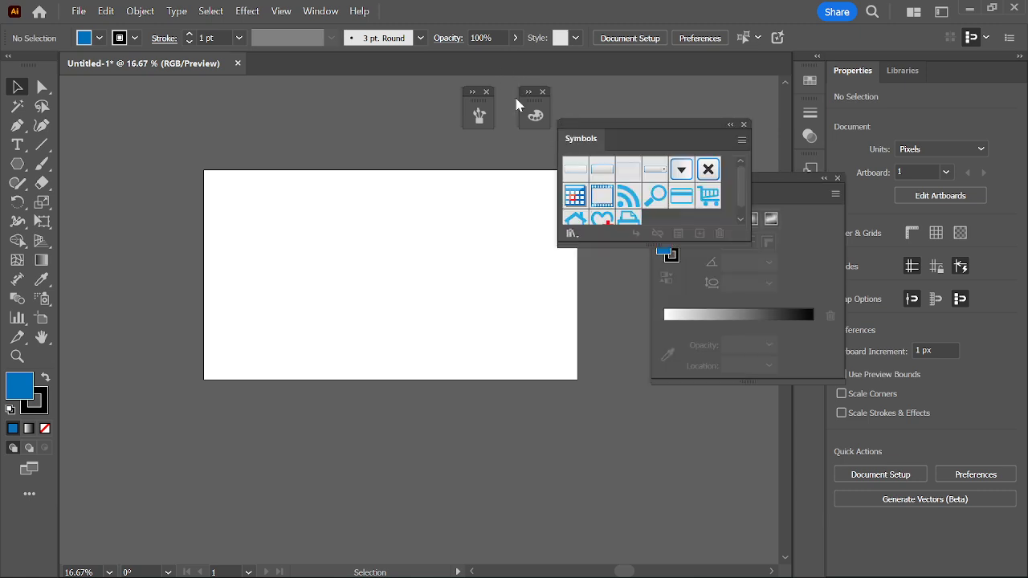
left_click(534, 98)
left_click(476, 99)
mouse_move(571, 103)
left_mouse_down()
mouse_move(640, 215)
mouse_move(819, 415)
mouse_move(812, 385)
left_mouse_up()
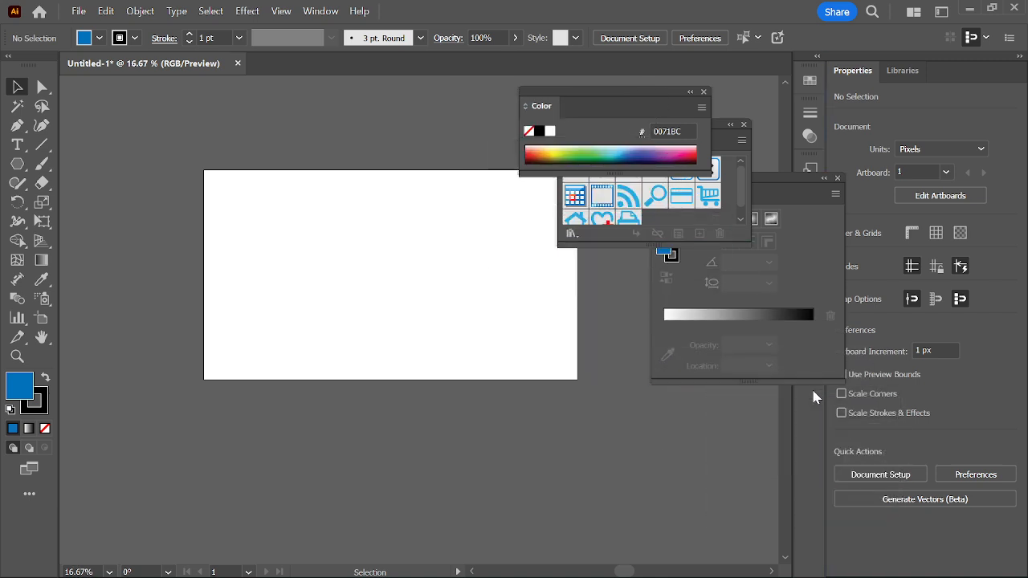
Step: Dock the floating Gradient panel above Brushes and the Symbols panel in its own column, moving the Color panel aside
mouse_move(777, 185)
left_mouse_down()
mouse_move(814, 167)
mouse_move(791, 143)
mouse_move(814, 184)
left_mouse_up()
left_click(812, 181)
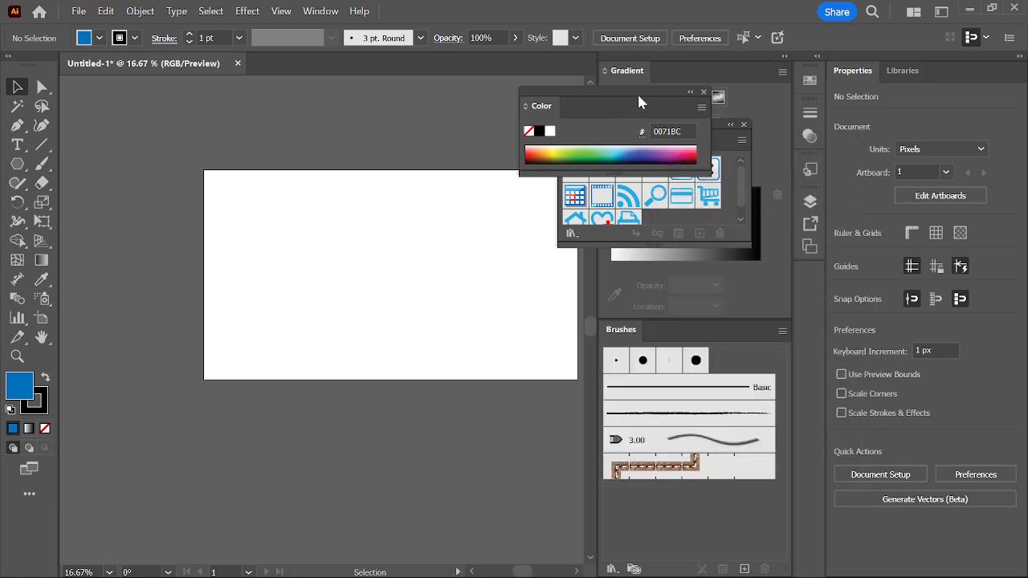
left_click_drag(709, 97, 843, 160)
mouse_move(666, 132)
left_mouse_down()
mouse_move(803, 129)
mouse_move(783, 131)
mouse_move(779, 70)
left_mouse_up()
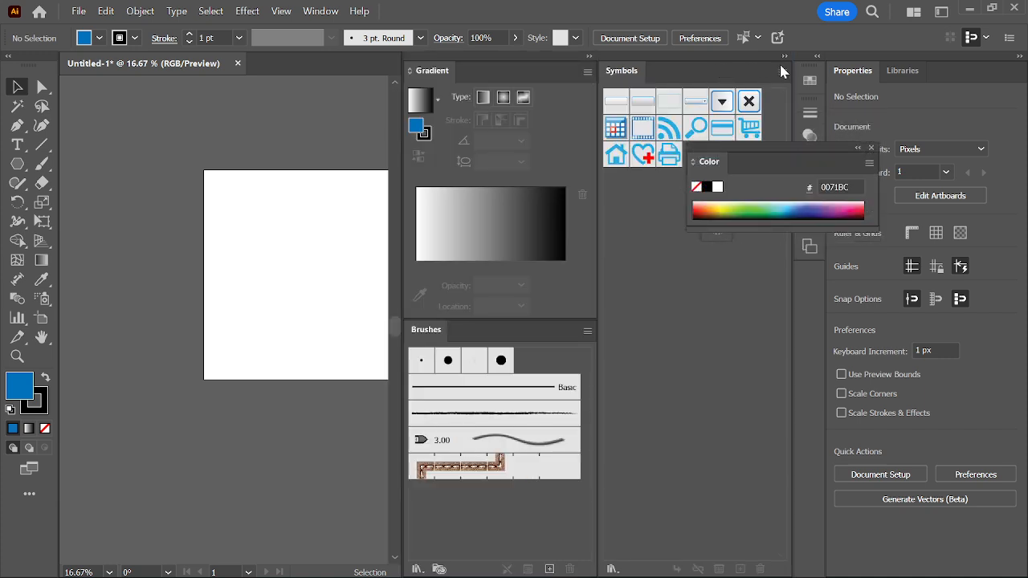
Step: Collapse the docked Gradient, Brushes and Symbols columns and the floating Color panel to icons
left_click(783, 58)
left_click(753, 57)
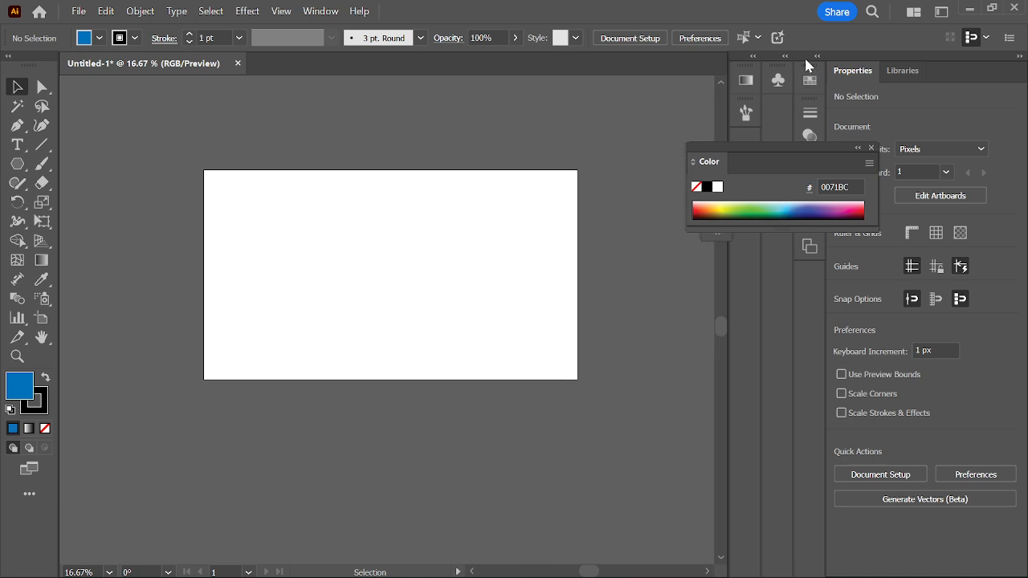
left_click(858, 148)
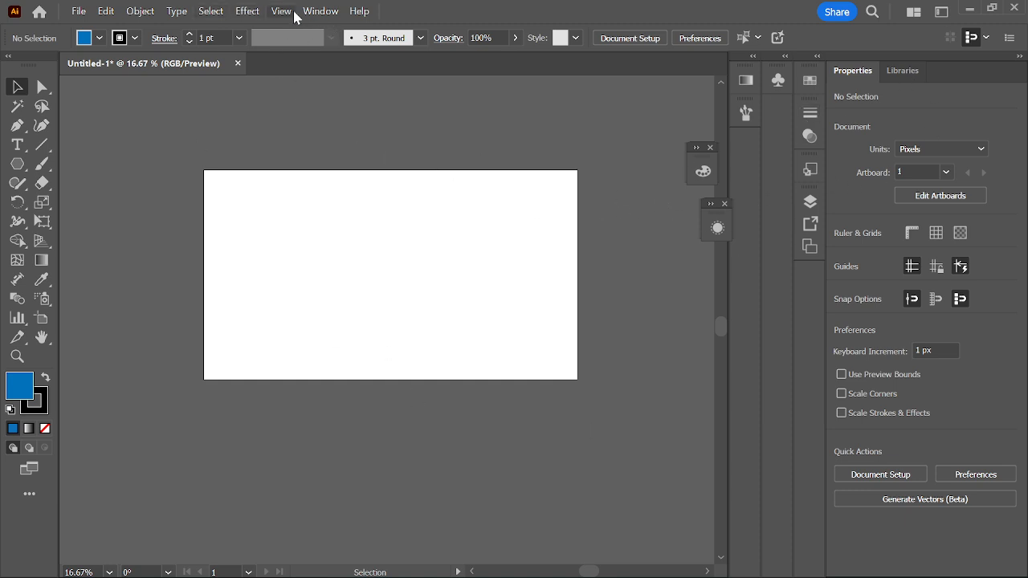
Step: Choose the Essentials Classic workspace and close the two remaining floating panels
left_click(321, 11)
mouse_move(351, 110)
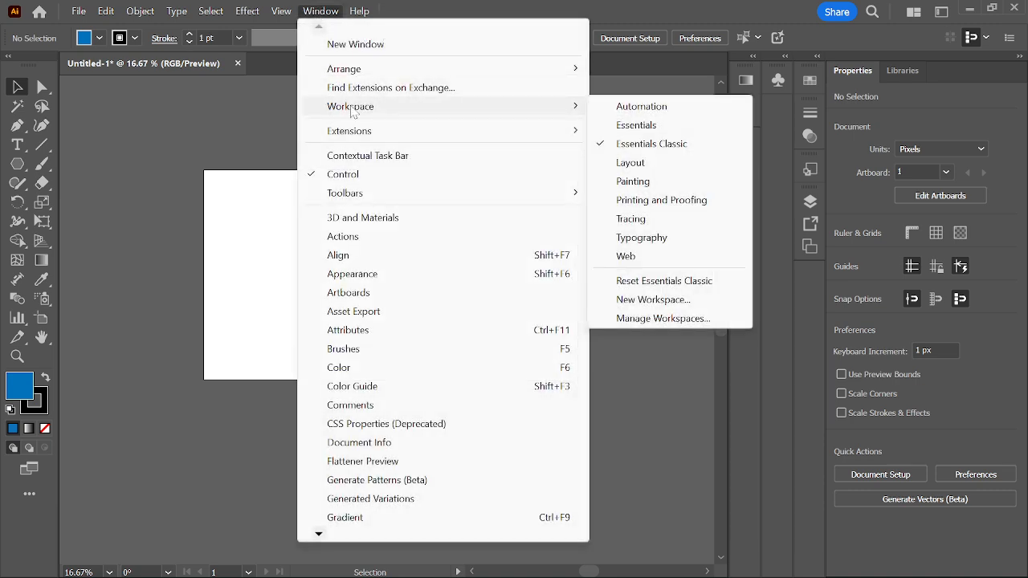
left_click(640, 144)
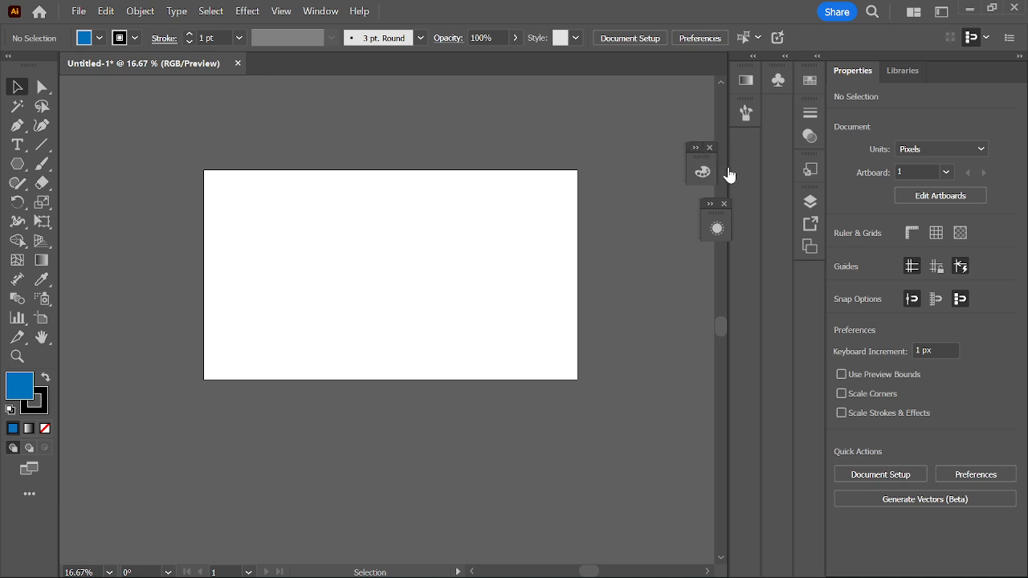
left_click(711, 148)
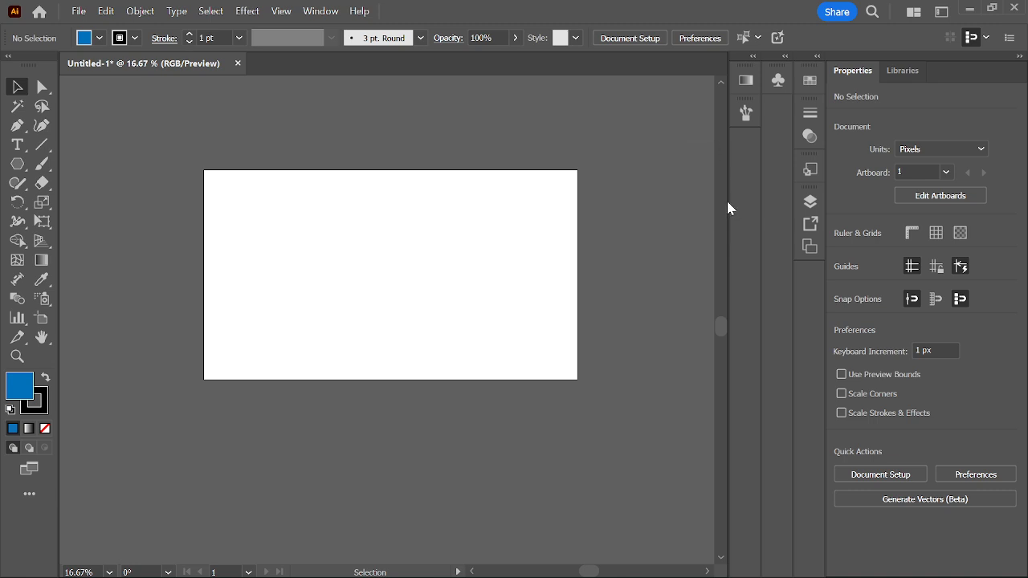
left_click(321, 13)
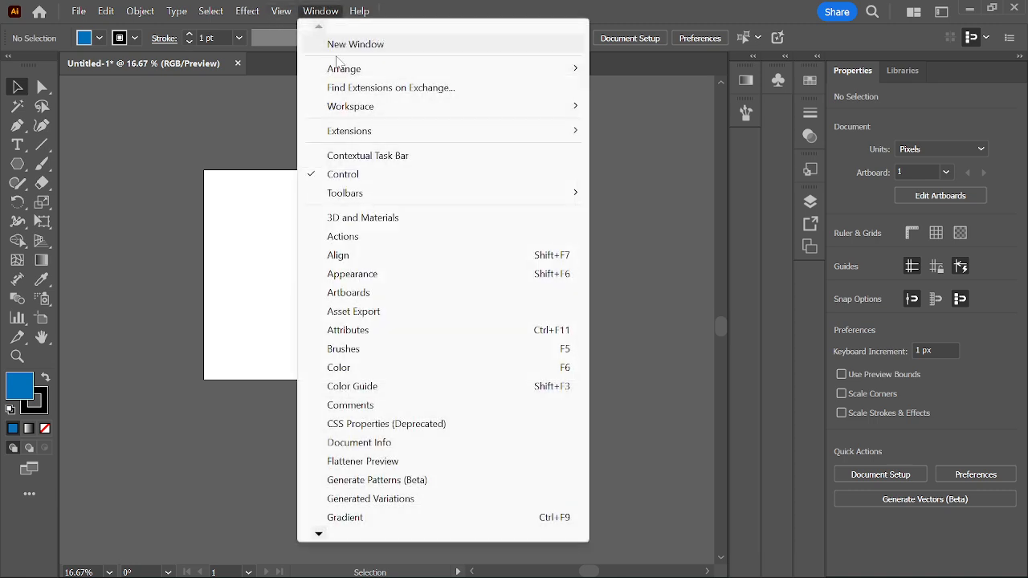
left_click(635, 204)
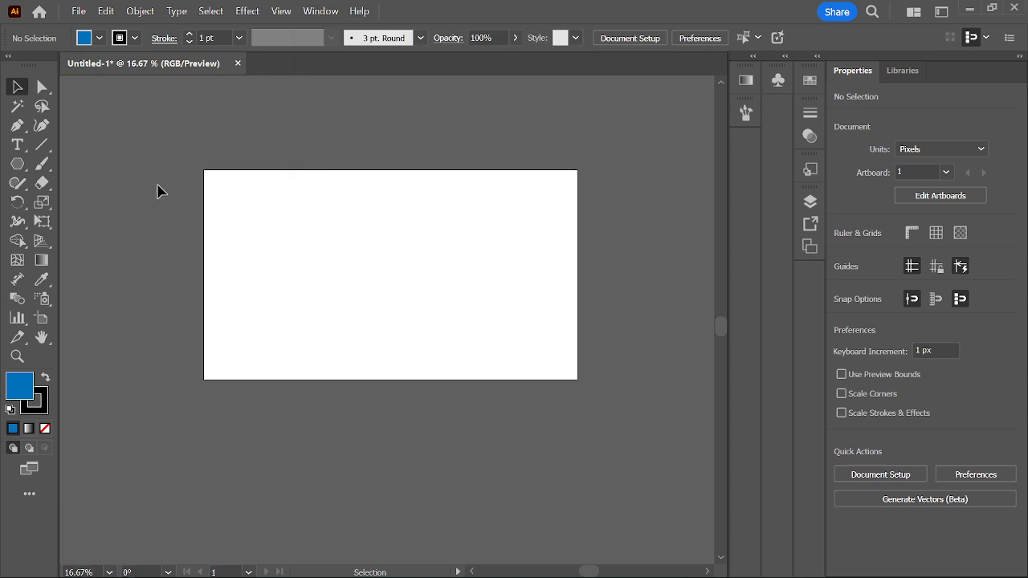
Step: Draw a blue rectangle about 837 by 453 px near the middle of the artboard with the Rectangle tool and deselect it
scroll(354, 251, "up", 1)
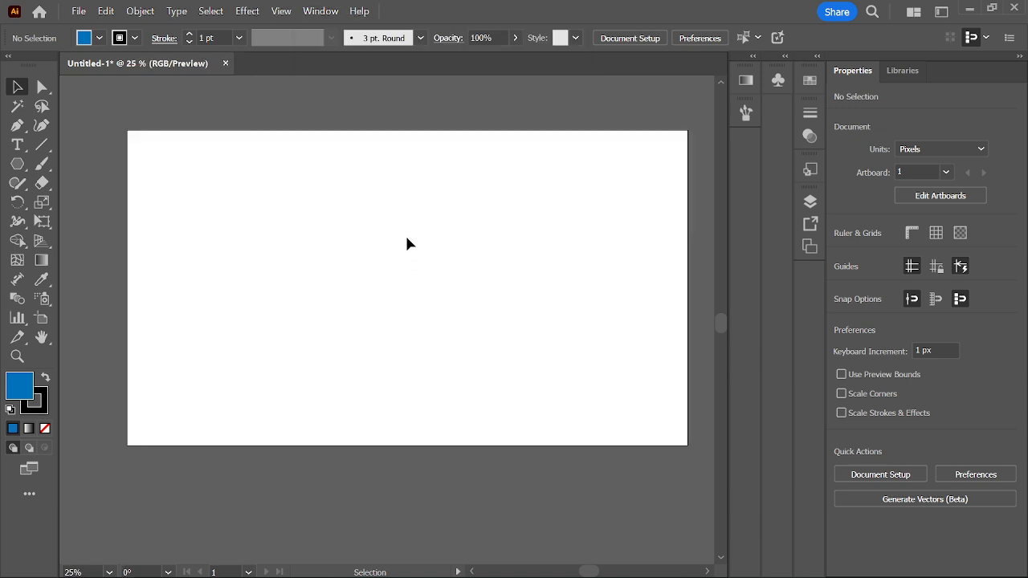
left_click_drag(353, 265, 363, 265)
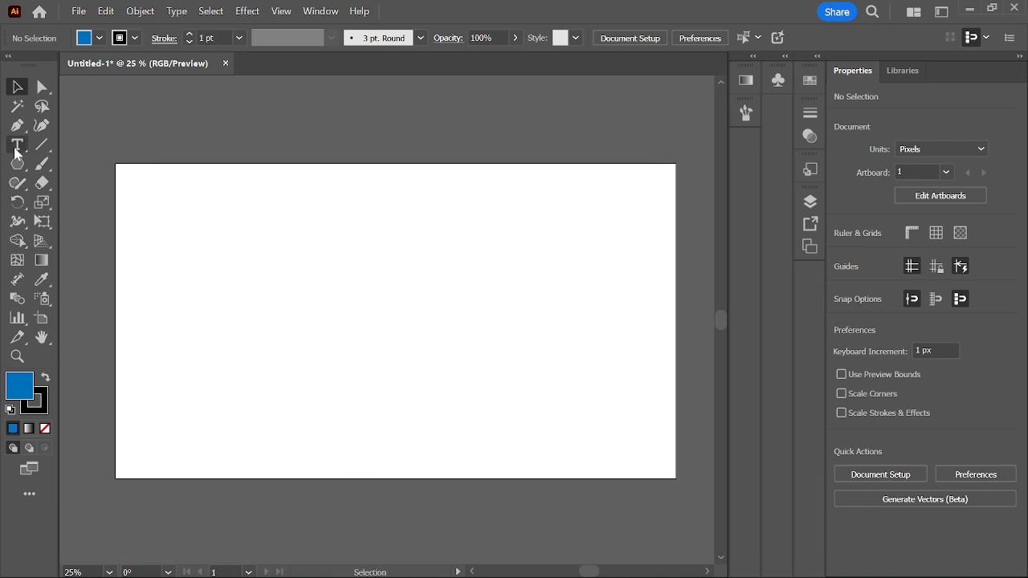
left_click_drag(18, 164, 57, 167)
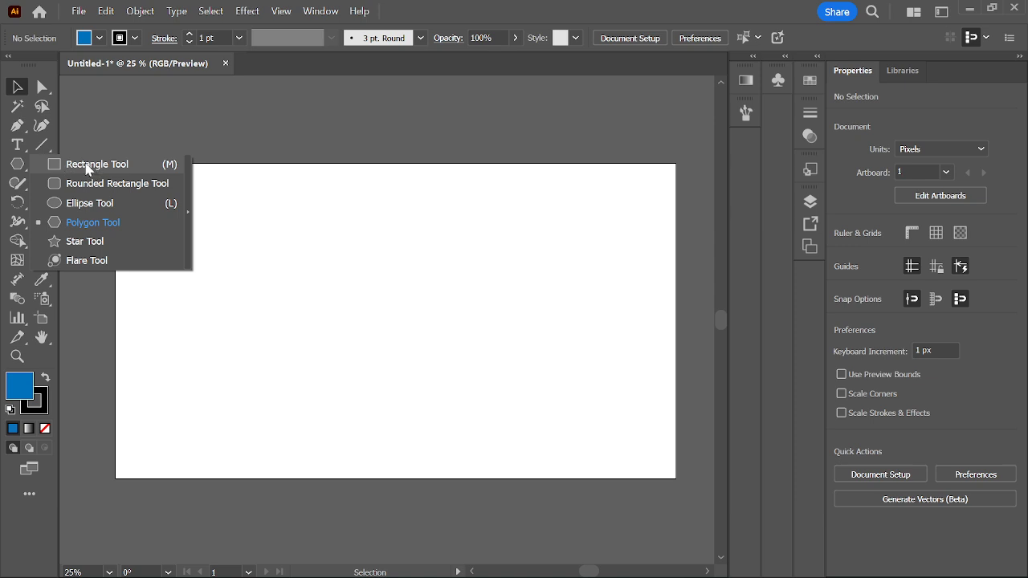
left_click_drag(89, 171, 90, 170)
mouse_move(279, 233)
left_mouse_down()
mouse_move(321, 271)
mouse_move(504, 361)
mouse_move(520, 379)
mouse_move(524, 366)
left_mouse_up()
left_click(17, 87)
left_click(403, 223)
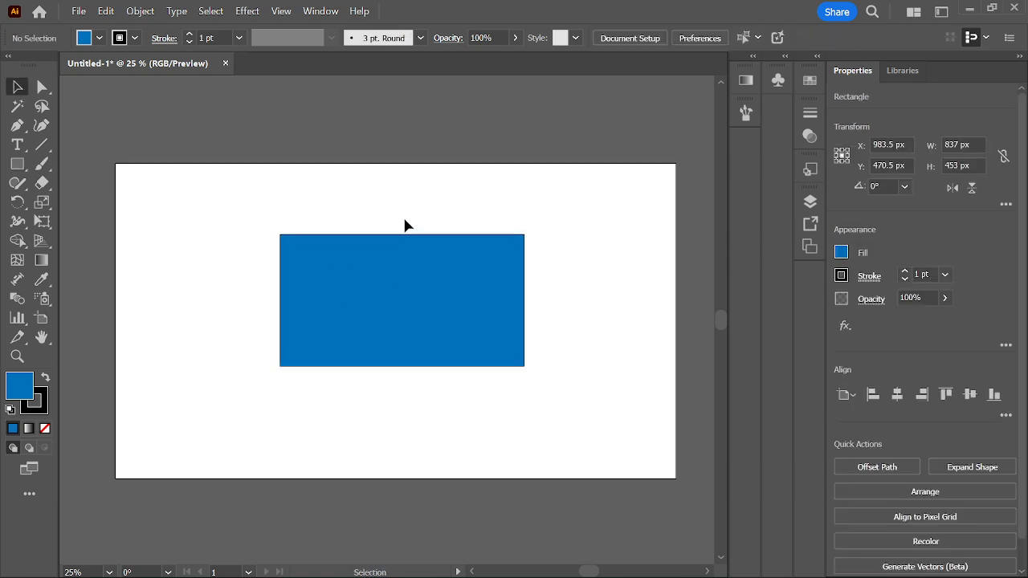
Step: Inspect the rectangle's upper edge up close and set its stroke to none
scroll(403, 269, "up", 4)
scroll(402, 273, "up", 1)
mouse_move(380, 157)
left_mouse_down()
mouse_move(374, 266)
mouse_move(386, 239)
left_mouse_up()
left_click_drag(372, 190, 364, 270)
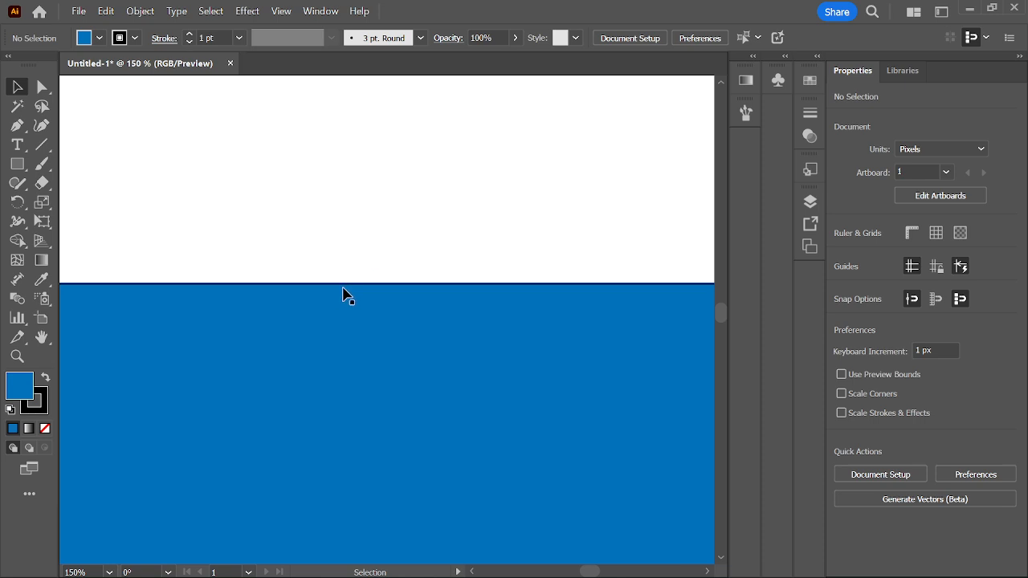
scroll(345, 273, "down", 5)
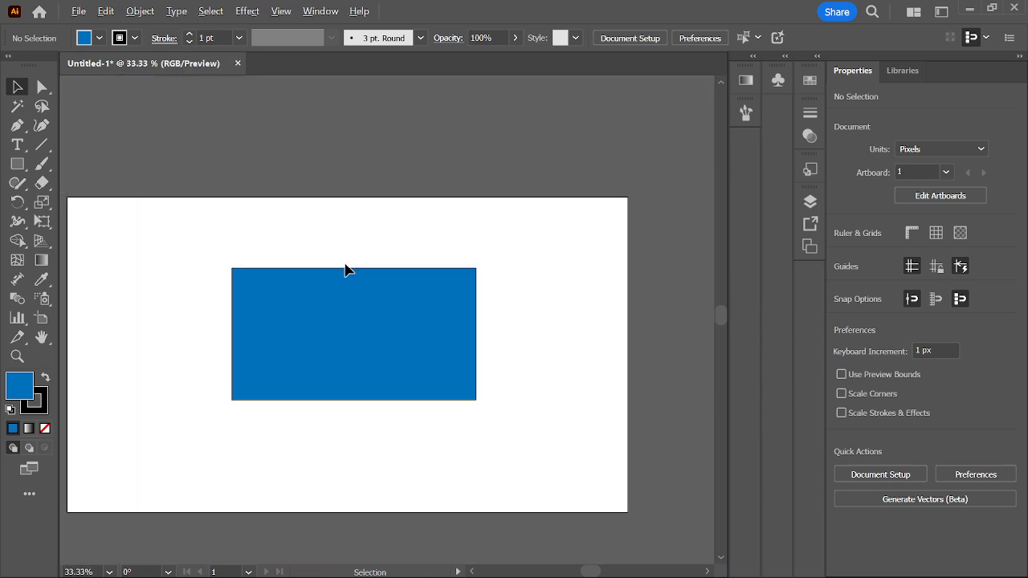
left_click(364, 303)
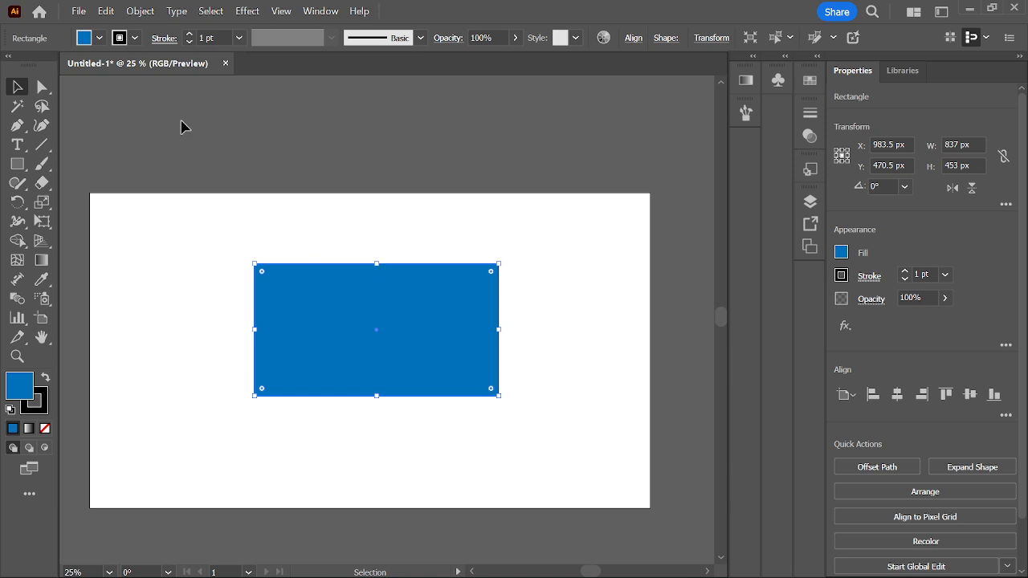
left_click(137, 39)
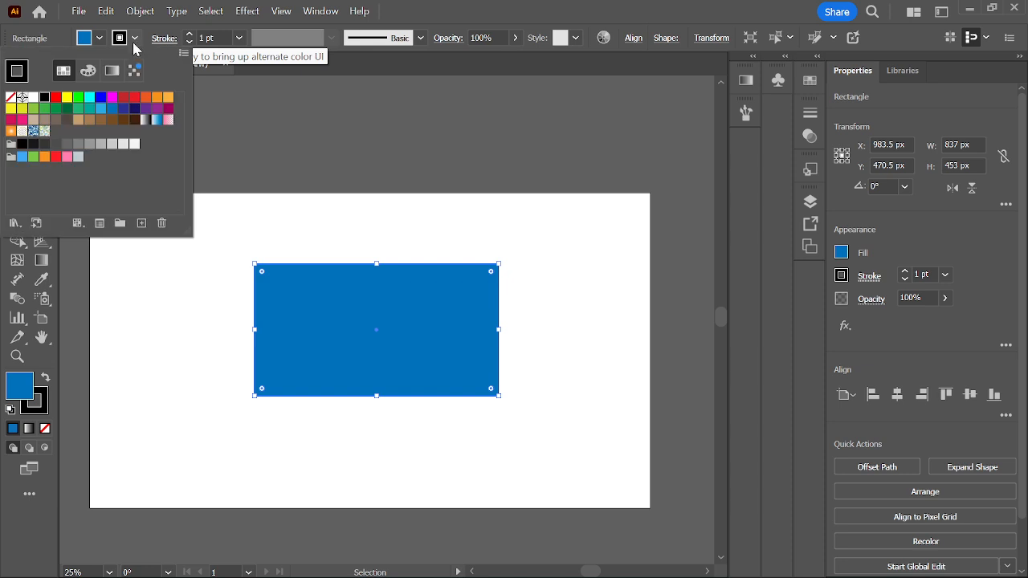
left_click(10, 98)
left_click(379, 207)
left_click(384, 206)
Step: Move the blue rectangle slightly lower on the artboard, to about X 998.5 px and Y 518.5 px
right_click(382, 356)
left_click(332, 332)
mouse_move(332, 332)
left_mouse_down()
mouse_move(396, 338)
mouse_move(330, 344)
left_mouse_up()
left_click(339, 260)
left_click(338, 321)
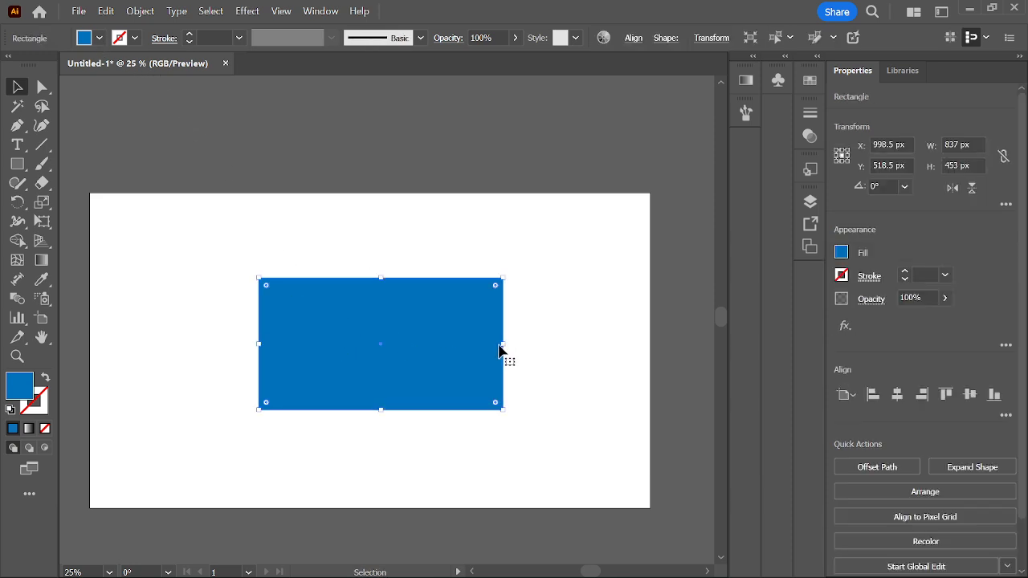
Step: Stretch the blue rectangle to about 994 by 525 px, and narrow it again from its right edge
left_click_drag(504, 344, 549, 344)
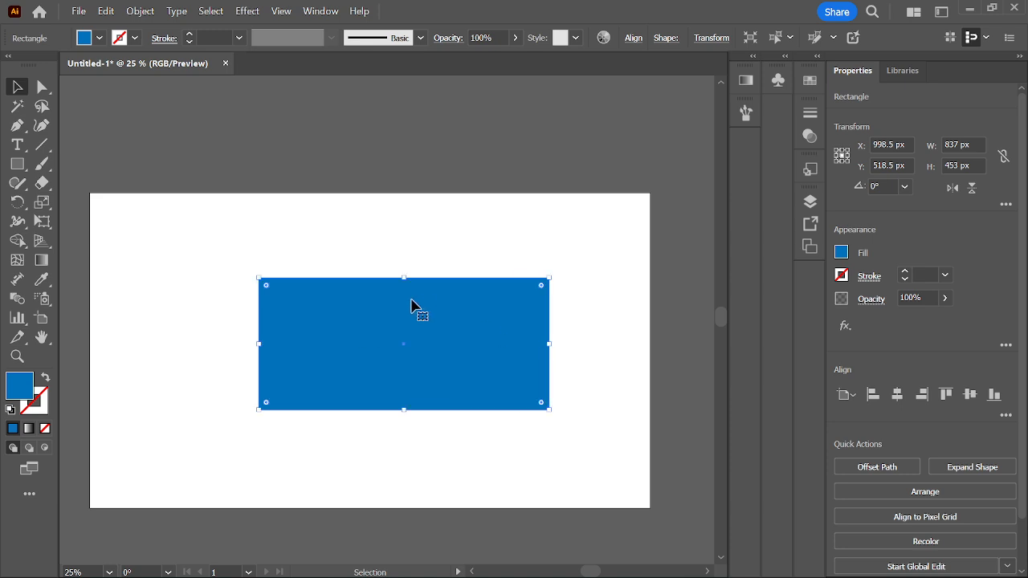
left_click_drag(403, 278, 404, 257)
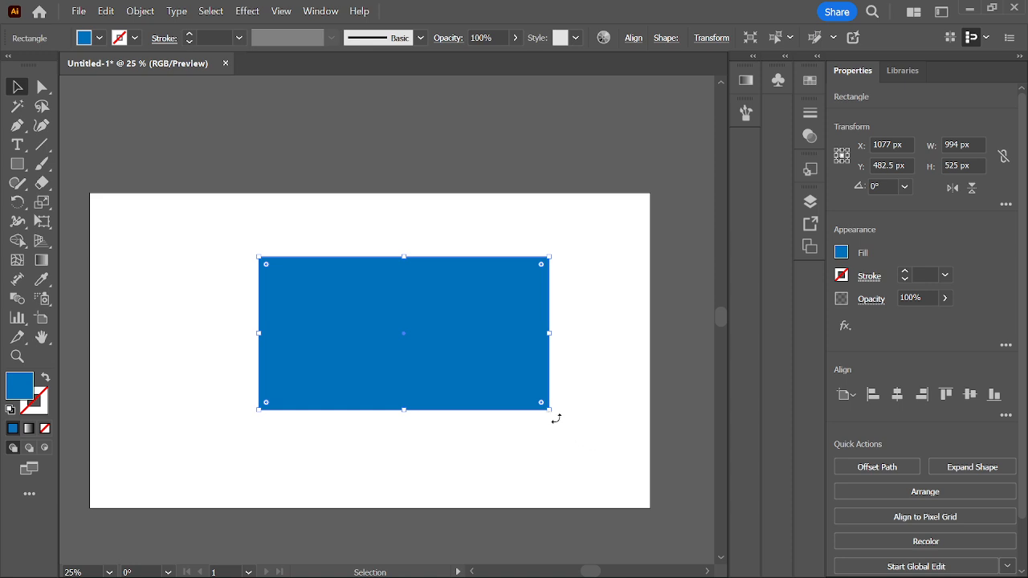
mouse_move(556, 418)
left_mouse_down()
mouse_move(557, 344)
mouse_move(518, 420)
mouse_move(560, 361)
mouse_move(552, 281)
mouse_move(533, 403)
mouse_move(277, 426)
mouse_move(407, 457)
mouse_move(461, 229)
mouse_move(516, 407)
mouse_move(543, 408)
left_mouse_up()
left_click_drag(553, 339, 494, 339)
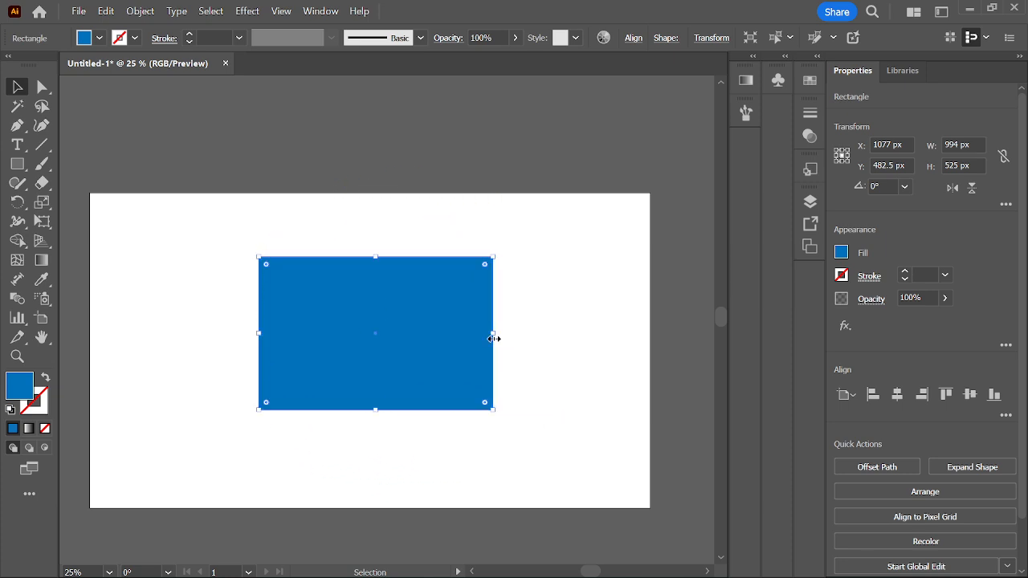
Step: Delete the blue rectangle, and draw a dark green rectangle without stroke near the middle of the artboard
key("Delete")
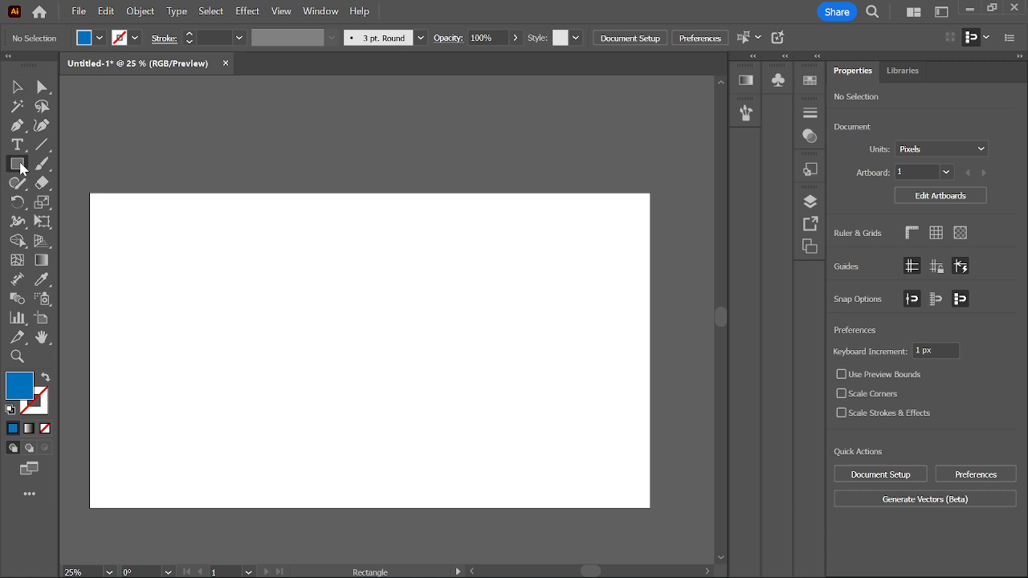
left_click(23, 169)
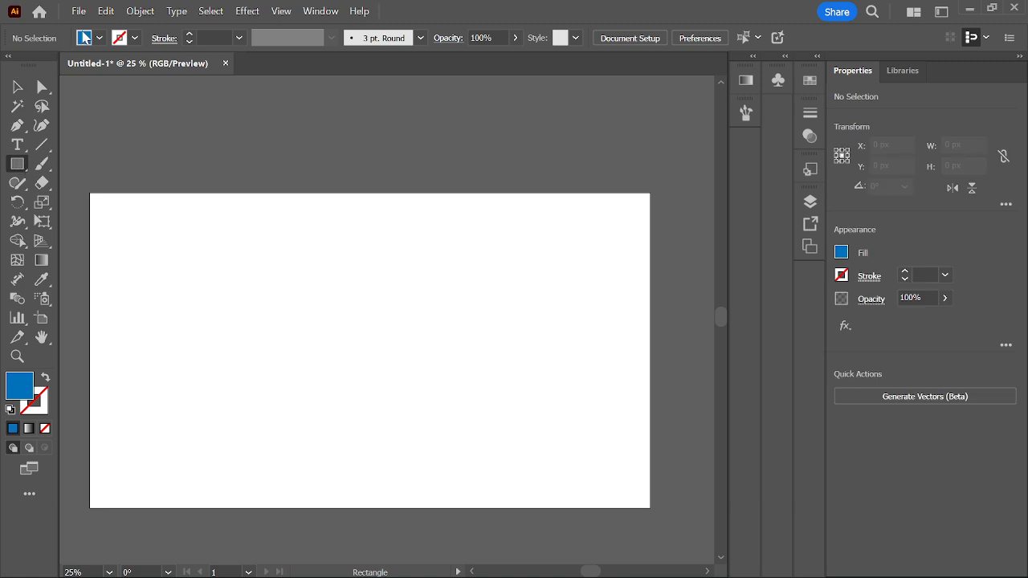
left_click(100, 39)
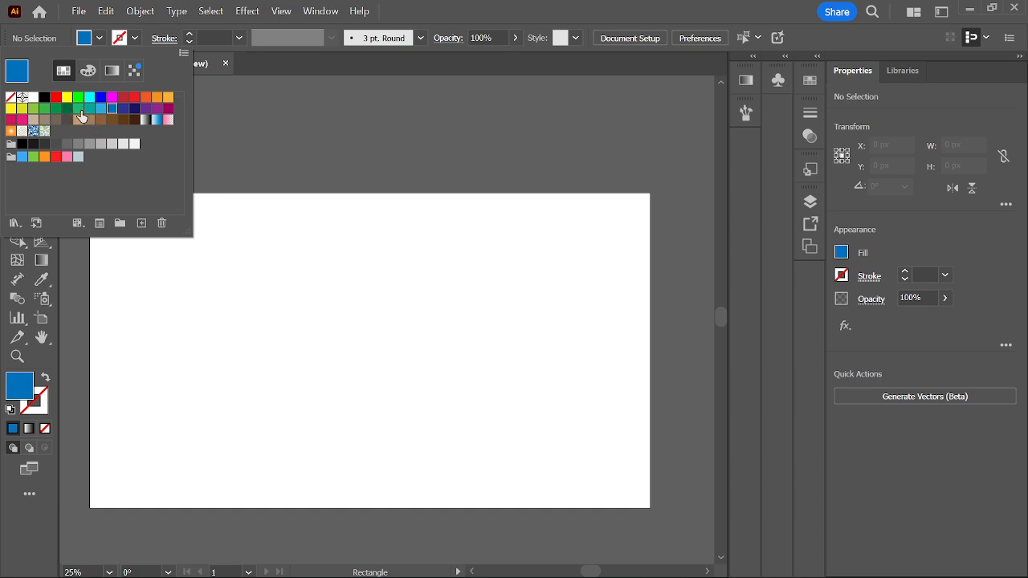
left_click(65, 113)
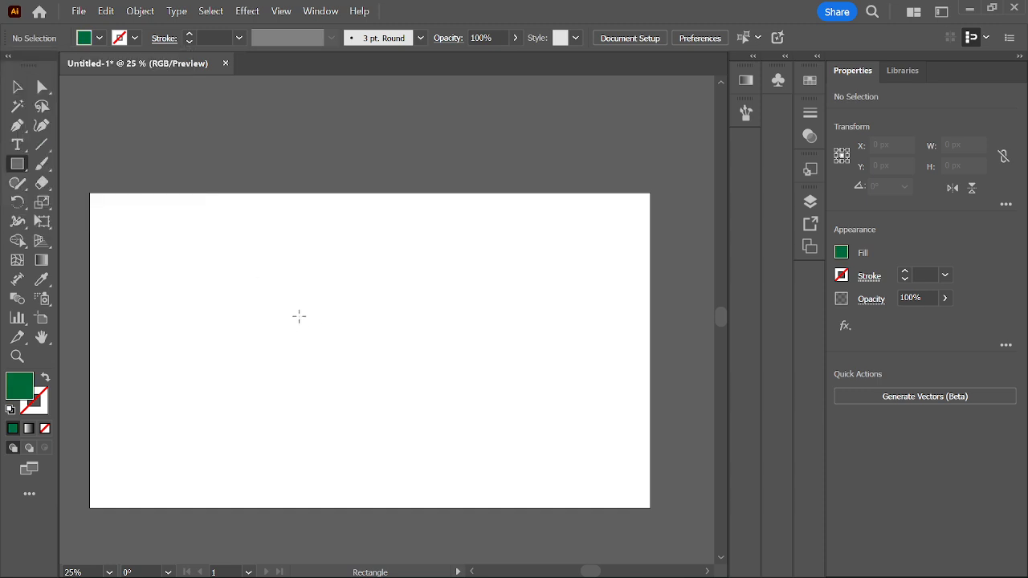
left_click_drag(221, 285, 516, 445)
key("v")
left_click_drag(423, 384, 441, 348)
left_click(78, 172)
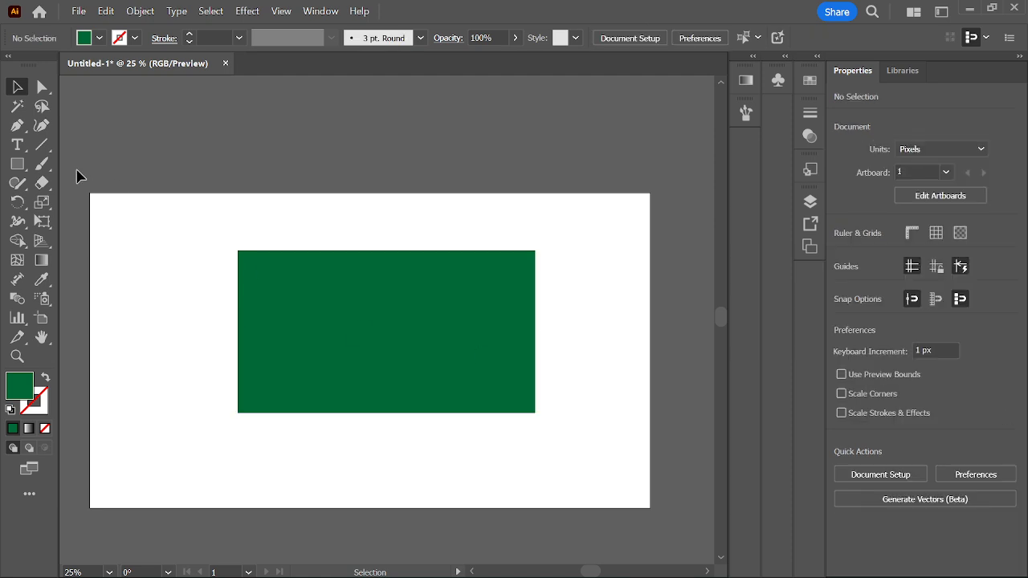
Step: Draw a circle about 292 px in diameter above the artboard with the Ellipse tool and fill it red
left_click(17, 166)
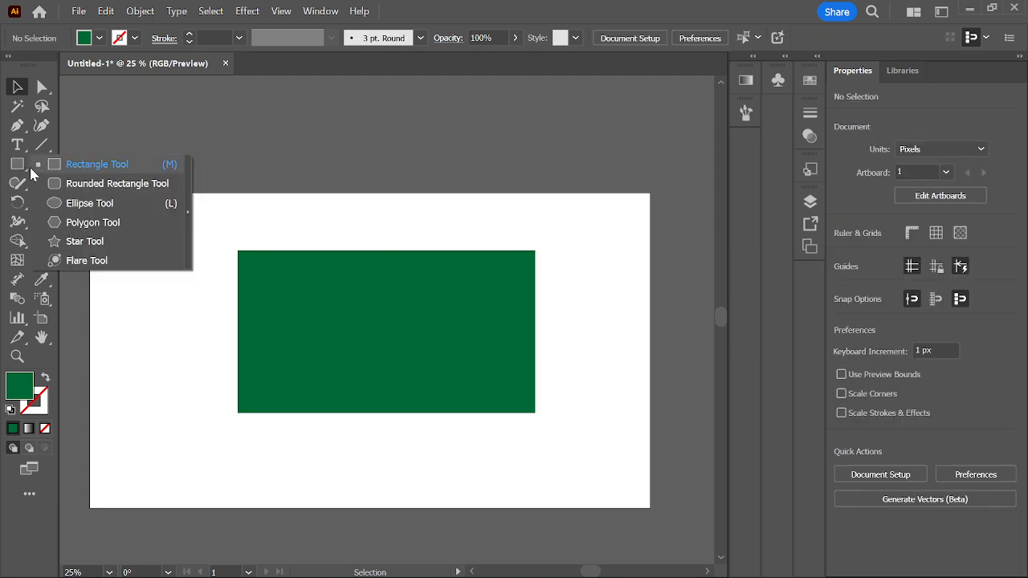
left_click(88, 205)
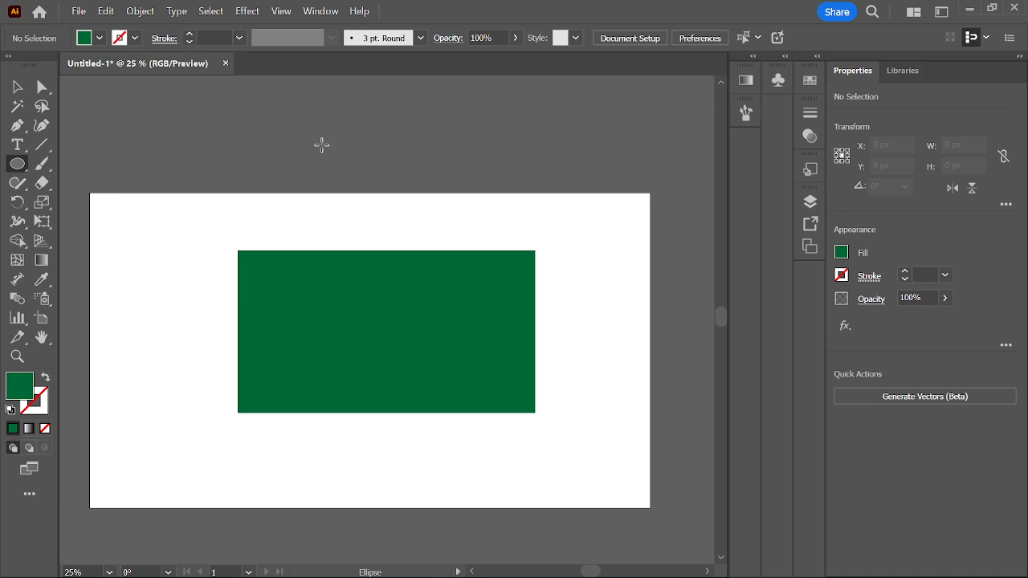
scroll(322, 145, "up", 2)
left_click_drag(319, 143, 425, 254)
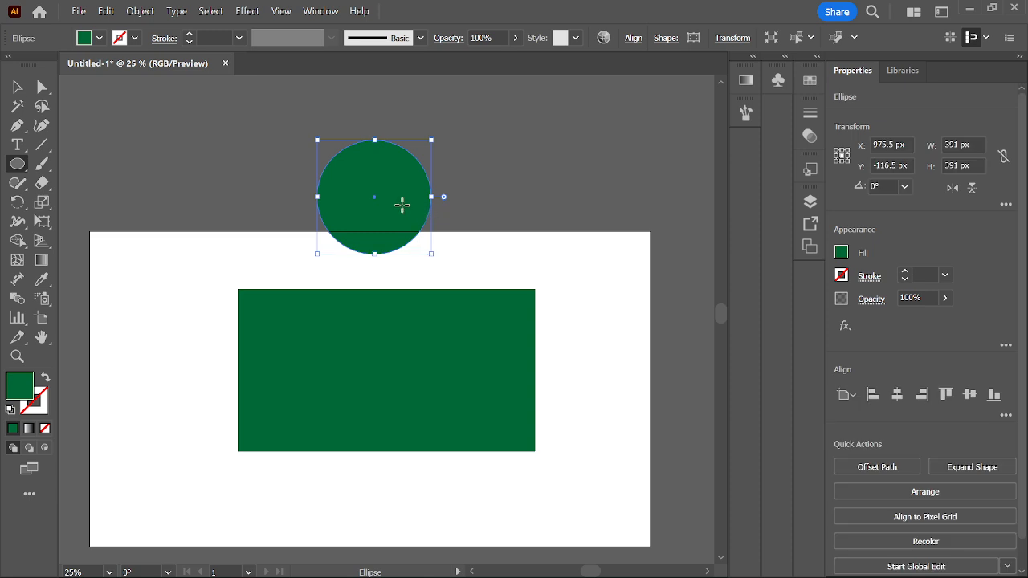
key("ctrl+z")
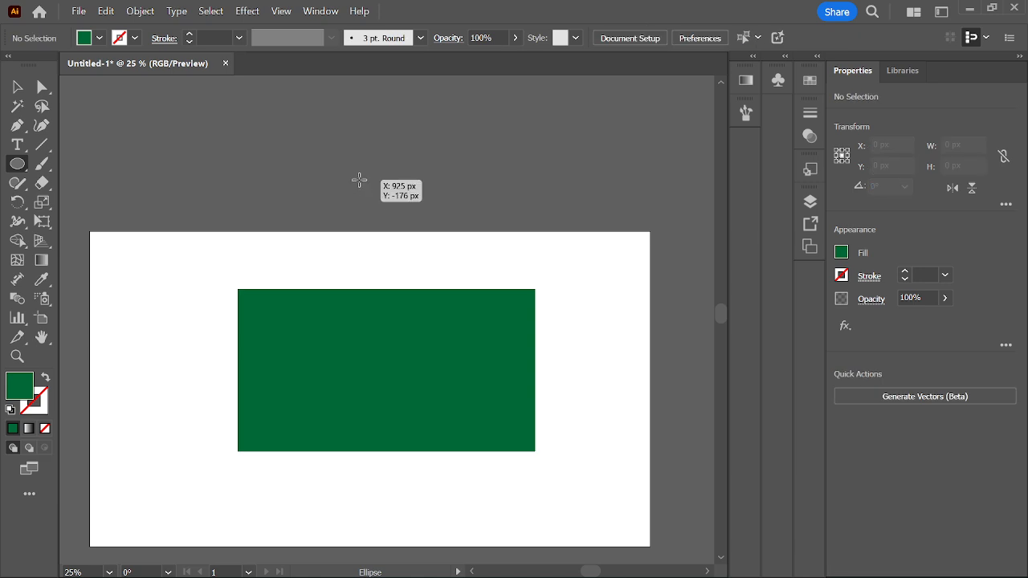
mouse_move(393, 204)
left_mouse_down()
mouse_move(411, 229)
mouse_move(362, 176)
mouse_move(417, 220)
mouse_move(394, 184)
mouse_move(416, 217)
mouse_move(426, 224)
mouse_move(391, 183)
mouse_move(610, 384)
mouse_move(369, 118)
mouse_move(410, 213)
mouse_move(388, 188)
mouse_move(420, 232)
mouse_move(403, 209)
left_mouse_up()
left_click(100, 38)
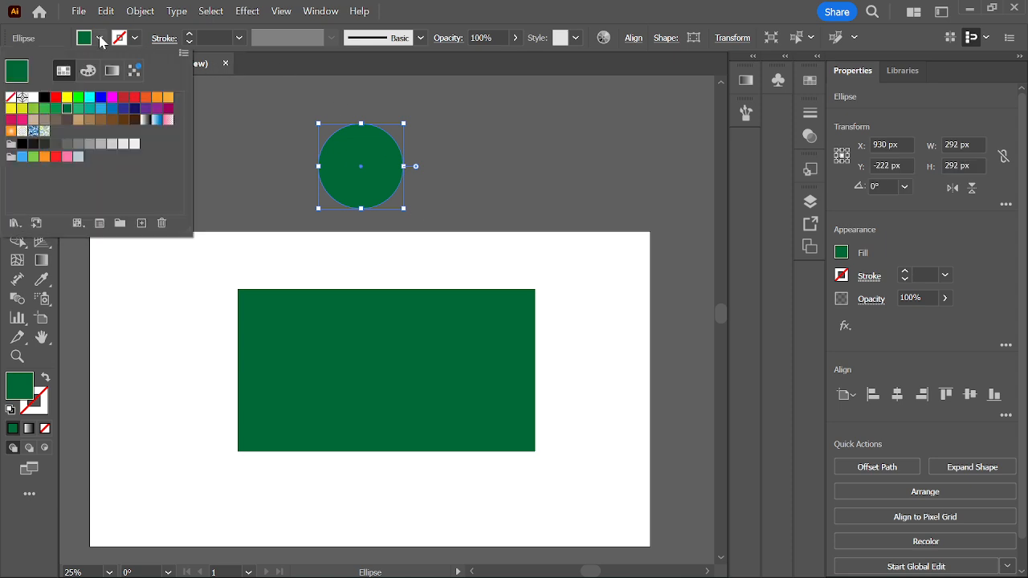
left_click(55, 96)
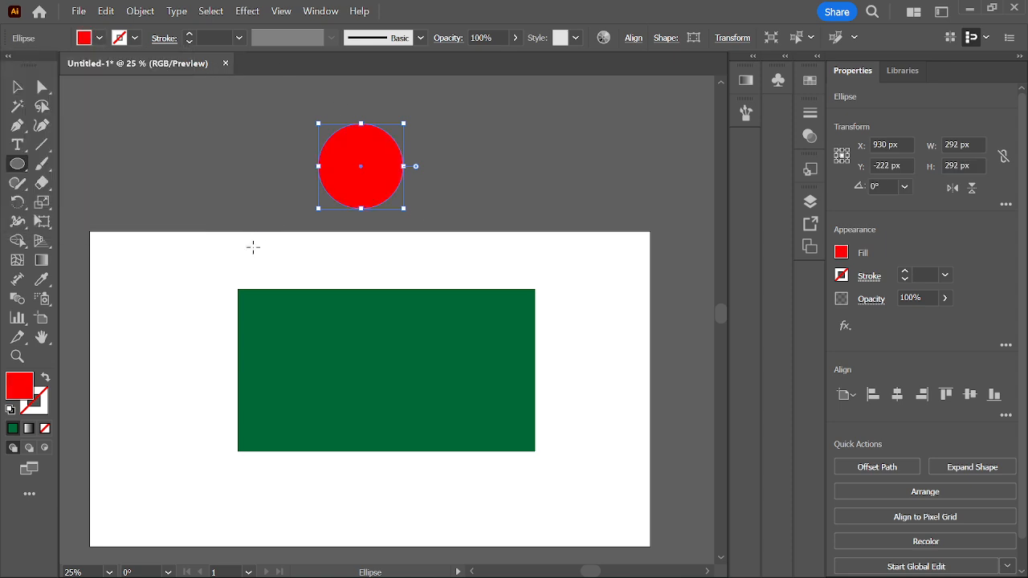
Step: Move the red circle onto the green rectangle, enlarge it, and shift it to the rectangle's right half
left_click(24, 89)
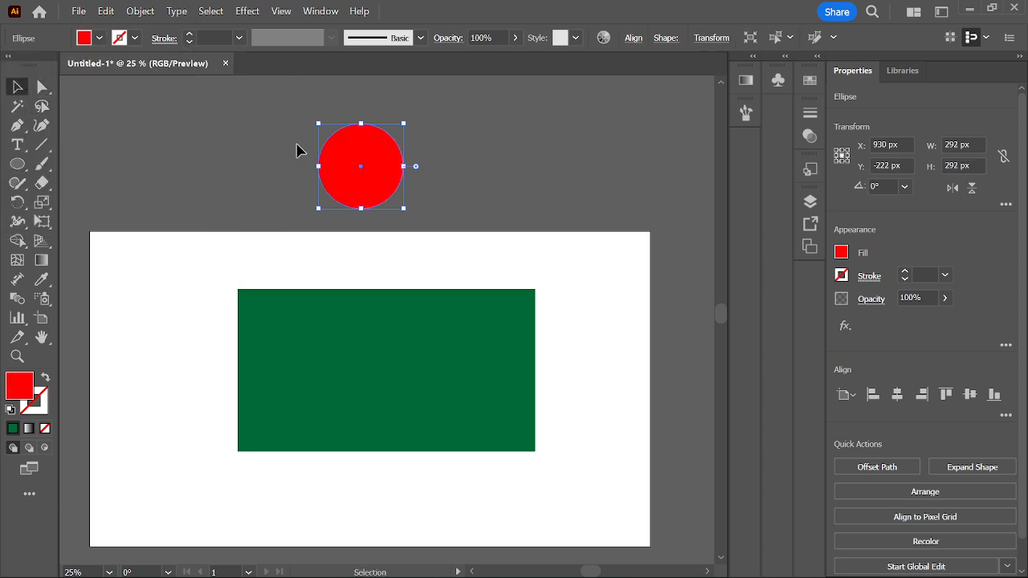
left_click_drag(365, 155, 443, 372)
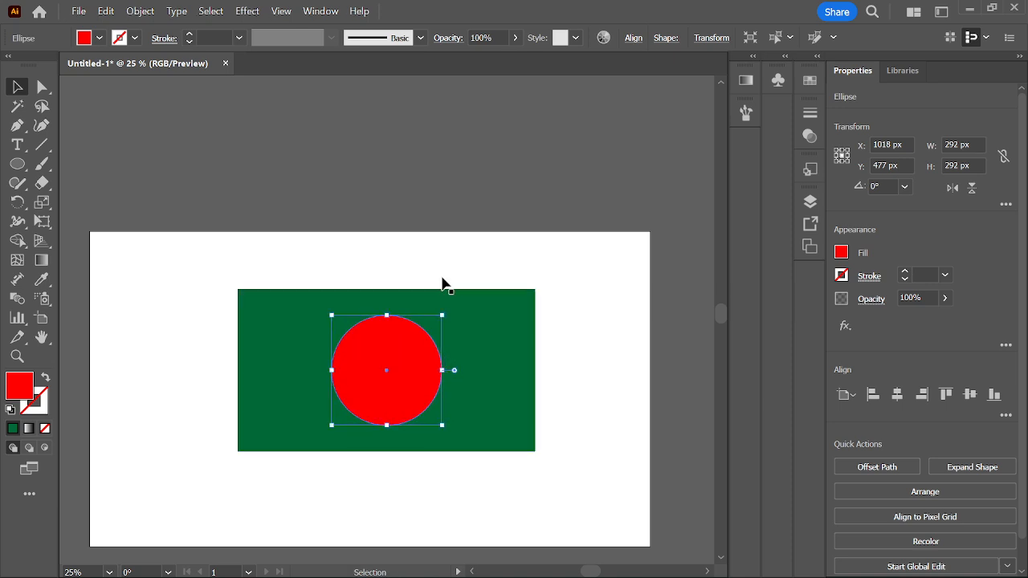
left_click(436, 236)
left_click_drag(376, 362, 458, 374)
left_click(408, 282)
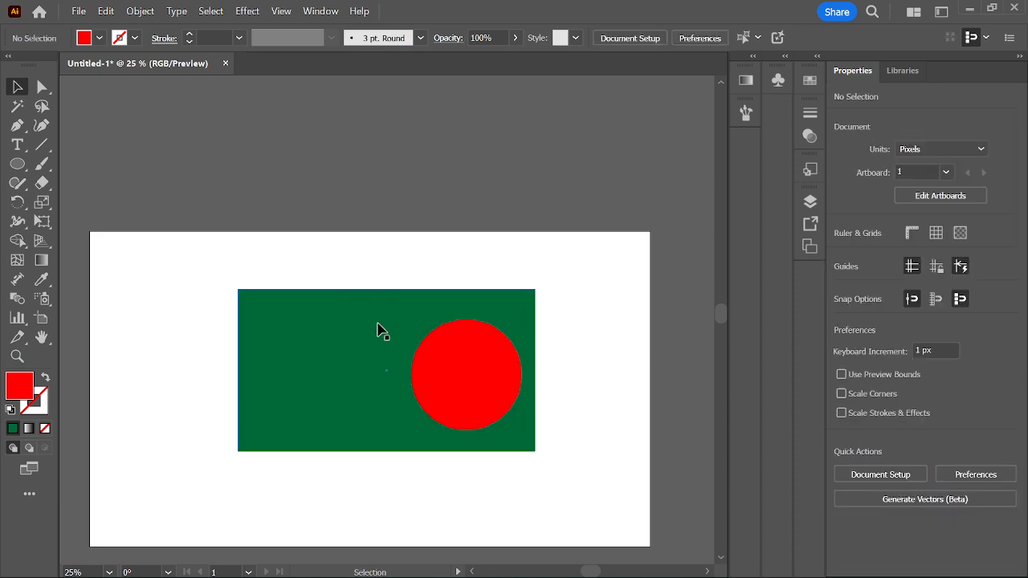
Step: Select the green rectangle and red circle, and align them on their horizontal and vertical centres
left_click_drag(375, 257, 458, 392)
left_click_drag(525, 466, 569, 498)
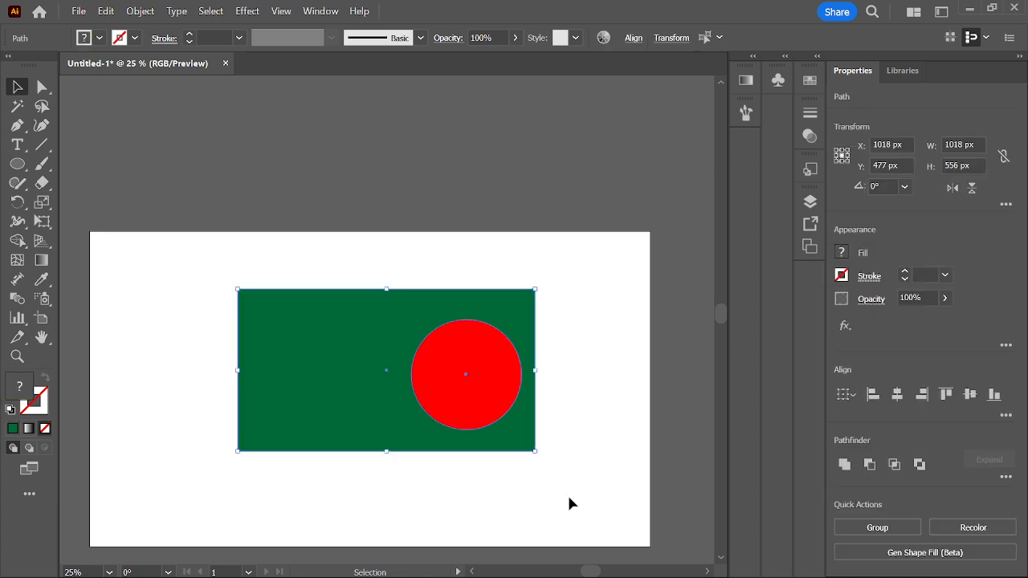
left_click(898, 395)
left_click(970, 394)
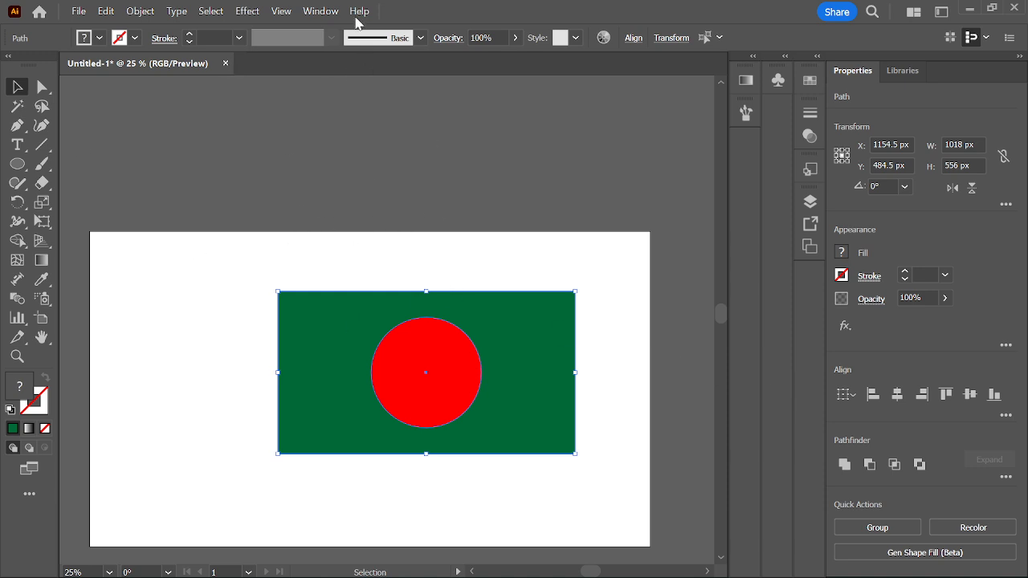
Step: Open the Align panel, and move the centred flag shapes down and to the left on the artboard
left_click(320, 11)
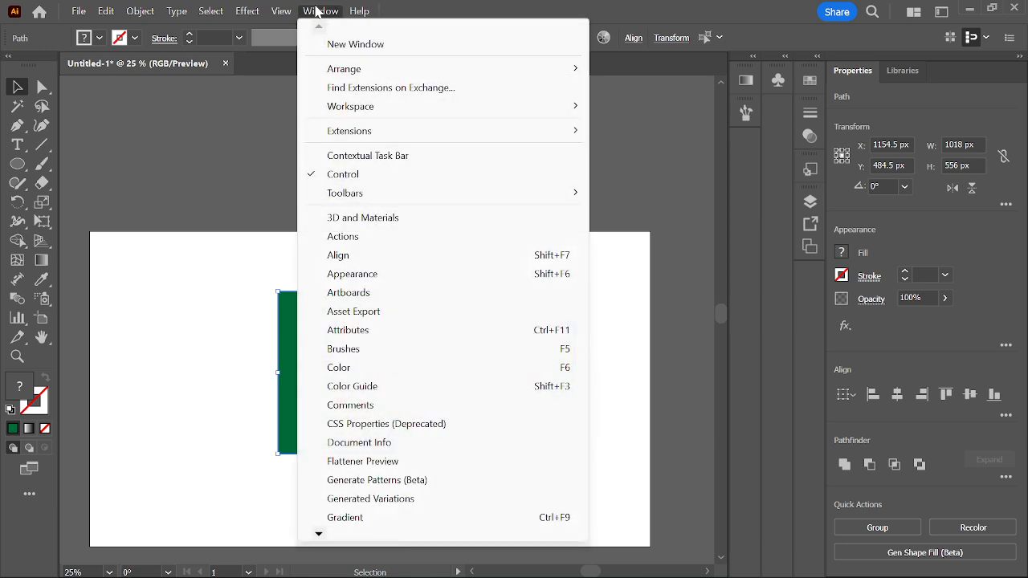
left_click(338, 255)
left_click_drag(702, 92, 703, 126)
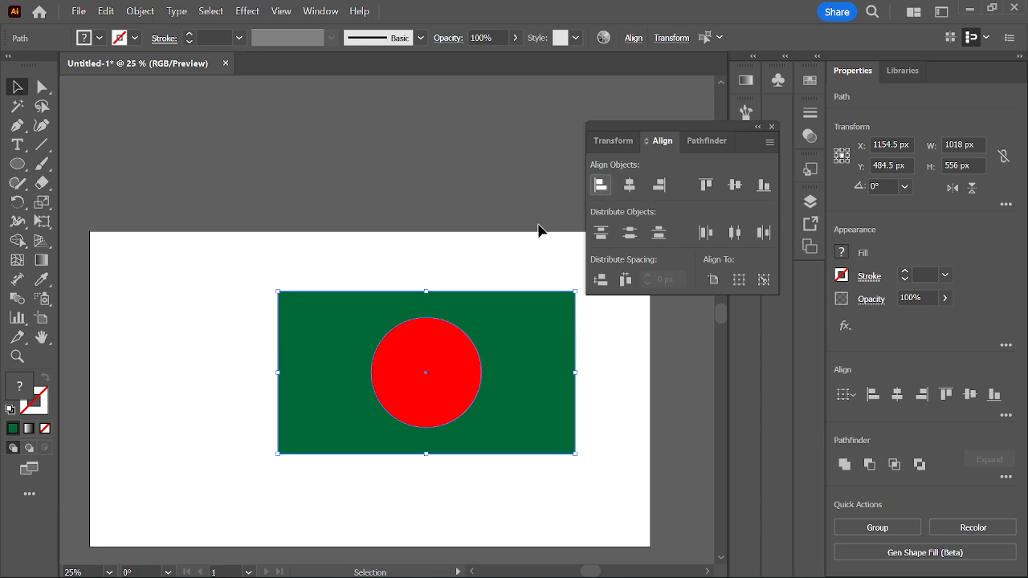
left_click_drag(514, 333, 467, 358)
left_click(601, 358)
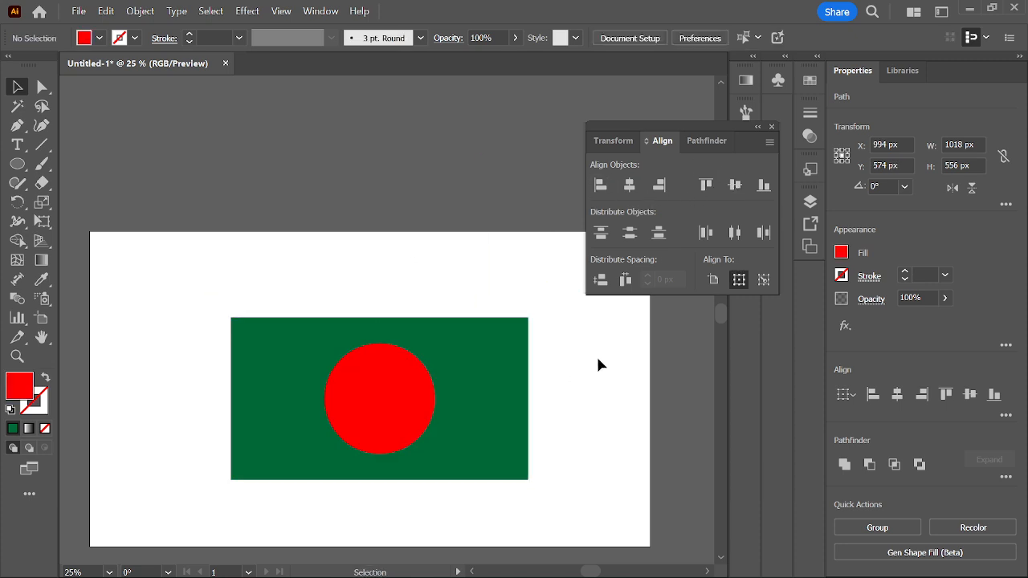
Step: Shrink both flag shapes together to about 458 by 250 px and move them to the artboard's upper middle
scroll(568, 325, "down", 1)
left_click_drag(522, 485, 277, 305)
left_click_drag(527, 453, 437, 346)
left_click(404, 386)
scroll(402, 385, "up", 1)
left_click_drag(444, 390, 372, 305)
right_click(372, 305)
left_click(335, 338)
left_click(358, 390)
left_click_drag(429, 381, 393, 290)
Step: Try grouping the green rectangle and the red circle
right_click(393, 291)
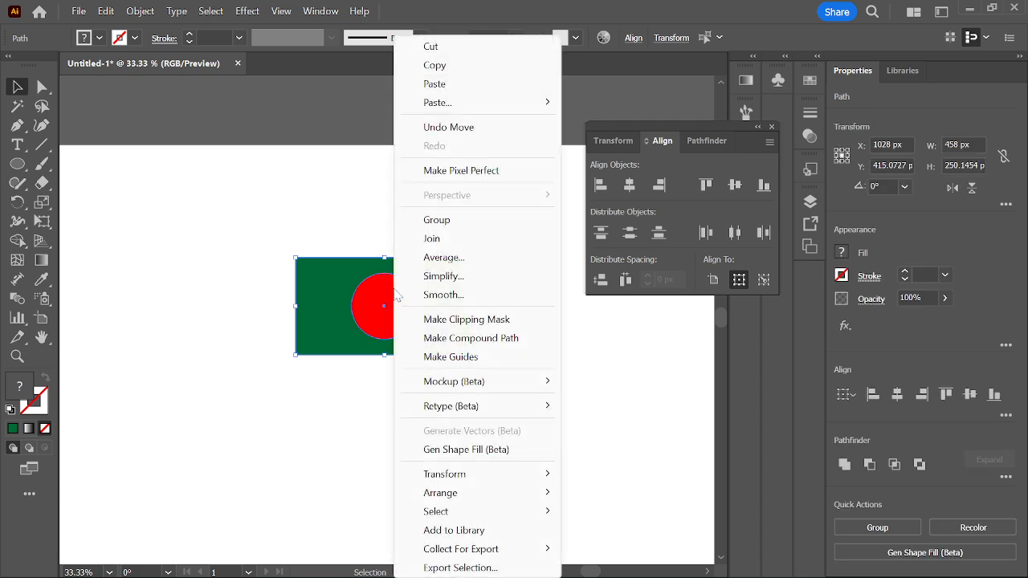
left_click(444, 219)
left_click(445, 225)
left_click_drag(470, 408, 357, 181)
right_click(379, 305)
left_click(428, 313)
Step: Move the red circle and the green rectangle apart separately, and undo both moves
left_click(402, 291)
left_click_drag(376, 318, 300, 339)
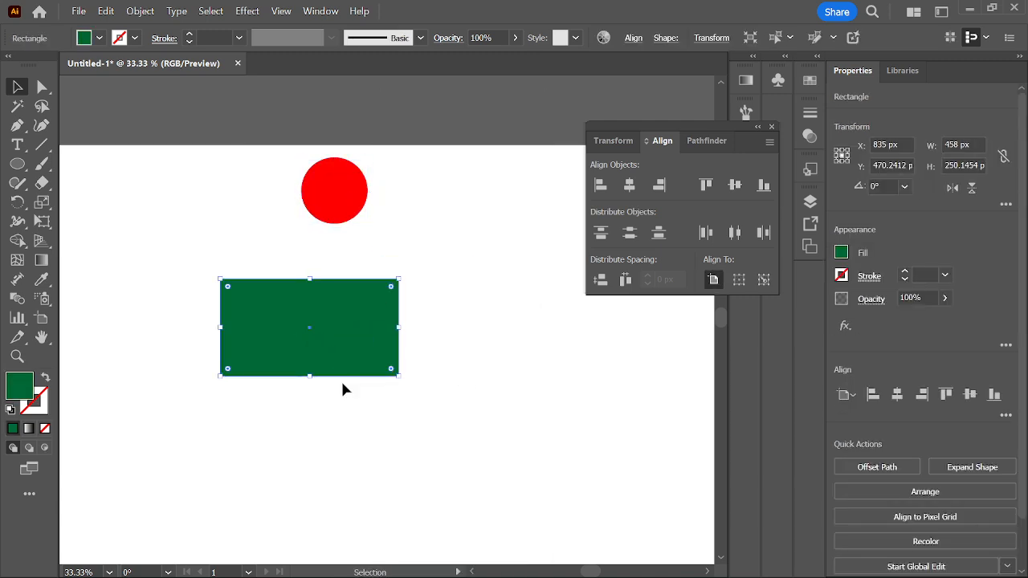
key("ctrl+z")
key("ctrl+z")
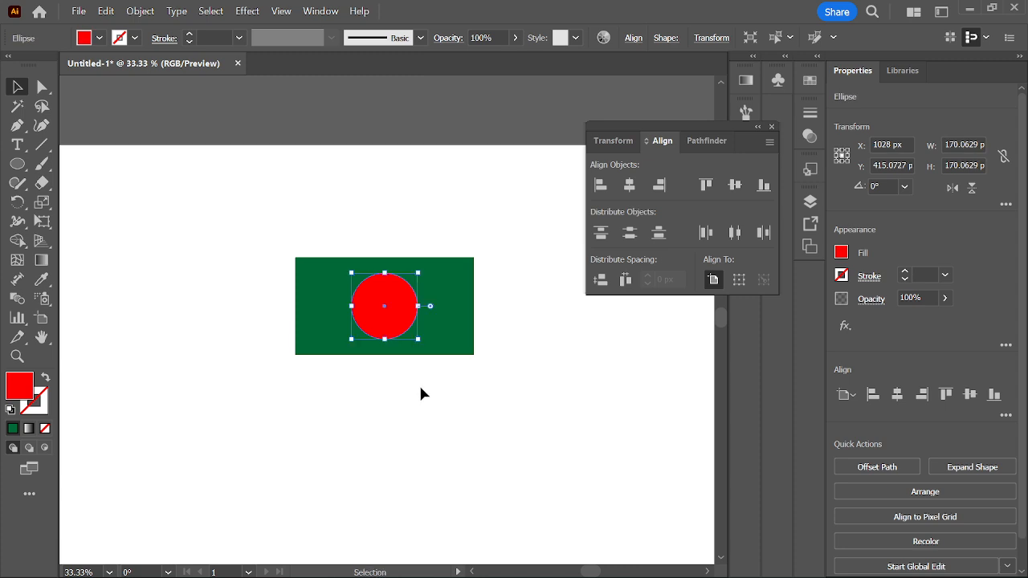
Step: Select the green rectangle and red circle together and group them
left_click_drag(486, 418, 282, 192)
key("a")
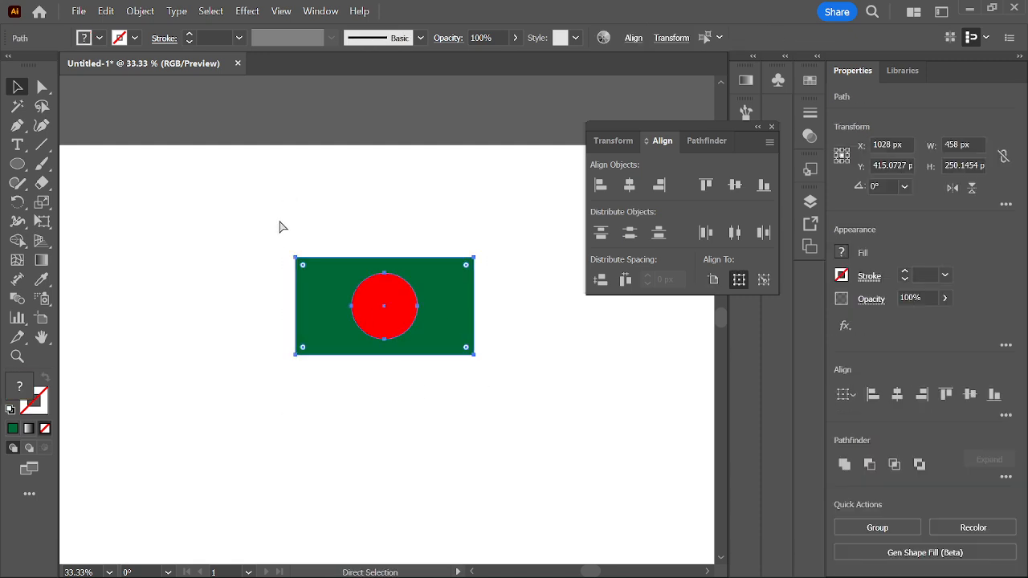
key("v")
key("ctrl+g")
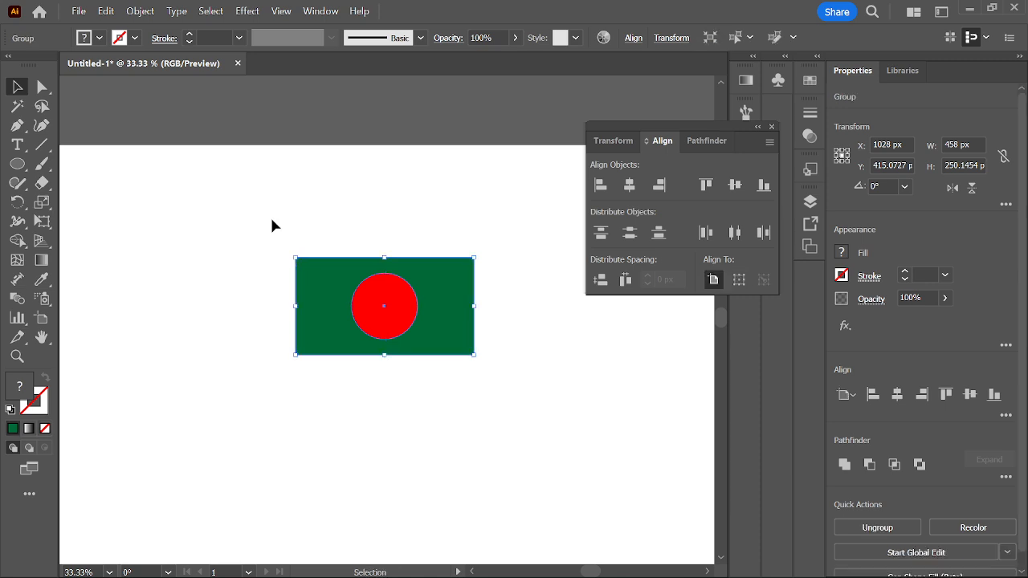
Step: Move the grouped flag up and to the right, near the artboard's upper edge
left_click(399, 376)
mouse_move(423, 347)
left_mouse_down()
mouse_move(482, 326)
mouse_move(415, 333)
left_mouse_up()
left_click_drag(376, 304, 494, 220)
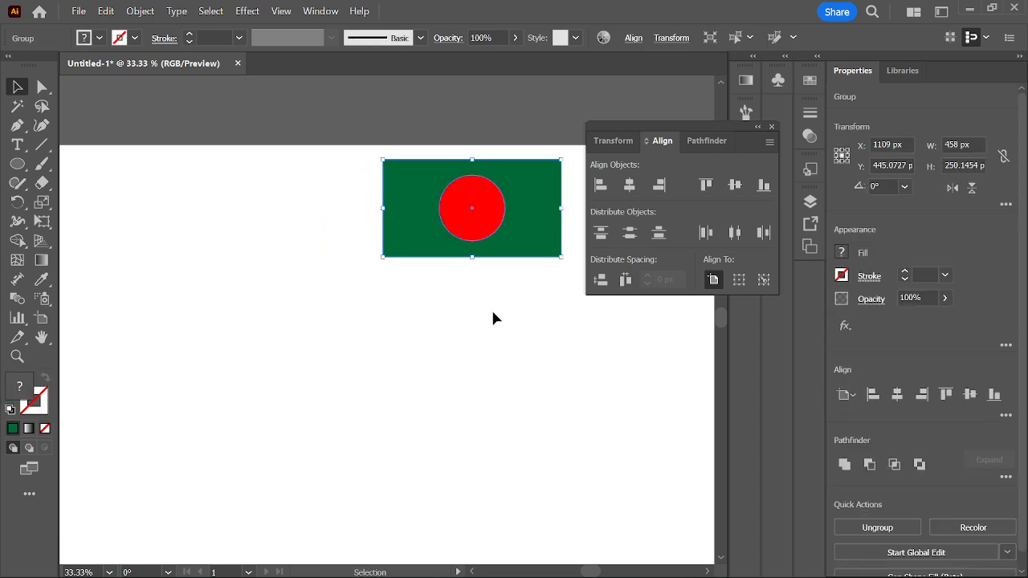
left_click(498, 309)
Step: Draw a hexagon about 293 by 338 px to the left of the flag with the Polygon tool
left_click(17, 163)
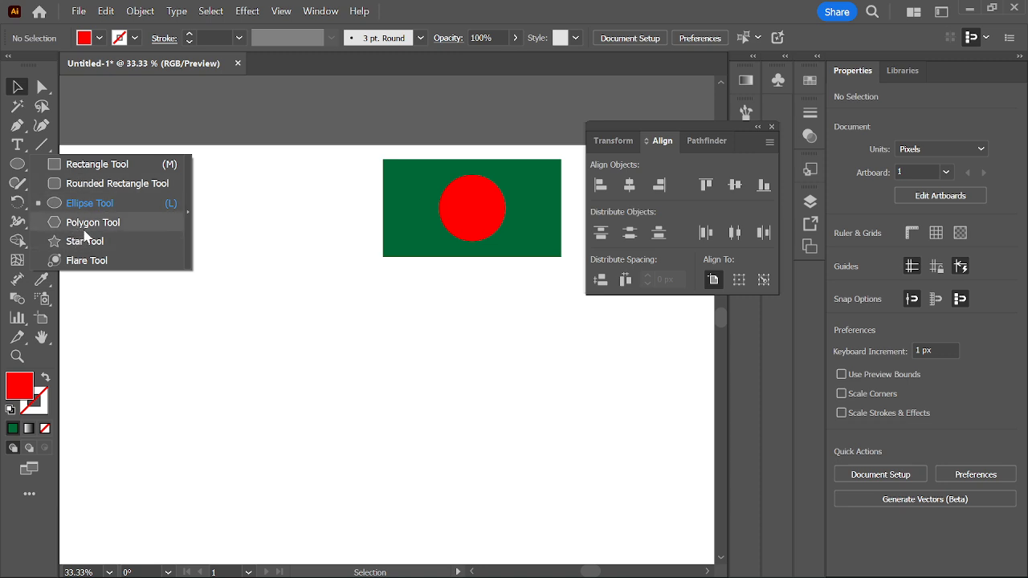
left_click(88, 223)
left_click_drag(232, 311, 221, 233)
left_click(17, 87)
left_click(266, 351)
Step: Fill the hexagon with the green swatch #22B573
left_click(99, 38)
left_click(101, 97)
left_click(111, 119)
left_click(82, 109)
left_click(149, 252)
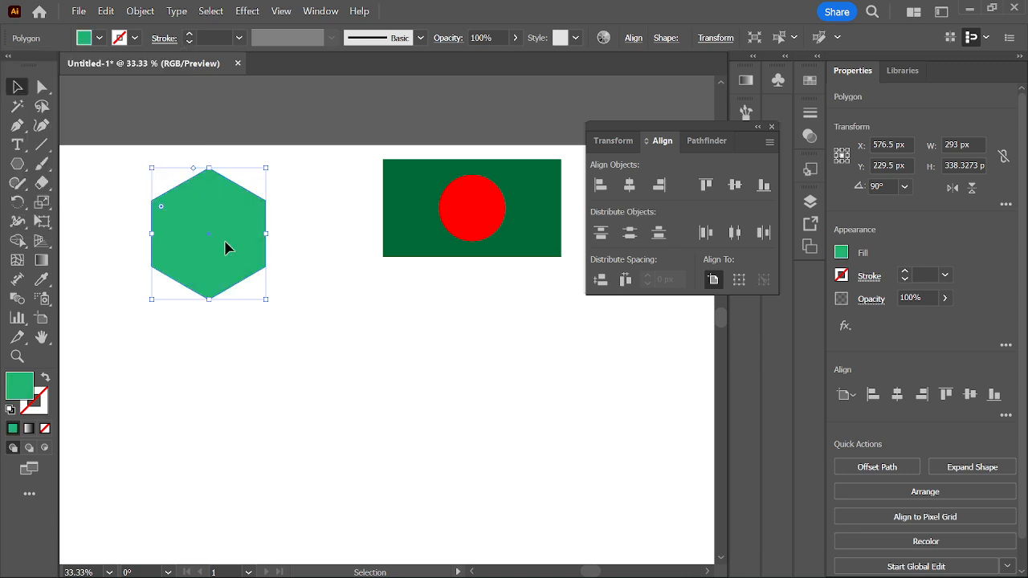
Step: Change the hexagon's fill to blue #133FE2 and move the shape slightly upward
double_click(20, 389)
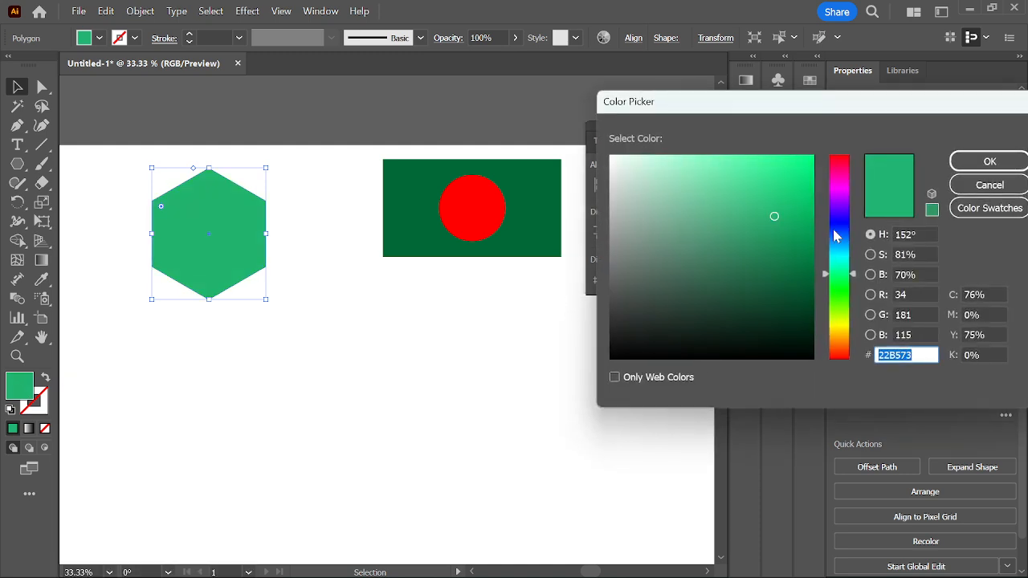
left_click(837, 231)
left_click(756, 275)
mouse_move(725, 265)
left_mouse_down()
mouse_move(670, 236)
mouse_move(717, 268)
mouse_move(773, 184)
mouse_move(796, 177)
left_mouse_up()
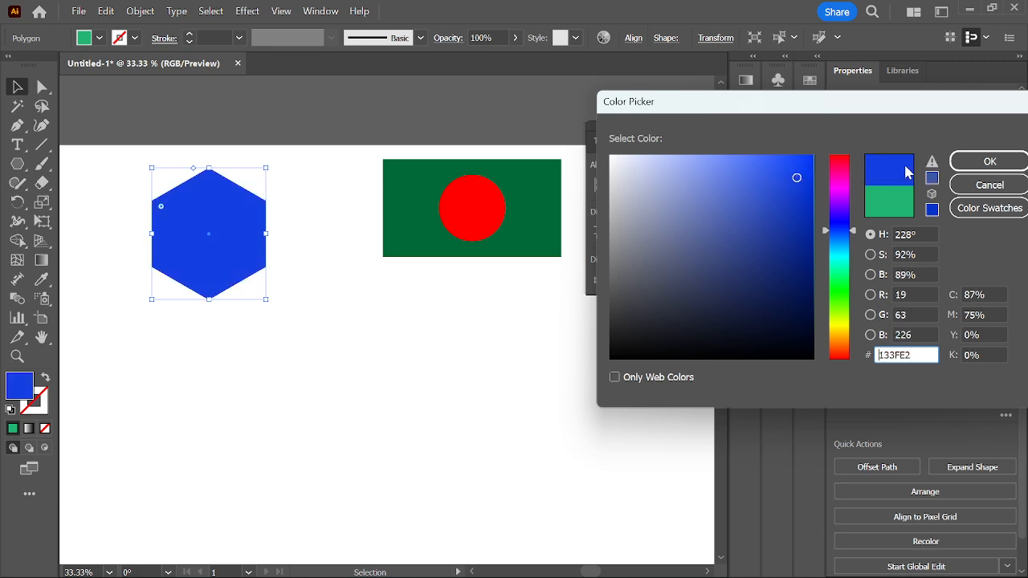
left_click(967, 163)
left_click(291, 343)
left_click_drag(229, 255, 224, 234)
left_click(248, 315)
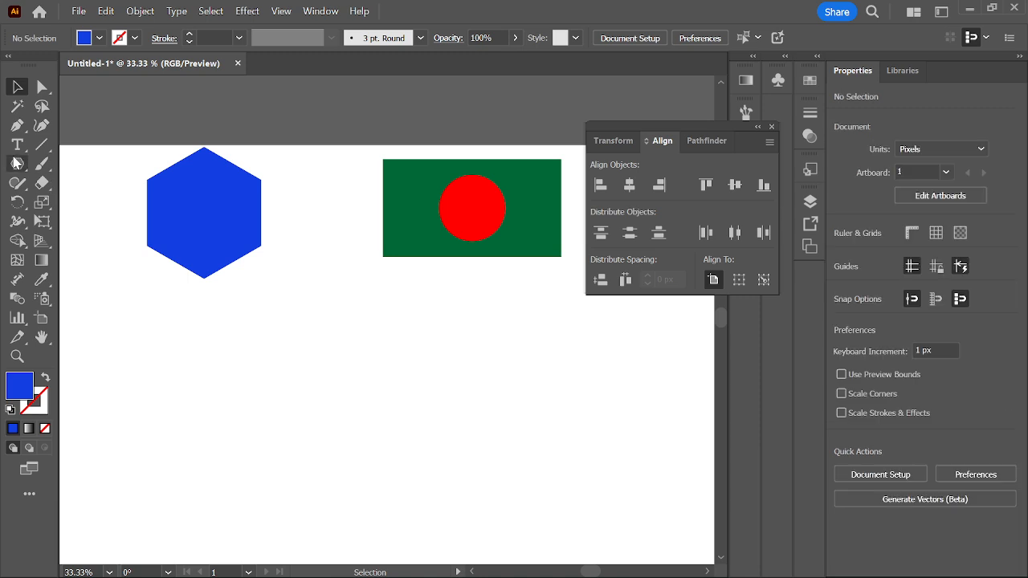
Step: Draw a blue circle about 340 px in diameter below the hexagon and flag, and move it slightly down
left_click(17, 164)
left_click(120, 202)
left_click_drag(325, 392, 391, 457)
left_click(17, 87)
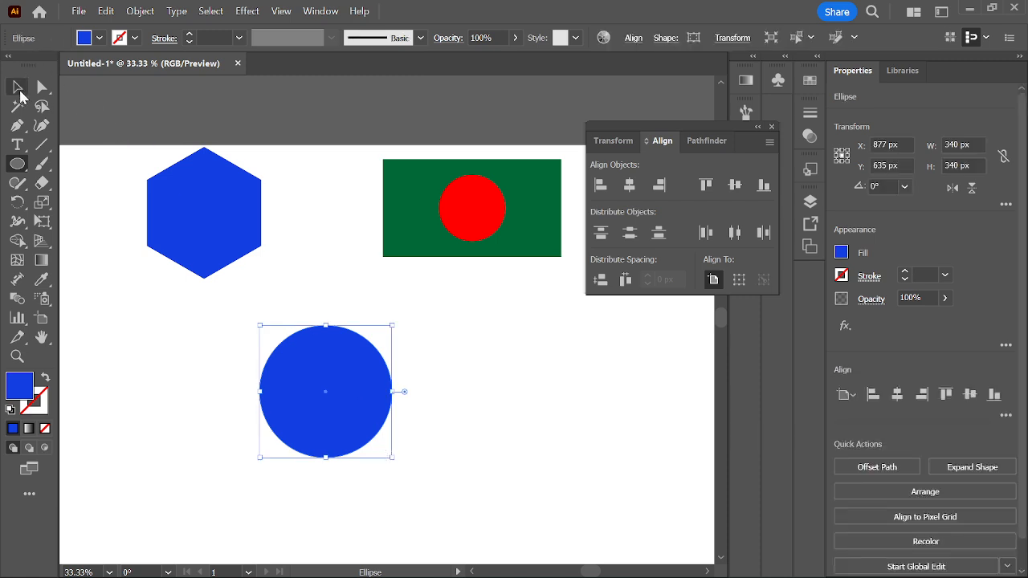
left_click(215, 314)
left_click_drag(315, 403, 319, 416)
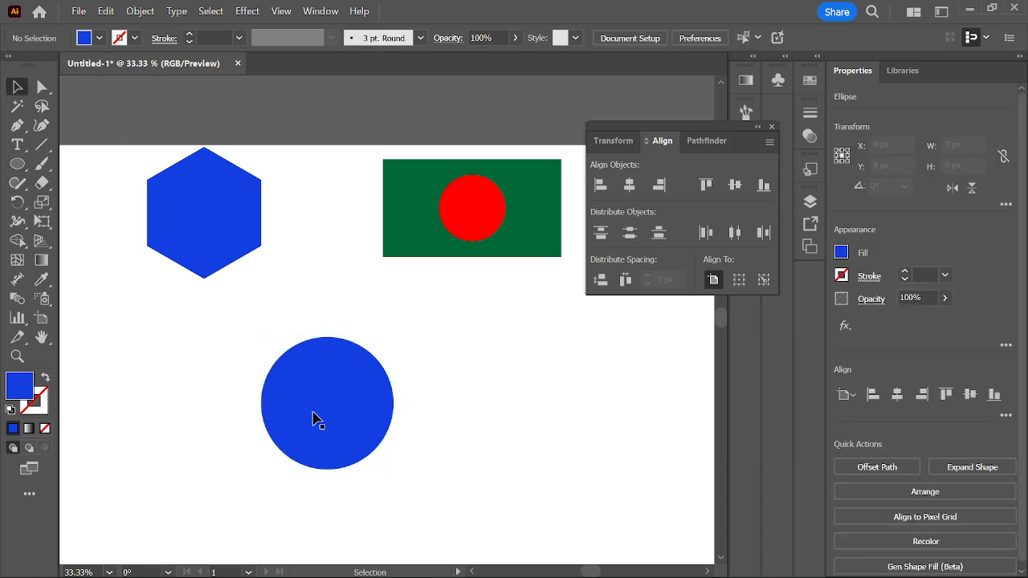
key("ctrl+shift+a")
scroll(312, 415, "up", 1)
scroll(325, 241, "down", 1)
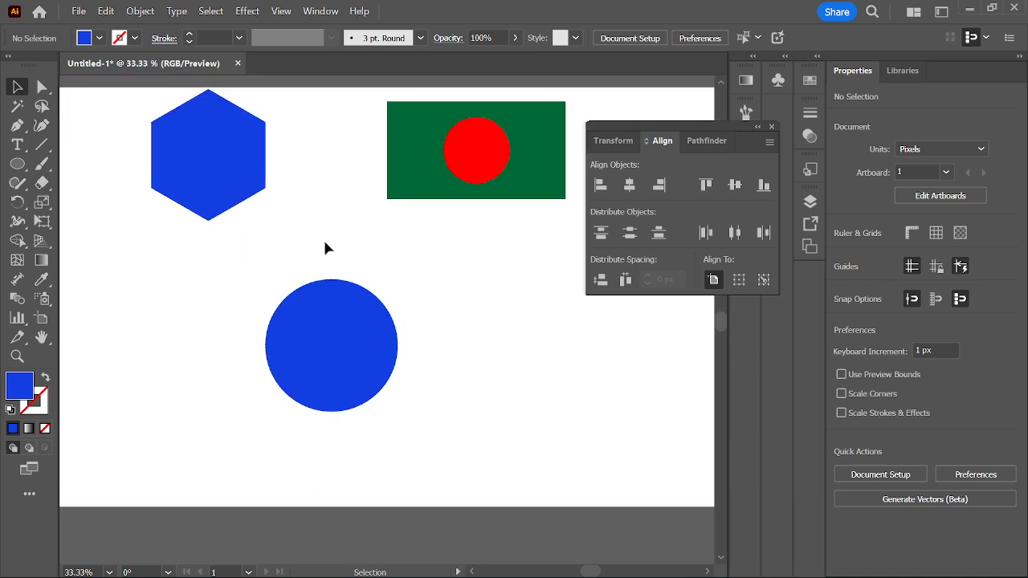
left_click_drag(326, 245, 347, 257)
left_click(348, 354)
left_click(195, 259)
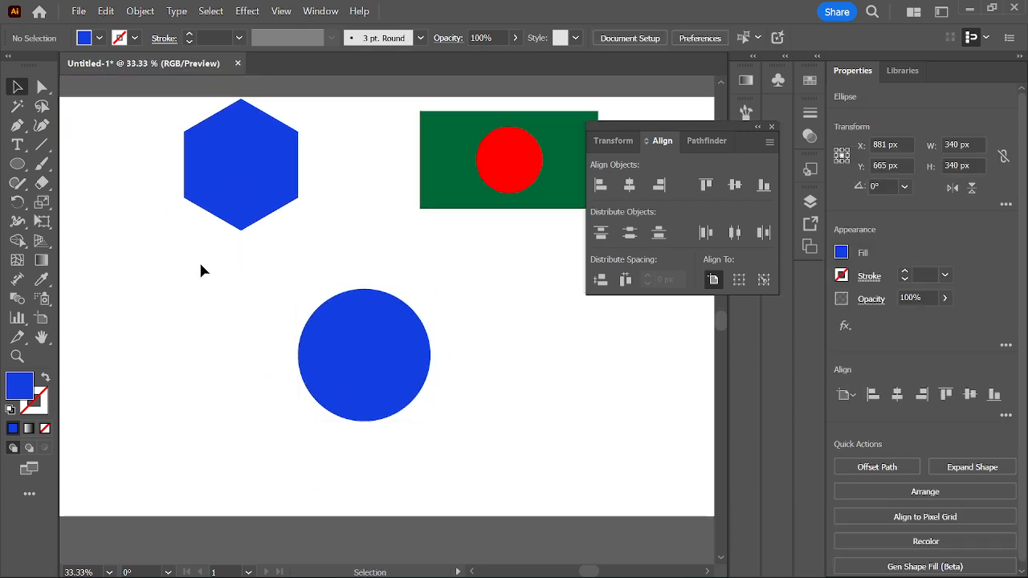
Step: Check that Smart Guides are on, and draw a horizontal line about 431 px long through the blue circle's centre
right_click(27, 168)
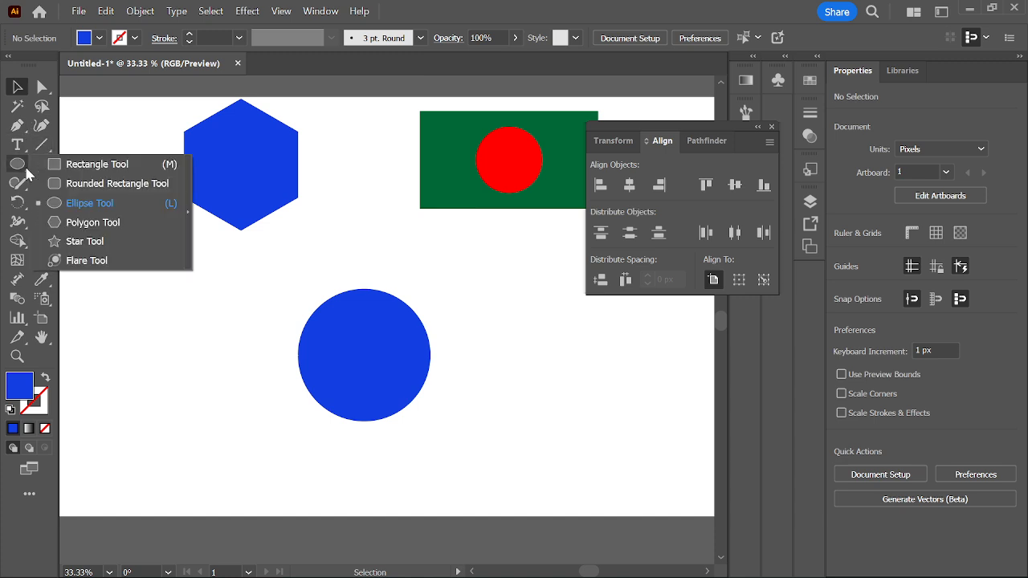
right_click(43, 149)
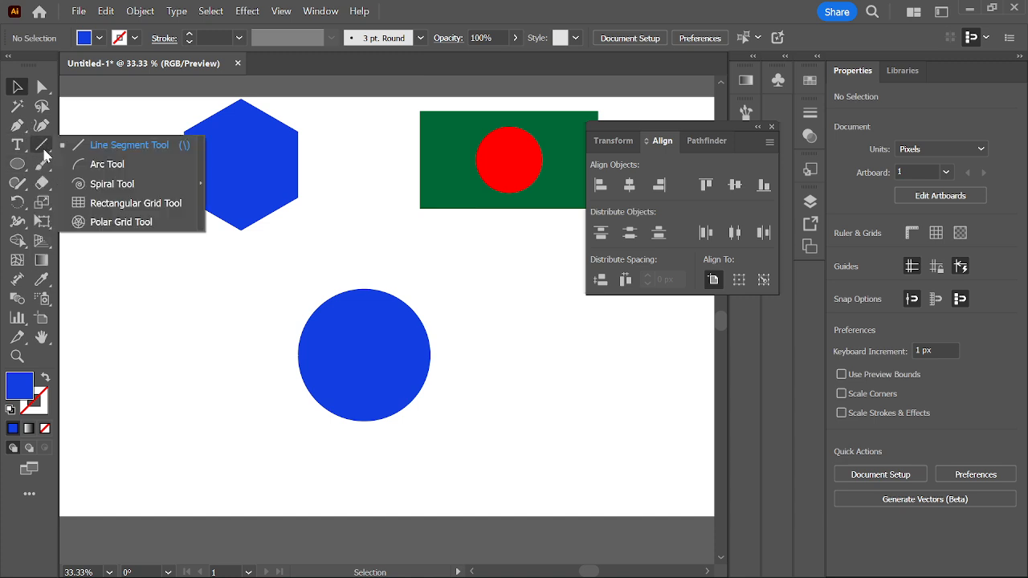
left_click(118, 148)
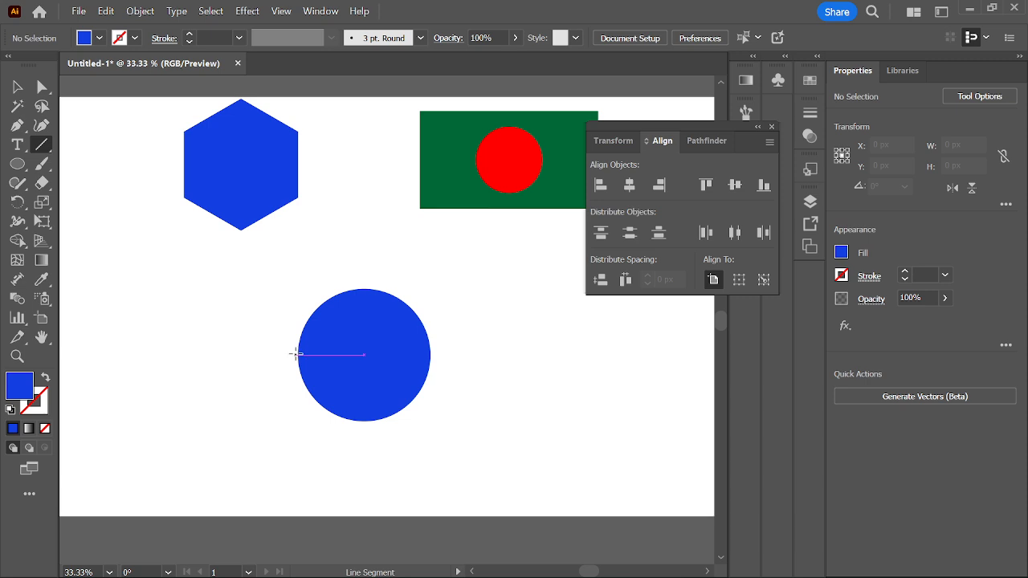
scroll(297, 354, "up", 1)
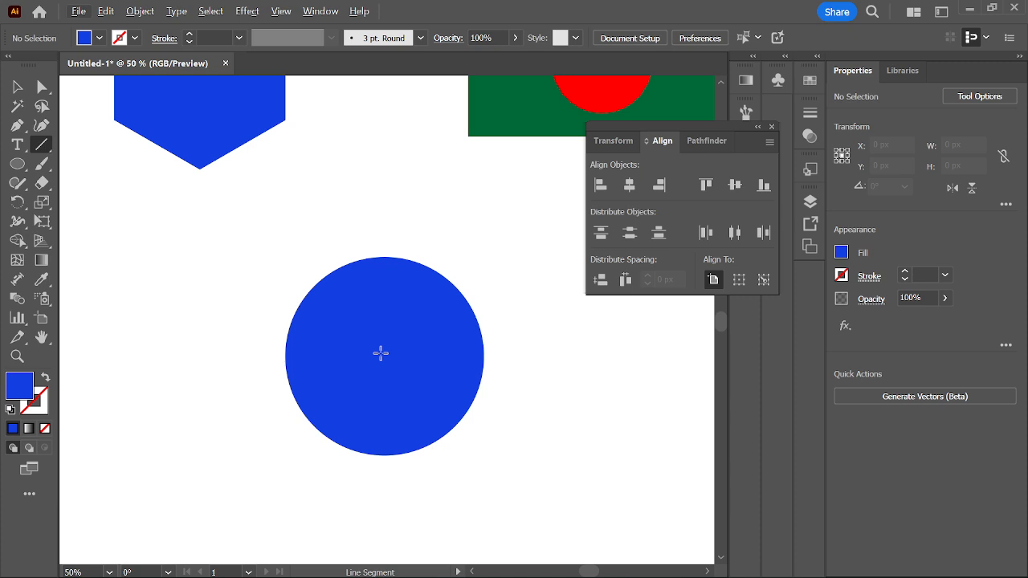
left_click(281, 11)
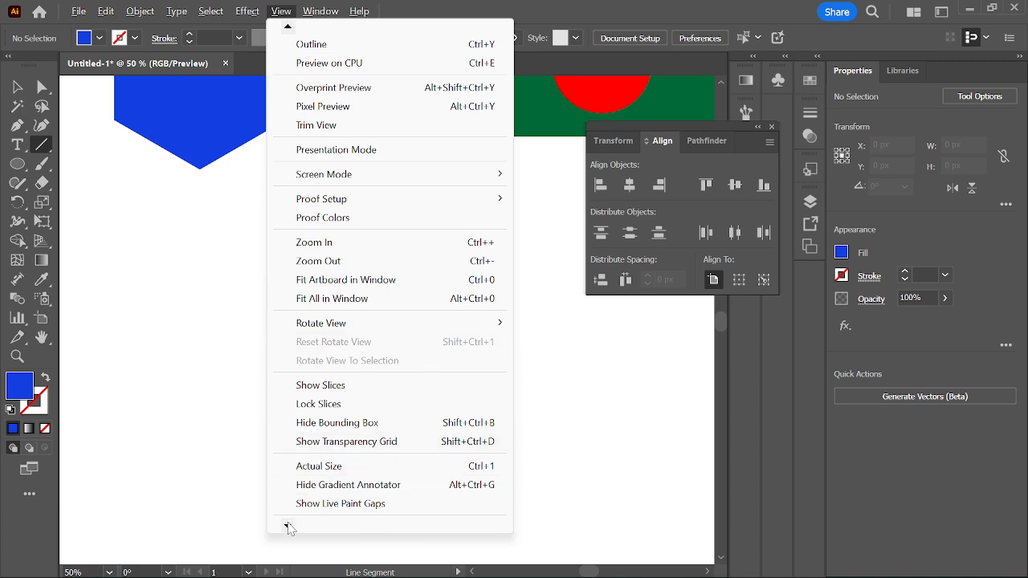
mouse_move(289, 526)
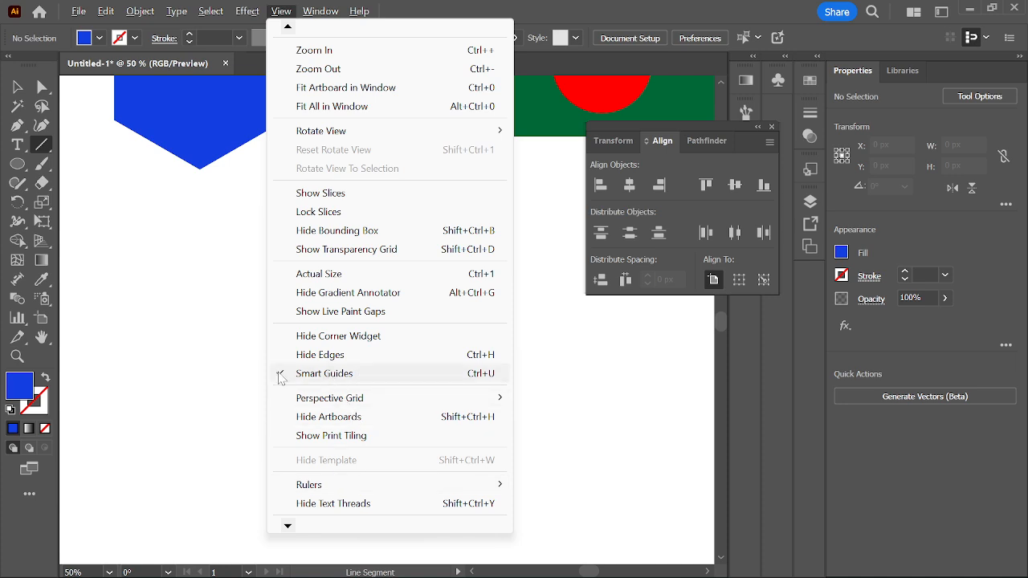
left_click(200, 365)
left_click(575, 349)
scroll(434, 406, "down", 1)
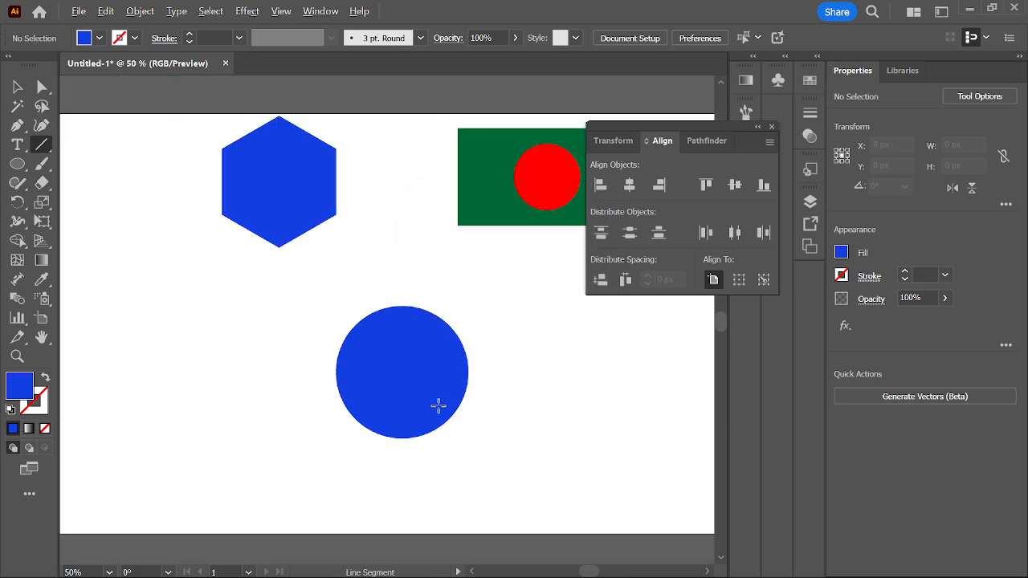
mouse_move(322, 371)
left_mouse_down()
mouse_move(538, 370)
mouse_move(491, 371)
left_mouse_up()
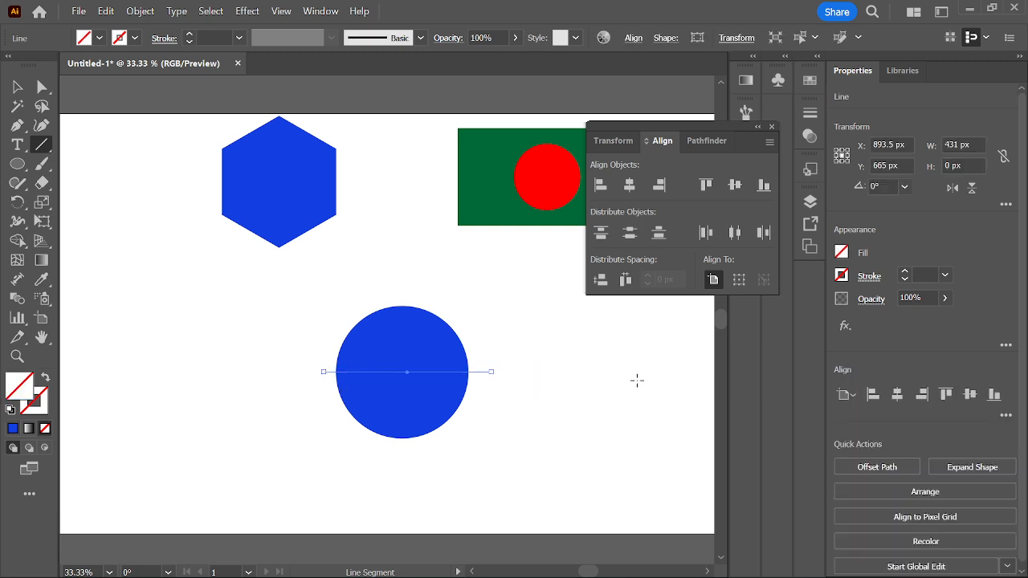
left_click(11, 81)
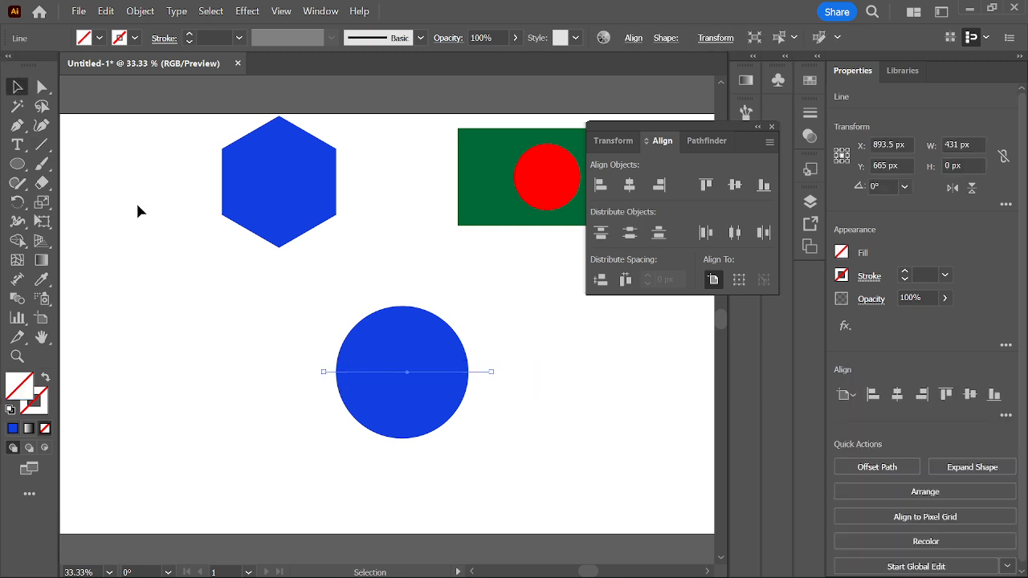
left_click(179, 321)
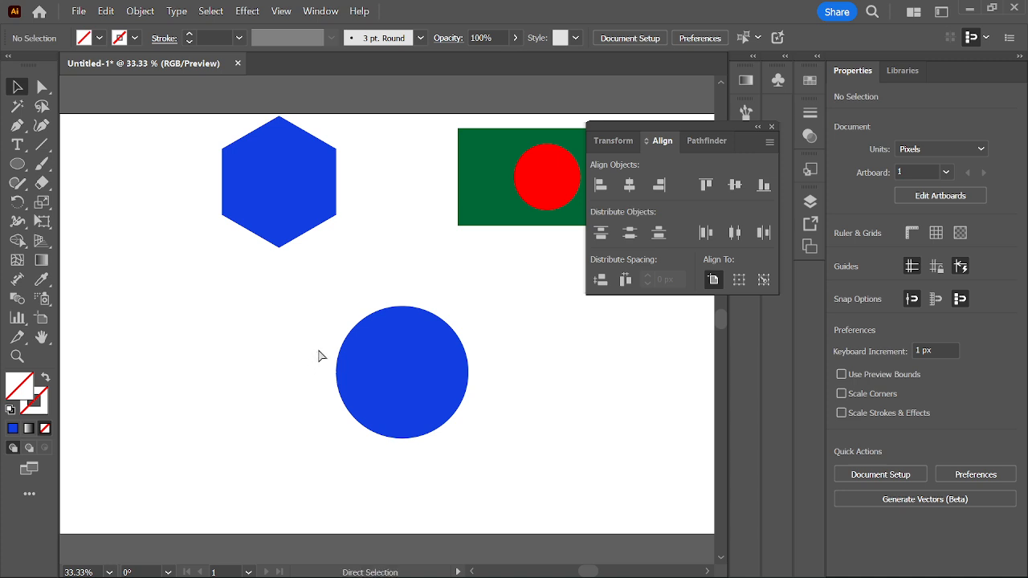
Step: Examine the horizontal line across the circle in Outline view, and return to the preview
key("ctrl+y")
scroll(369, 378, "up", 3)
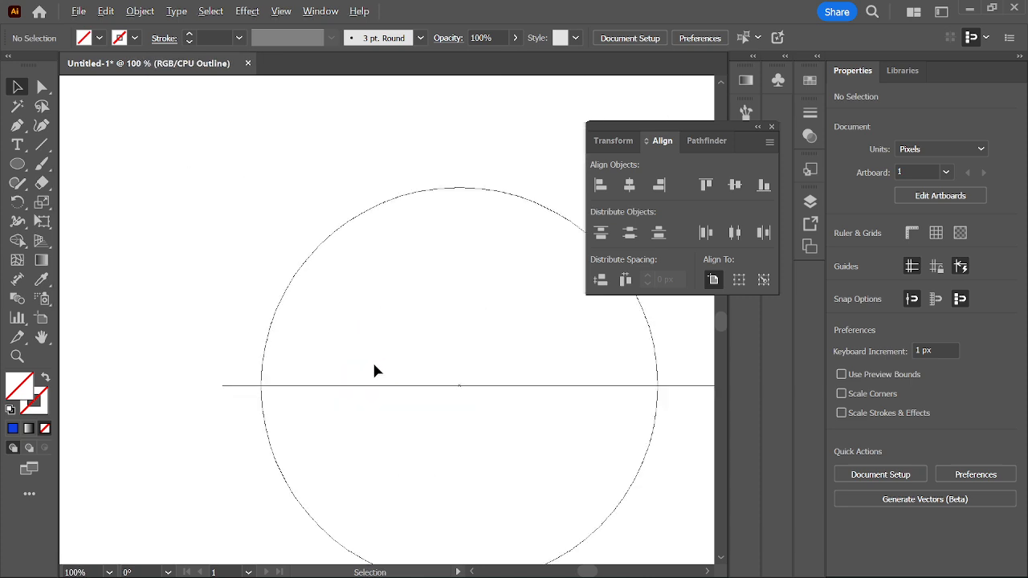
scroll(314, 388, "down", 3)
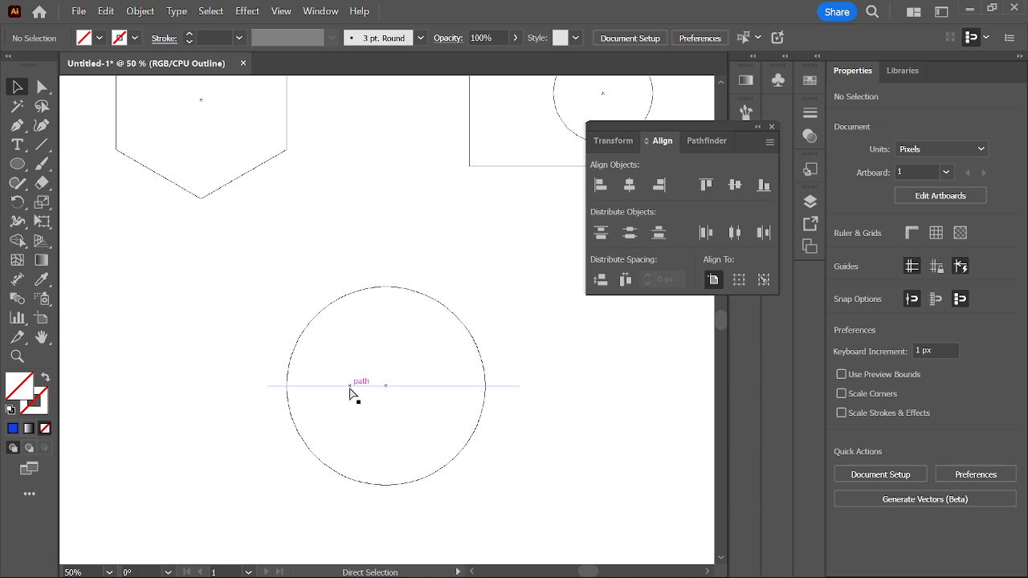
key("ctrl+y")
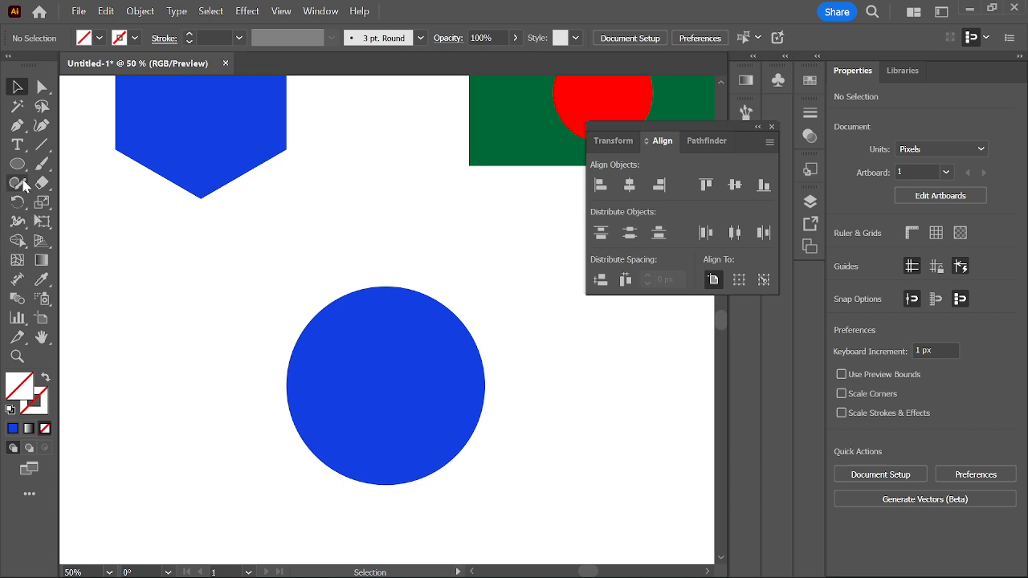
Step: Draw a vertical line through the blue circle's centre, extending beyond its upper and lower edges
left_click(41, 147)
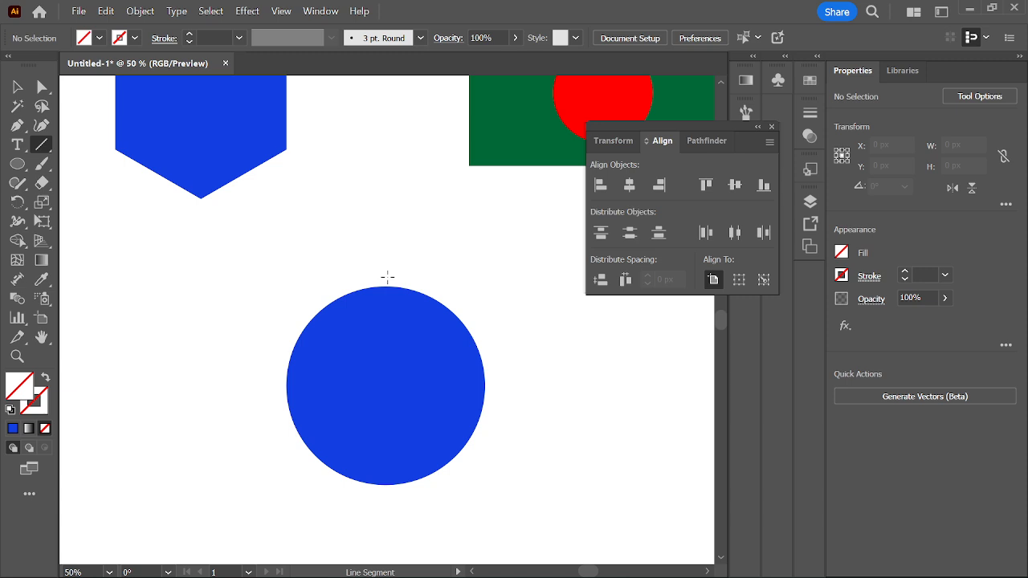
mouse_move(386, 278)
left_mouse_down()
mouse_move(367, 516)
mouse_move(372, 509)
left_mouse_up()
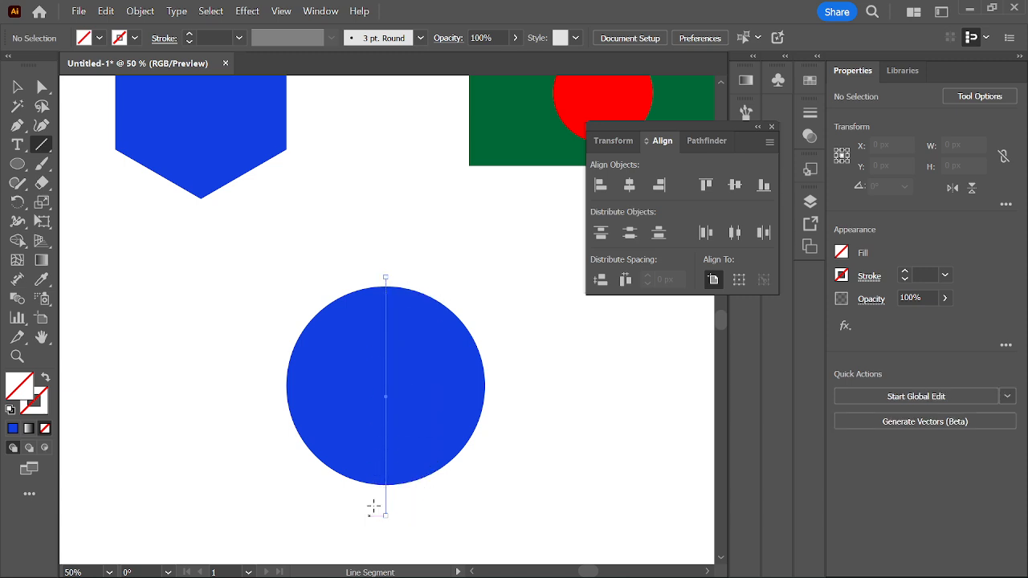
Step: Select the blue circle with both crossing lines, and separate its upper-left quarter using the Shape Builder tool
left_click(24, 93)
left_click_drag(198, 239, 526, 486)
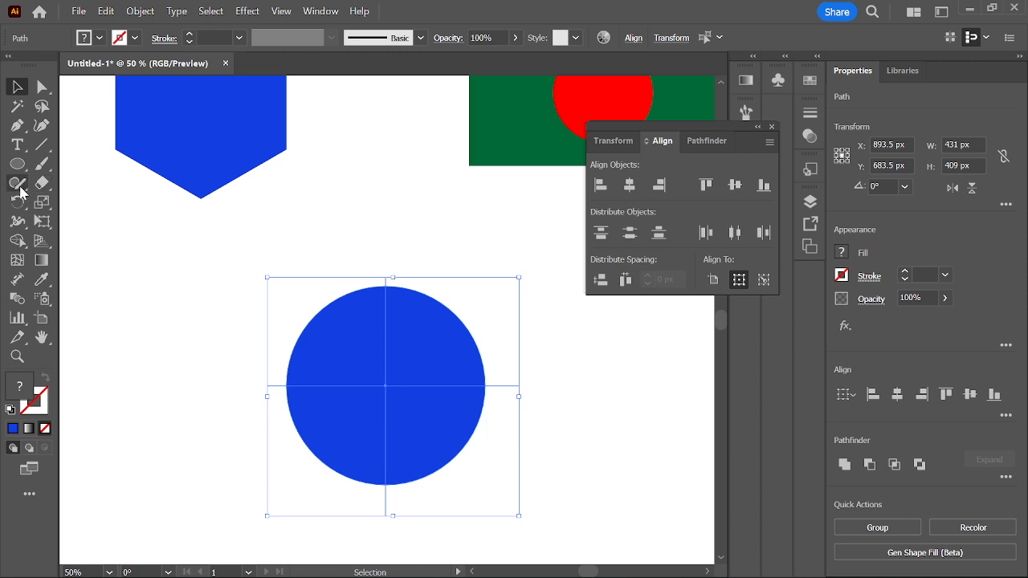
left_click(21, 243)
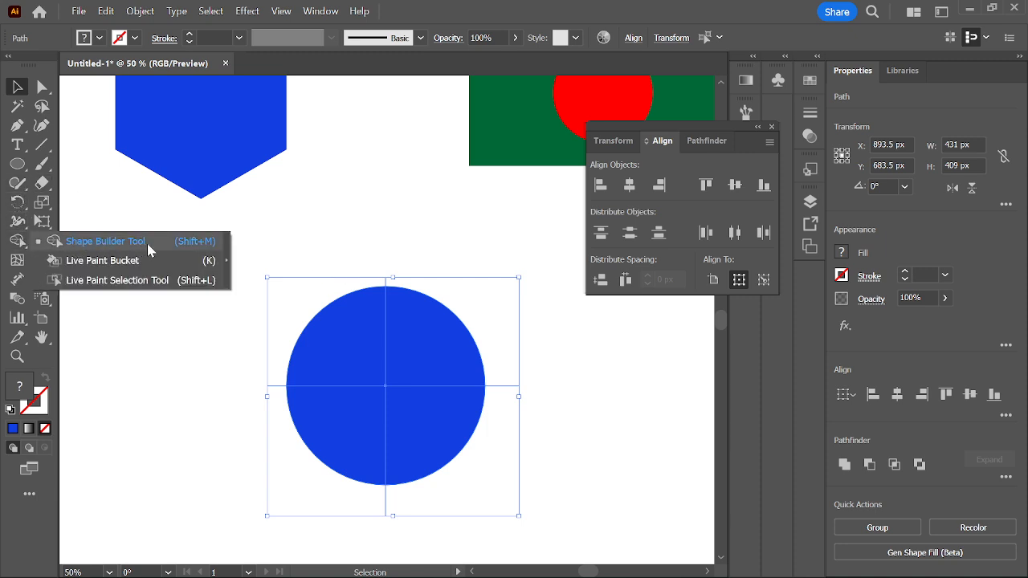
left_click(18, 242)
left_click(75, 240)
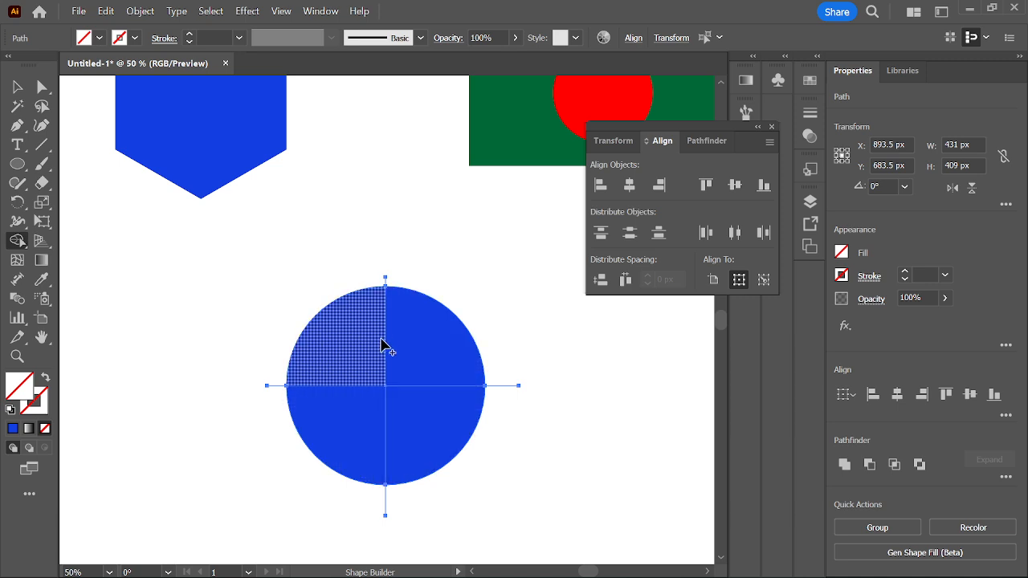
left_click(355, 339)
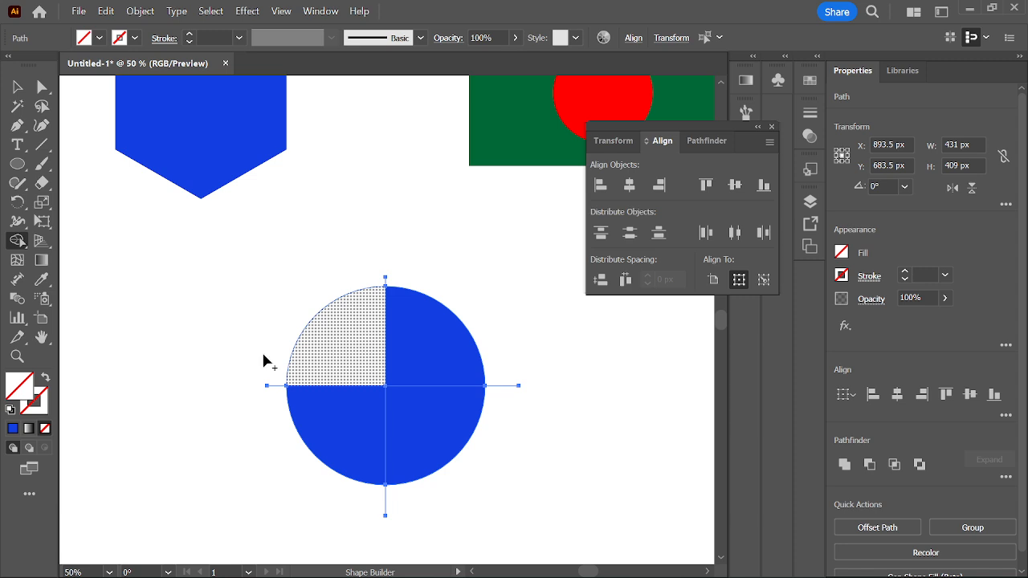
Step: Set the fill to bright green 00EF7D, and apply it to the circle's upper-left quarter with the Shape Builder
double_click(17, 387)
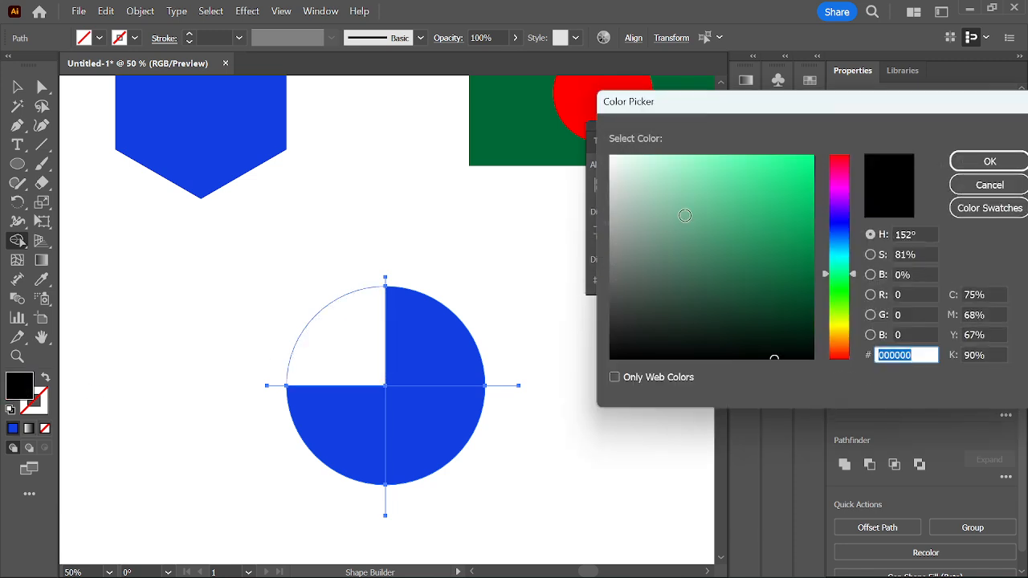
left_click(784, 166)
left_click(975, 163)
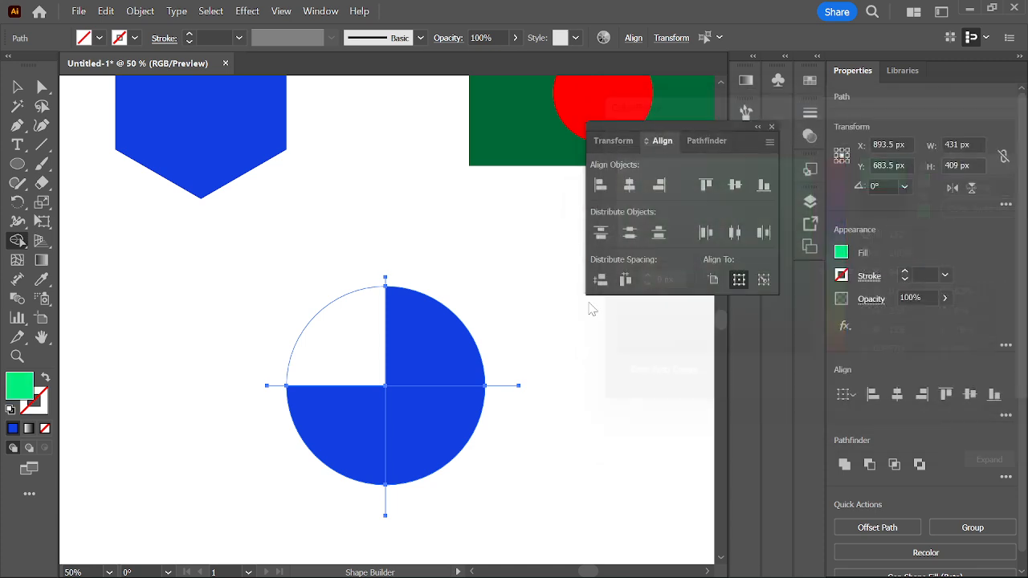
left_click(351, 358)
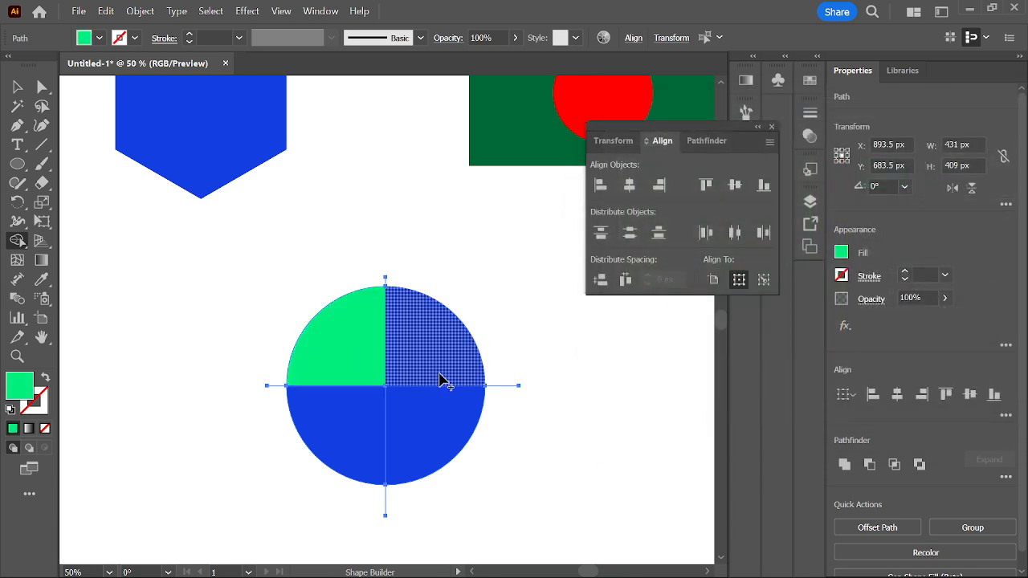
Step: Swap the fill and stroke colours, and swap them back
left_click(31, 396)
left_click(22, 386)
left_click(45, 379)
left_click(46, 380)
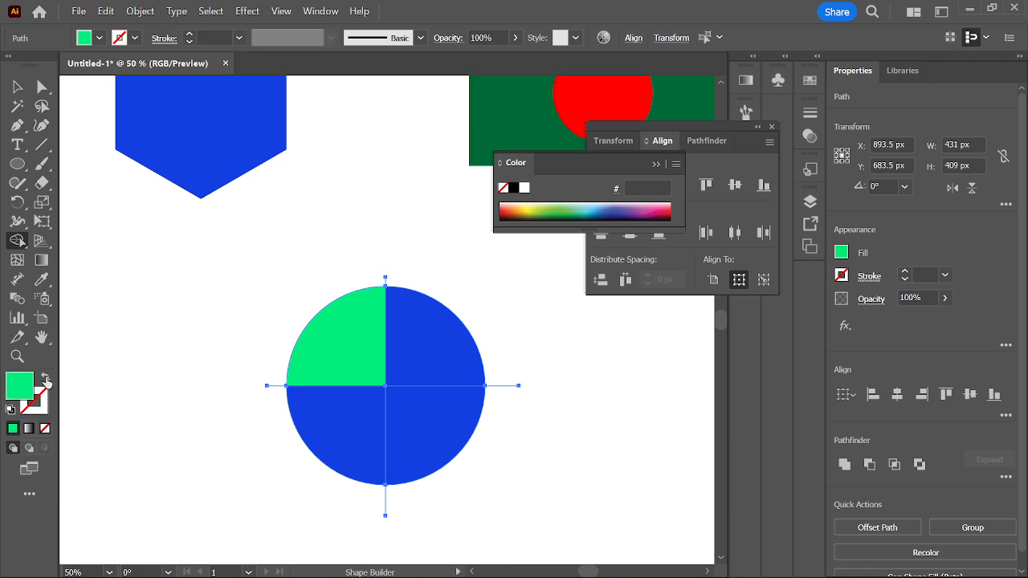
left_click(45, 380)
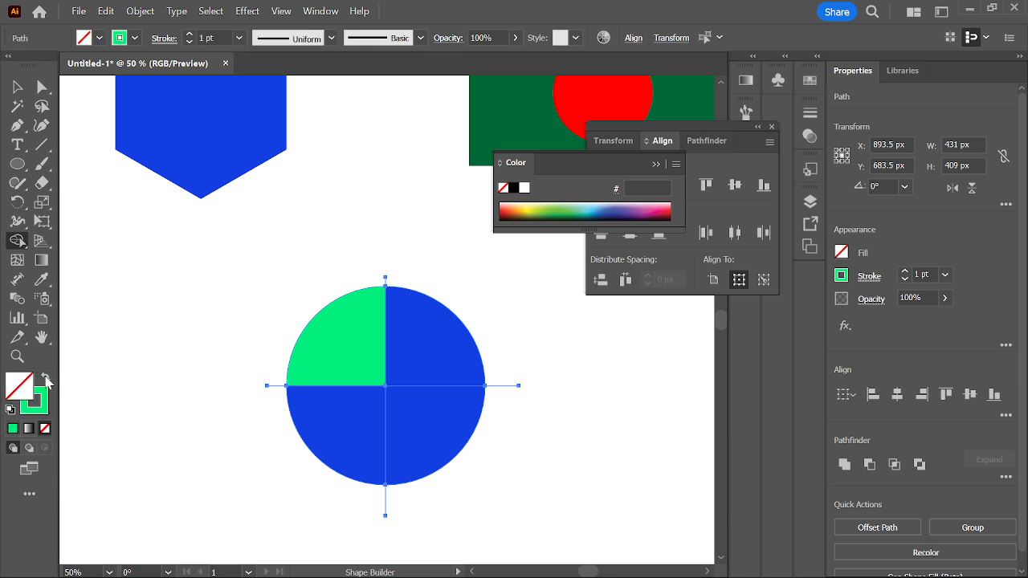
left_click(46, 380)
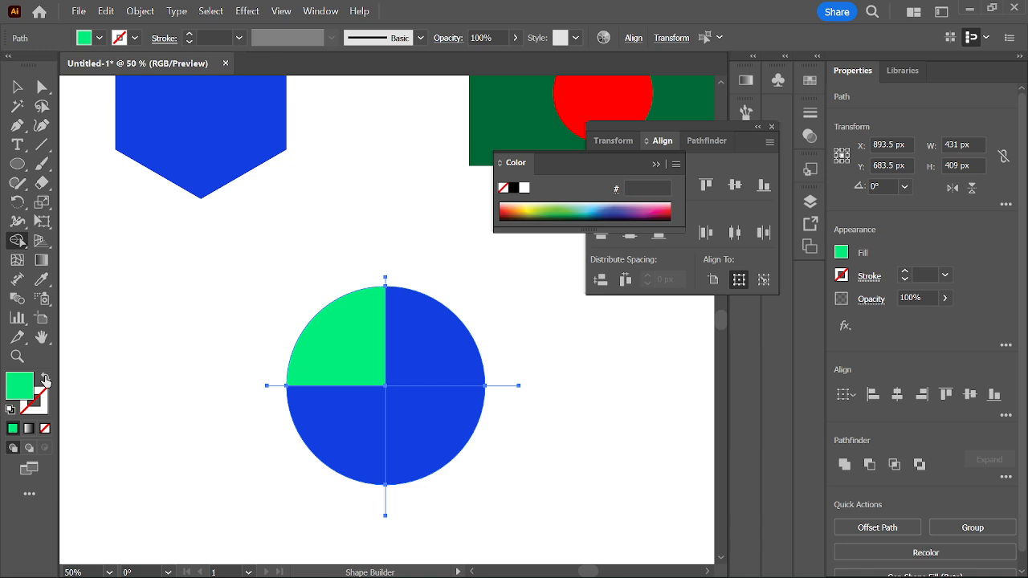
Step: Set the fill to pinkish red ED0056, and apply it to the circle's upper-right quarter
double_click(20, 390)
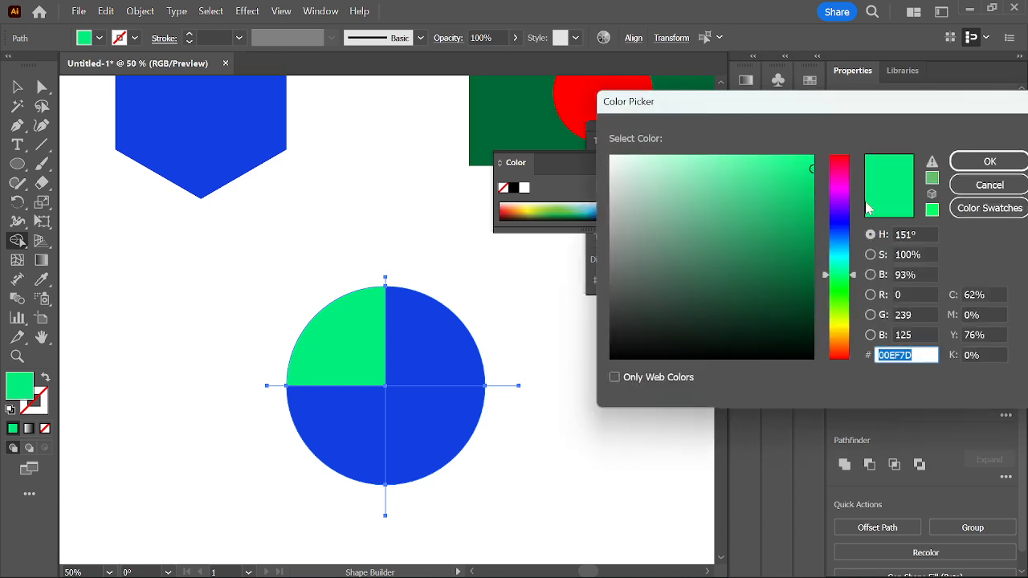
left_click_drag(849, 213, 843, 170)
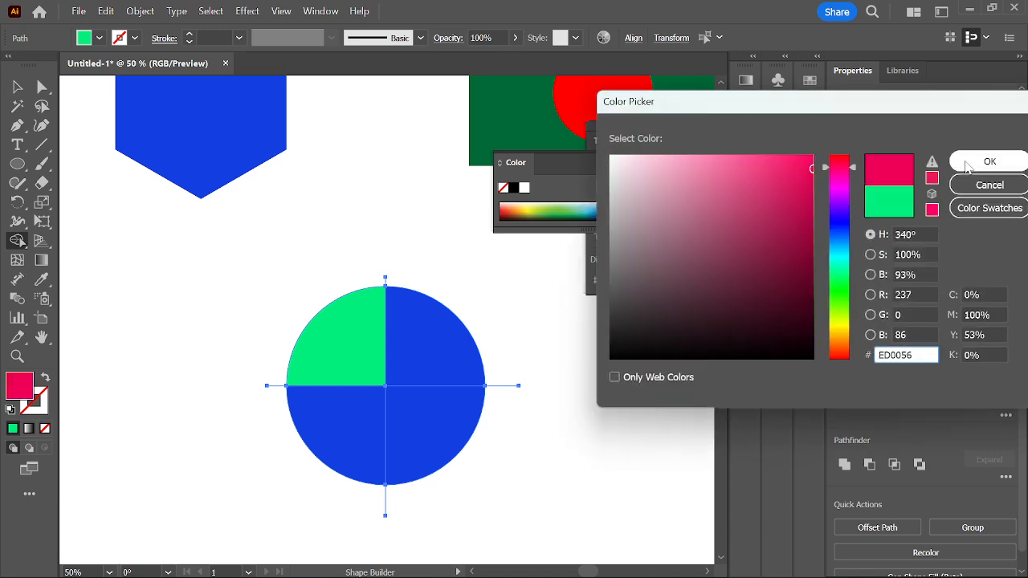
left_click(989, 162)
left_click(425, 346)
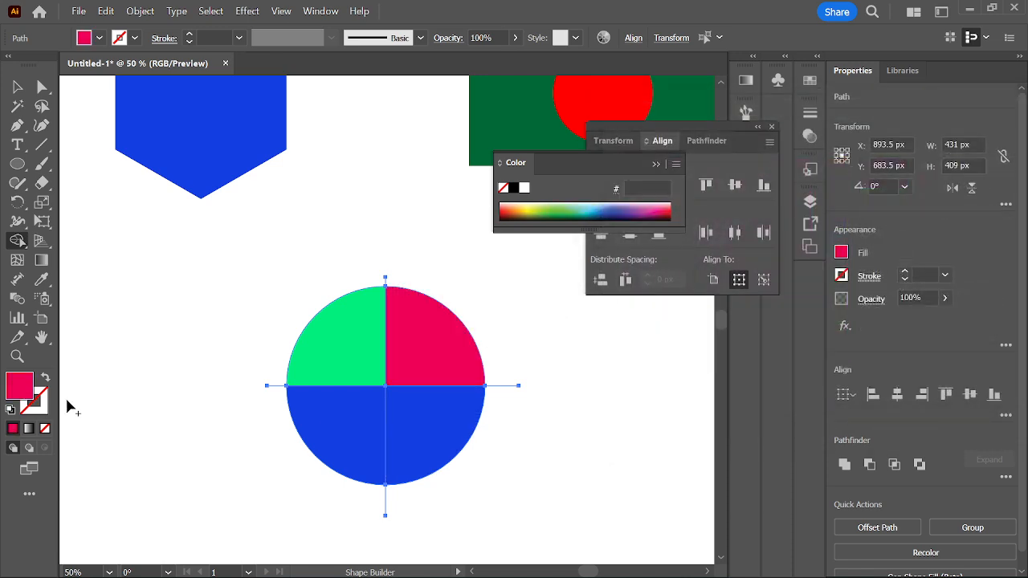
Step: Set the fill to golden yellow, and apply it to the circle's lower-right quarter
double_click(20, 389)
left_click_drag(840, 269, 833, 331)
left_click_drag(780, 234, 812, 165)
left_click(979, 167)
left_click(432, 454)
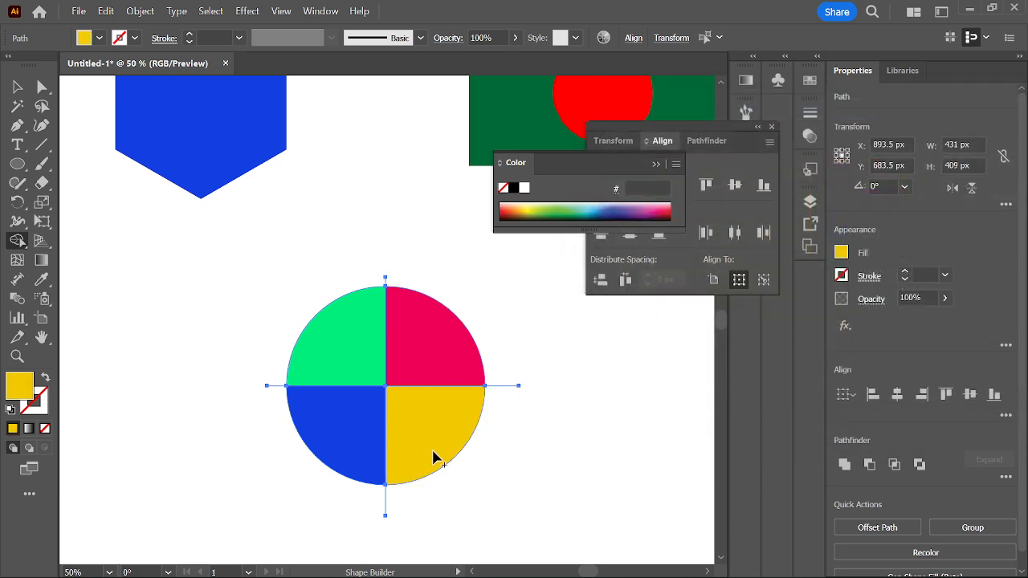
Step: Set the fill to a deep pure blue, apply it to the circle's lower-left quarter, and deselect the artwork
double_click(27, 389)
left_click(839, 223)
left_click(804, 185)
left_click_drag(804, 184, 807, 171)
left_click(989, 161)
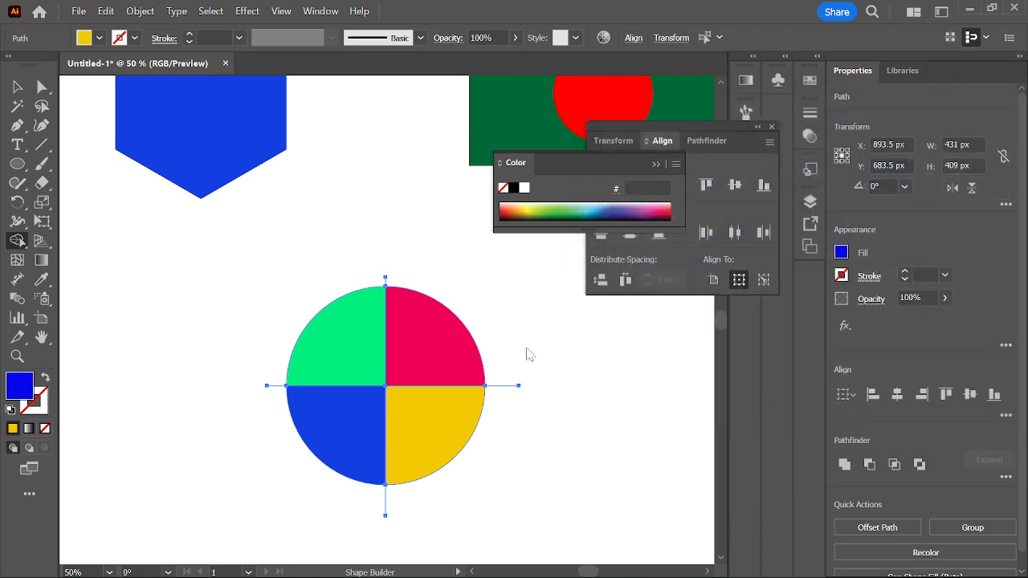
left_click(365, 432)
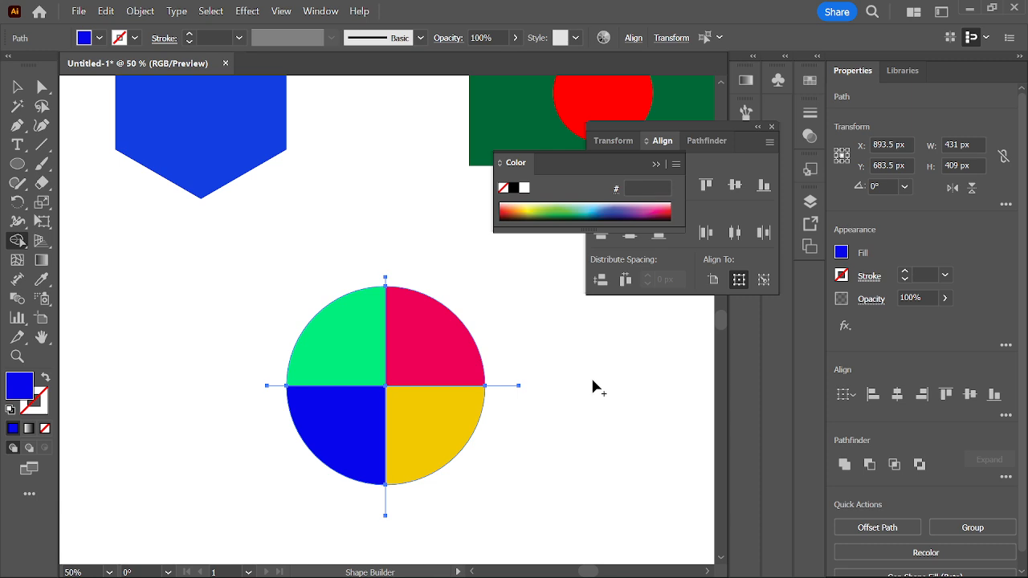
left_click(17, 86)
left_click(218, 234)
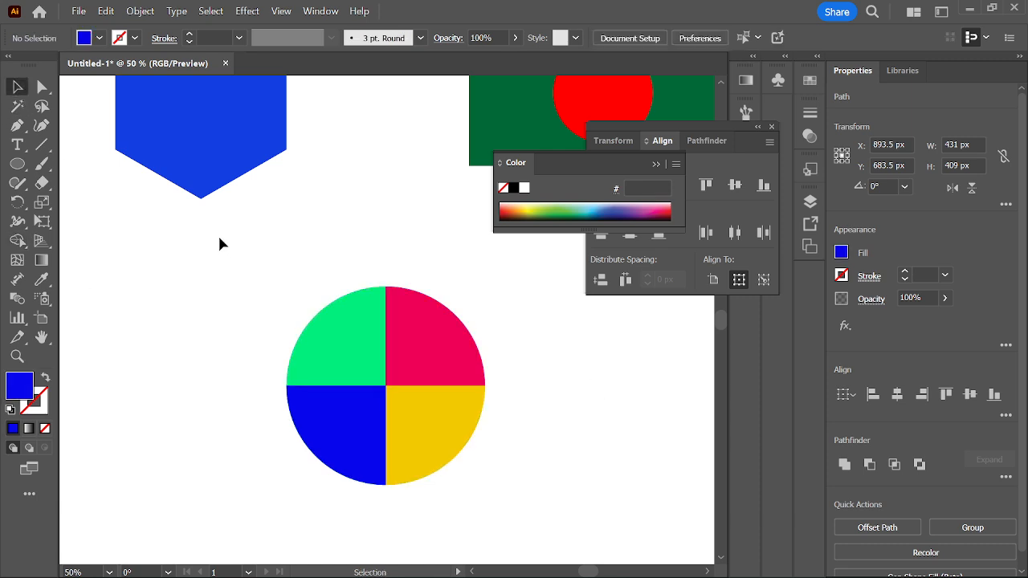
Step: Move the red, yellow, green and blue quarters apart from one another as separate pieces
left_click(355, 329)
key("ctrl+shift+a")
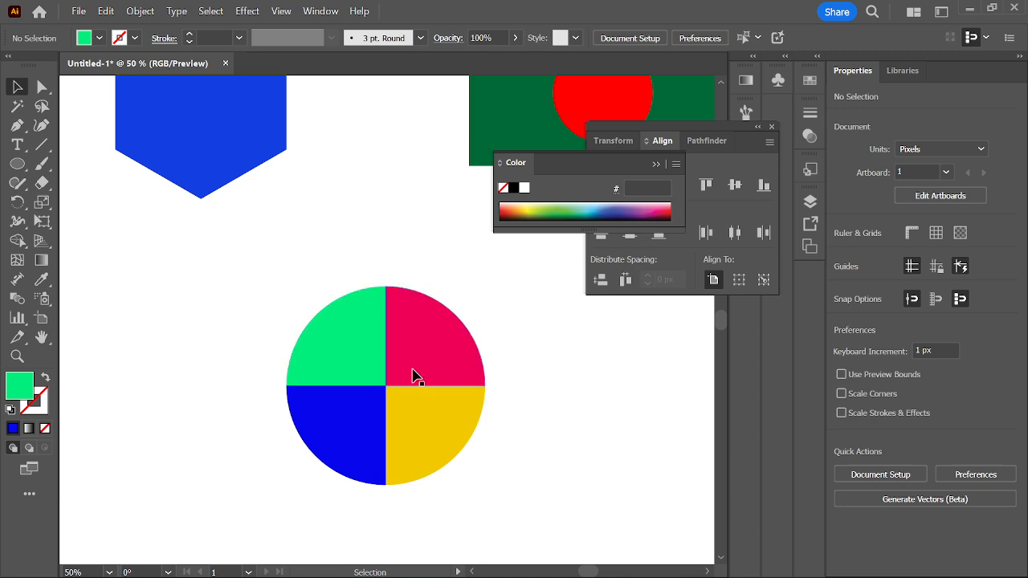
left_click_drag(415, 374, 525, 319)
left_click_drag(449, 402, 559, 470)
left_click_drag(371, 345, 330, 275)
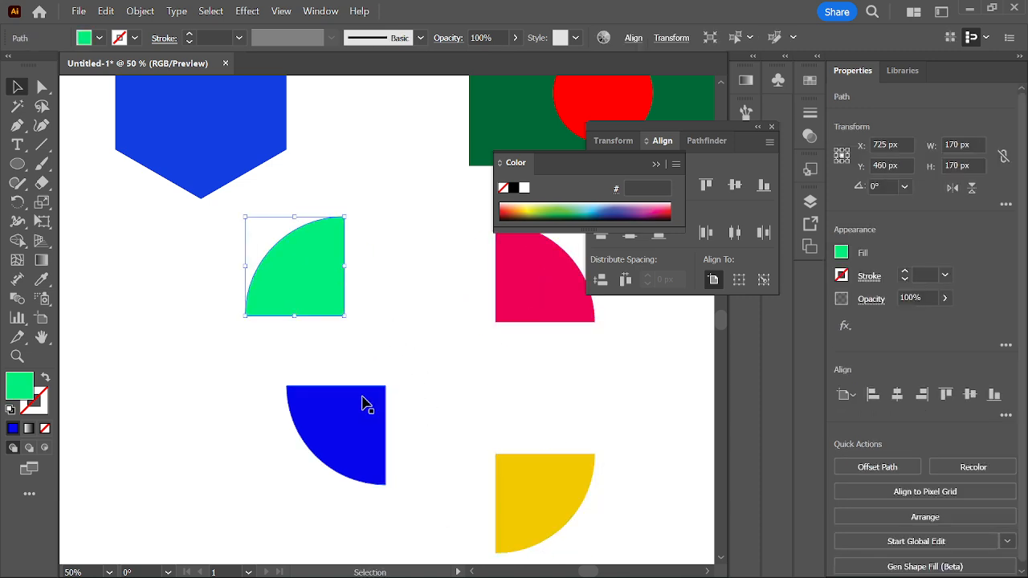
left_click_drag(360, 406, 295, 437)
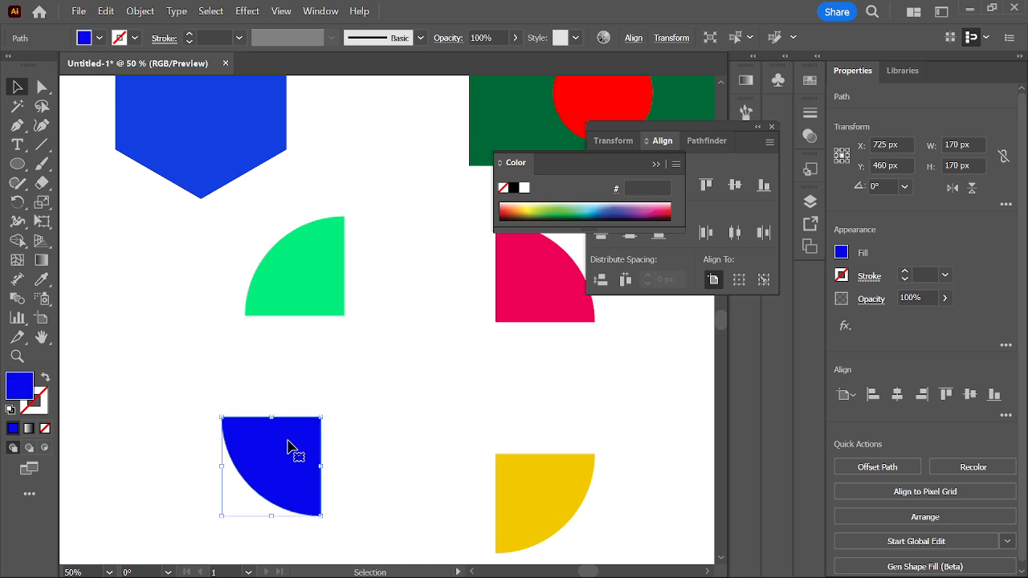
left_click(391, 206)
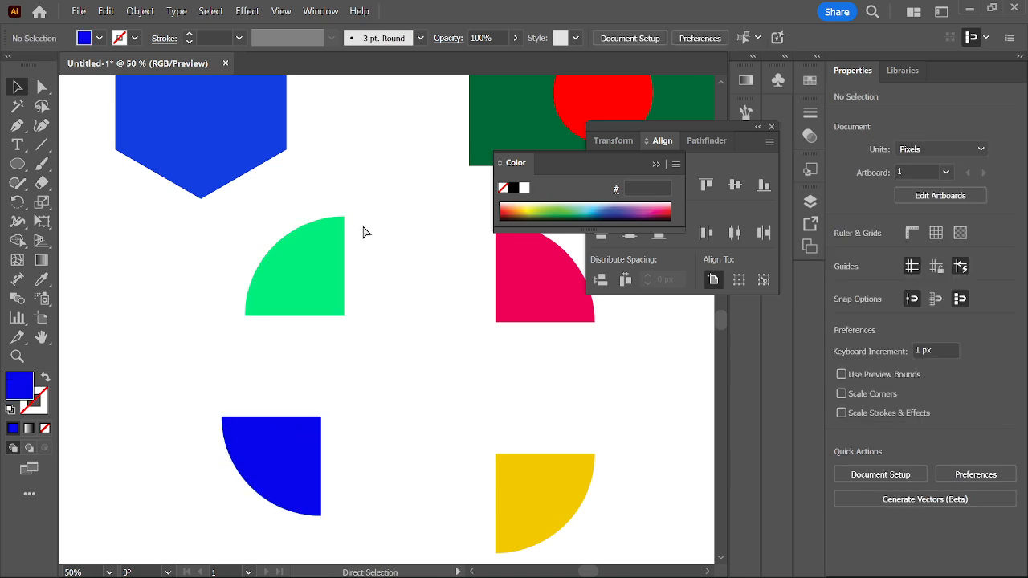
Step: Undo the moves of the four quarters, and deselect everything
key("ctrl+z")
key("ctrl+z")
key("ctrl+z")
key("ctrl+z")
key("ctrl+z")
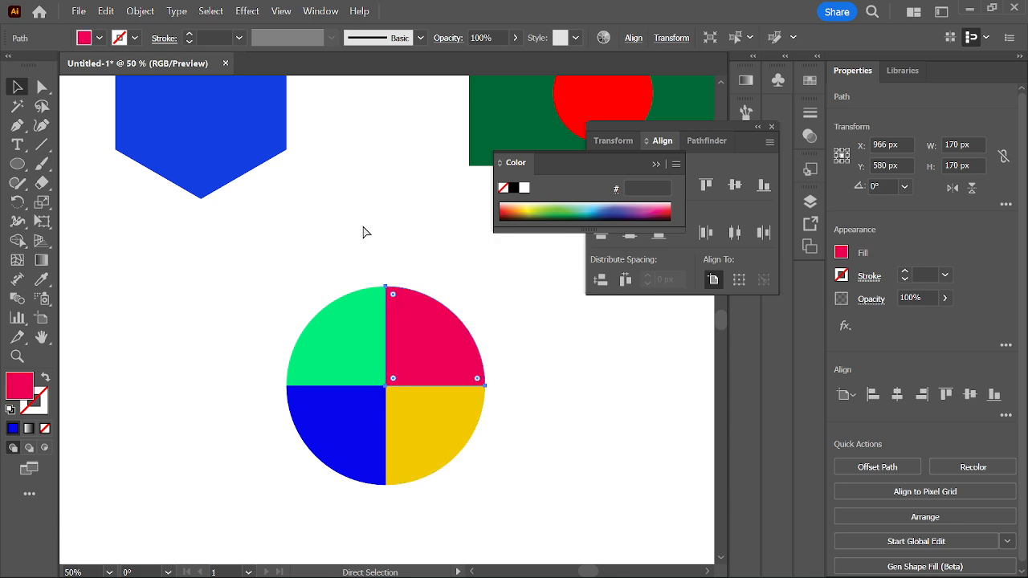
left_click(331, 256)
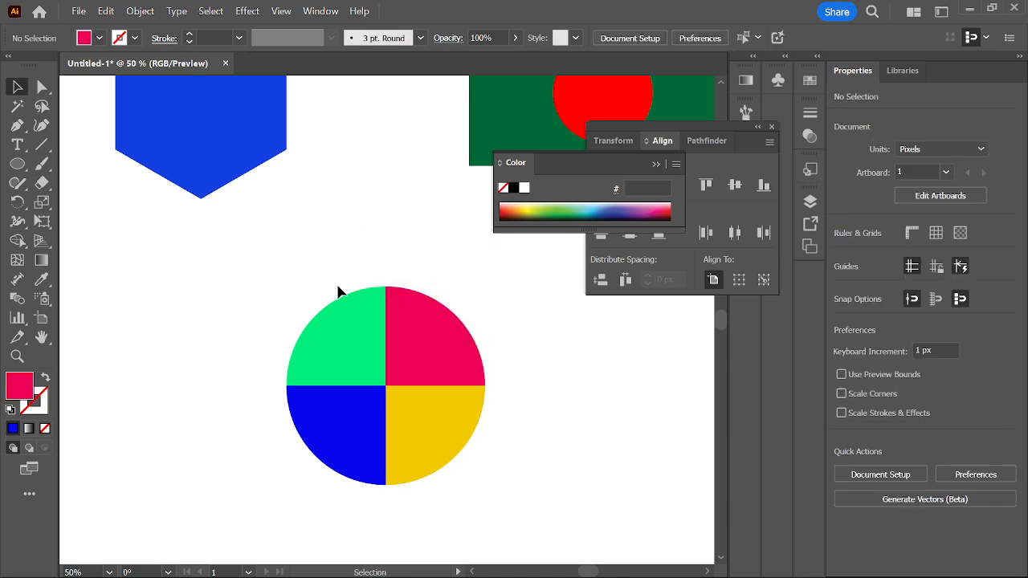
Step: Recolour the circle's upper-left quarter with the flag's dark green 006837 using the Eyedropper
key("ctrl+minus")
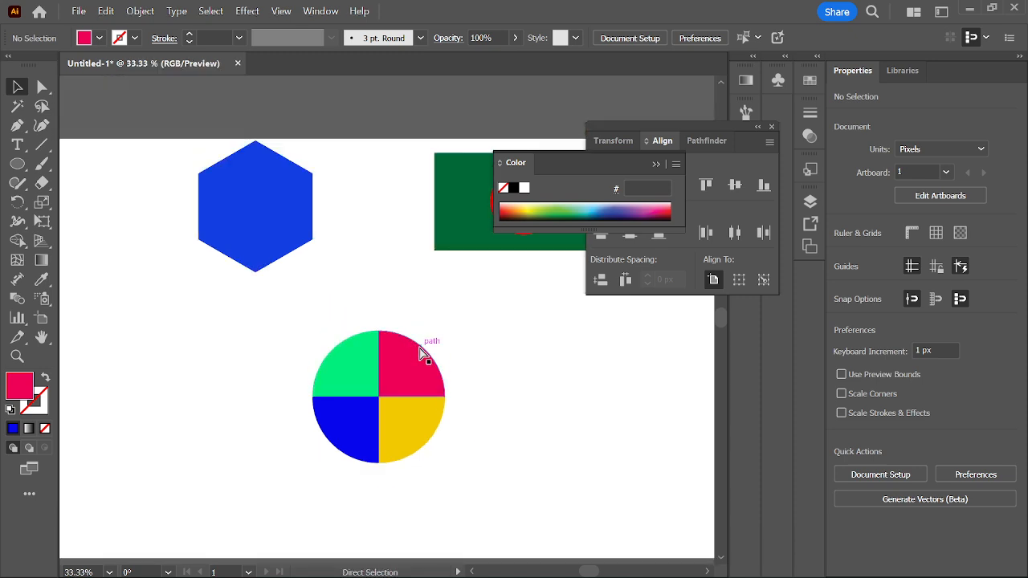
scroll(419, 354, "right", 2)
left_click(301, 361)
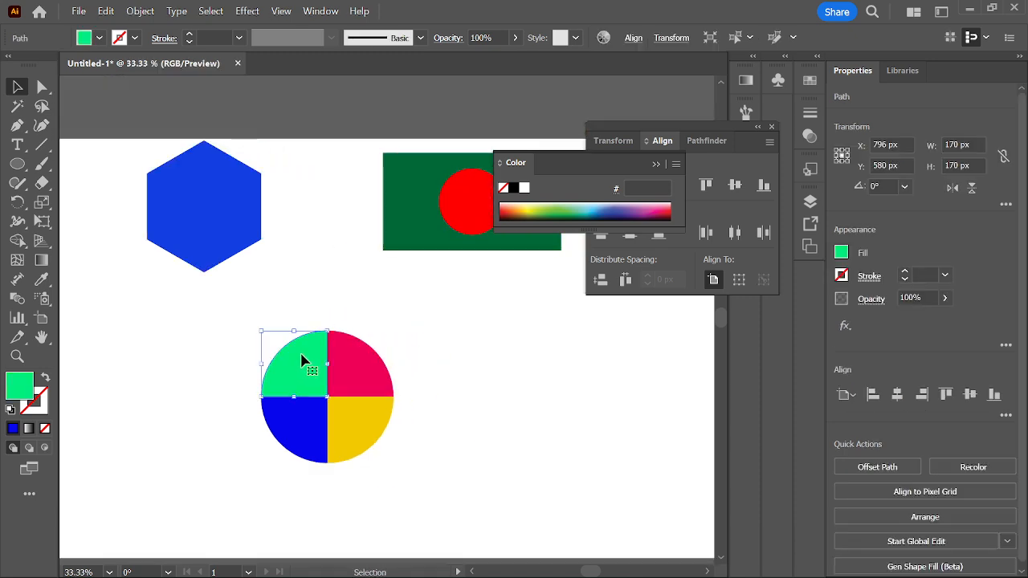
left_click(603, 402)
left_click(294, 367)
left_click(41, 281)
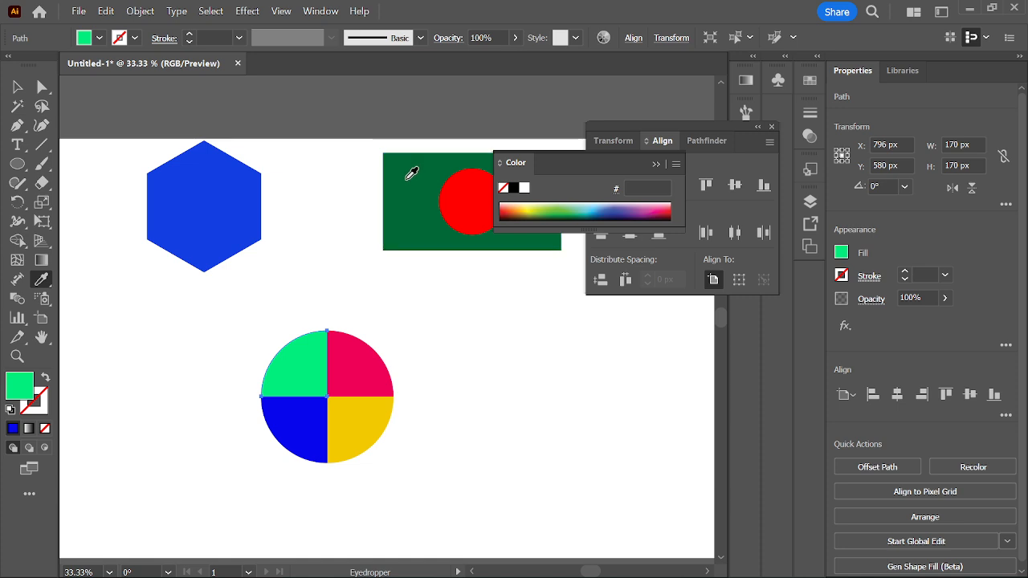
left_click(403, 180)
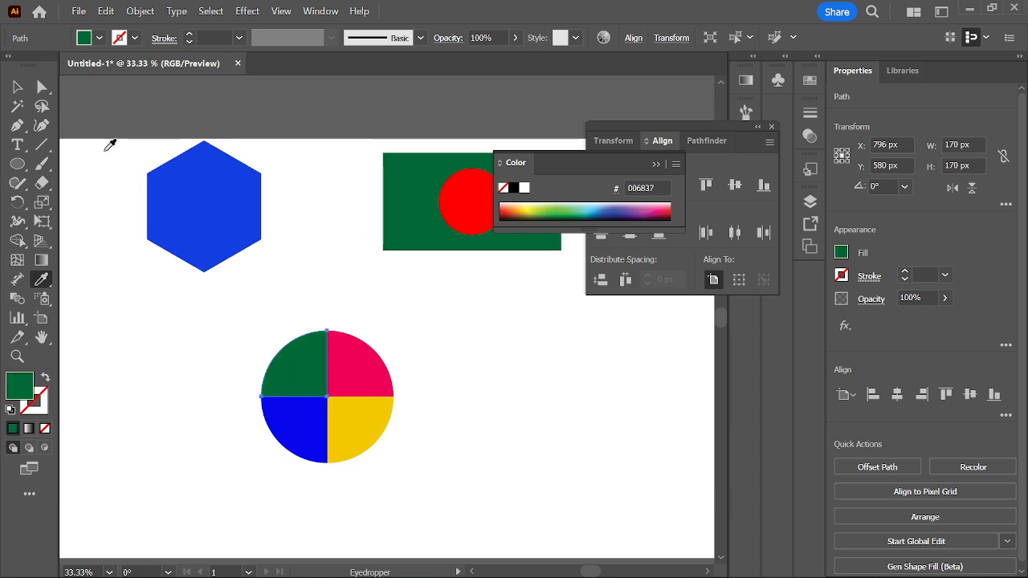
left_click(16, 90)
left_click(446, 370)
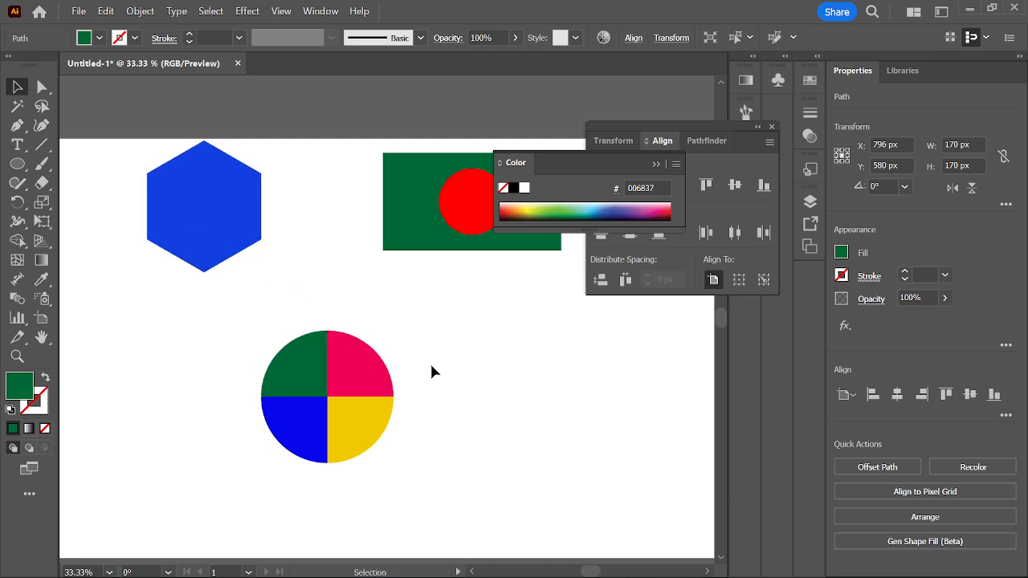
Step: Recolour the circle's upper-right quarter with the red of the flag's circle using the Eyedropper
left_click(353, 369)
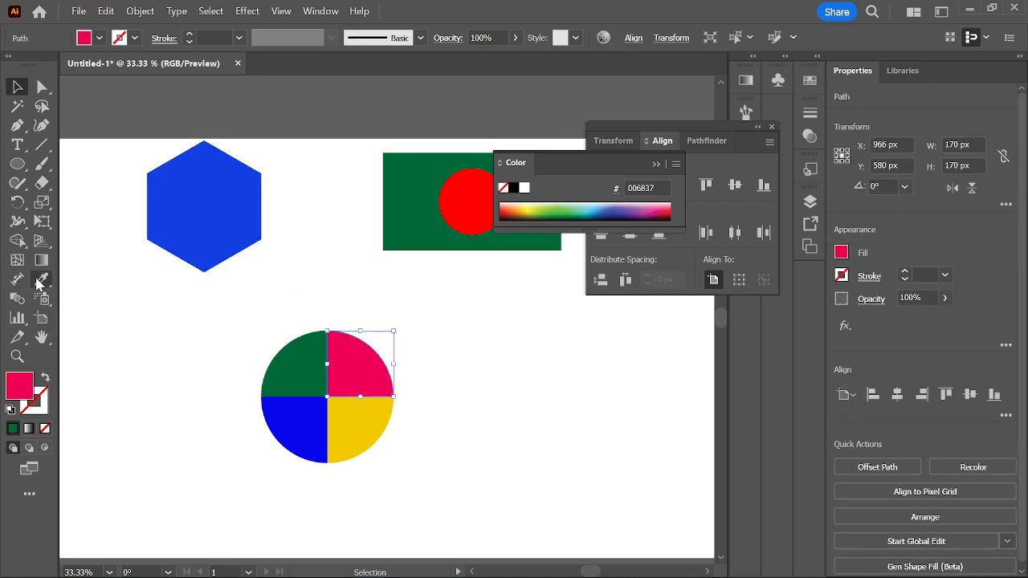
left_click(38, 281)
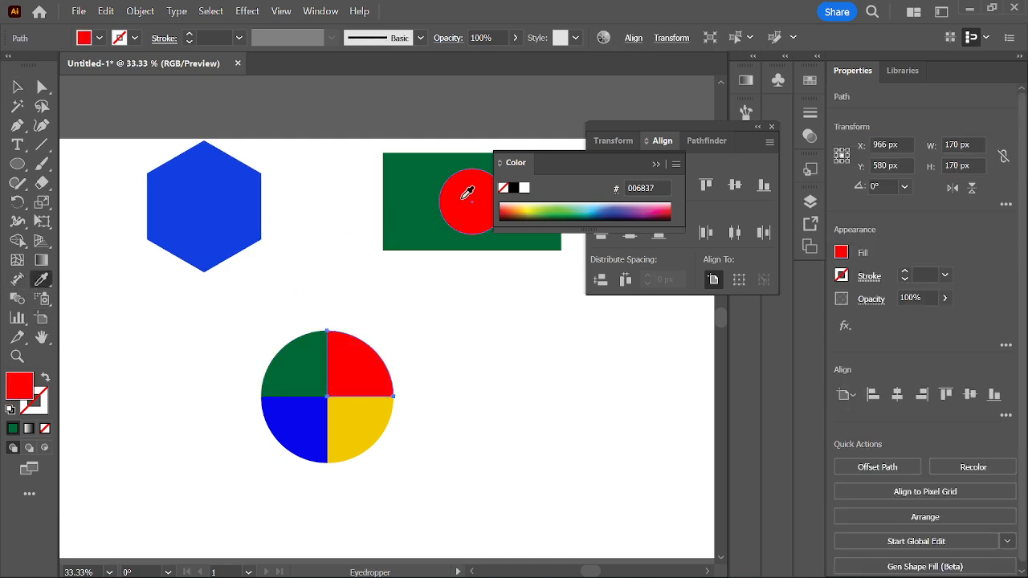
left_click(17, 87)
Step: Recolour the circle's lower-left quarter with the hexagon's blue using the Eyedropper
left_click(336, 435)
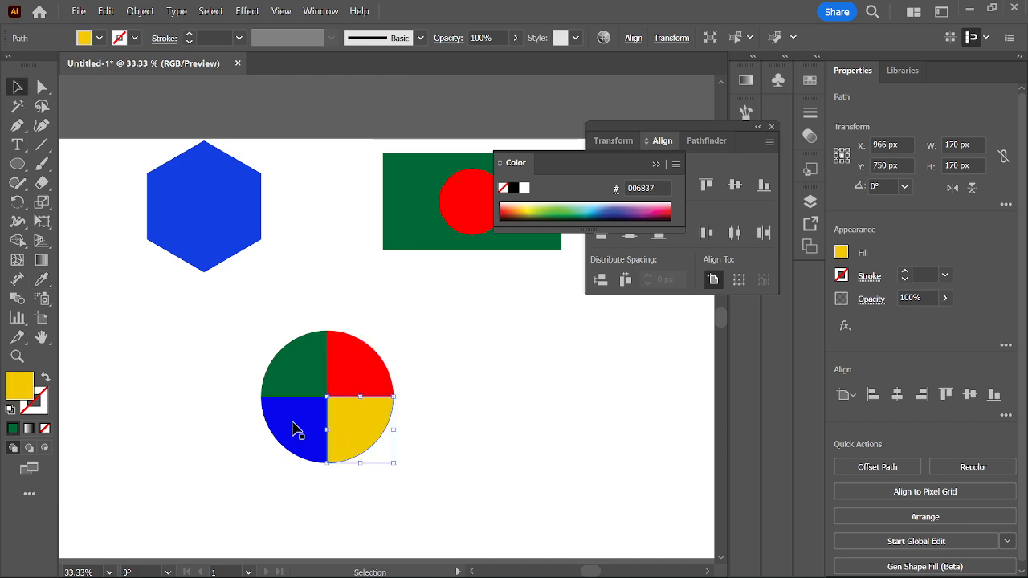
left_click(282, 421)
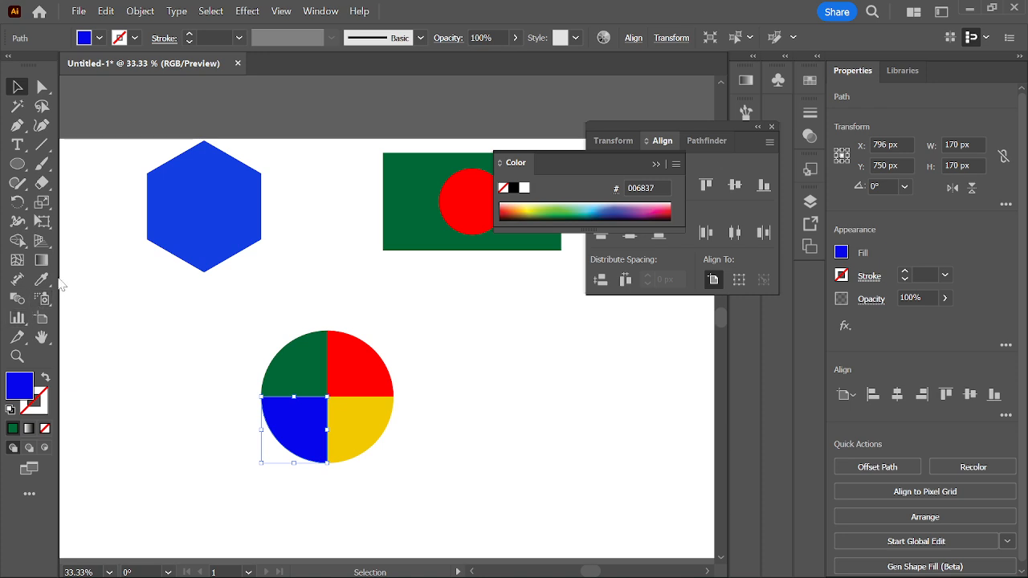
left_click(42, 279)
left_click(184, 214)
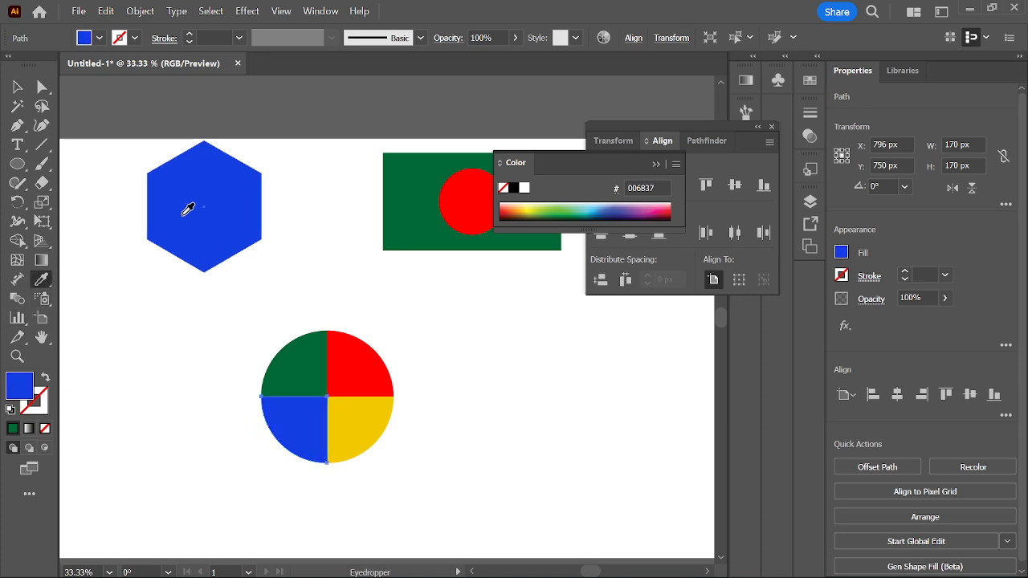
Step: Select all parts of the four-coloured circle, move them together to beneath the flag, and deselect them
left_click(10, 89)
left_click_drag(388, 485, 271, 347)
left_click_drag(341, 392, 468, 361)
left_click(483, 479)
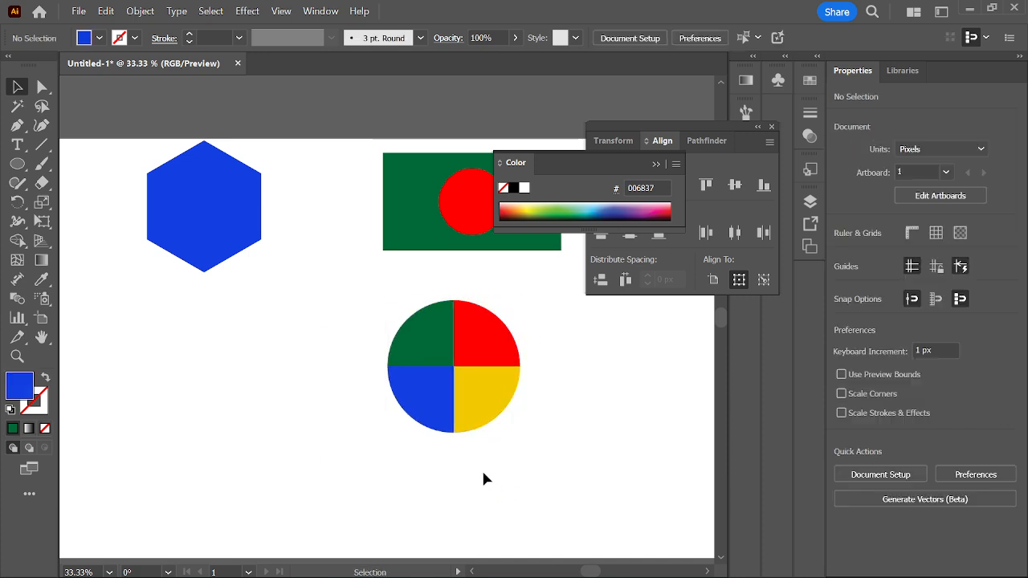
Step: Delete the stray invisible line segments left beneath and across the four-coloured circle
left_click(454, 450)
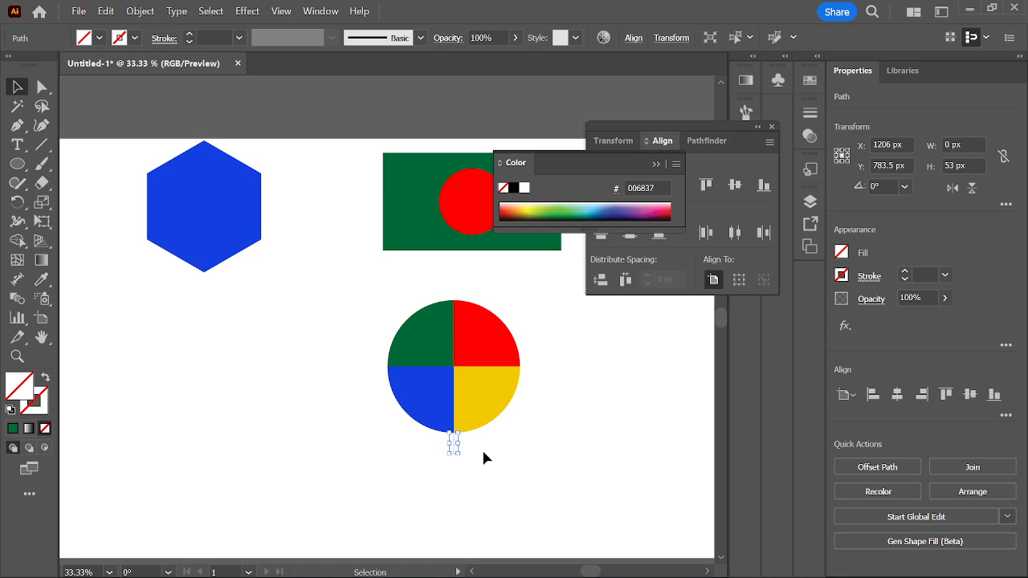
key("Delete")
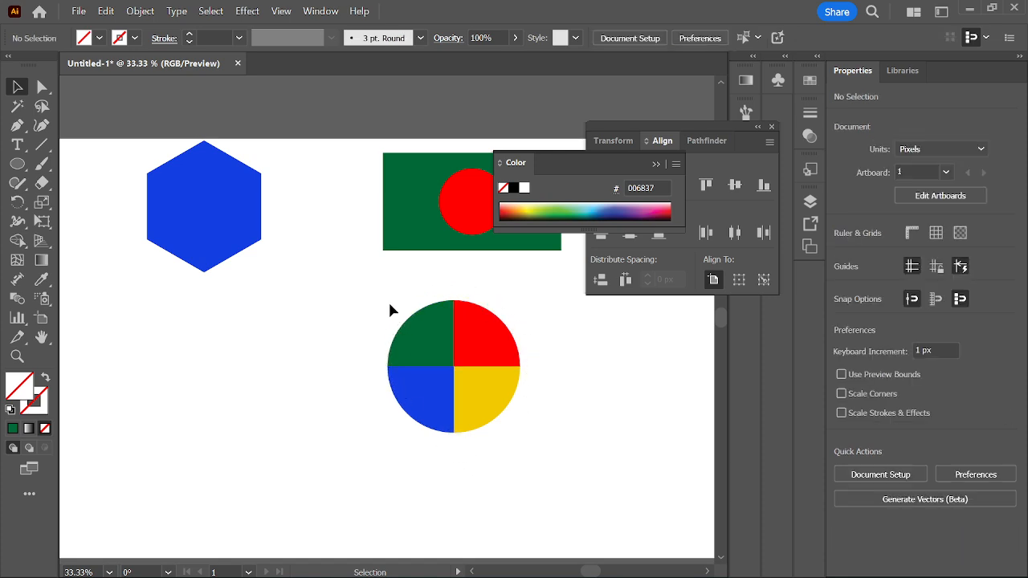
left_click_drag(507, 452, 294, 265)
left_click(413, 466)
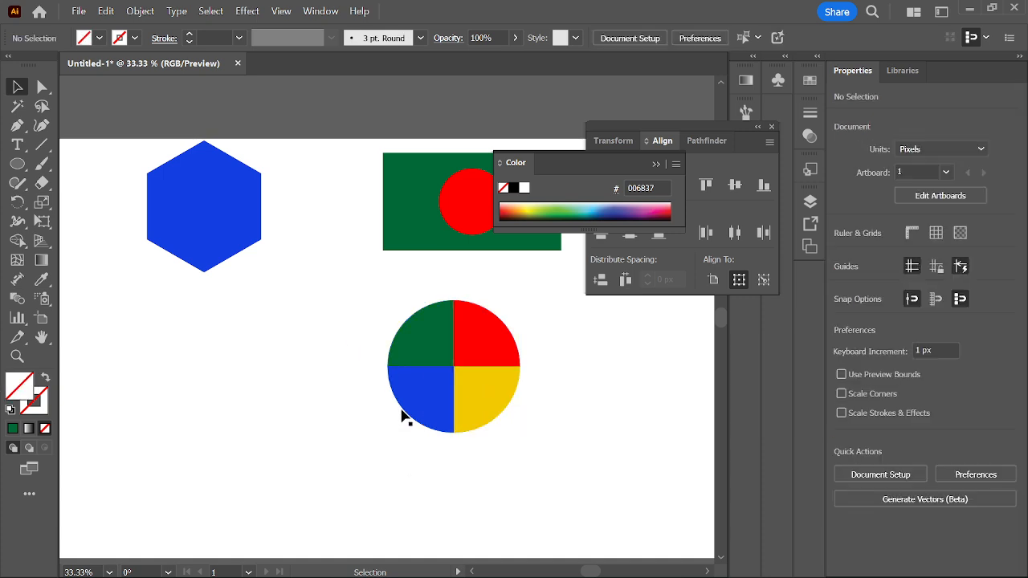
left_click(401, 404)
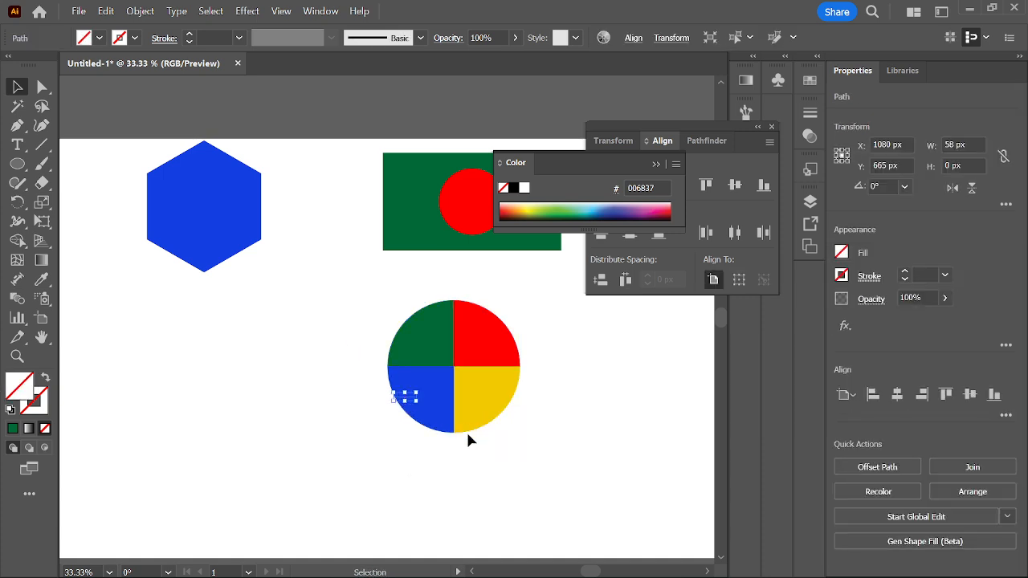
left_click(470, 441)
Step: Move the four-coloured circle down and to the left, pull its red and yellow quarters out, and fit them back in place
left_click_drag(396, 310, 514, 428)
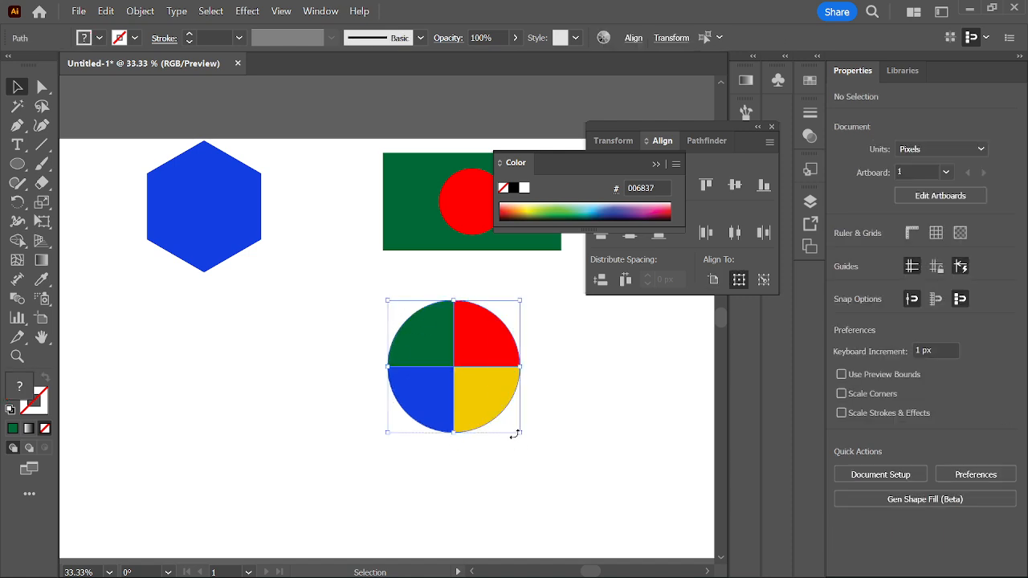
left_click_drag(483, 376, 371, 391)
left_click_drag(358, 356, 400, 334)
left_click_drag(343, 400, 417, 444)
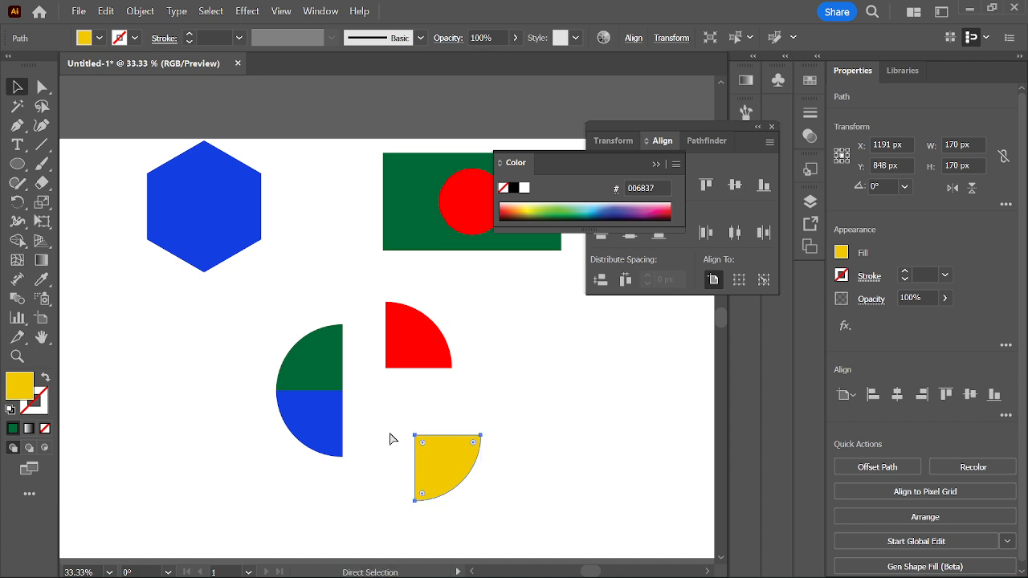
left_click_drag(465, 469, 394, 426)
left_click_drag(430, 337, 386, 360)
left_click(514, 460)
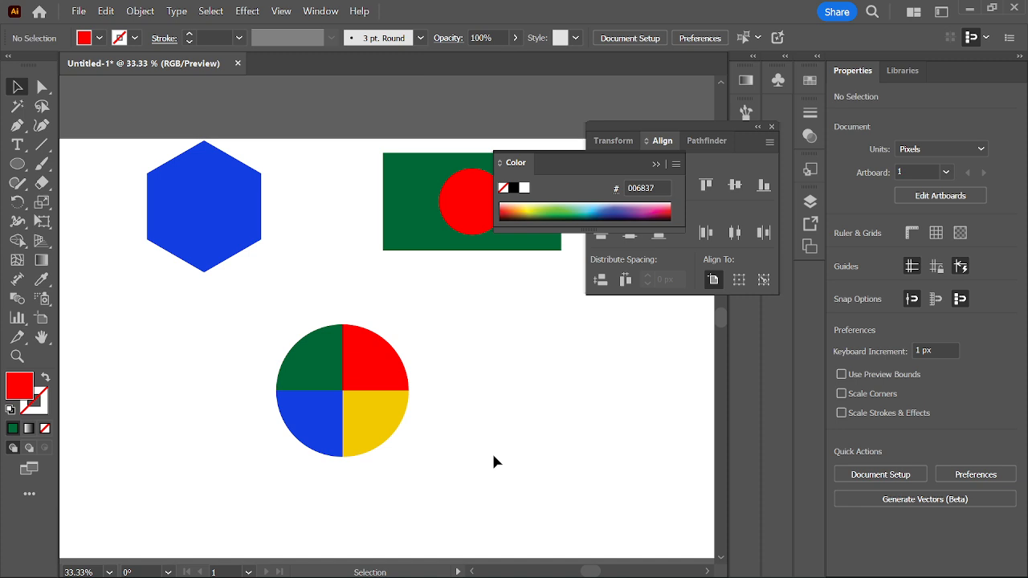
Step: Undo the return of the red and yellow quarters, redo it, and clear the selection
key("ctrl+z")
key("ctrl+z")
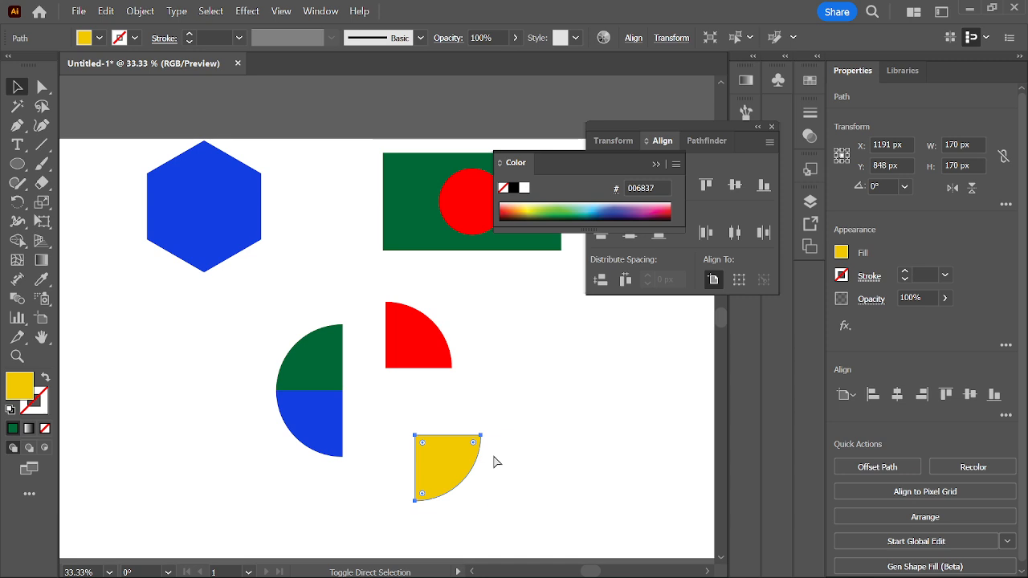
key("ctrl+shift+z")
key("ctrl+shift+z")
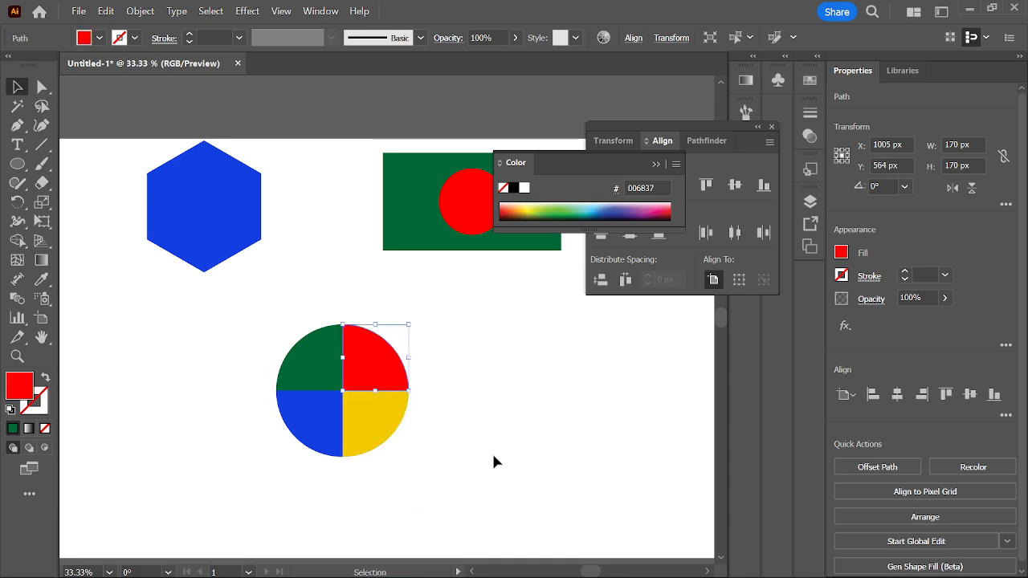
left_click(493, 449)
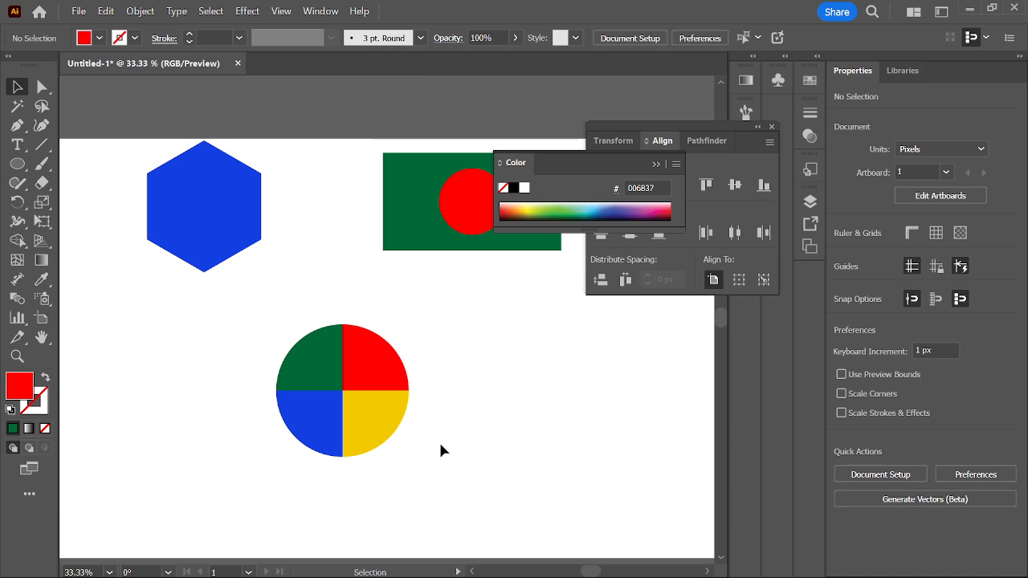
Step: Group all parts of the four-coloured circle and place the group at a reduced size between the hexagon and the flag
left_click_drag(384, 446, 437, 486)
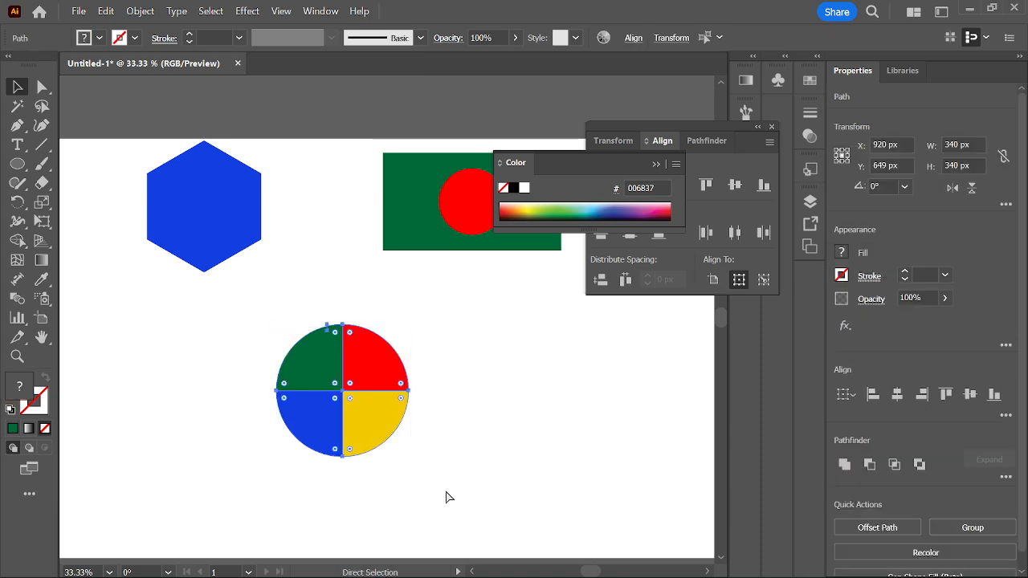
key("ctrl+g")
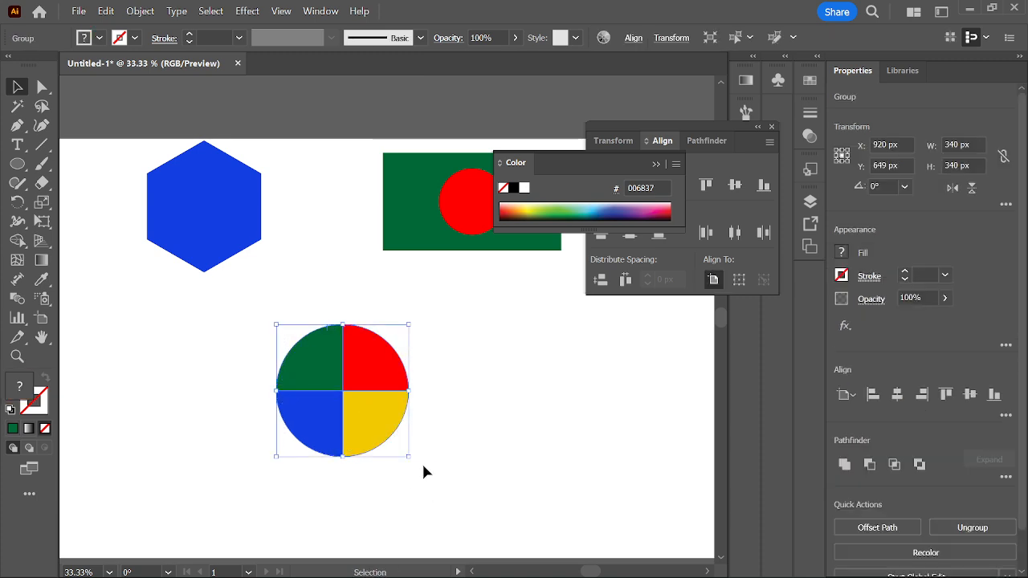
left_click(449, 415)
left_click_drag(379, 373, 349, 203)
left_click(381, 294)
scroll(383, 295, "down", 1)
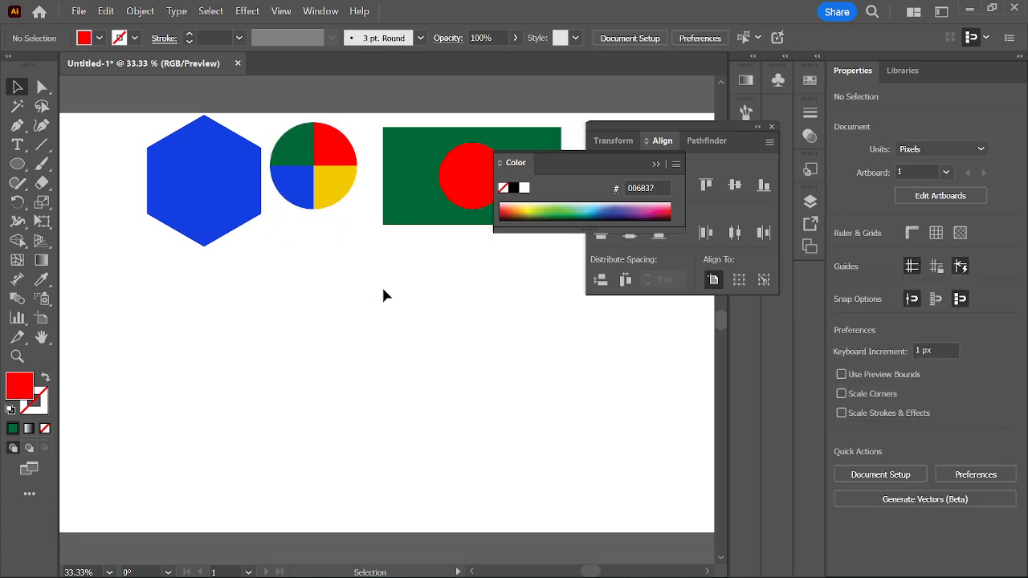
Step: Dock the floating Color and Align panel groups beside Properties and collapse them to icons
left_click_drag(613, 173, 883, 133)
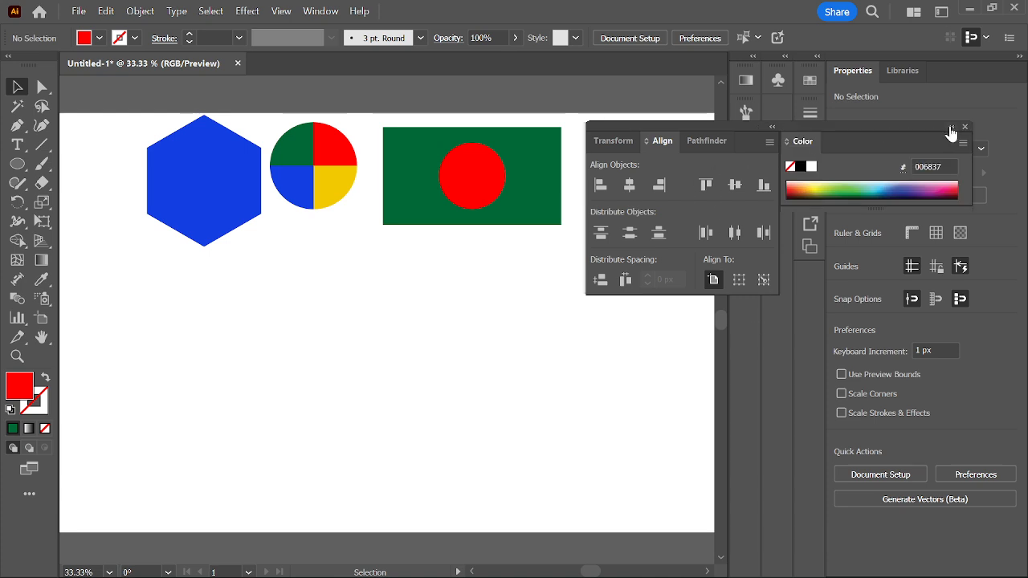
left_click(951, 129)
left_click_drag(721, 124, 790, 215)
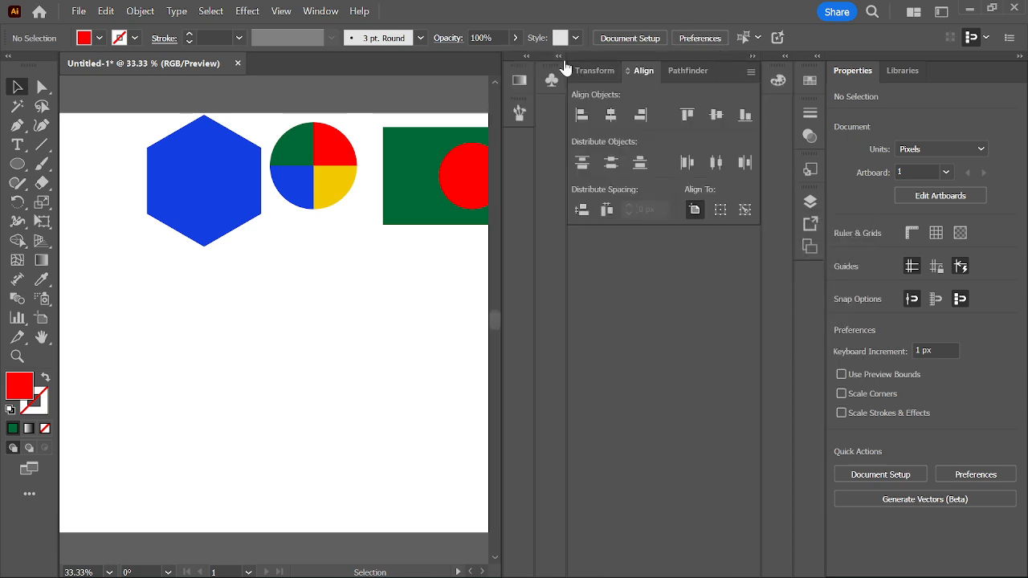
left_click(558, 56)
left_click(557, 57)
left_click(526, 57)
left_click(526, 57)
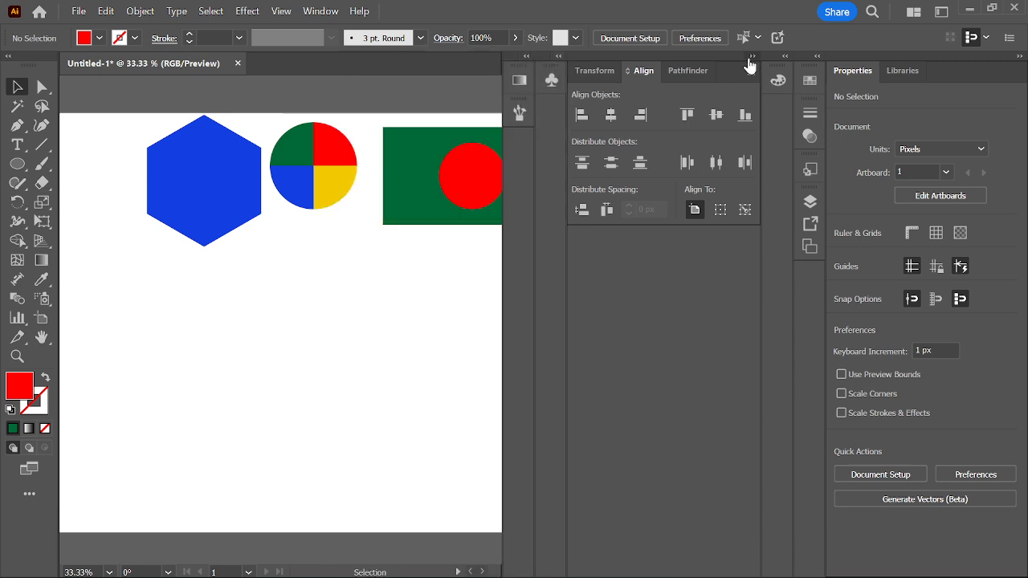
left_click(753, 57)
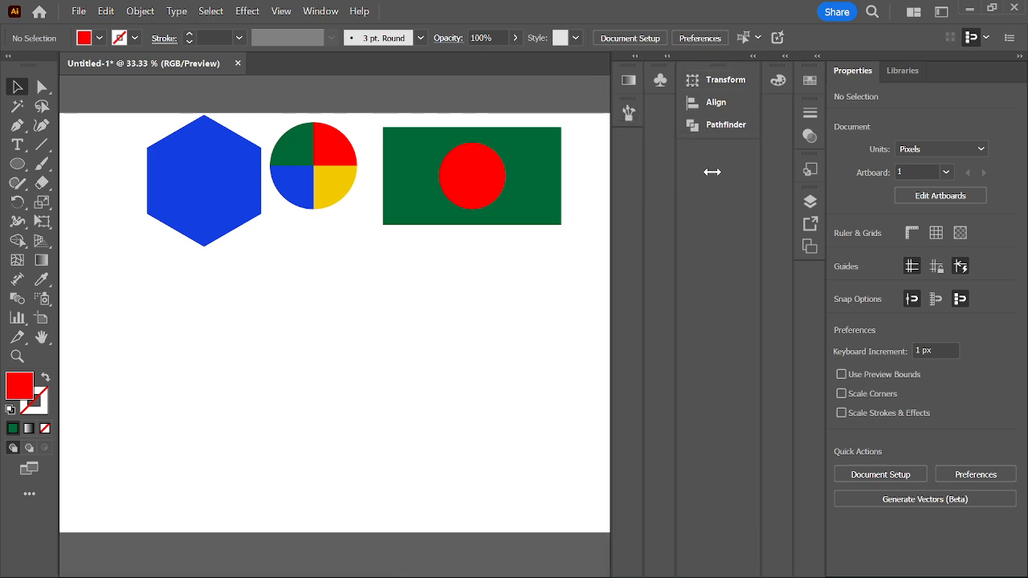
left_click_drag(675, 185, 807, 203)
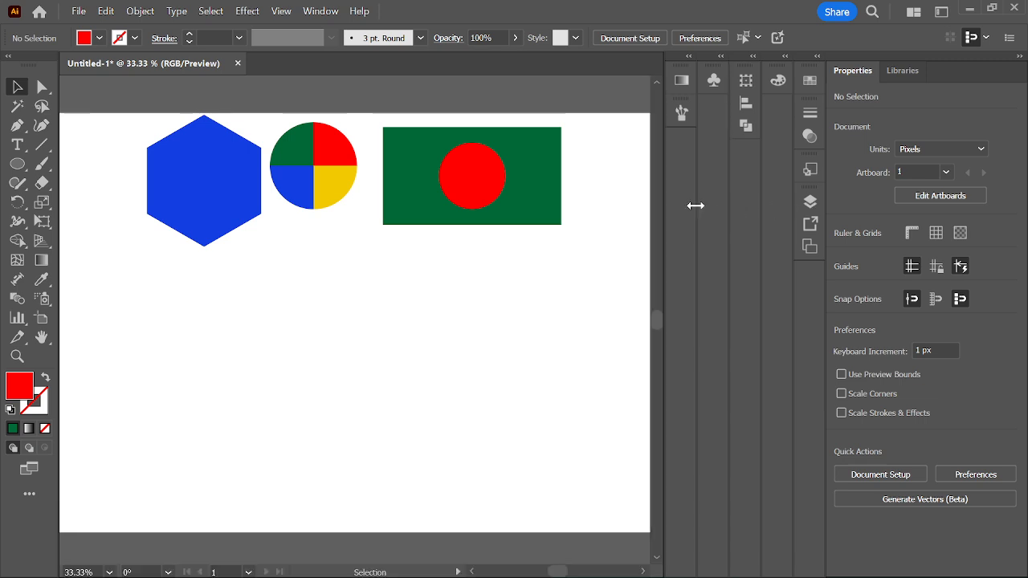
Step: Undock and close the panel groups, and reset the Essentials Classic workspace
left_click_drag(693, 213, 708, 205)
mouse_move(678, 64)
left_mouse_down()
mouse_move(761, 137)
mouse_move(674, 69)
mouse_move(682, 106)
mouse_move(673, 72)
left_mouse_up()
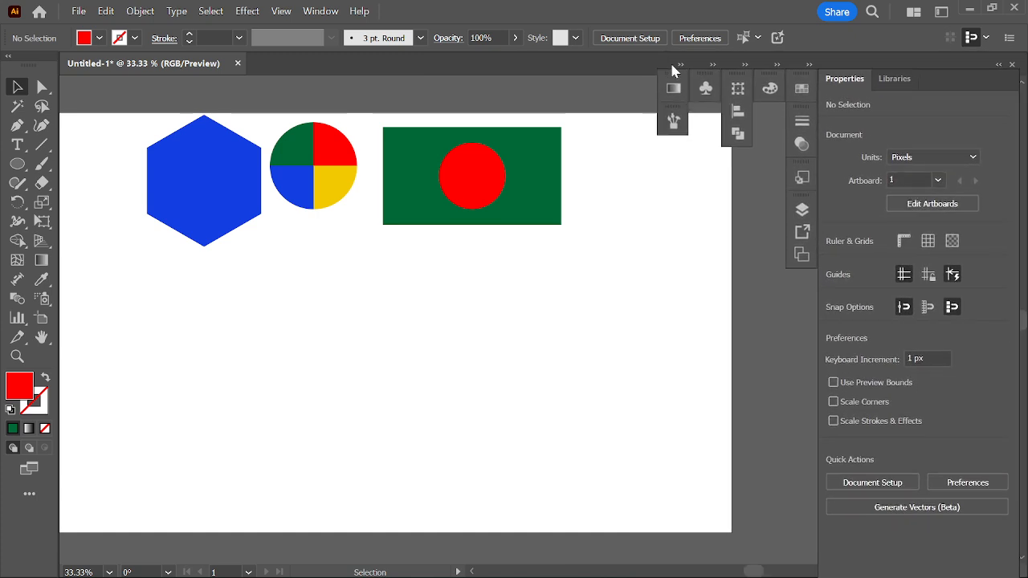
left_click(1012, 65)
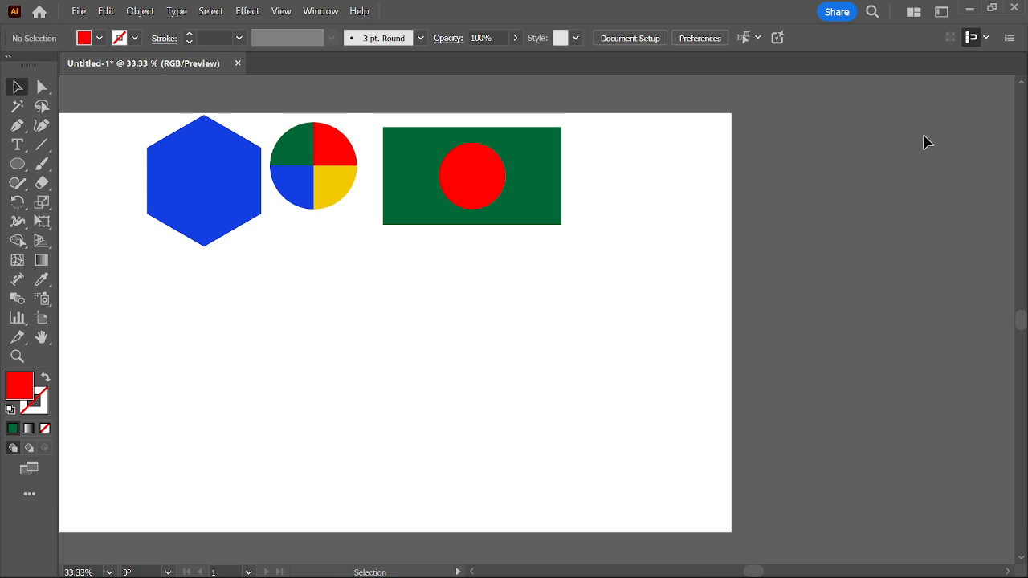
left_click(321, 11)
mouse_move(347, 106)
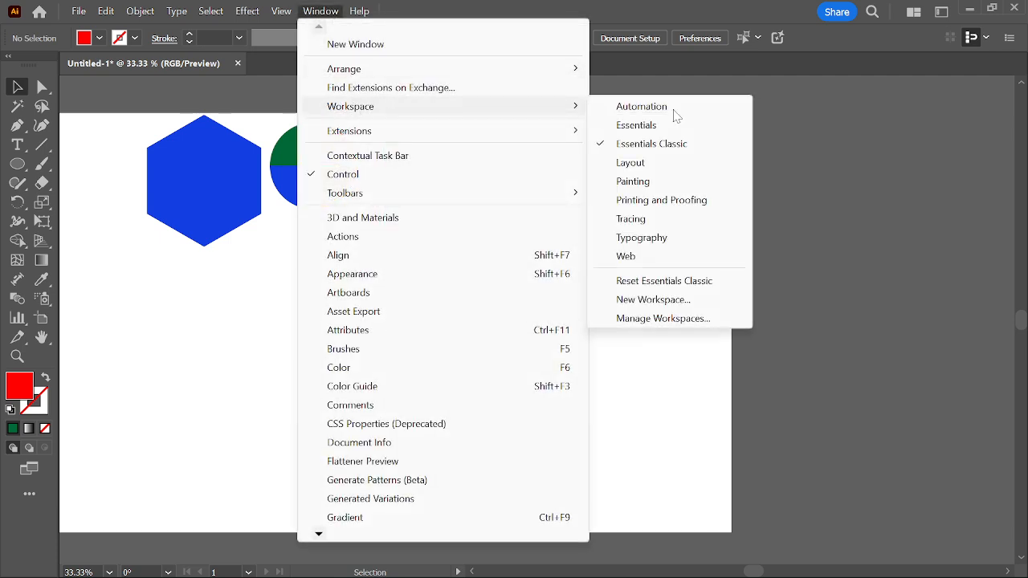
left_click(652, 281)
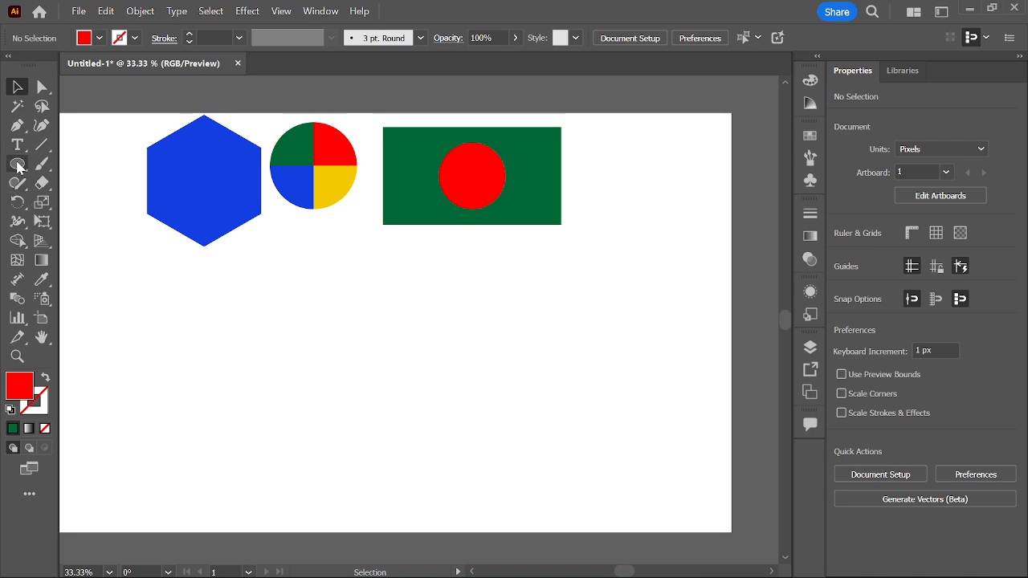
Step: Draw a red circle about 339 px in diameter, move it to beneath the four-coloured circle, and deselect it
left_click_drag(17, 166, 76, 202)
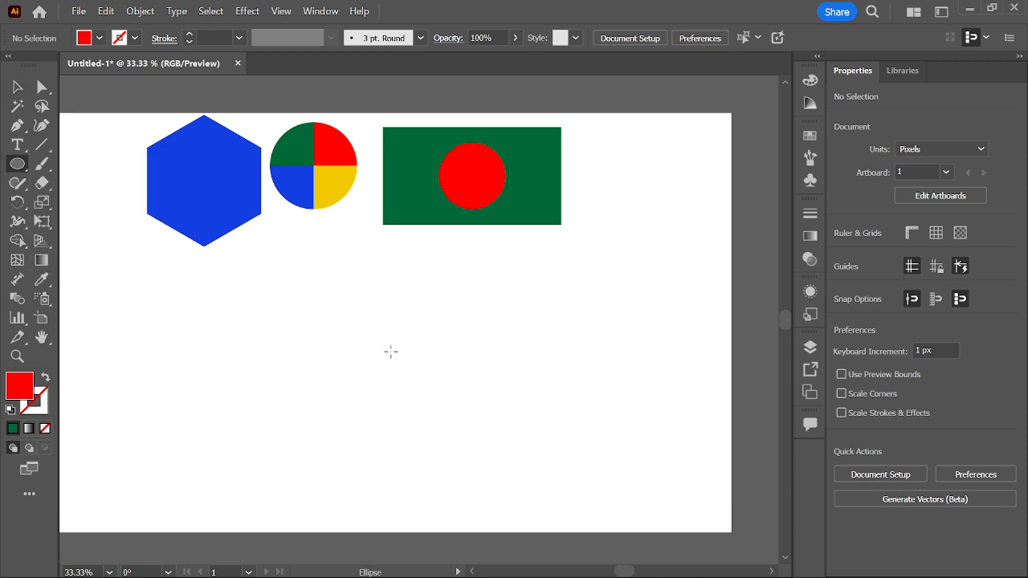
left_click_drag(371, 321, 485, 455)
left_click(18, 87)
left_click_drag(447, 427, 341, 399)
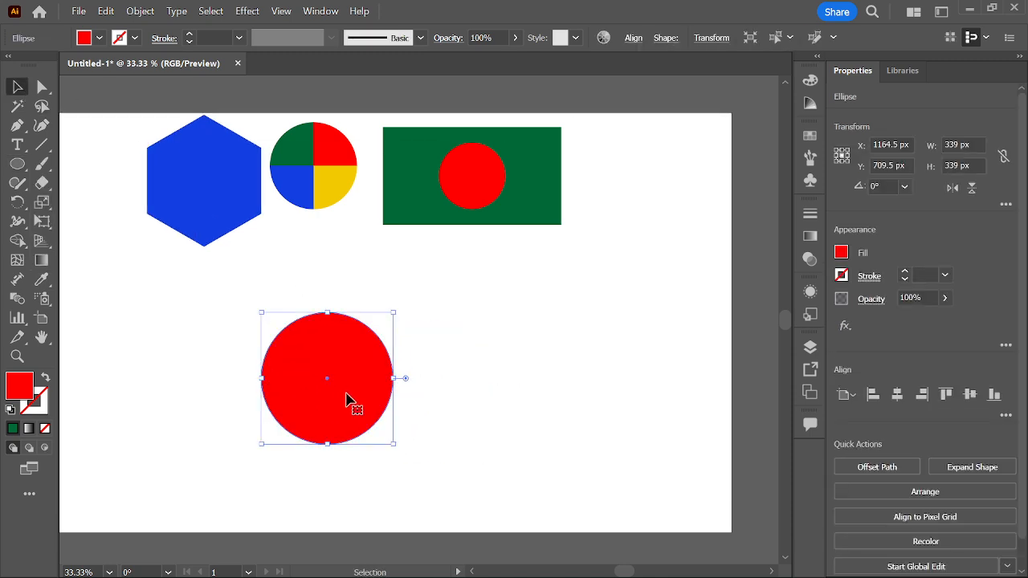
key("ctrl+shift+a")
Step: Try duplicating the large red circle to its right, and delete the copy
left_click(312, 372)
left_click_drag(328, 373, 523, 371)
left_click(605, 379)
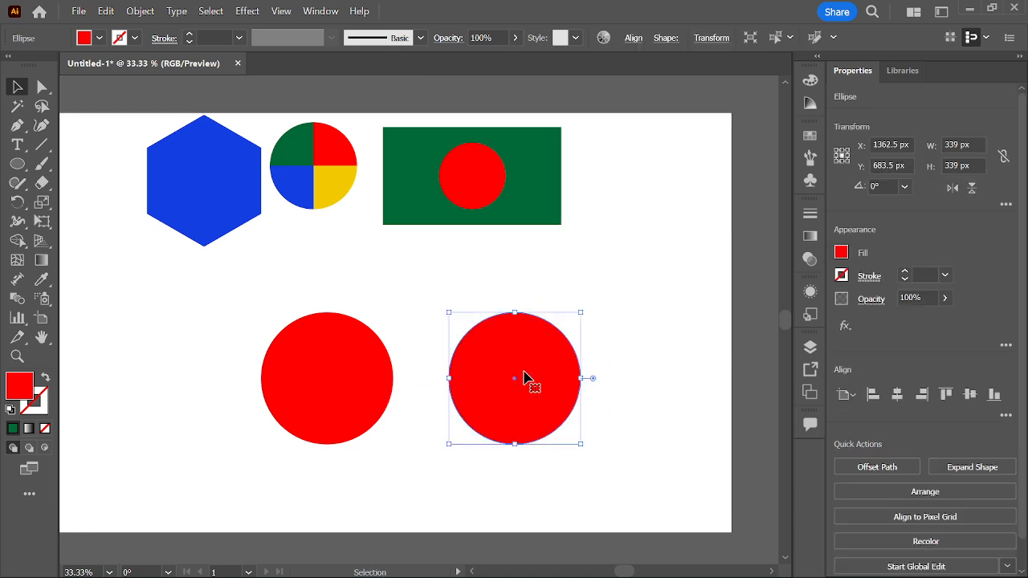
key("Delete")
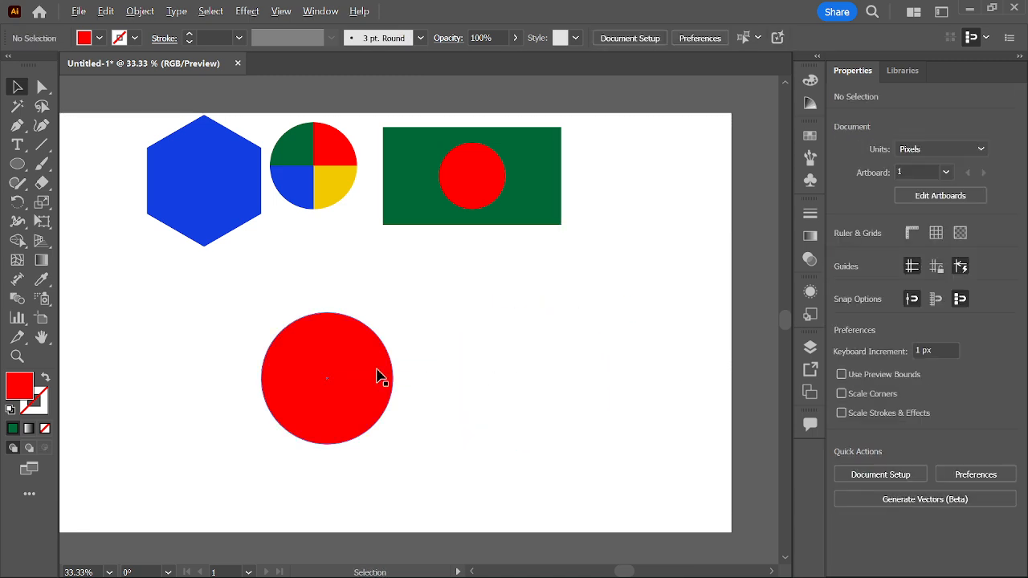
Step: Duplicate the large red circle and overlap the copy with the original, spanning about 529 px in total
left_click_drag(363, 377, 652, 334)
left_click_drag(499, 411, 434, 385)
left_click(601, 394)
Step: Remove the outer parts of the two overlapping circles with Shape Builder, keeping only their leaf-shaped intersection
left_click_drag(260, 308, 523, 449)
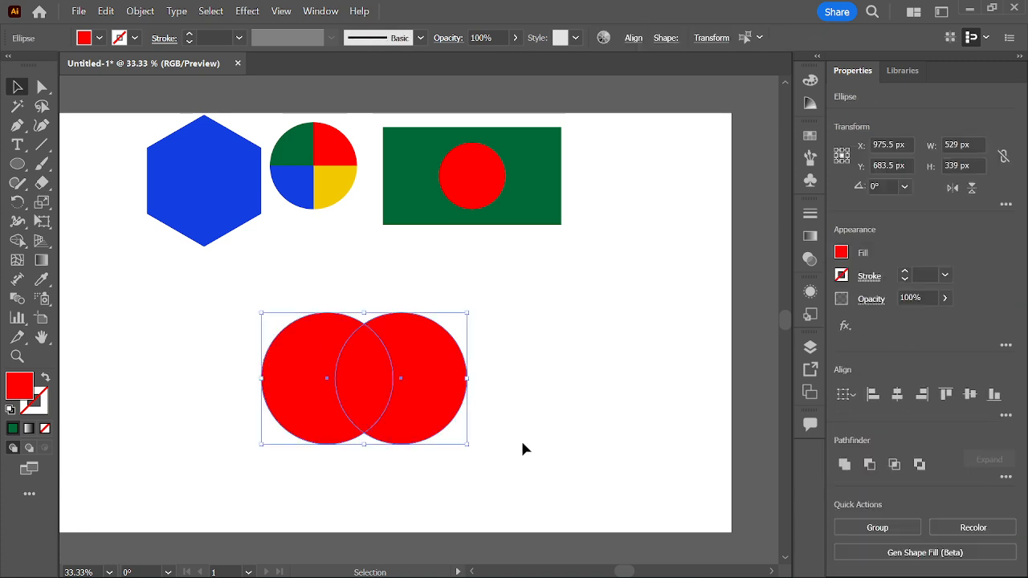
left_click(16, 241)
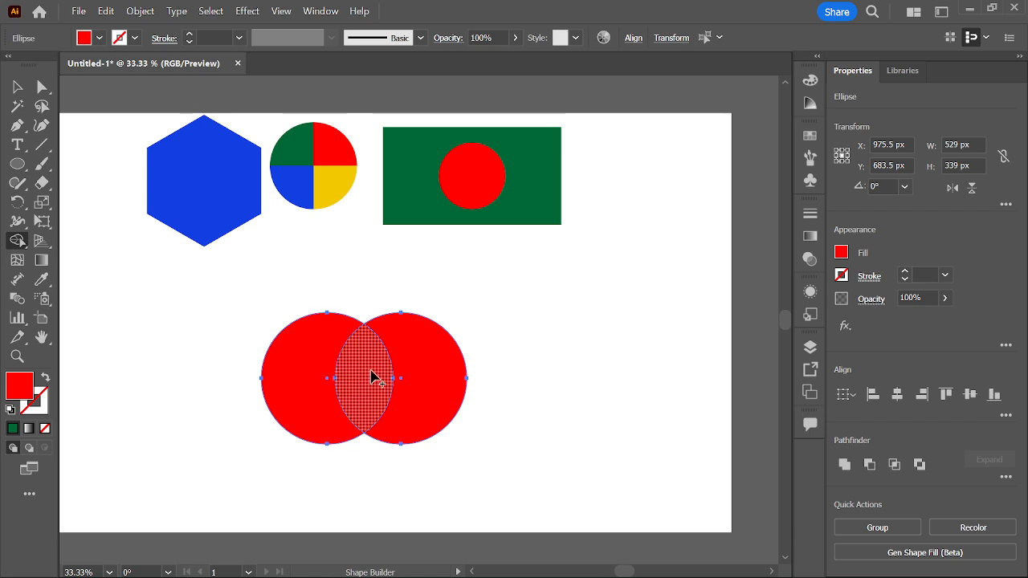
left_click(444, 387, "alt")
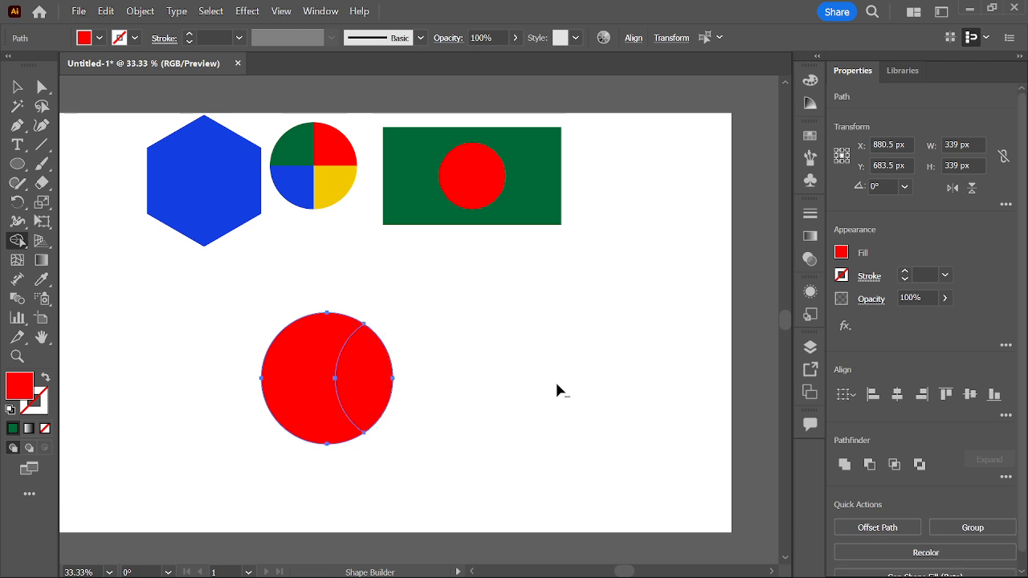
left_click_drag(185, 381, 183, 381, "alt")
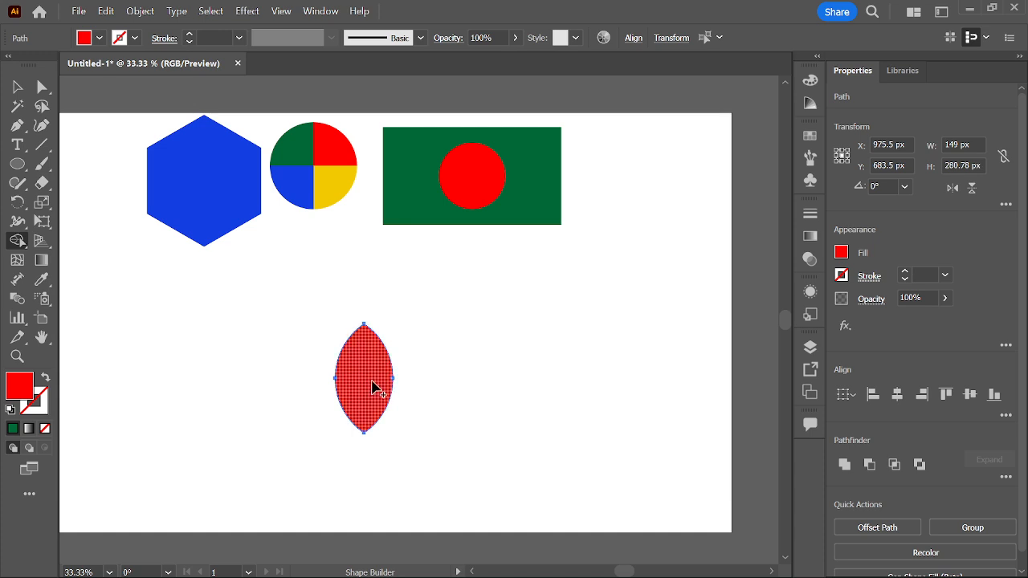
Step: Move the leaf shape straight up beneath the four-coloured circle and the flag, and fill it with green
left_click(20, 88)
left_click_drag(350, 371, 350, 306)
left_click(100, 38)
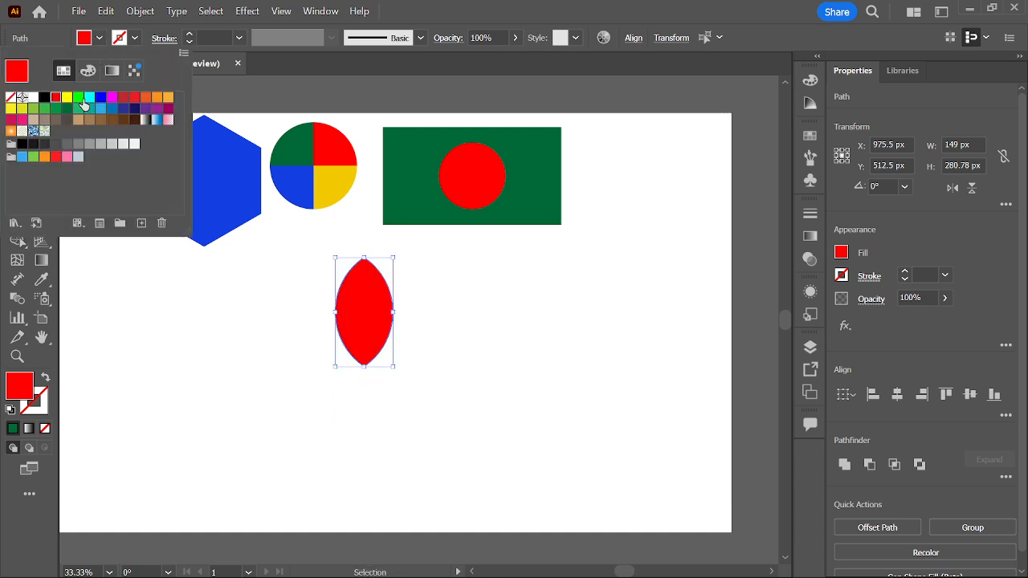
left_click(55, 115)
left_click(436, 338)
Step: Make several trial copies of the green leaf and tilt one to the left against the original
left_click_drag(371, 311, 515, 337, "alt")
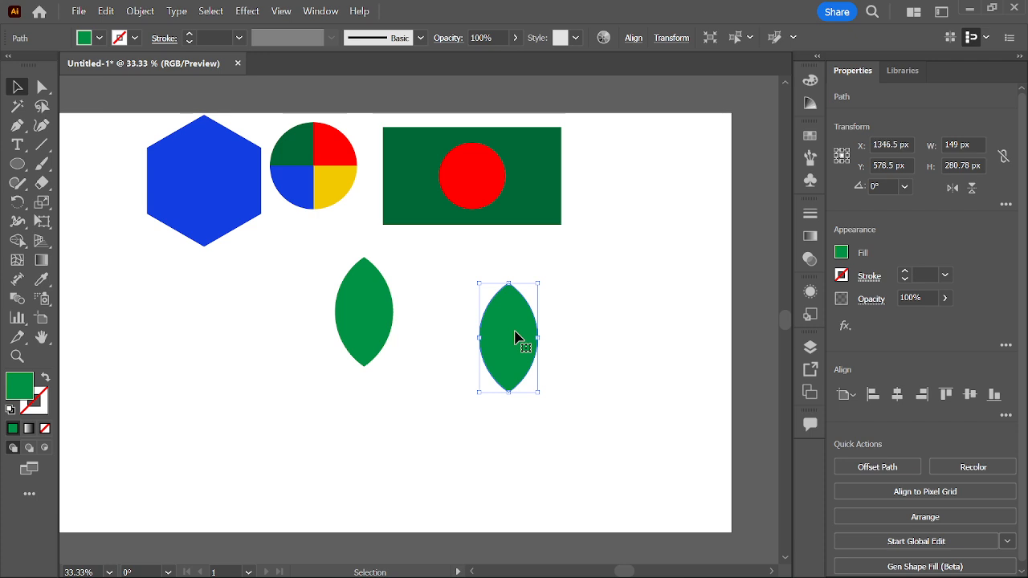
key("Delete")
left_click(361, 314)
left_click_drag(364, 305, 641, 303, "alt")
left_click_drag(491, 326, 289, 351, "alt")
left_click(346, 386)
left_click(327, 366)
left_click_drag(344, 388, 380, 358)
Step: Place another leaf copy to the right of the original, tilted to about 327°, and delete it
left_click_drag(506, 350, 438, 336)
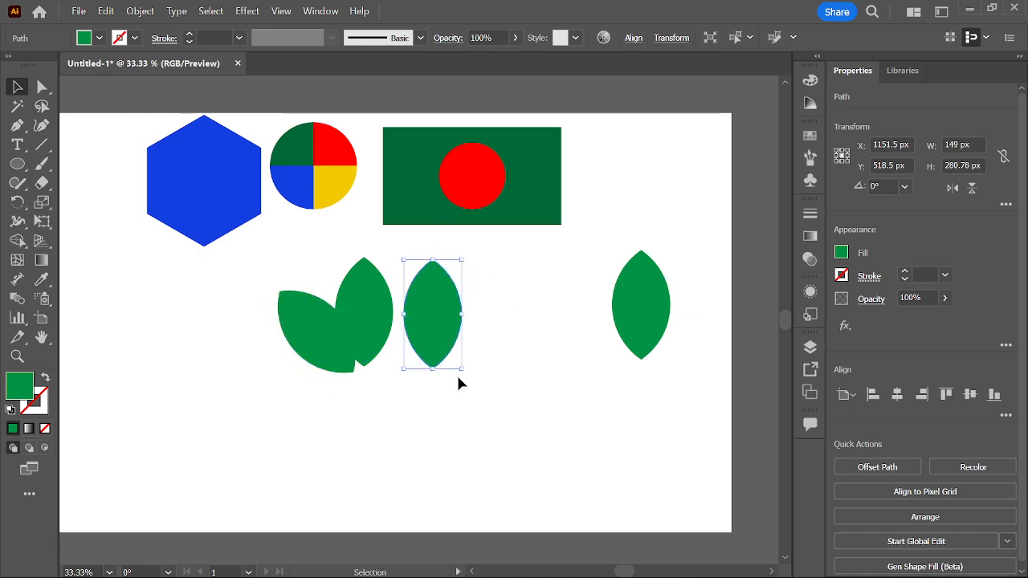
left_click_drag(464, 375, 427, 383)
left_click_drag(439, 320, 418, 348)
left_click(469, 403)
left_click(425, 312)
key("Delete")
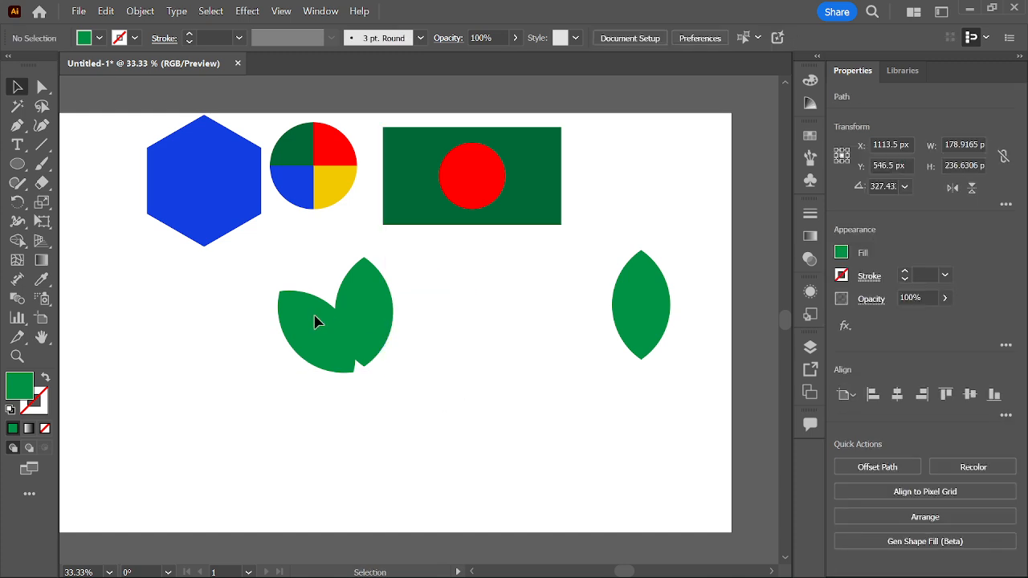
Step: Delete the left-tilted leaf copy and the upright copy on the far right
left_click(327, 328)
key("Delete")
left_click(643, 310)
key("Delete")
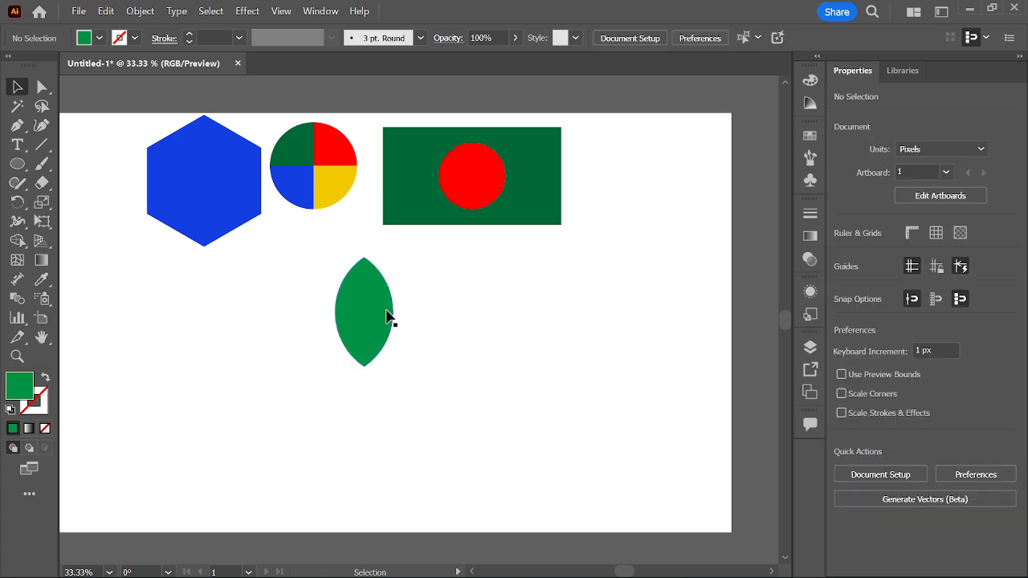
Step: Undo the recent deletions of the leaf copies
key("ctrl+z")
key("ctrl+z")
key("ctrl+z")
key("ctrl+z")
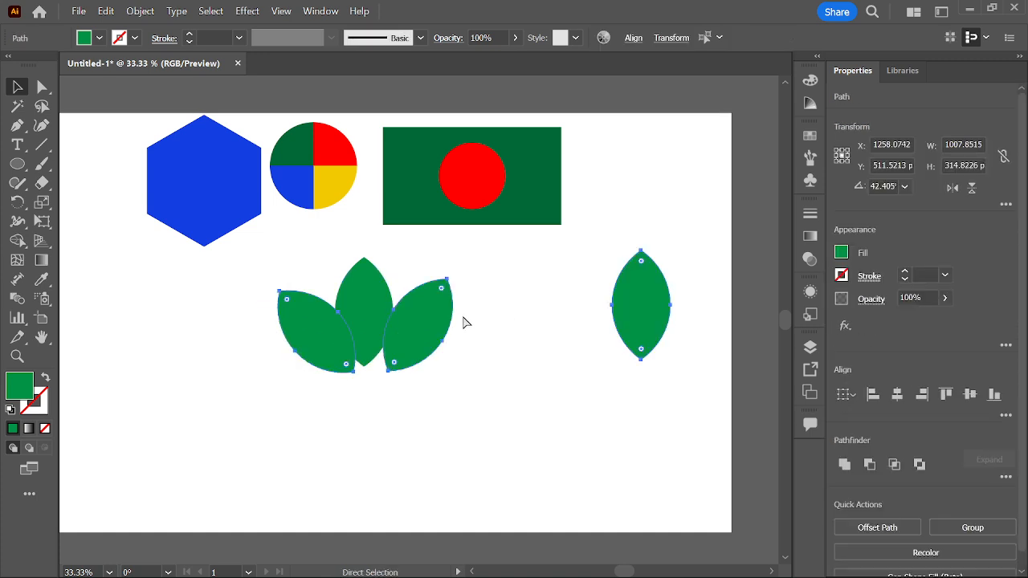
Step: Select all the leaves beneath the flag and circle, including the original and the far-right copy, and delete them
left_click(492, 367)
left_click_drag(257, 355, 695, 360)
key("Delete")
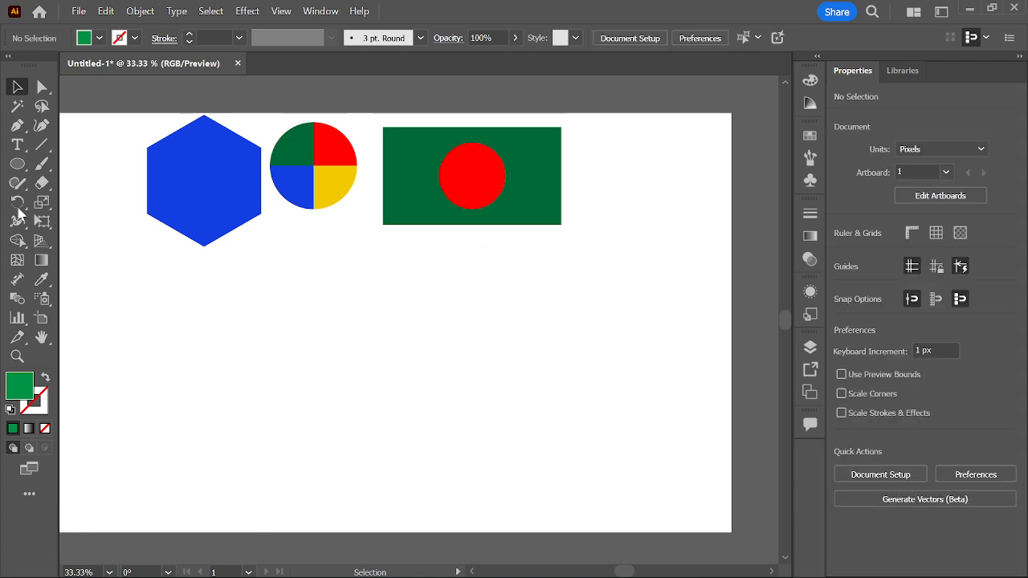
Step: Draw a green circle about 328 px wide below the other shapes and duplicate it to the right so the two overlap
left_click(17, 164)
left_click_drag(297, 332, 363, 395)
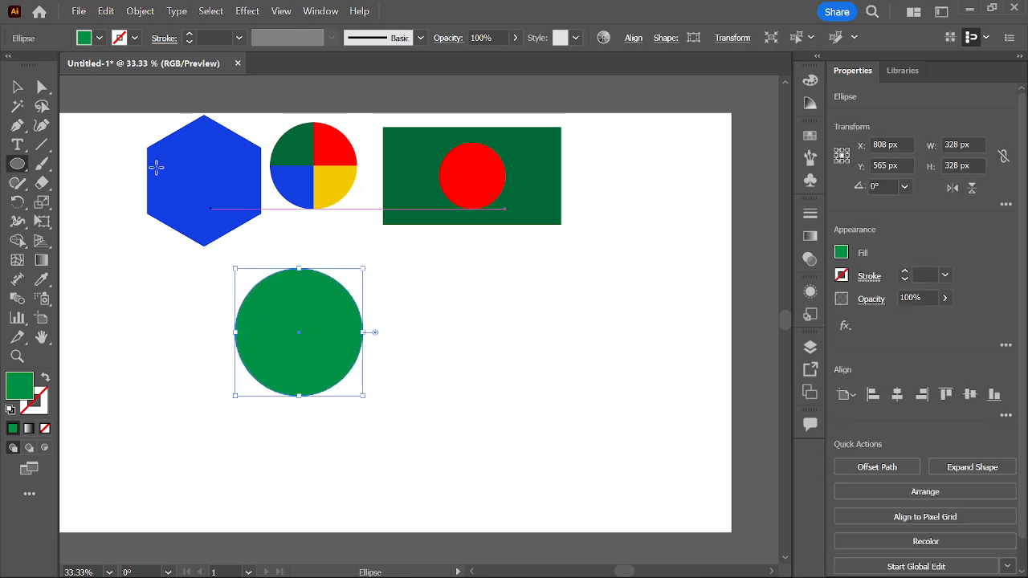
left_click(17, 87)
mouse_move(282, 355)
left_mouse_down()
mouse_move(324, 378)
mouse_move(294, 360)
left_mouse_up()
left_click(392, 434)
left_click_drag(316, 363, 396, 372)
left_click(520, 406)
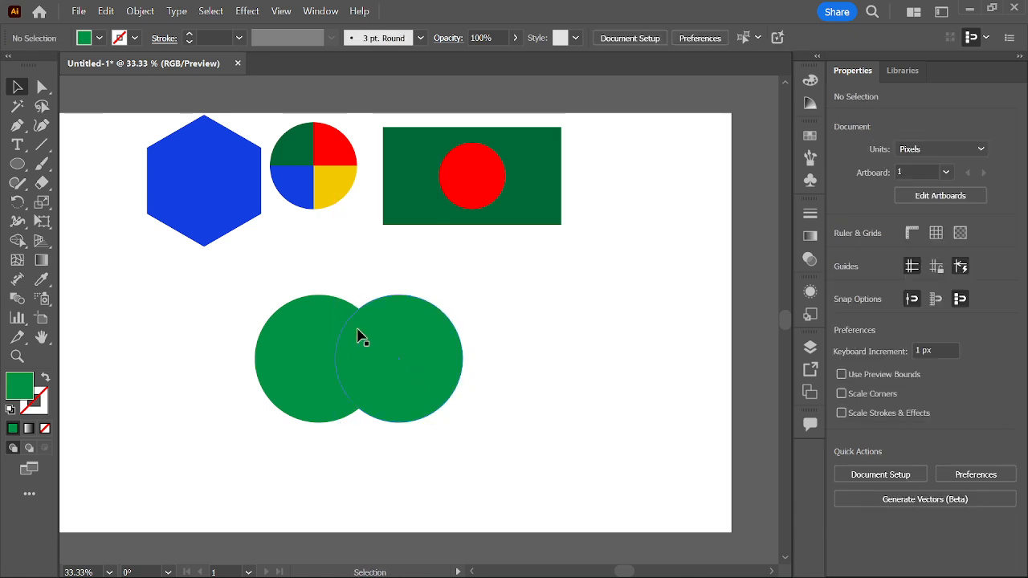
Step: Select both circles and remove their outer parts with the Shape Builder tool, keeping only the leaf-shaped overlap
left_click(280, 351)
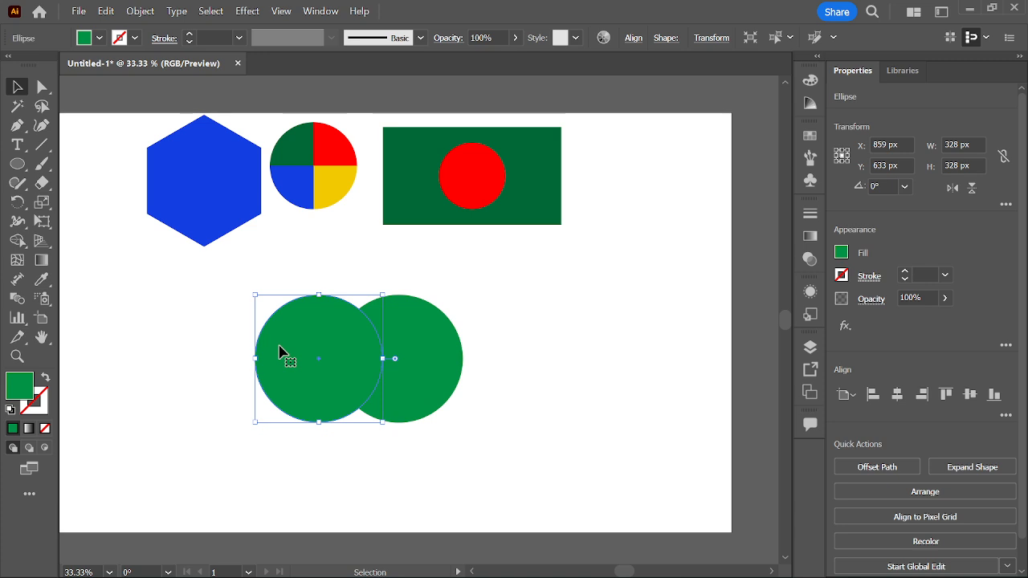
key("ctrl+h")
left_click_drag(443, 444, 222, 295)
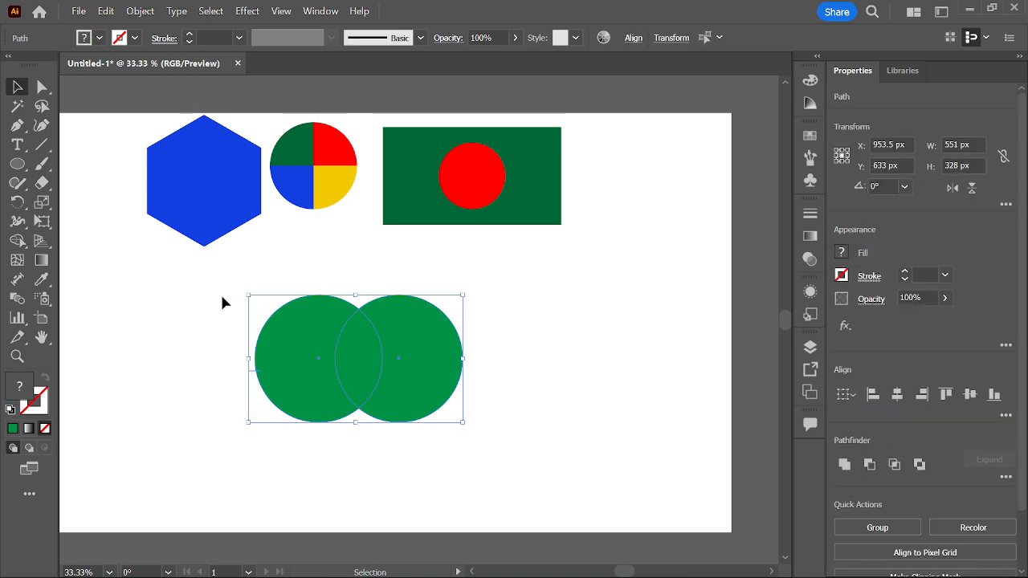
left_click(18, 241)
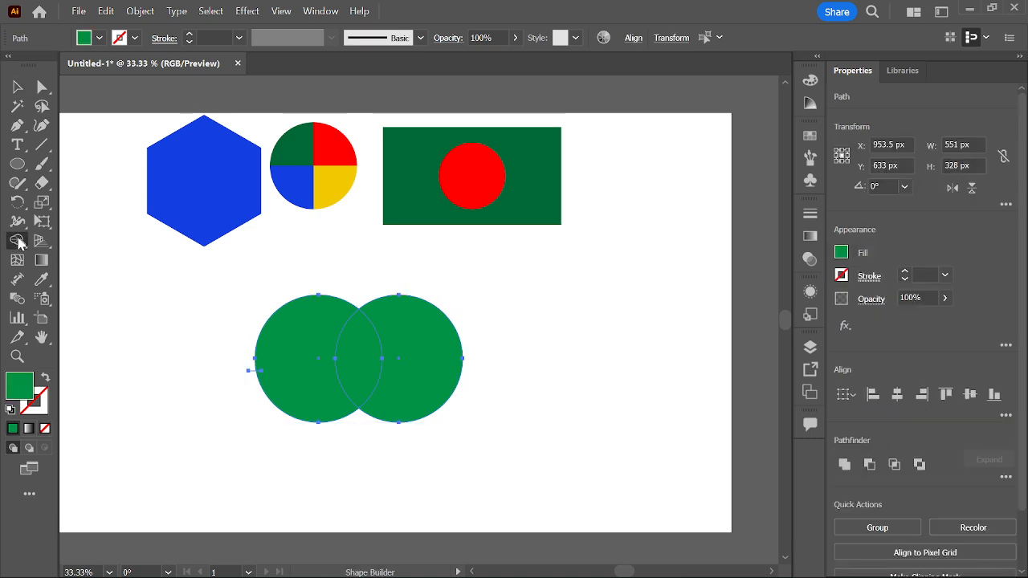
left_click(283, 344, "alt")
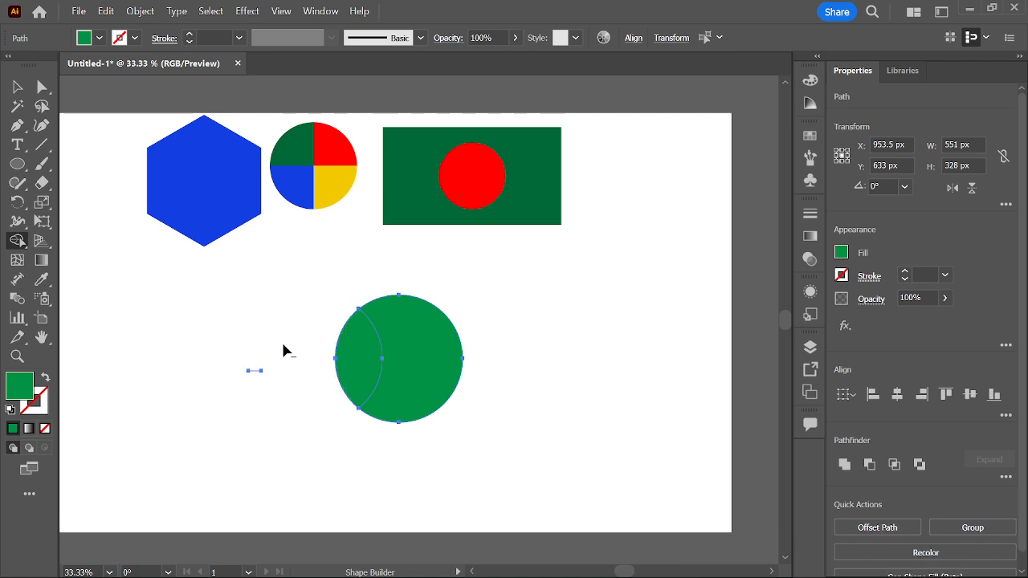
left_click(434, 363, "alt")
key("v")
Step: Delete the small stray path to the left of the leaf
left_click(138, 269)
left_click_drag(197, 338, 276, 417)
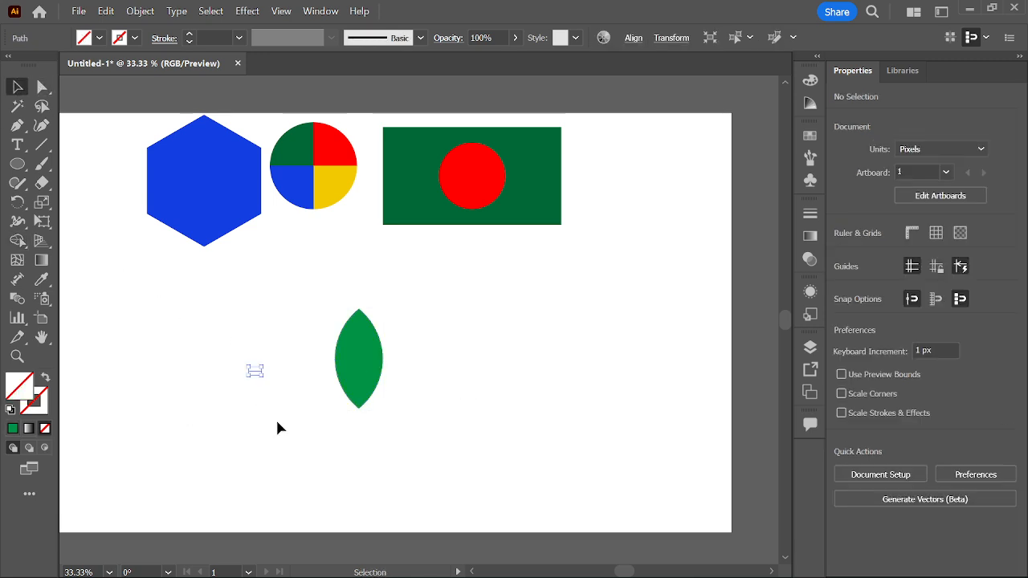
key("Delete")
Step: Scale the leaf down to about 87 by 182 px and place it below the gap between the four-coloured circle and the flag
left_click_drag(356, 367, 286, 341)
key("ctrl+z")
left_click_drag(367, 368, 370, 339)
left_click_drag(384, 375, 362, 344)
left_click(395, 372)
left_click(374, 335)
left_click(349, 316)
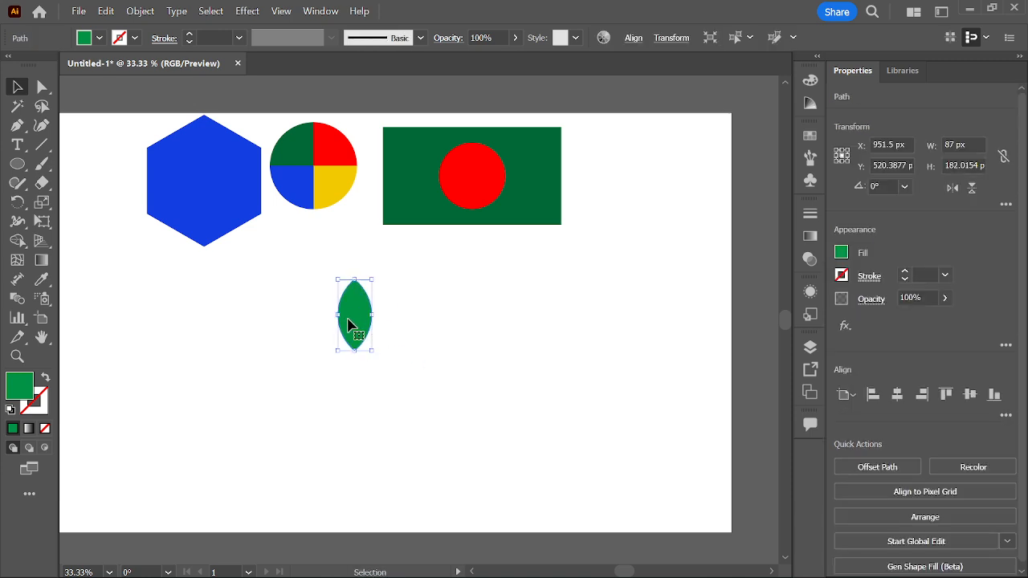
Step: Create a copy of the leaf rotated by 36° with the Rotate tool, using a pivot just below the leaf's lower tip
left_click(16, 205)
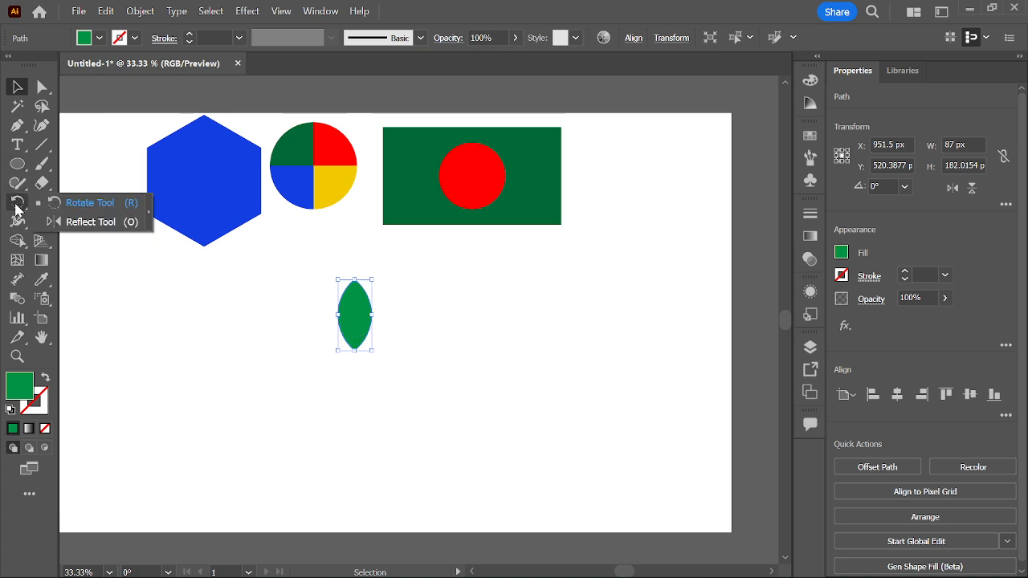
left_click(71, 207)
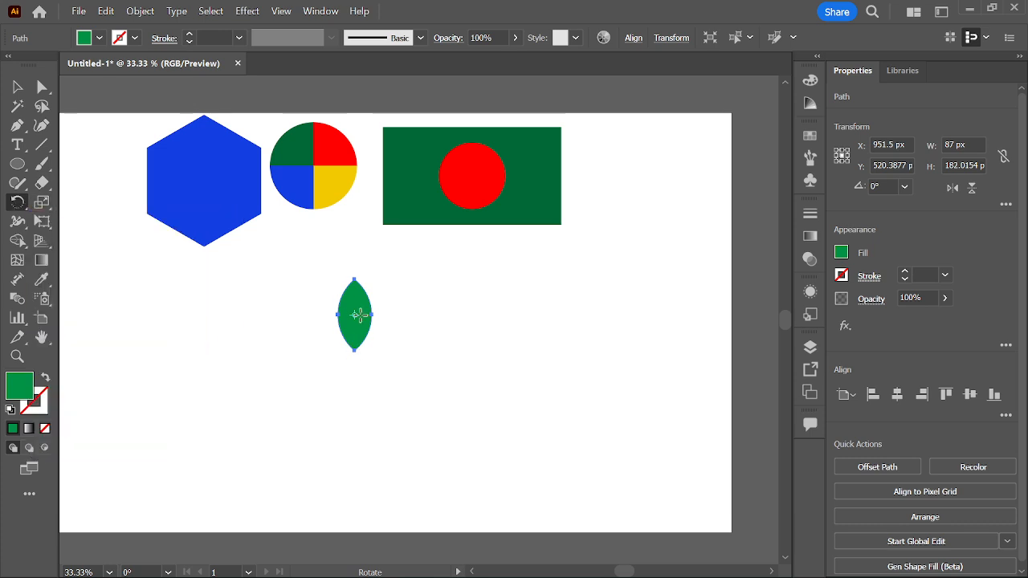
scroll(357, 316, "up", 5)
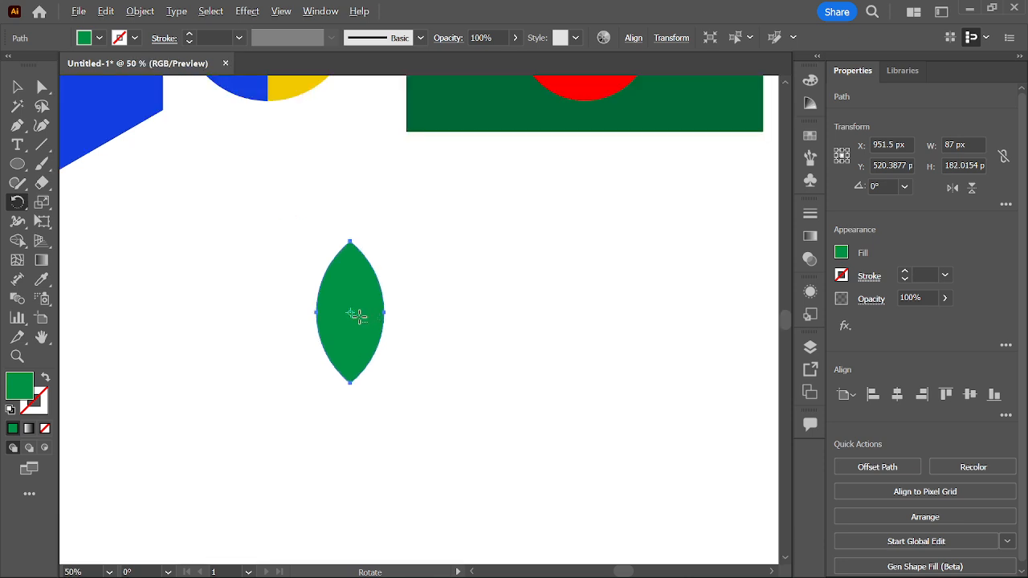
scroll(334, 304, "down", 3)
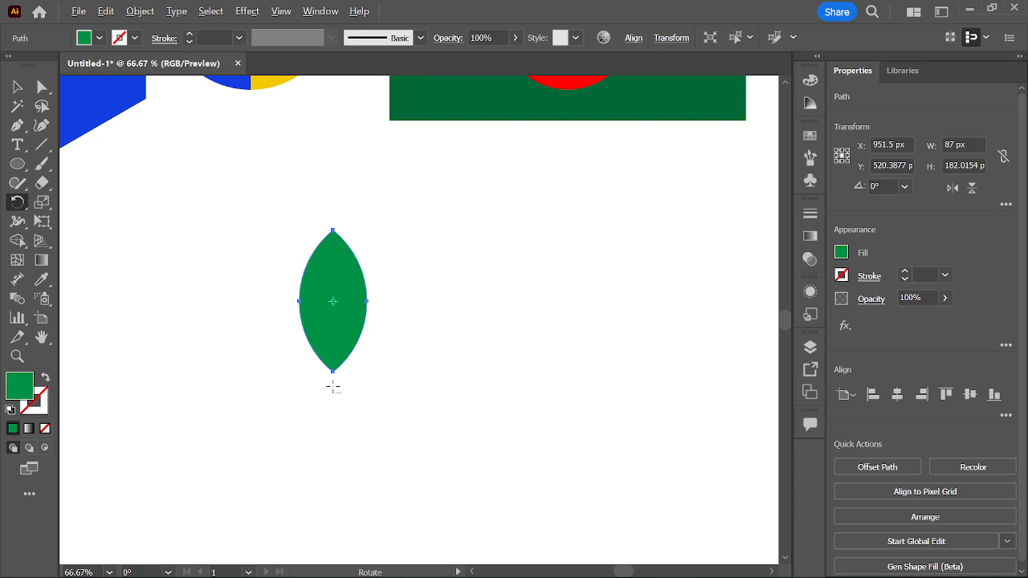
left_click(333, 386, "alt")
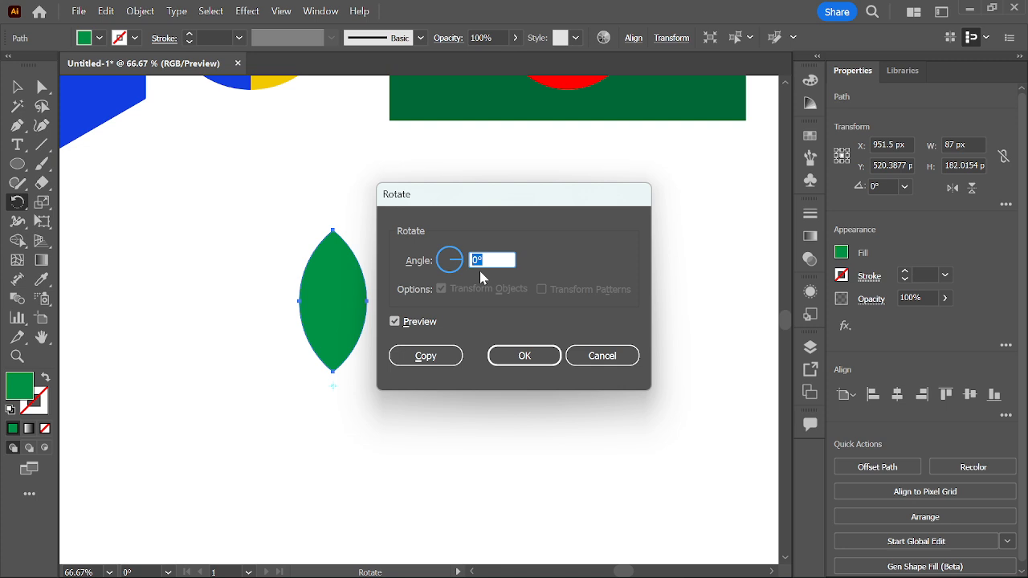
type("3")
type("6")
left_click(401, 323)
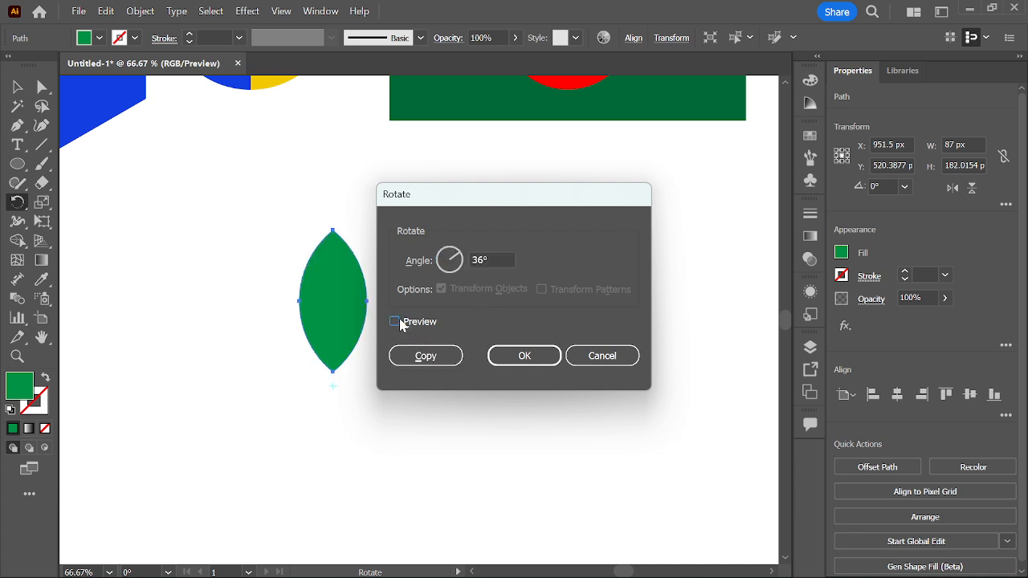
left_click(394, 322)
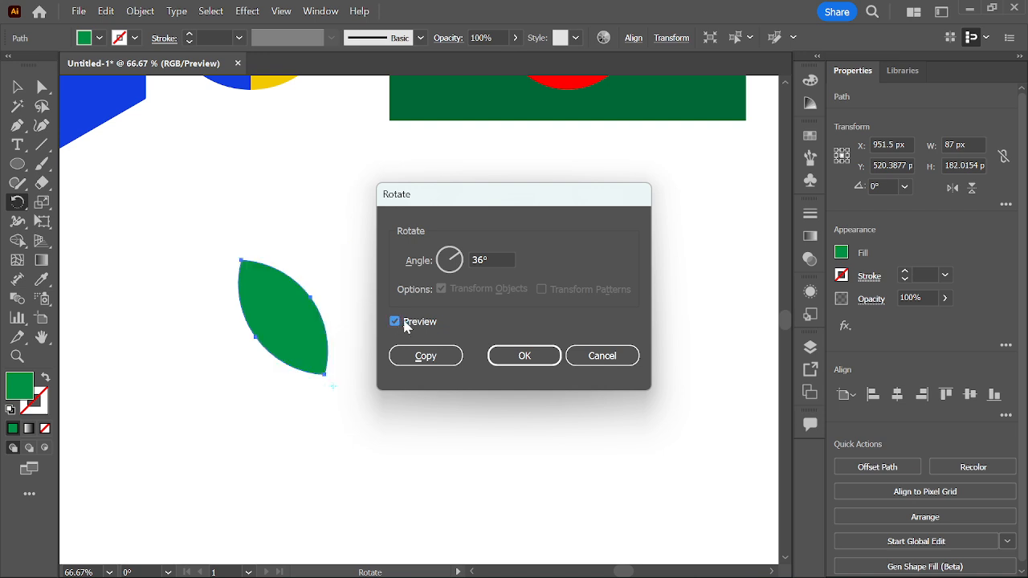
left_click(426, 359)
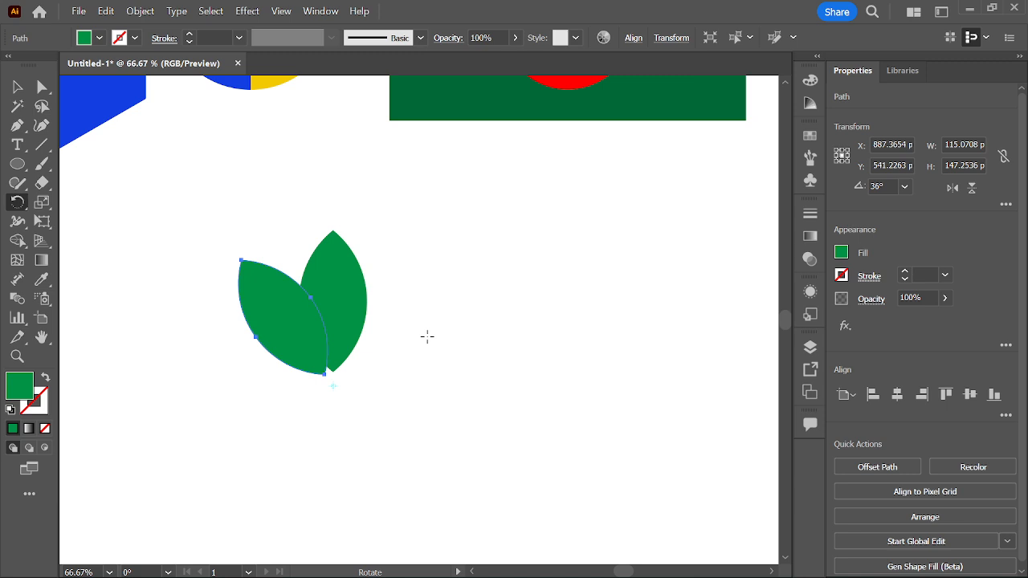
Step: Repeat the rotated copy eight times to complete a ten-petal flower, and deselect it
key("v")
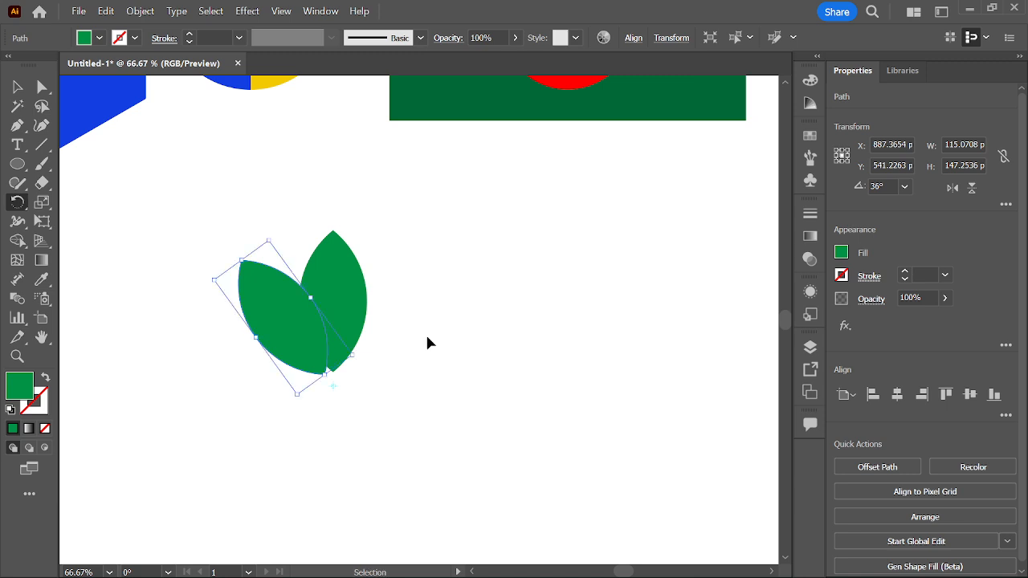
key("ctrl+d")
key("ctrl+d")
key("ctrl+d")
key("ctrl+d")
key("ctrl+d")
key("ctrl+d")
key("ctrl+d")
key("ctrl+d")
key("r")
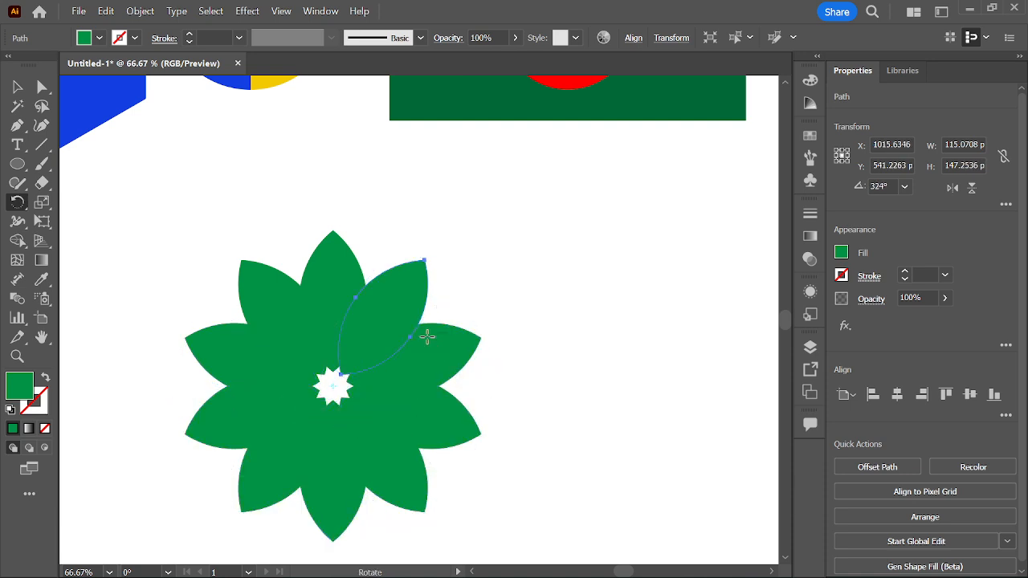
left_click(14, 84)
left_click(78, 156)
key("ctrl+minus")
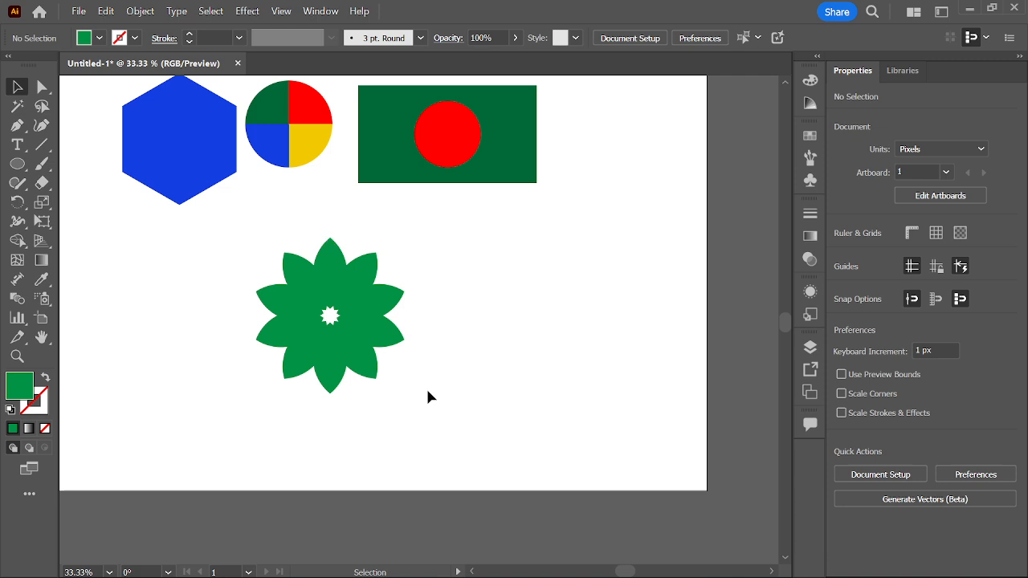
Step: Fill the petal just clockwise of the flower's top petal with RGB Cyan
left_click(363, 286)
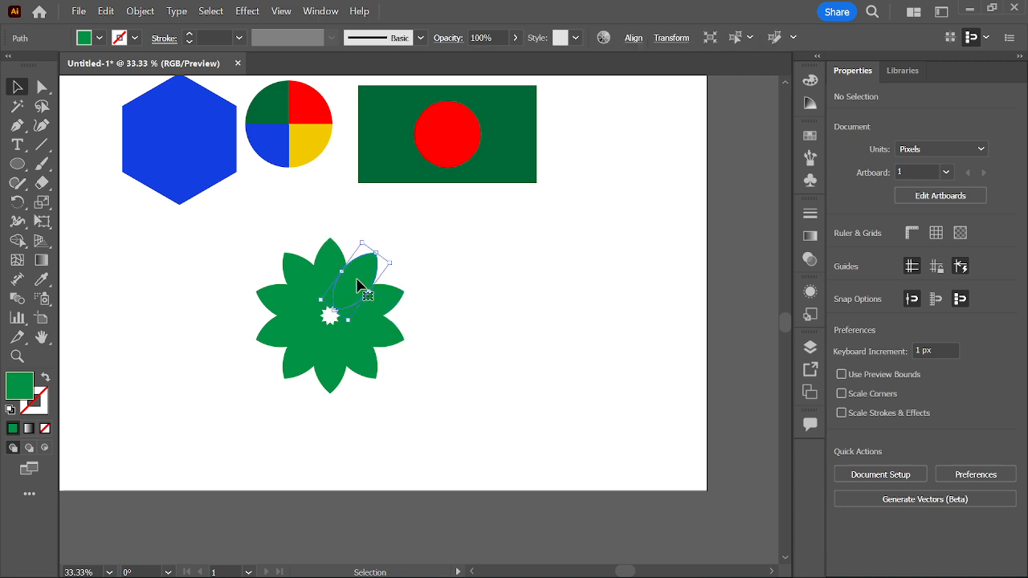
left_click(420, 343)
left_click(360, 295)
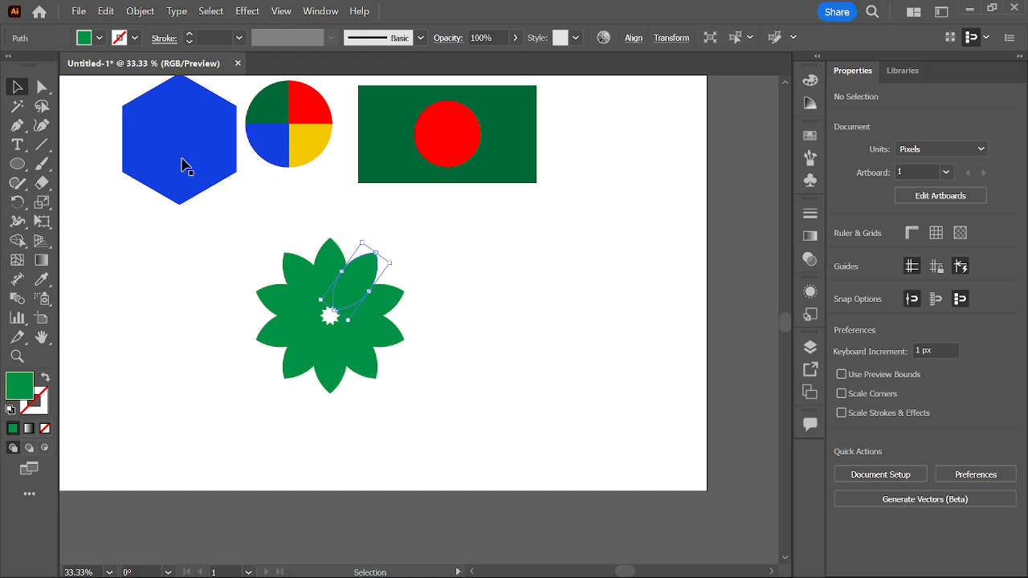
left_click(99, 38)
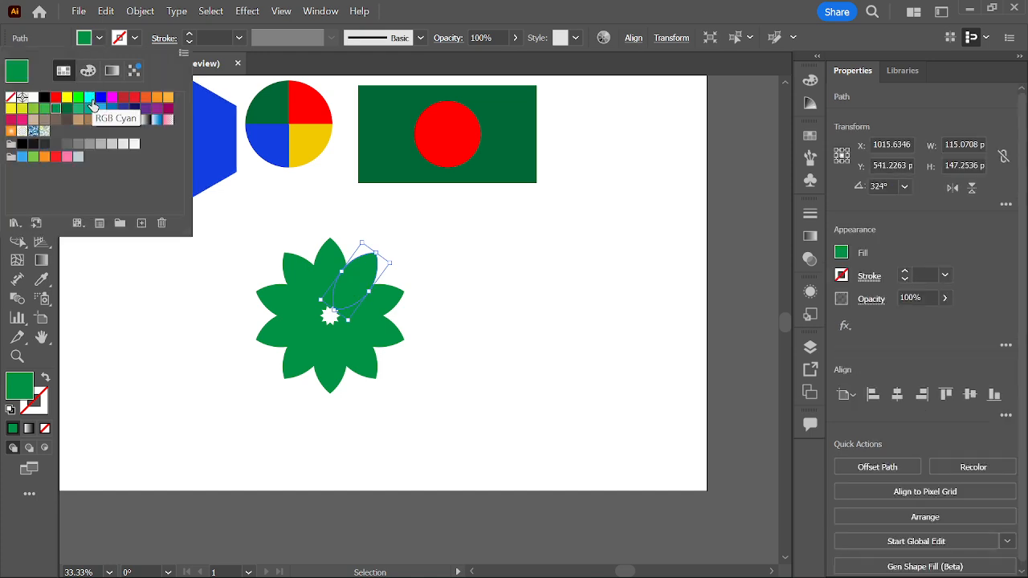
left_click(92, 105)
left_click(247, 362)
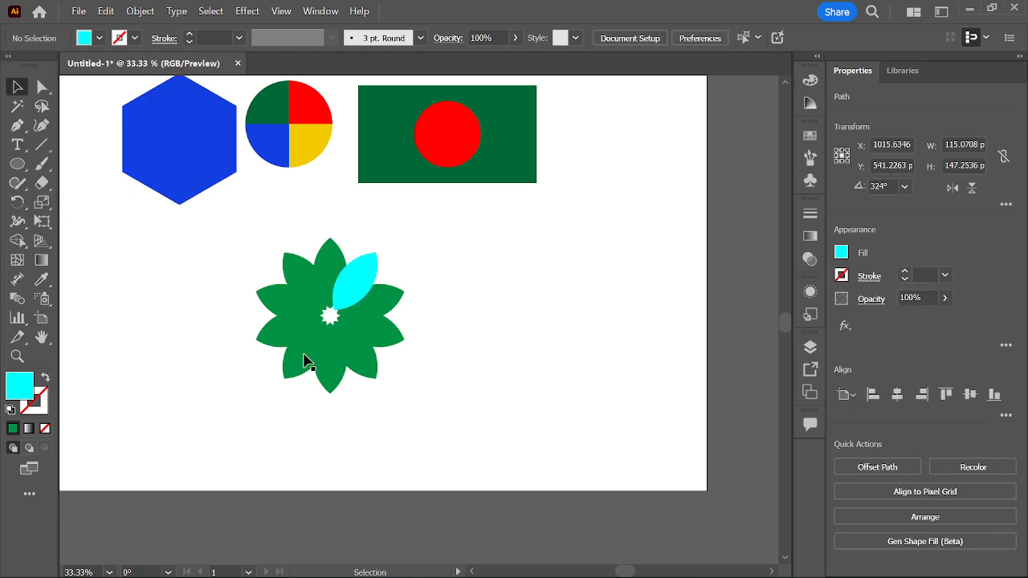
Step: Fill the next two petals clockwise from the cyan one with medium blue and dark red
left_click(386, 309)
left_click(99, 38)
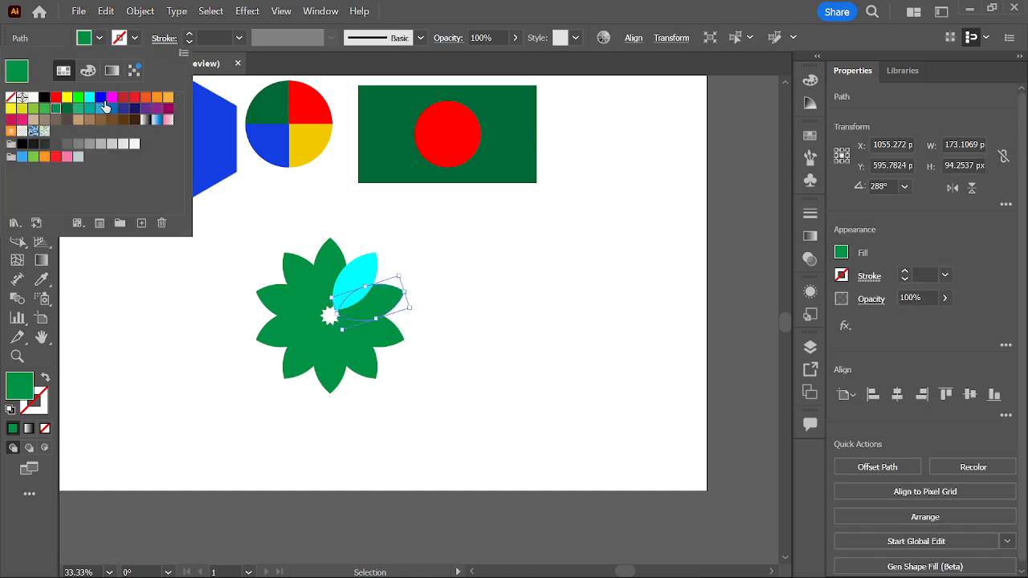
left_click(115, 115)
left_click(187, 298)
left_click(394, 342)
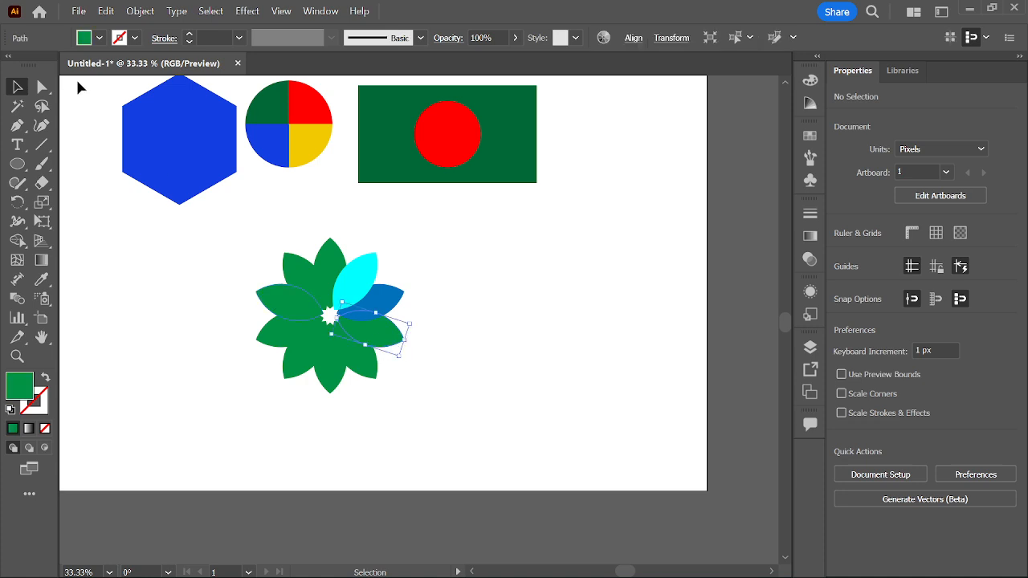
left_click(99, 37)
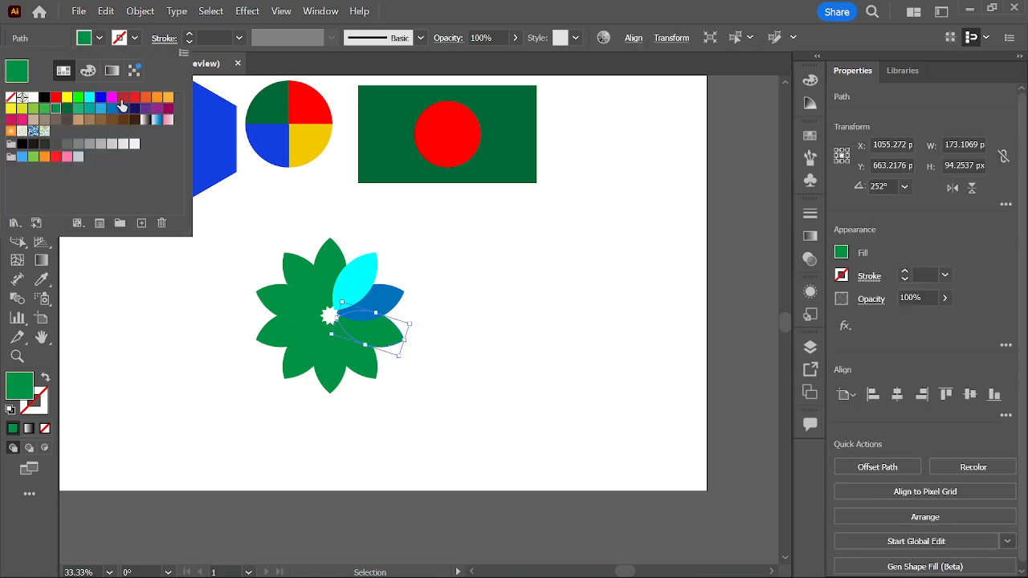
left_click(120, 106)
left_click(221, 331)
Step: Fill the lower-right petal below the dark red one with pure blue
left_click(353, 357)
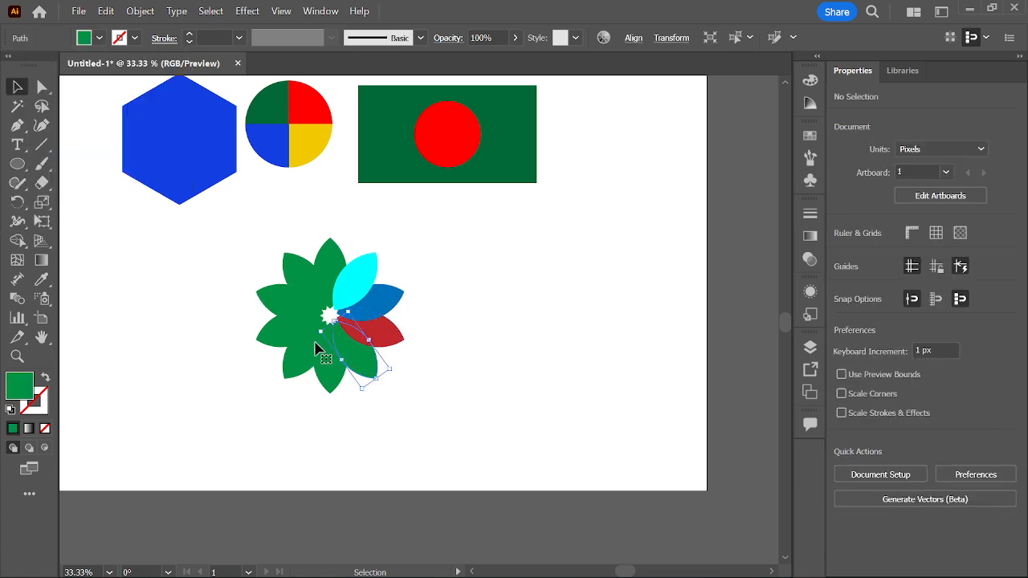
left_click(98, 38)
left_click(97, 106)
left_click(152, 298)
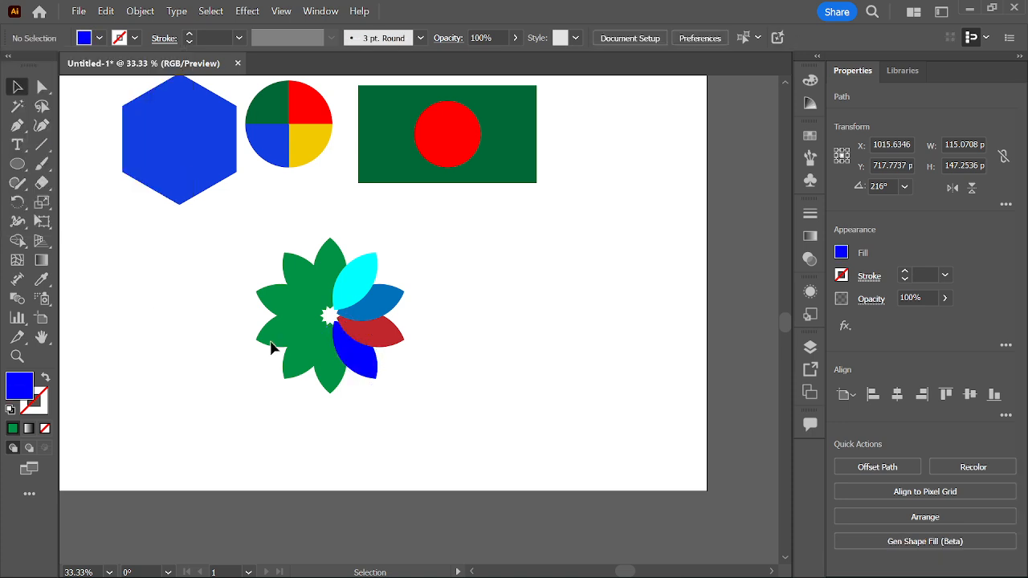
Step: Use the Eyedropper to copy cyan to the bottom petal and dark red to the lower-left petal
left_click(319, 362)
left_click(41, 278)
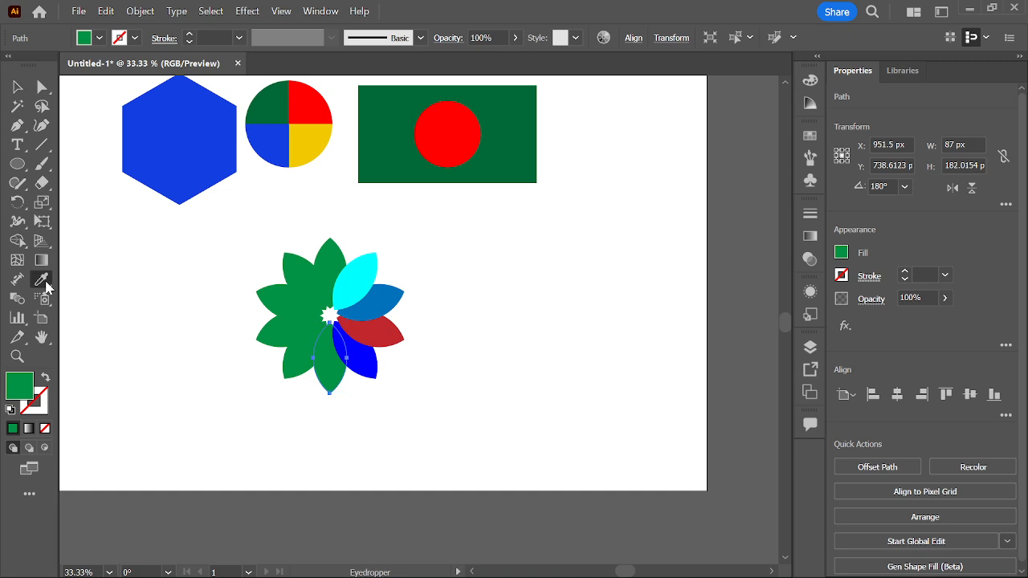
left_click(351, 294)
left_click(16, 88)
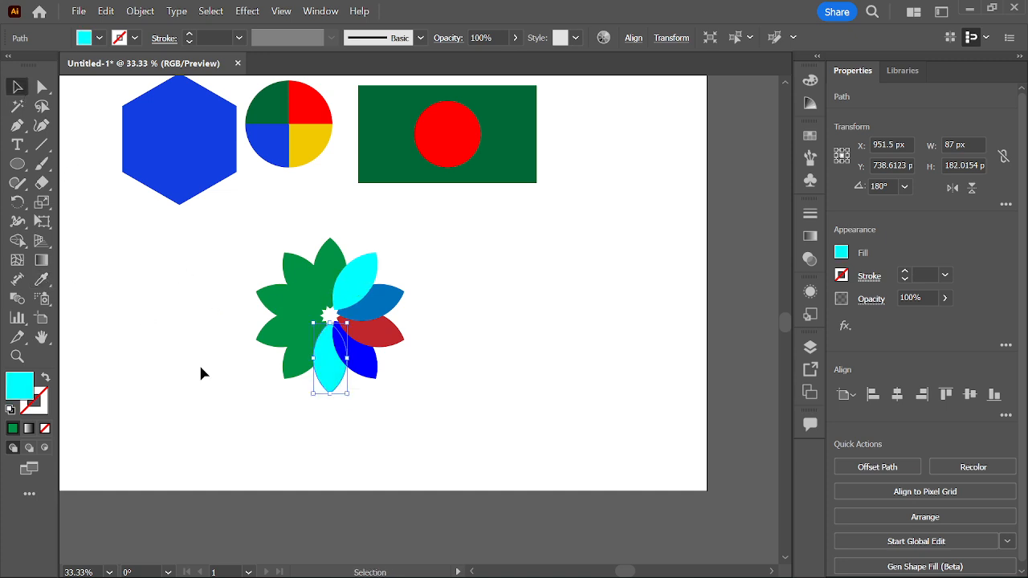
left_click(296, 362)
left_click(42, 279)
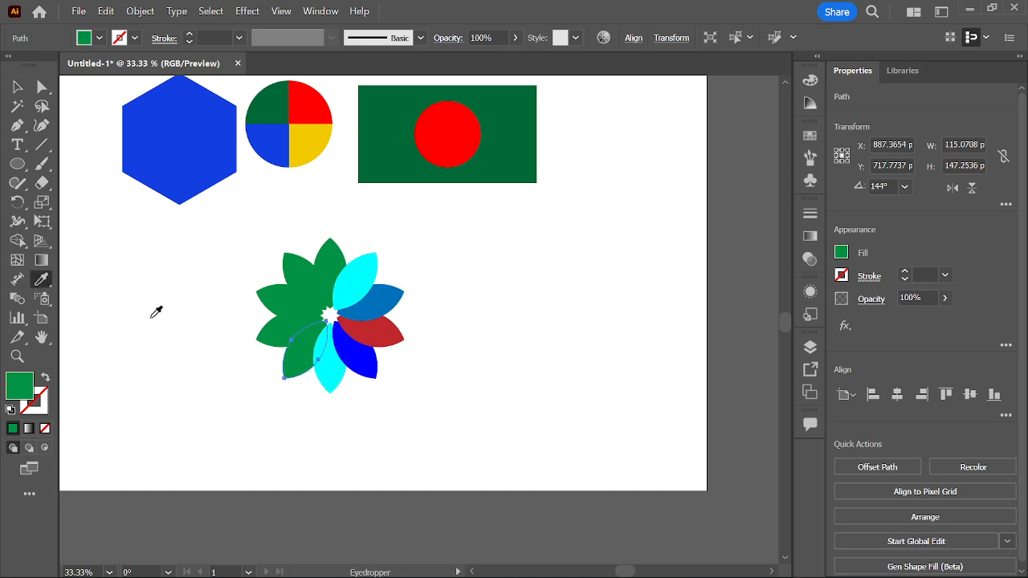
left_click(369, 336)
left_click(17, 87)
left_click(275, 359)
Step: Fill the lower of the two left-hand petals with dark indigo and the upper one with purple
left_click(286, 337)
left_click(99, 37)
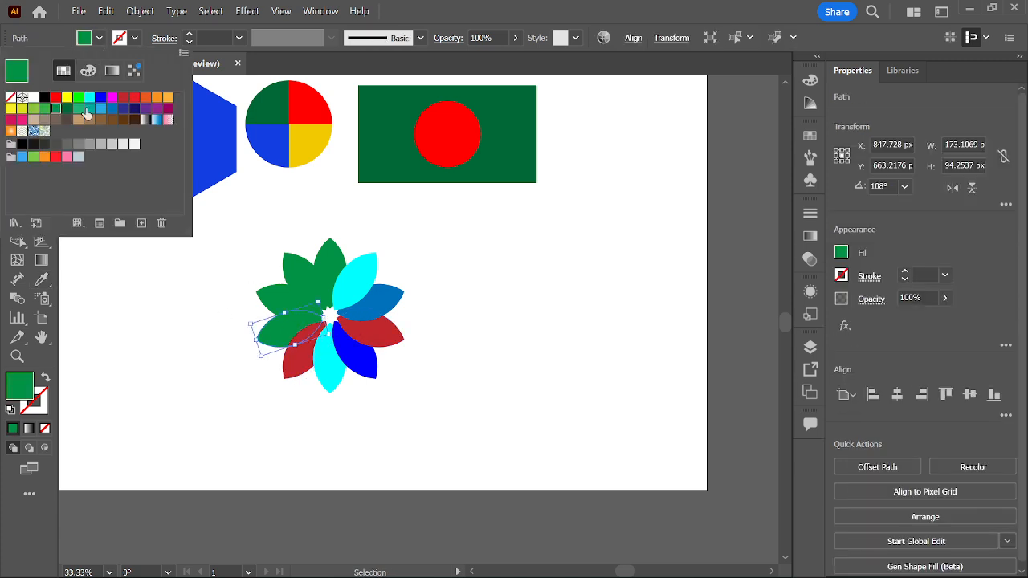
left_click(123, 107)
left_click(231, 308)
left_click(275, 298)
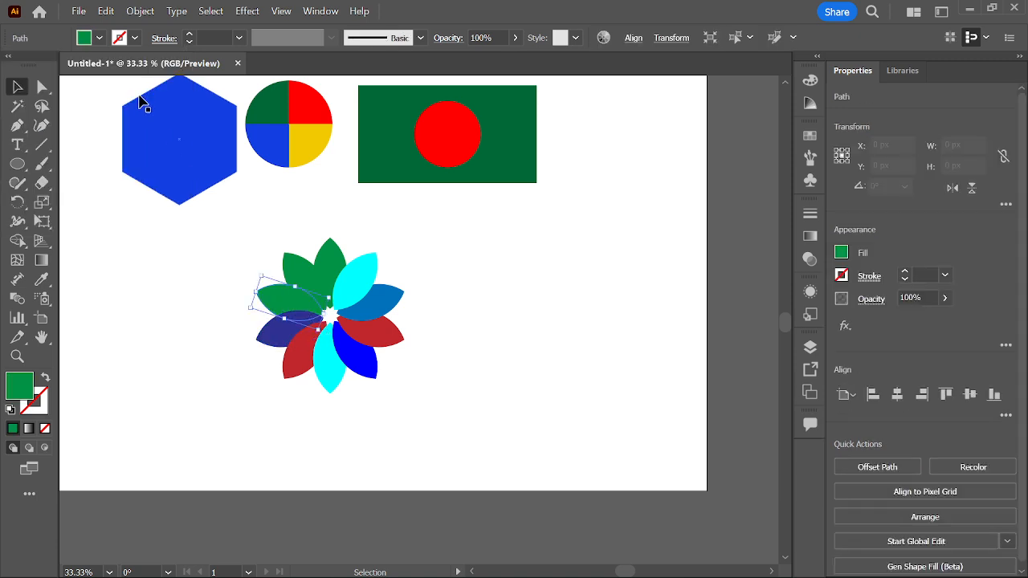
left_click(98, 37)
left_click(145, 107)
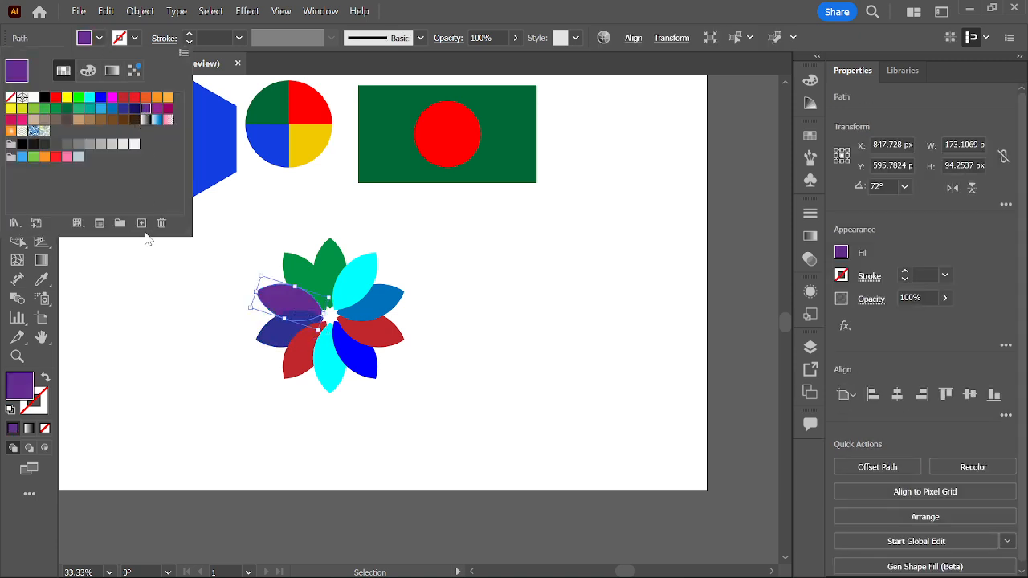
left_click(307, 264)
Step: Fill the upper-left petal, next to the green top petal, with dark magenta and deselect it
left_click(291, 271)
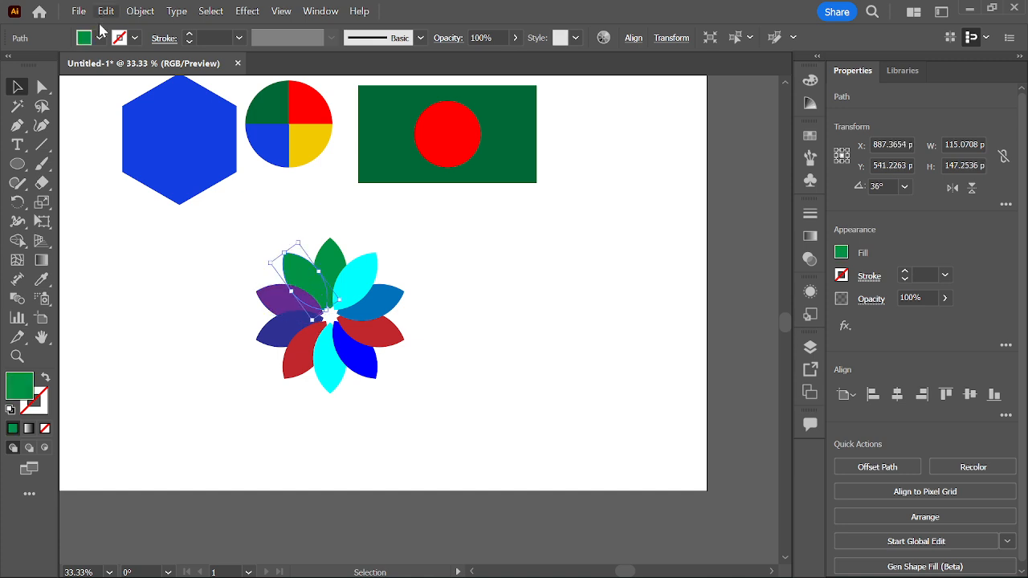
left_click(99, 38)
left_click(144, 108)
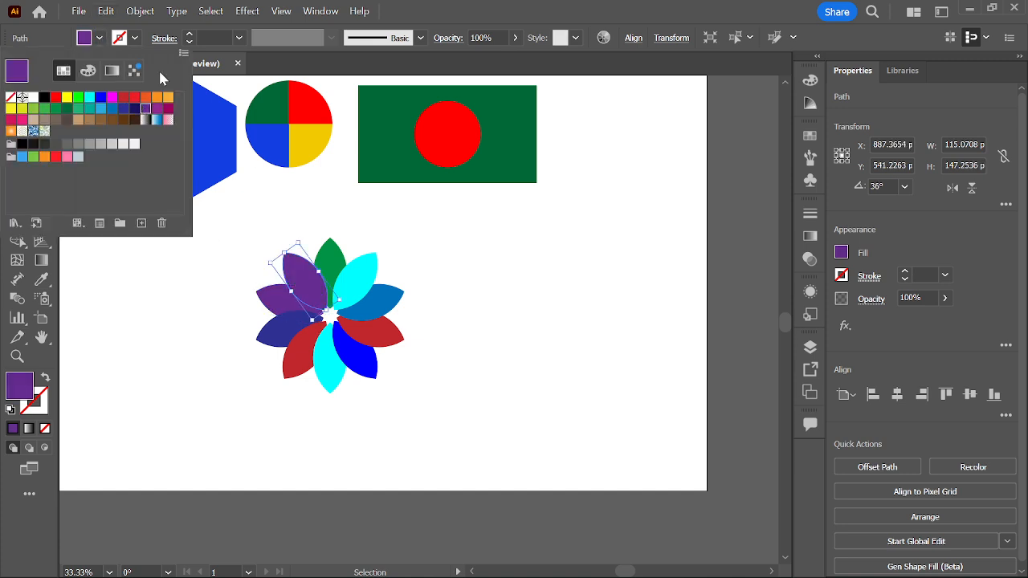
left_click(169, 115)
left_click(213, 232)
left_click(161, 222)
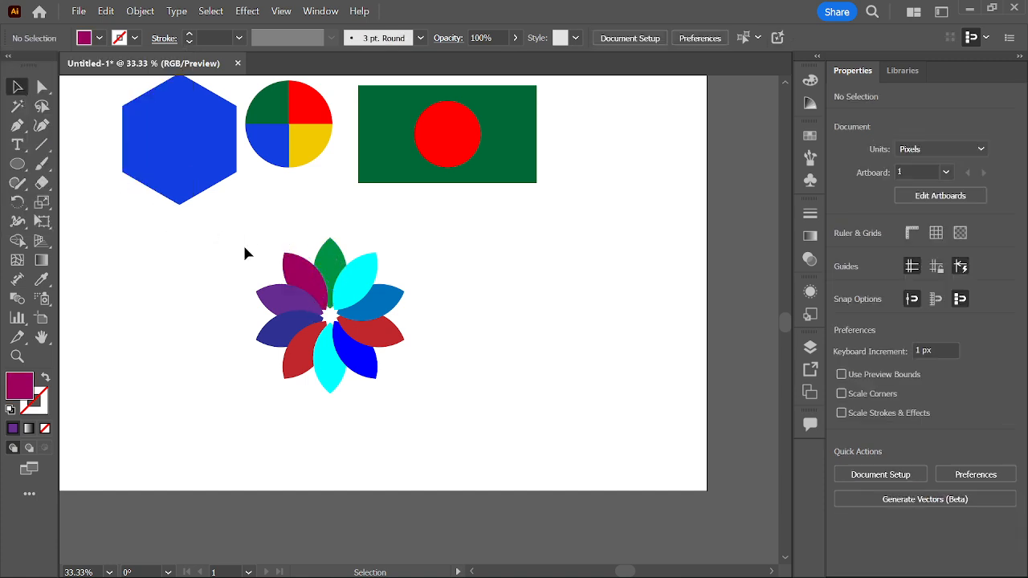
Step: Select all ten petals of the large multicoloured flower and group them into one object
scroll(291, 321, "up", 2)
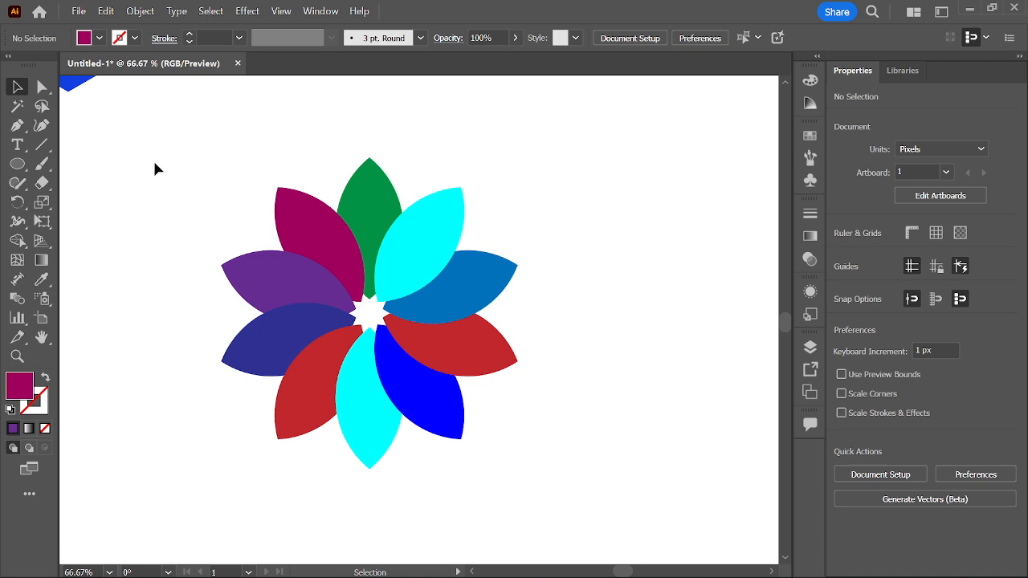
scroll(353, 178, "down", 1)
left_click_drag(244, 162, 545, 396)
key("ctrl+g")
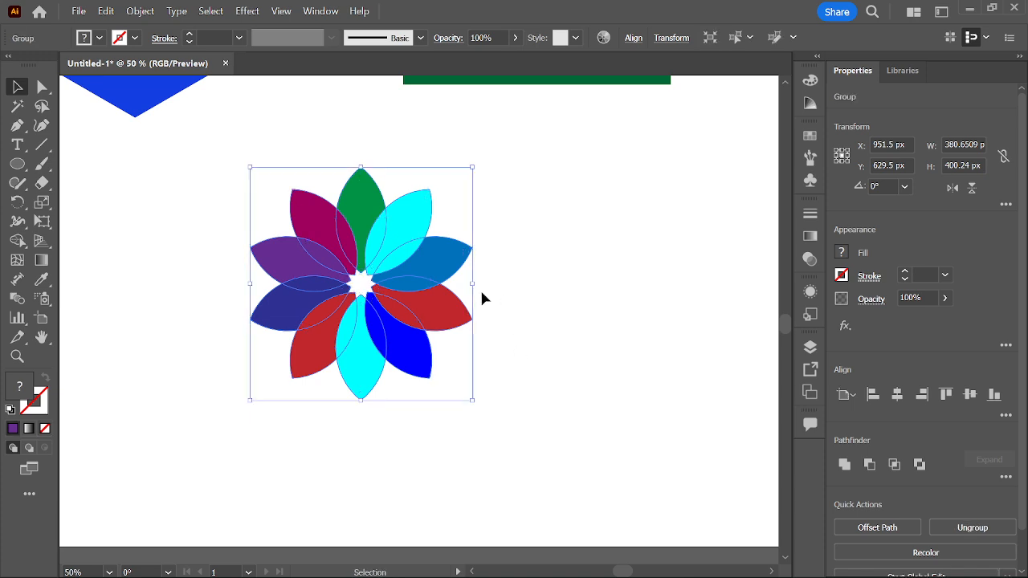
Step: Place a copy of the flower group beside the original and scale it down to about 236 × 248 px
scroll(379, 300, "down", 1)
left_click_drag(361, 277, 598, 188)
left_click(593, 308)
left_click_drag(638, 241, 508, 278)
scroll(580, 300, "up", 1)
left_click_drag(538, 323, 462, 246)
left_click_drag(429, 210, 487, 352)
left_click(487, 352)
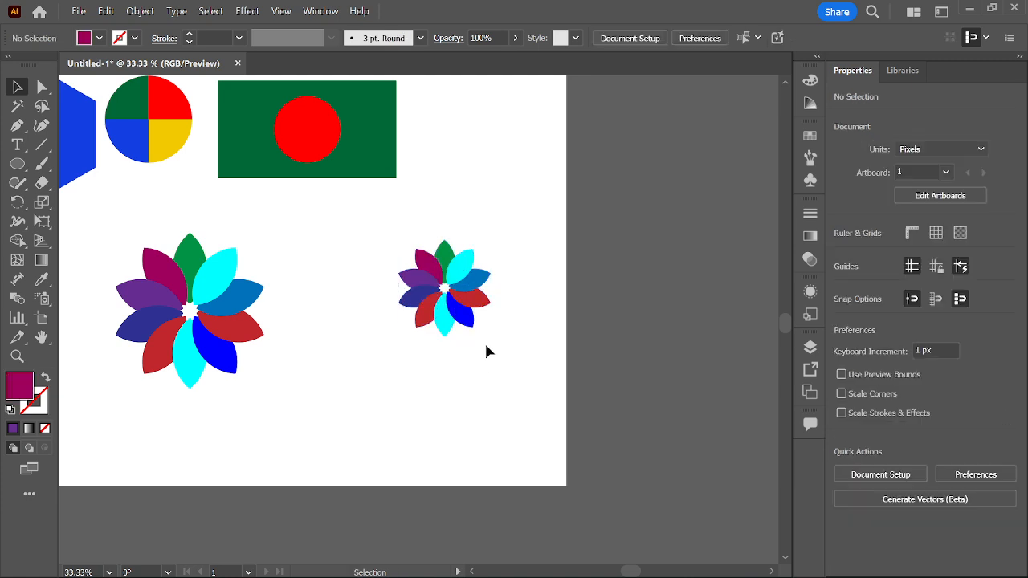
left_click(469, 297)
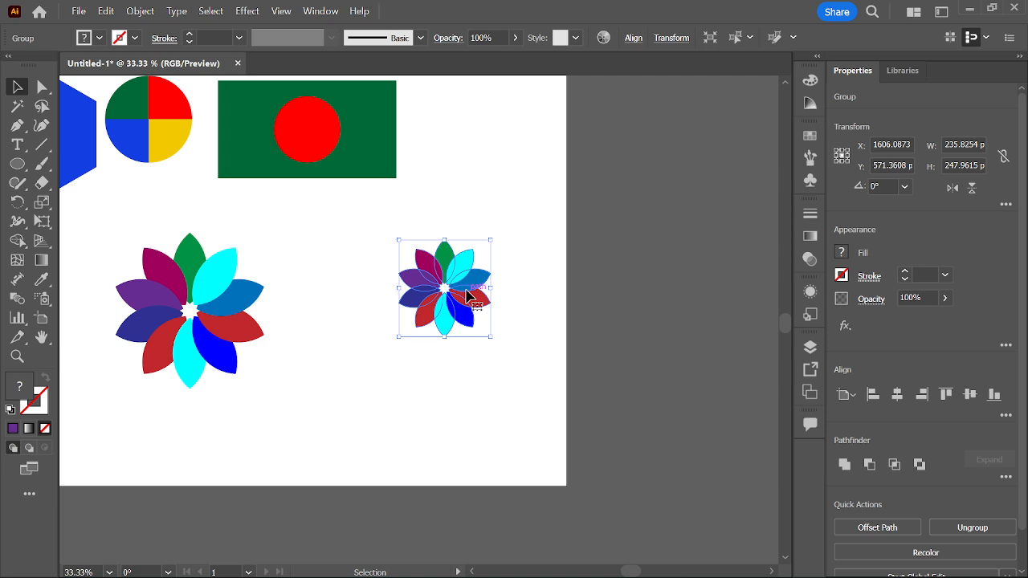
left_click(465, 383)
Step: Draw a narrow magenta rectangle of 12 × 358 px as a stem, running straight down from the small flower's lowest petal
scroll(475, 314, "up", 1)
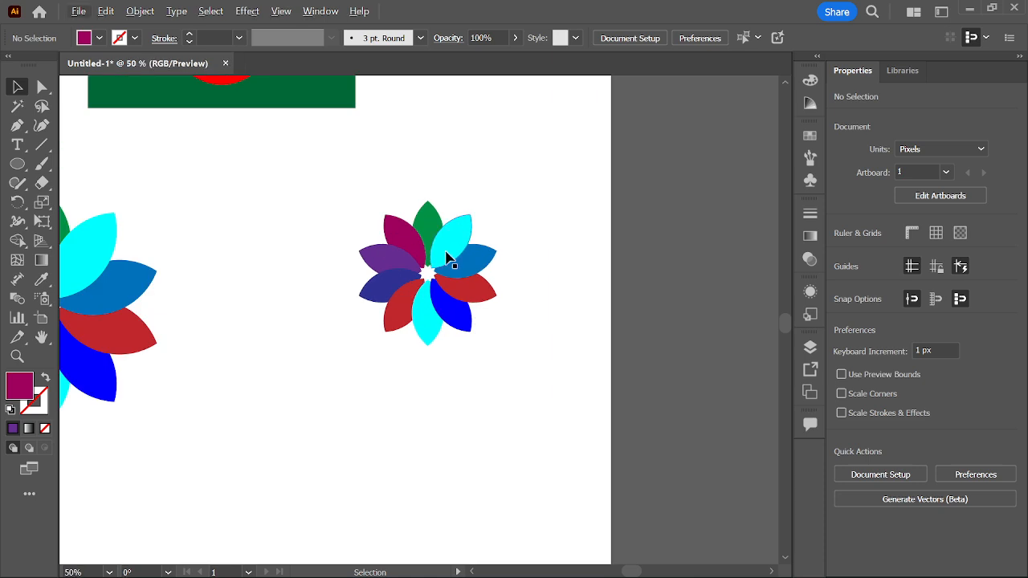
left_click(22, 168)
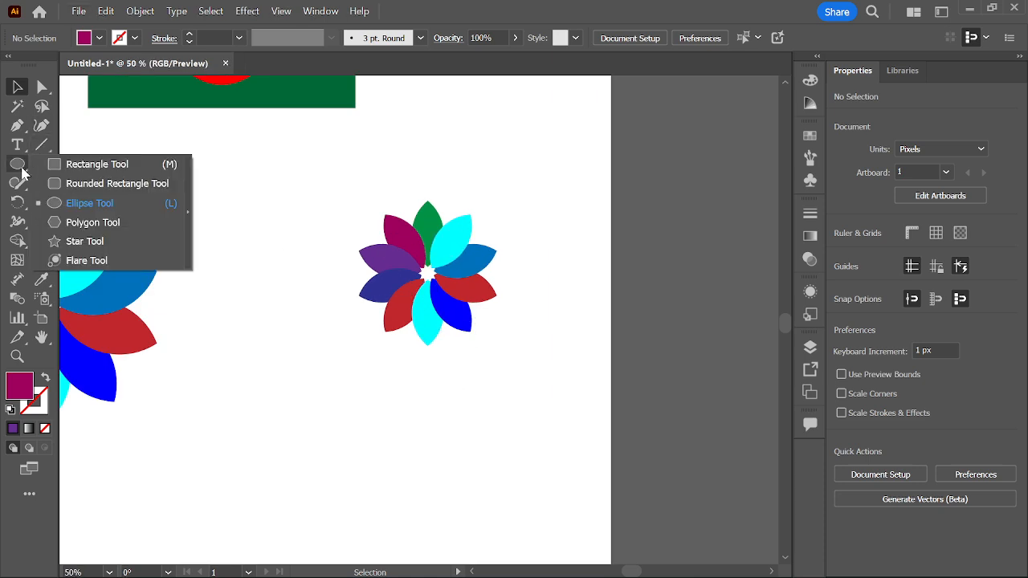
left_click(72, 167)
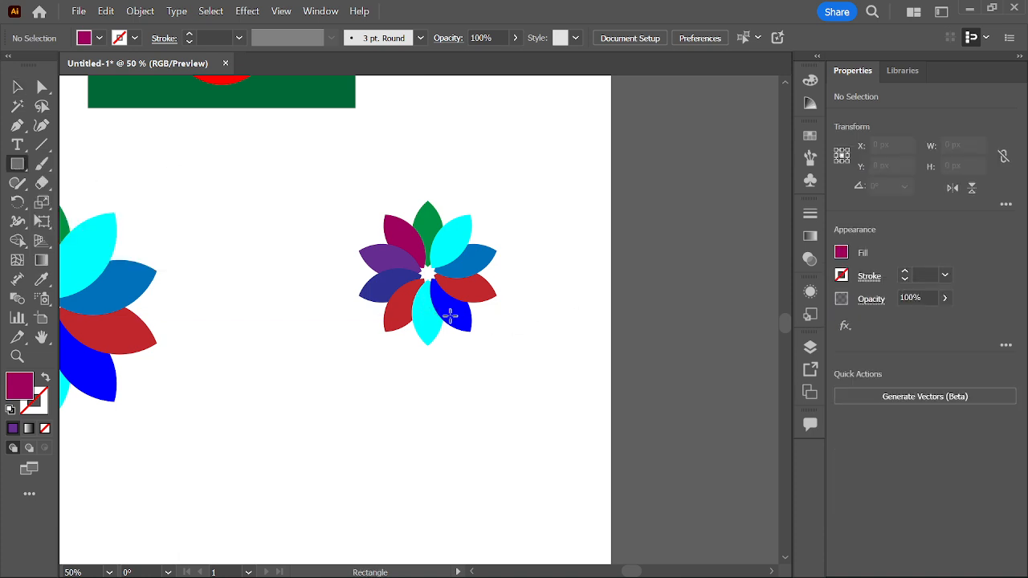
left_click_drag(425, 309, 431, 517)
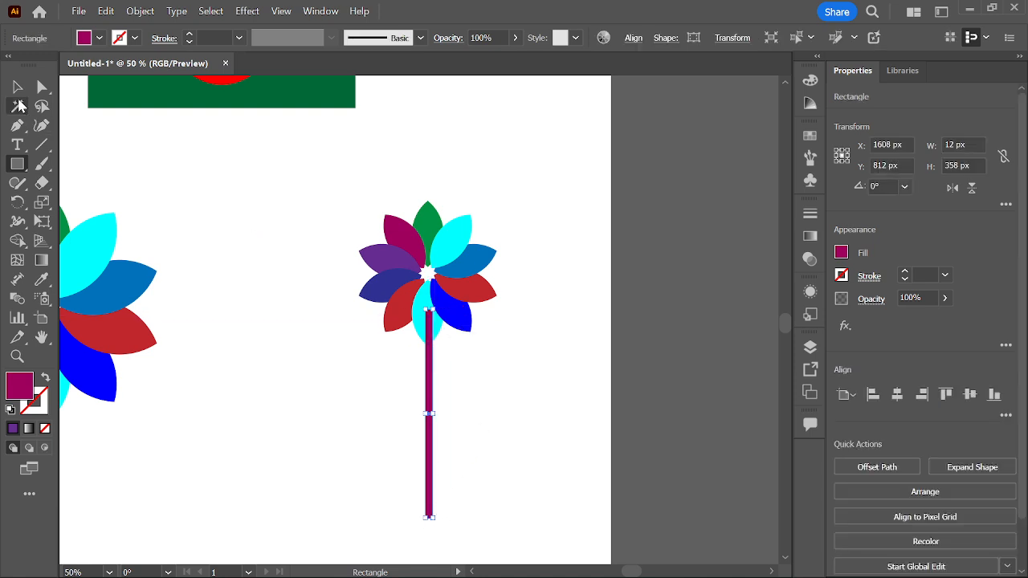
Step: Send the stem rectangle to the back so that it sits behind the small flower
left_click(17, 85)
left_click(435, 365)
left_click(431, 372)
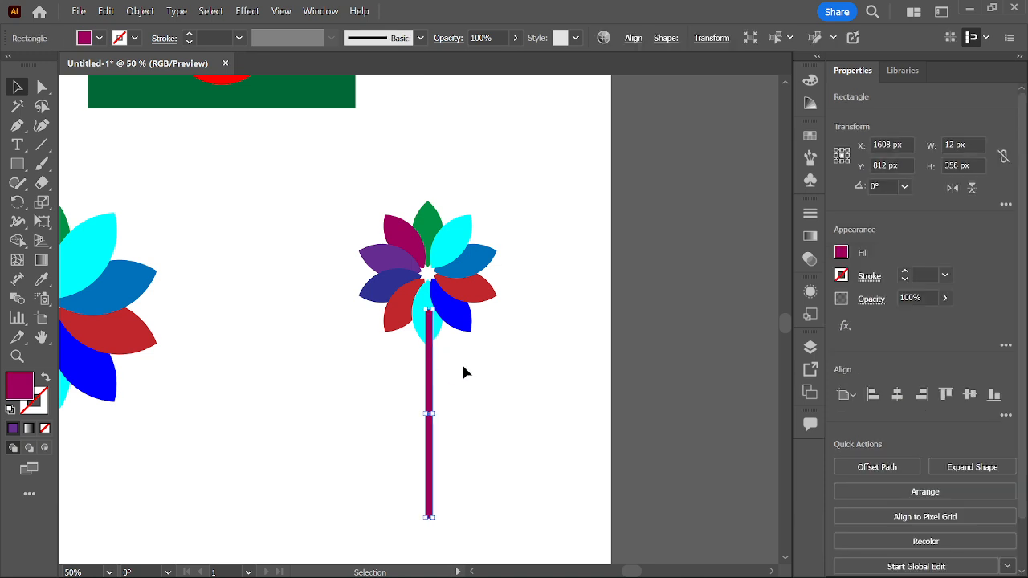
right_click(434, 369)
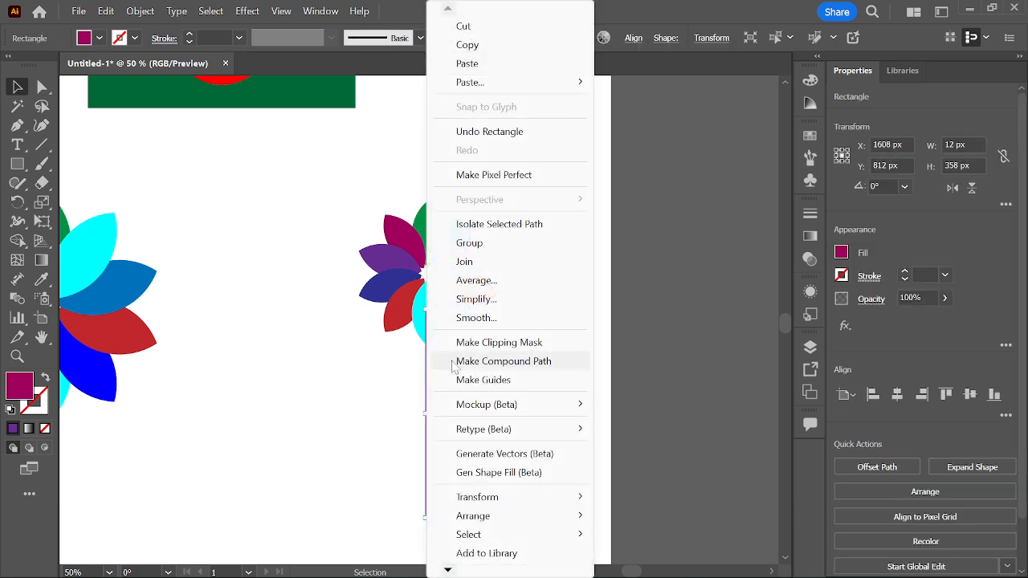
mouse_move(464, 522)
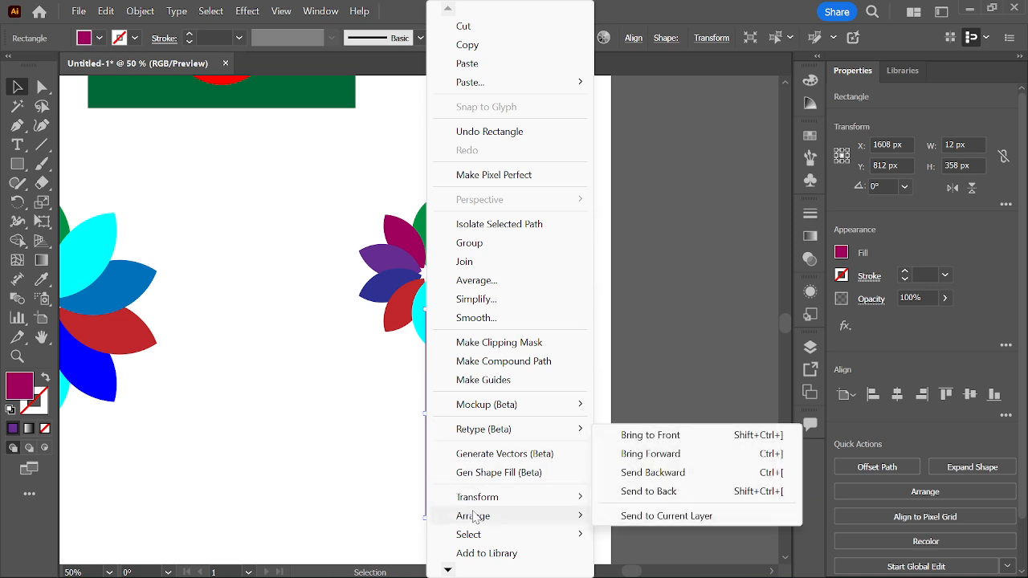
left_click(652, 498)
left_click(521, 415)
Step: Rotate the small flower slightly clockwise and shift the stem slightly up and right to sit under its centre
left_click(466, 323)
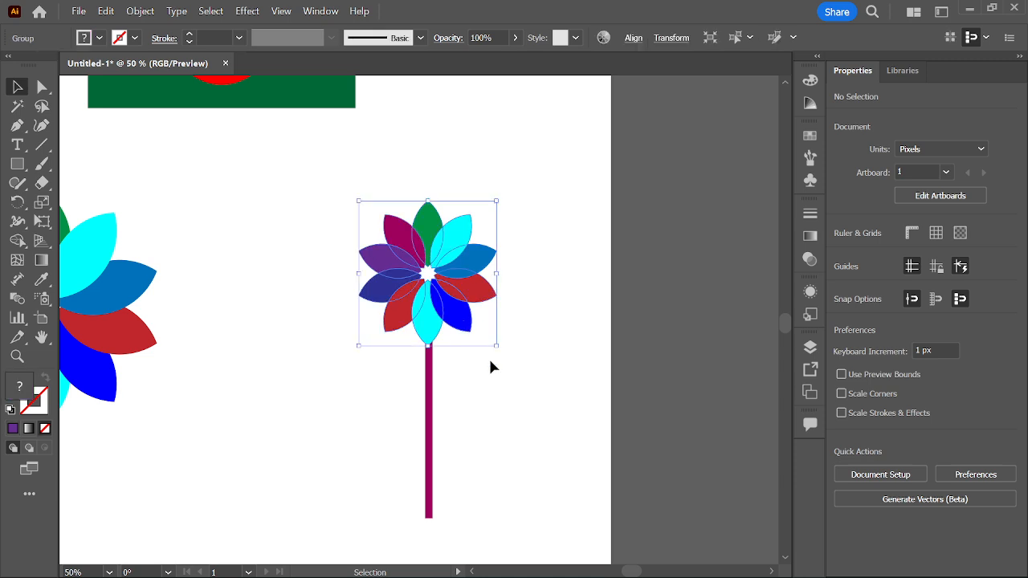
left_click_drag(499, 353, 498, 352)
left_click_drag(473, 366, 434, 361)
left_click(448, 382)
left_click(484, 418)
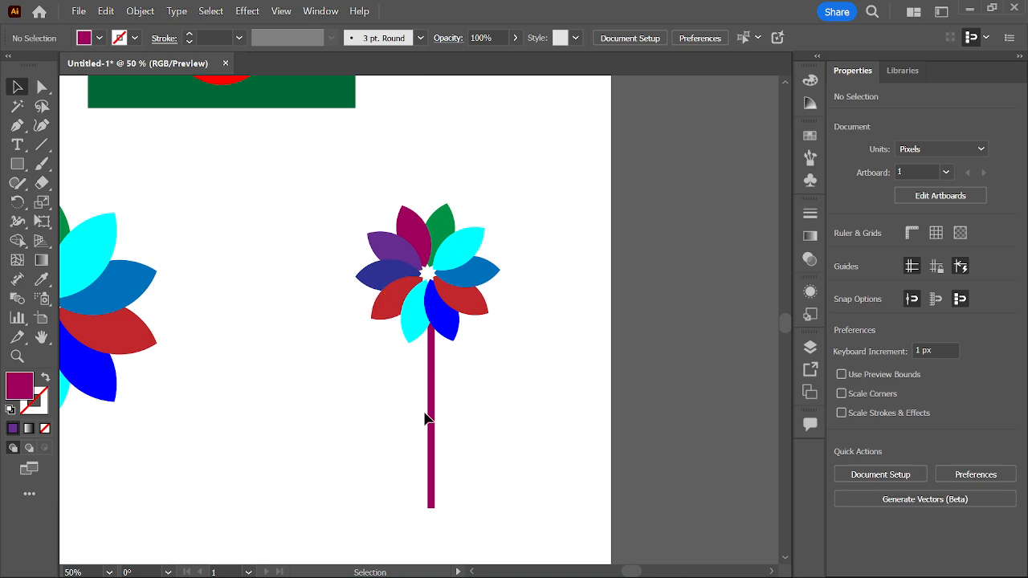
Step: Group the small flower and its stem into one pinwheel object
left_click_drag(496, 381, 363, 236)
key("a")
key("ctrl+g")
left_click(516, 351)
Step: Move the pinwheel group into the artboard's upper-right corner, beside the green flag with the red circle
scroll(518, 353, "down", 1)
left_click_drag(469, 309, 511, 213)
left_click(446, 347)
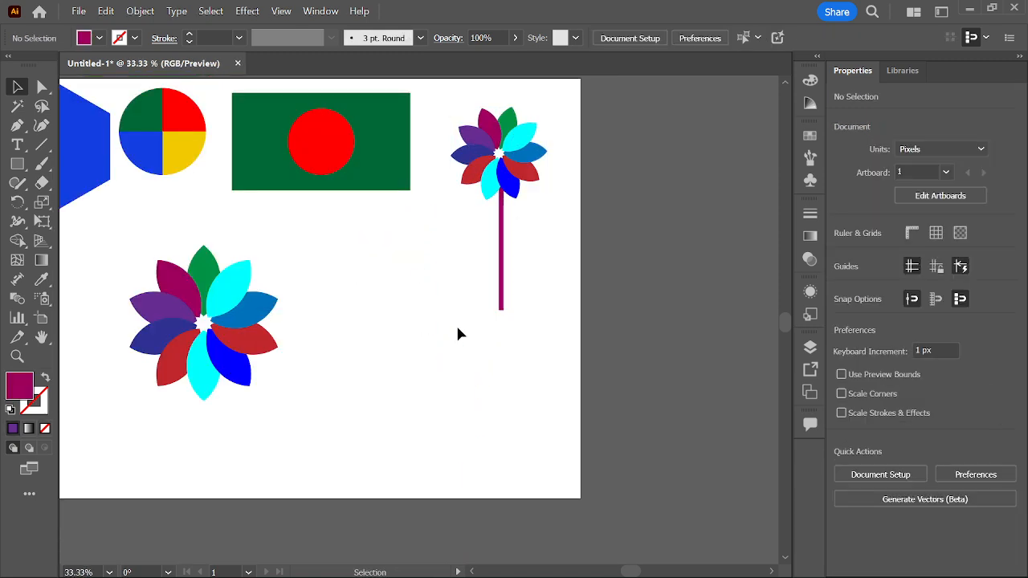
left_click_drag(422, 281, 533, 328)
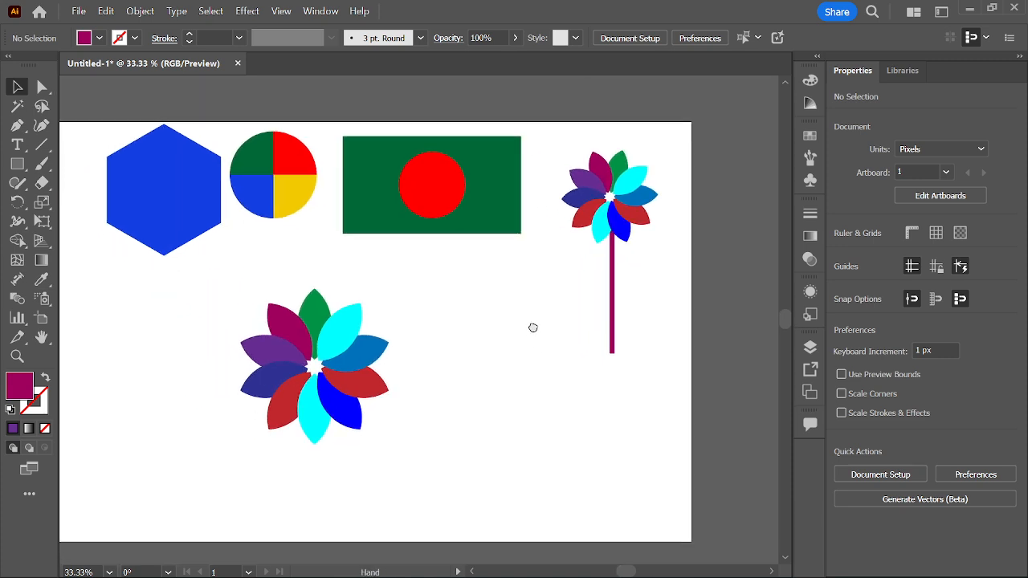
left_click_drag(471, 309, 471, 306)
mouse_move(617, 216)
left_mouse_down()
mouse_move(615, 225)
mouse_move(619, 210)
left_mouse_up()
left_click(451, 386)
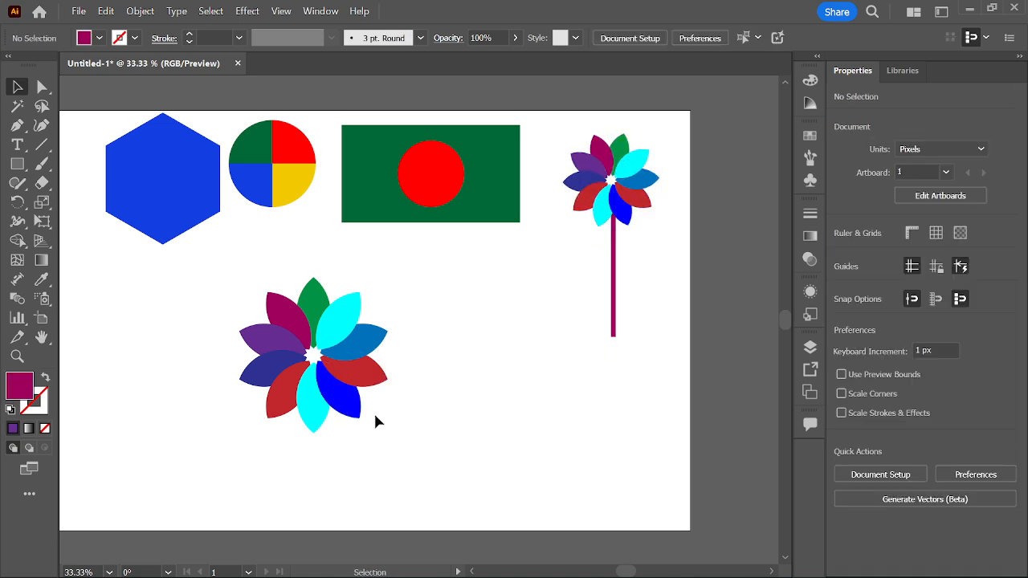
Step: Select the large flower for Shape Builder and set the fill colour to yellow EDFF03
left_click_drag(428, 446, 217, 287)
scroll(271, 352, "up", 1)
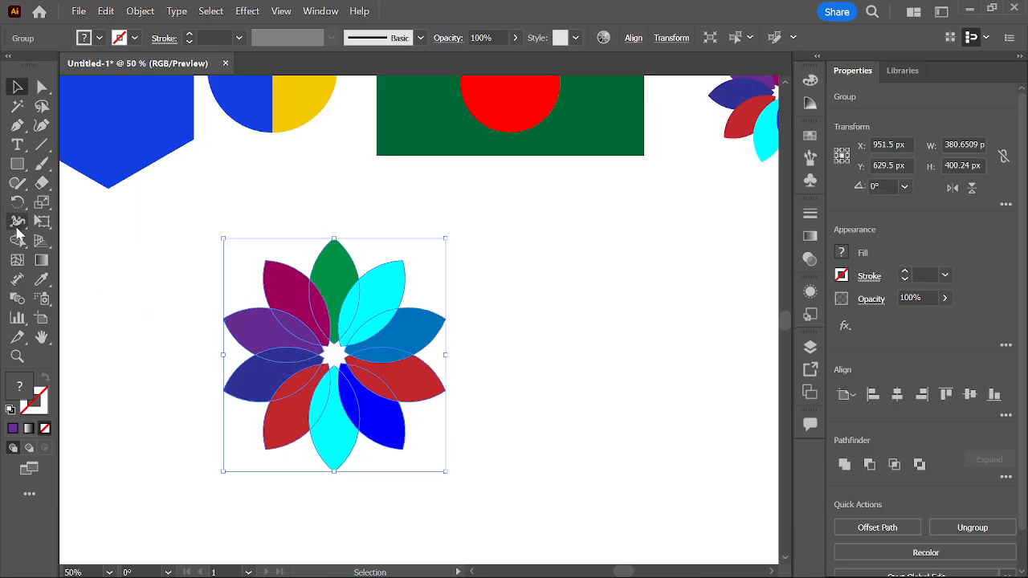
left_click(18, 241)
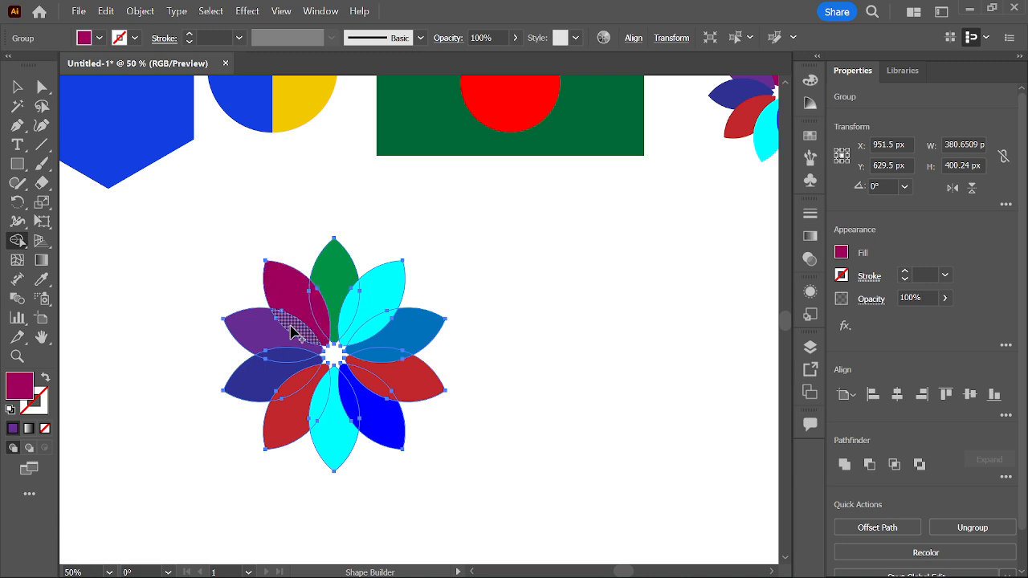
key("alt")
double_click(22, 387)
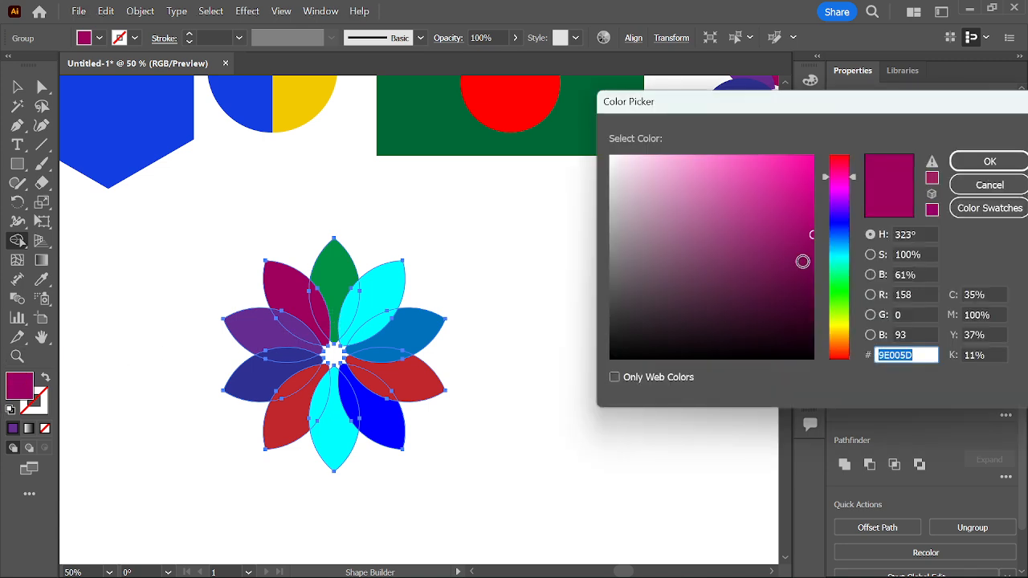
left_click(843, 286)
left_click(833, 317)
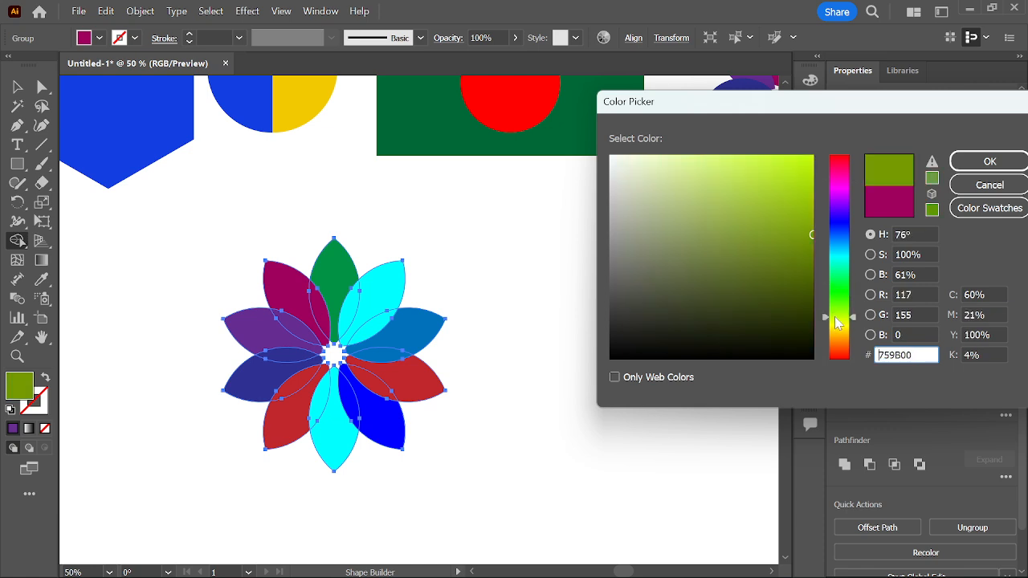
left_click(842, 328)
left_click(809, 155)
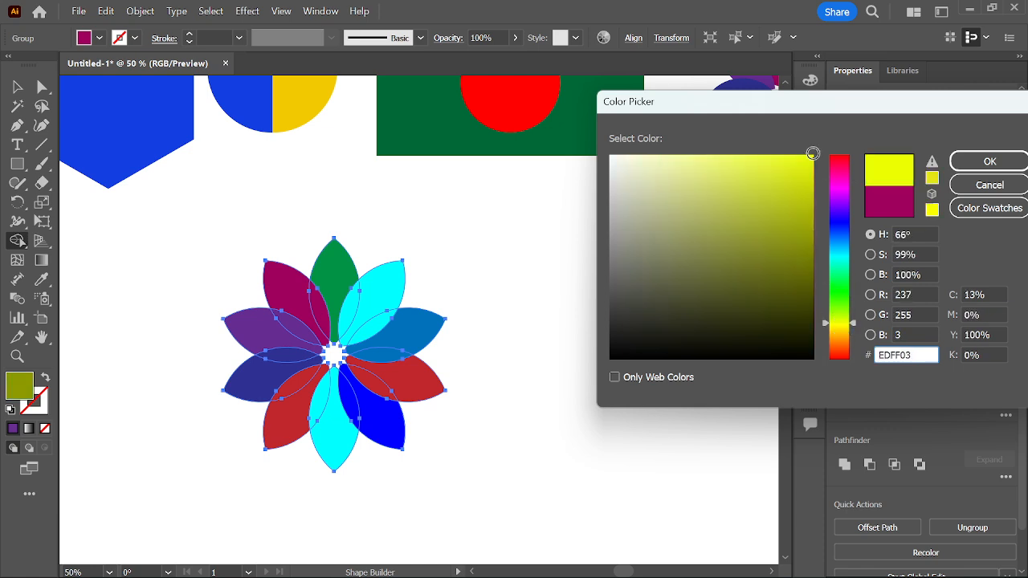
left_click(975, 162)
Step: Fill the overlap regions between all neighbouring petals of the large flower with yellow using Shape Builder, and deselect the flower
left_click(296, 355)
left_click(305, 332)
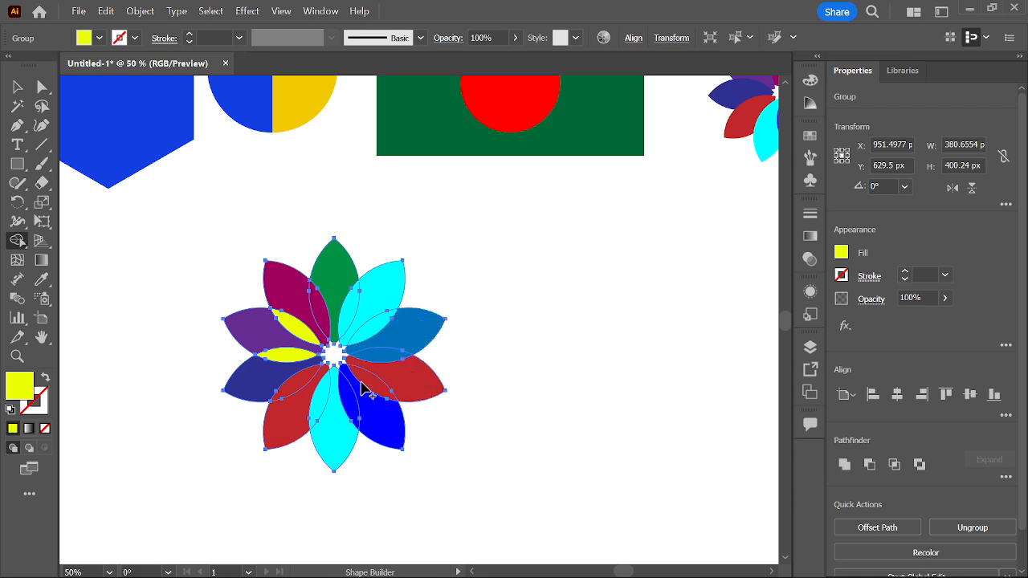
left_click(322, 393)
left_click(347, 395)
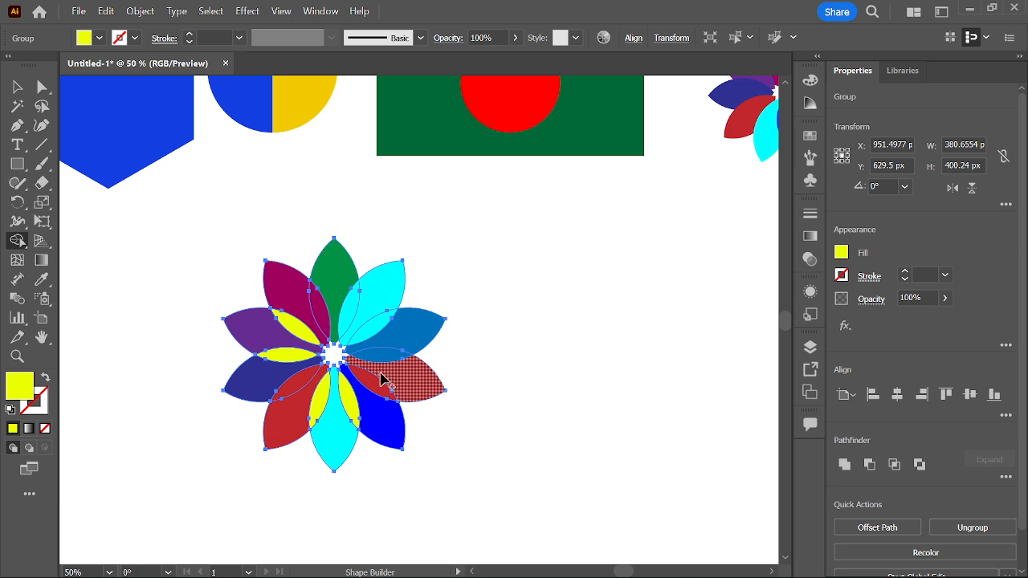
left_click(372, 376)
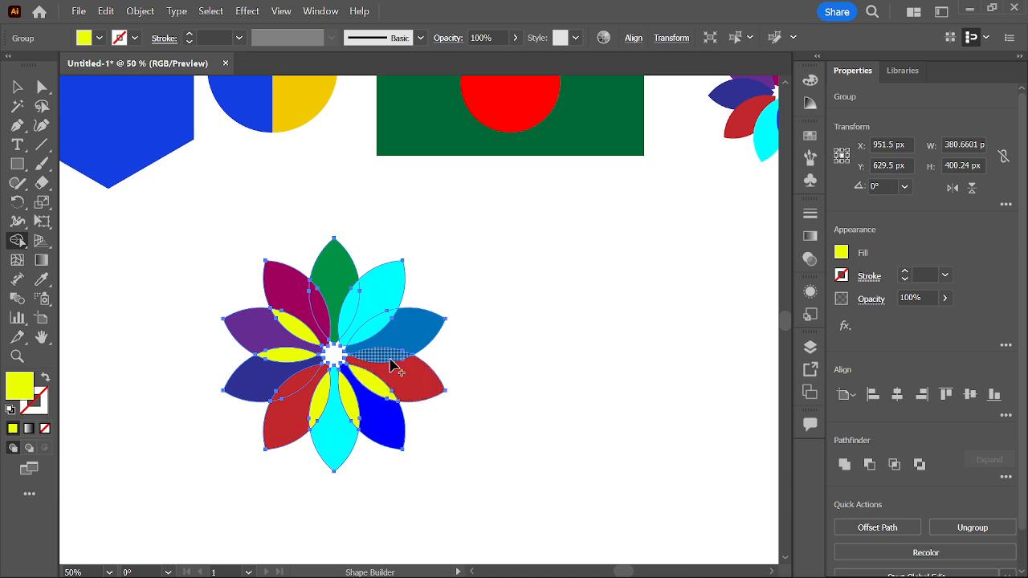
left_click(391, 363)
left_click(368, 325)
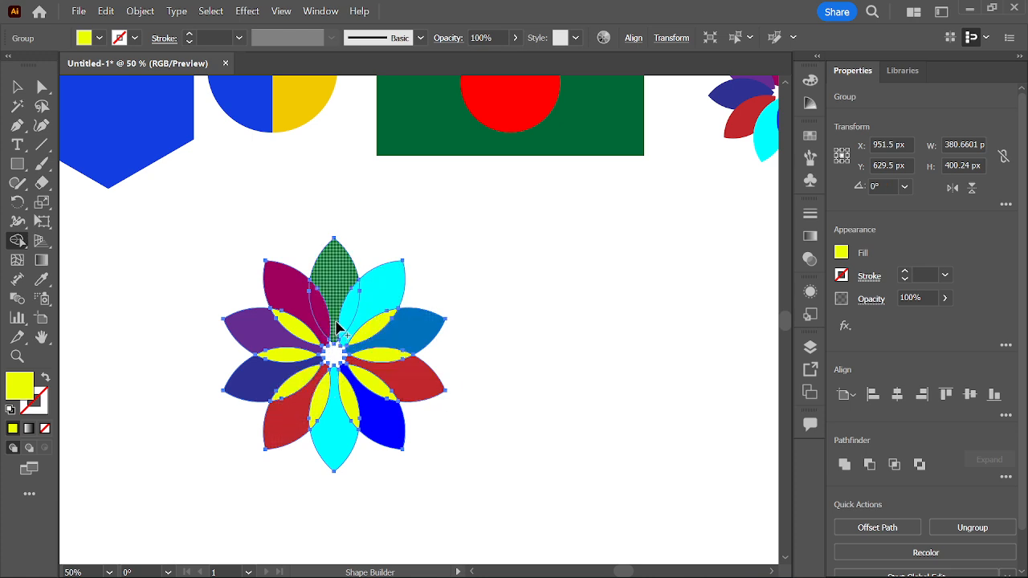
left_click(321, 324)
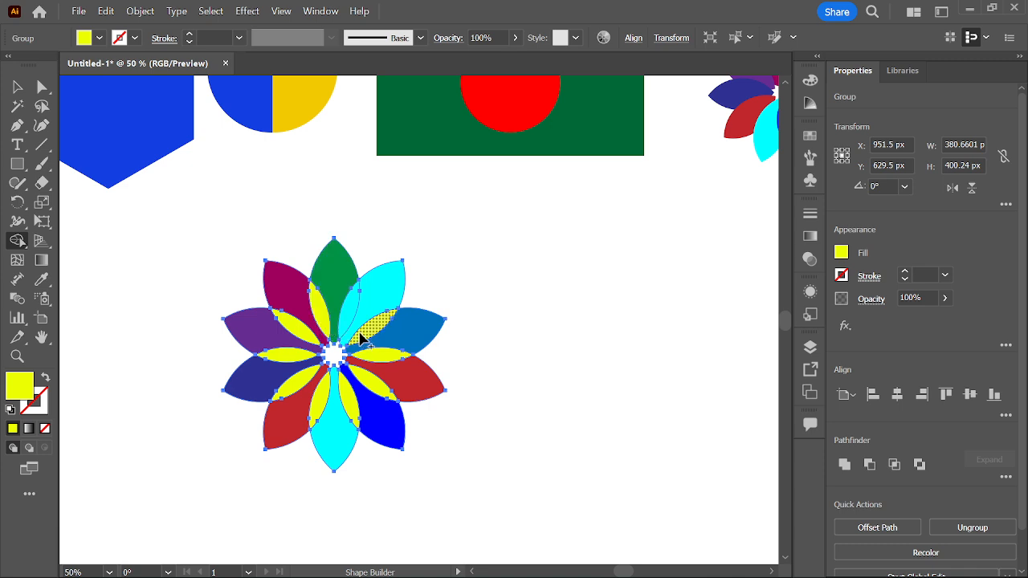
left_click(347, 323)
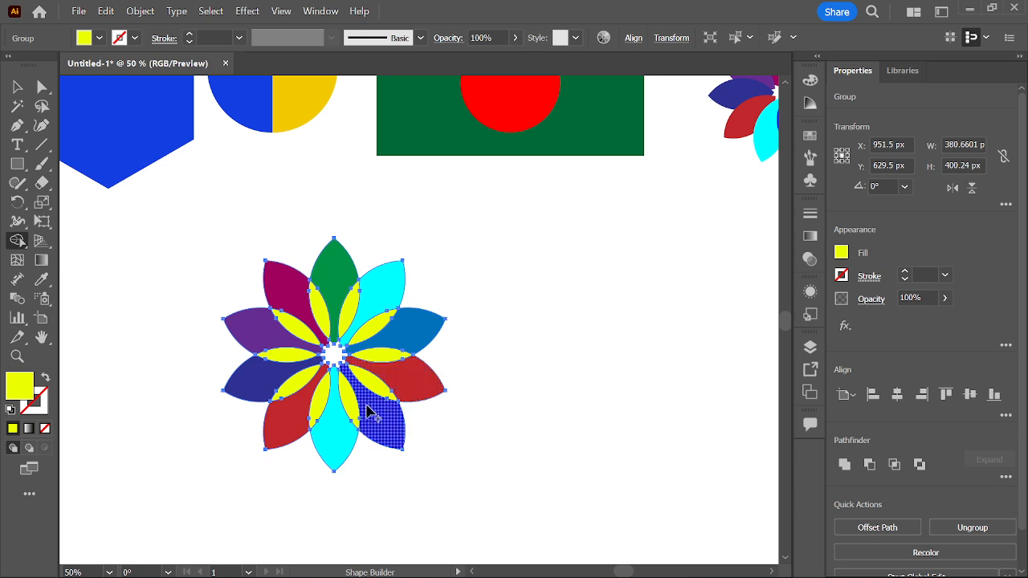
left_click(17, 87)
left_click(224, 279)
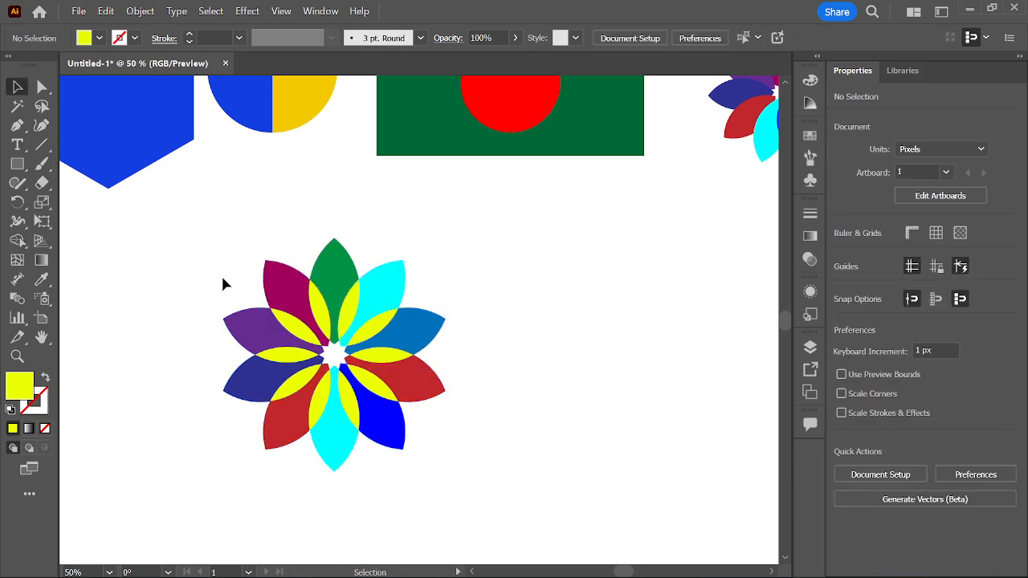
Step: Select the whole large flower and activate the Shape Builder tool for it
scroll(263, 299, "down", 1)
left_click_drag(175, 290, 249, 317)
scroll(419, 410, "up", 1)
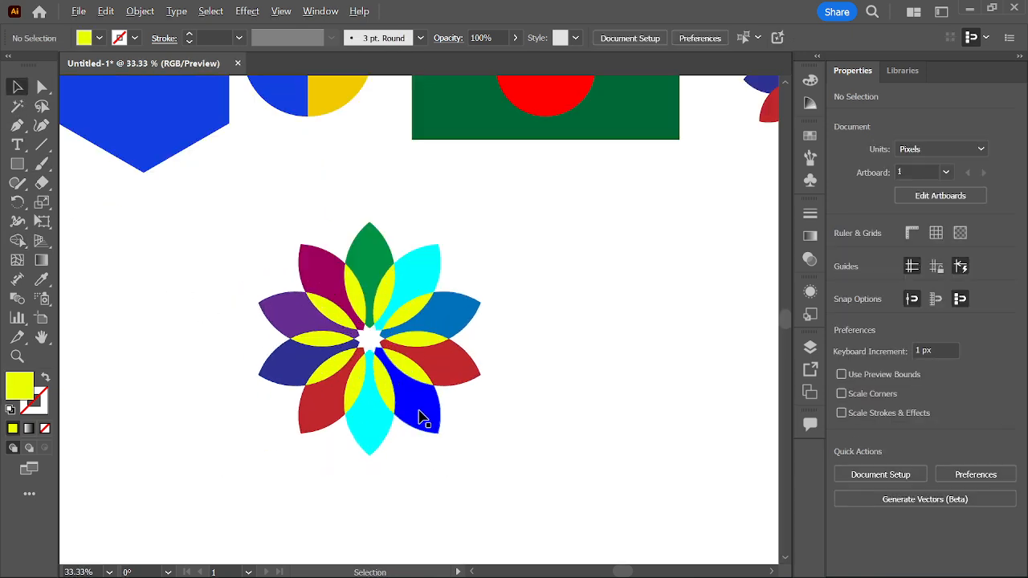
left_click_drag(270, 241, 530, 454)
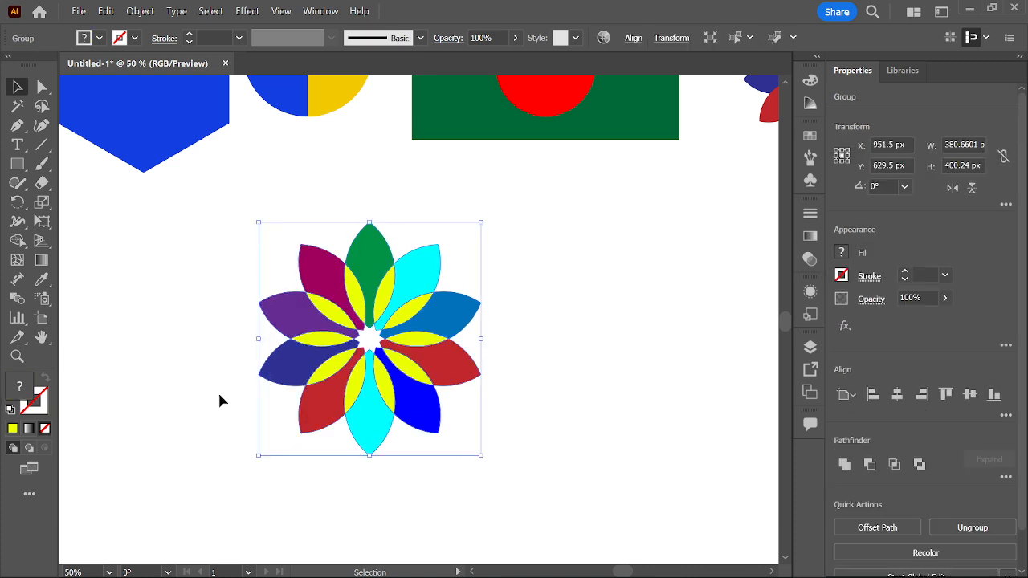
left_click(547, 404)
left_click_drag(224, 228, 515, 450)
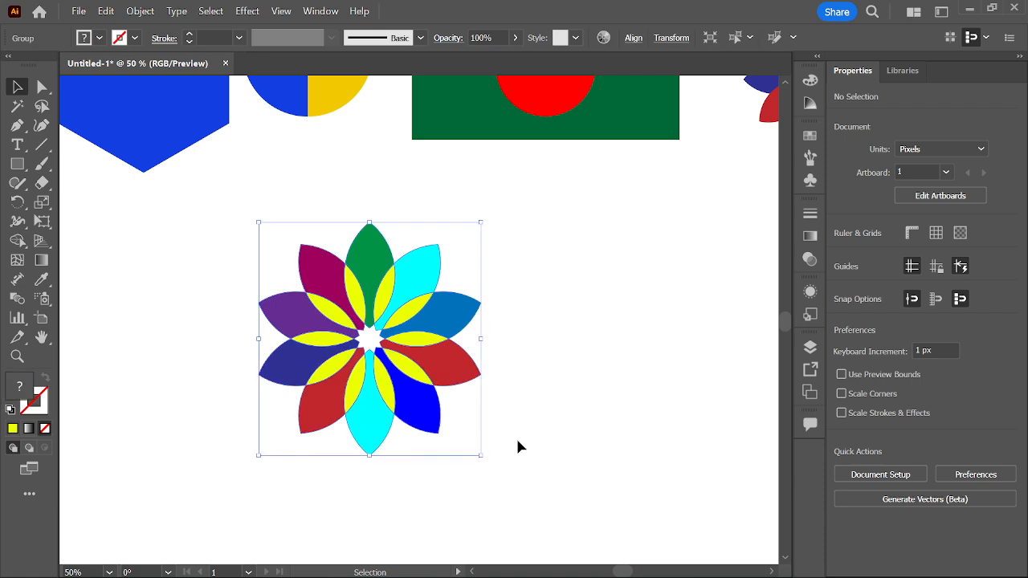
left_click(17, 240)
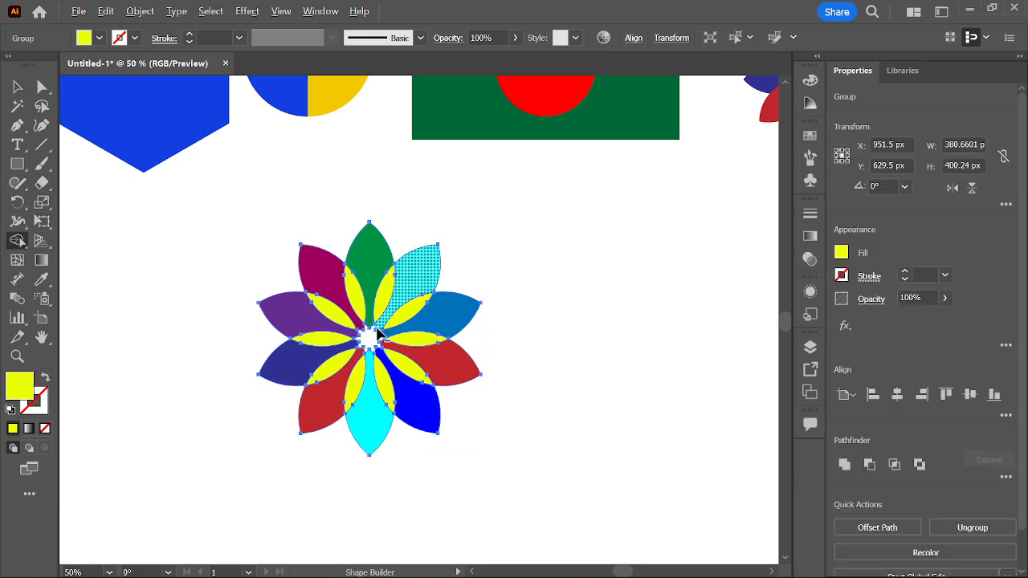
scroll(377, 324, "up", 1)
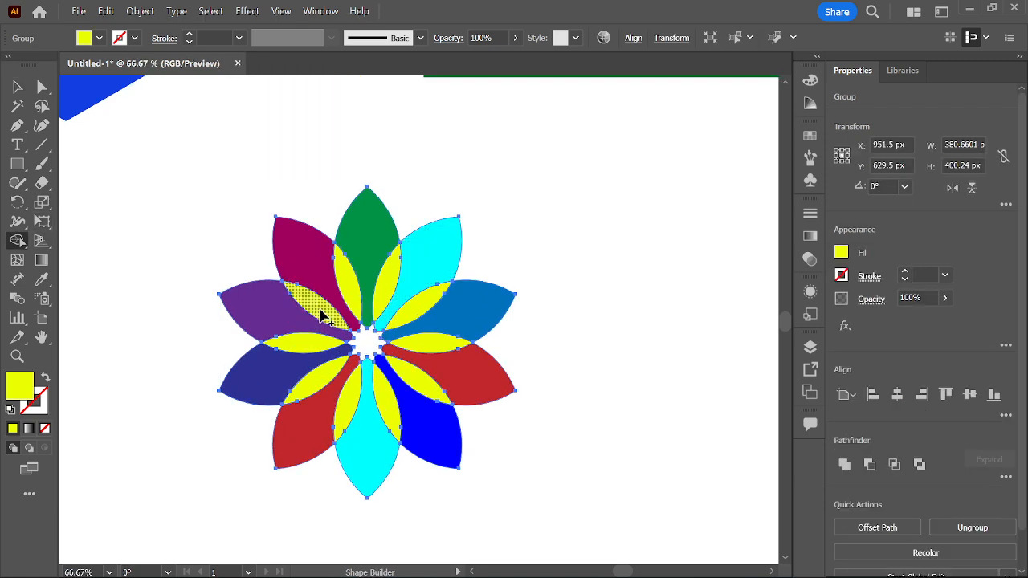
Step: Remove all the non-yellow petal regions of the large flower with Shape Builder, leaving only the yellow overlap shapes, and deselect
left_click(305, 250, "alt")
left_click(376, 218, "alt")
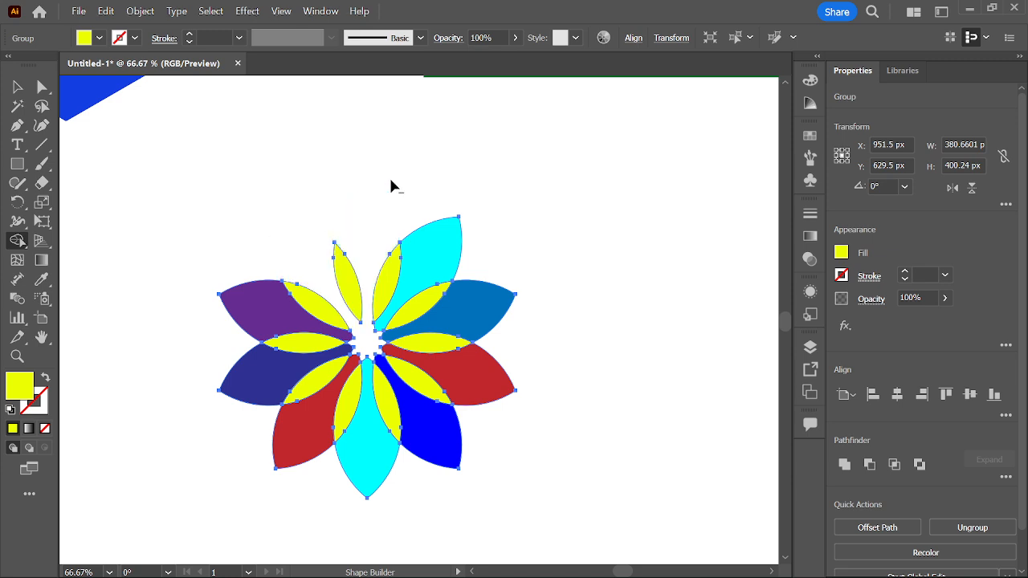
left_click(432, 254, "alt")
left_click(493, 298, "alt")
left_click(464, 374, "alt")
left_click(439, 434, "alt")
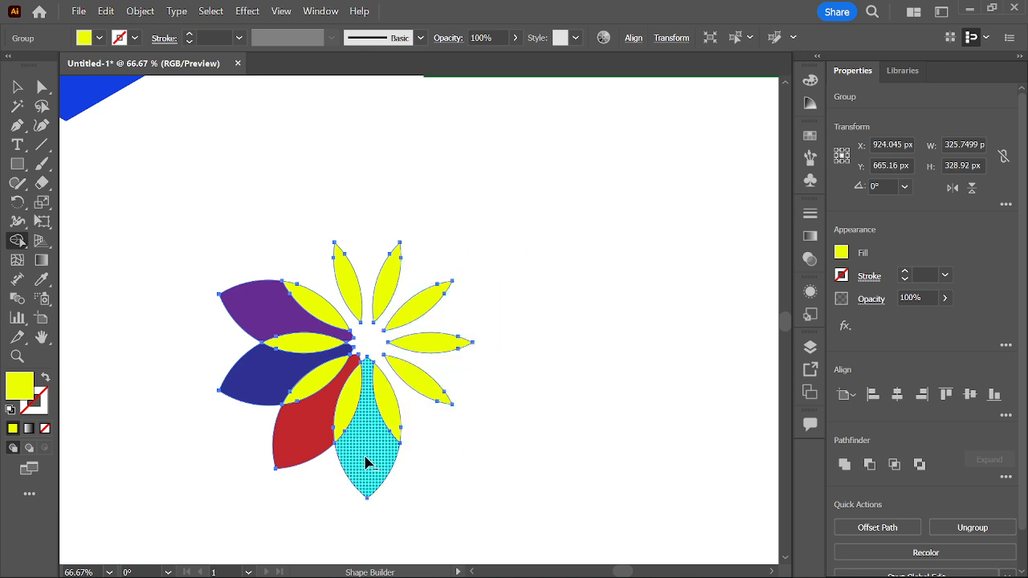
left_click(366, 445, "alt")
left_click(315, 446, "alt")
left_click(289, 377, "alt")
left_click(268, 324, "alt")
left_click(17, 86)
left_click(239, 222)
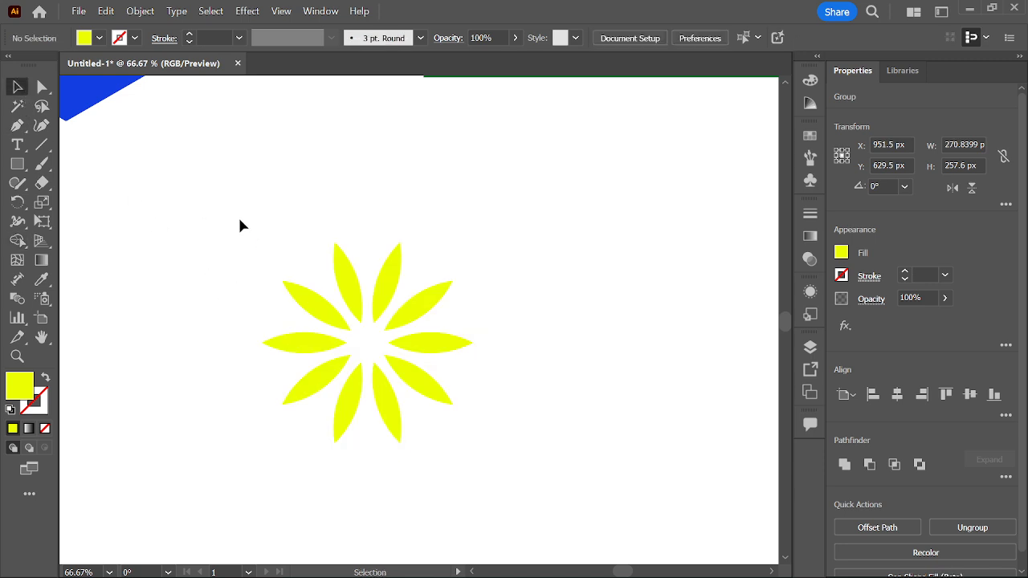
Step: Recolour the yellow petal flower with the blue fill swatch and deselect it
scroll(224, 227, "down", 1)
left_click_drag(225, 228, 419, 389)
scroll(401, 363, "down", 1)
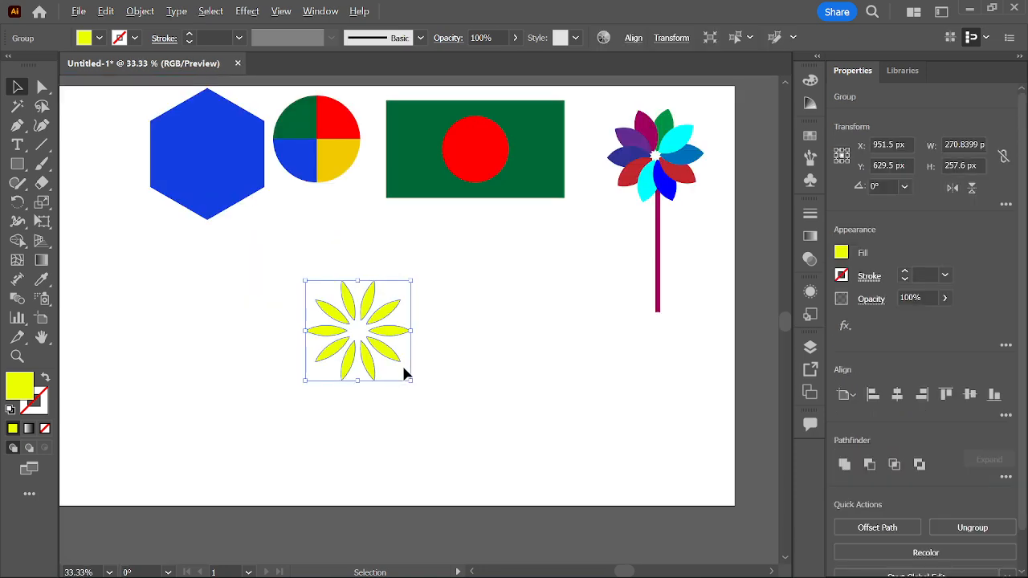
left_click(101, 38)
left_click(100, 97)
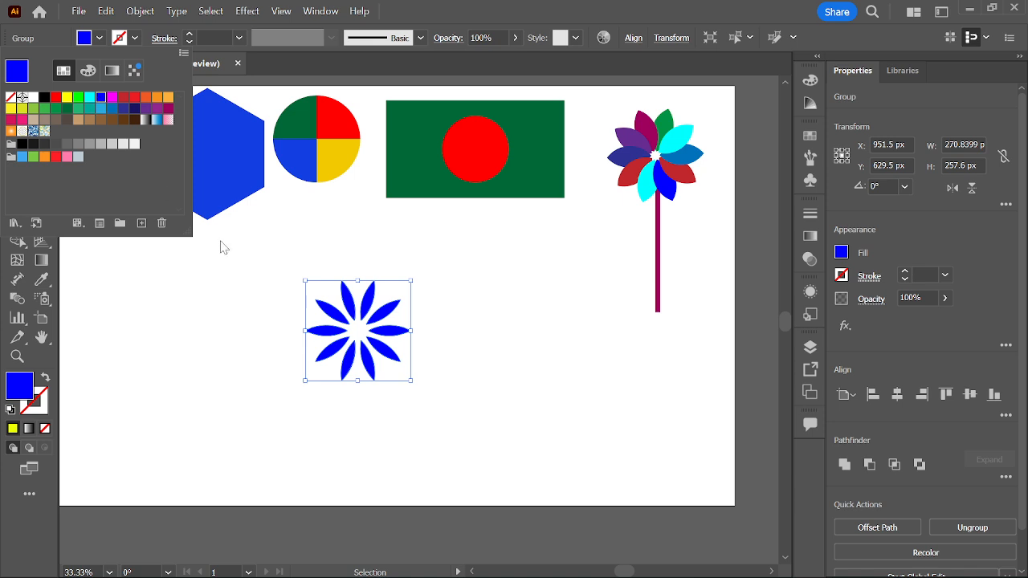
left_click(275, 270)
left_click(440, 337)
Step: Ungroup the blue petal flower
scroll(440, 338, "up", 1)
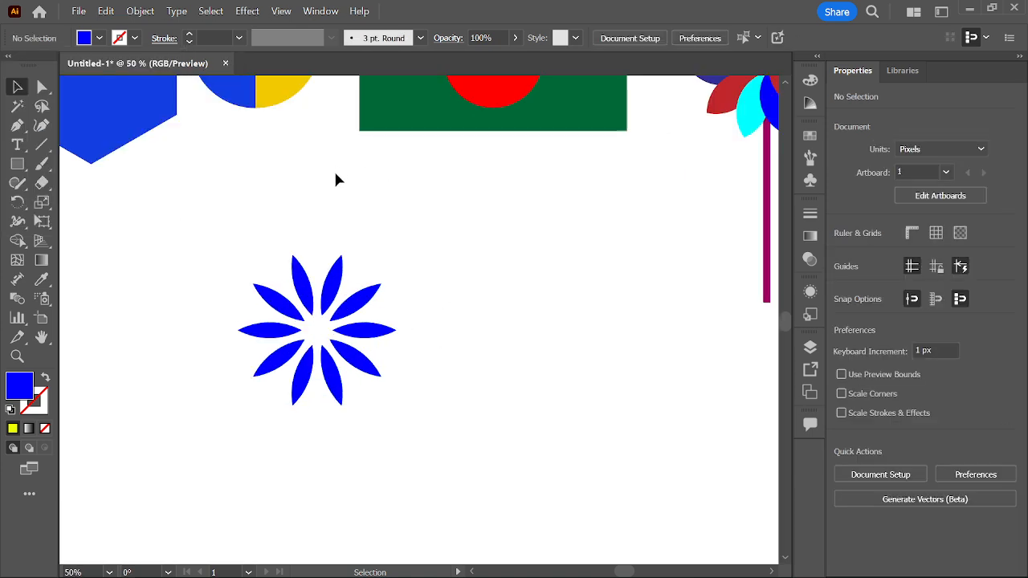
left_click(339, 272)
left_click(441, 293)
left_click(333, 298)
right_click(333, 298)
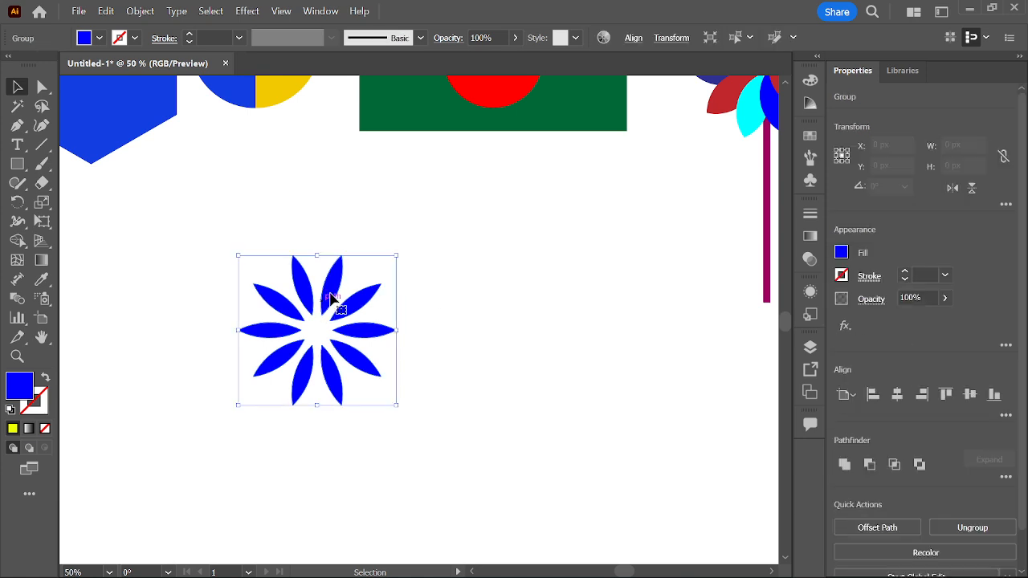
left_click(365, 314)
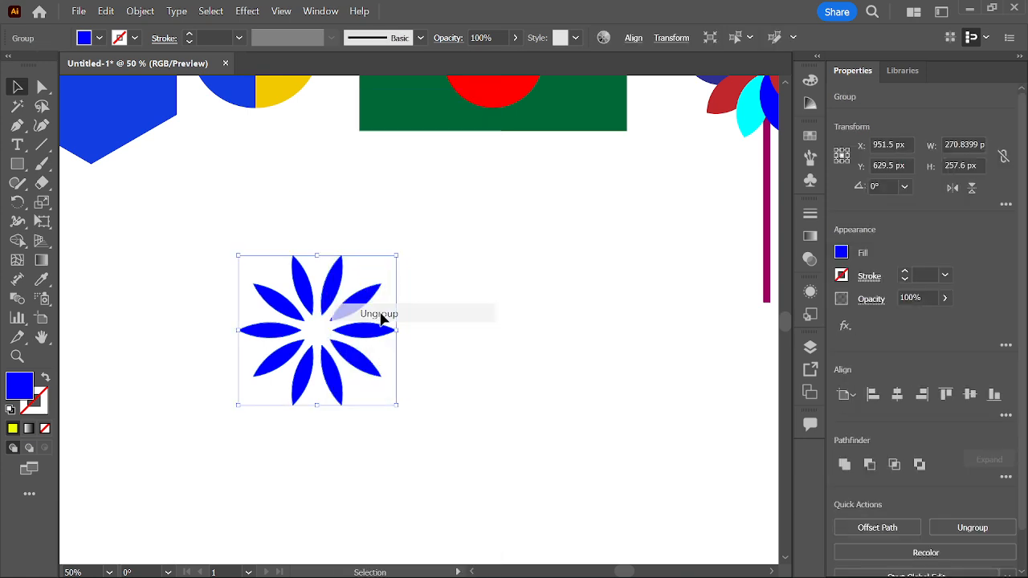
left_click(593, 409)
key("a")
left_click_drag(439, 427, 233, 235)
left_click(479, 423)
Step: Reposition the blue petal flower in the open area below the four-colour circle
scroll(471, 402, "down", 1)
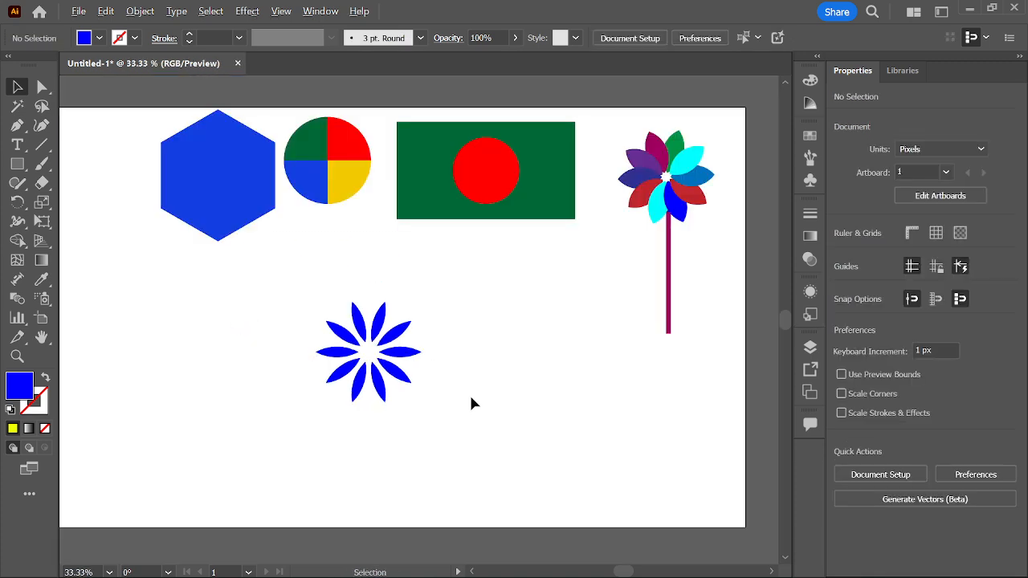
left_click_drag(397, 386, 613, 318)
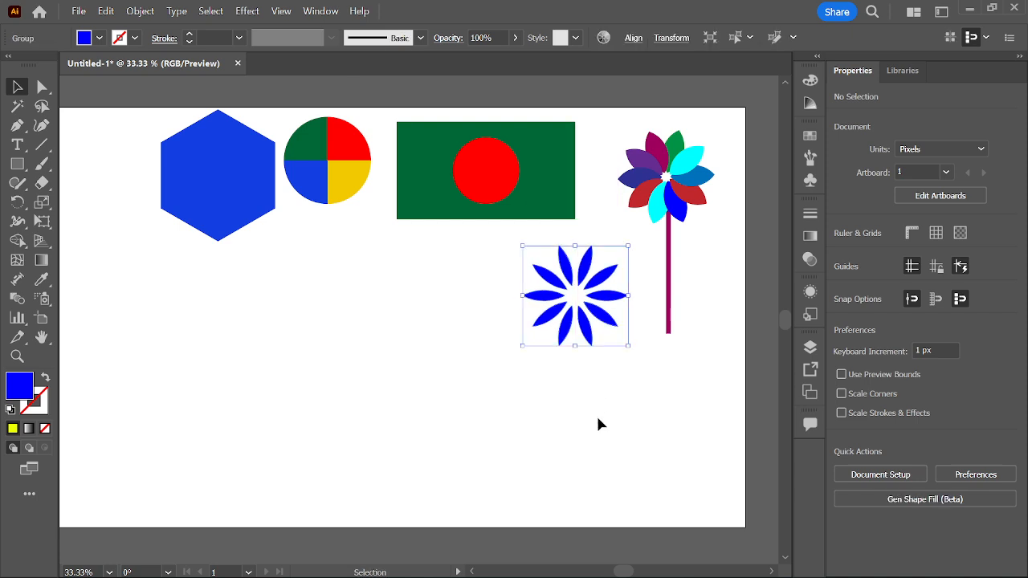
left_click(437, 356)
left_click_drag(437, 355, 432, 386)
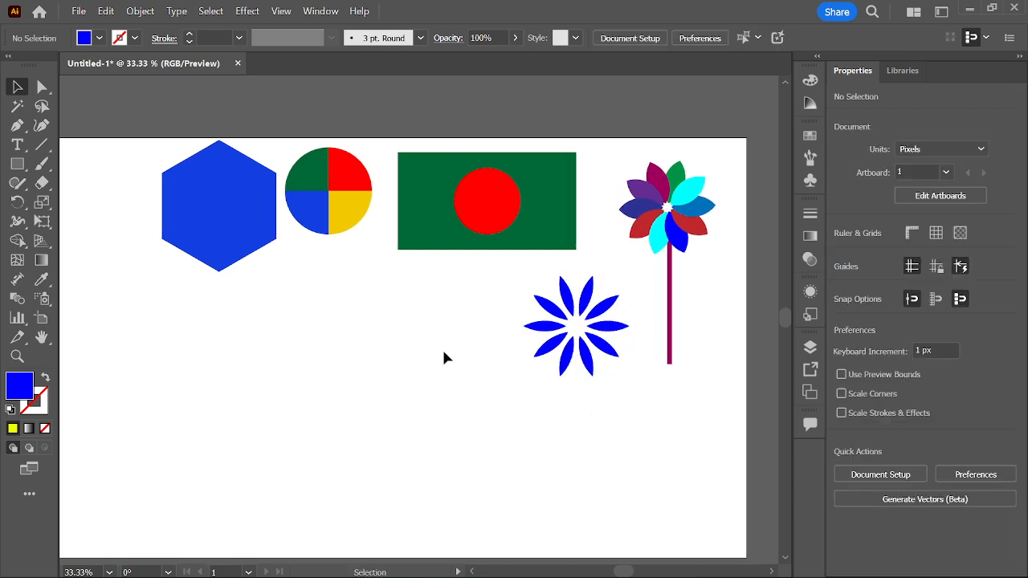
scroll(438, 344, "down", 1)
left_click_drag(558, 354, 378, 366)
left_click(484, 363)
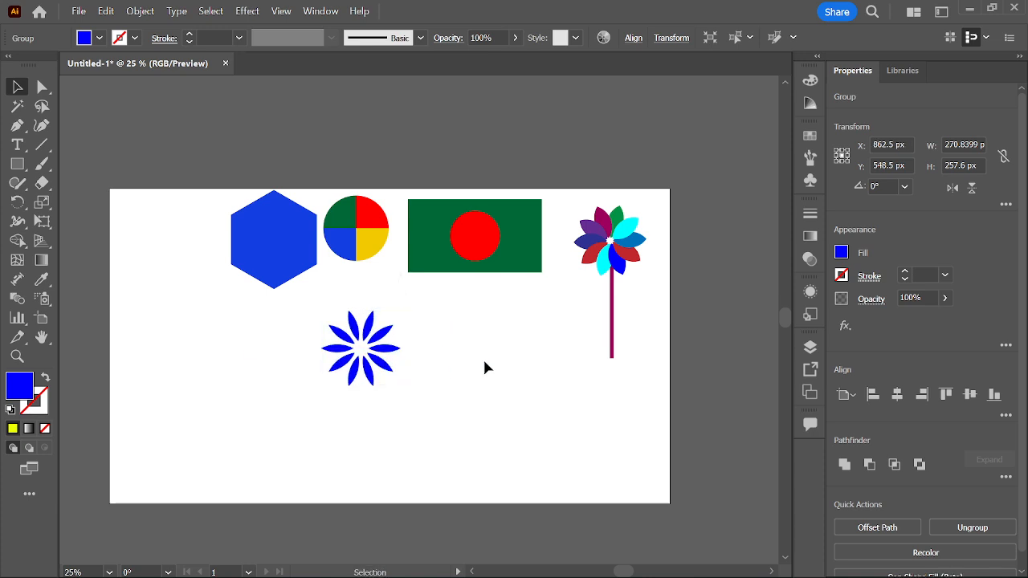
Step: Move the pinwheel to the artboard's left side below the blue hexagon, and shift the hexagon slightly up and left
left_click_drag(631, 267, 217, 336)
left_click(267, 401)
mouse_move(277, 270)
left_mouse_down()
mouse_move(278, 393)
mouse_move(265, 261)
left_mouse_up()
Step: Move the blue petal flower to the artboard's right side, where the pinwheel stood, and deselect it
left_click_drag(379, 363, 604, 325)
left_click(241, 371)
left_click(291, 363)
scroll(236, 323, "up", 1)
left_click_drag(208, 326, 201, 355)
left_click(104, 257)
Step: Draw a small blue hexagon about 129 × 112 px in the open area below the four-colour circle and the flag
right_click(19, 166)
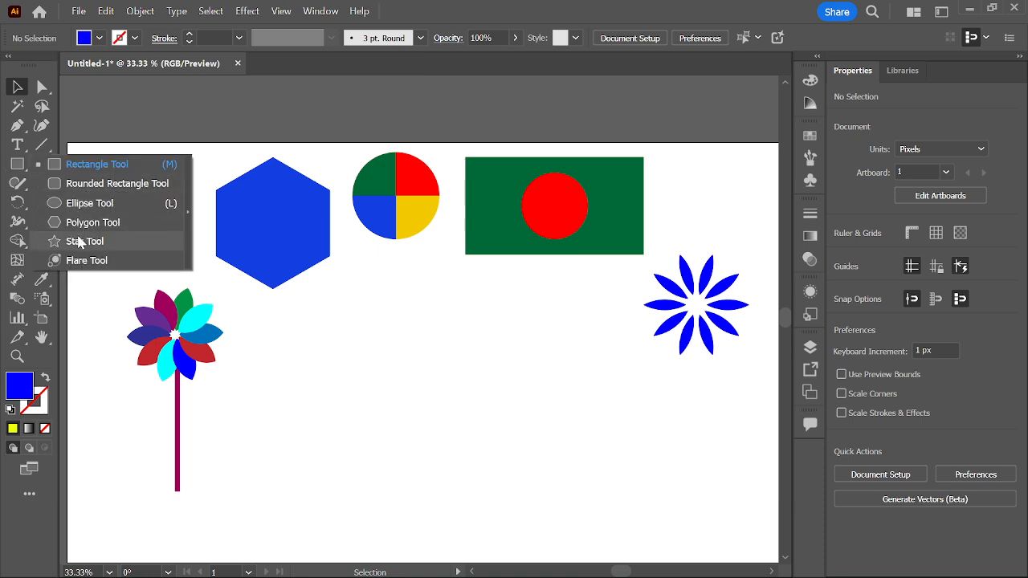
left_click(92, 222)
left_click_drag(426, 359, 498, 361)
left_click(17, 86)
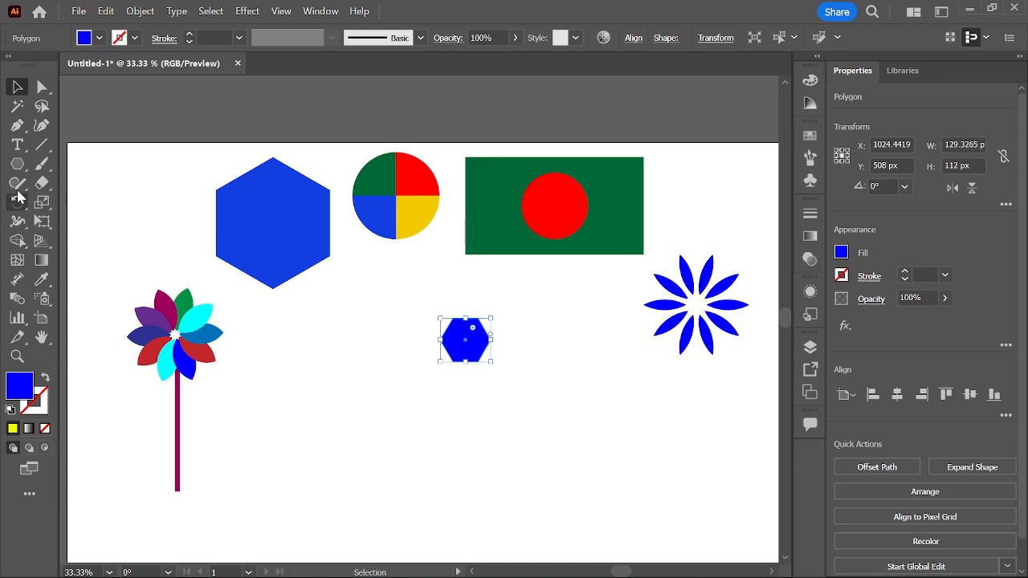
Step: Create a copy of the small hexagon rotated 10° about a point just below it
left_click(17, 201)
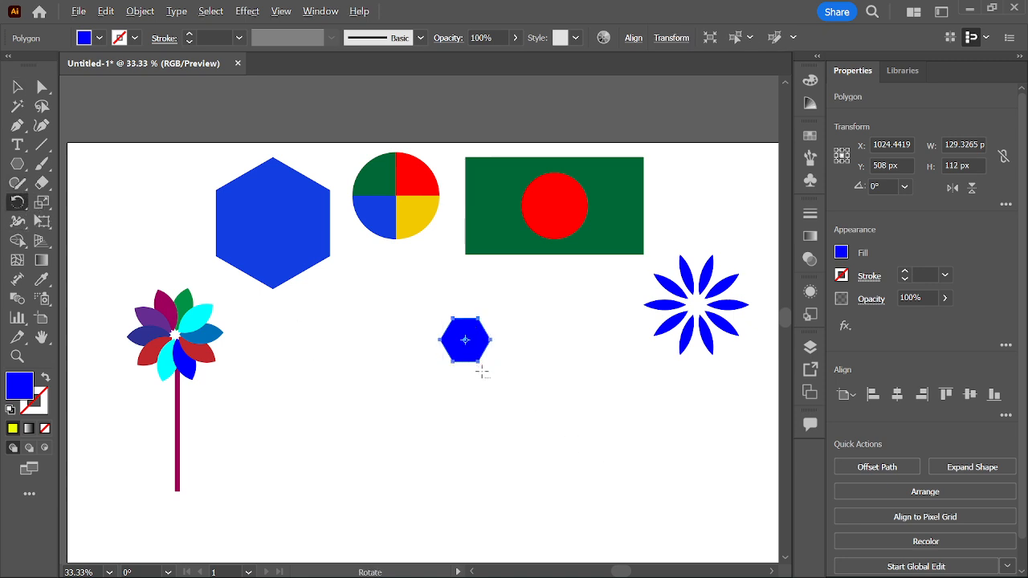
left_click(477, 370, "alt")
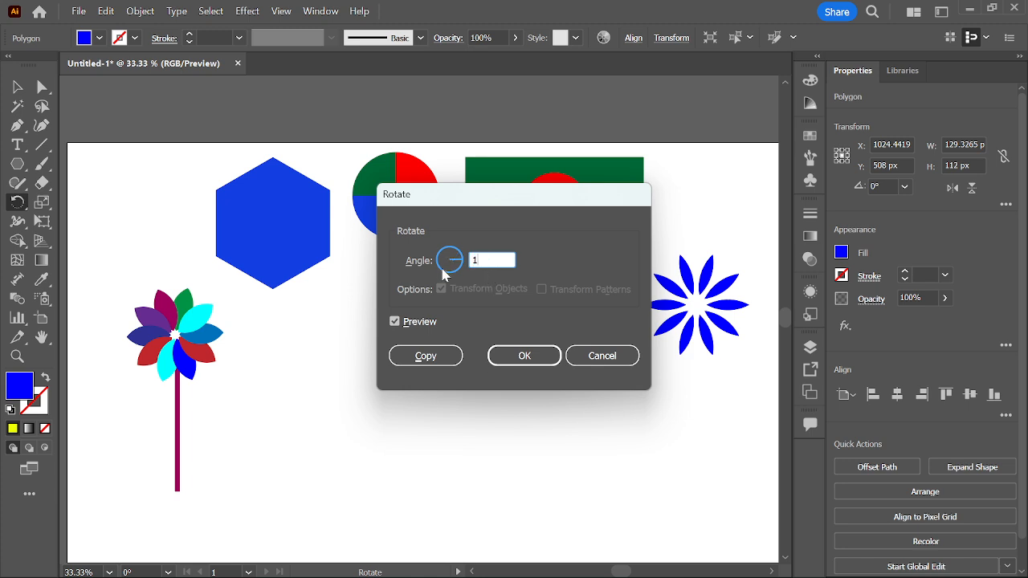
left_click(421, 355)
Step: Repeat the rotated hexagon copy until the hexagons form a full circular rosette
key("ctrl")
key("ctrl+d")
key("ctrl+d")
key("ctrl+d")
key("ctrl+d")
key("ctrl+d")
key("ctrl+d")
key("ctrl+d")
key("ctrl+d")
key("ctrl+d")
key("ctrl+d")
key("ctrl+d")
key("ctrl+d")
key("ctrl+d")
key("ctrl+d")
key("ctrl+d")
key("ctrl+d")
key("ctrl+d")
key("ctrl+d")
key("ctrl+d")
key("ctrl+d")
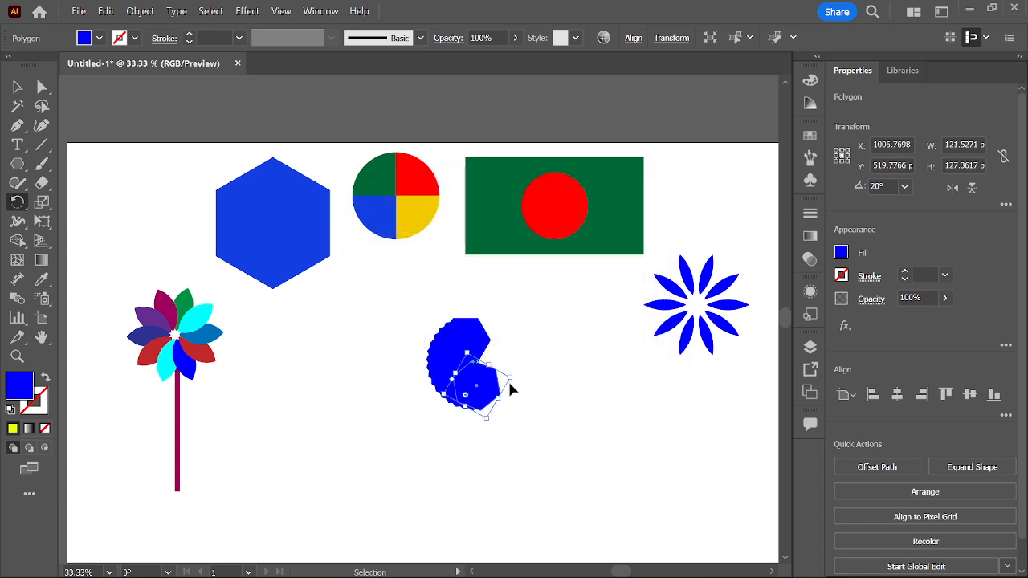
key("ctrl+d")
key("ctrl+d")
key("ctrl+d")
key("ctrl+d")
key("ctrl+d")
key("ctrl+d")
key("ctrl+d")
key("ctrl+d")
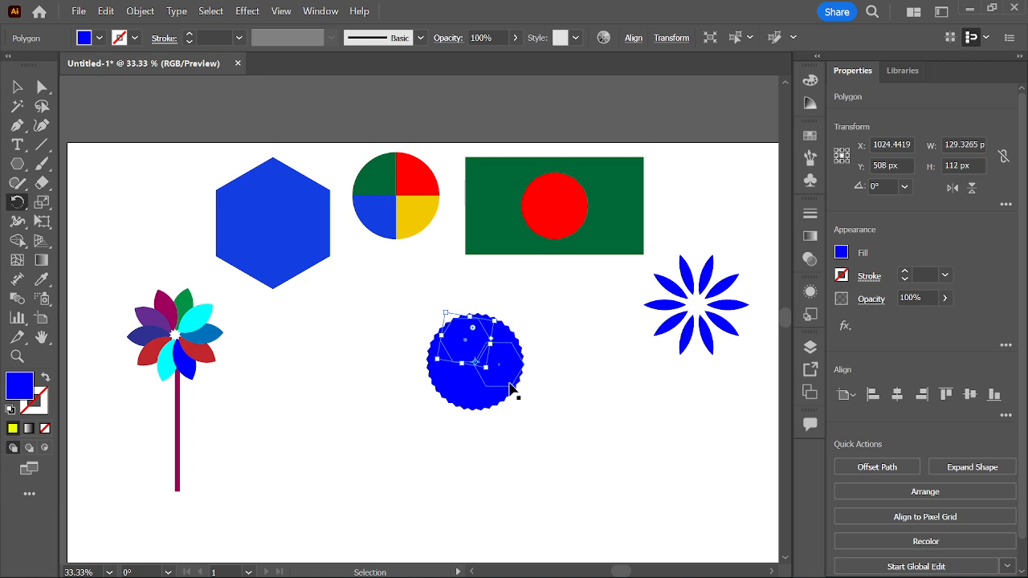
Step: Select every hexagon of the rosette and delete the whole shape
left_click(17, 87)
left_click(529, 433)
scroll(529, 433, "up", 1)
left_click_drag(539, 440, 341, 238)
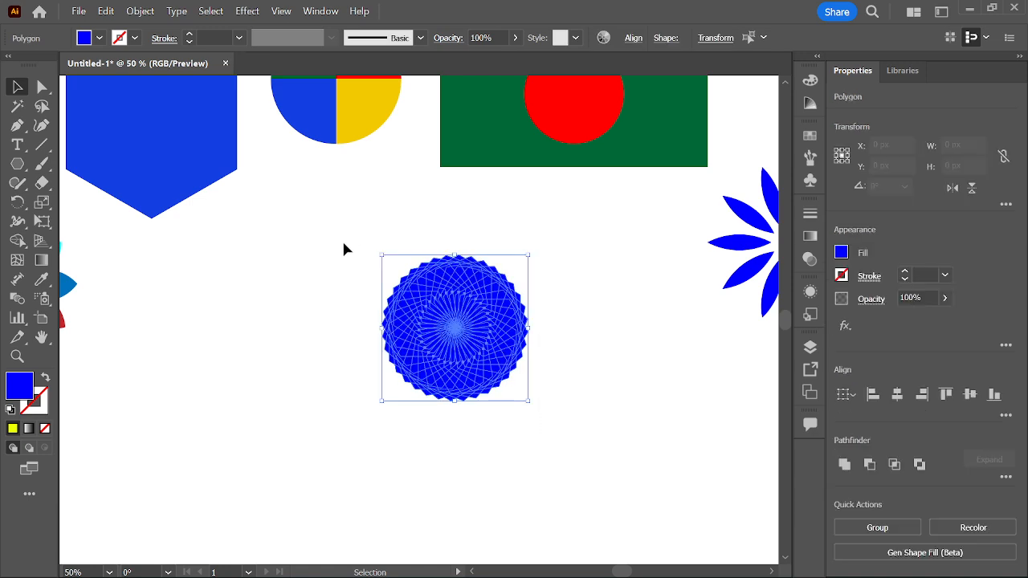
scroll(489, 332, "up", 2)
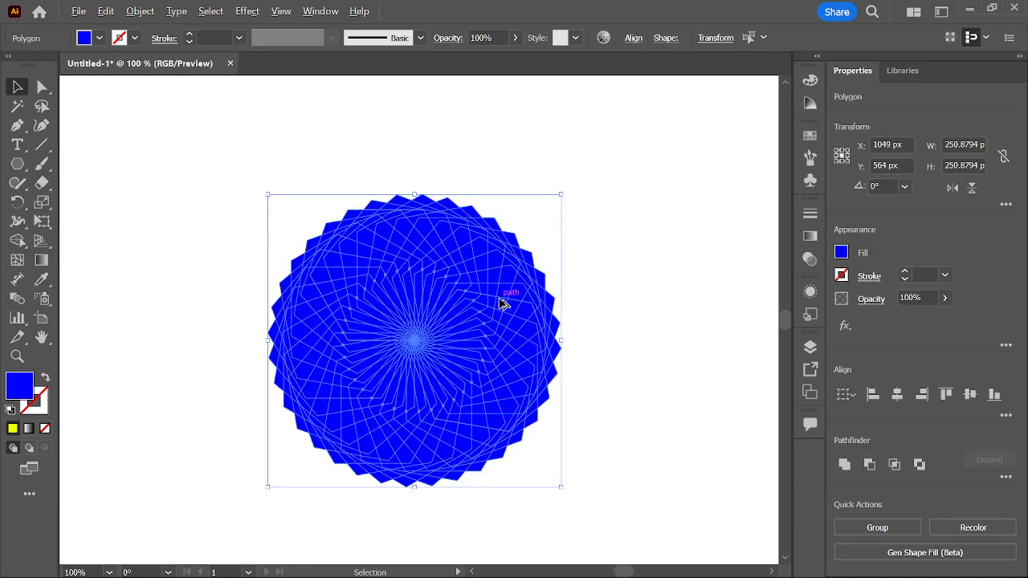
left_click(653, 387)
left_click_drag(614, 439, 199, 202)
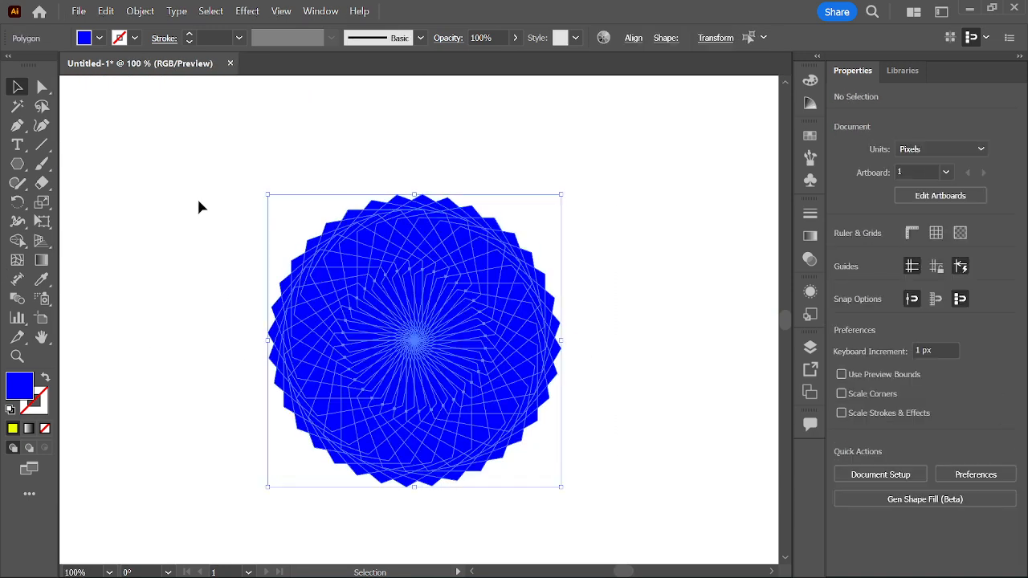
key("Delete")
scroll(358, 320, "down", 1)
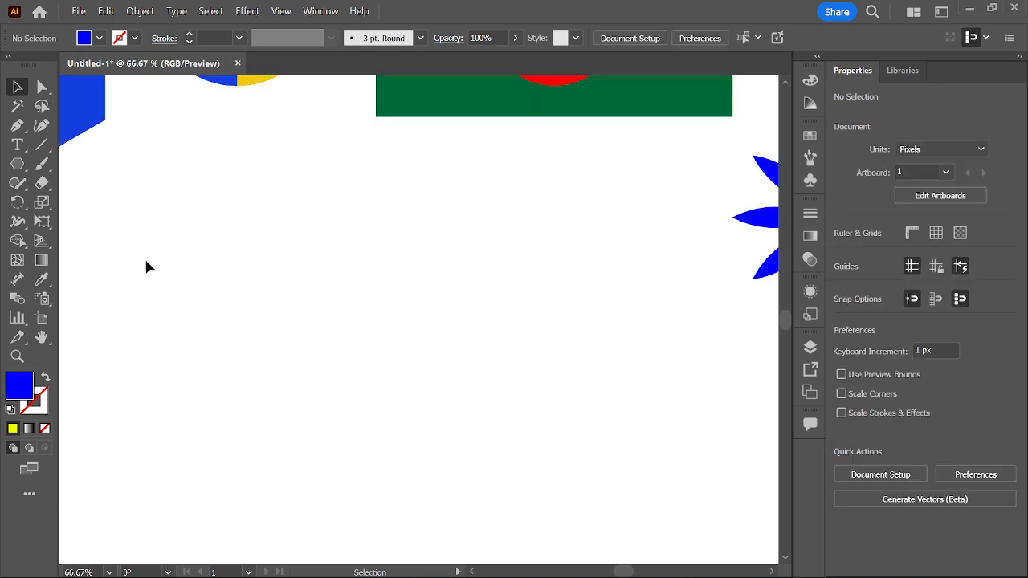
Step: Draw a five-pointed blue star about 99 × 94 px in the empty area below the flag
left_click_drag(16, 164, 89, 242)
left_click_drag(405, 298, 441, 332)
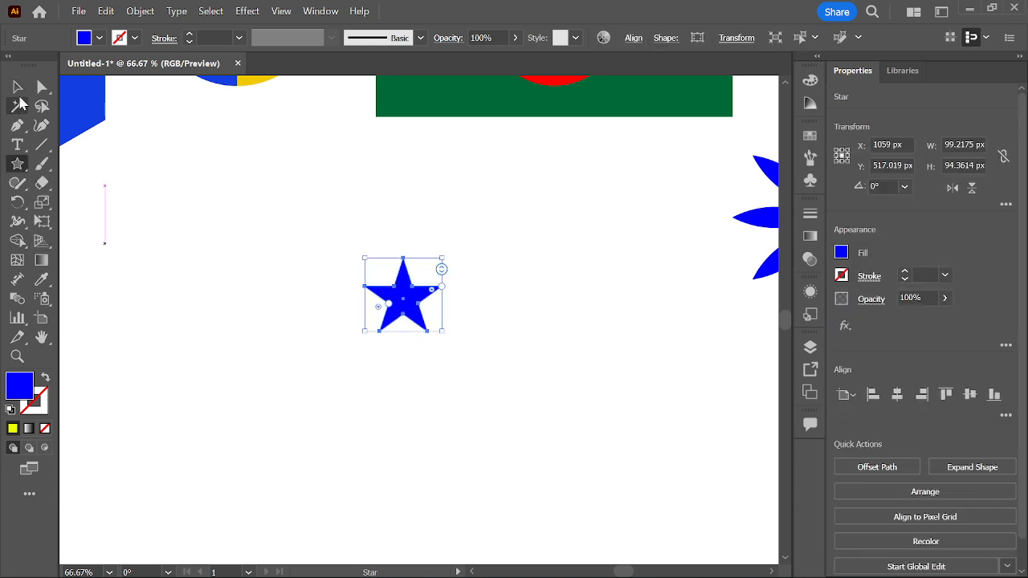
left_click(17, 87)
left_click(473, 361)
scroll(473, 361, "down", 1)
Step: Create a copy of the star rotated 10° about a point below and to the right of it
left_click(425, 317)
left_click(18, 202)
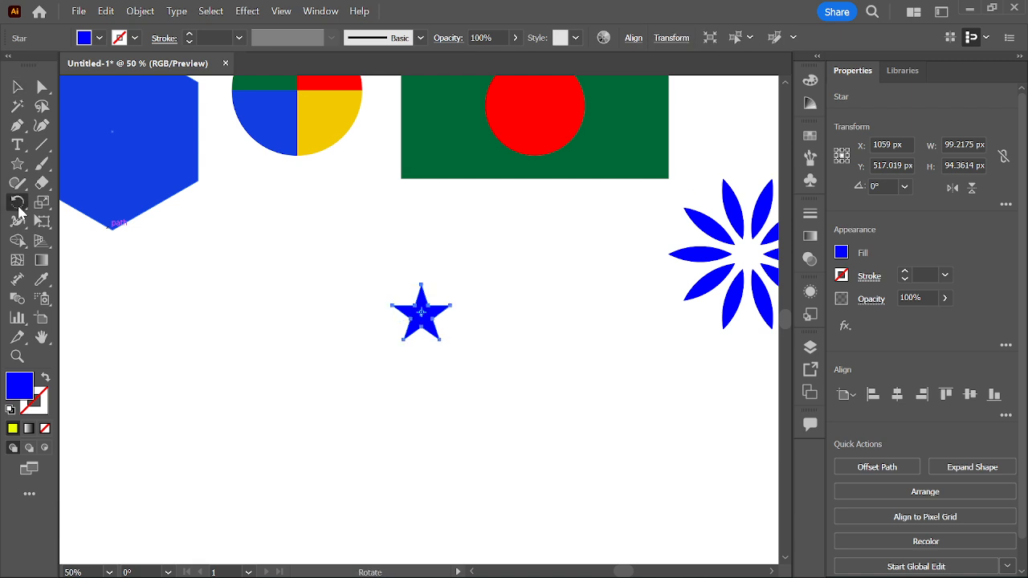
left_click(448, 369, "alt")
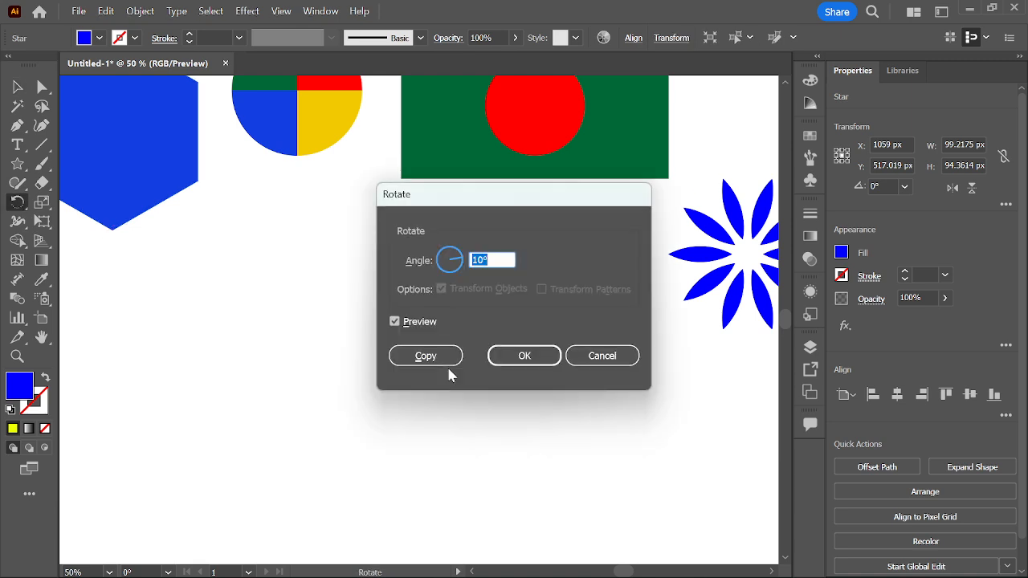
left_click_drag(458, 223, 597, 228)
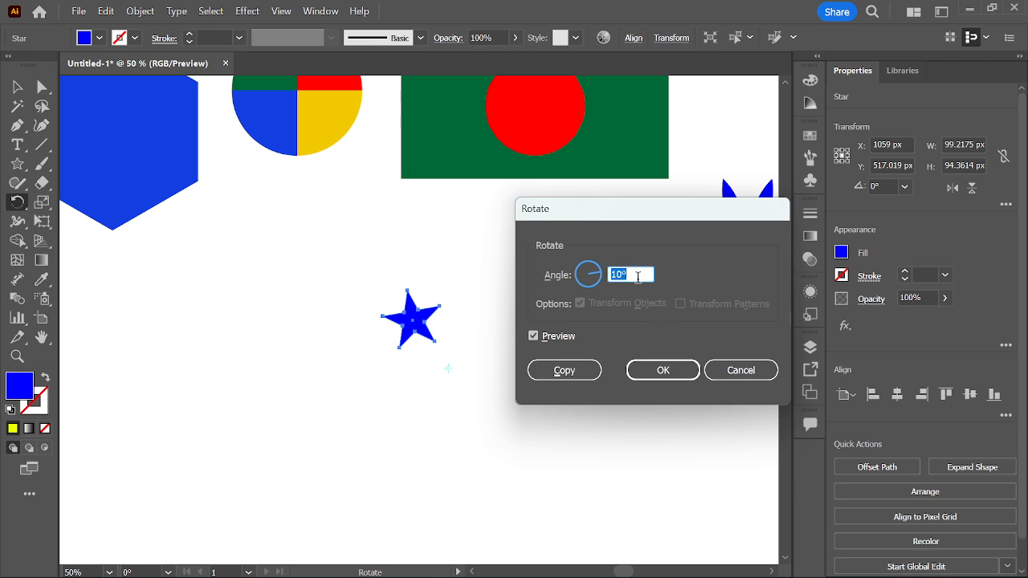
left_click(564, 370)
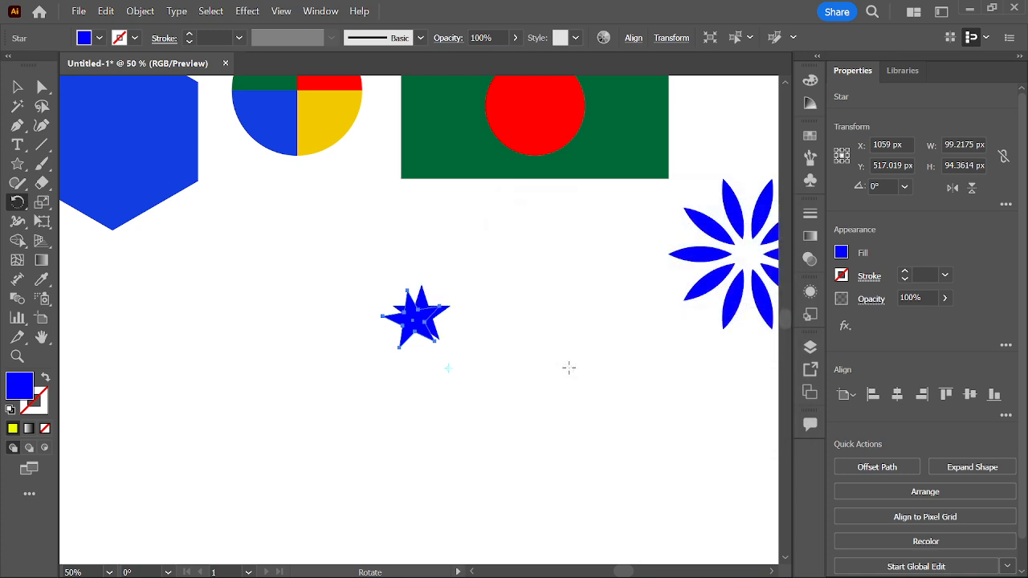
Step: Repeat the rotated star copy until the stars form a complete ring with an open centre
key("ctrl+d")
key("ctrl+d")
key("ctrl+d")
key("ctrl+d")
key("ctrl+d")
key("ctrl+d")
key("ctrl+d")
key("ctrl+d")
key("ctrl+d")
key("ctrl+d")
key("ctrl+d")
key("ctrl+d")
key("ctrl+d")
key("ctrl+d")
key("ctrl+d")
key("ctrl+d")
key("ctrl+d")
key("ctrl+d")
key("ctrl+d")
key("ctrl+d")
key("ctrl+d")
key("ctrl+d")
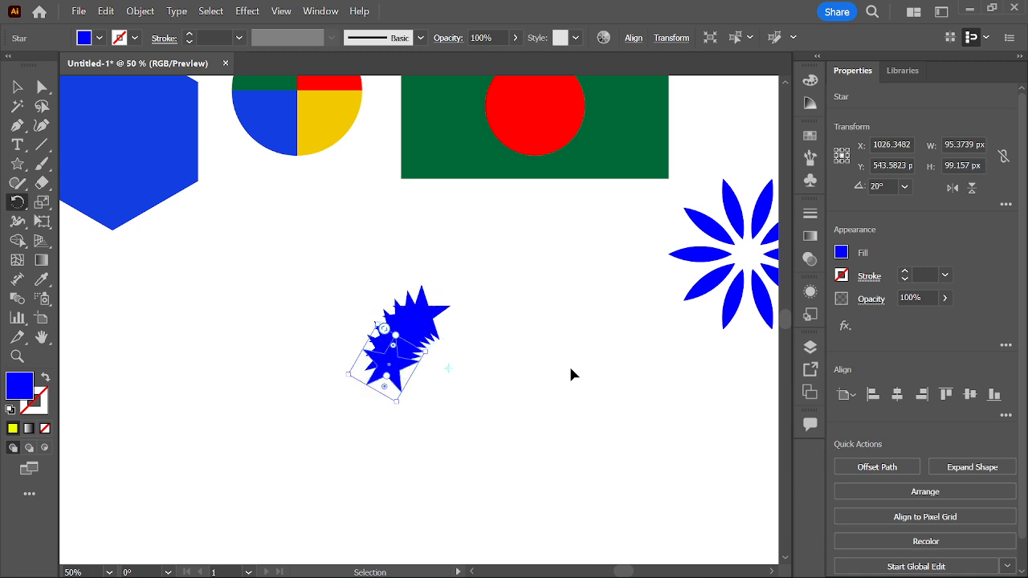
key("ctrl+d")
key("ctrl+d")
key("ctrl+d")
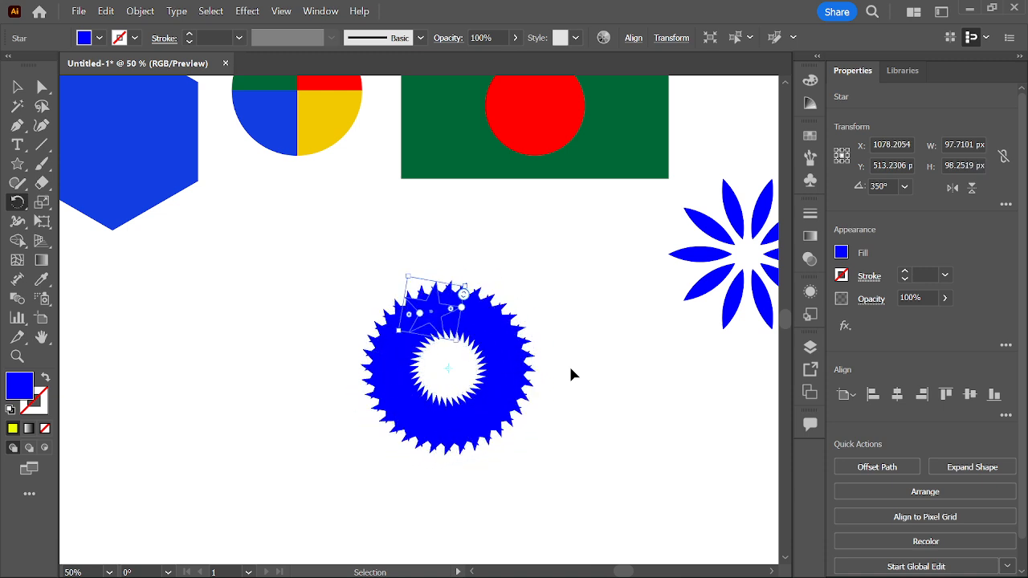
Step: Select all the stars in the ring and examine their overlapping outlines up close
left_click(17, 86)
left_click_drag(308, 254, 546, 466)
scroll(502, 422, "up", 1)
scroll(502, 422, "up", 2)
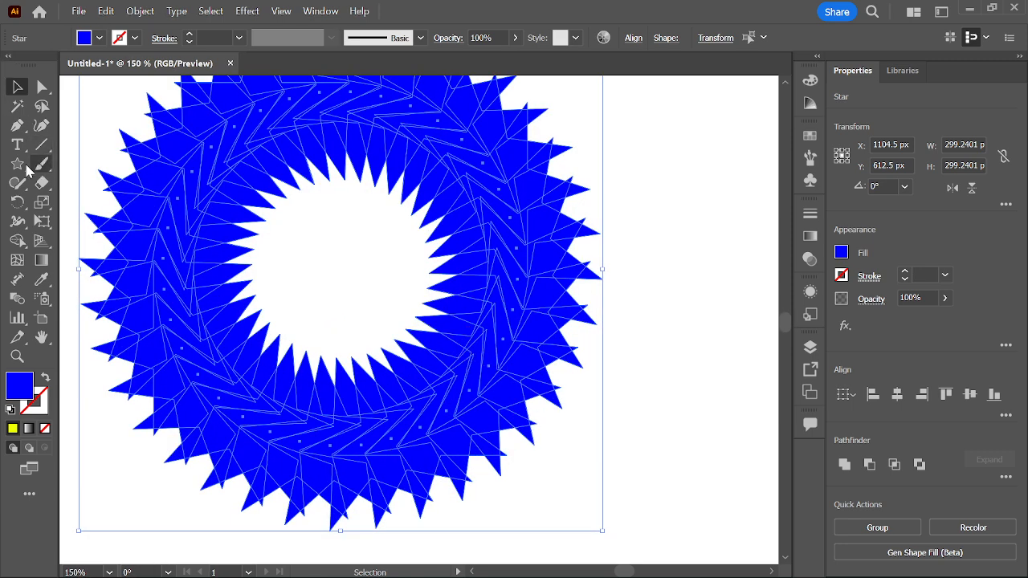
Step: Remove all the inner points of the star ring with Shape Builder, leaving a round open centre
left_click(691, 373)
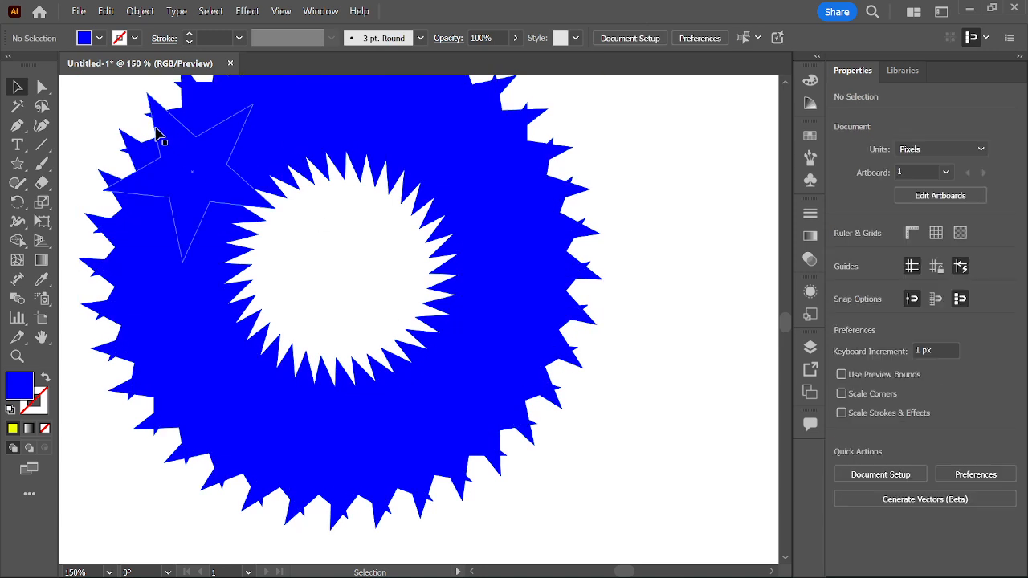
scroll(550, 264, "down", 2)
left_click(553, 347)
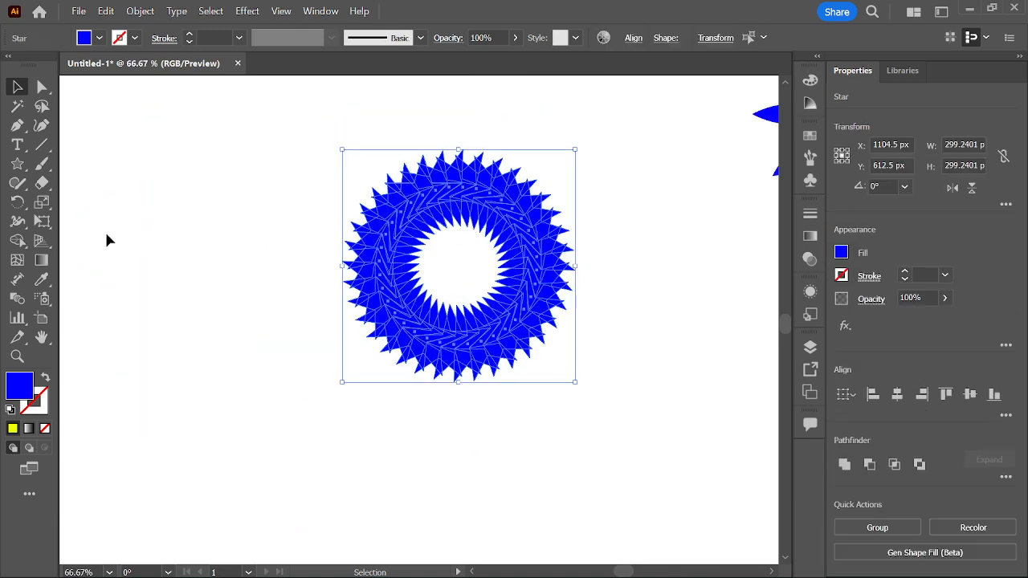
left_click(32, 240)
scroll(543, 268, "up", 1)
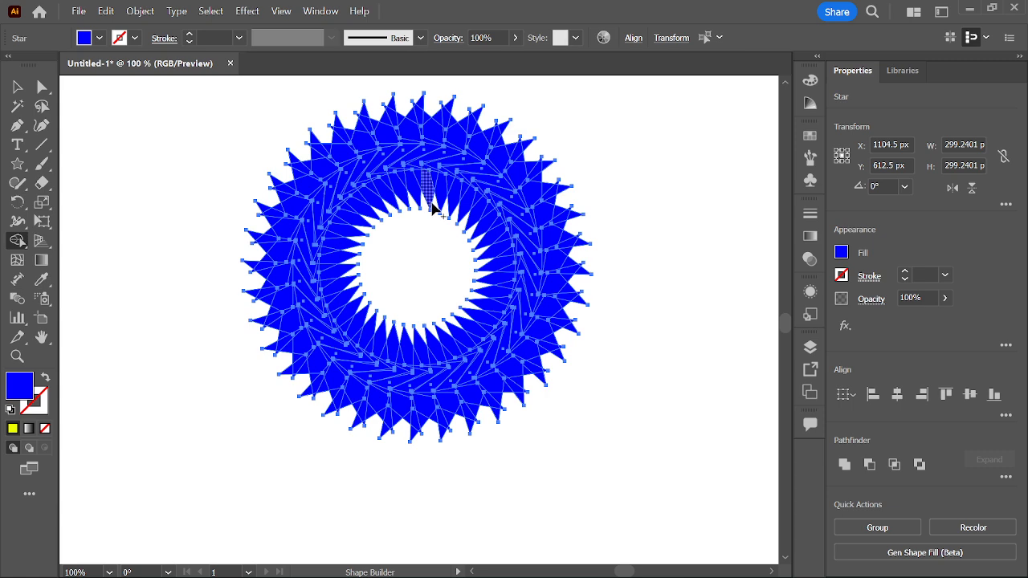
scroll(429, 134, "up", 1)
scroll(422, 145, "down", 1)
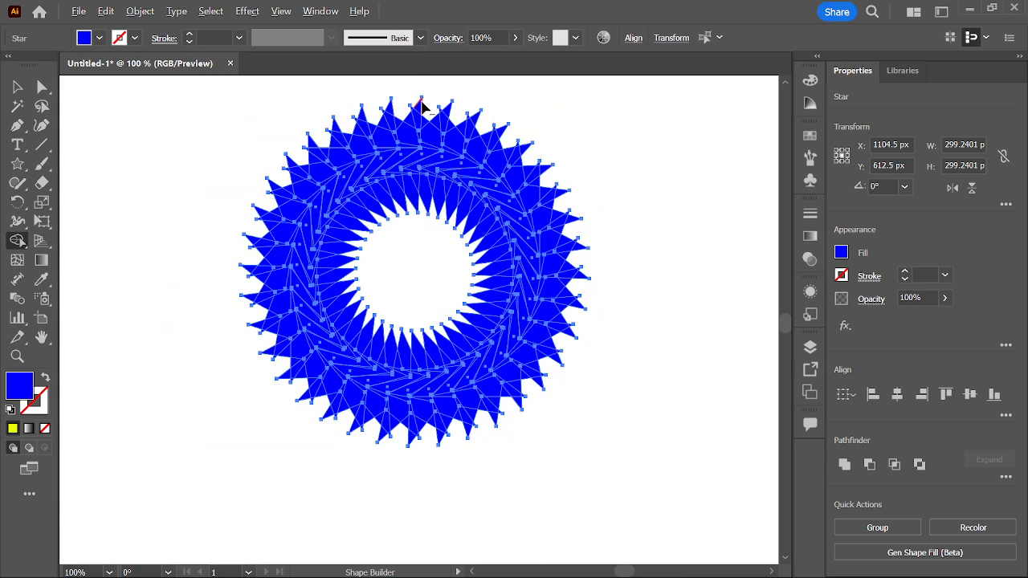
left_click(404, 192)
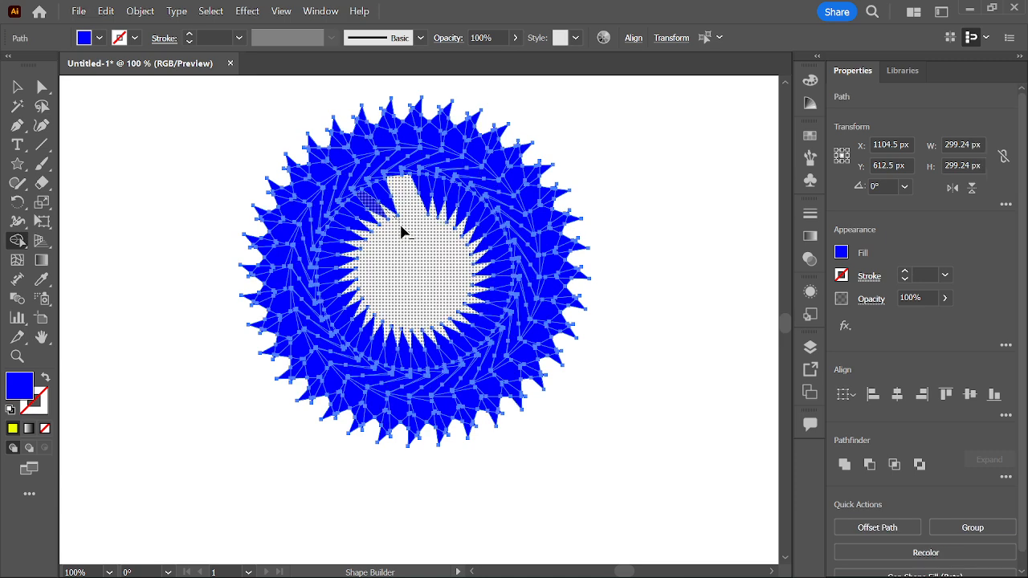
left_click(375, 200)
mouse_move(356, 217)
left_mouse_down()
mouse_move(360, 310)
mouse_move(372, 331)
mouse_move(410, 351)
mouse_move(450, 339)
mouse_move(489, 306)
mouse_move(495, 276)
mouse_move(460, 201)
mouse_move(415, 207)
left_mouse_up()
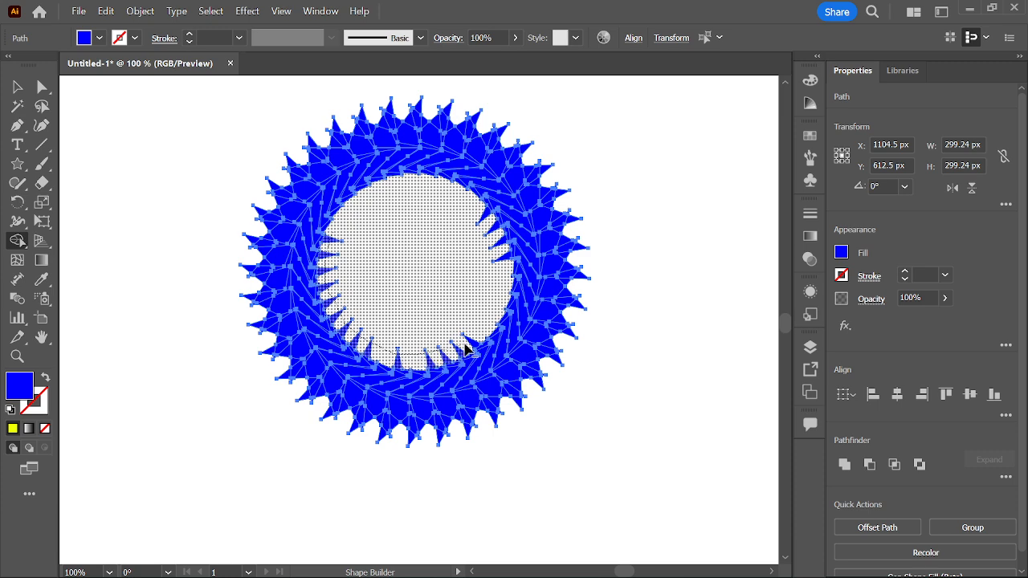
left_click_drag(469, 218, 444, 229)
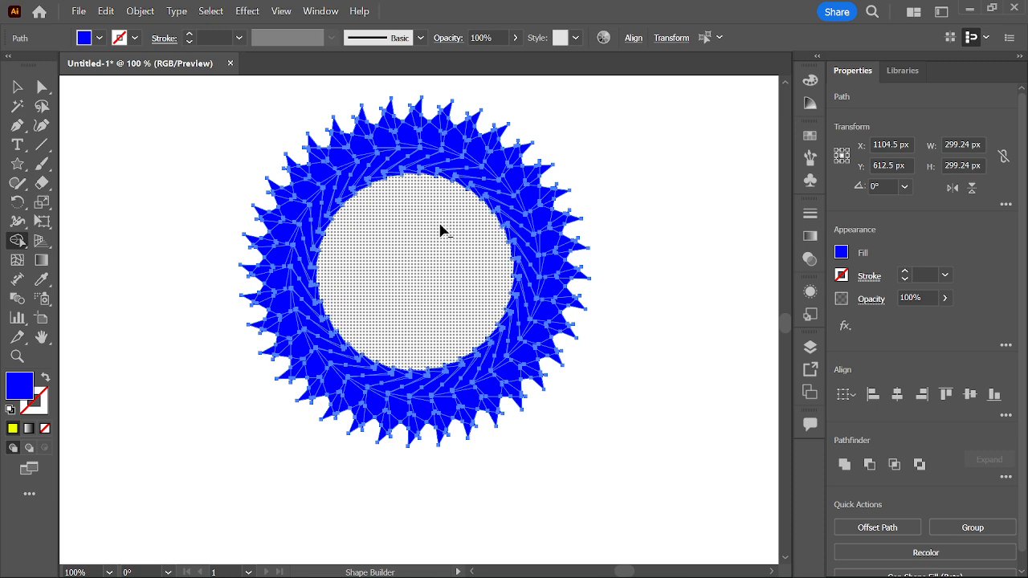
left_click(17, 87)
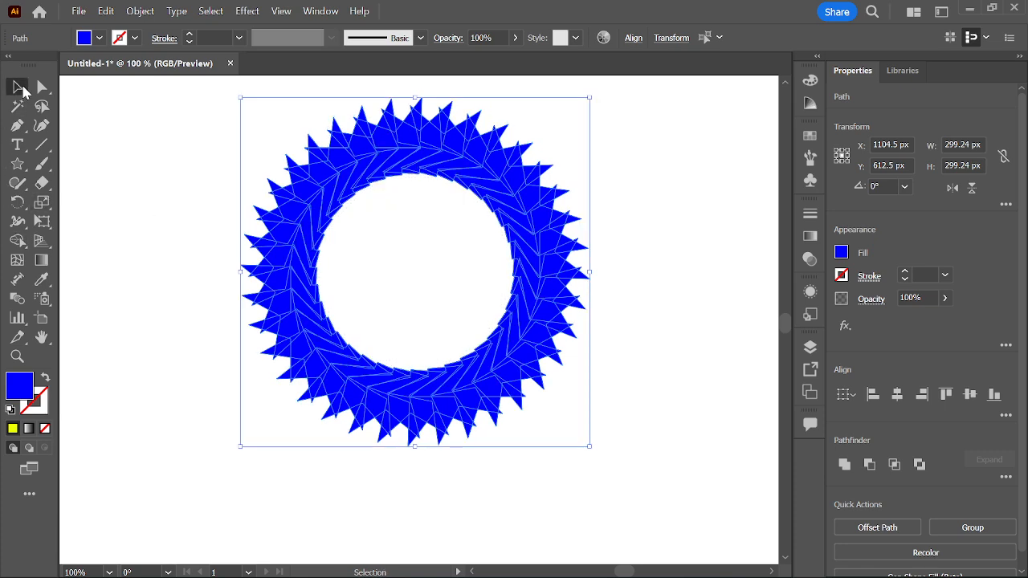
left_click(179, 139)
Step: Draw a freehand hexagon between the pinwheel and the star ring, and delete the extra polygon drawn below it
scroll(199, 170, "down", 1)
left_click_drag(200, 175, 386, 239)
scroll(289, 199, "down", 1)
left_click_drag(17, 164, 91, 224)
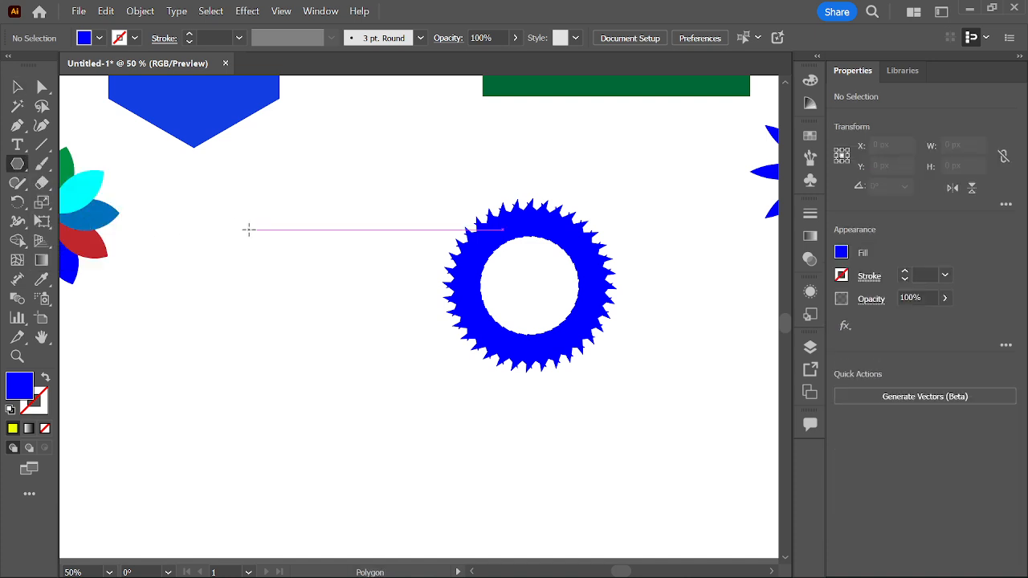
key("ctrl+minus")
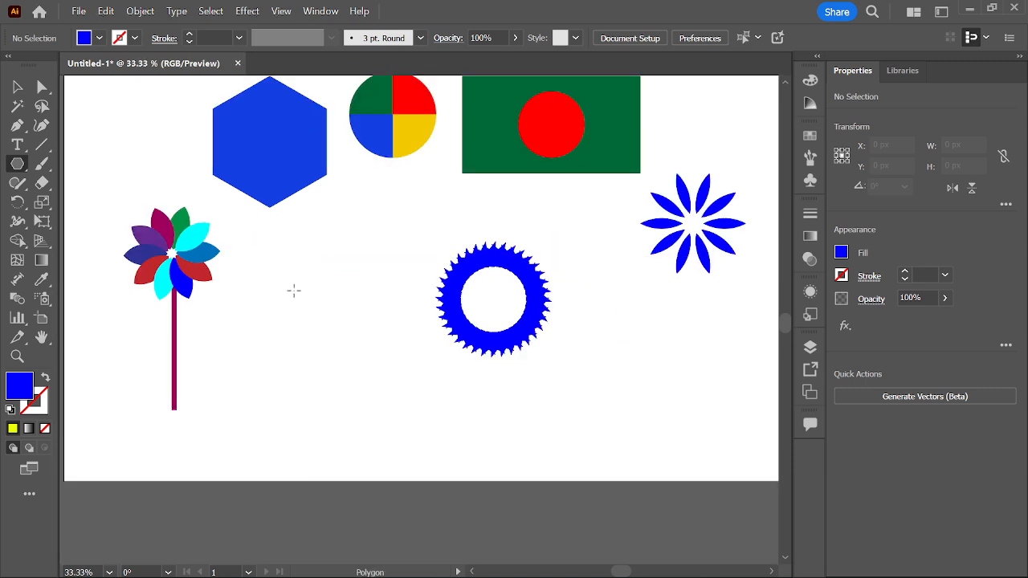
right_click(17, 164)
left_click(70, 178)
right_click(17, 164)
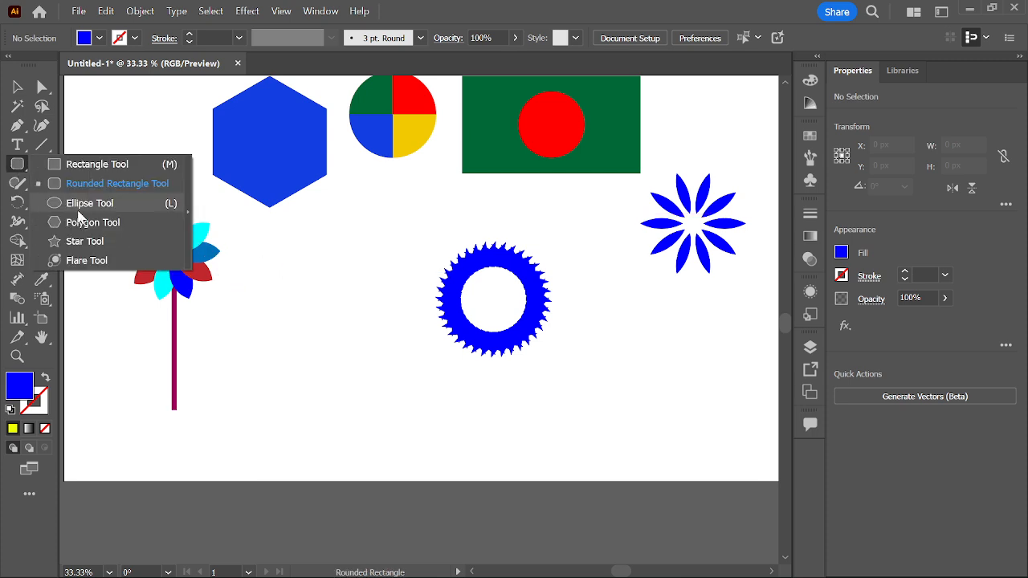
left_click(79, 224)
left_click_drag(297, 269, 336, 308)
left_click_drag(348, 371, 379, 418)
key("Delete")
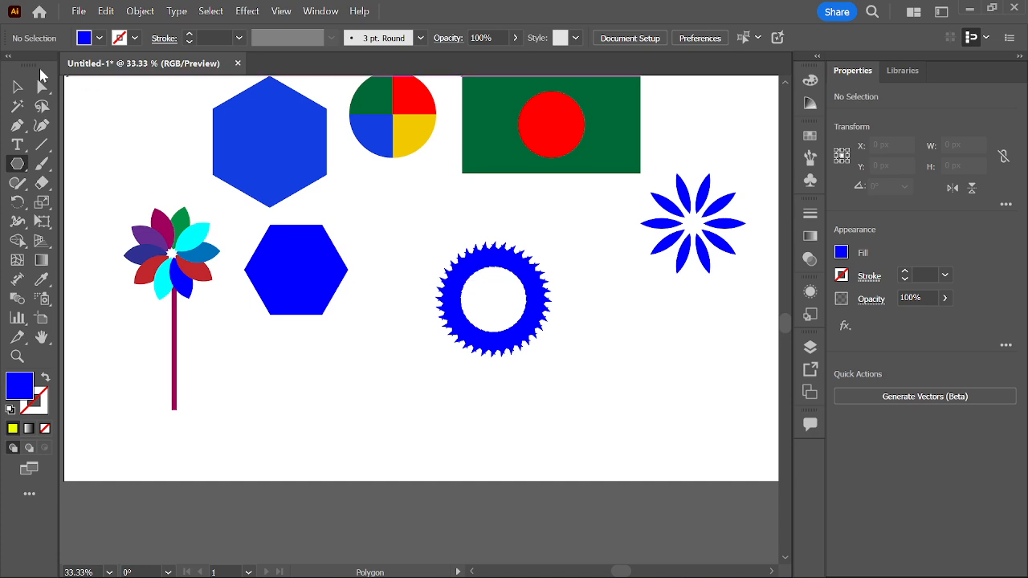
Step: Delete the freehand hexagon between the pinwheel and the star ring
left_click(17, 86)
left_click(293, 275)
key("Delete")
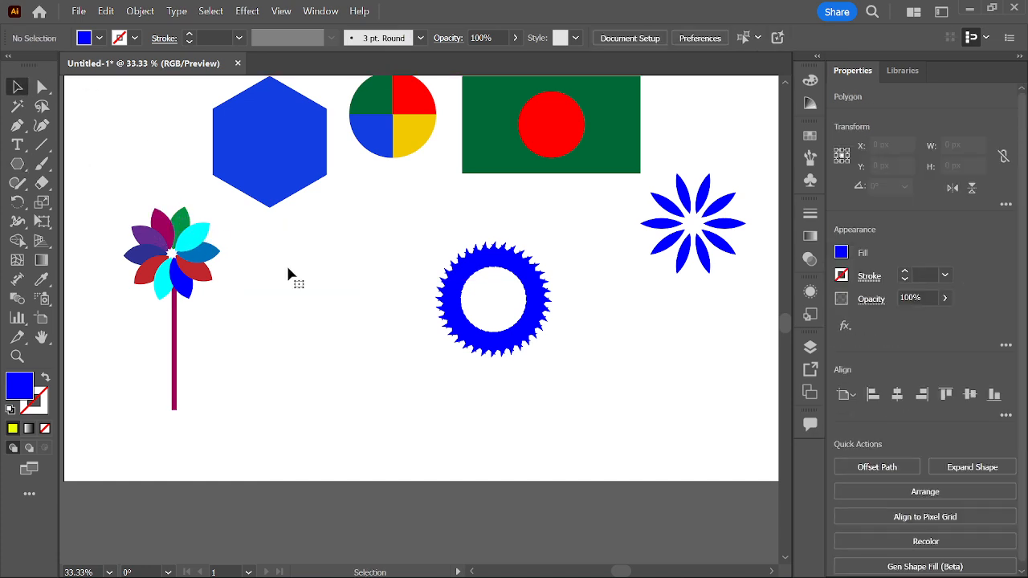
Step: Create a four-sided polygon beside the pinwheel and a seven-sided one below it, each with a 143.1829 px radius
left_click_drag(18, 164, 72, 222)
left_click(297, 272)
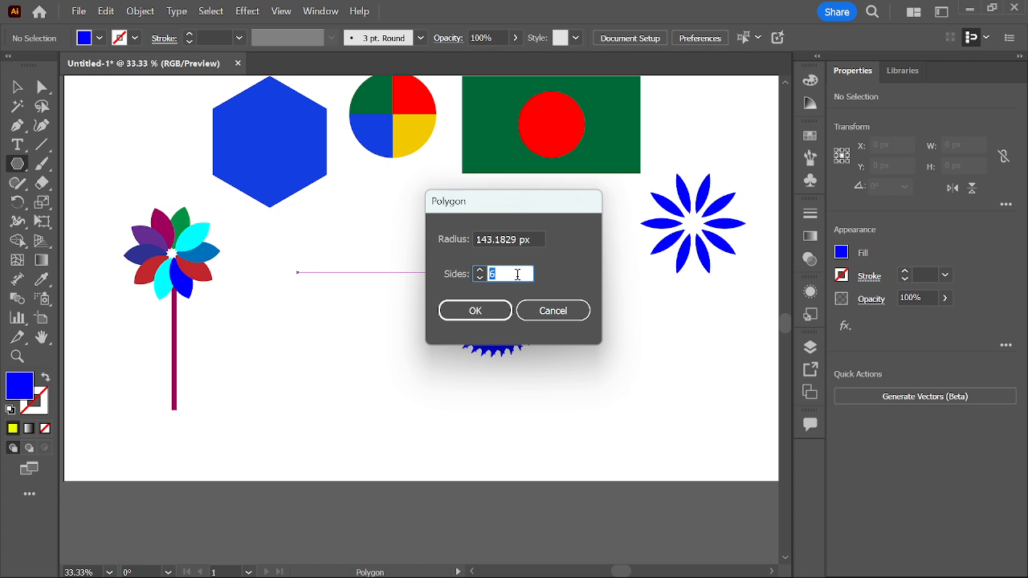
type("4")
left_click(474, 310)
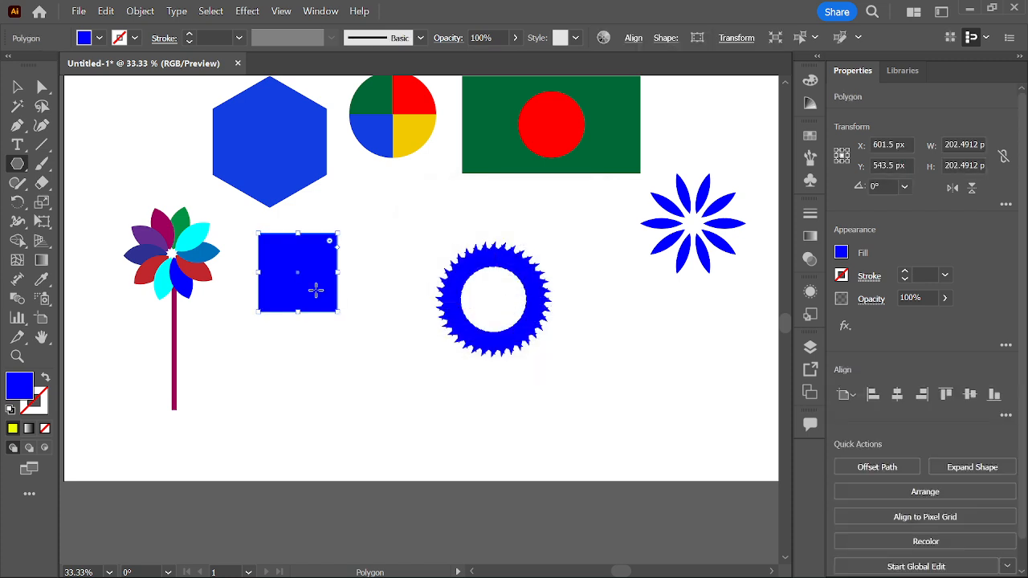
left_click(271, 385)
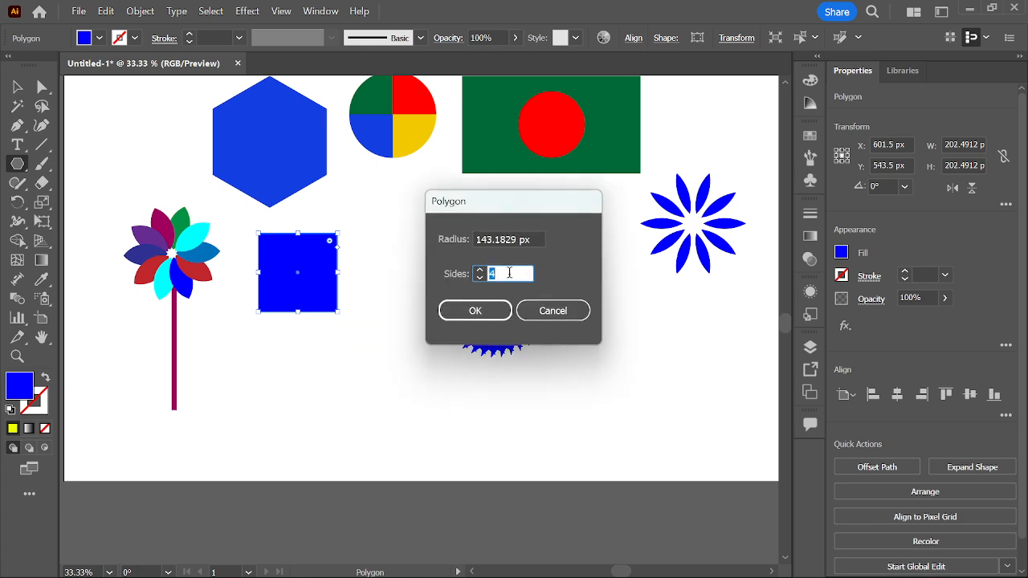
left_click(480, 310)
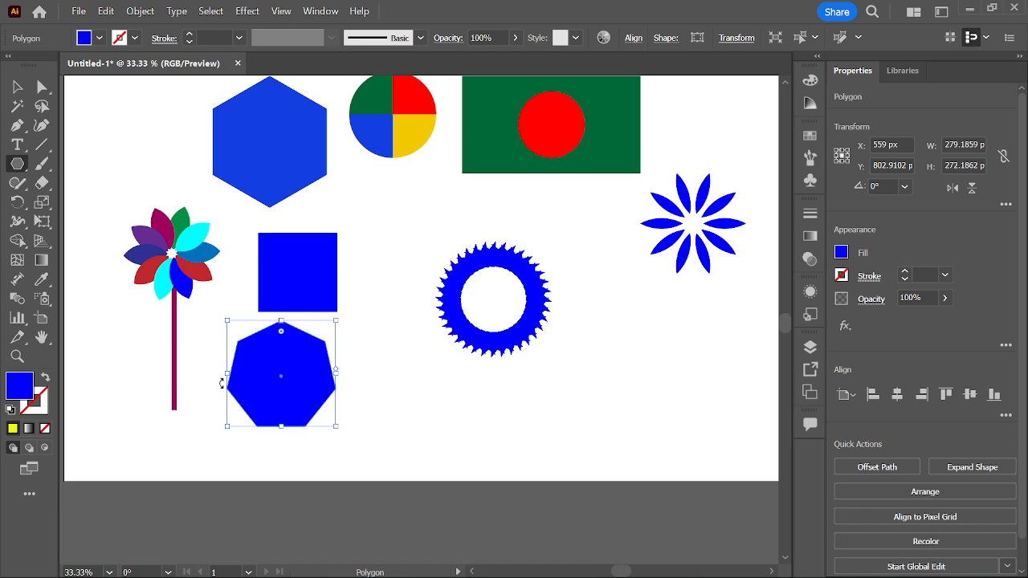
Step: Draw a tiny seven-sided polygon about 13 px wide in the gap between the square and the star ring
left_click(18, 87)
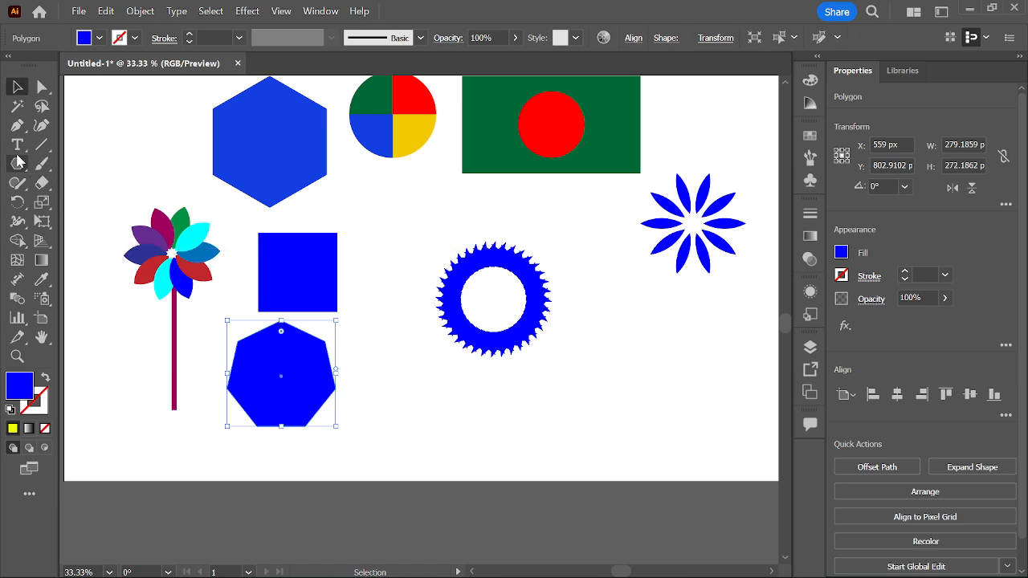
left_click(18, 164)
left_click(63, 219)
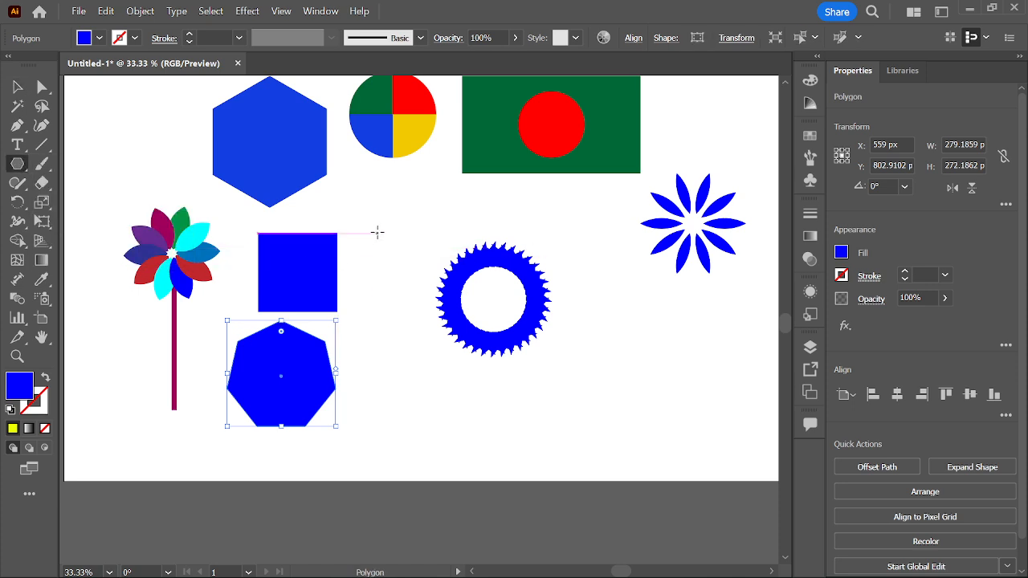
left_click_drag(377, 232, 379, 230)
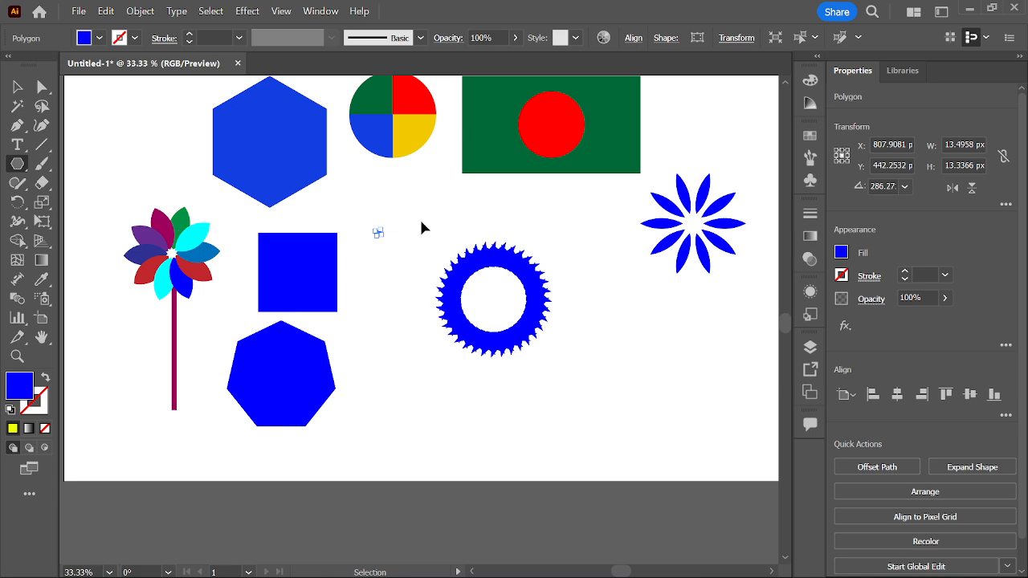
left_click(404, 222)
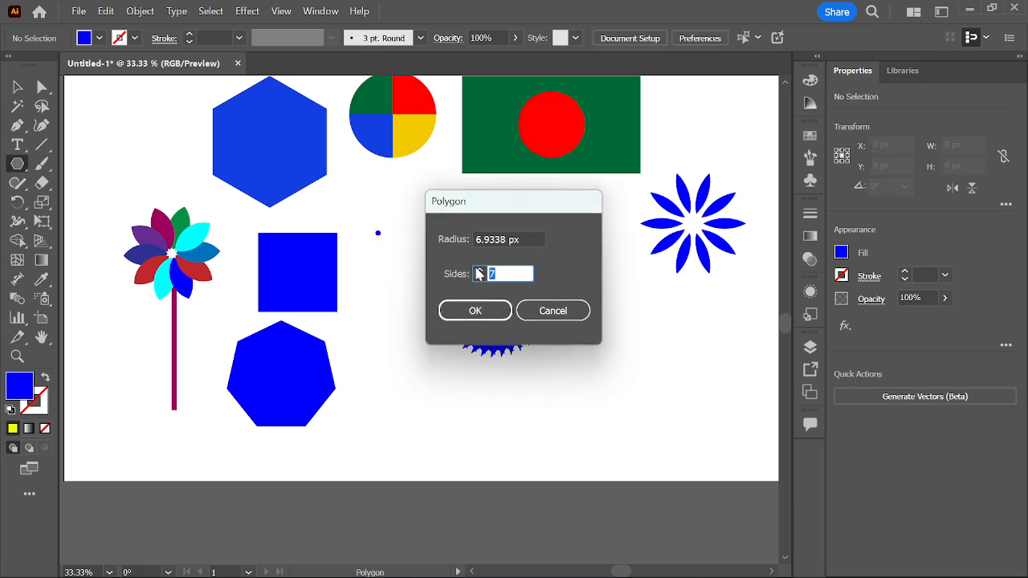
left_click(530, 310)
Step: Draw a nine-sided polygon about 137 × 135 px in the empty area beside the large hexagon
left_click_drag(17, 164, 75, 222)
left_click(133, 143)
type("9")
left_click(486, 317)
left_click_drag(135, 141, 102, 102)
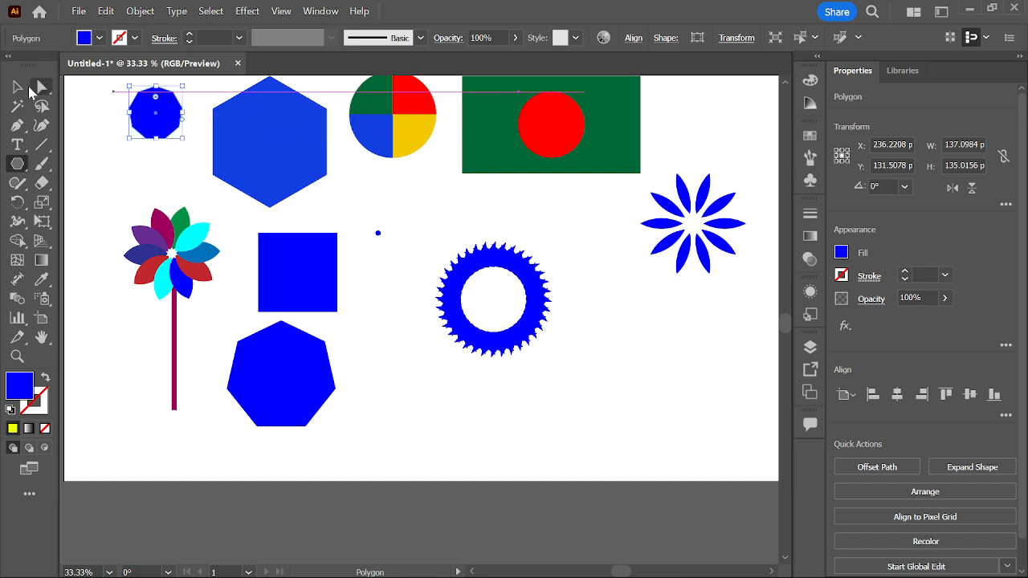
Step: Enlarge the nine-sided polygon to about 395 × 389 px below the star ring, and delete it
left_click(20, 86)
left_click_drag(160, 121, 573, 516)
left_click_drag(500, 426, 539, 441)
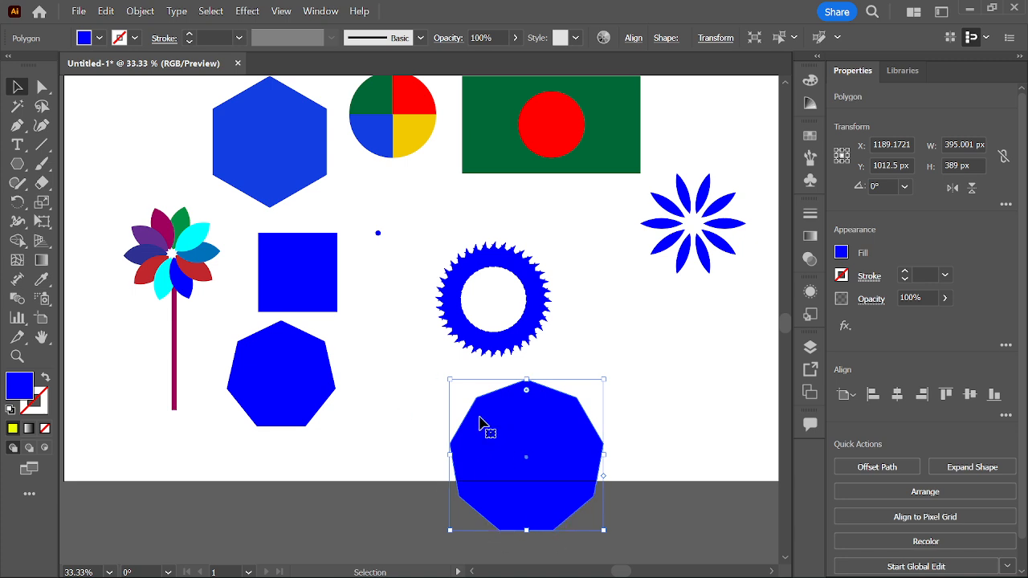
key("shift+Right")
key("Delete")
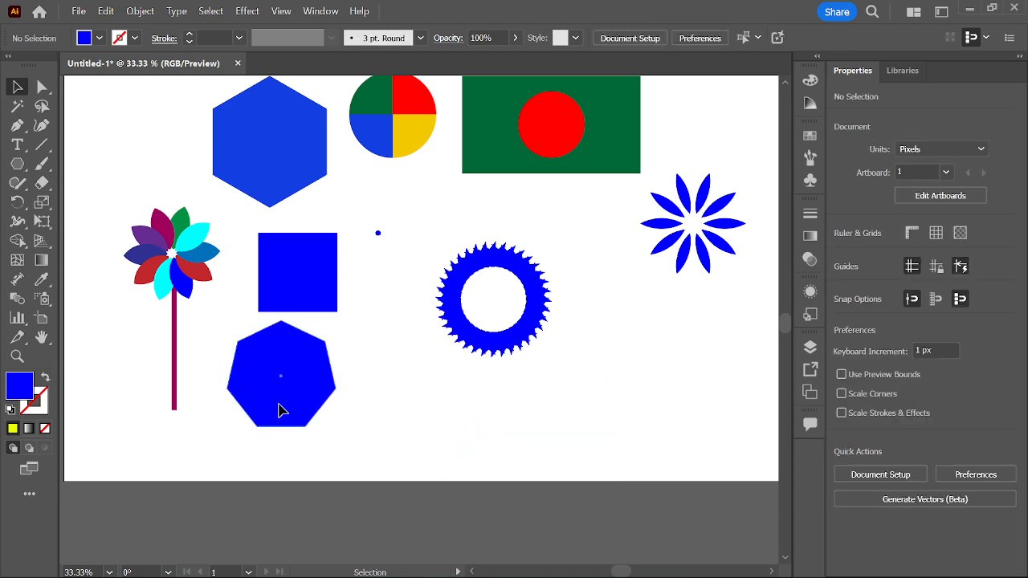
Step: Delete the seven-sided polygon and the square beside the pinwheel
left_click(280, 409)
key("Delete")
left_click(298, 303)
key("Delete")
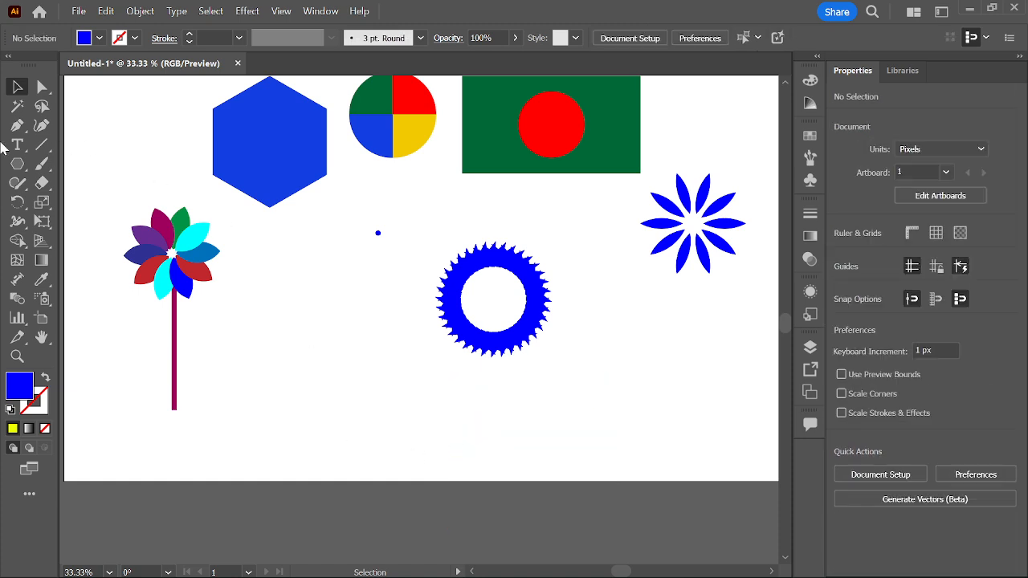
Step: Move the hexagon, the four-colour circle and the flag off the artboard's upper edge, and shift the pinwheel slightly upward
left_click(14, 166)
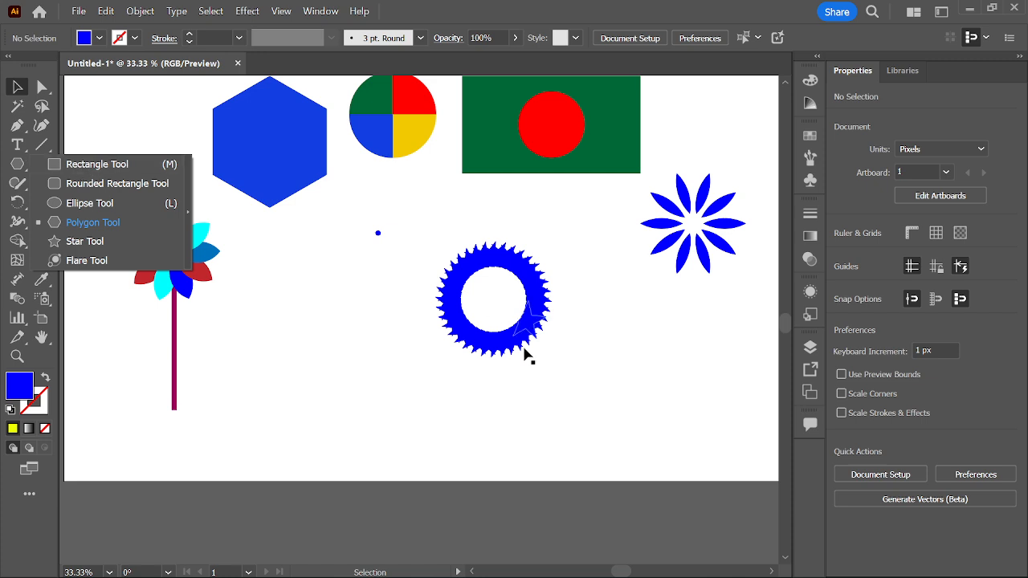
scroll(502, 341, "up", 2)
scroll(509, 353, "up", 3)
scroll(472, 306, "down", 1)
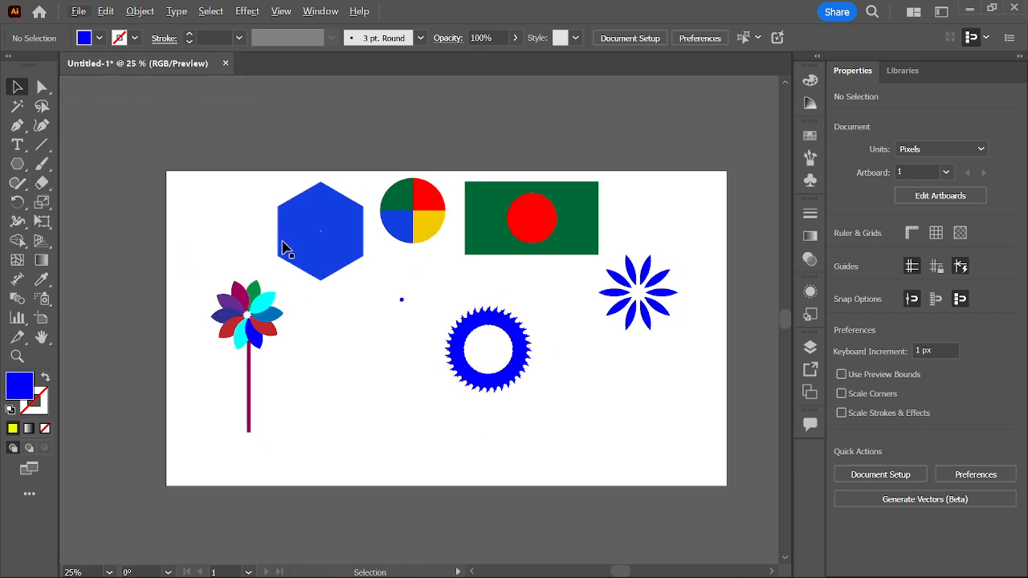
left_click_drag(342, 241, 132, 165)
left_click_drag(442, 211, 251, 123)
left_click_drag(562, 213, 434, 114)
left_click_drag(265, 315, 265, 280)
Step: Pull one star out of the ring to the artboard's upper area, and shift the ring and tiny polygon toward the pinwheel
left_click_drag(518, 361, 551, 212)
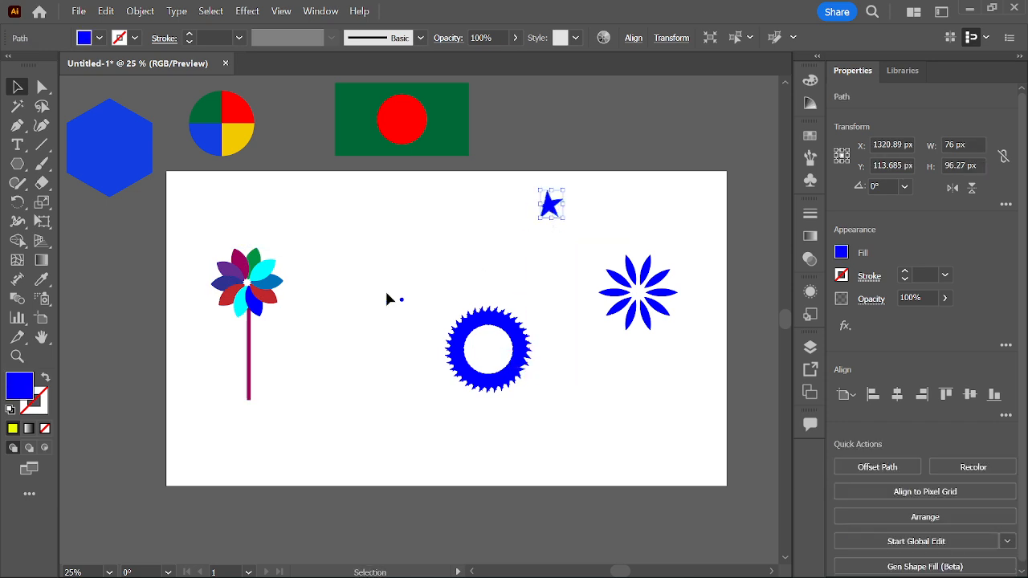
left_click_drag(501, 339, 604, 407)
left_click(601, 422)
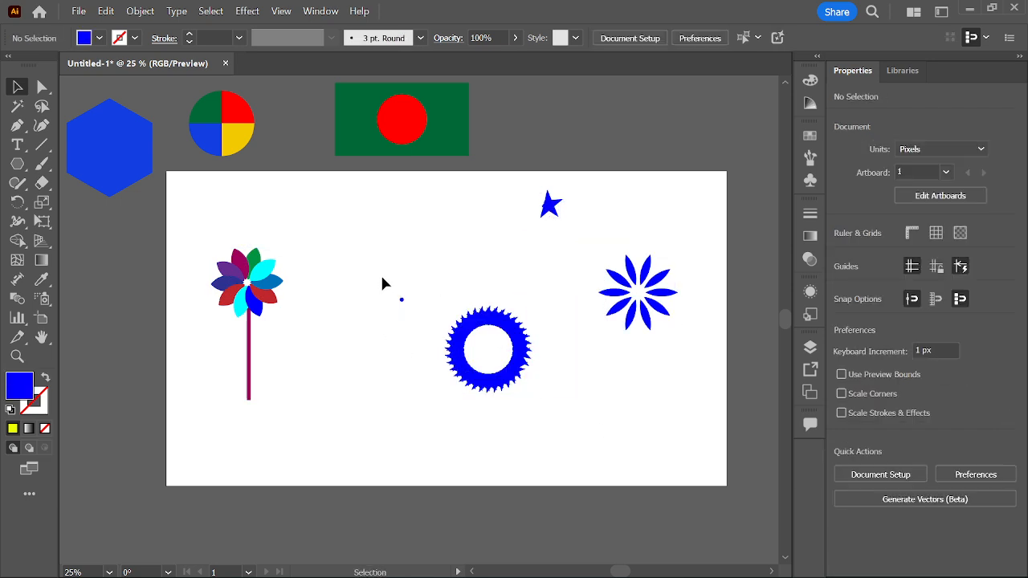
left_click_drag(530, 410, 531, 410)
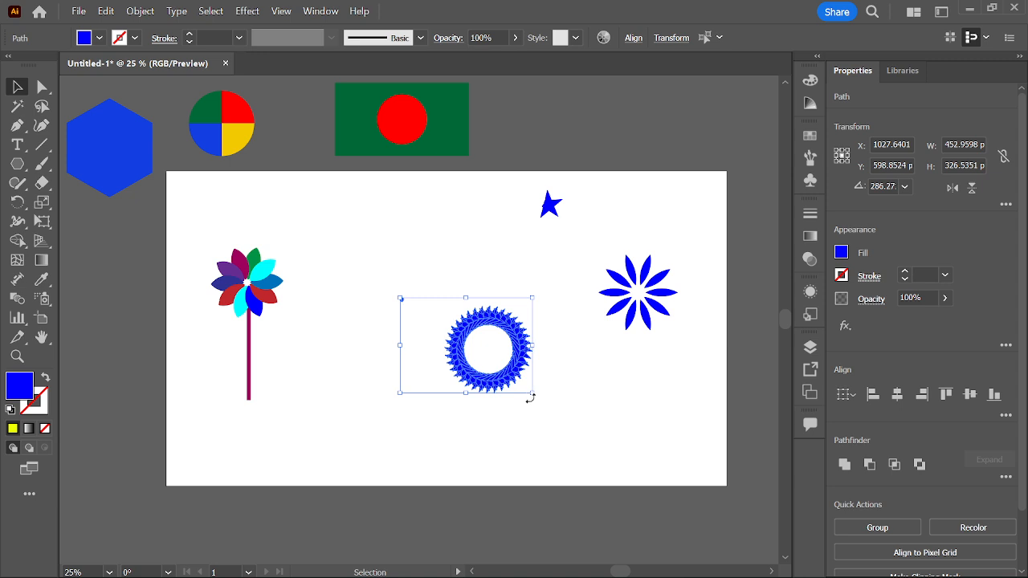
left_click_drag(496, 324, 452, 319)
left_click(279, 417)
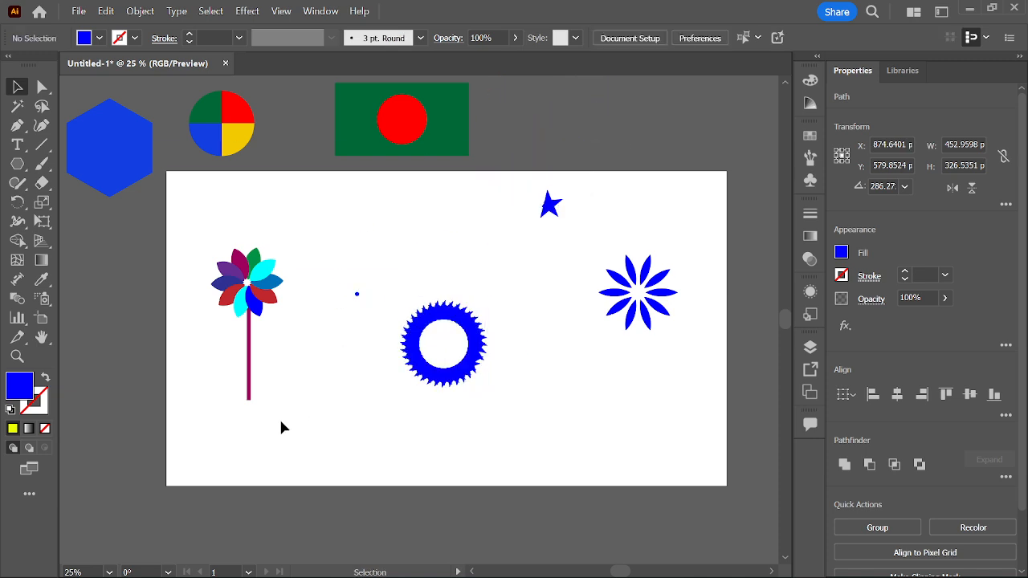
left_click(254, 353)
left_click(338, 324)
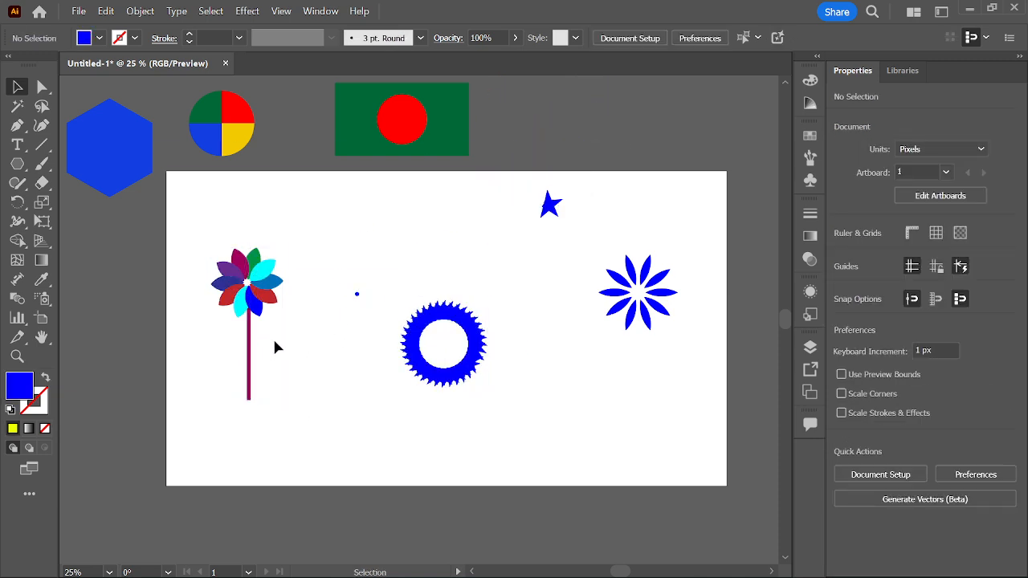
Step: Move the flag back onto the artboard beside the pinwheel, and pull another star out of the ring toward the petal flower
left_click_drag(17, 163, 89, 165)
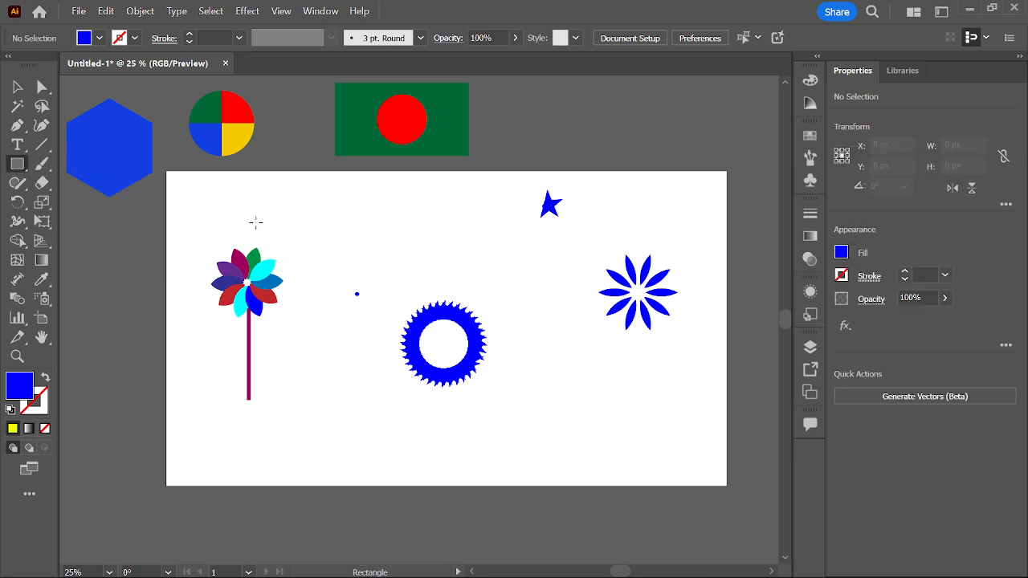
key("v")
left_click_drag(413, 135, 411, 270)
left_click_drag(550, 204, 598, 249)
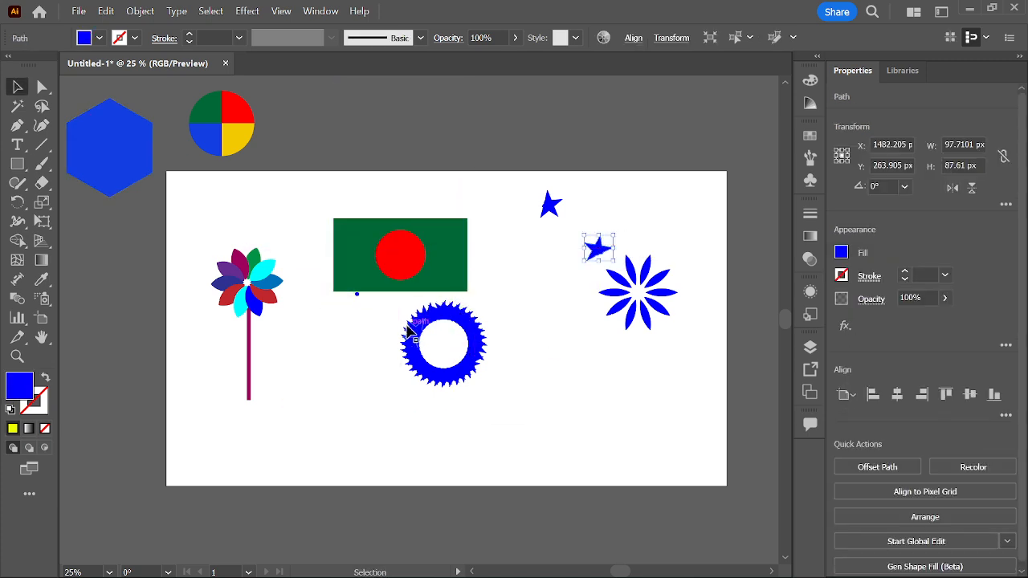
Step: Delete the star ring and the two loose stars from the artboard
left_click(479, 368)
key("Delete")
left_click_drag(522, 183, 615, 257)
key("Delete")
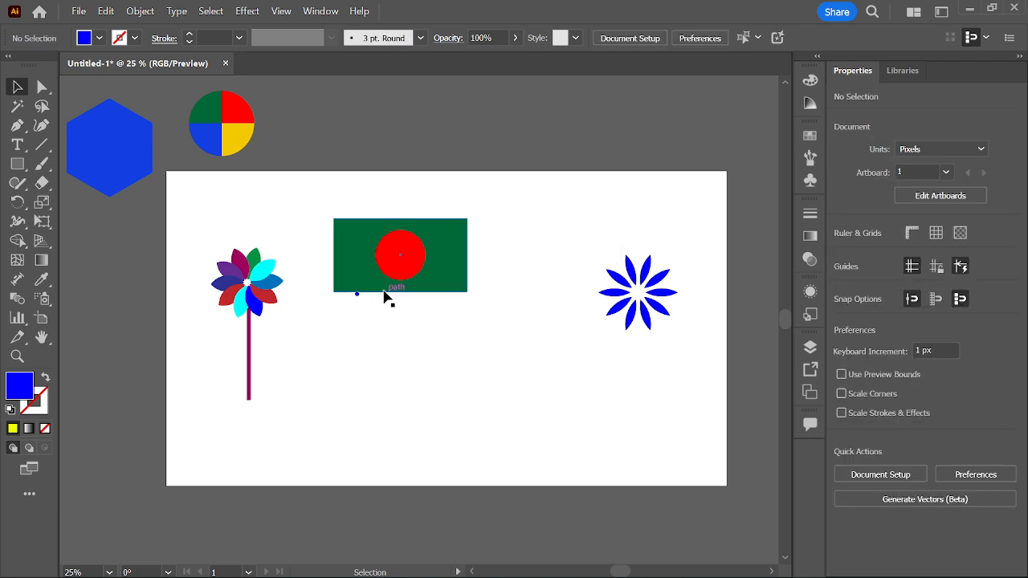
Step: Move the flag toward the artboard's centre and draw a blue rectangular pole about 34 by 732 px along its left edge
left_click_drag(407, 265, 461, 344)
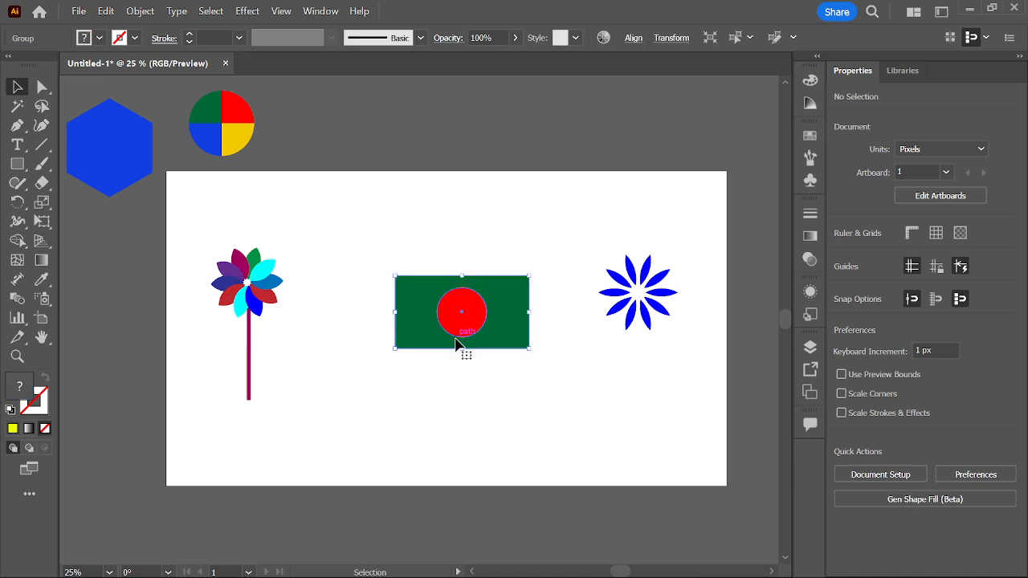
scroll(461, 344, "up", 1)
left_click(16, 164)
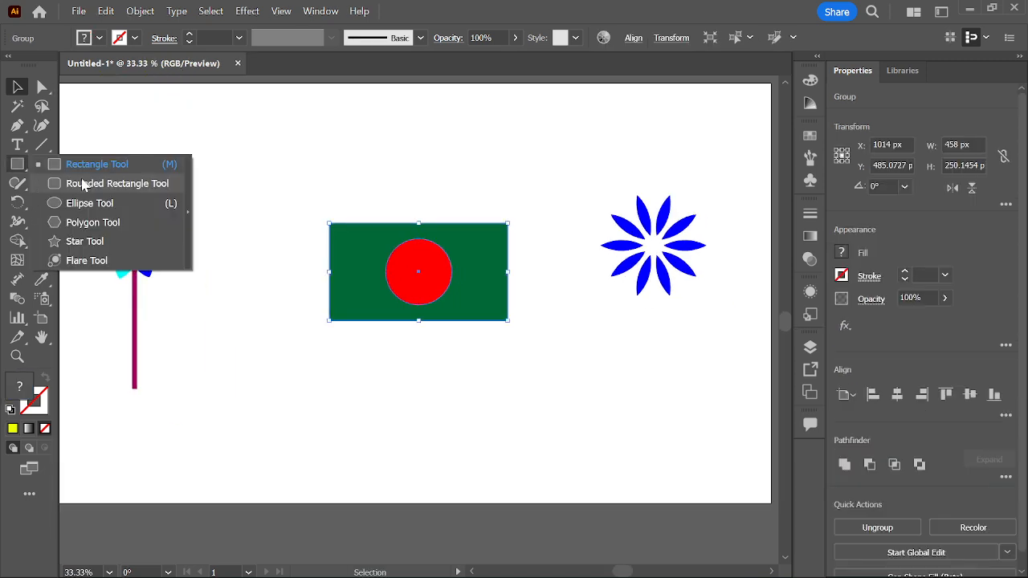
left_click(92, 166)
mouse_move(317, 224)
left_mouse_down()
mouse_move(344, 307)
mouse_move(327, 508)
left_mouse_up()
left_click(17, 87)
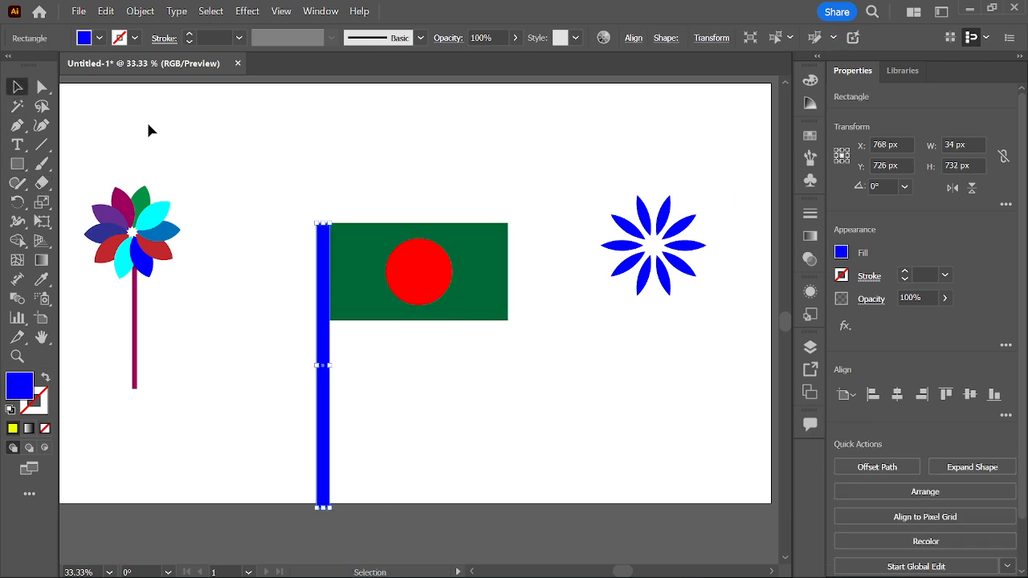
Step: Shift the flag and pole up so they sit fully on the artboard, and lengthen the pole downward to about 777 px
left_click(148, 130)
left_click_drag(314, 198, 368, 238)
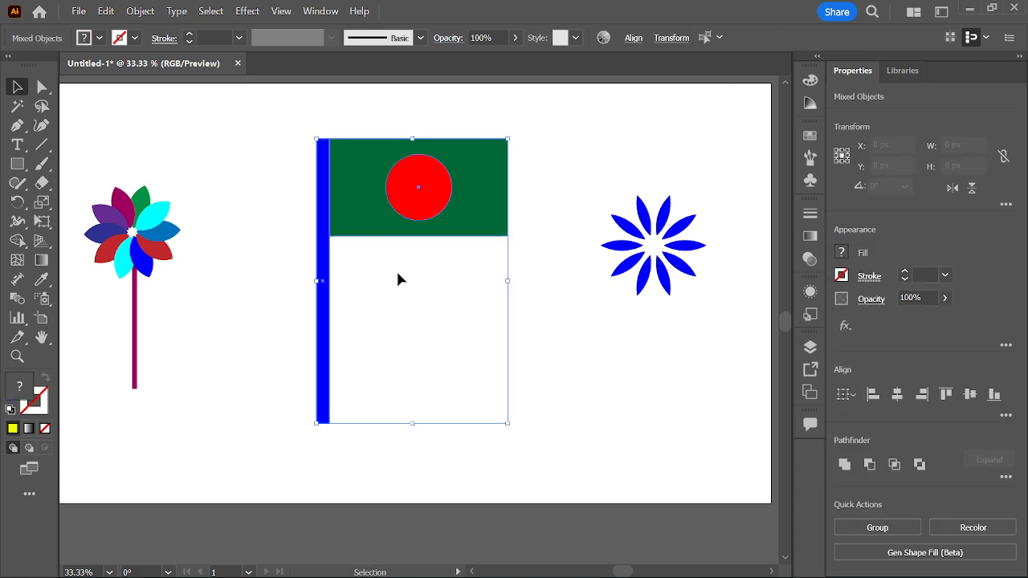
left_click(312, 275)
left_click(326, 281)
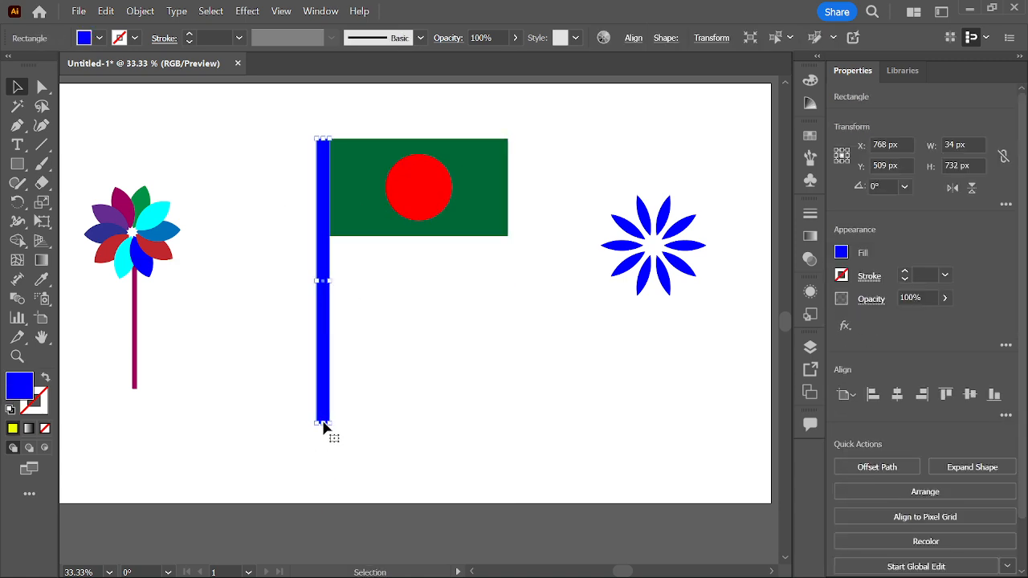
mouse_move(321, 423)
left_mouse_down()
mouse_move(337, 450)
mouse_move(328, 415)
left_mouse_up()
left_click(356, 443)
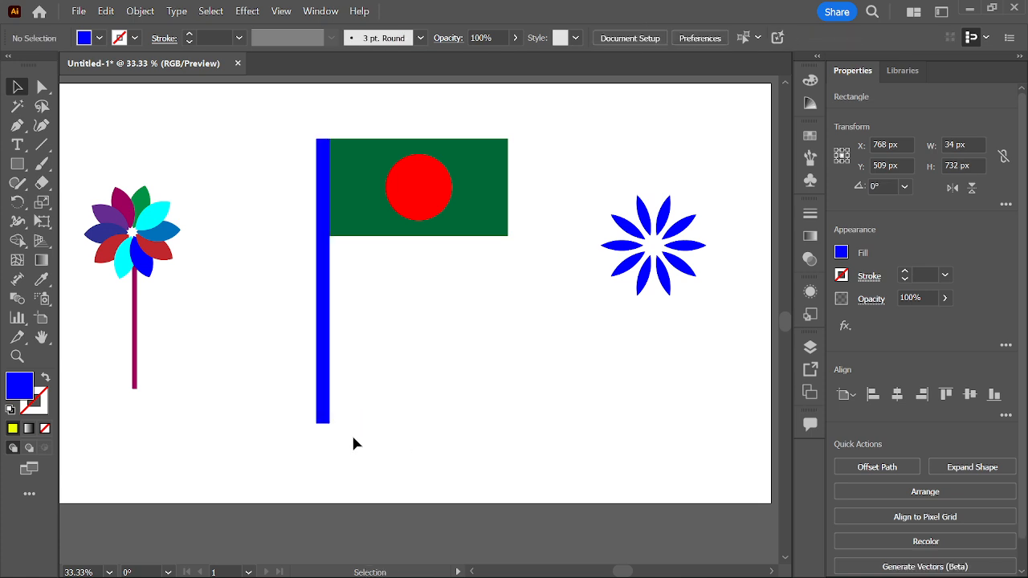
left_click(322, 420)
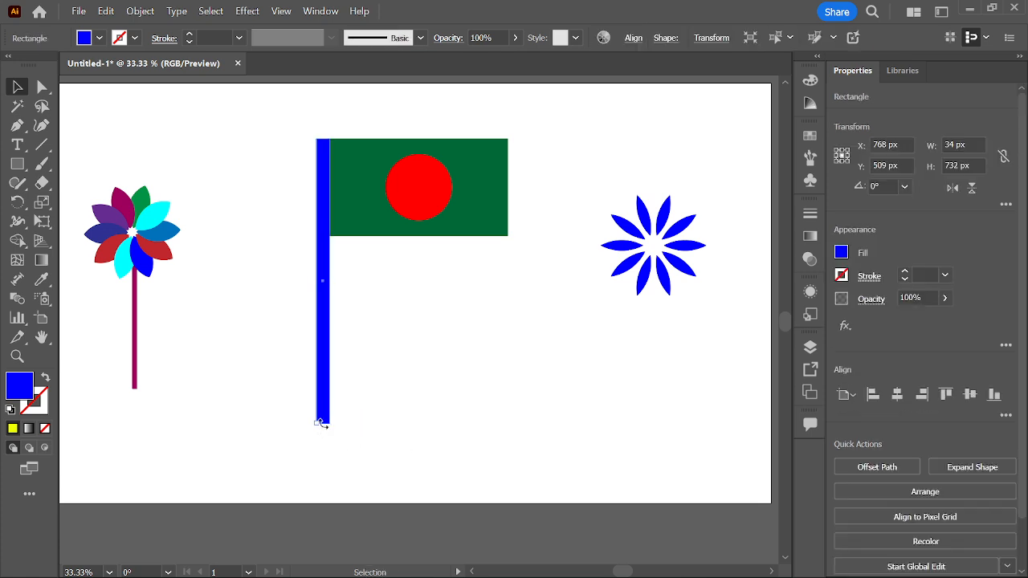
scroll(322, 423, "up", 3)
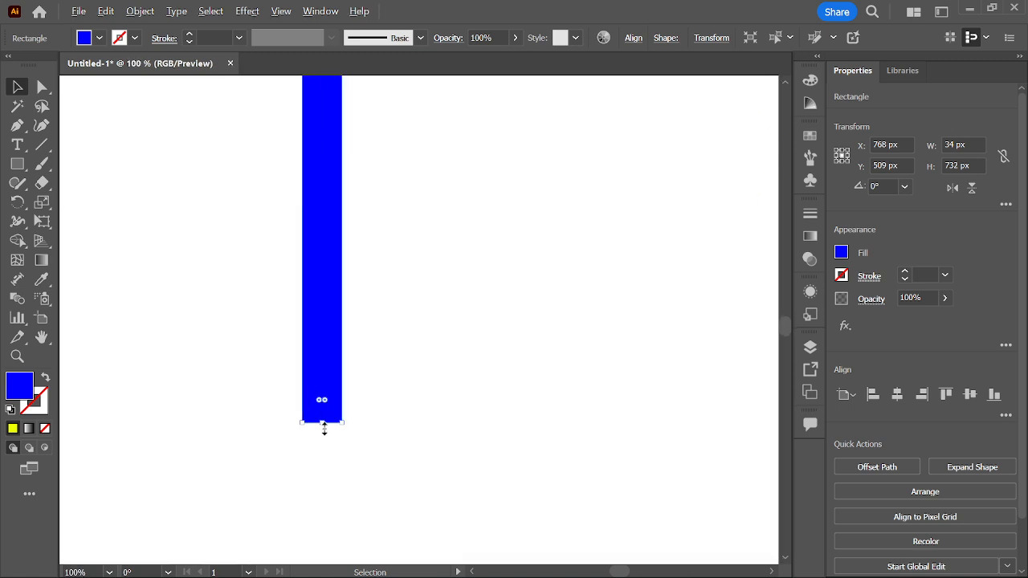
left_click_drag(326, 426, 323, 475)
left_click(392, 456)
scroll(387, 454, "down", 2)
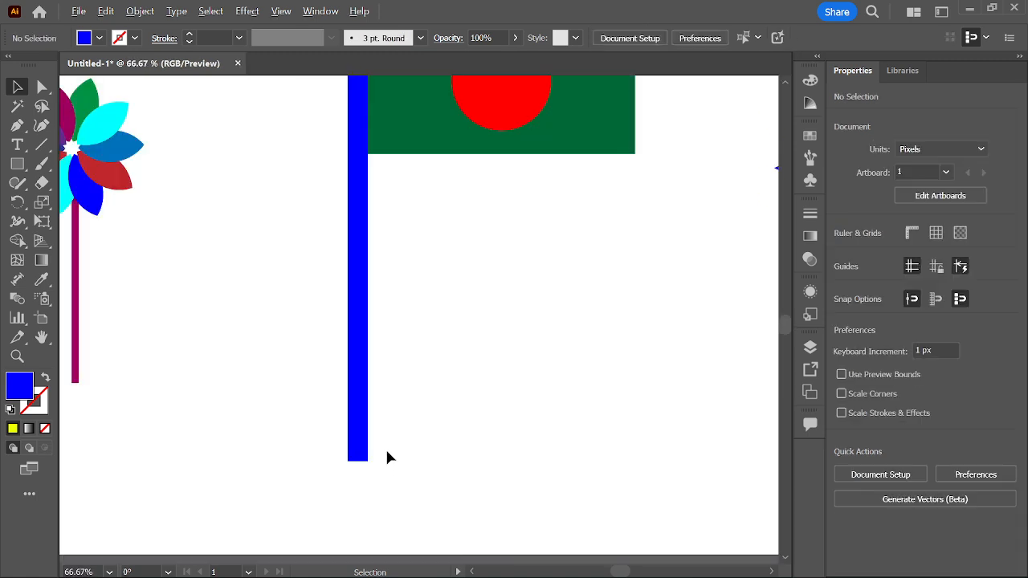
Step: Group the flag with its pole and shift the group slightly up and to the right
scroll(332, 232, "up", 1)
scroll(305, 184, "right", 1)
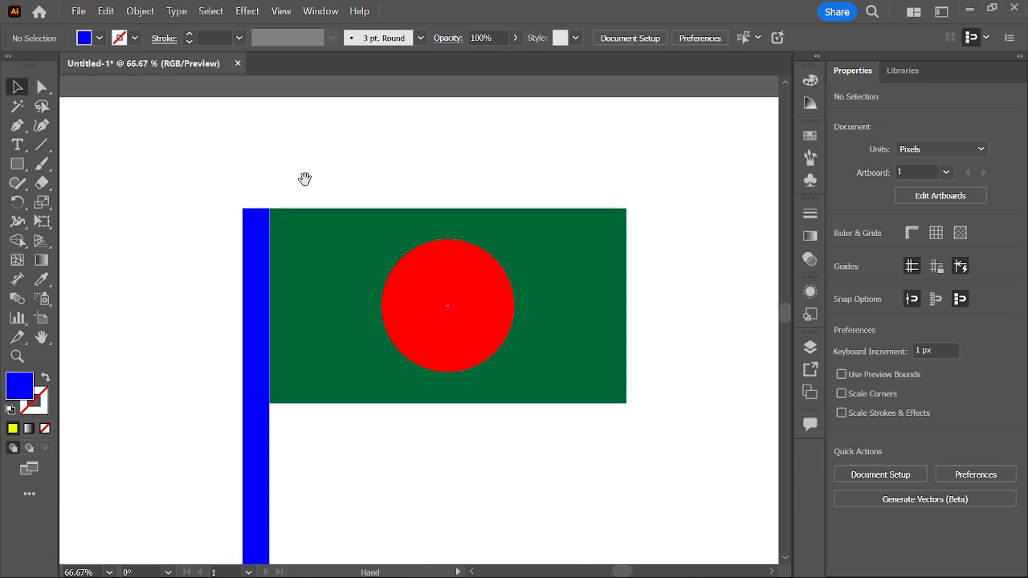
left_click_drag(215, 193, 319, 286)
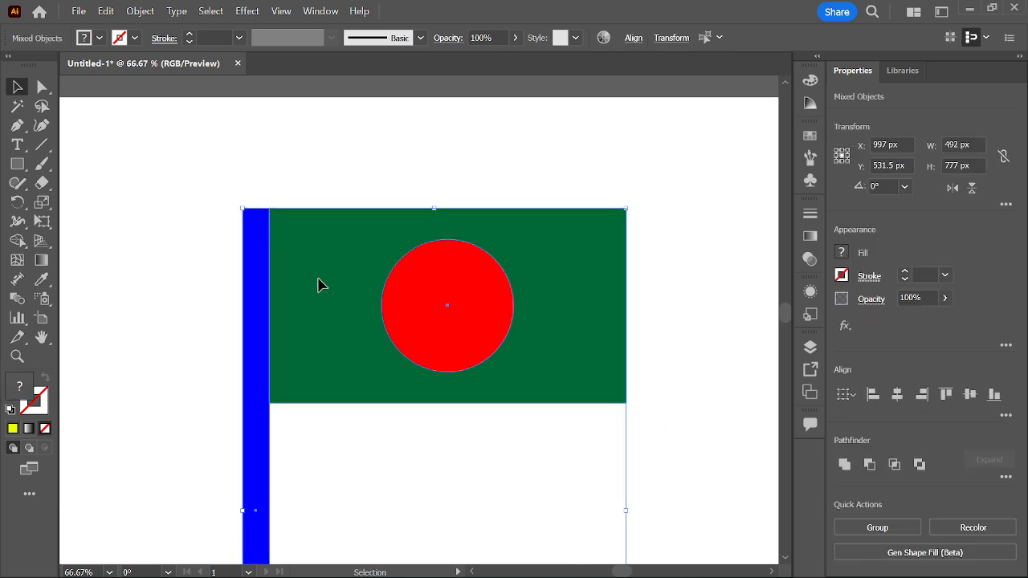
right_click(319, 286)
left_click(369, 363)
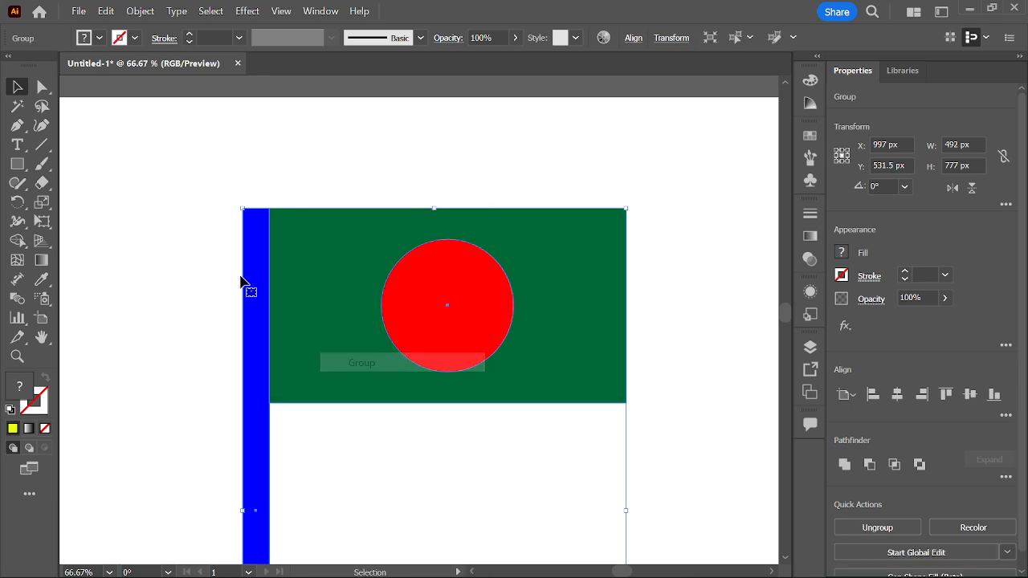
left_click_drag(384, 312, 394, 277)
scroll(401, 273, "down", 1)
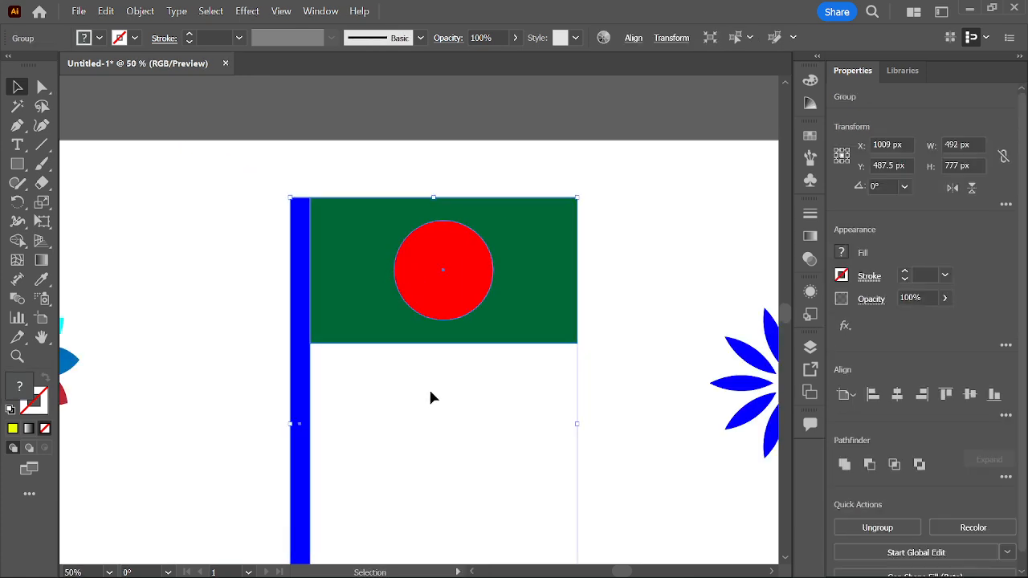
left_click(434, 393)
scroll(525, 289, "down", 1)
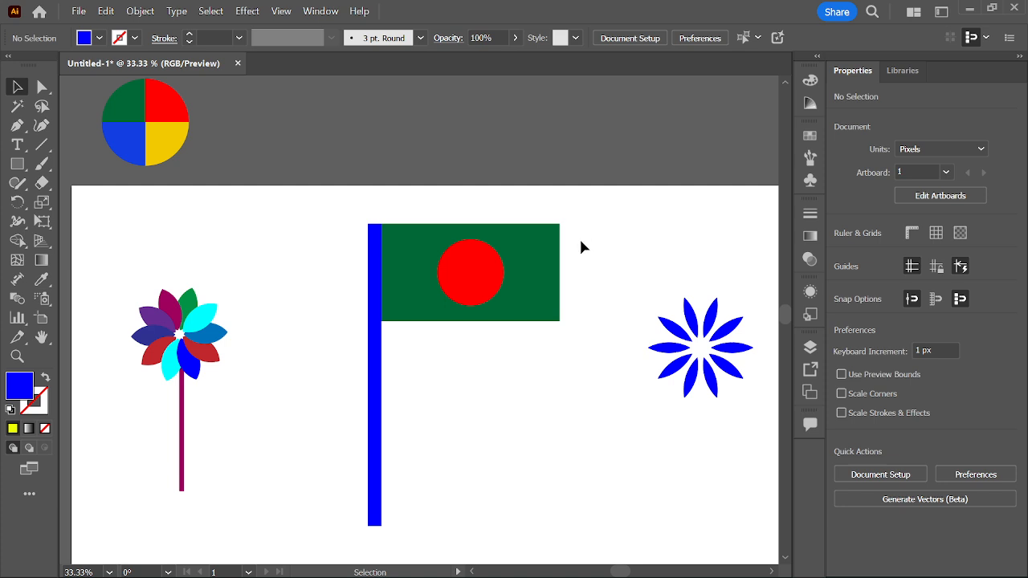
Step: Ungroup the pole from the flag and check the flag's points with the Direct Selection tool
scroll(561, 257, "up", 1)
scroll(562, 258, "up", 1)
left_click(530, 222)
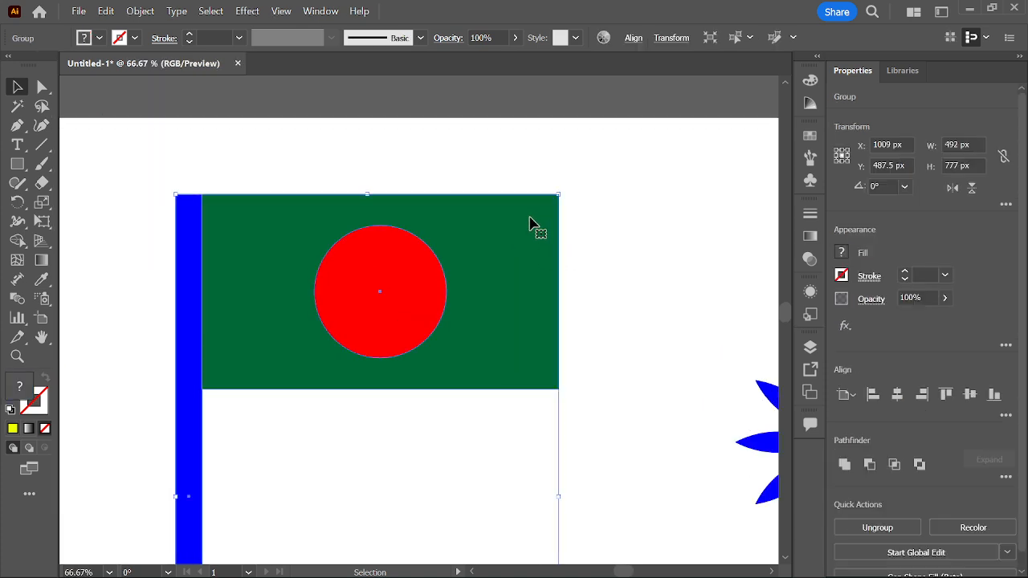
left_click(405, 155)
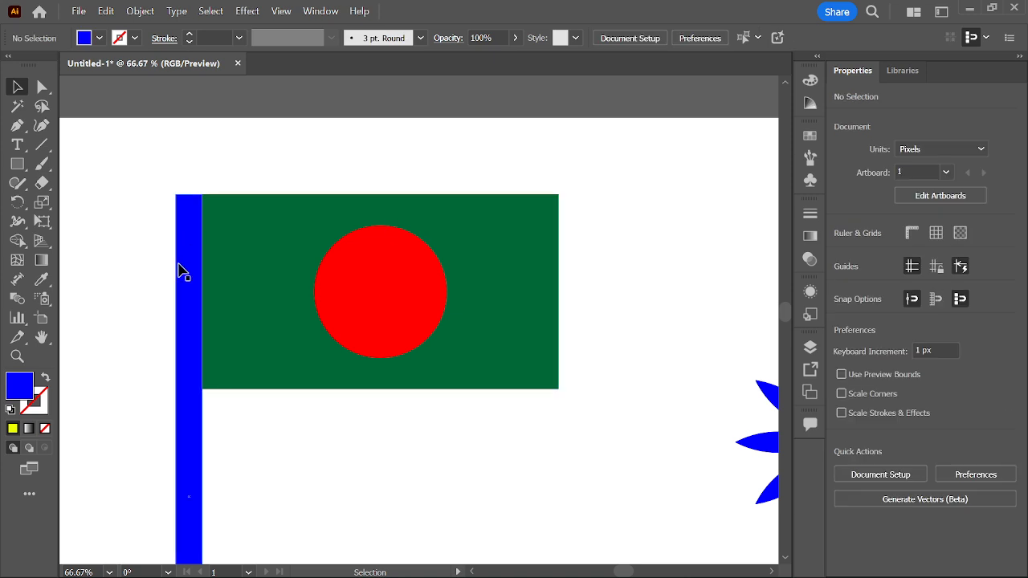
right_click(178, 270)
left_click(431, 337)
right_click(431, 337)
left_click(506, 313)
left_click(613, 286)
left_click(530, 236)
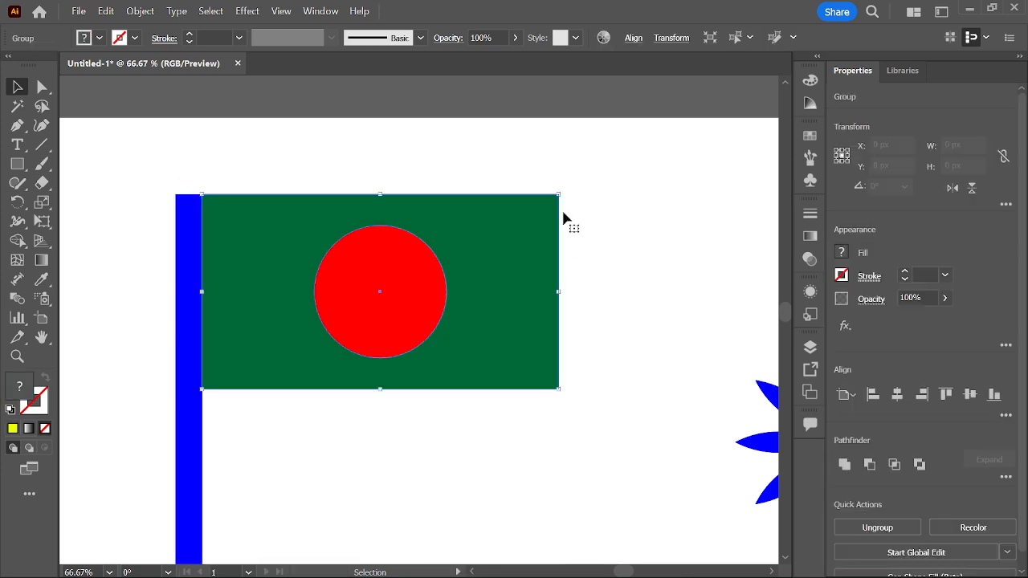
left_click(41, 90)
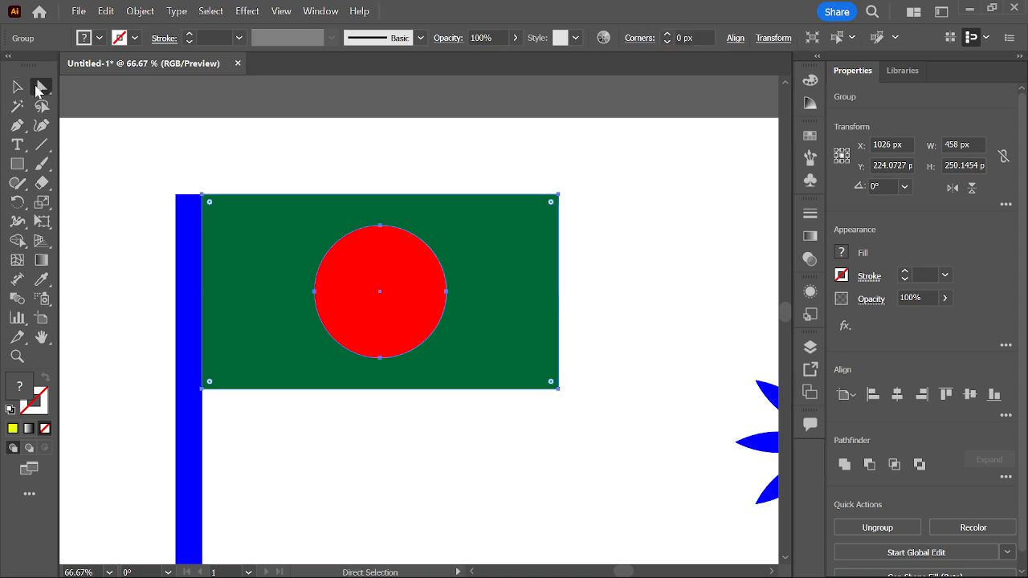
left_click(293, 167)
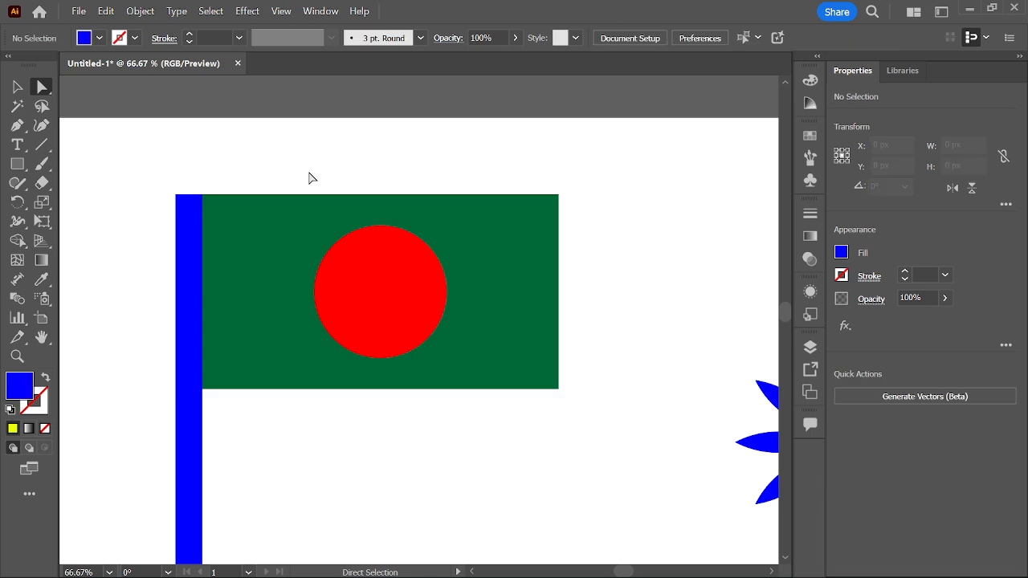
Step: Draw a blue rectangle about 255 by 181 px above the flag, overlapping the artboard's upper edge
scroll(313, 172, "down", 1)
left_click_drag(314, 172, 367, 222)
left_click(13, 160)
left_click_drag(267, 122, 416, 227)
scroll(308, 155, "up", 2)
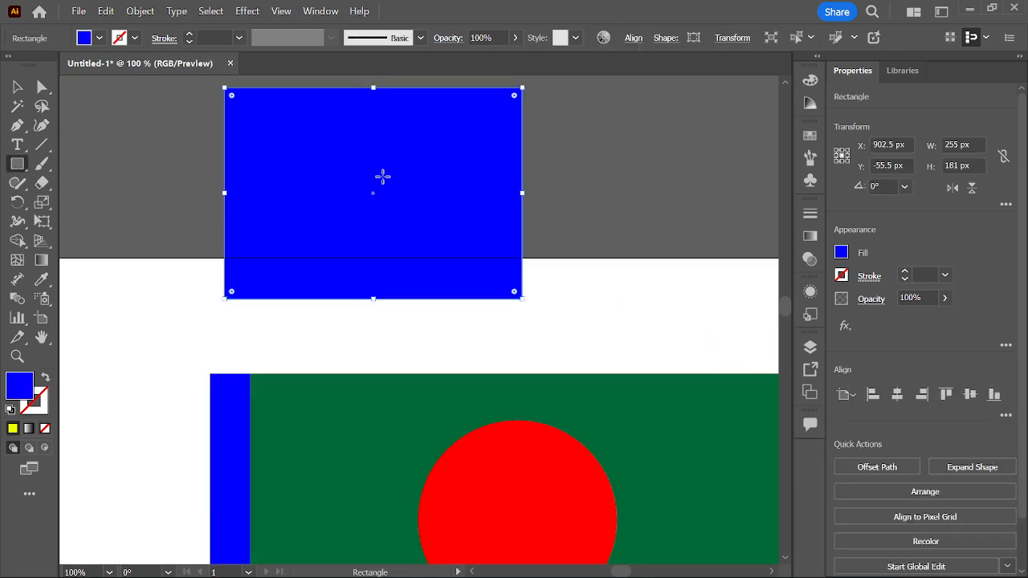
scroll(380, 176, "up", 1)
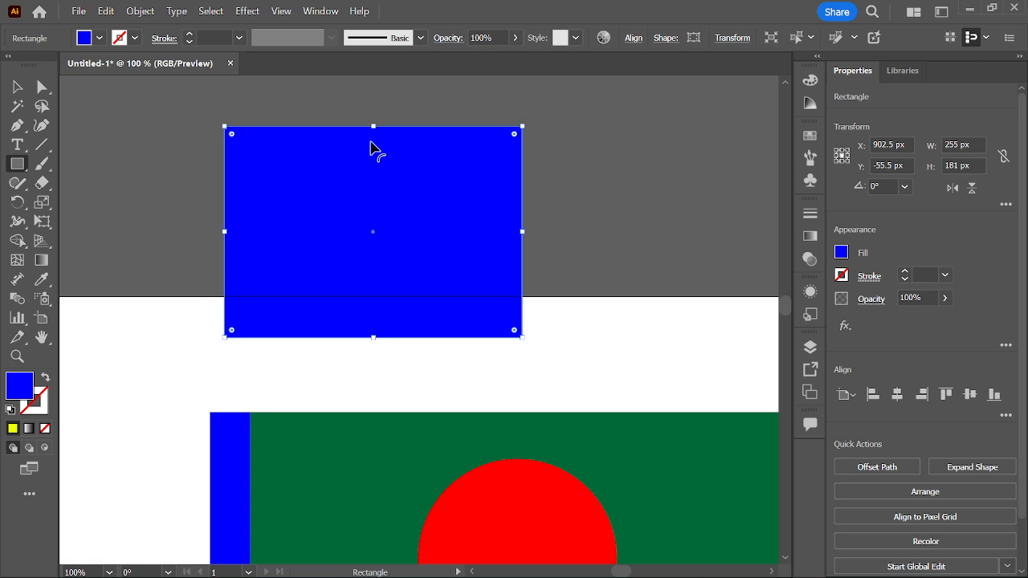
Step: Try rounding the blue rectangle's upper-right and upper-left corners separately, adjusting the left one to match the right
left_click_drag(513, 134, 550, 130)
left_click_drag(515, 136, 497, 192)
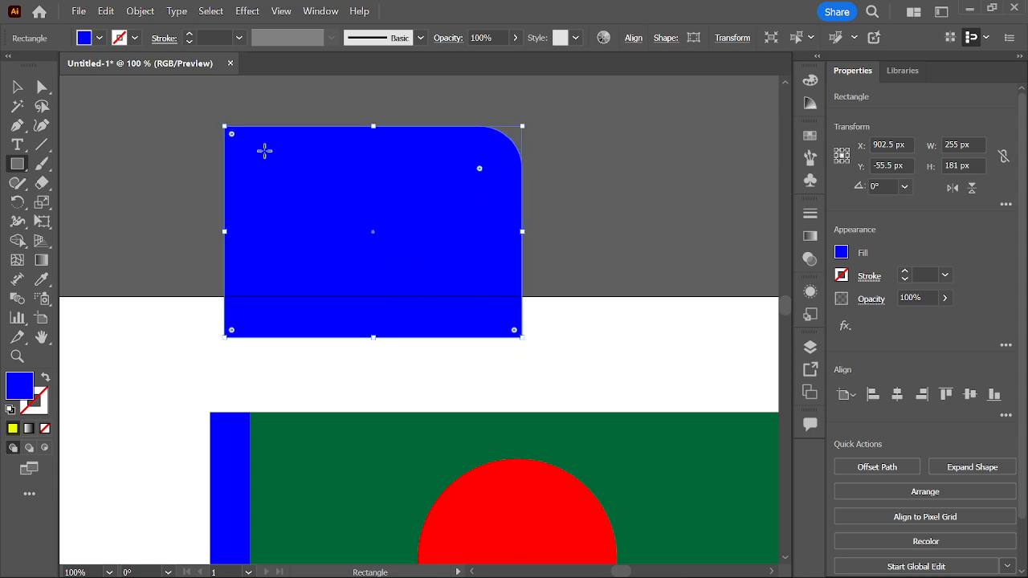
left_click_drag(231, 135, 283, 188)
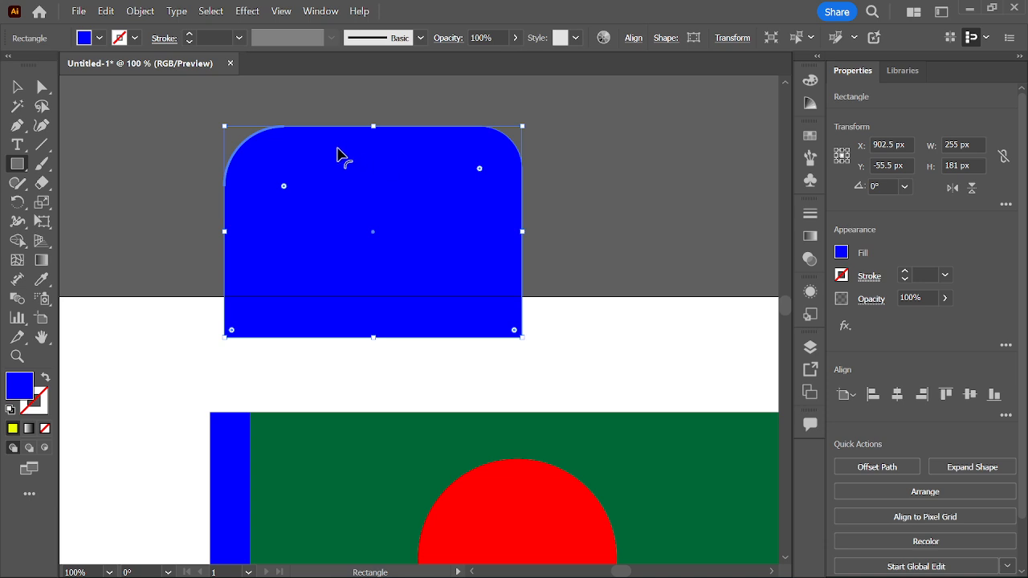
scroll(359, 171, "up", 1)
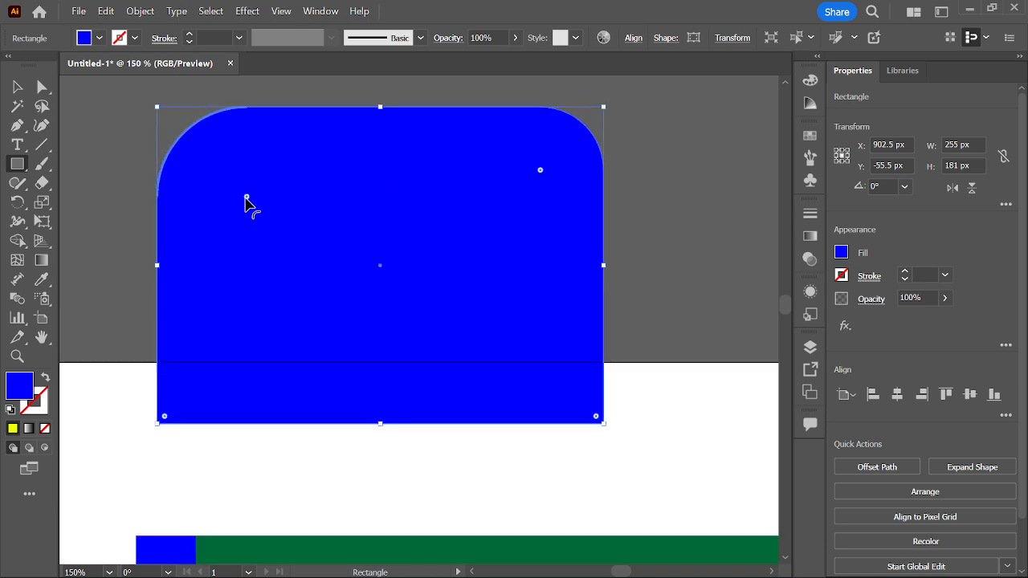
left_click_drag(246, 196, 215, 215)
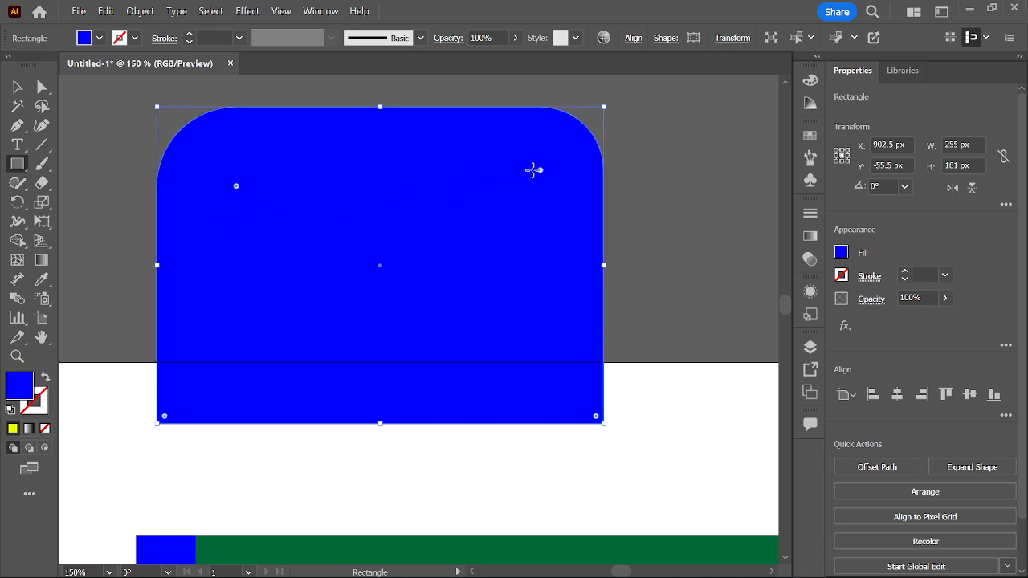
Step: Undo the separate corner roundings on the blue rectangle
key("ctrl+z")
key("ctrl+z")
key("ctrl+z")
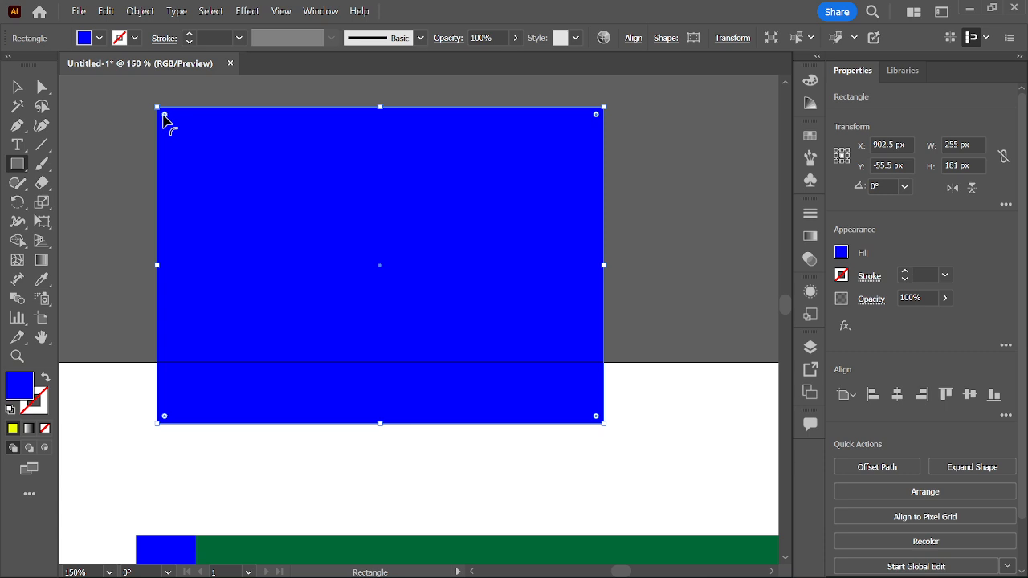
Step: Try rounding all four corners of the blue rectangle together, and undo it
left_click_drag(166, 117, 238, 197)
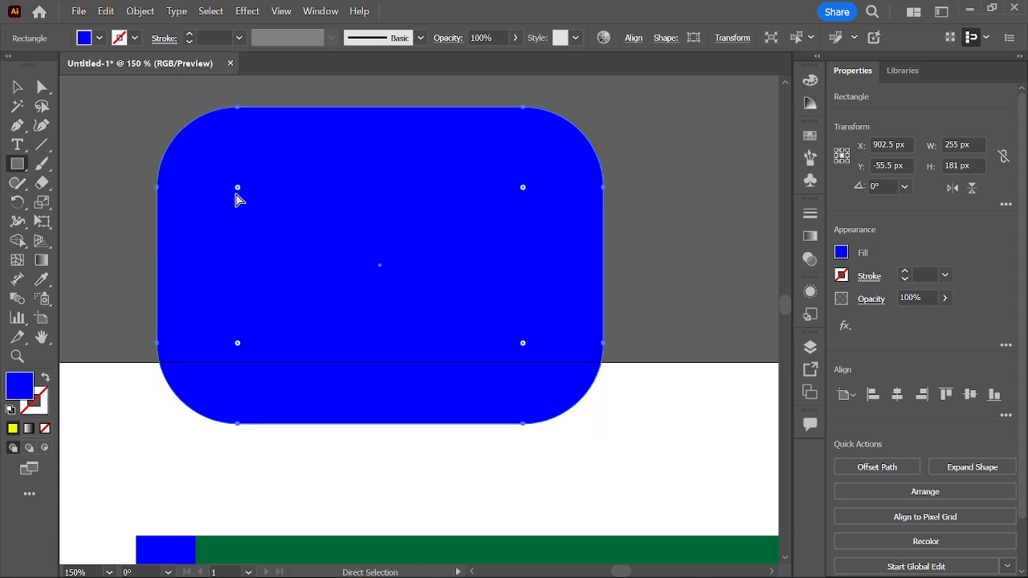
key("ctrl+z")
left_click(350, 156)
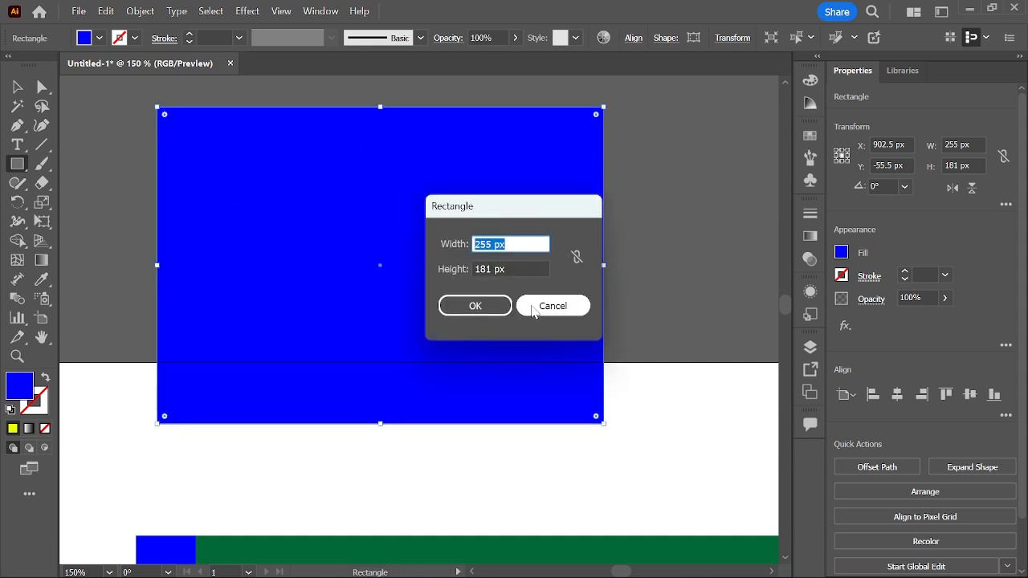
left_click(529, 304)
Step: Round both upper corners of the blue rectangle together to the maximum, forming a dome
left_click(20, 89)
left_click(117, 118)
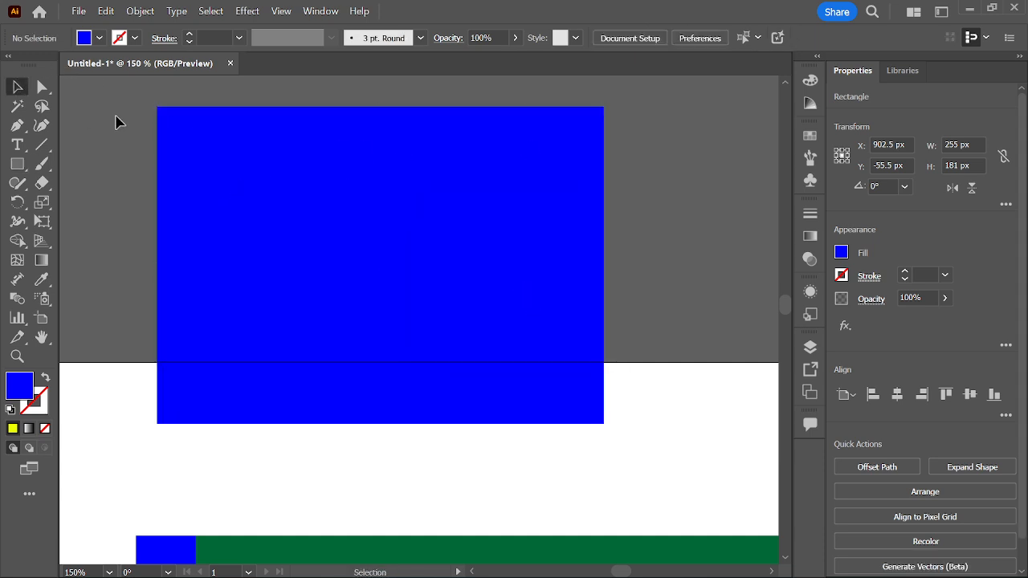
left_click(280, 175)
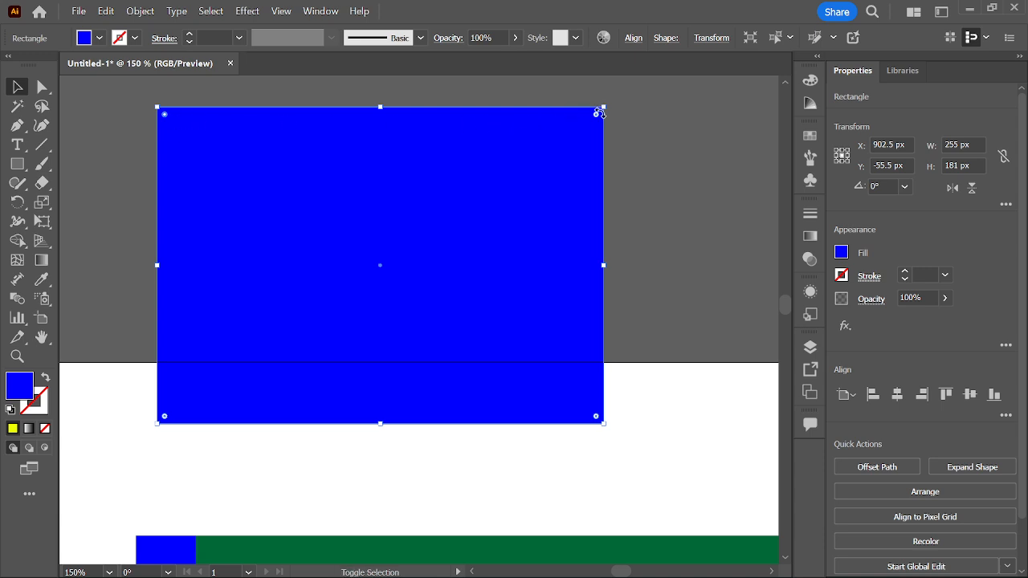
left_click_drag(597, 115, 450, 429)
left_click(662, 309)
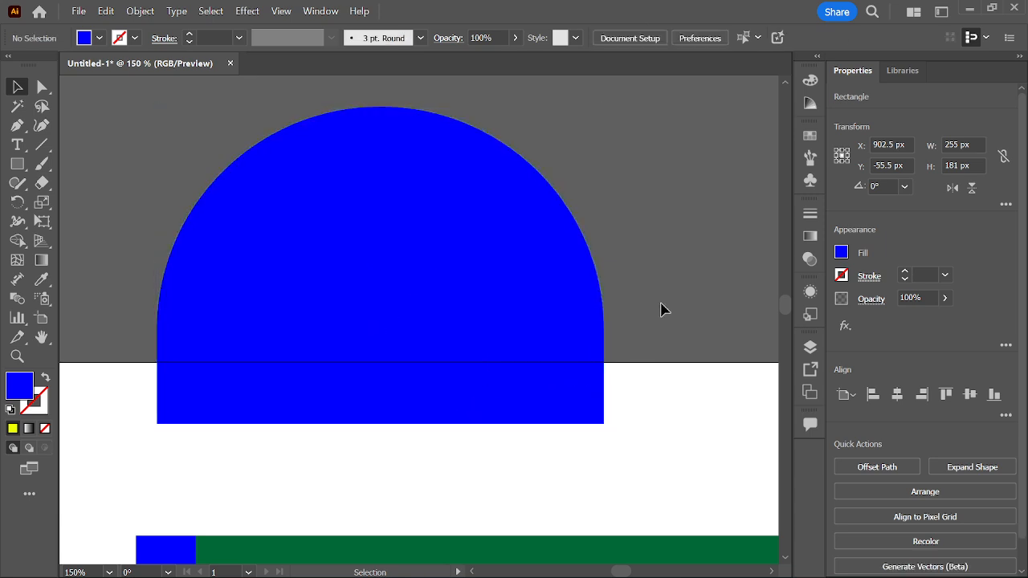
Step: Move the blue dome up off the artboard, clear of its upper edge
scroll(381, 176, "down", 2)
left_click_drag(385, 190, 412, 145)
left_click(606, 156)
scroll(407, 167, "up", 1)
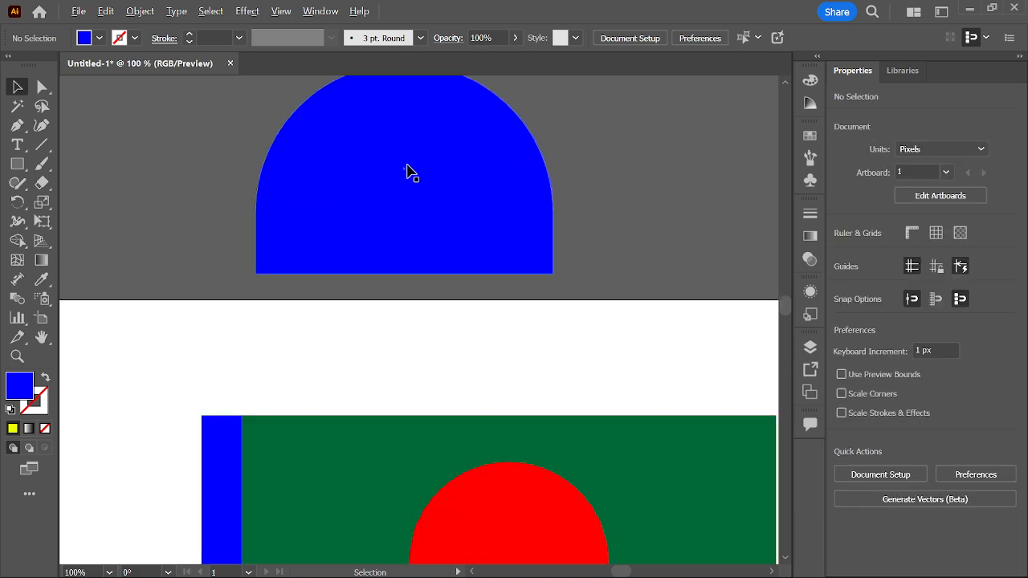
Step: Reduce the rounding of the dome's two upper corners so that a short flat edge remains between them
left_click(474, 200)
scroll(464, 179, "up", 1)
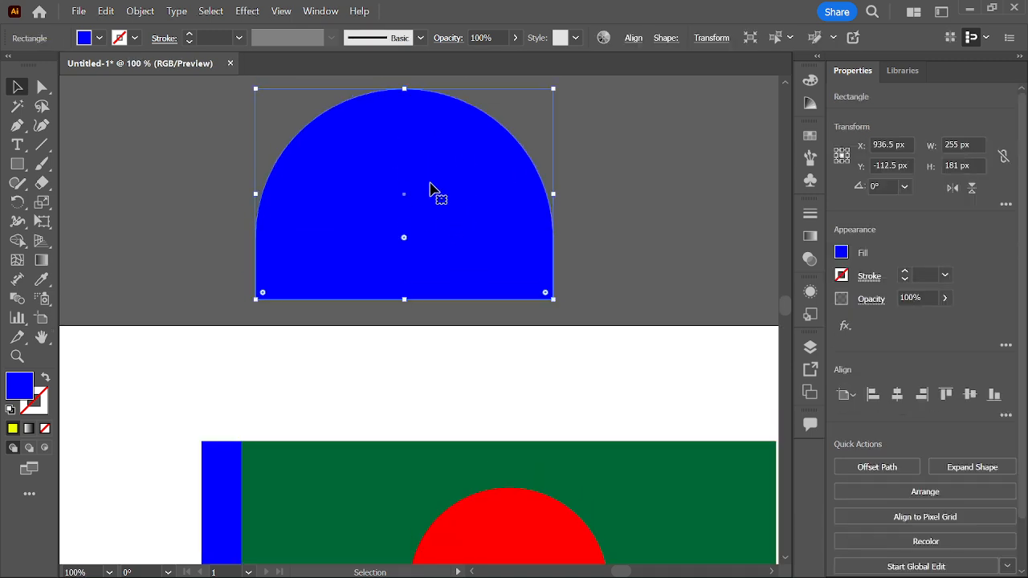
left_click(769, 244)
left_click(328, 236)
left_click_drag(404, 238, 424, 168)
left_click(604, 227)
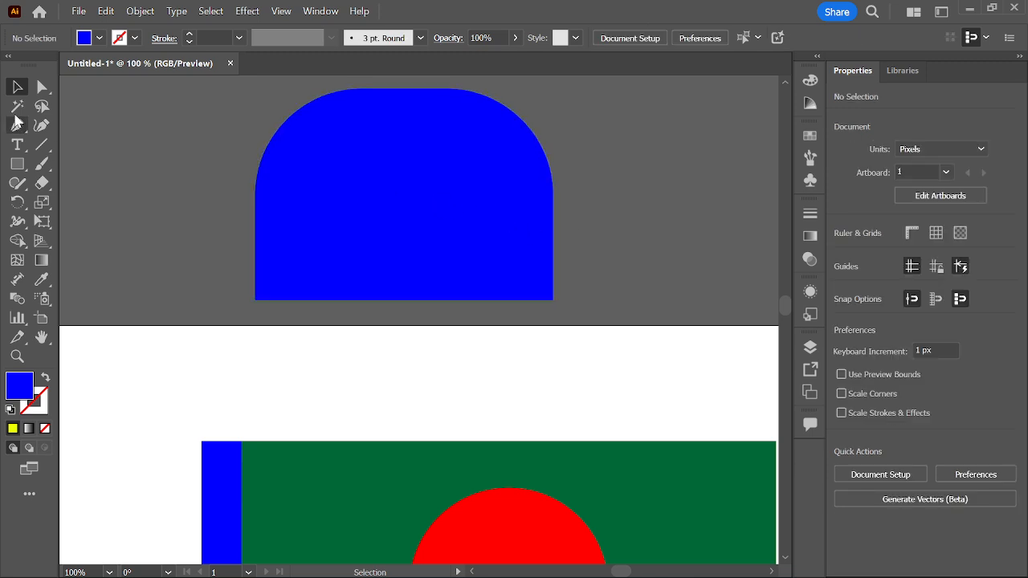
Step: Reduce the rounding of the blue shape's two upper corners further, leaving a long flat upper edge
left_click(43, 88)
left_click(409, 200)
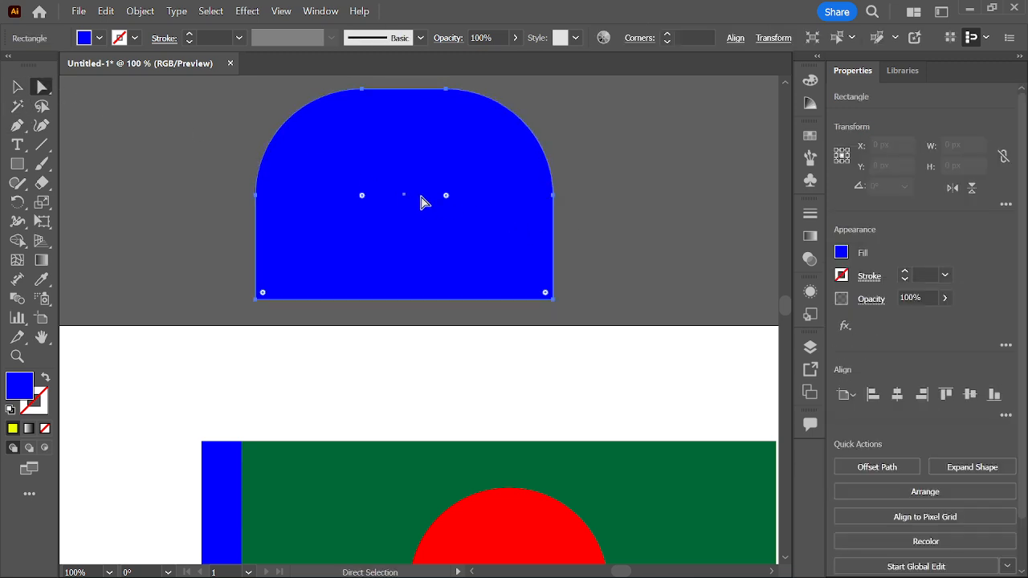
left_click_drag(362, 196, 317, 169)
left_click(44, 90)
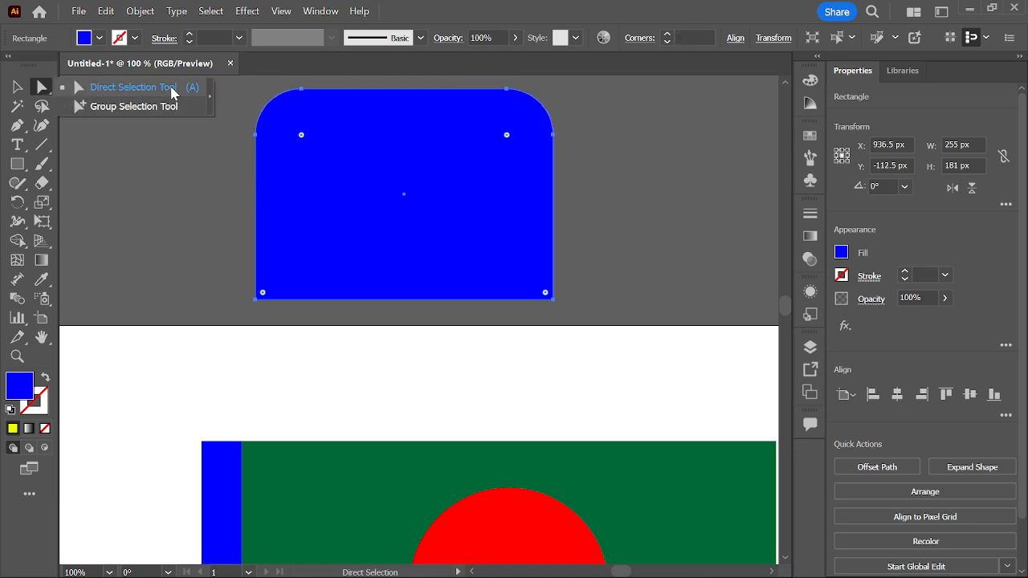
left_click(241, 178)
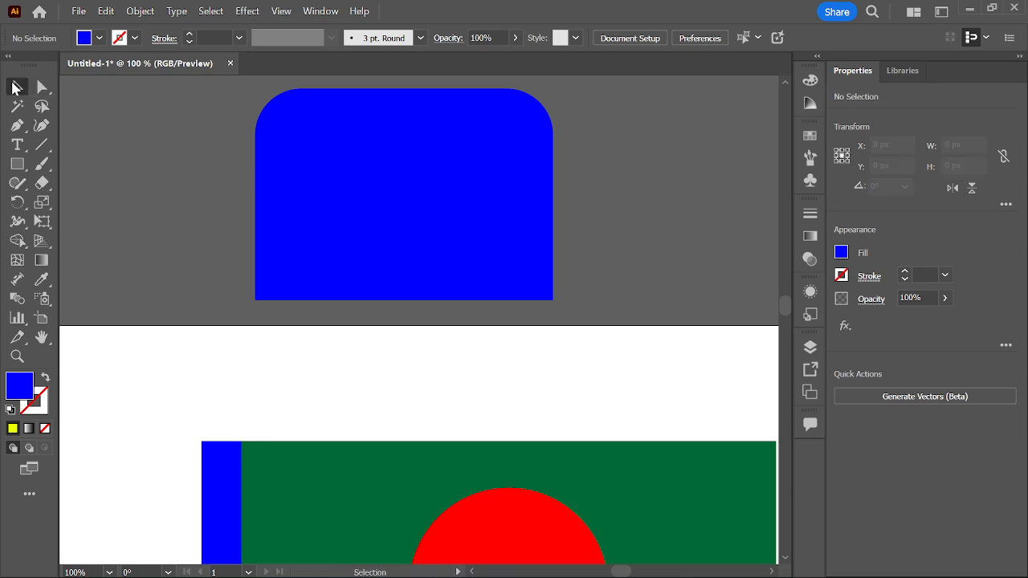
Step: Move the four-colour circle onto the artboard between the pinwheel and the flagpole, and shift the pinwheel slightly down and left
scroll(214, 155, "down", 1)
left_click_drag(214, 155, 342, 159)
scroll(248, 141, "down", 1)
scroll(232, 124, "down", 1)
scroll(290, 149, "down", 1)
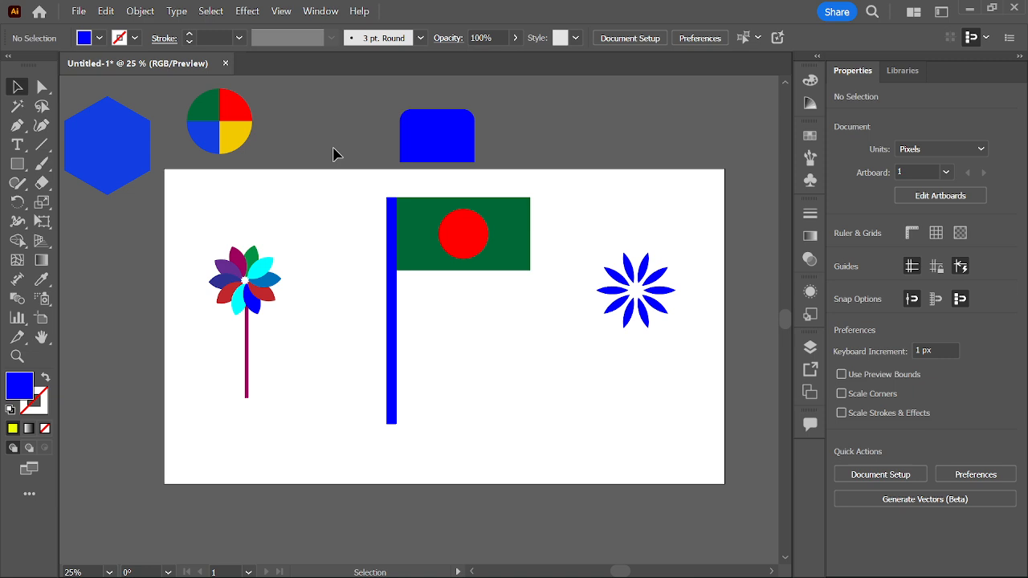
left_click_drag(247, 131, 358, 356)
left_click_drag(257, 276, 244, 287)
Step: Undo a trial move of the flag without its pole, and group the flag together with the blue pole
left_click_drag(436, 246, 439, 265)
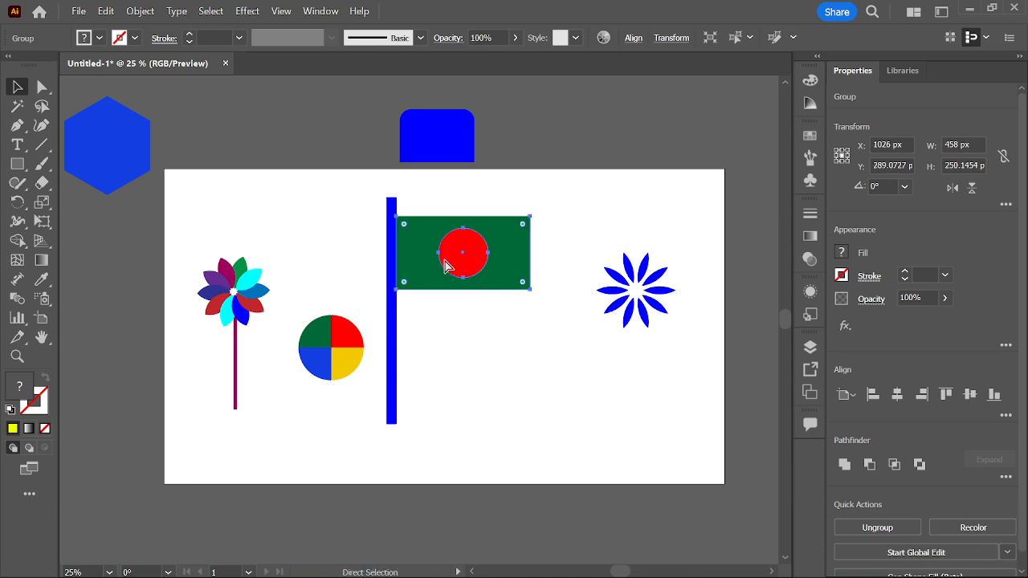
key("ctrl+z")
left_click(454, 311)
left_click_drag(356, 229, 367, 277)
key("ctrl+g")
left_click(482, 353)
Step: Rearrange the artboard with the flag and pole at its left, the four-colour circle beneath the flag and the pinwheel to their right
left_click_drag(237, 281, 503, 296)
left_click_drag(368, 257, 309, 257)
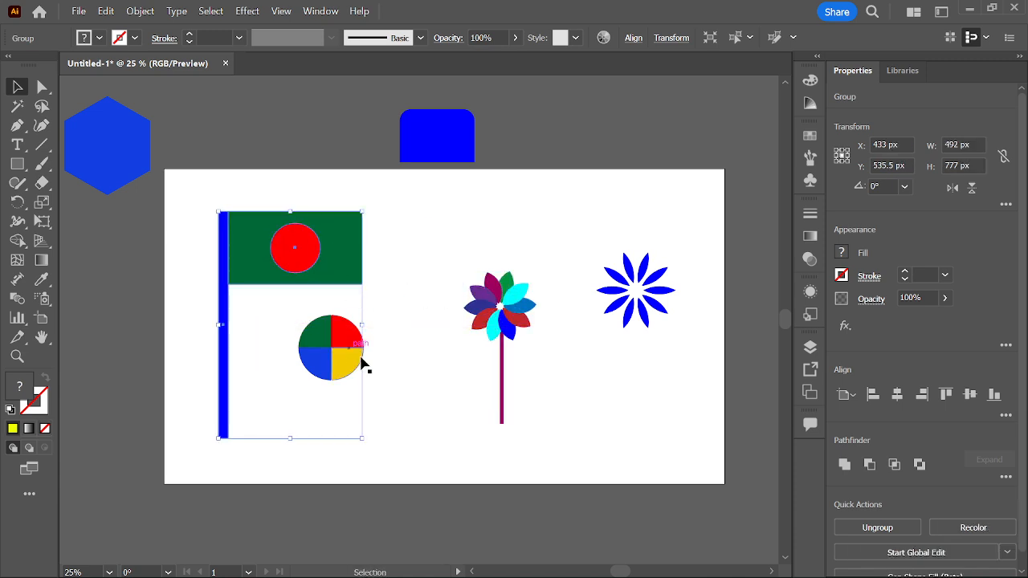
left_click(374, 351)
left_click_drag(327, 336, 300, 335)
left_click_drag(512, 321, 436, 294)
left_click(480, 209)
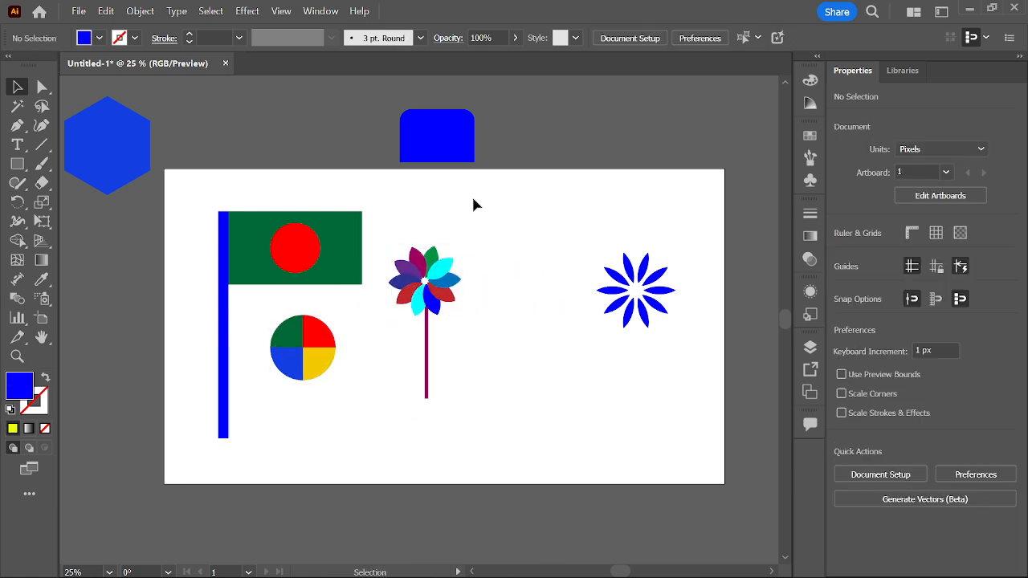
Step: Delete the blue hexagon, the blue petal flower and the rounded blue rectangle
left_click_drag(120, 160, 523, 129)
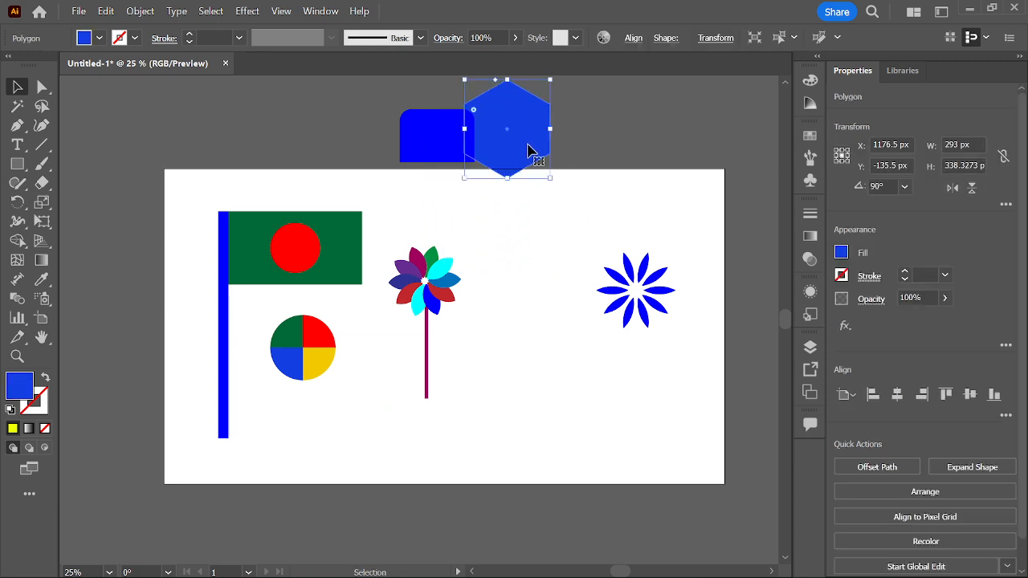
key("Delete")
left_click(624, 279)
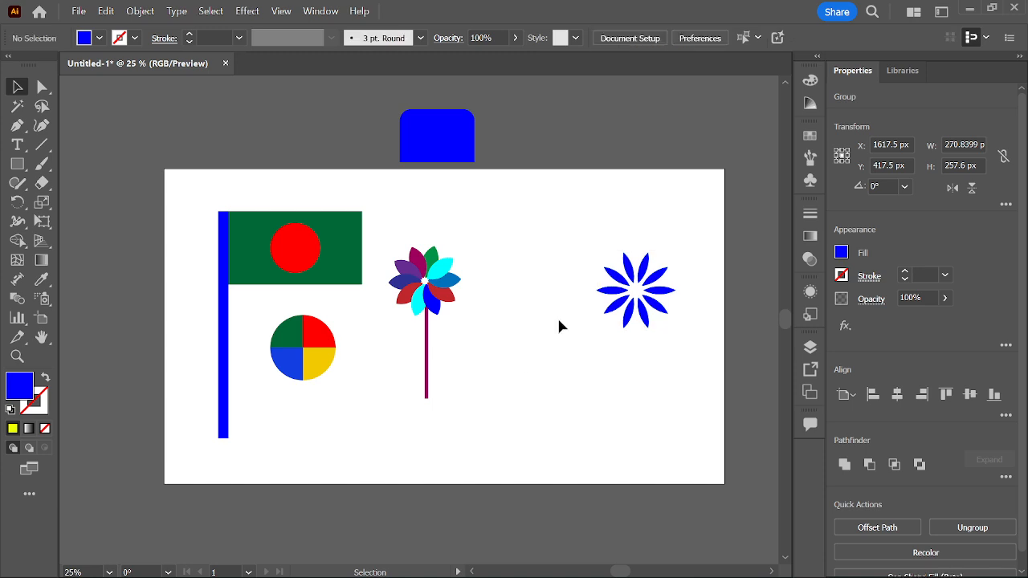
key("Delete")
left_click(445, 156)
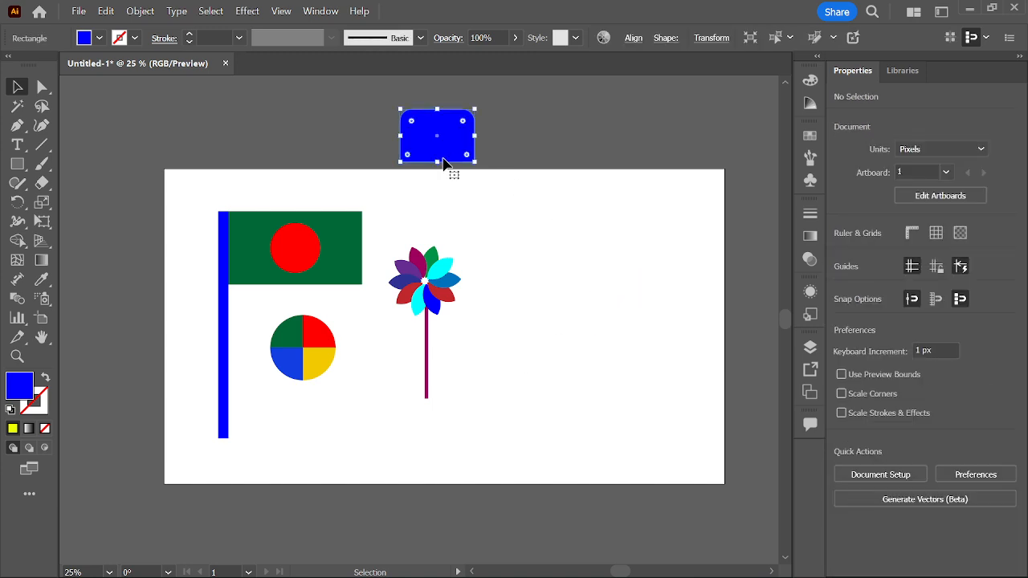
key("Delete")
Step: Create a new Web-Large document of 1920 x 1080 px with raster effects at High (300 ppi)
left_click(78, 12)
left_click(104, 42)
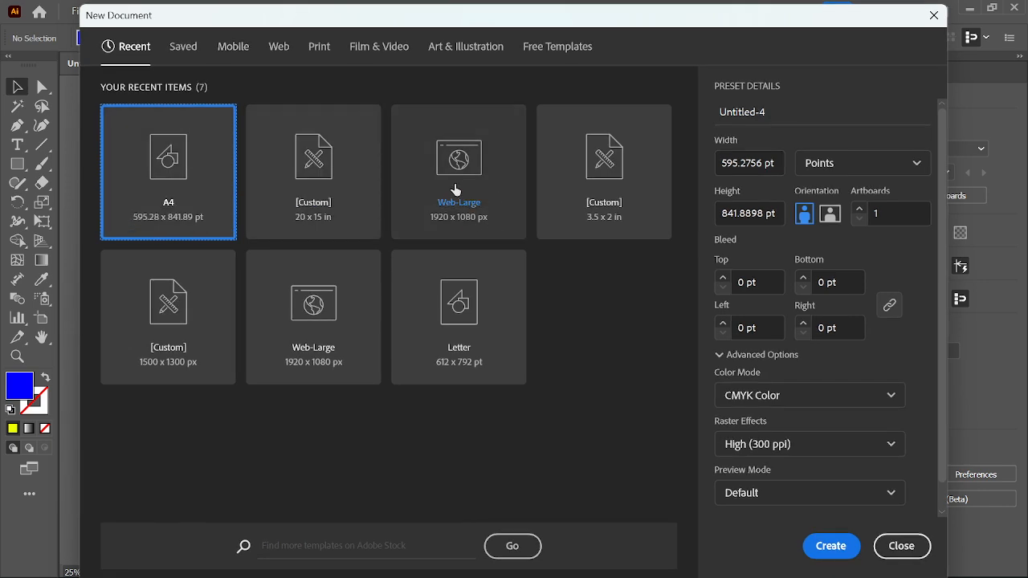
left_click(455, 189)
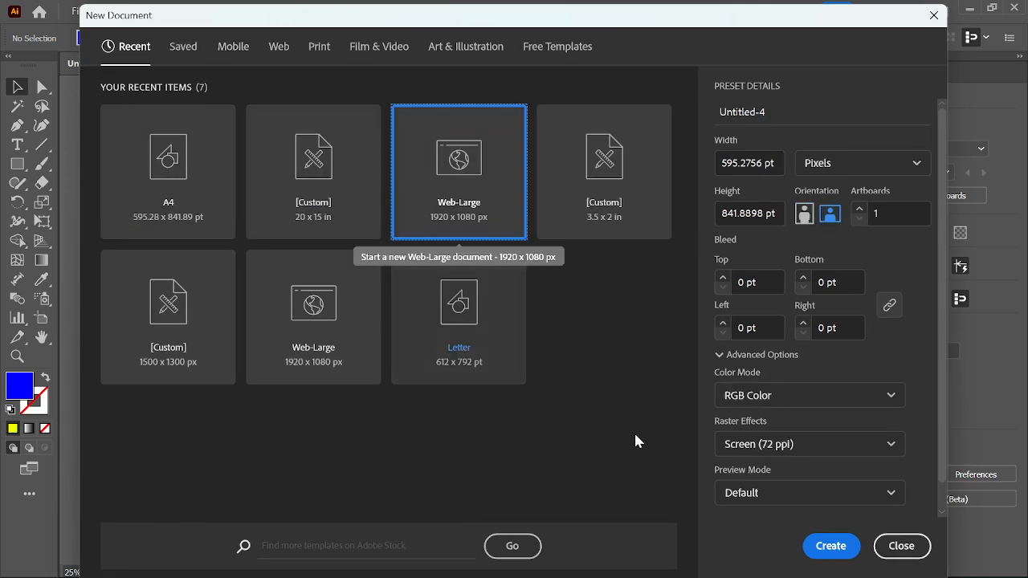
left_click(800, 446)
left_click(732, 473)
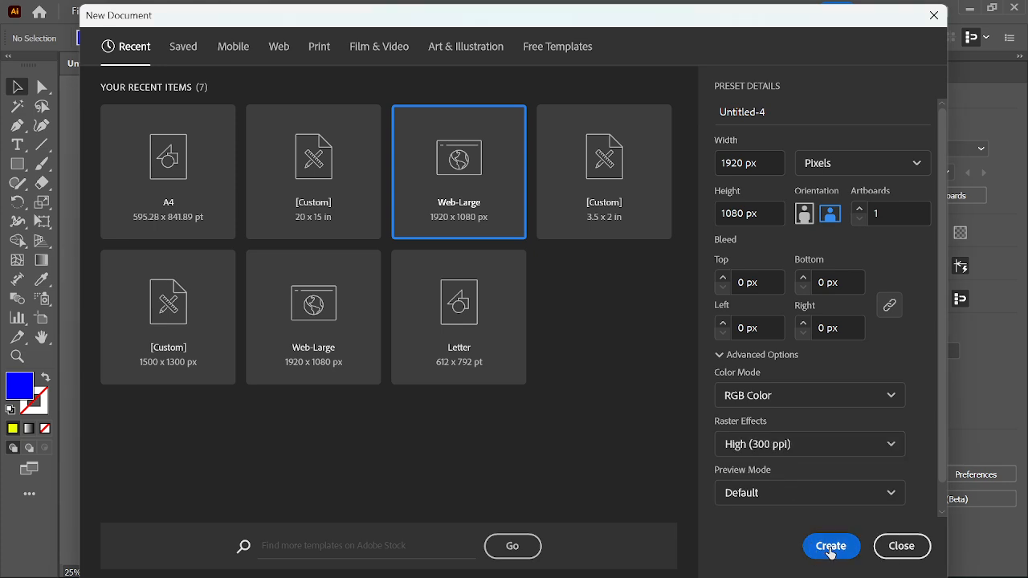
left_click(829, 548)
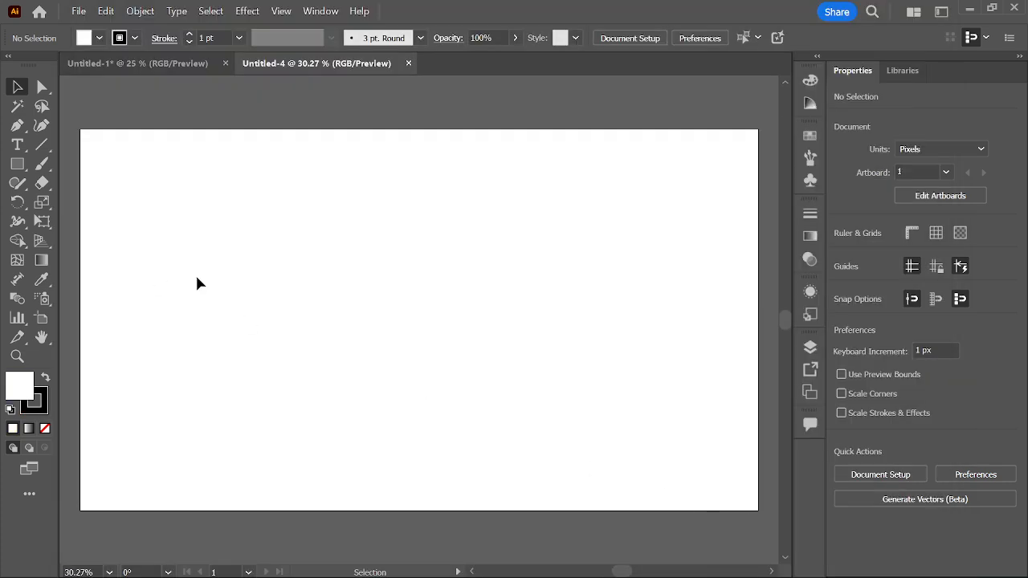
Step: Draw a 1920 x 1080 px rectangle that covers the whole artboard
scroll(275, 290, "down", 1)
left_click_drag(262, 278, 301, 291)
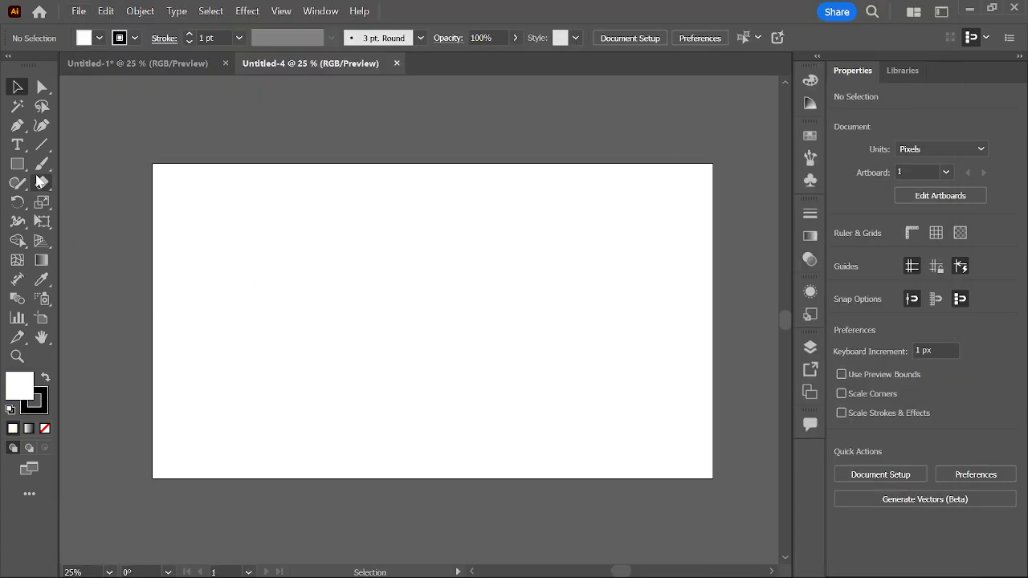
left_click_drag(17, 165, 88, 166)
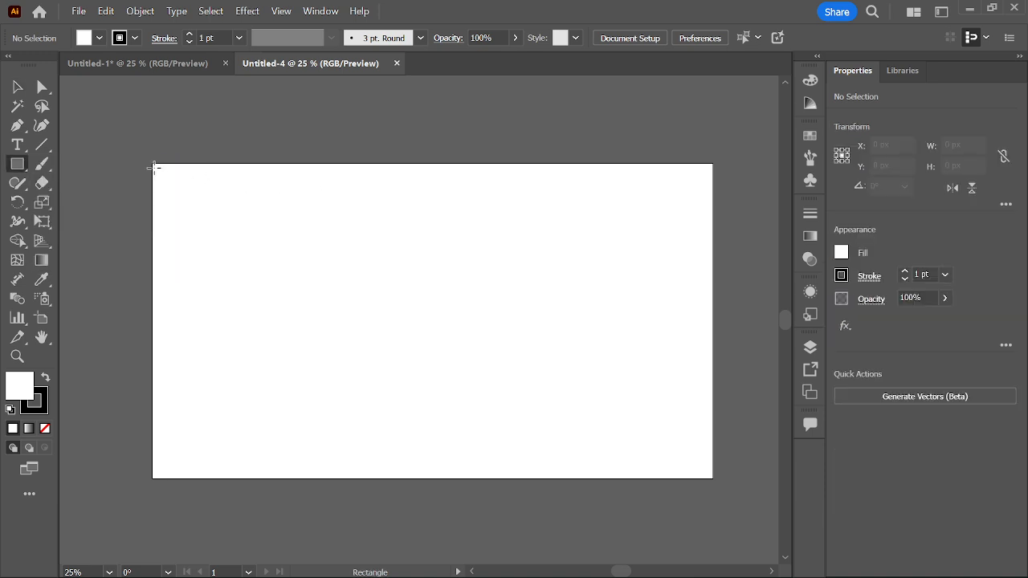
left_click_drag(153, 163, 712, 477)
Step: Remove the background rectangle's stroke and fill it with dark navy blue
left_click(131, 40)
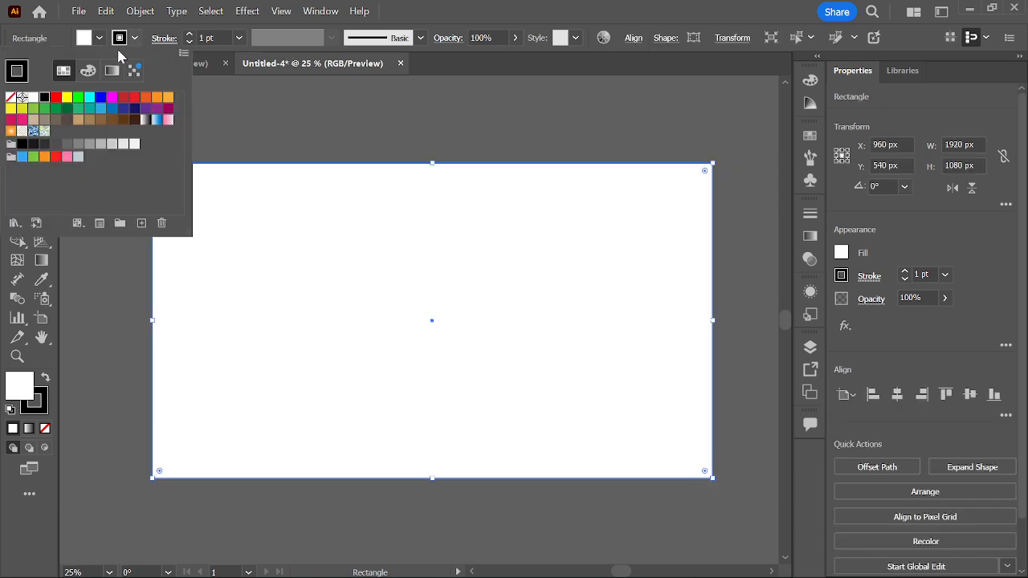
left_click(12, 99)
left_click(114, 40)
left_click(114, 40)
left_click(124, 108)
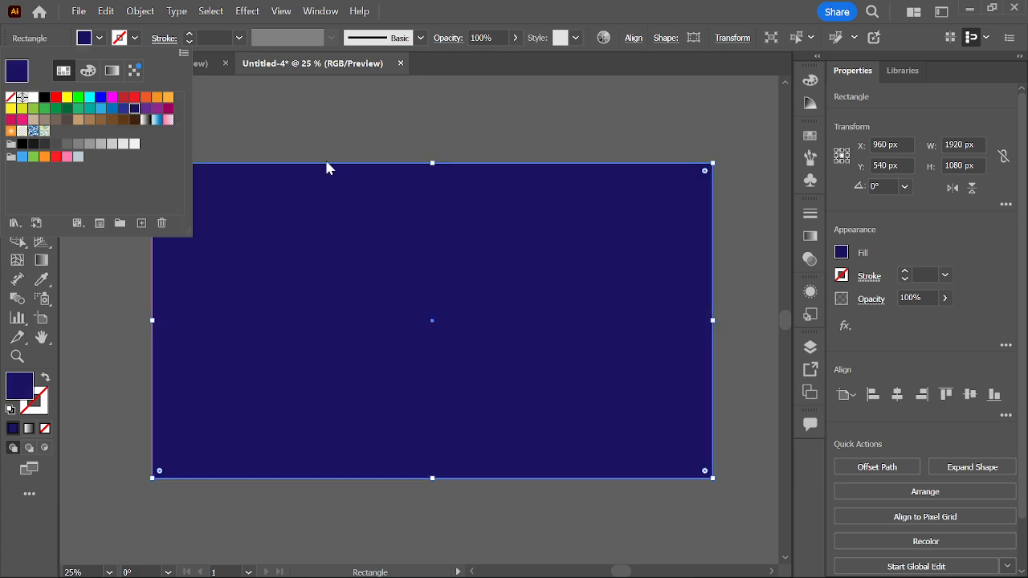
left_click(594, 485)
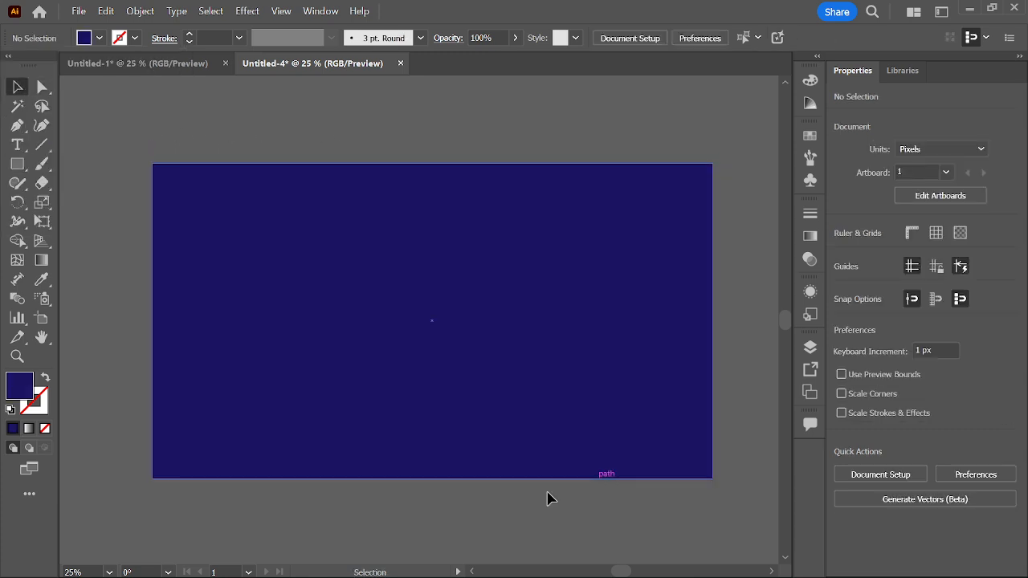
Step: Switch to Chrome, search Google for "company profile" and show the image results
mouse_move(643, 571)
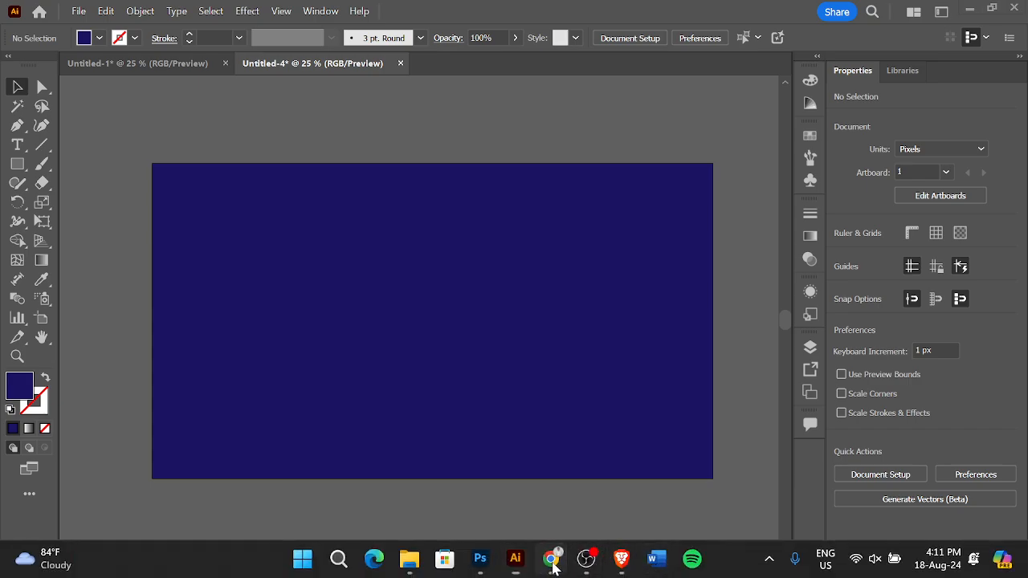
left_click(552, 560)
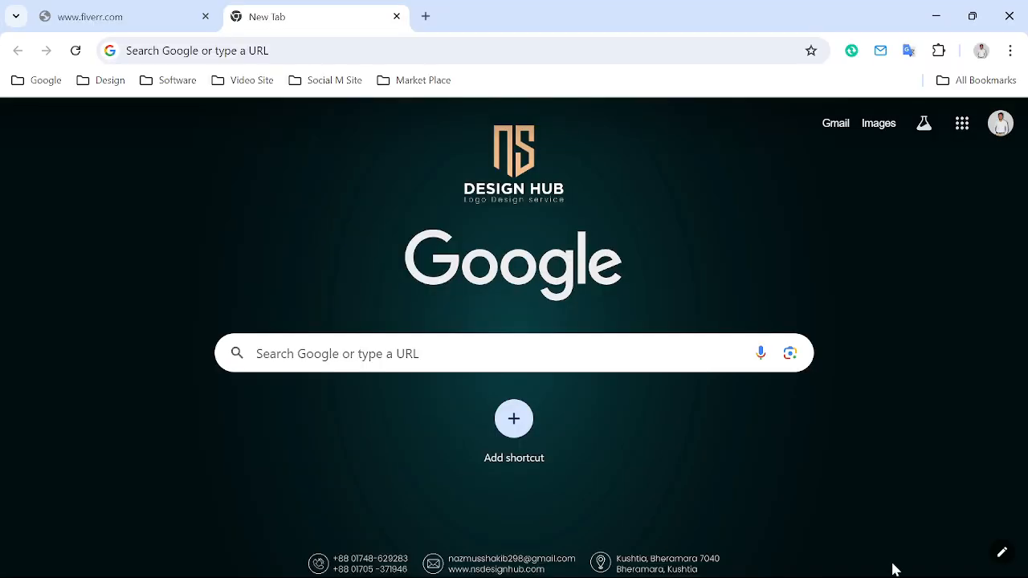
left_click(446, 353)
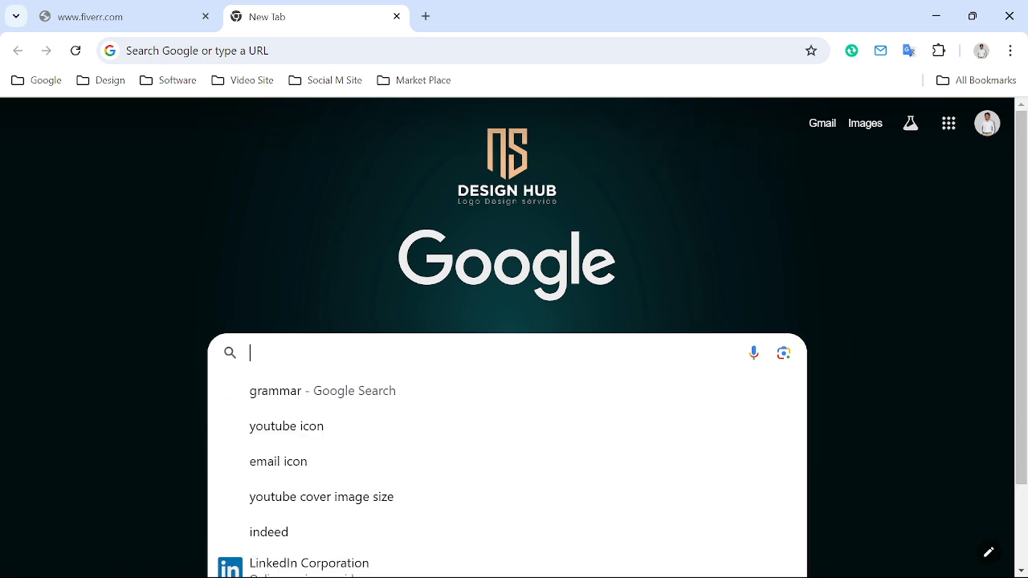
type("comp")
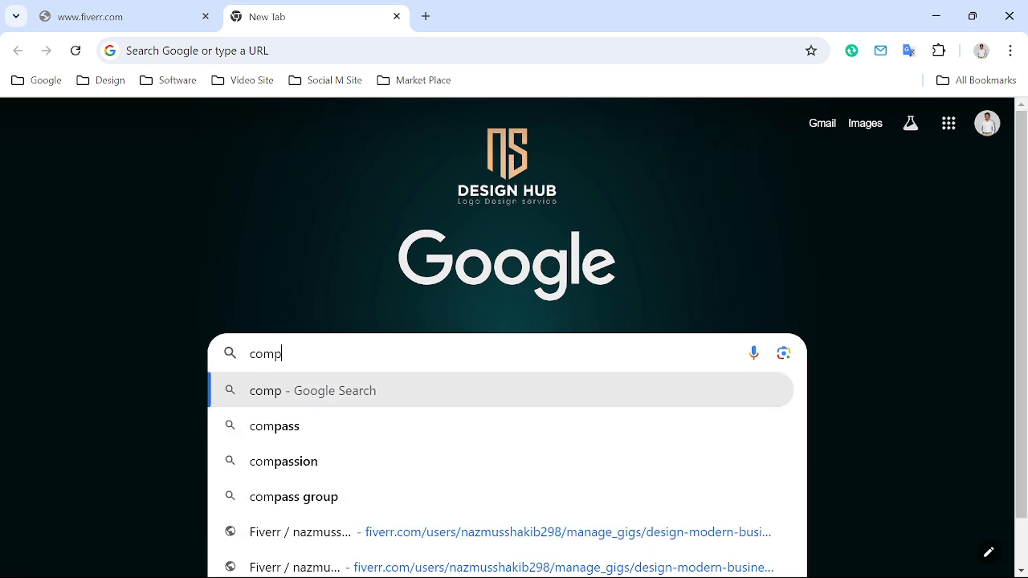
type("y")
key("BackSpace")
type("a")
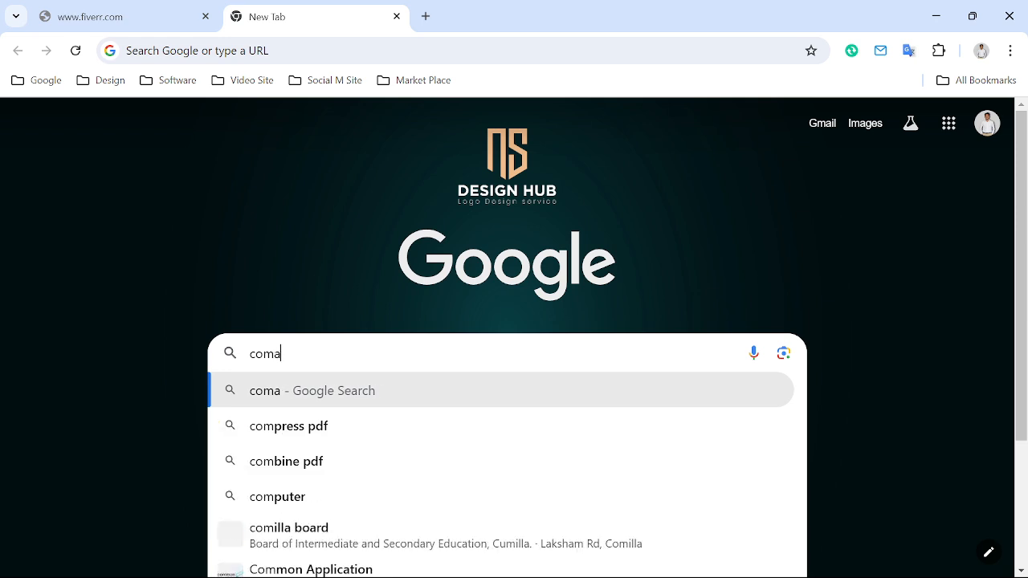
type("ny profile")
key("Return")
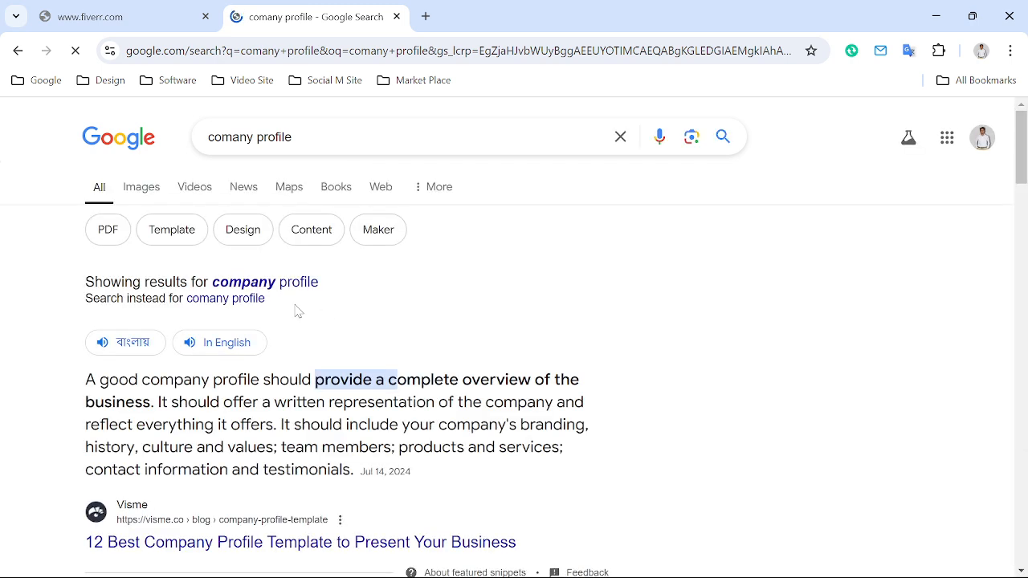
left_click(138, 190)
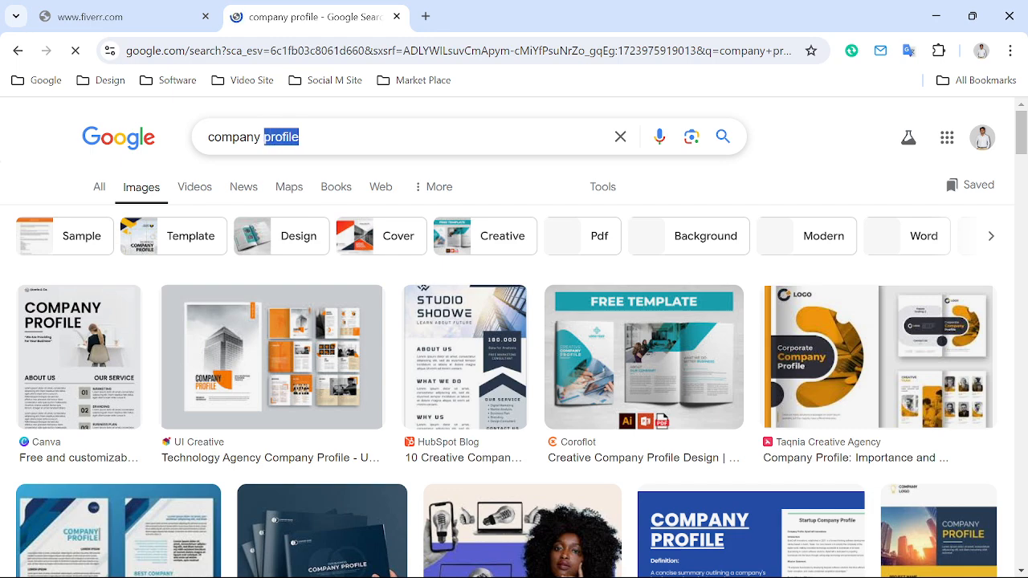
Step: Change the image search to "company image"
key("BackSpace")
type("ima")
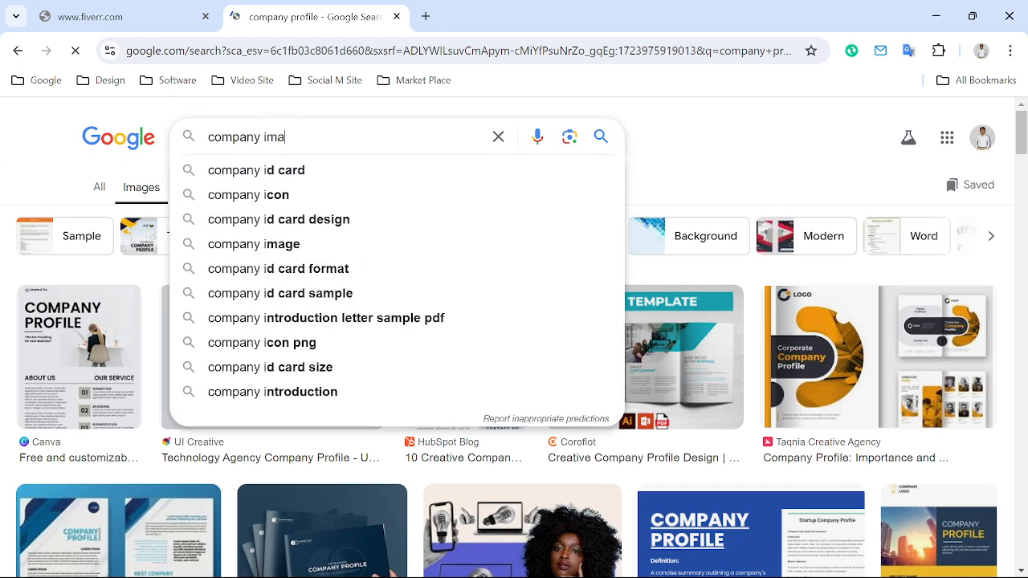
type("ge")
key("Return")
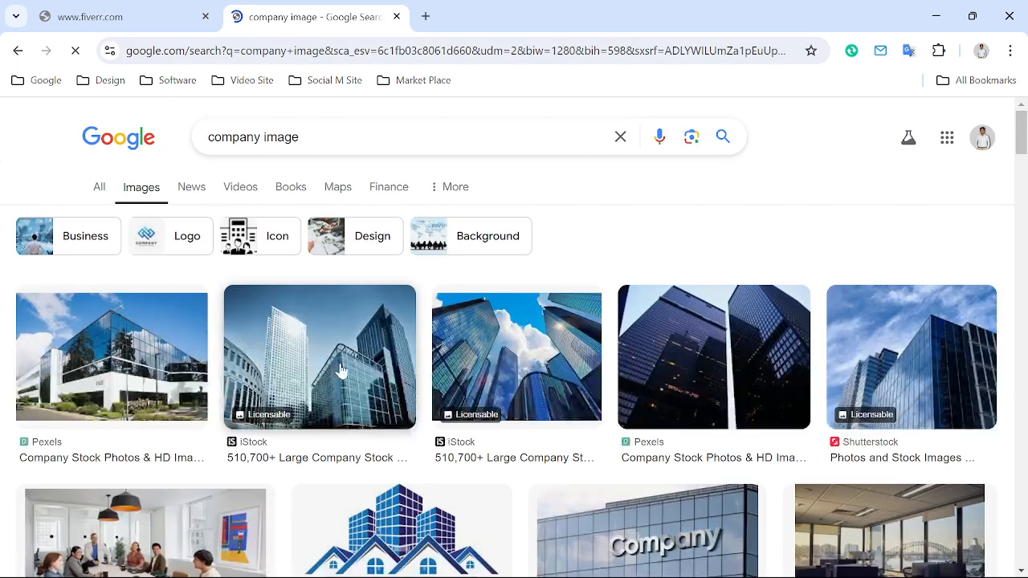
Step: Browse the company image results, preview the Airtel startup company meeting photo and look through its related images
scroll(340, 367, "down", 3)
scroll(344, 367, "down", 6)
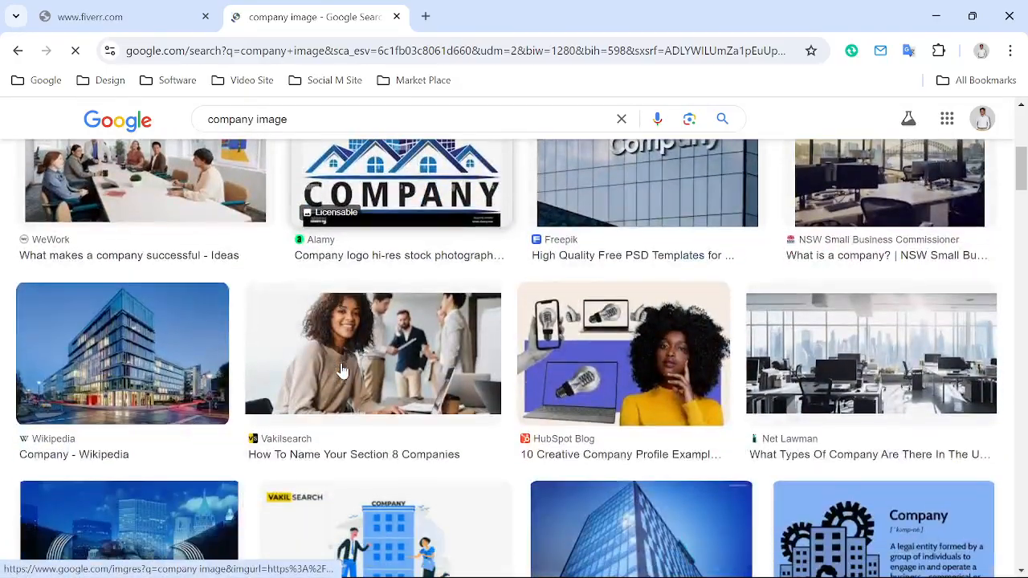
scroll(341, 370, "down", 8)
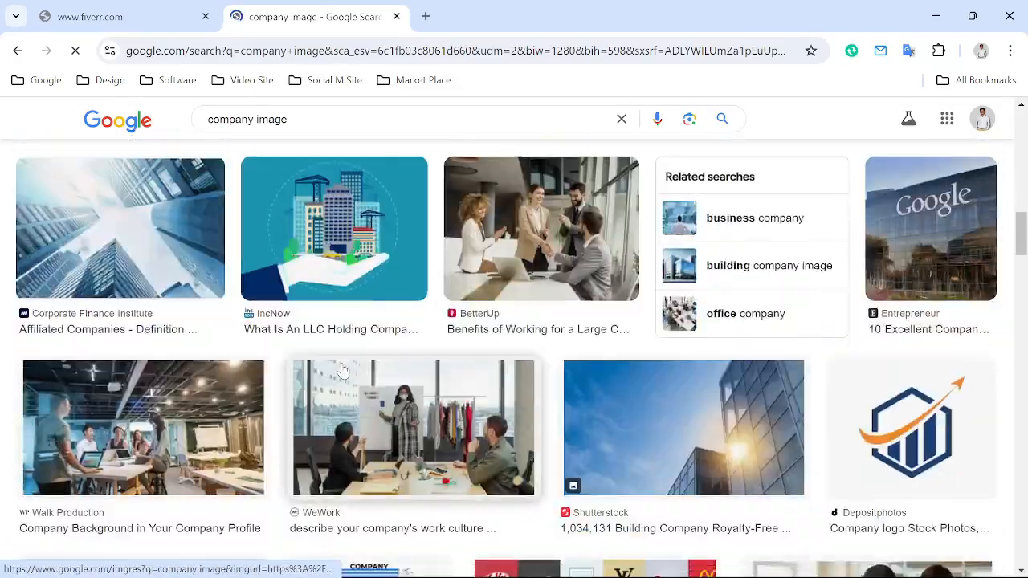
scroll(342, 369, "down", 5)
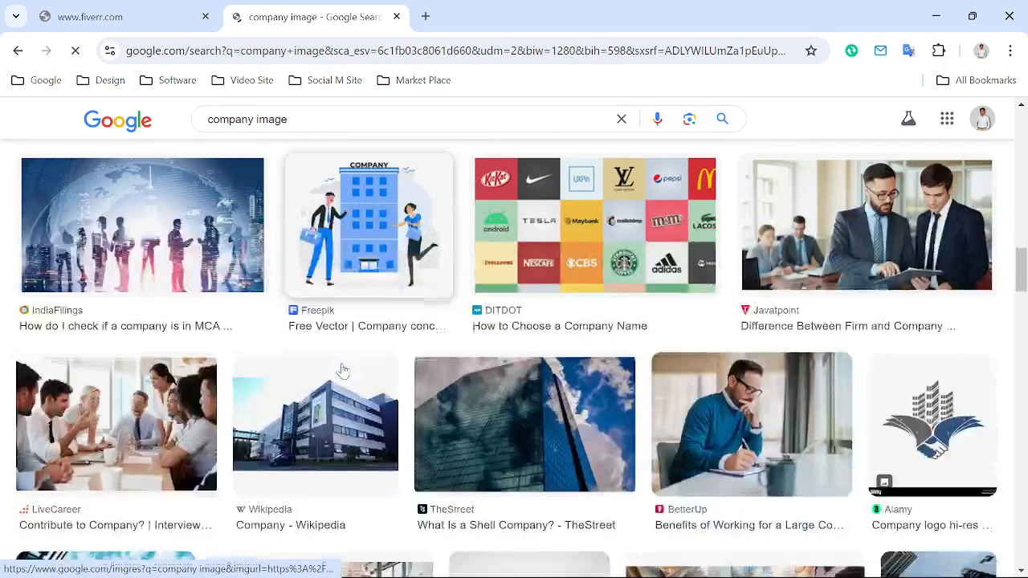
scroll(341, 370, "down", 3)
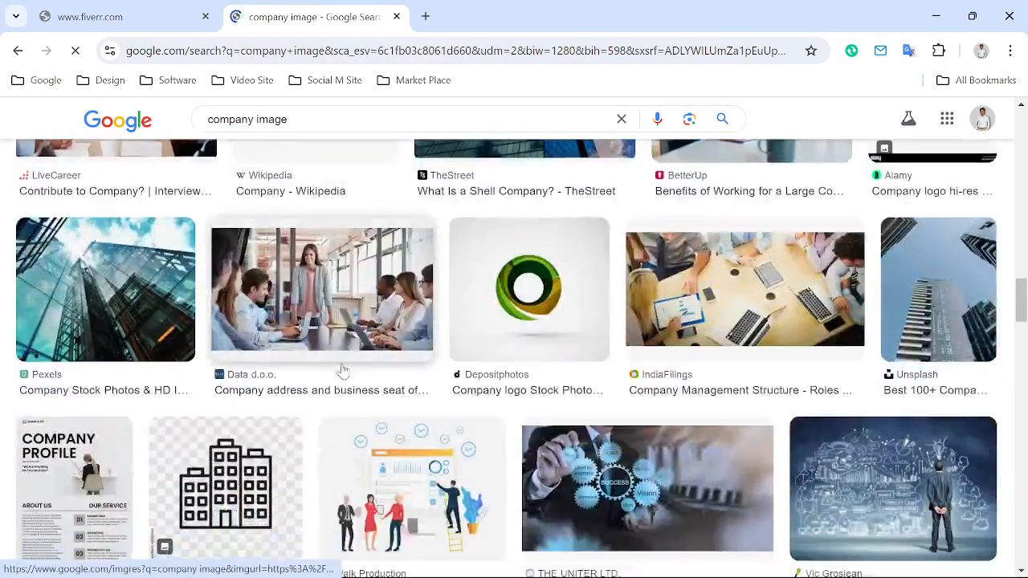
scroll(342, 369, "down", 5)
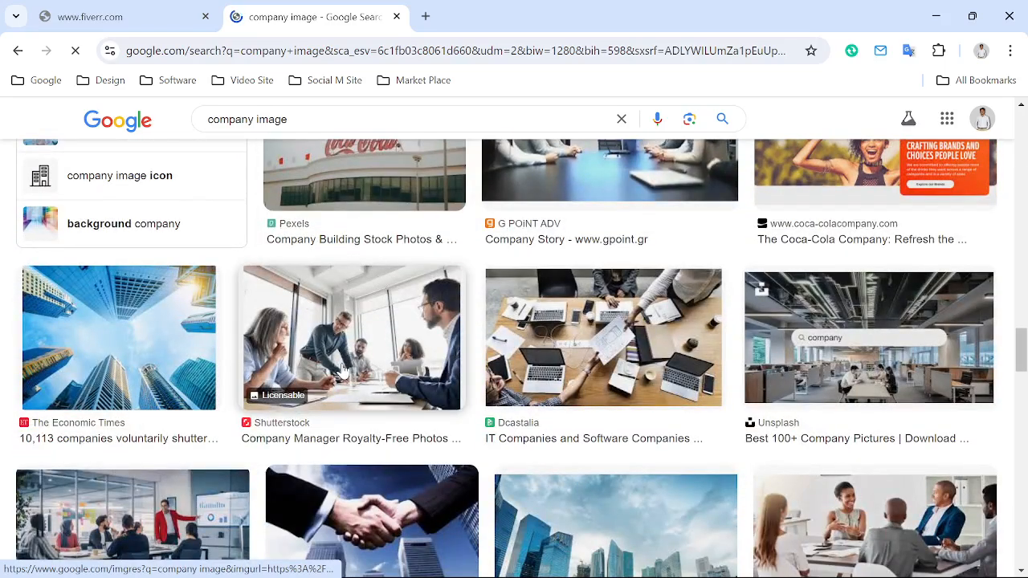
scroll(343, 369, "down", 3)
left_click(227, 325)
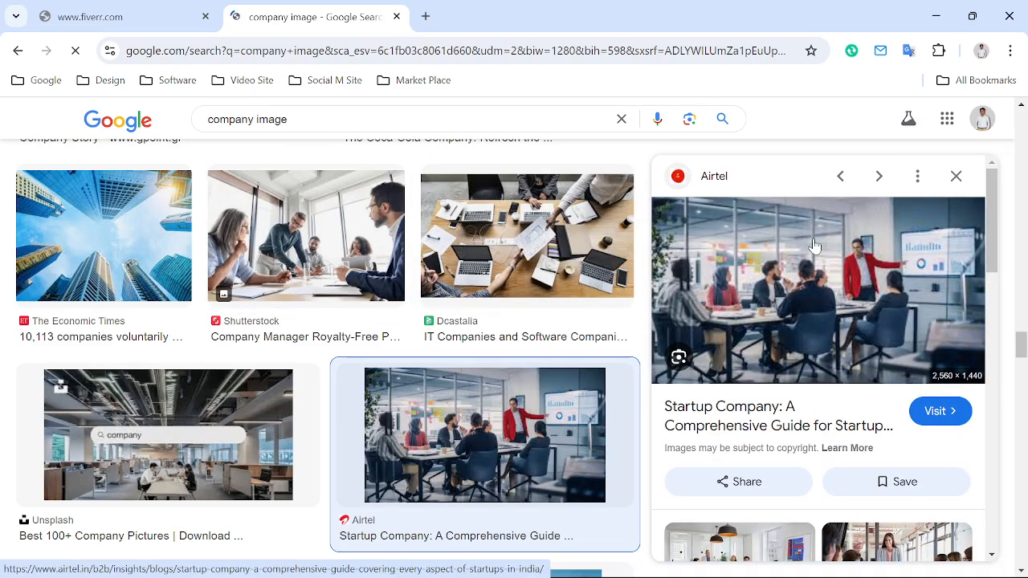
scroll(801, 252, "down", 3)
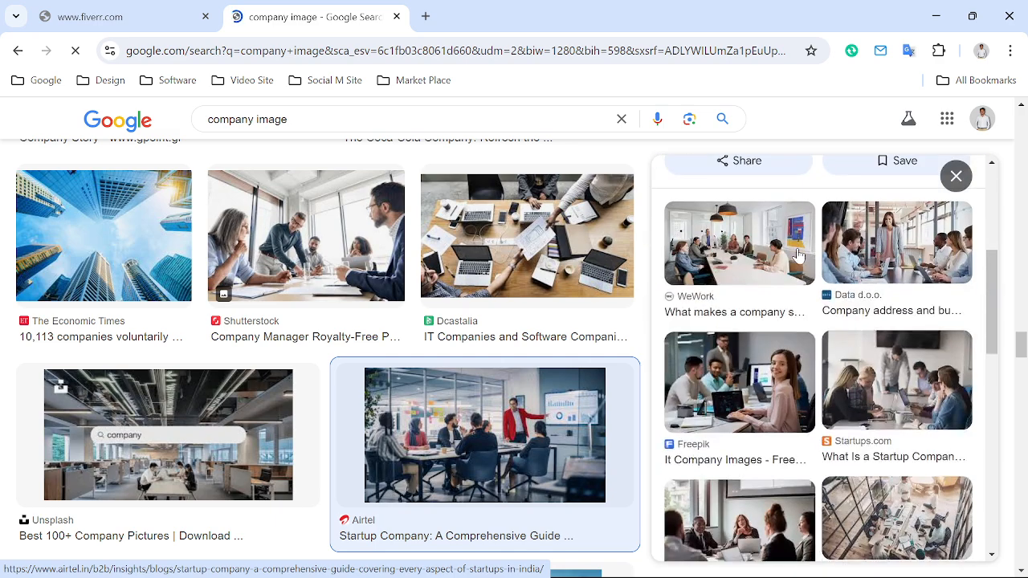
Step: Copy the previewed Airtel startup meeting photo and switch to Illustrator
scroll(794, 255, "up", 3)
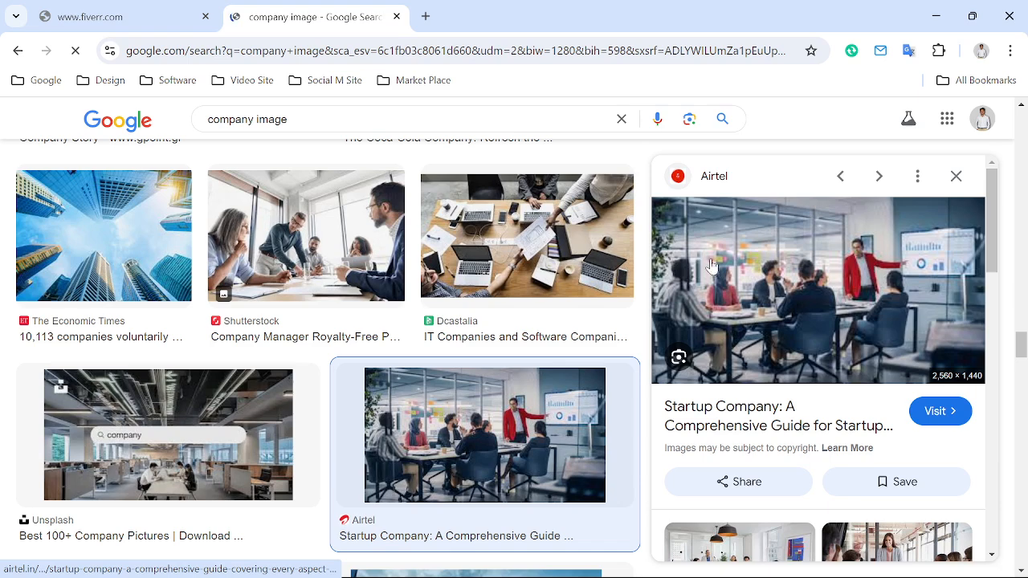
right_click(799, 273)
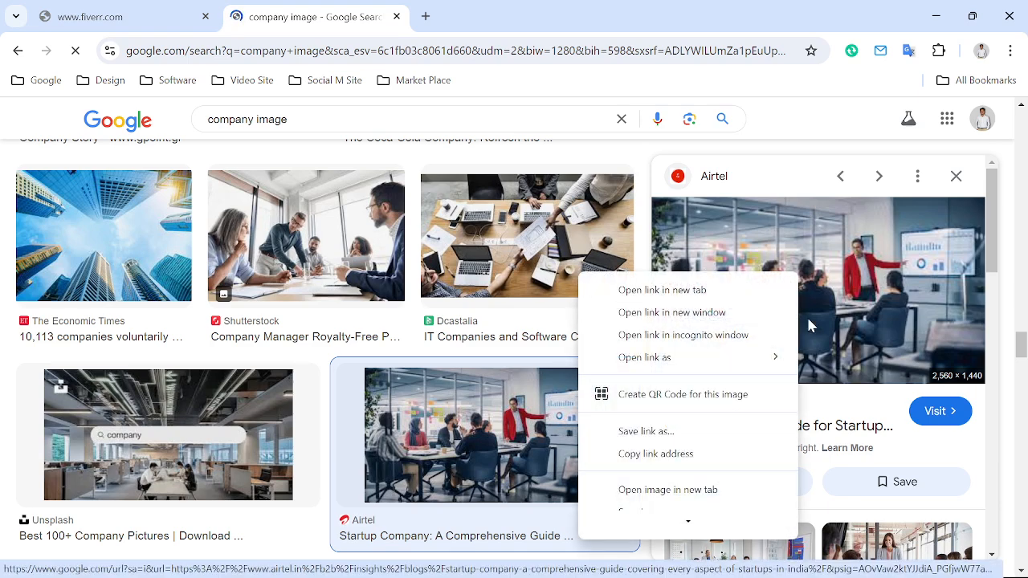
scroll(673, 457, "down", 2)
left_click(634, 488)
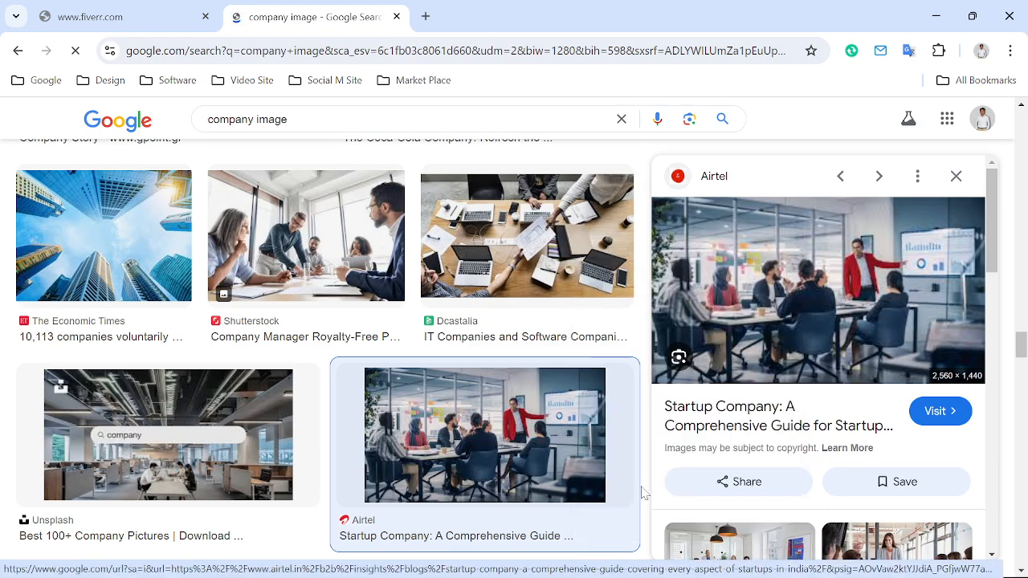
left_click(514, 558)
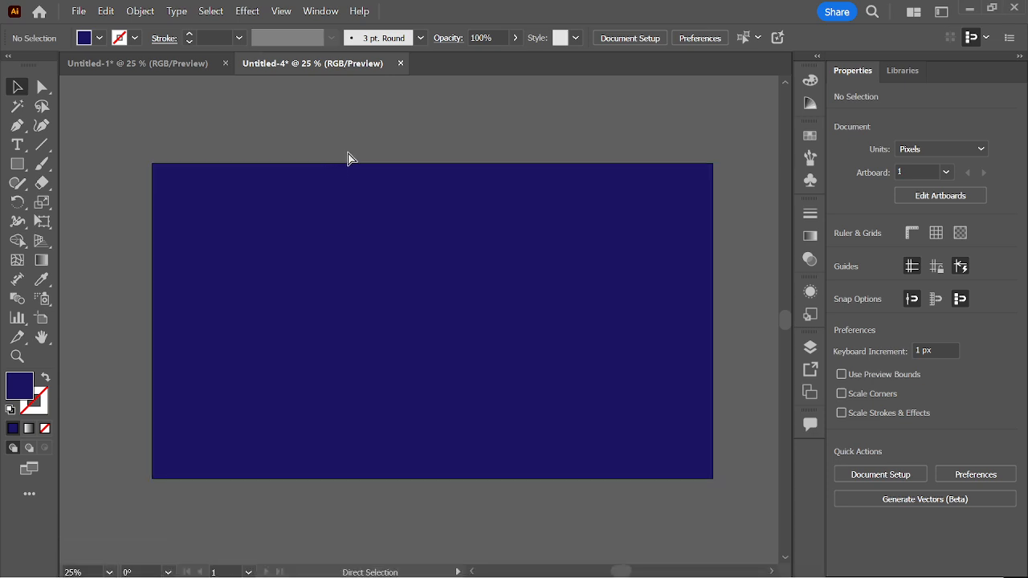
Step: Try the copied photo on the navy design by pasting and moving it, and delete it again
key("ctrl+v")
left_click_drag(443, 328, 714, 547)
left_click(757, 509)
left_click(485, 317)
key("Delete")
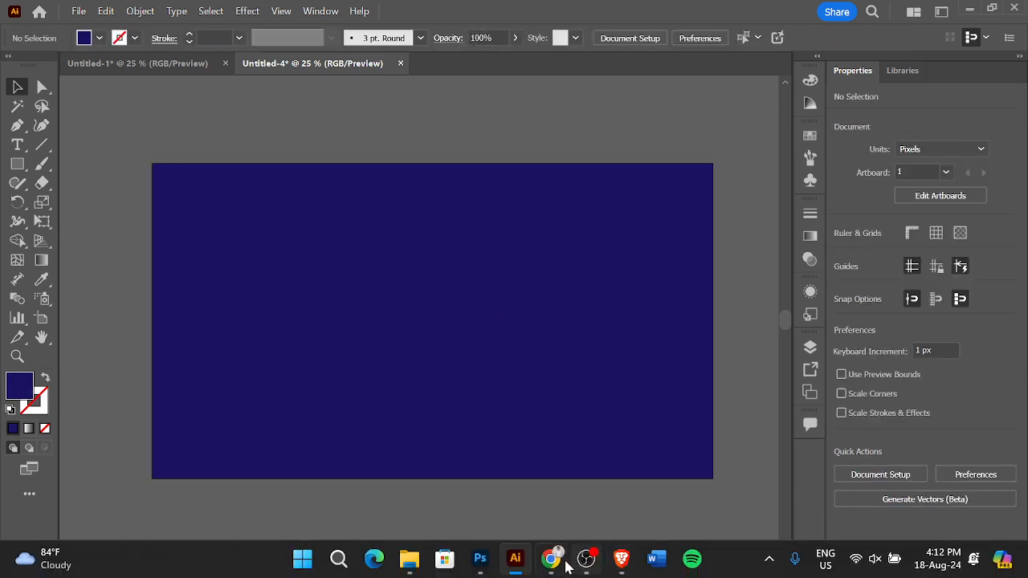
Step: Switch to Chrome and filter the company image results to Large size
left_click(552, 560)
scroll(475, 416, "down", 6)
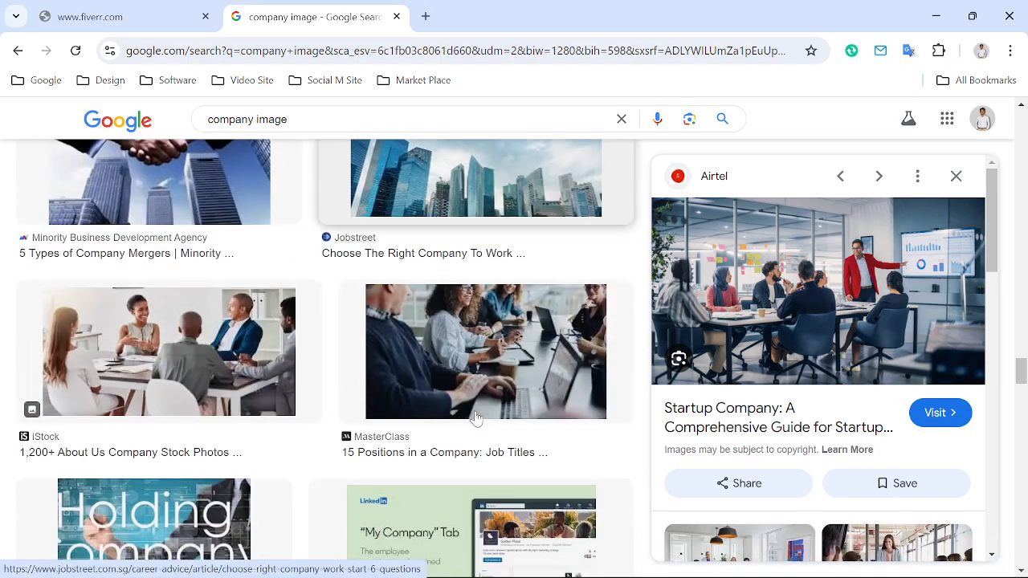
scroll(475, 417, "down", 10)
scroll(415, 263, "down", 8)
scroll(412, 251, "up", 5)
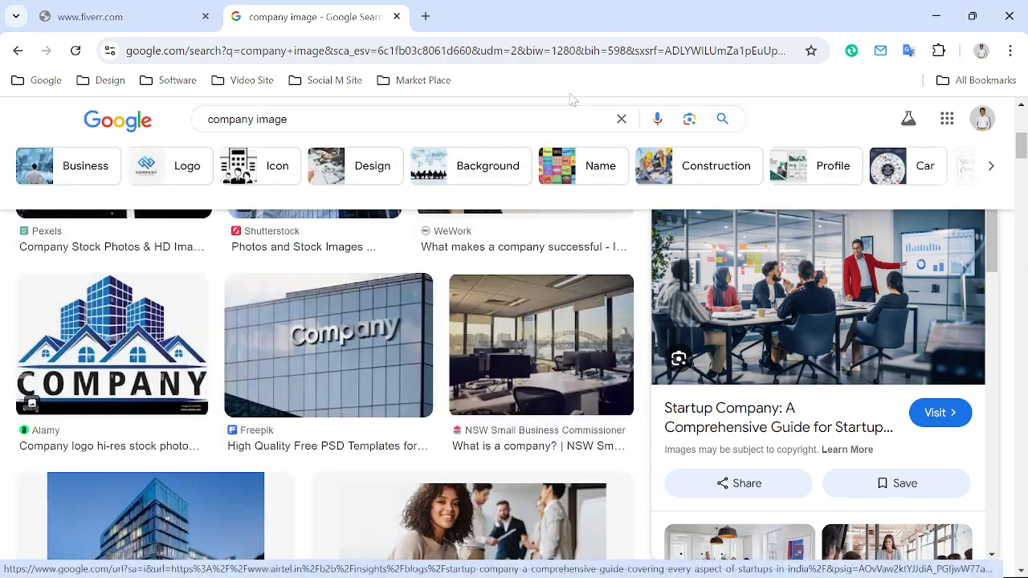
scroll(200, 234, "up", 3)
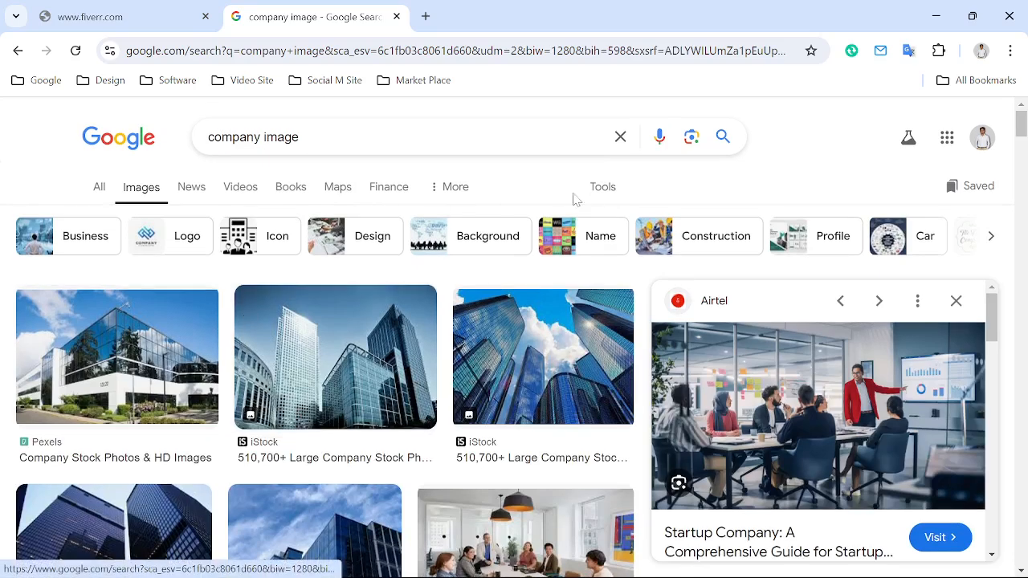
left_click(602, 186)
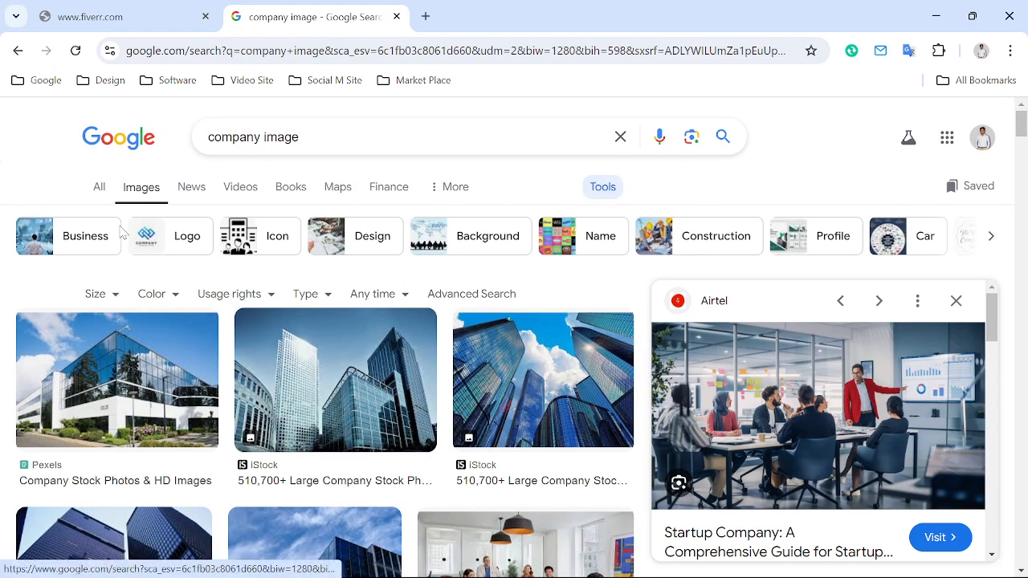
left_click(604, 187)
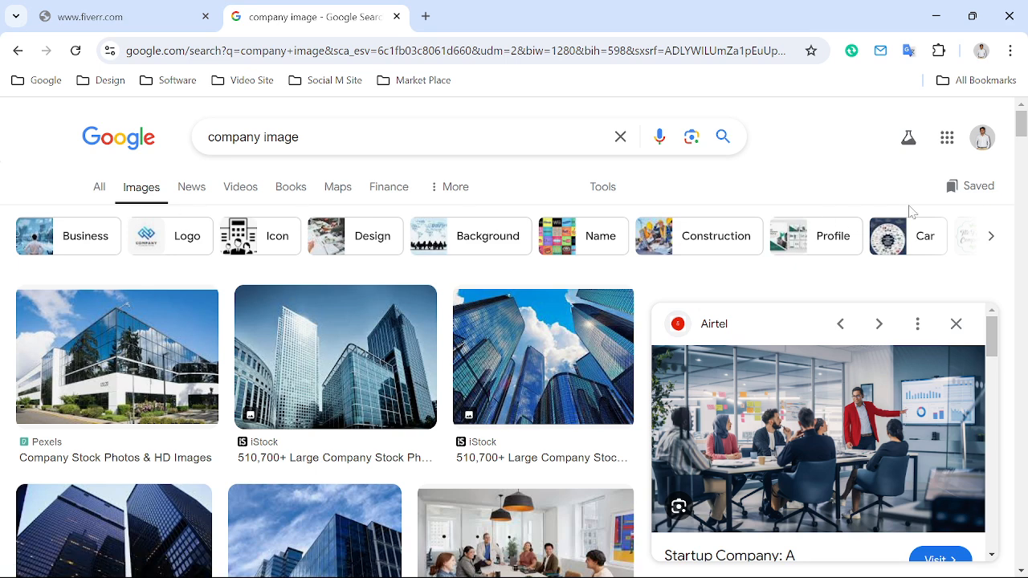
left_click(602, 186)
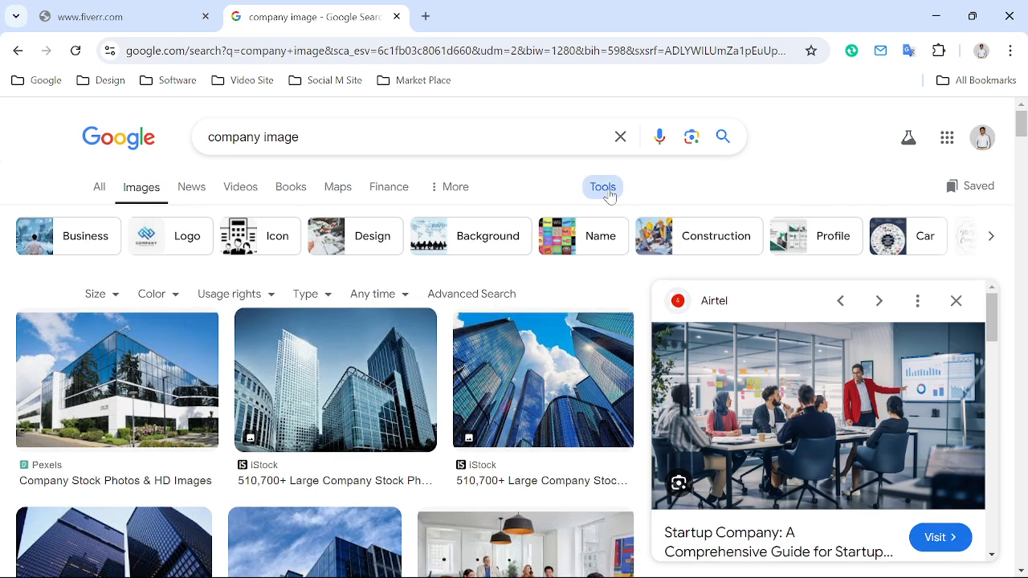
left_click(113, 297)
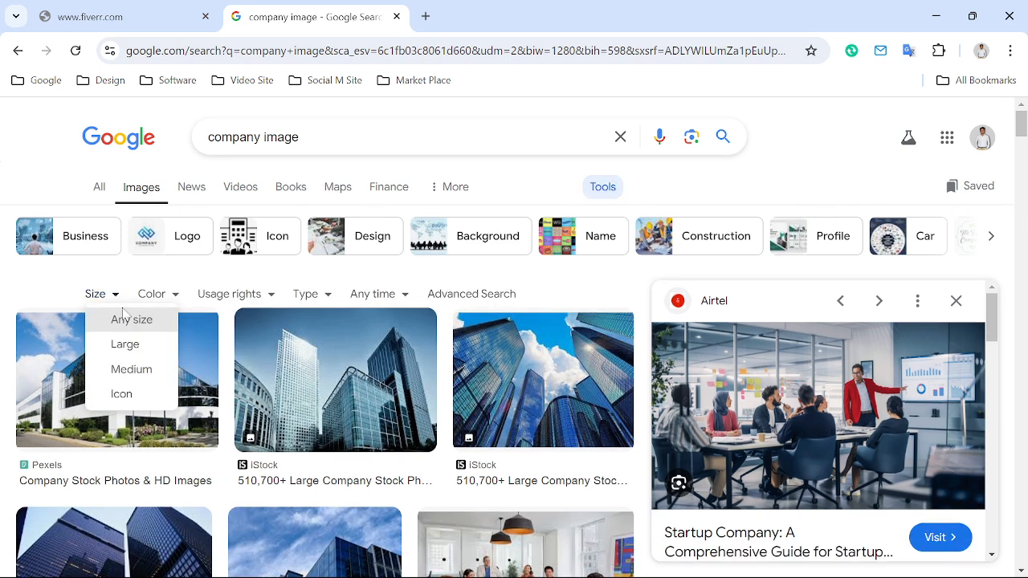
left_click(125, 345)
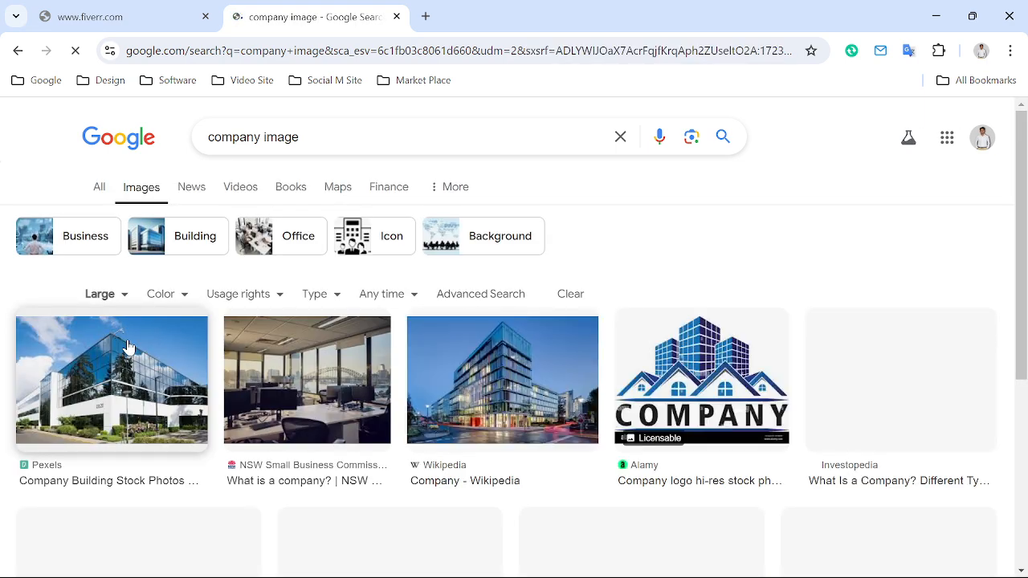
Step: Look through the large company image results for a suitable background photo
scroll(557, 441, "down", 3)
scroll(560, 443, "down", 5)
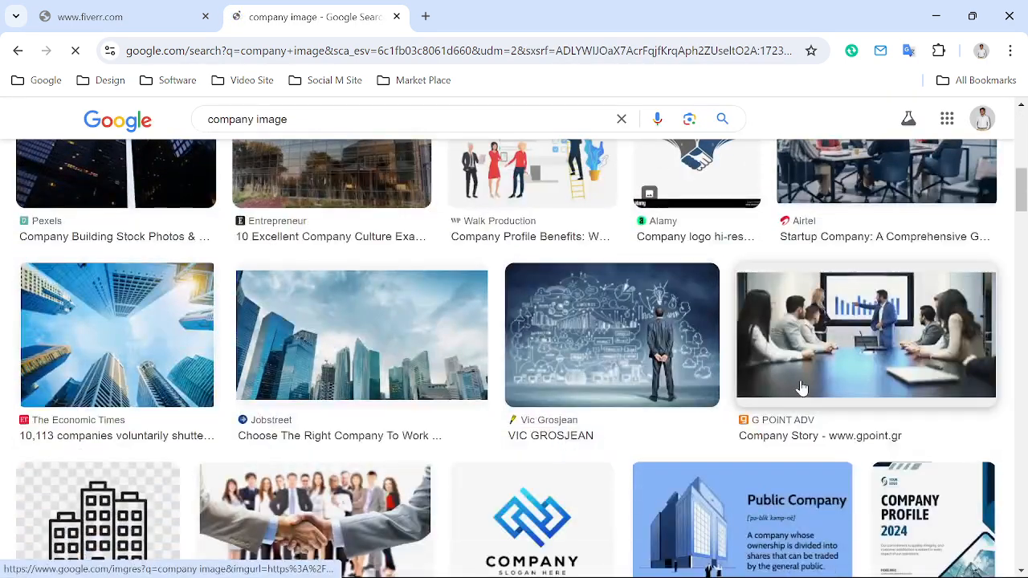
scroll(801, 387, "down", 8)
scroll(800, 387, "down", 12)
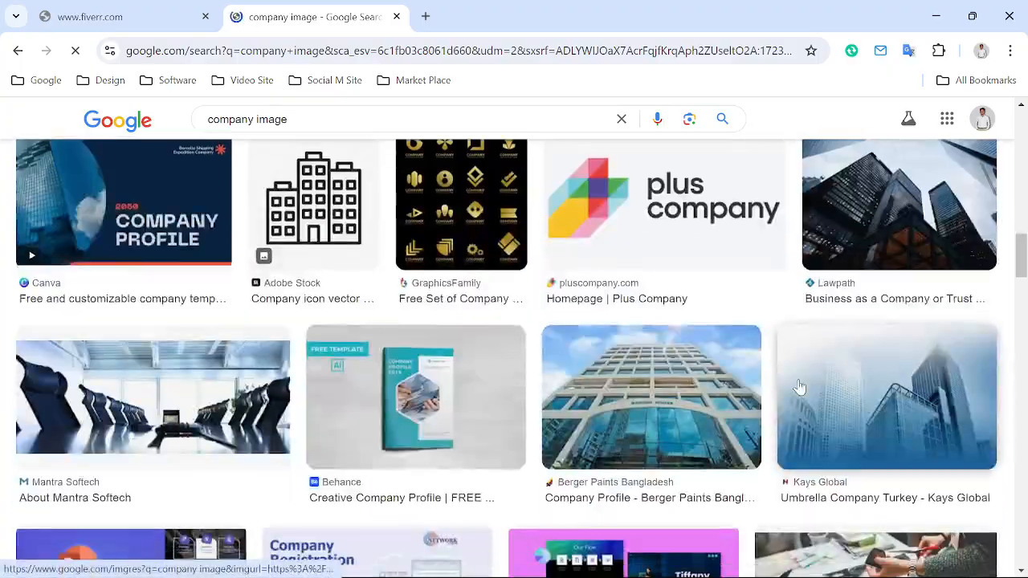
scroll(799, 388, "down", 3)
scroll(799, 388, "up", 4)
scroll(798, 389, "down", 8)
scroll(796, 391, "down", 5)
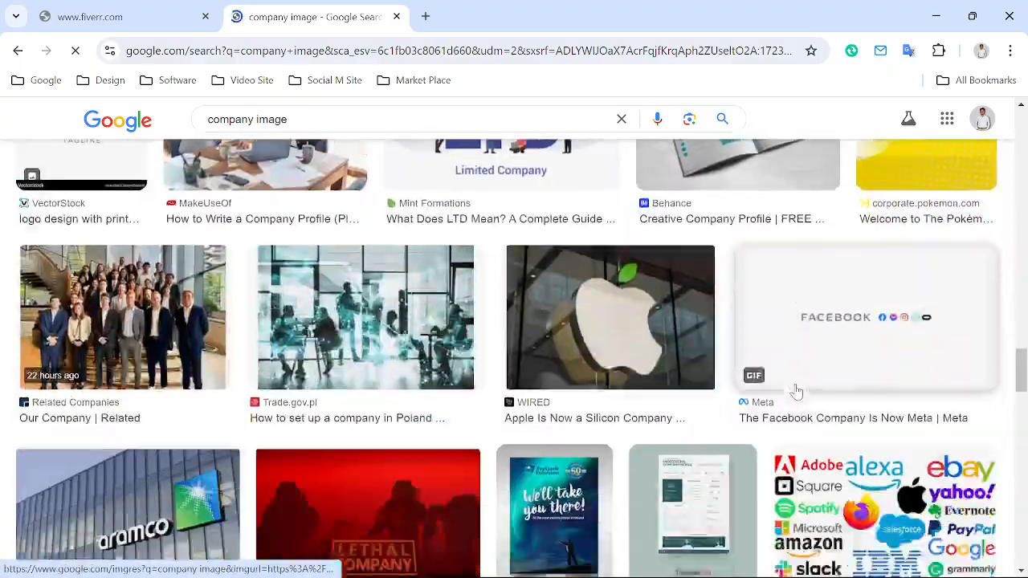
scroll(796, 390, "up", 1)
scroll(796, 391, "down", 12)
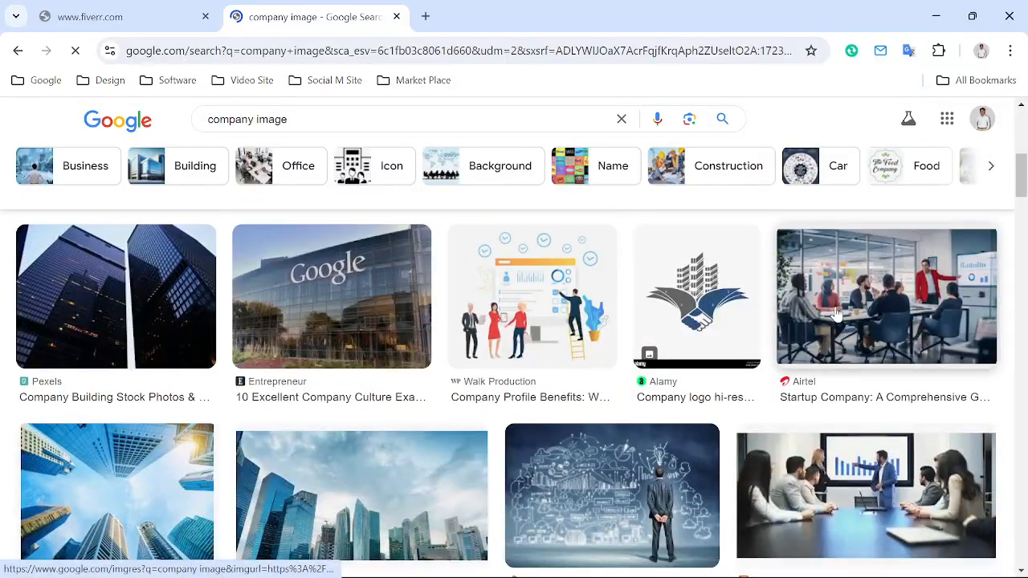
Step: Copy the Airtel startup company meeting photo from the filtered results and switch to Illustrator
left_click(793, 385)
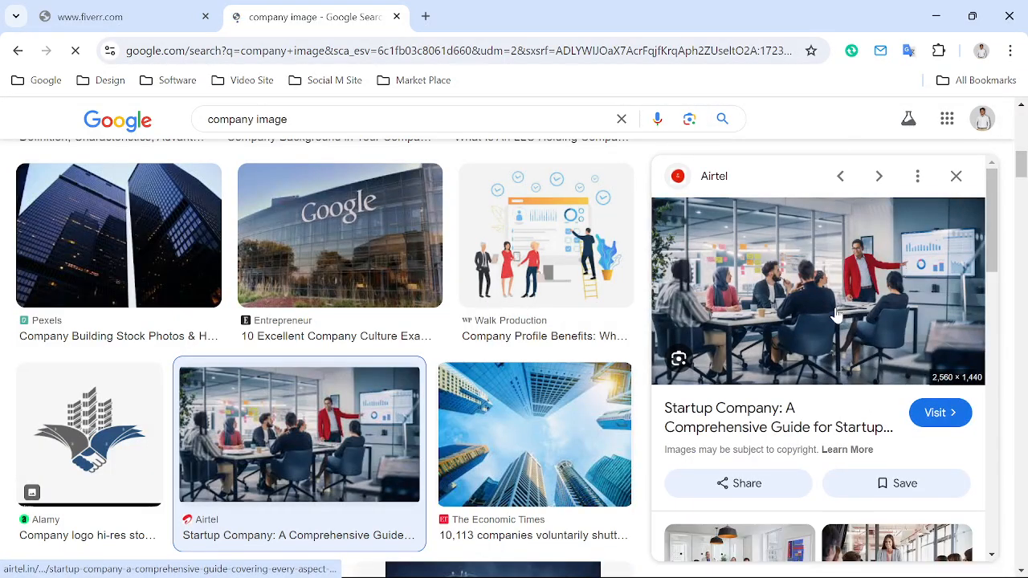
right_click(785, 281)
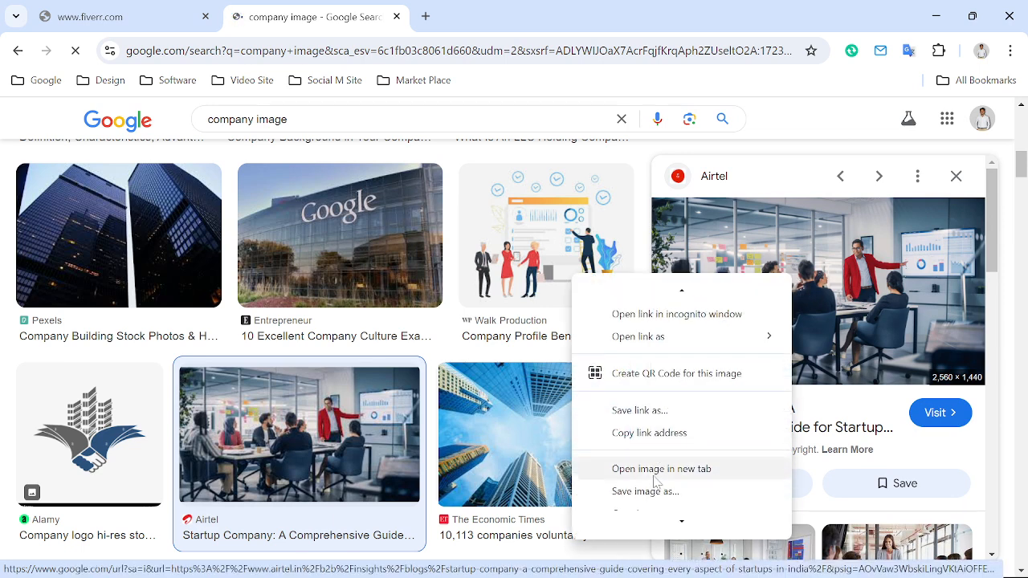
left_click(642, 455)
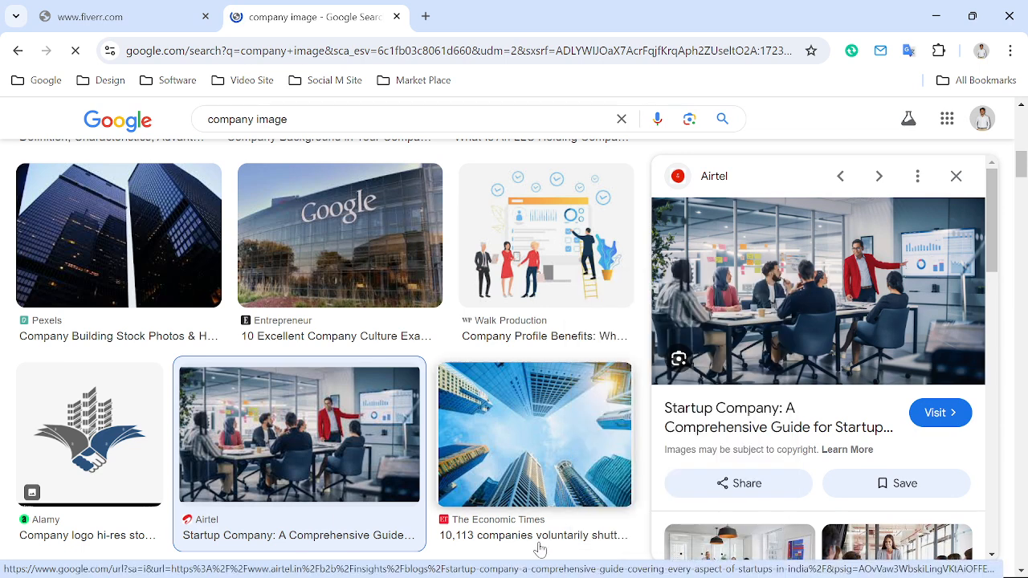
left_click(514, 561)
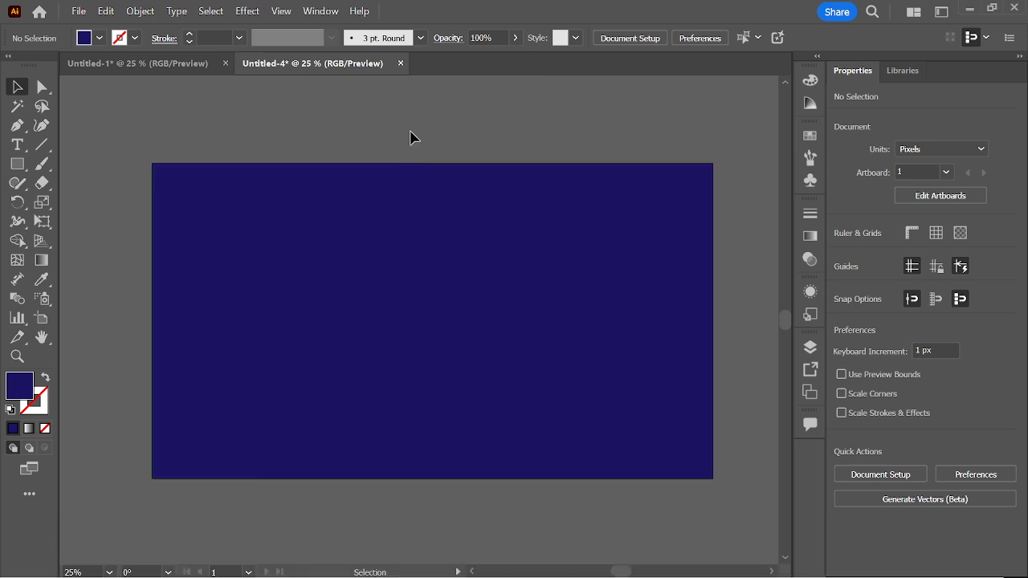
Step: Paste the meeting photo, scale it down to about 1961 x 1103 px and centre it over the artboard
key("ctrl+v")
key("ctrl+minus")
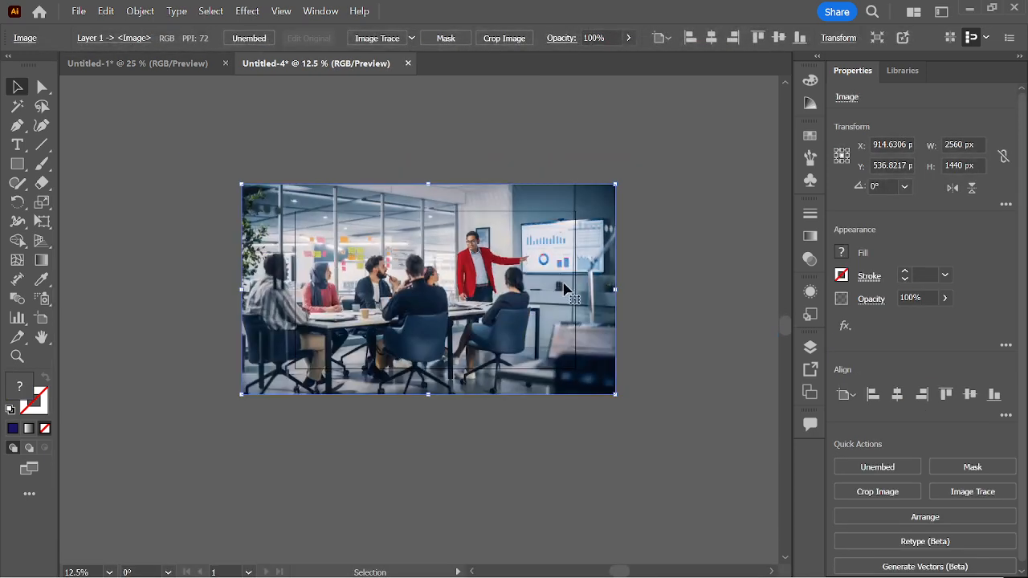
left_click_drag(615, 291, 527, 291)
left_click_drag(449, 300, 518, 316)
key("ctrl+plus")
scroll(499, 302, "up", 2)
scroll(500, 302, "down", 1)
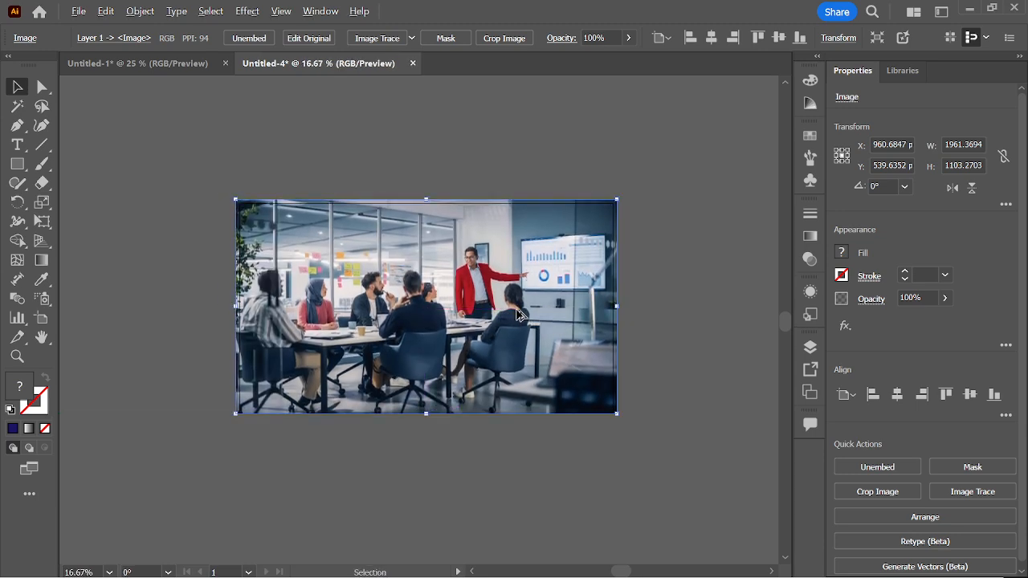
scroll(518, 317, "up", 1)
Step: Try to fit the photo's side and top edges more tightly to the artboard, and undo the last two resizes
left_click_drag(666, 305, 648, 313)
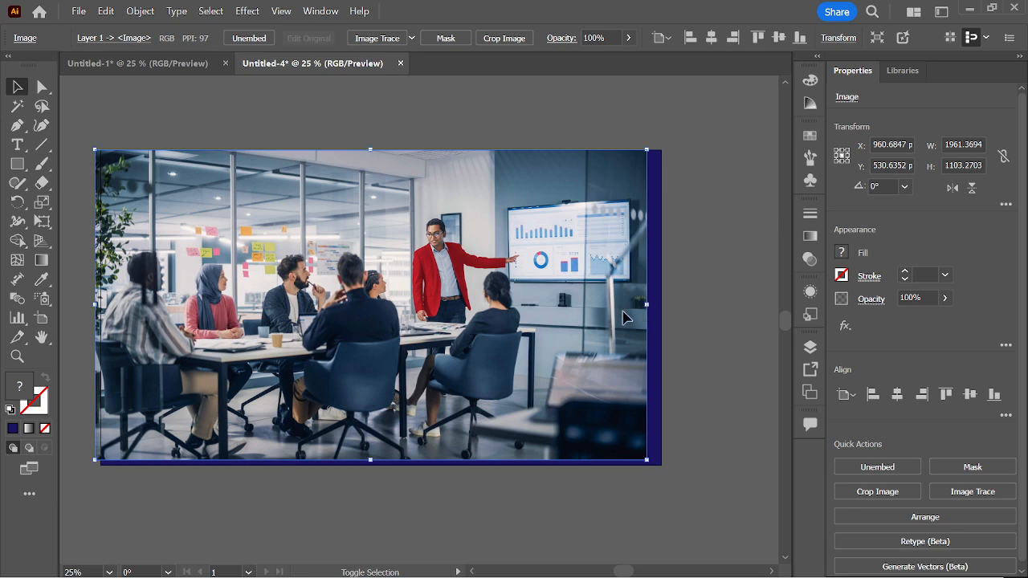
mouse_move(95, 307)
left_mouse_down()
mouse_move(294, 312)
mouse_move(101, 315)
left_mouse_up()
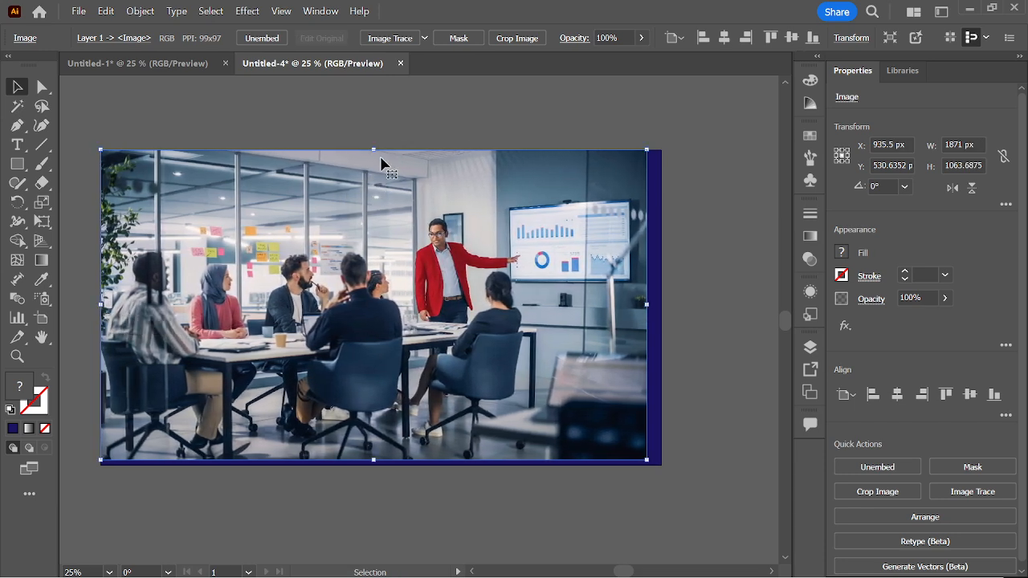
left_click_drag(379, 151, 374, 192)
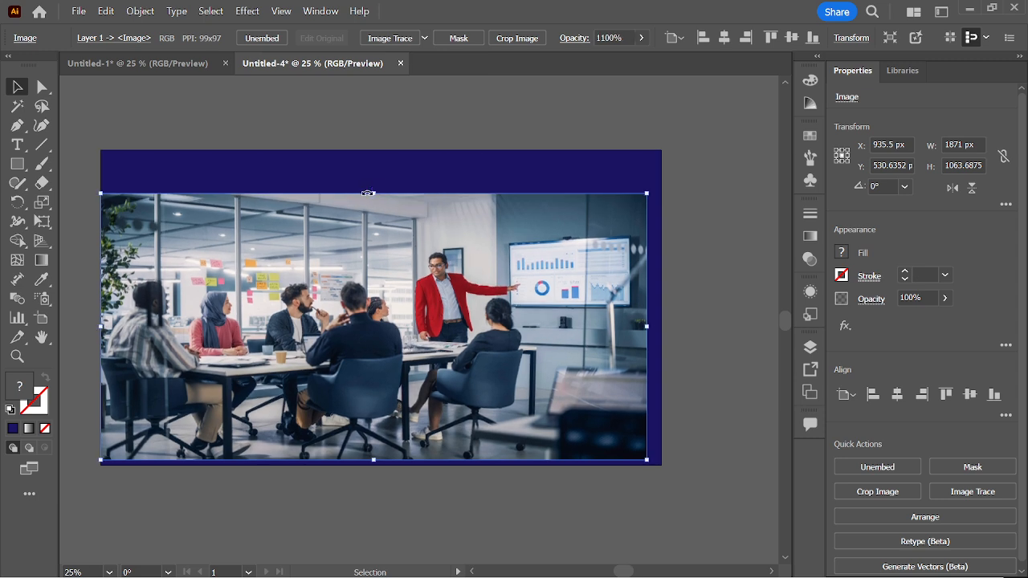
left_click(383, 131)
key("ctrl+z")
key("ctrl+z")
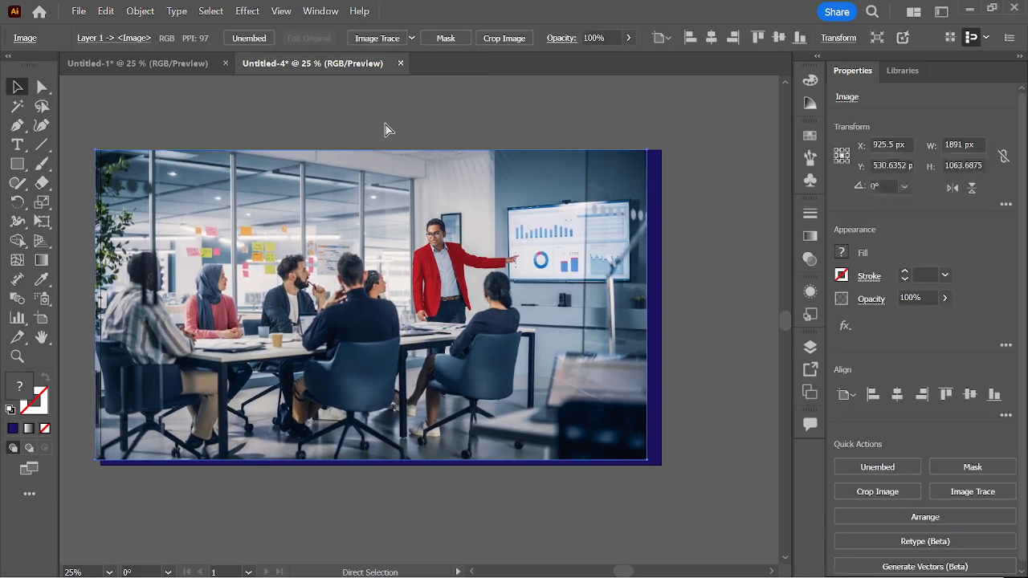
Step: Enlarge the meeting photo to about 2018 x 1135 px, centred so that it extends past all artboard edges
left_click(734, 284)
left_click(592, 300)
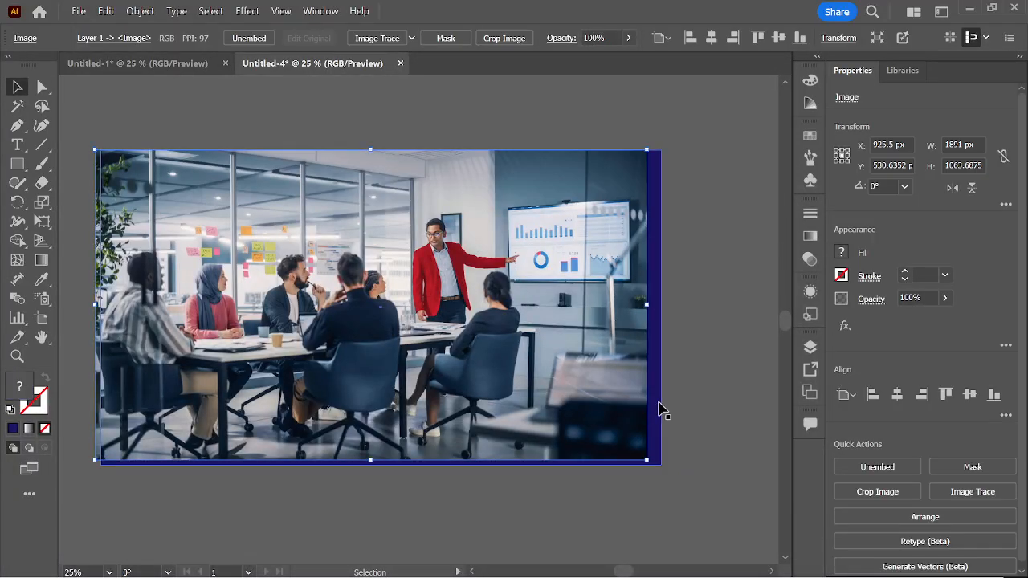
left_click_drag(647, 307, 664, 321)
left_click(697, 322)
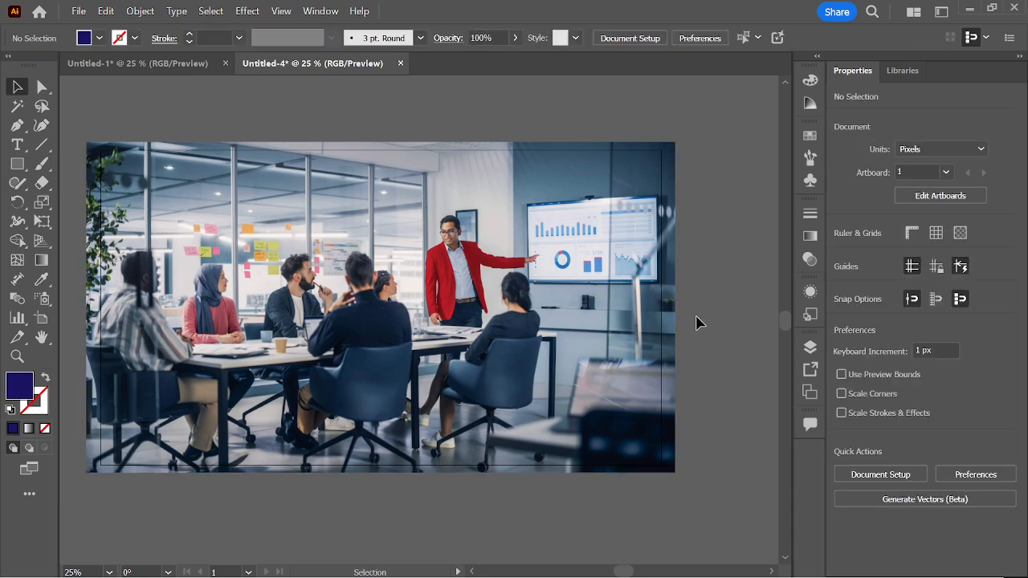
left_click(678, 314)
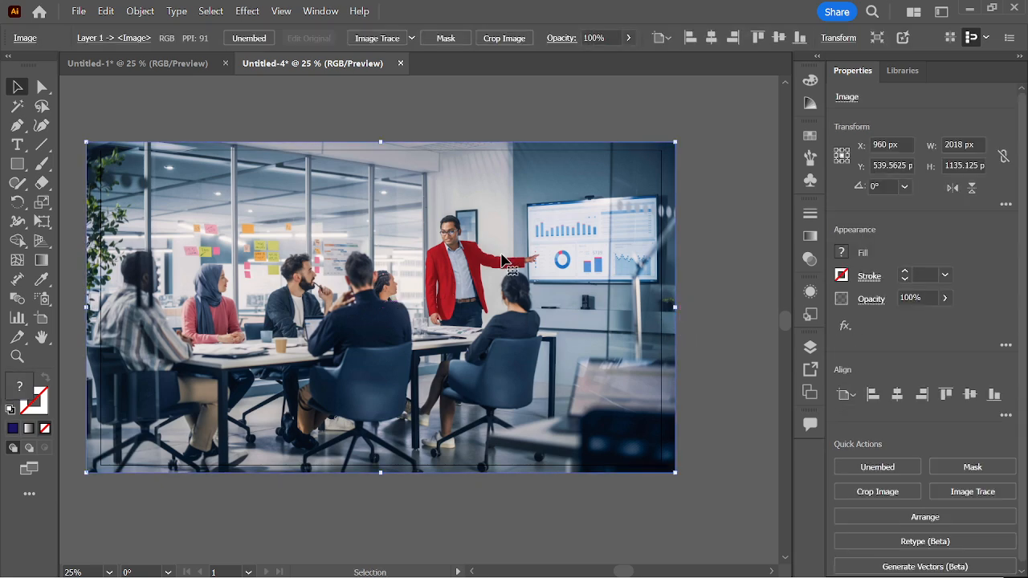
Step: Send the meeting photo to the back, behind the navy rectangle
left_click(471, 110)
left_click(488, 175)
right_click(488, 170)
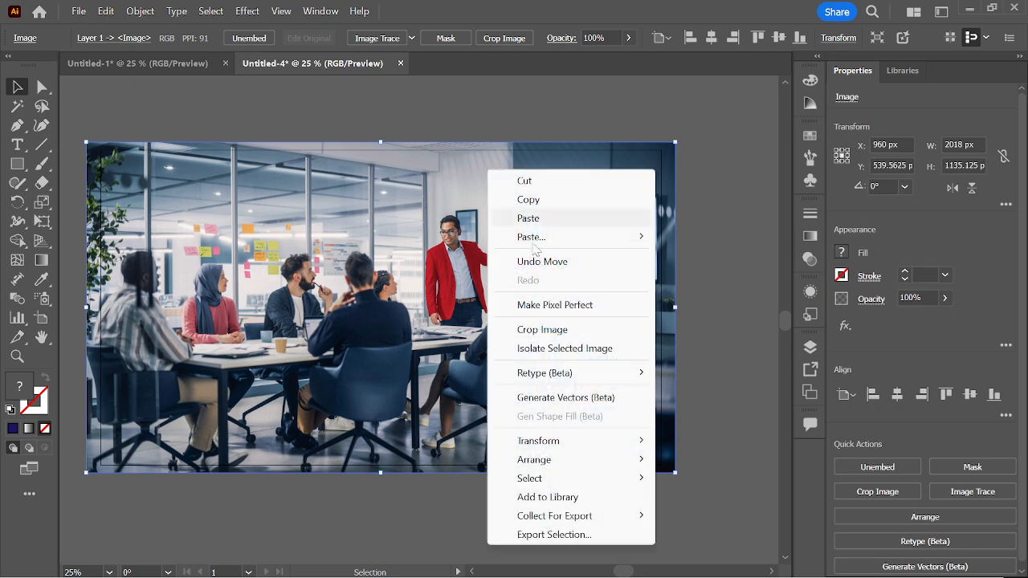
mouse_move(546, 459)
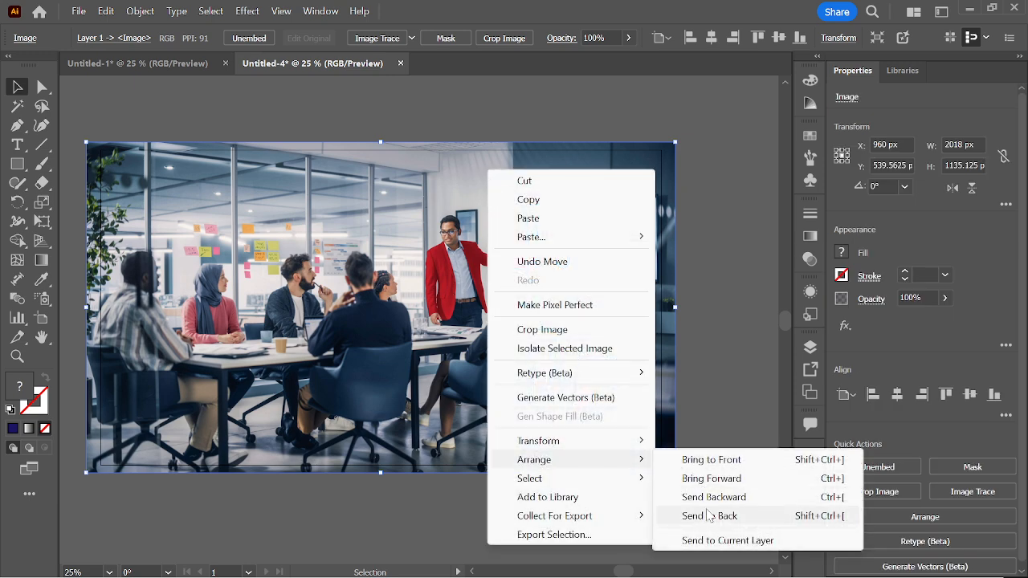
left_click(706, 516)
left_click(694, 391)
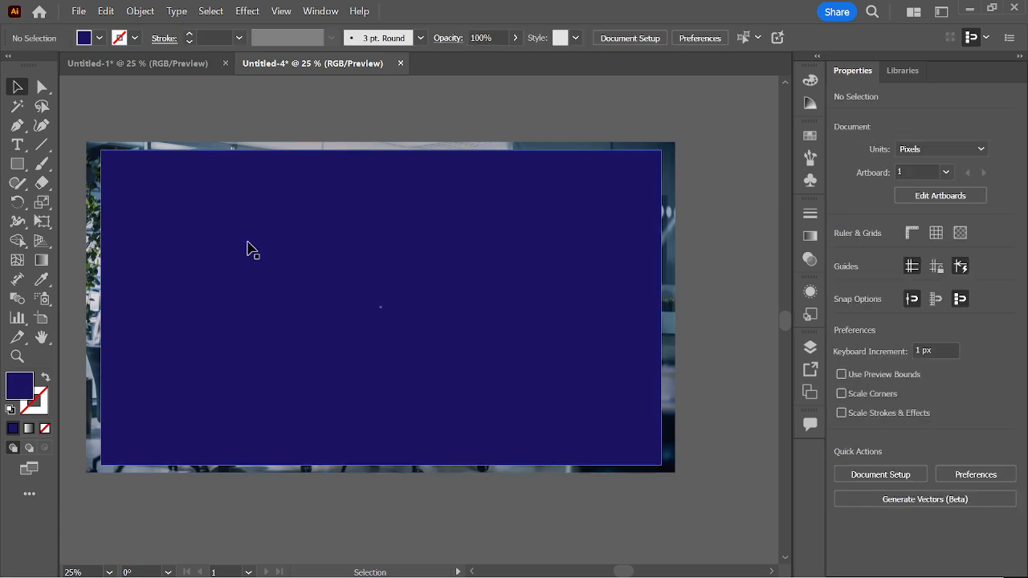
Step: Set the navy rectangle's opacity to 86% so that it overlays the photo
left_click(316, 249)
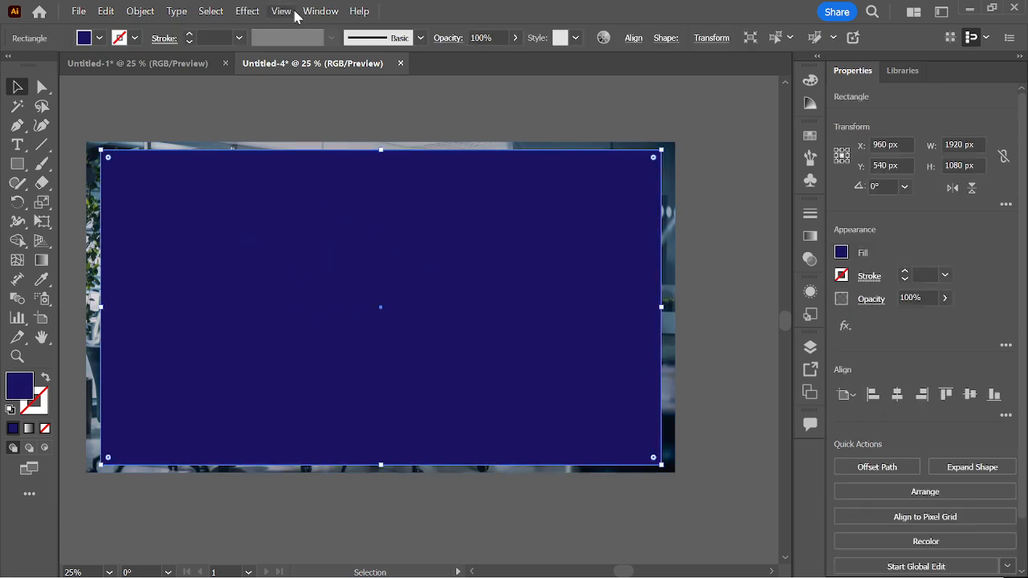
left_click(496, 38)
type("85")
key("Return")
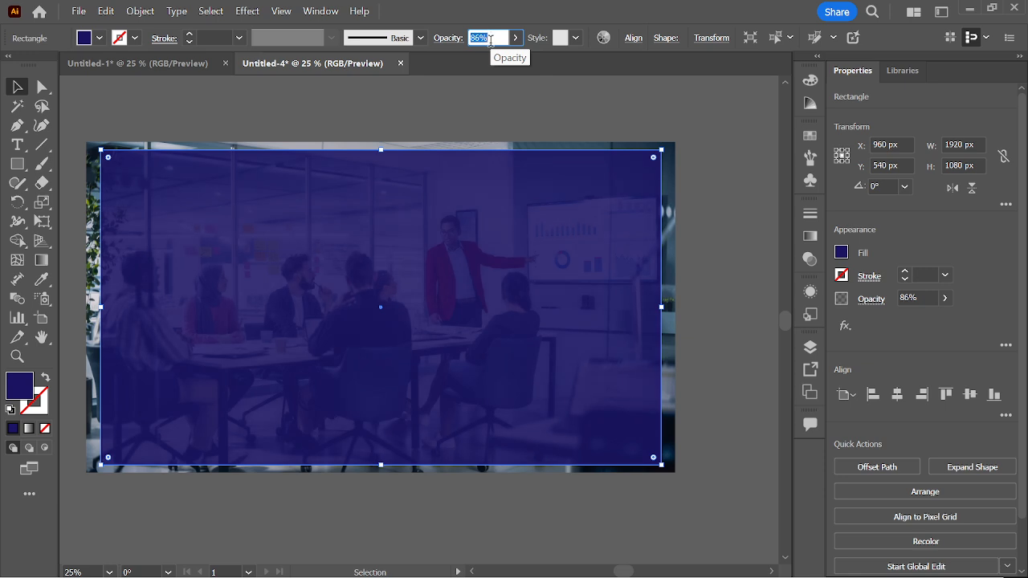
Step: Try to clip the meeting photo and the navy rectangle together with a clipping mask, and undo the mask
left_click(498, 110)
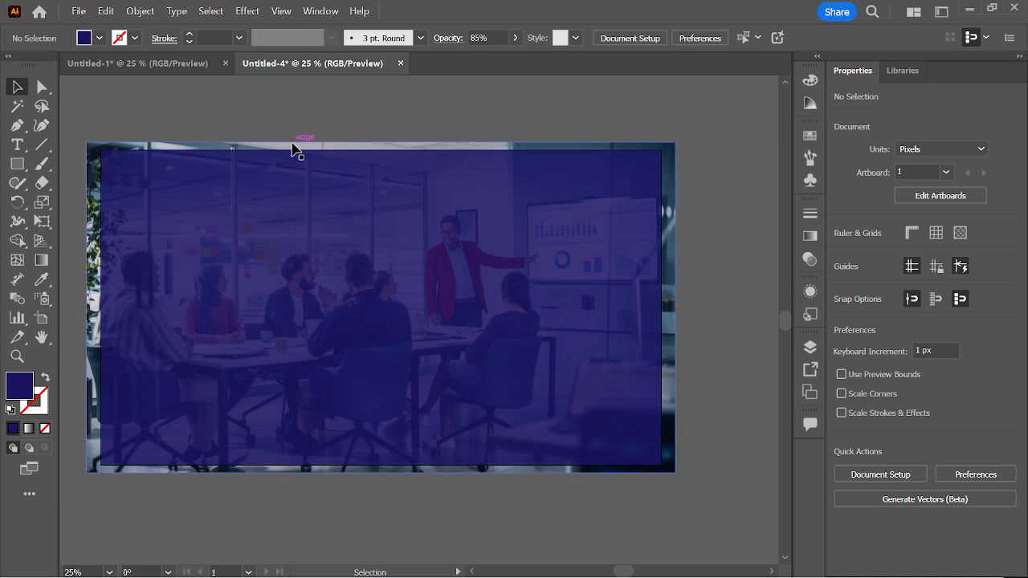
key("ctrl+a")
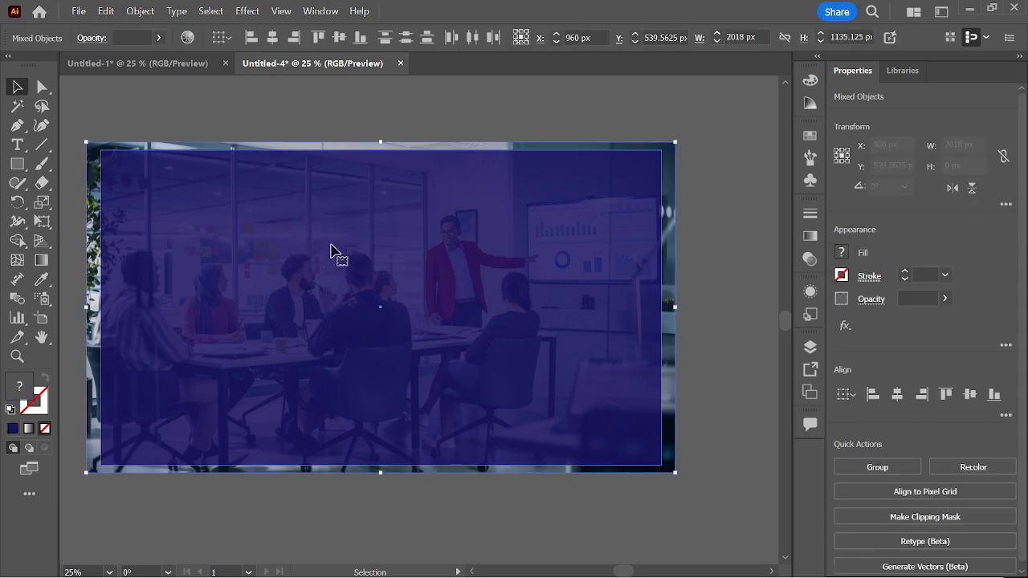
right_click(365, 239)
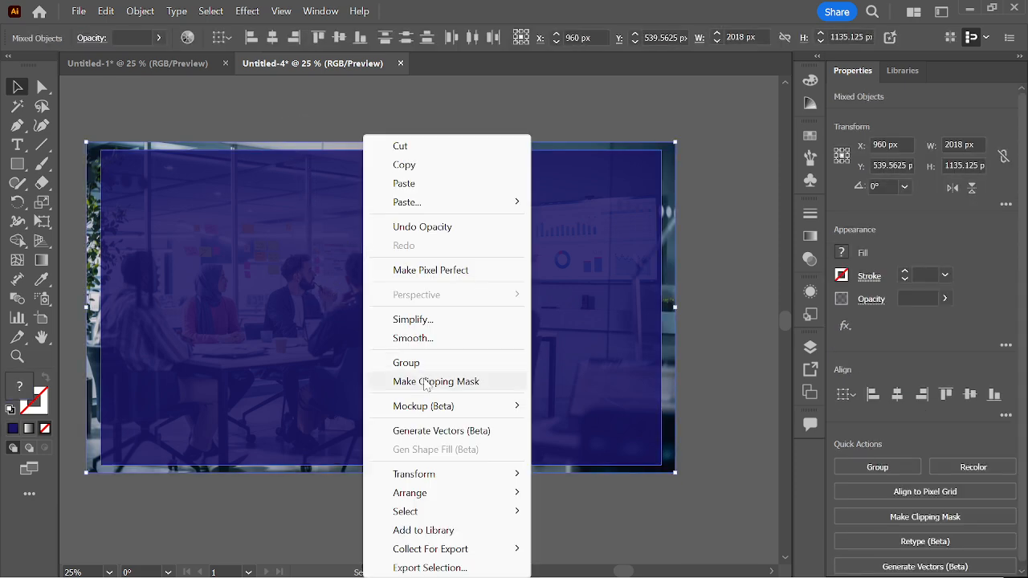
left_click(425, 383)
left_click(675, 268)
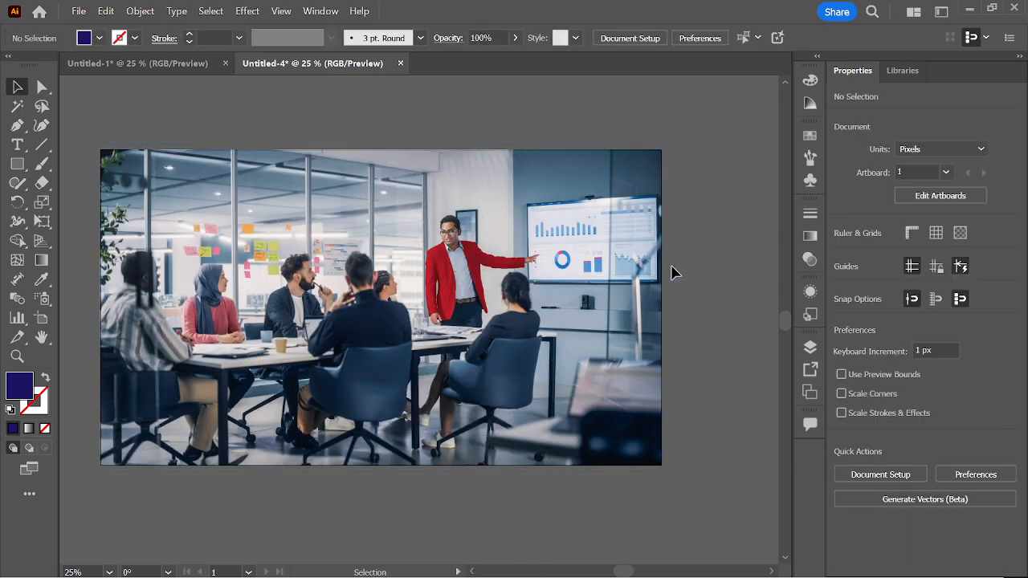
scroll(678, 267, "down", 1)
scroll(475, 277, "up", 1)
scroll(475, 277, "up", 1)
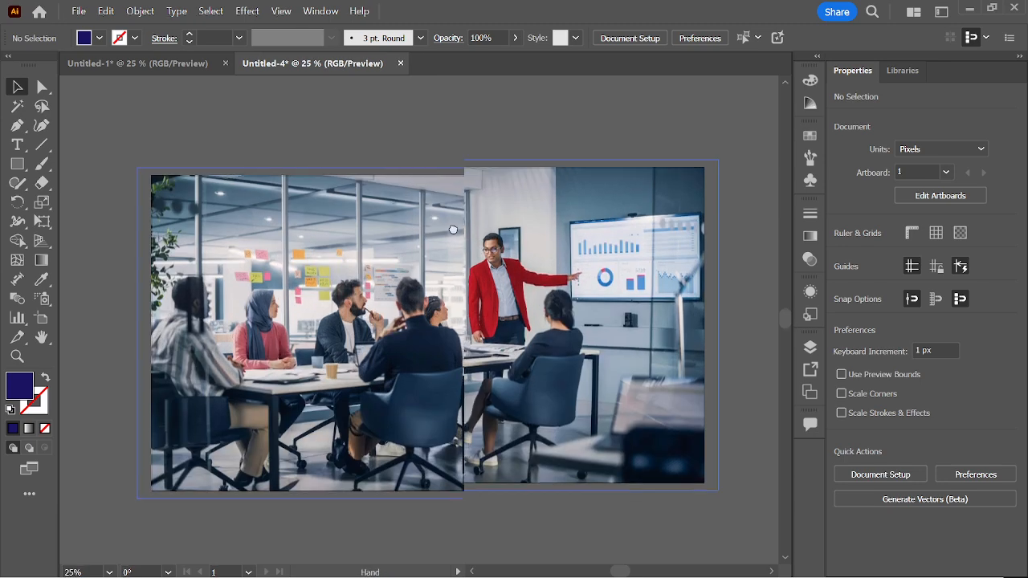
key("ctrl+z")
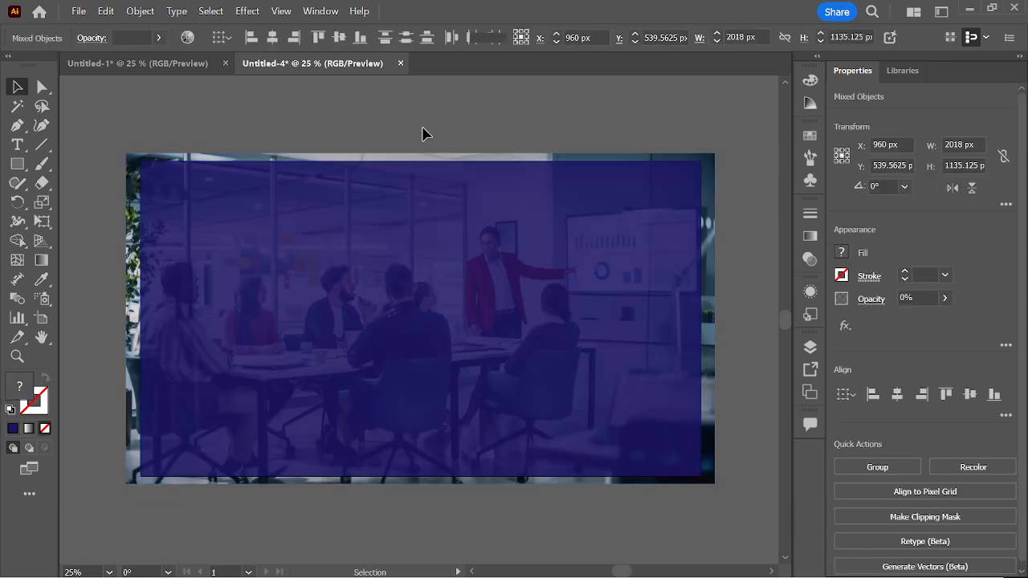
Step: Make a clipping mask from the navy rectangle so that the meeting photo is cropped to 1920 x 1080 px
left_click(422, 131)
left_click(431, 227)
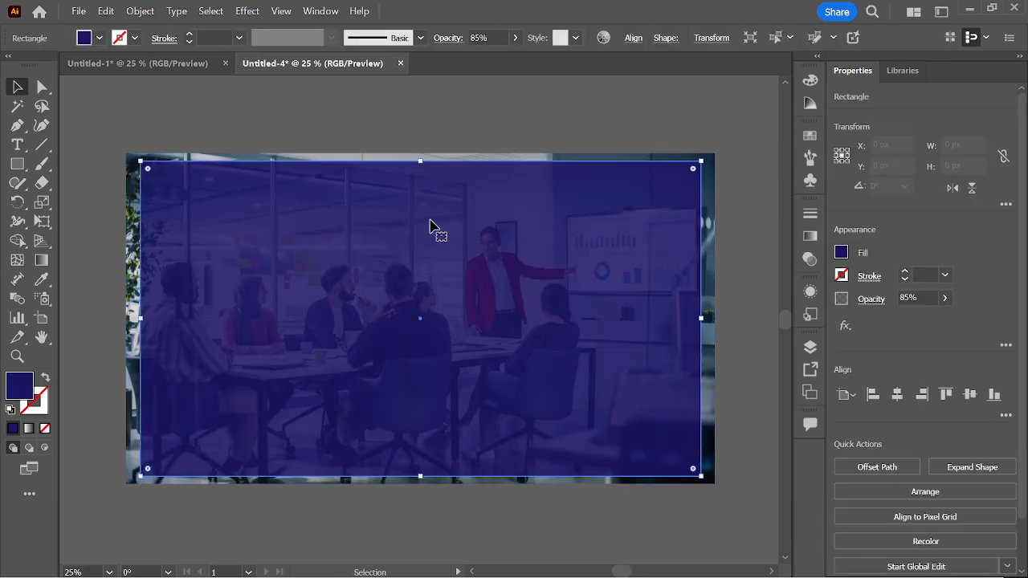
left_click(130, 238, "shift")
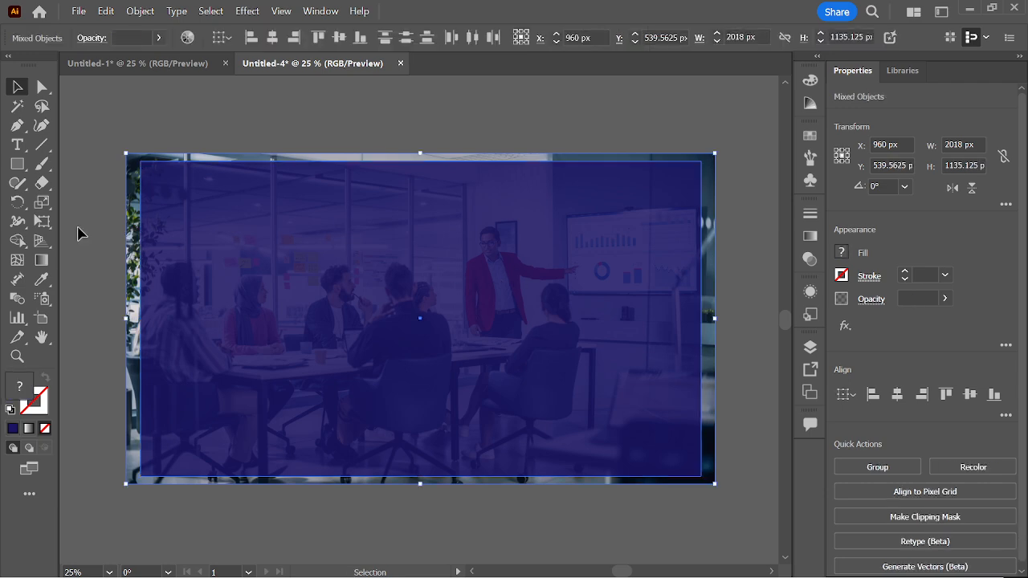
right_click(241, 282)
left_click(301, 383)
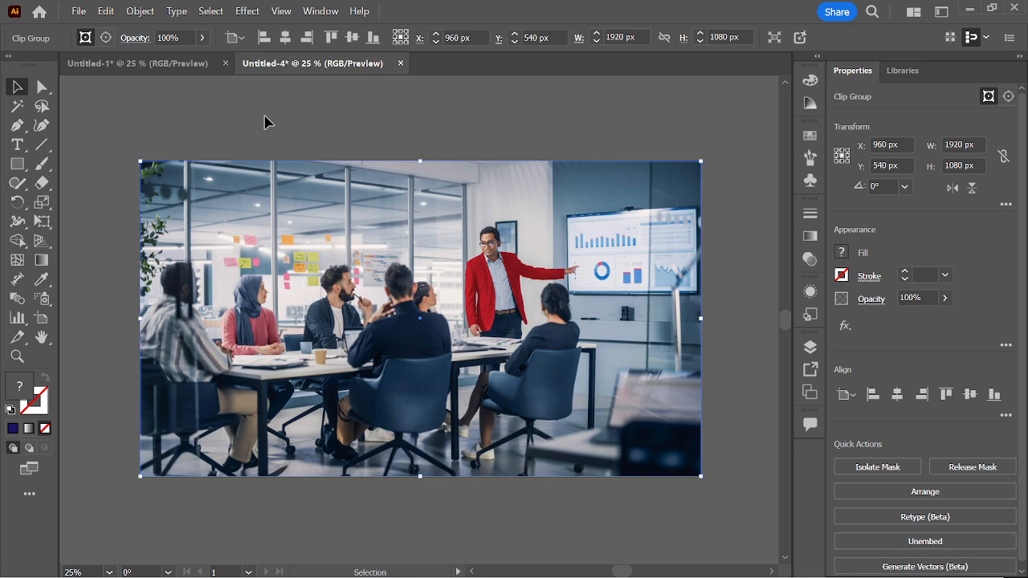
left_click(268, 122)
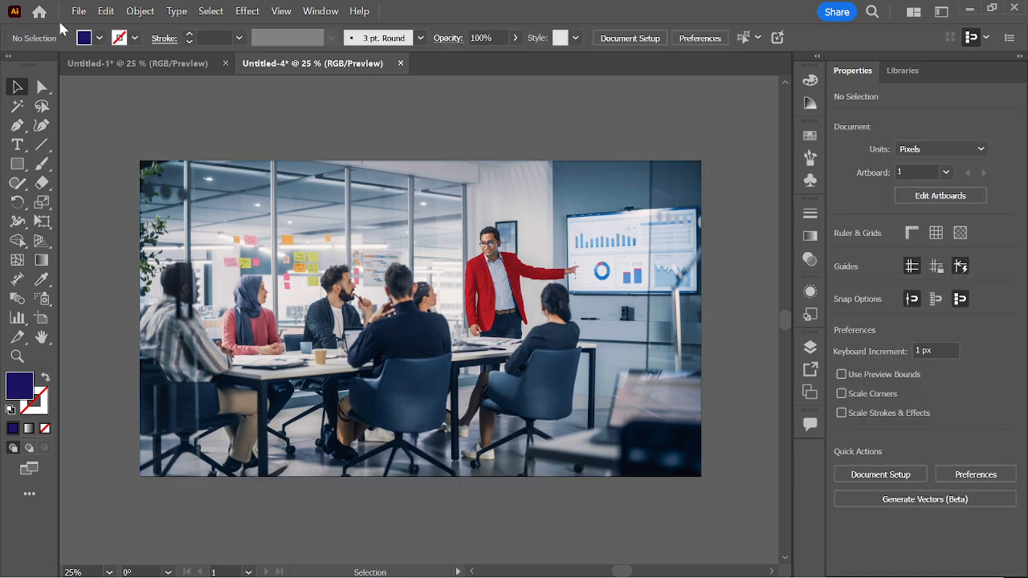
Step: Draw a rectangle about 1928 x 1080 px over the clipped photo and fill it with a near-black grey swatch
left_click(18, 163)
left_click_drag(140, 161, 703, 475)
left_click_drag(704, 318, 703, 320)
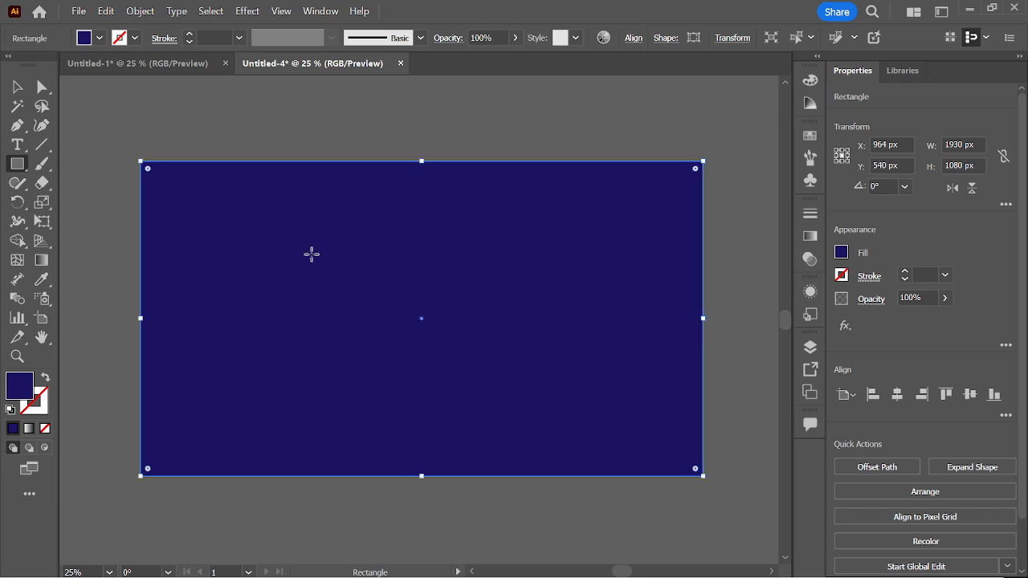
left_click(99, 38)
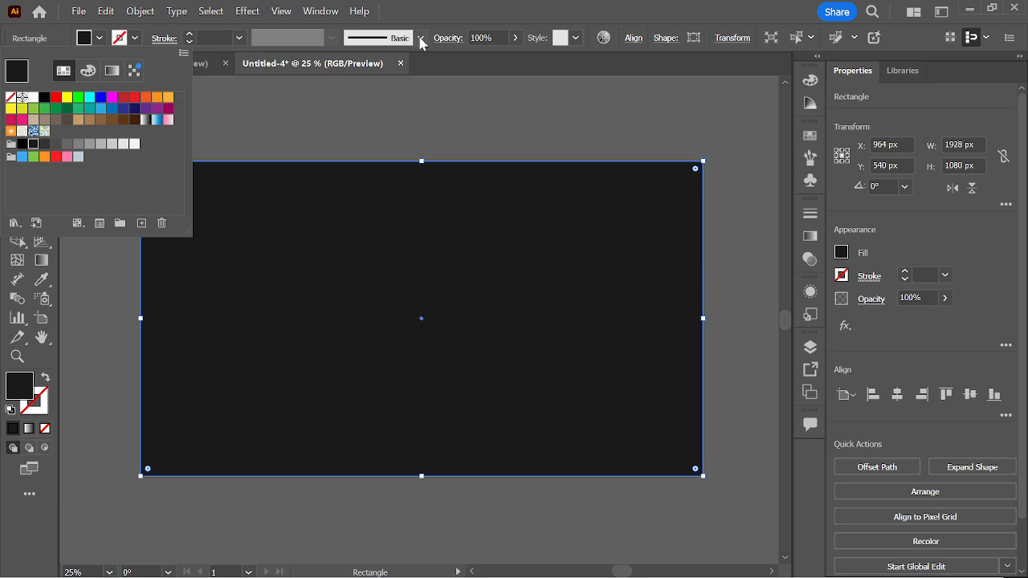
Step: Set the near-black rectangle's opacity to 93% and deselect it
scroll(493, 38, "down", 2)
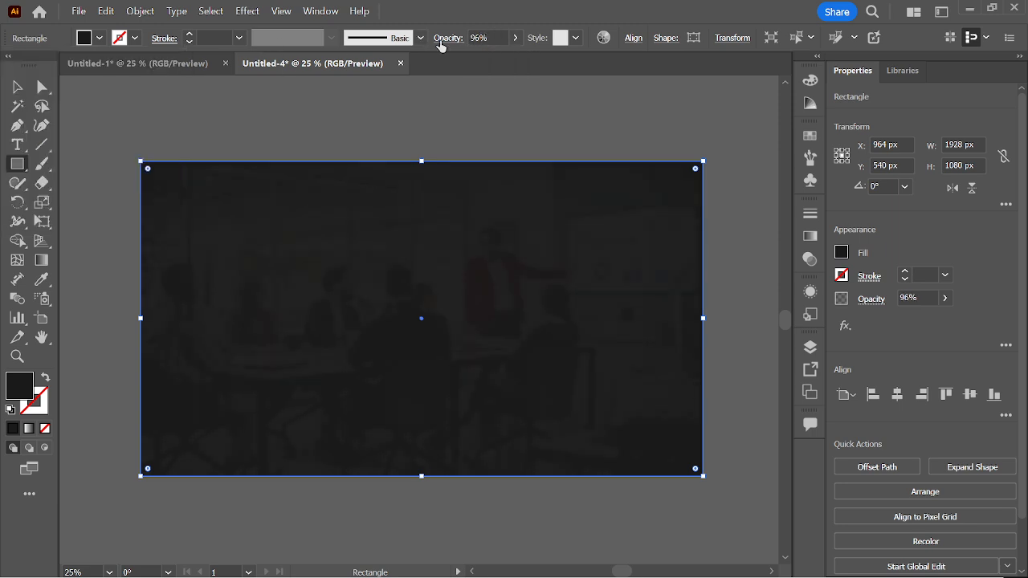
scroll(486, 36, "down", 1)
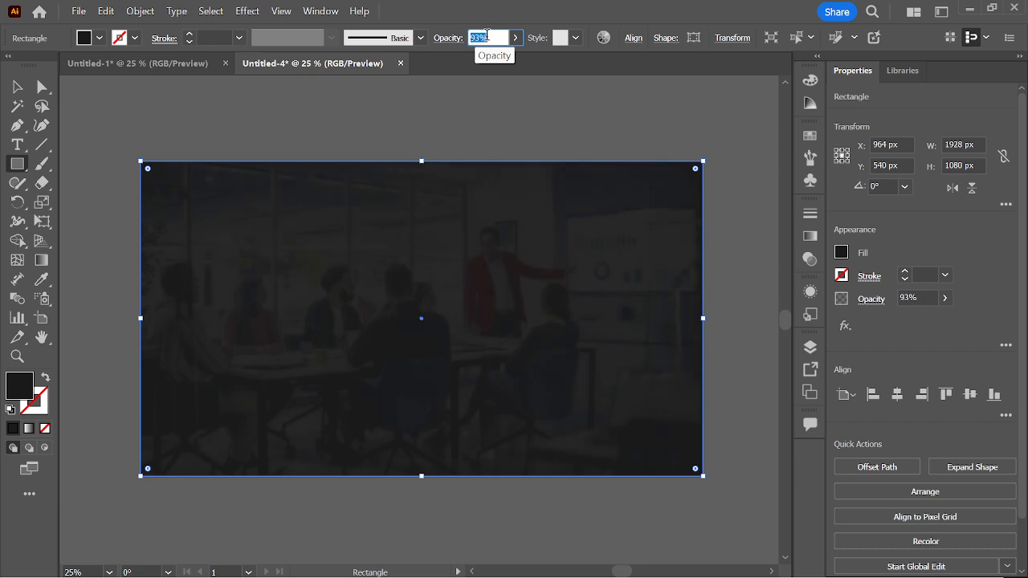
left_click(16, 86)
left_click(236, 123)
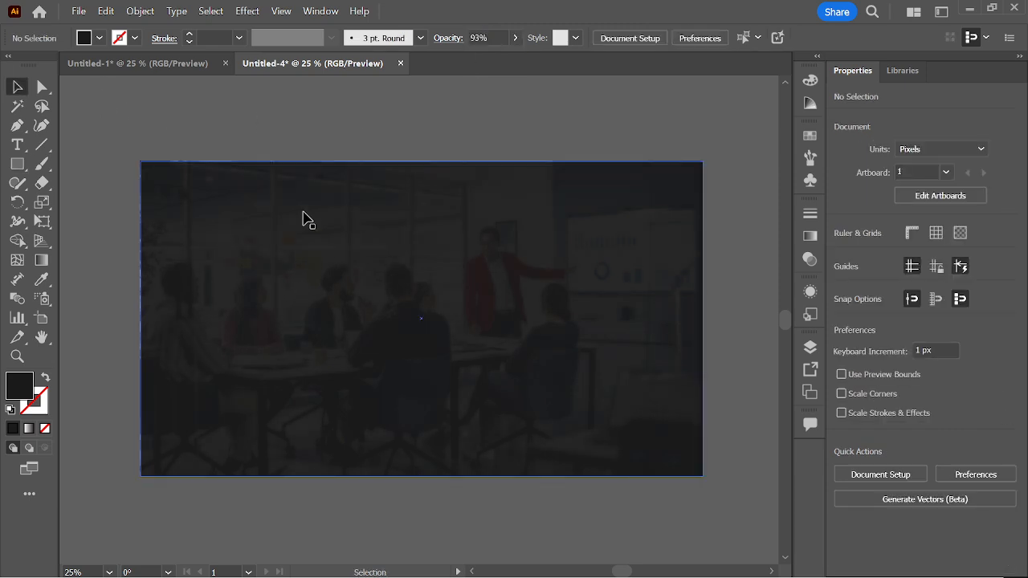
left_click_drag(329, 225, 338, 262)
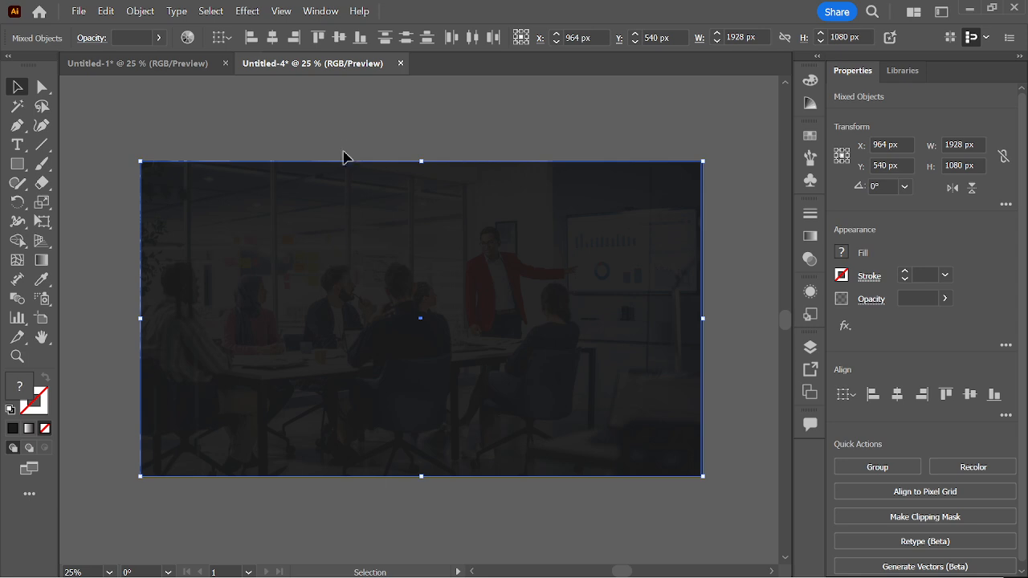
left_click(374, 147)
left_click_drag(366, 180, 396, 182)
left_click_drag(407, 236, 394, 266)
key("ctrl+z")
left_click(381, 147)
left_click_drag(316, 143, 382, 267)
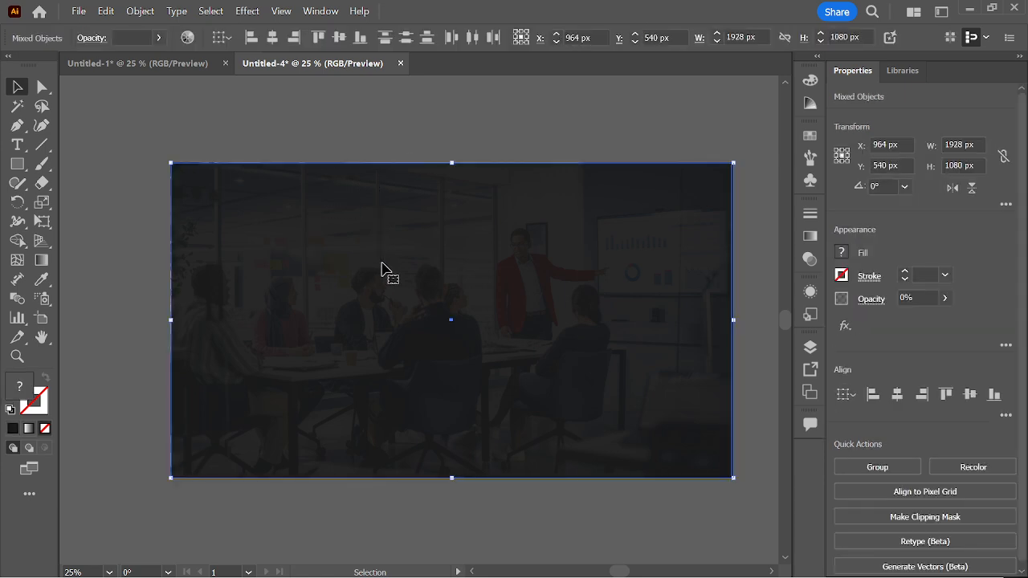
left_click(131, 264)
left_click(170, 336)
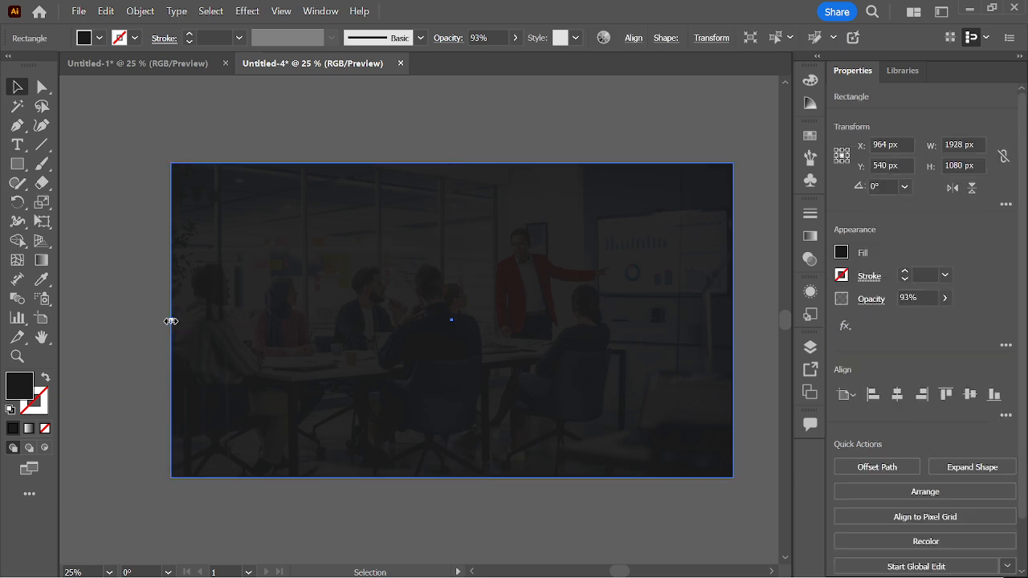
left_click_drag(171, 321, 171, 322)
left_click_drag(262, 129, 321, 270)
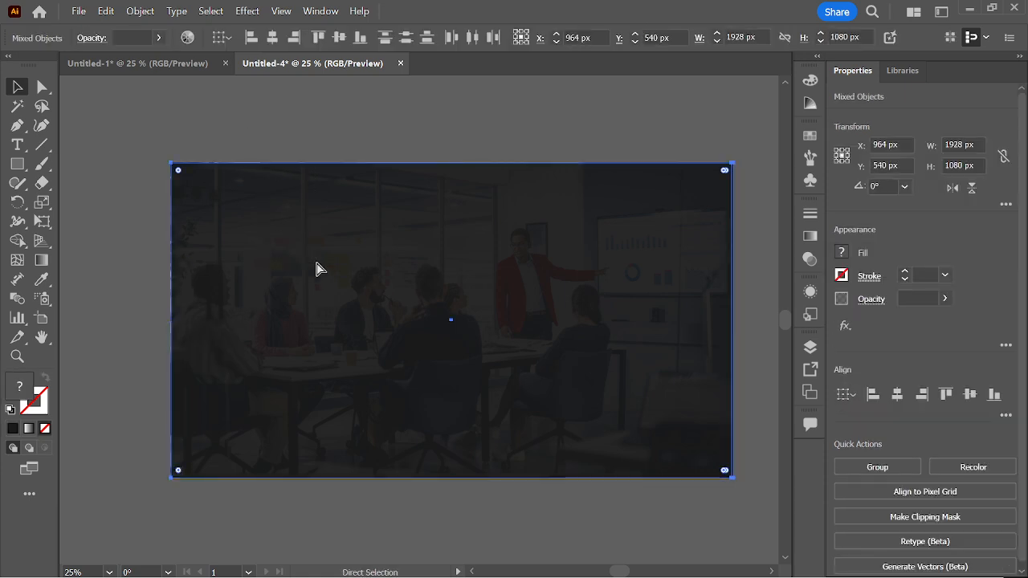
key("ctrl+shift+a")
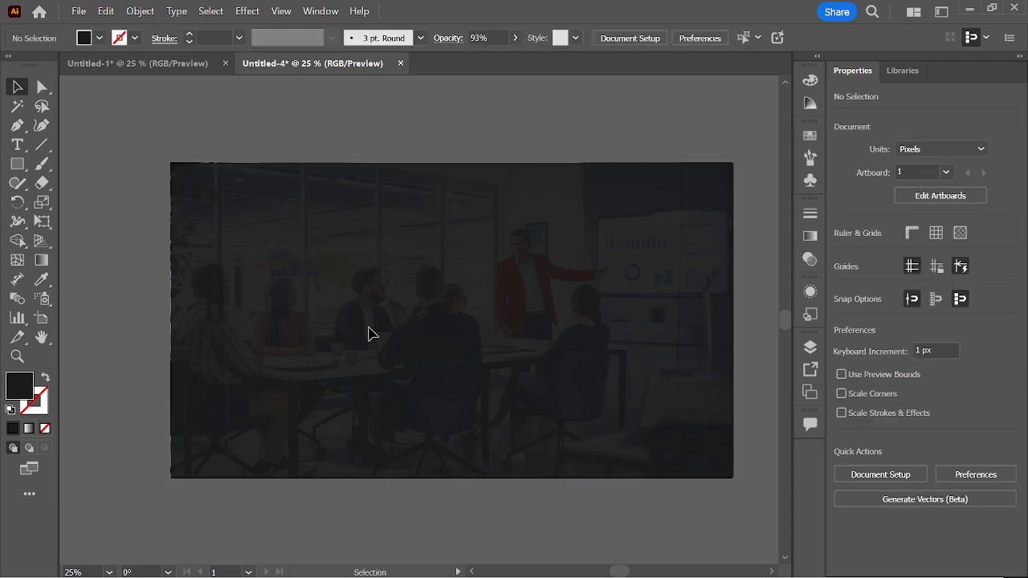
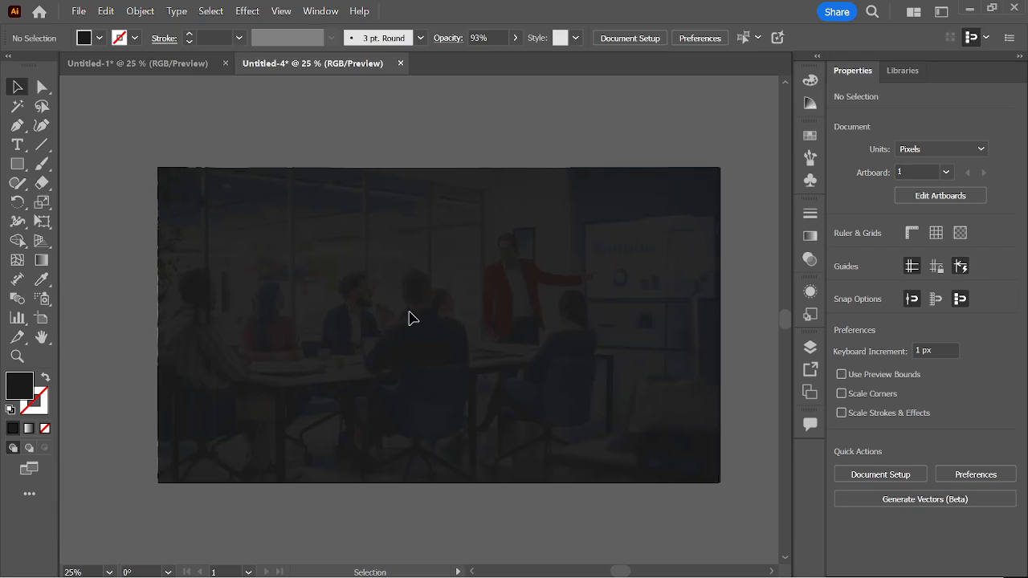
Step: Place a placeholder point text near the centre of the artboard and fill it with white
left_click(17, 147)
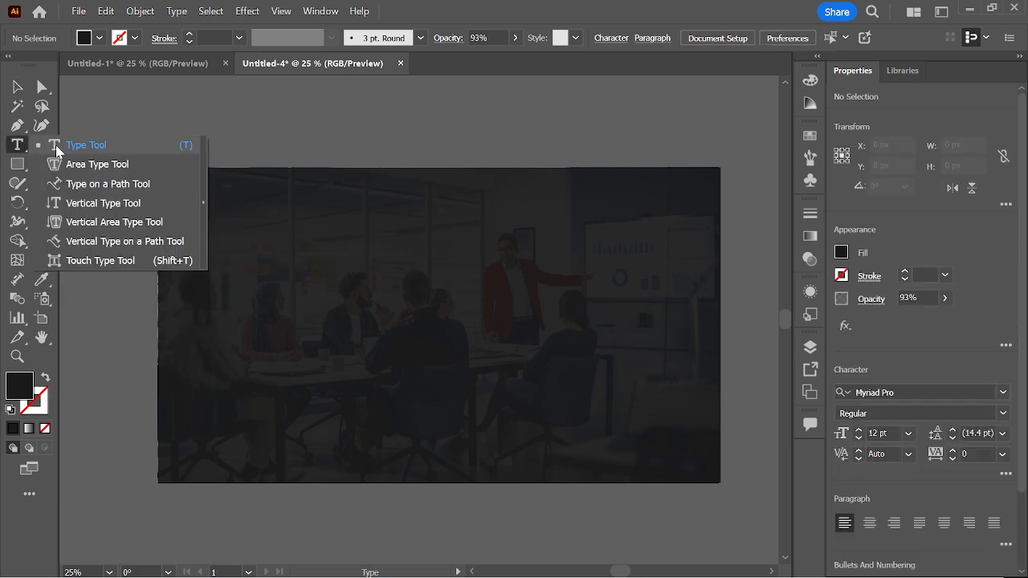
left_click(74, 148)
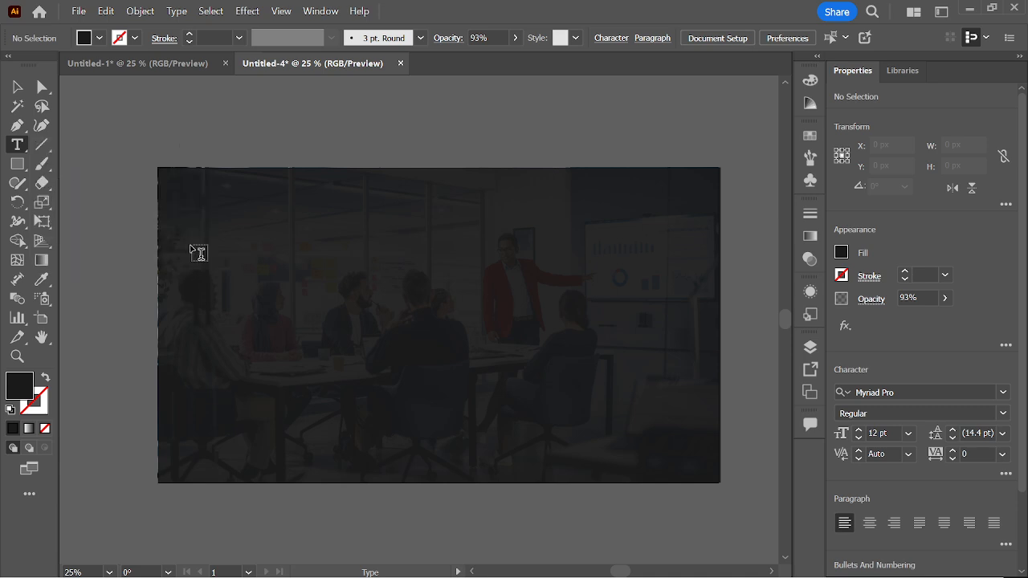
left_click(406, 330)
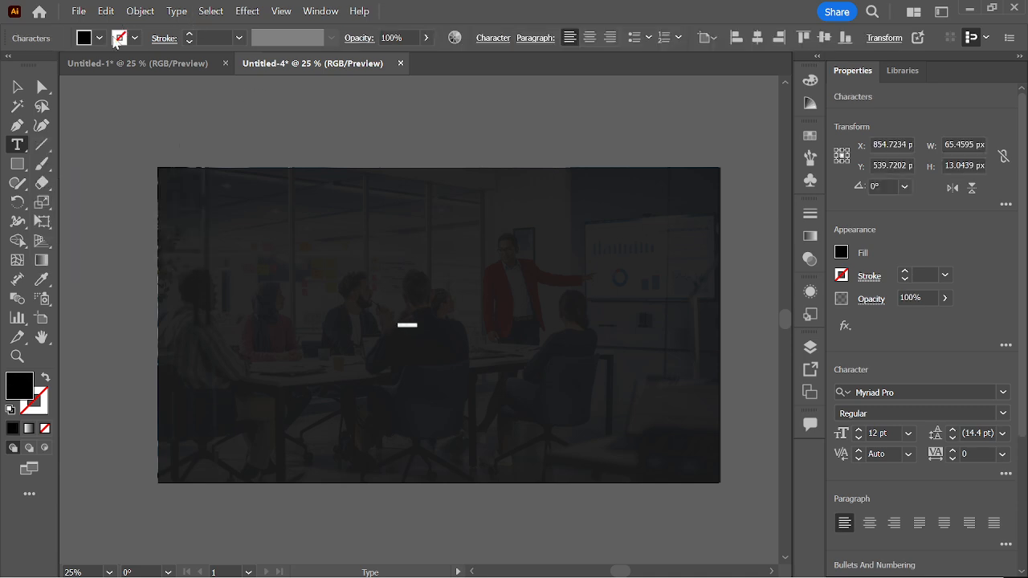
left_click(100, 37)
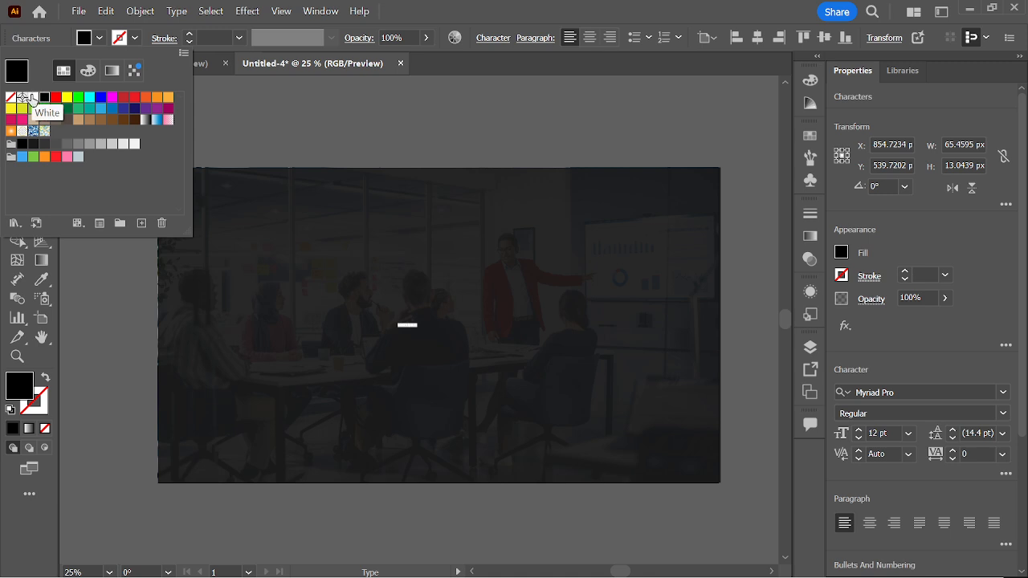
left_click(33, 98)
key("Escape")
left_click(32, 86)
Step: Enlarge the white placeholder text to a font size of 150 pt and move it to the lower centre of the artboard
left_click_drag(419, 330, 679, 471)
left_click_drag(560, 369, 492, 368)
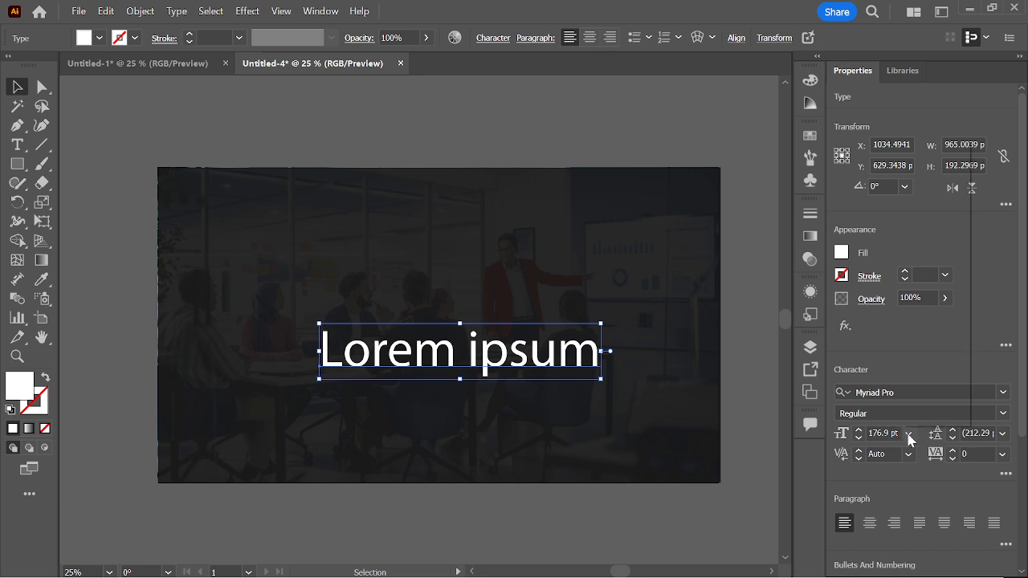
left_click(909, 435)
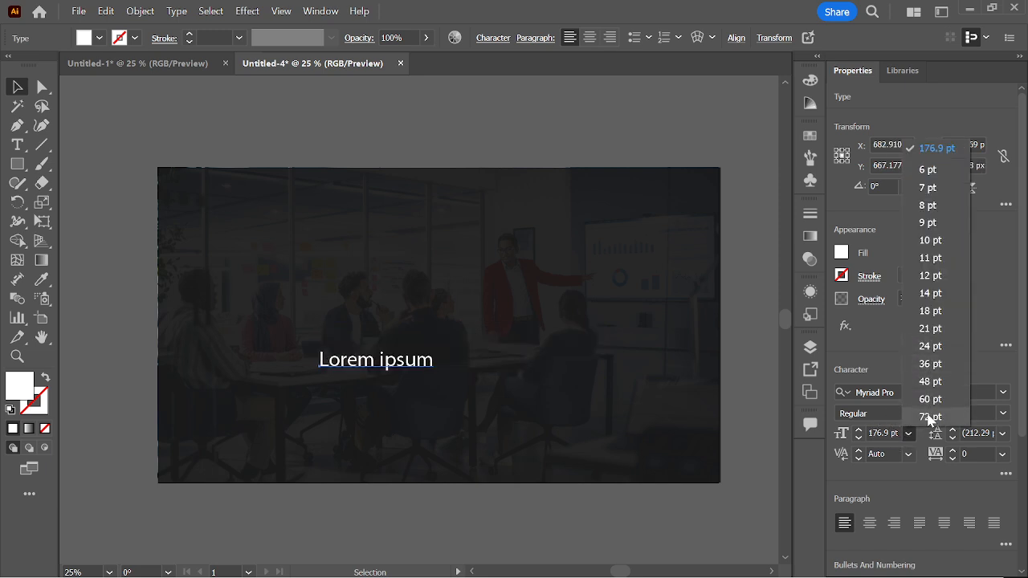
left_click(887, 432)
double_click(878, 433)
type("15")
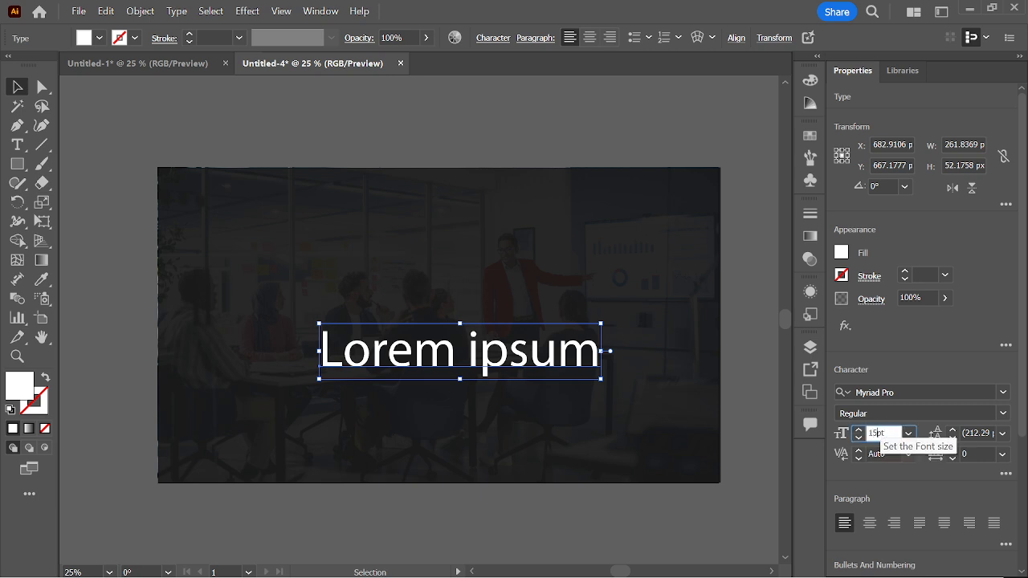
type("0")
key("Return")
left_click(583, 431)
left_click_drag(528, 380, 525, 394)
Step: Replace the placeholder text with "Graphic Design"
key("t")
left_click(337, 372)
triple_click(438, 368)
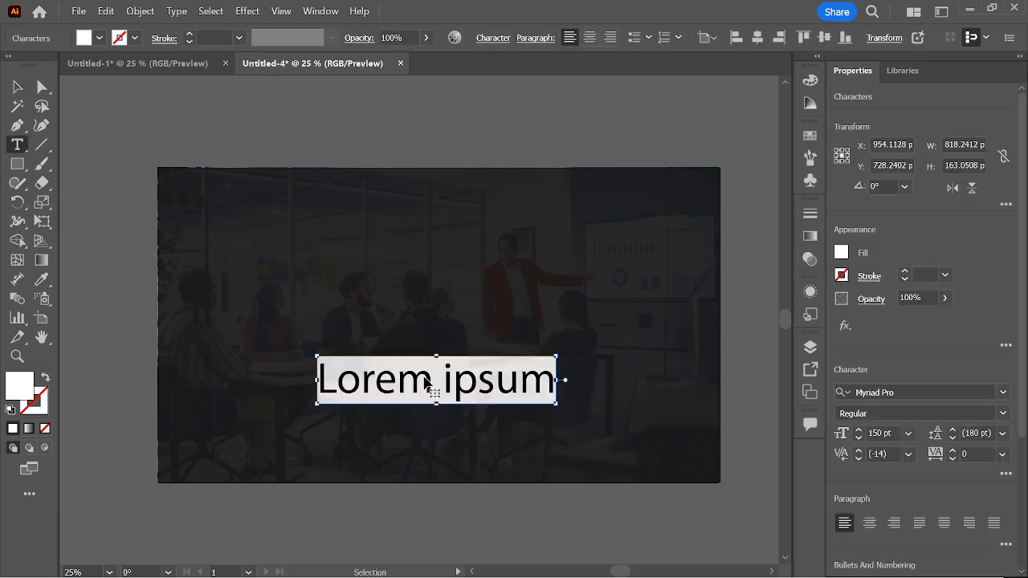
type("G")
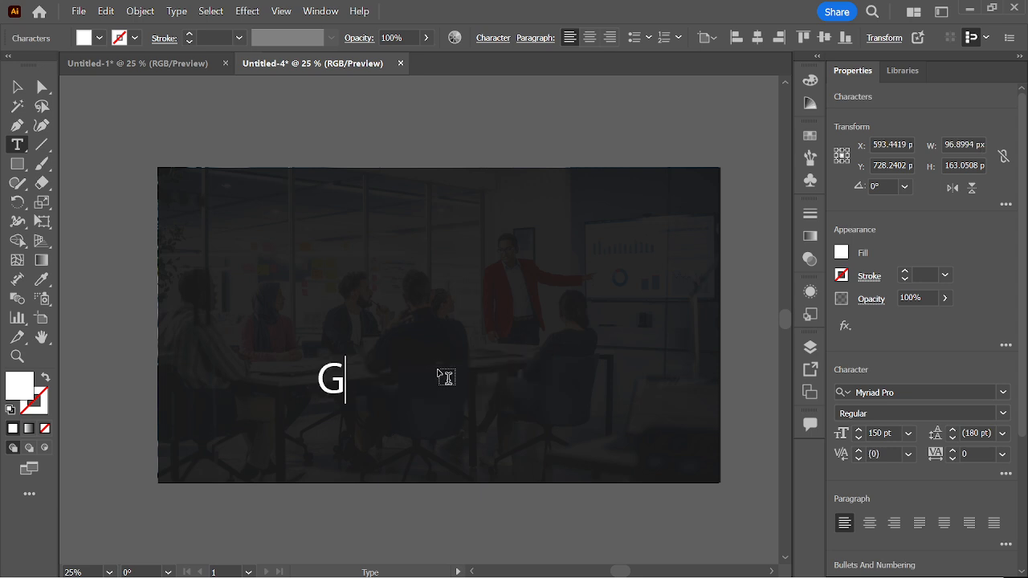
type("raphic ")
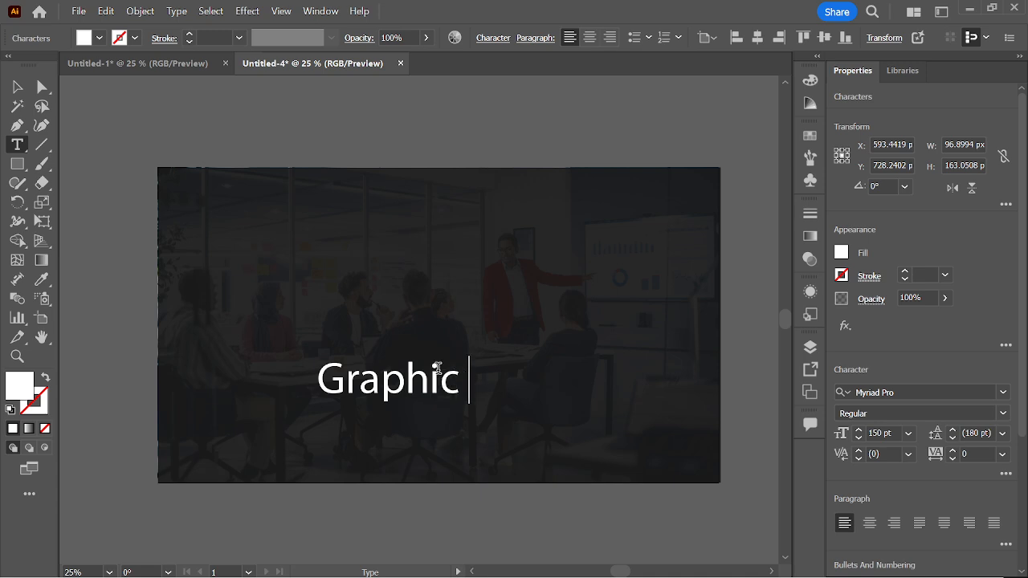
type("Desig")
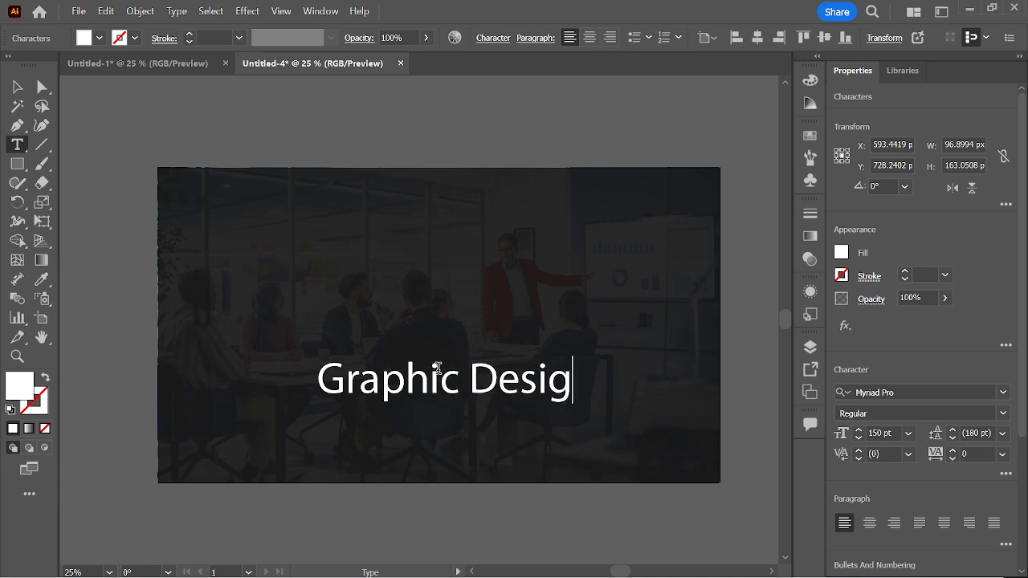
type("n")
Step: Add a second line reading "For Freelanching" below "Graphic Design" in the same text object
key("Return")
type("for")
key("BackSpace")
key("BackSpace")
key("BackSpace")
type("For ")
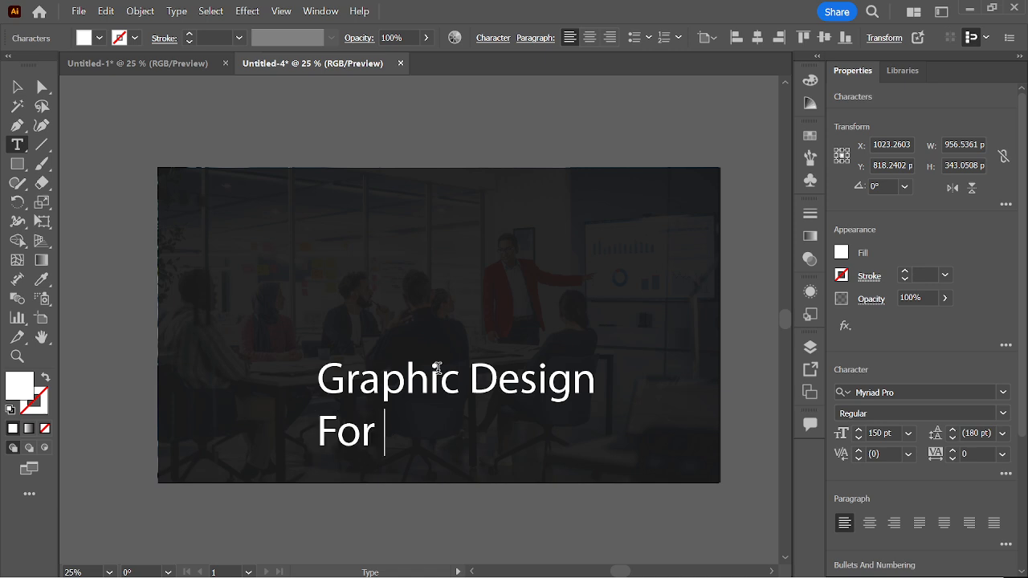
type("Freelanci")
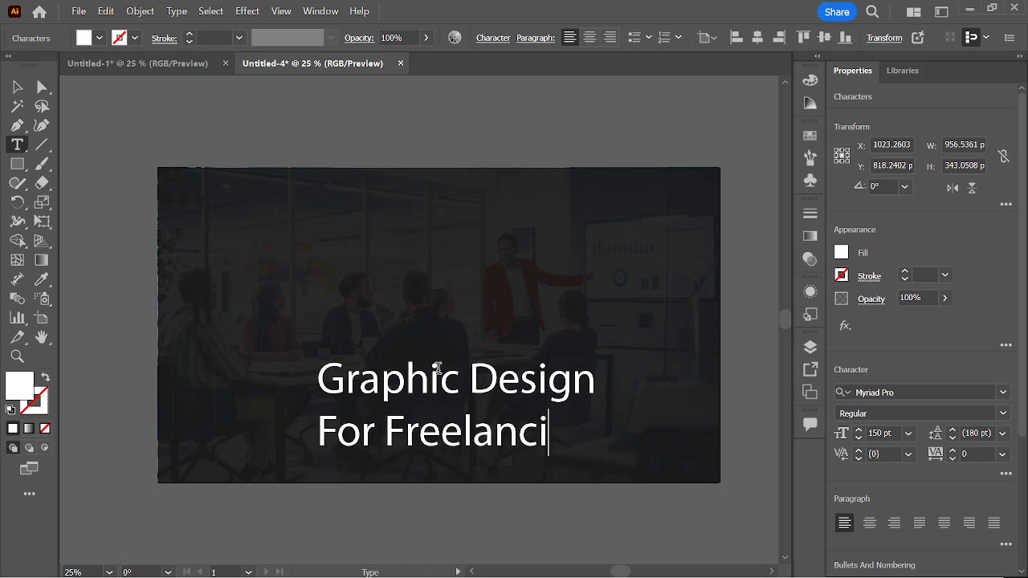
key("BackSpace")
type("hing")
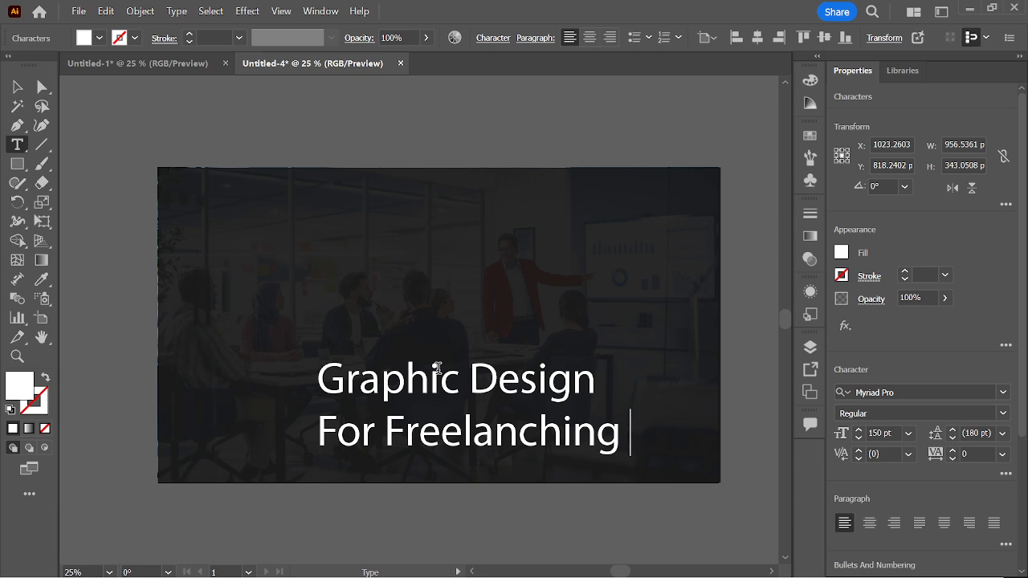
Step: Complete the second line as "For Freelanching Live Class" and move the text object up towards the middle of the artboard
type(" Live Clas")
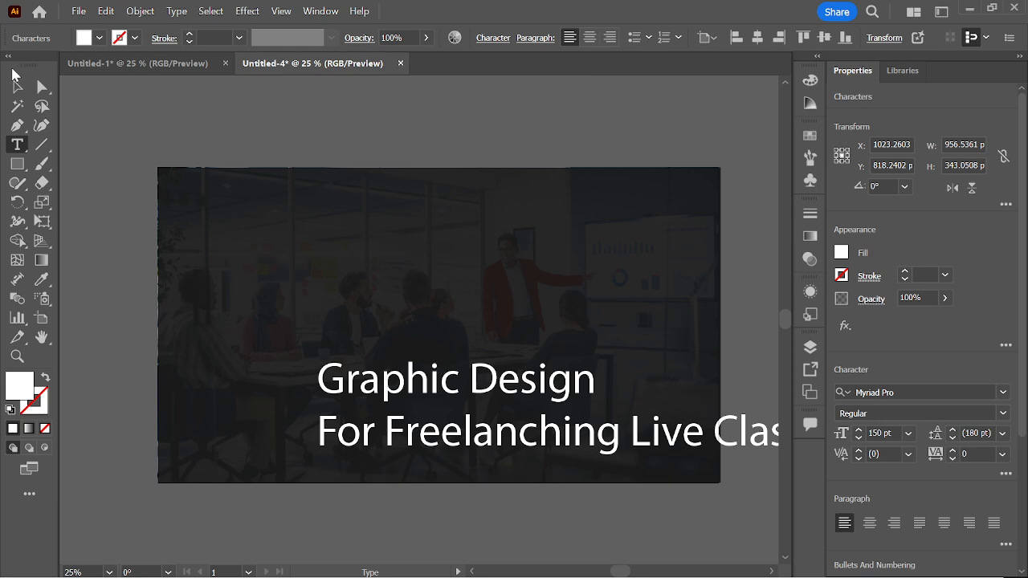
left_click(17, 86)
left_click_drag(393, 387, 321, 325)
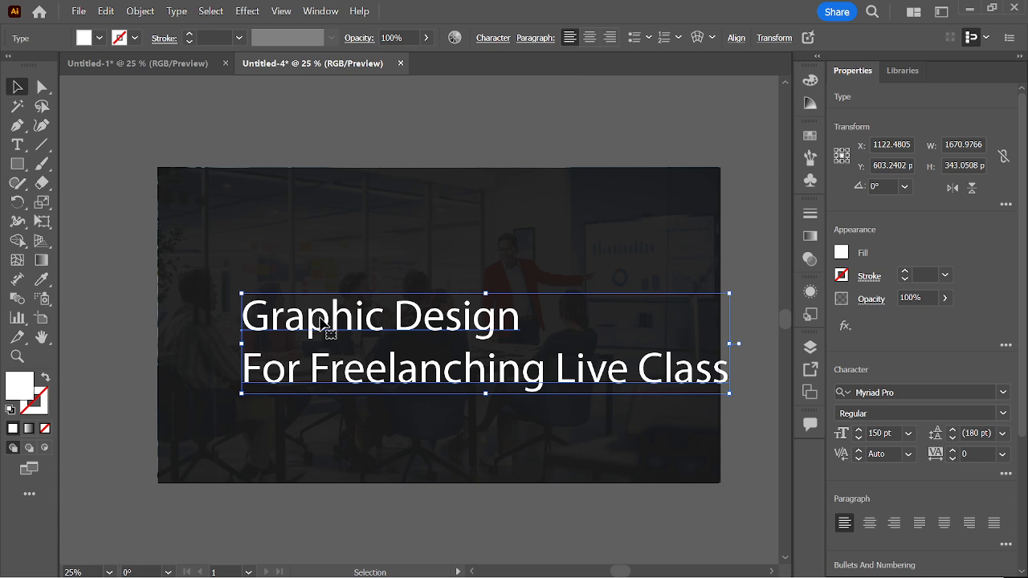
Step: Centre-align the two-line text and reposition it around the middle of the artboard
left_click(589, 37)
left_click_drag(294, 323, 484, 329)
left_click(129, 194)
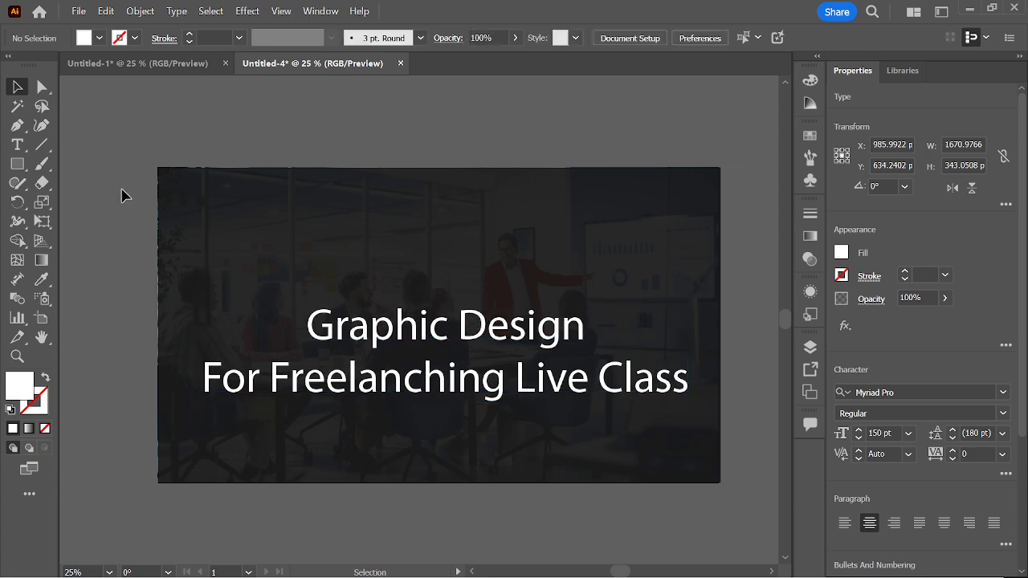
Step: Set the font size of the "For Freelanching Live Class" line to 100 pt
left_click(17, 146)
left_click_drag(206, 369, 700, 394)
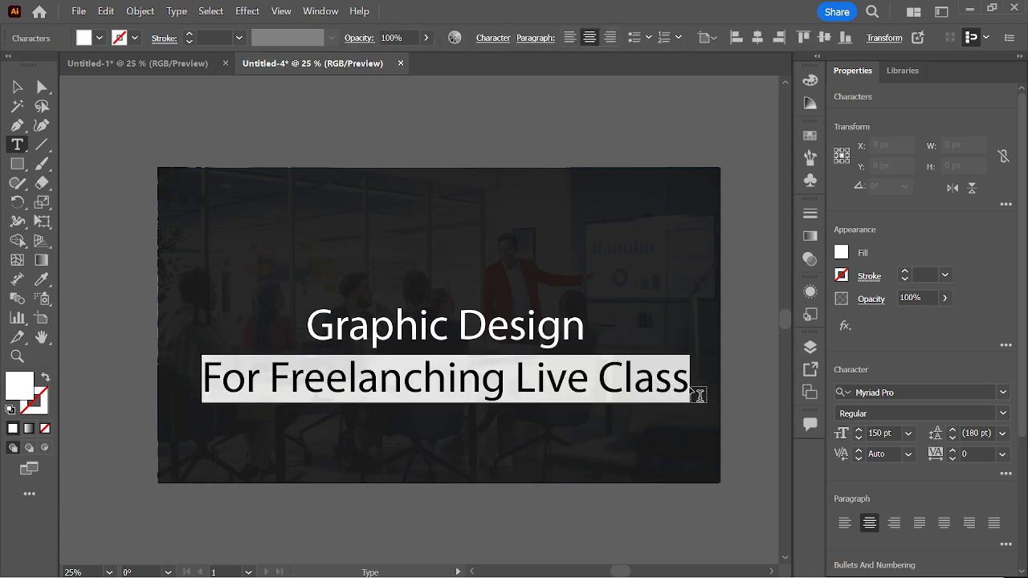
left_click(897, 433)
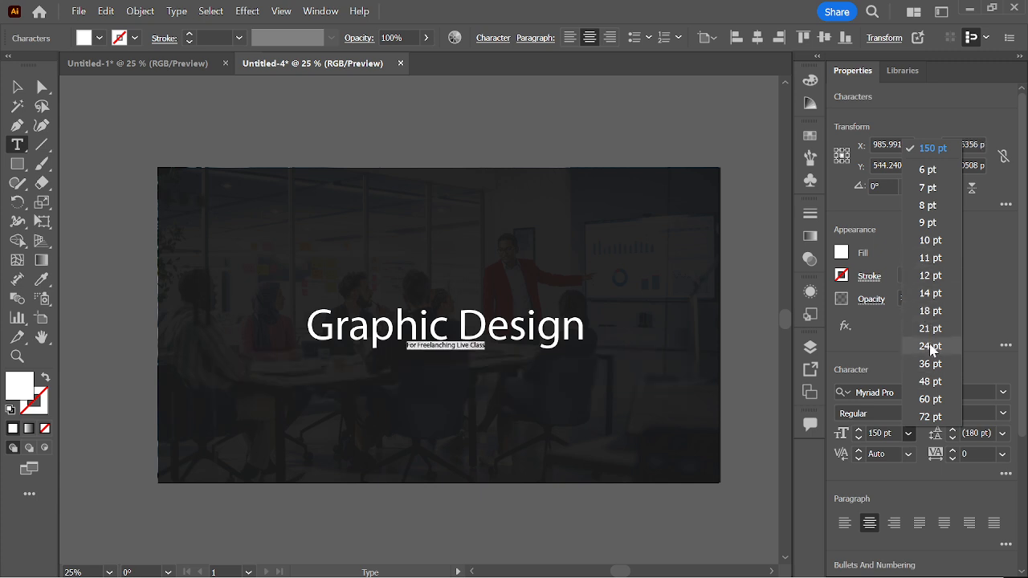
left_click(931, 417)
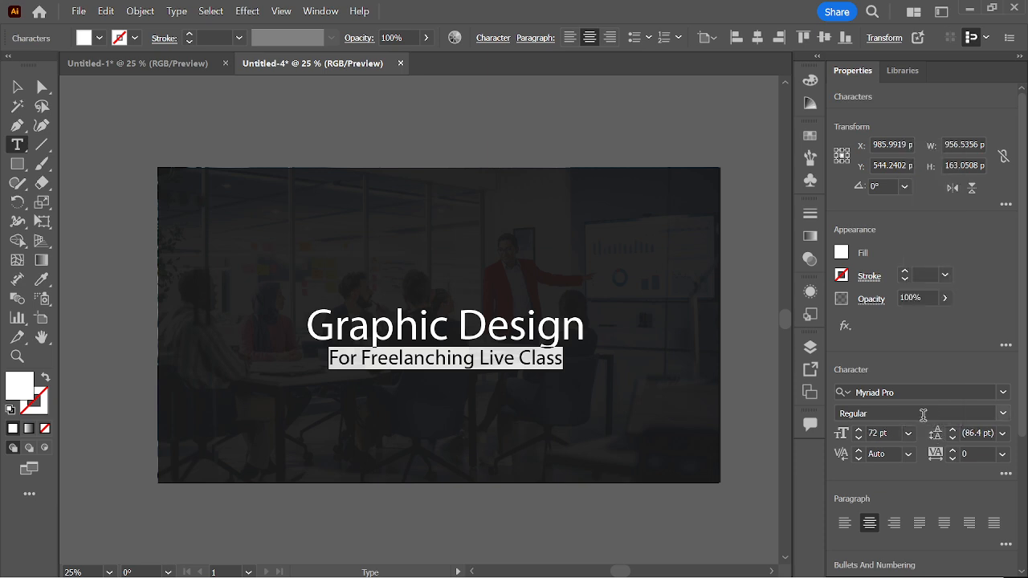
double_click(876, 434)
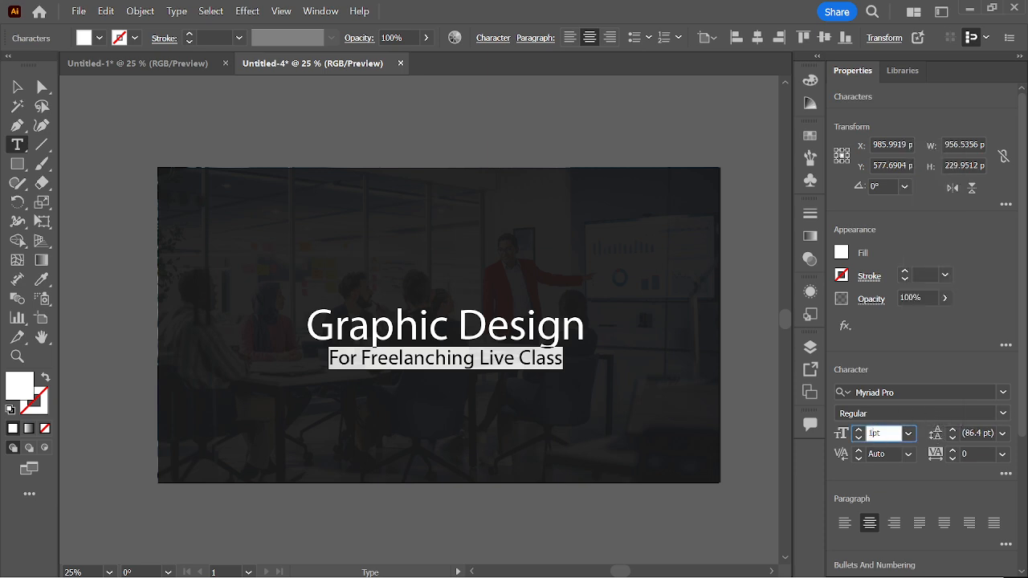
type("100pt")
key("Return")
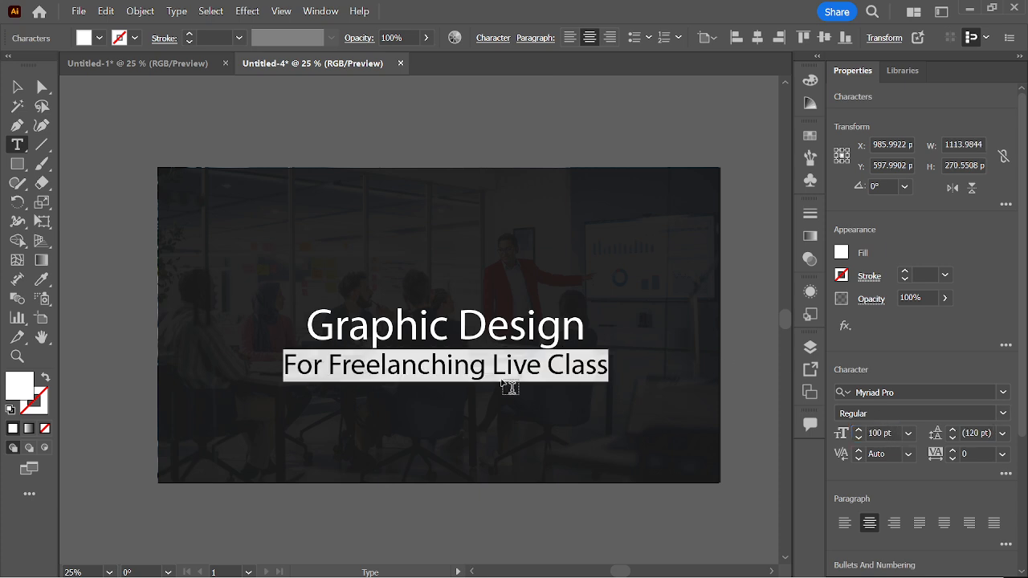
Step: Set the font size of the "Graphic Design" line to 180 pt
left_click_drag(307, 326, 605, 326)
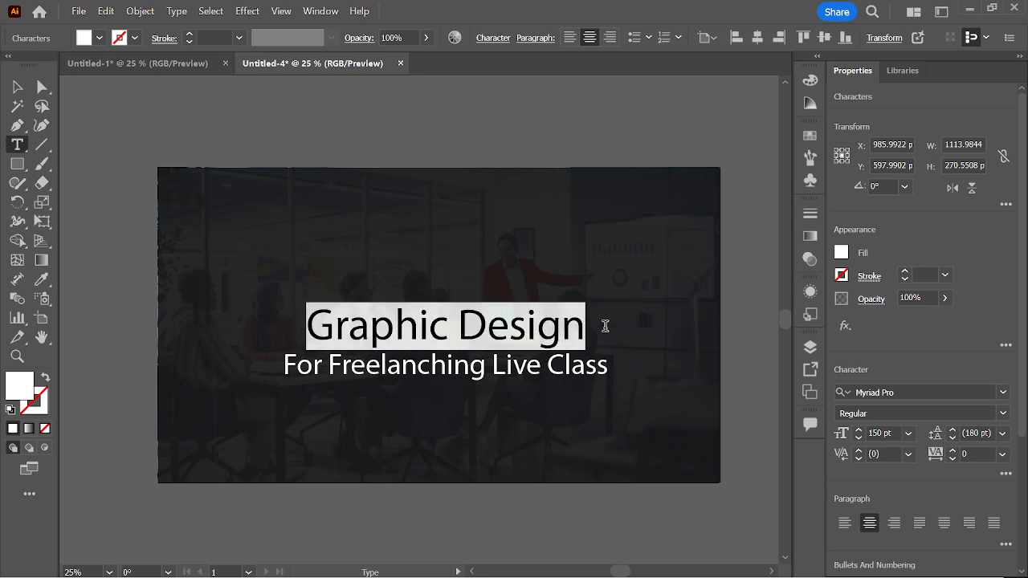
left_click(888, 433)
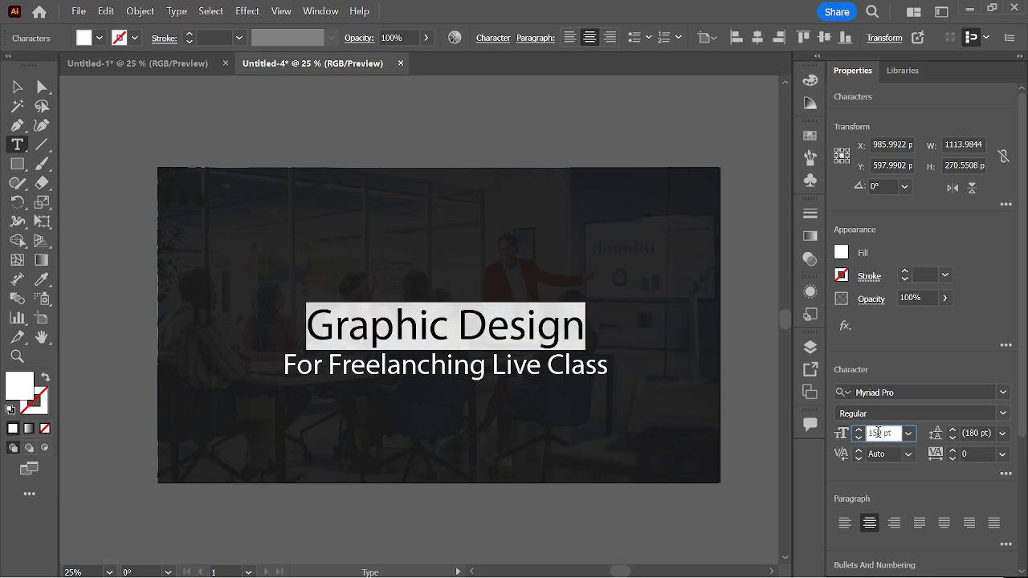
type("180")
key("Return")
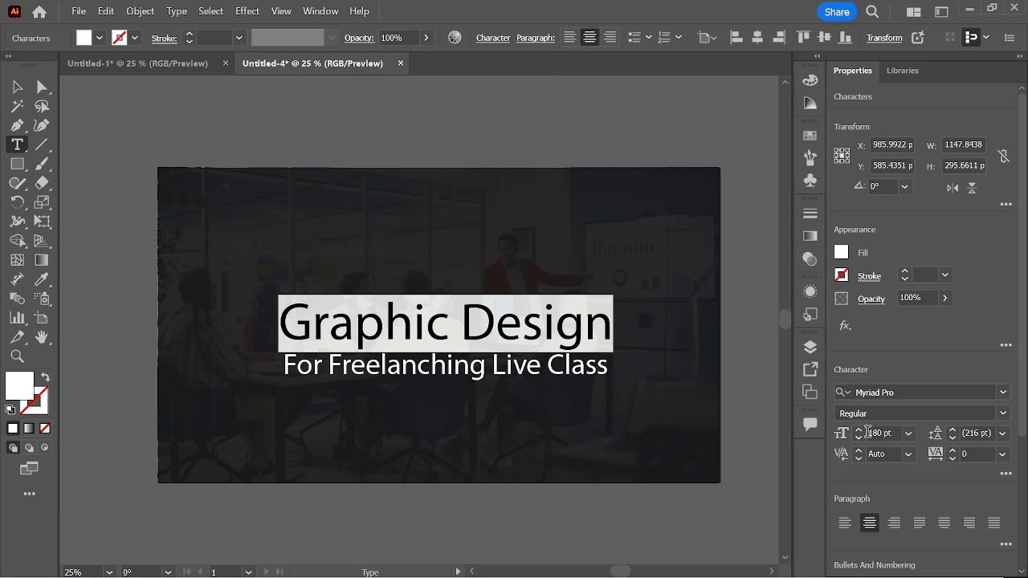
Step: Apply All Caps to the "Graphic Design" line
left_click(413, 326)
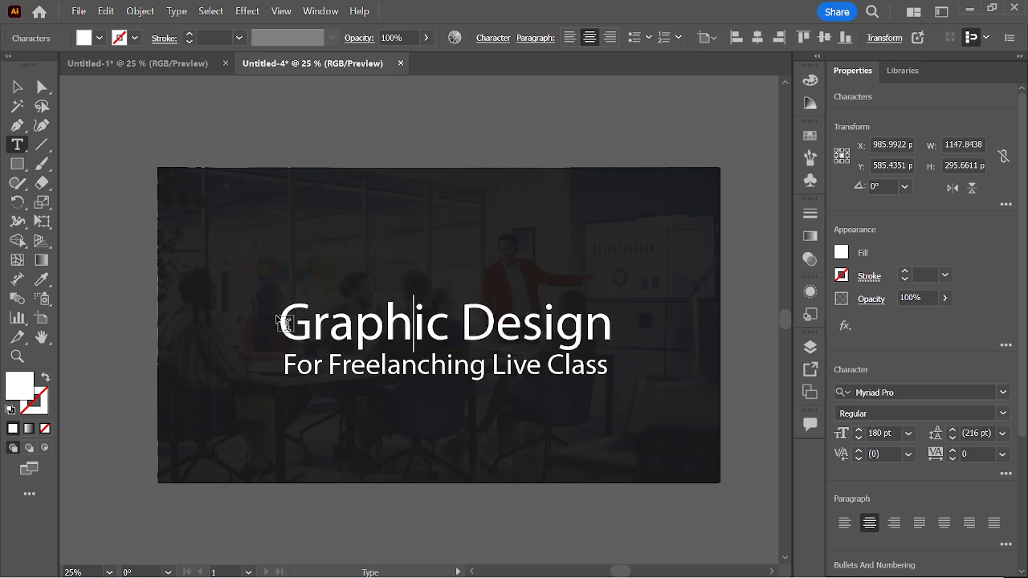
left_click_drag(278, 317, 620, 323)
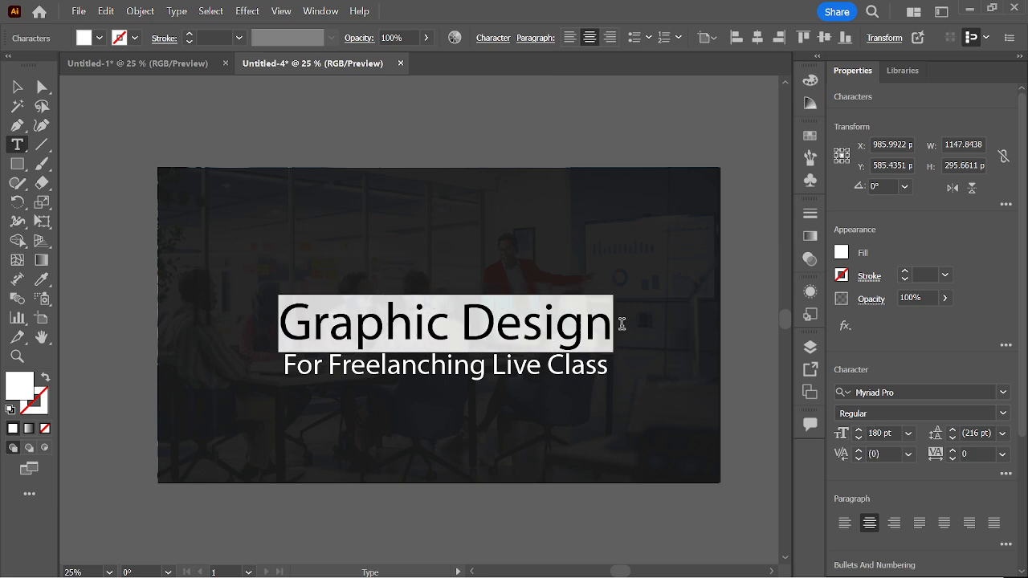
left_click(493, 40)
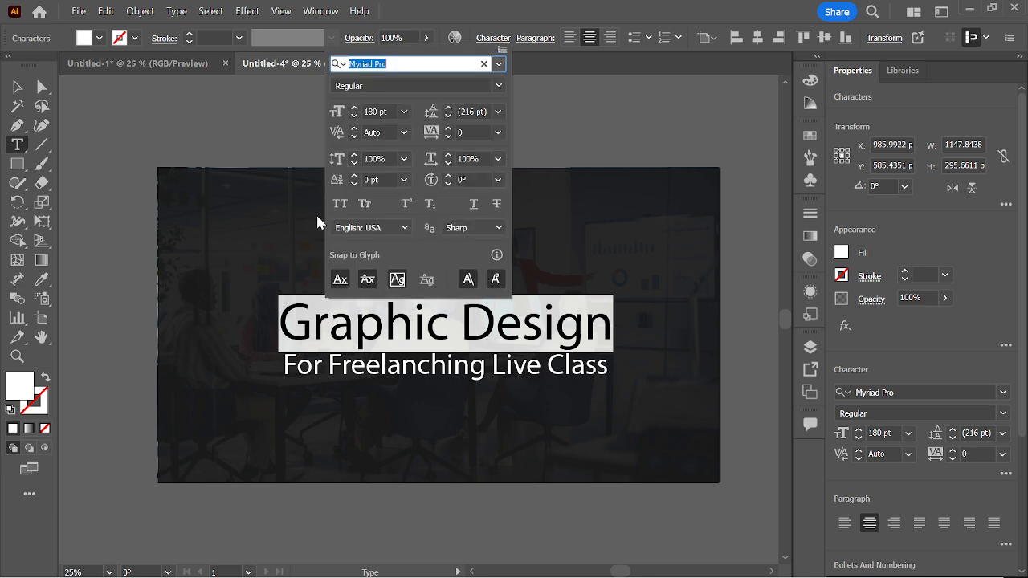
left_click(338, 205)
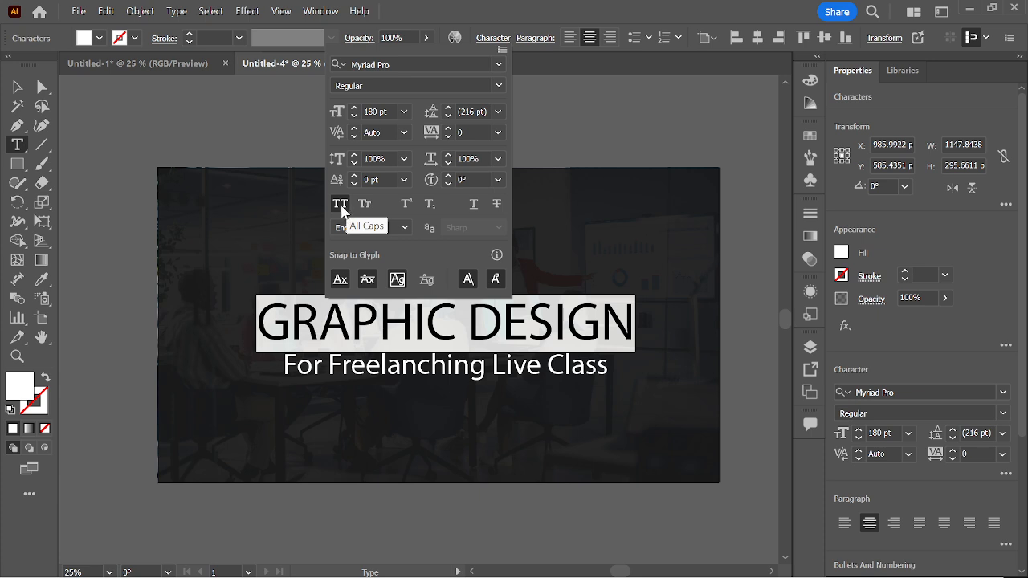
left_click(394, 86)
left_click(518, 73)
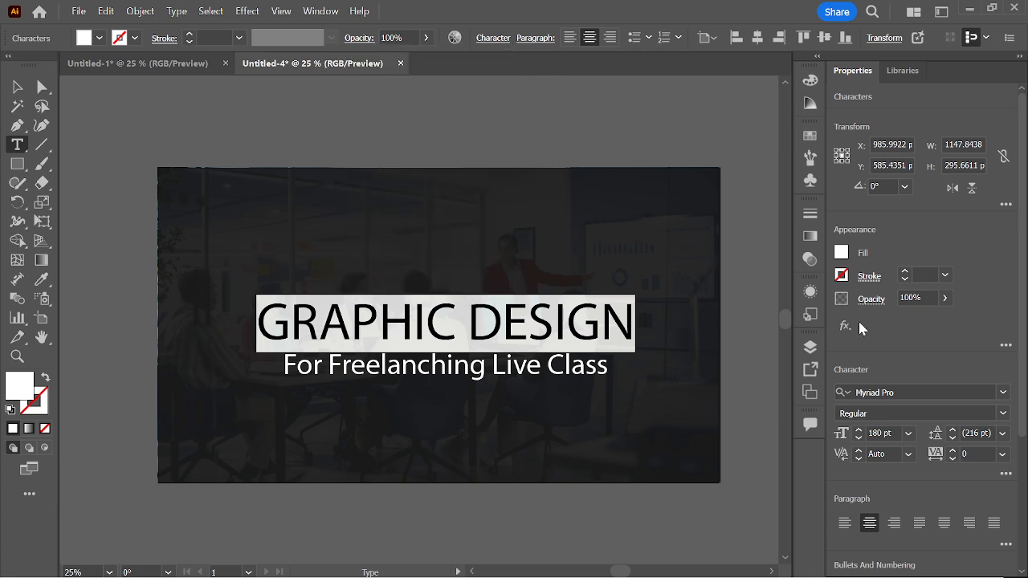
Step: Change the font of the "GRAPHIC DESIGN" line to Poppins Bold
left_click(901, 391)
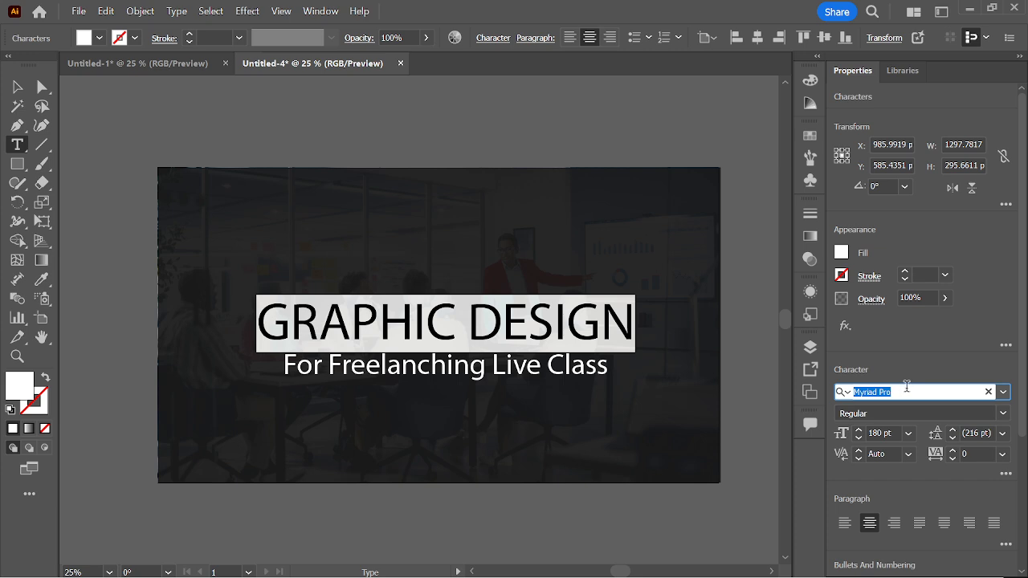
type("pop")
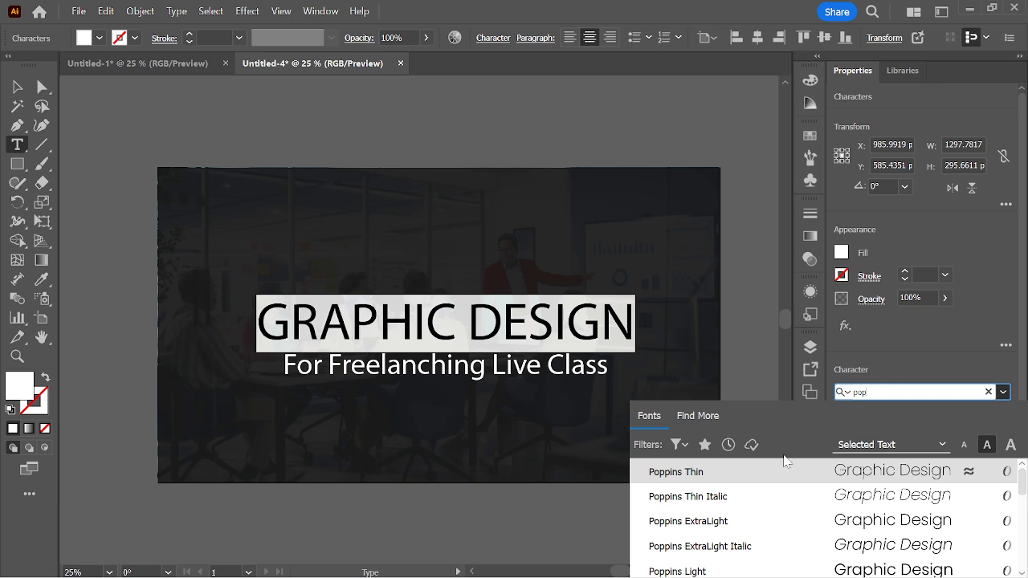
scroll(722, 522, "down", 2)
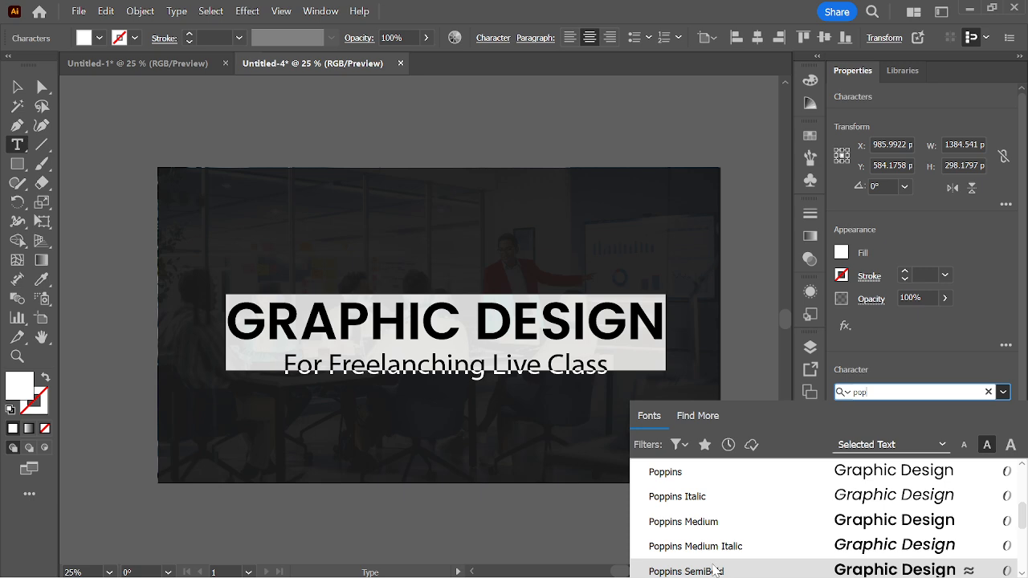
scroll(712, 568, "down", 1)
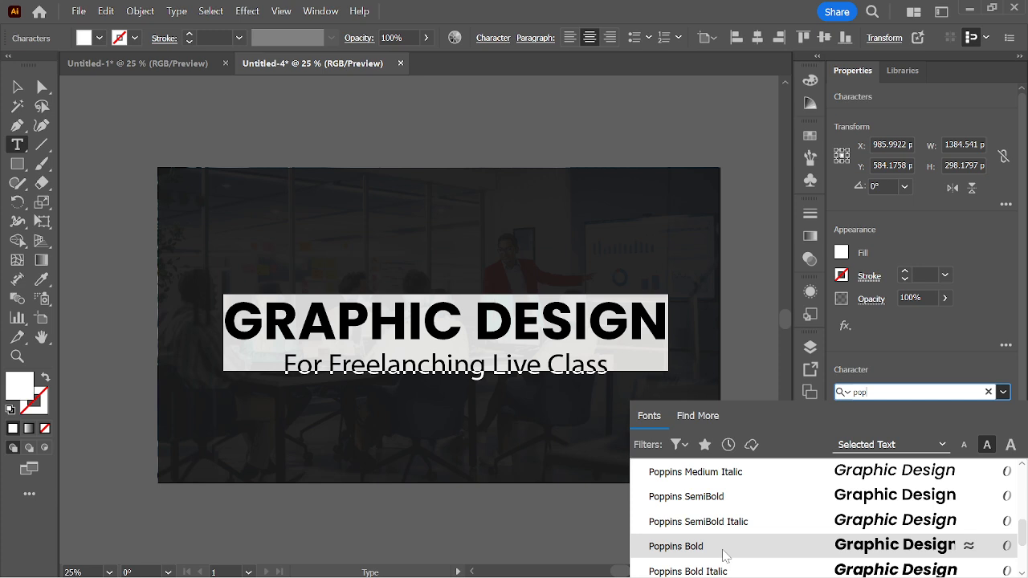
left_click(723, 555)
Step: Apply All Caps to the "For Freelanching Live Class" line, keeping its 100 pt size
left_click(542, 365)
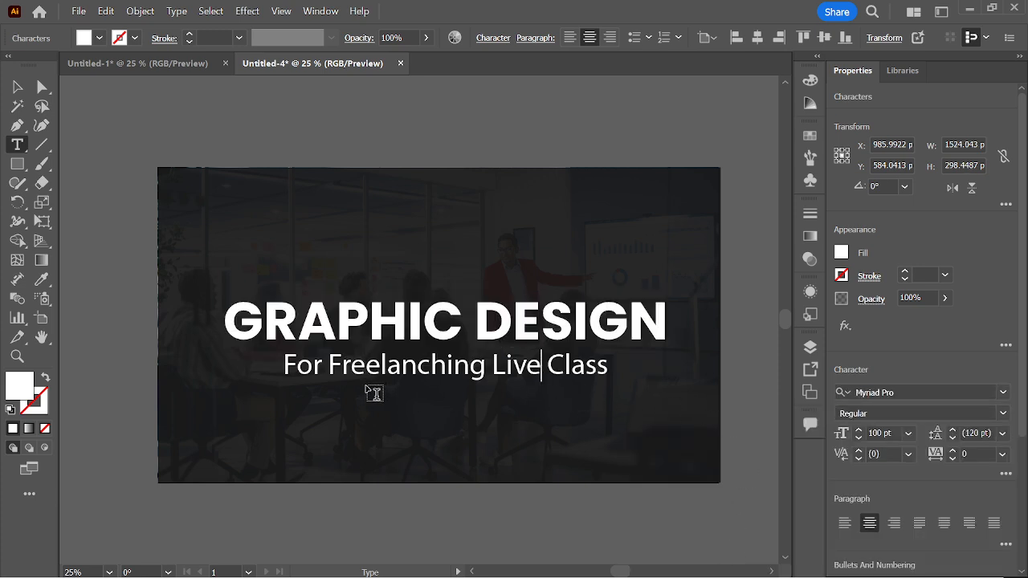
left_click_drag(281, 365, 623, 380)
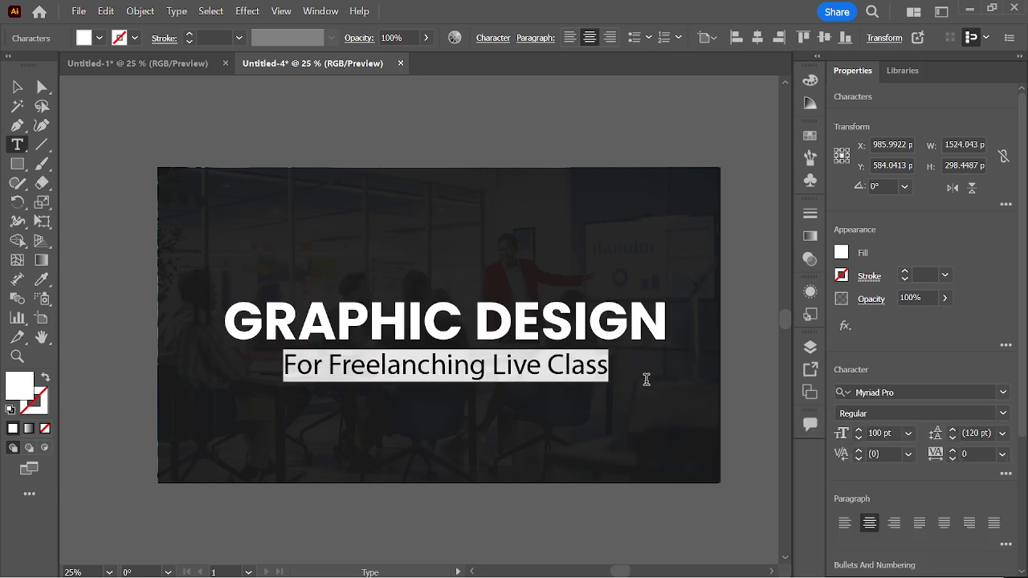
left_click(910, 434)
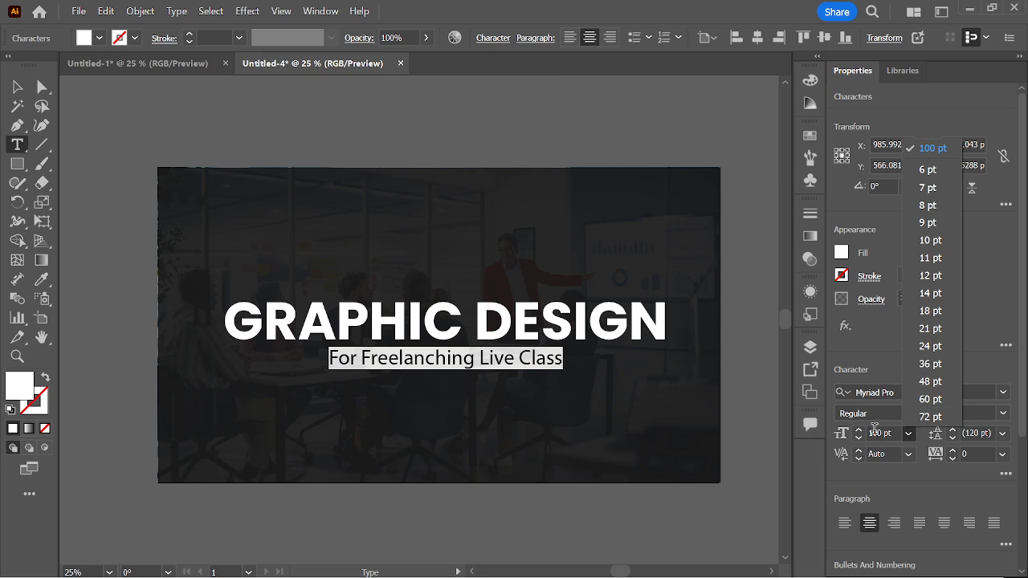
left_click(877, 432)
double_click(881, 433)
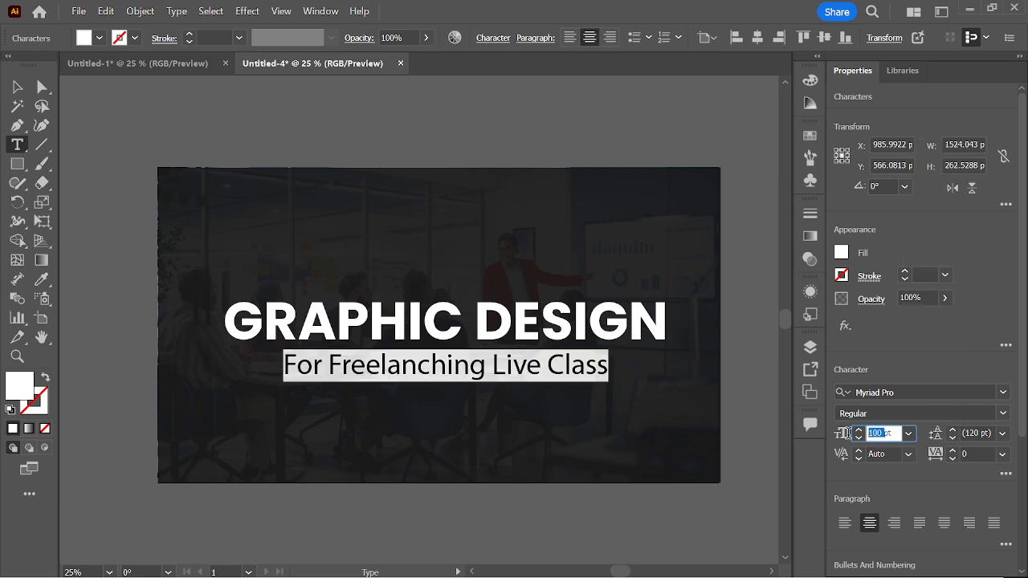
left_click(493, 40)
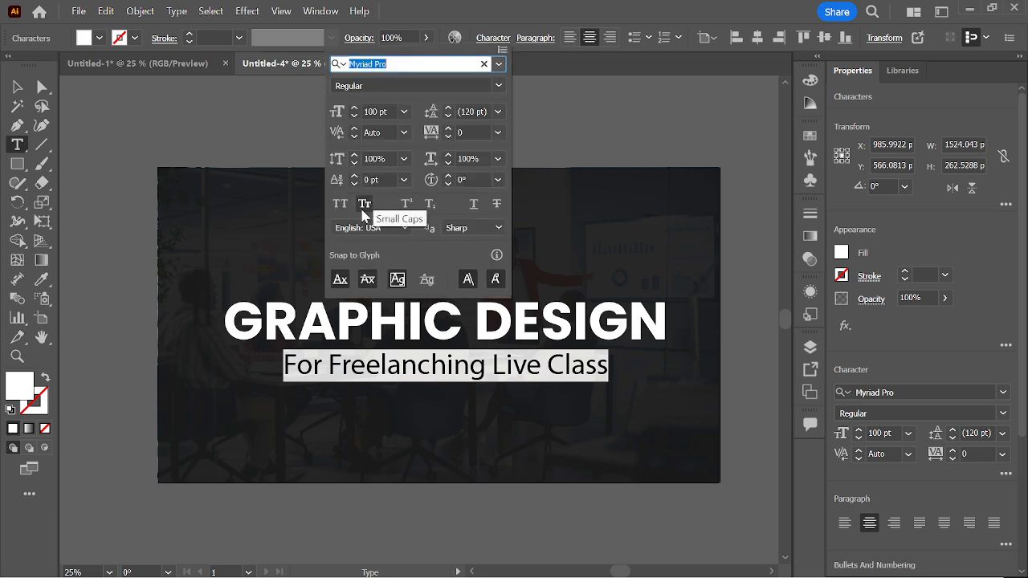
left_click(343, 204)
key("Escape")
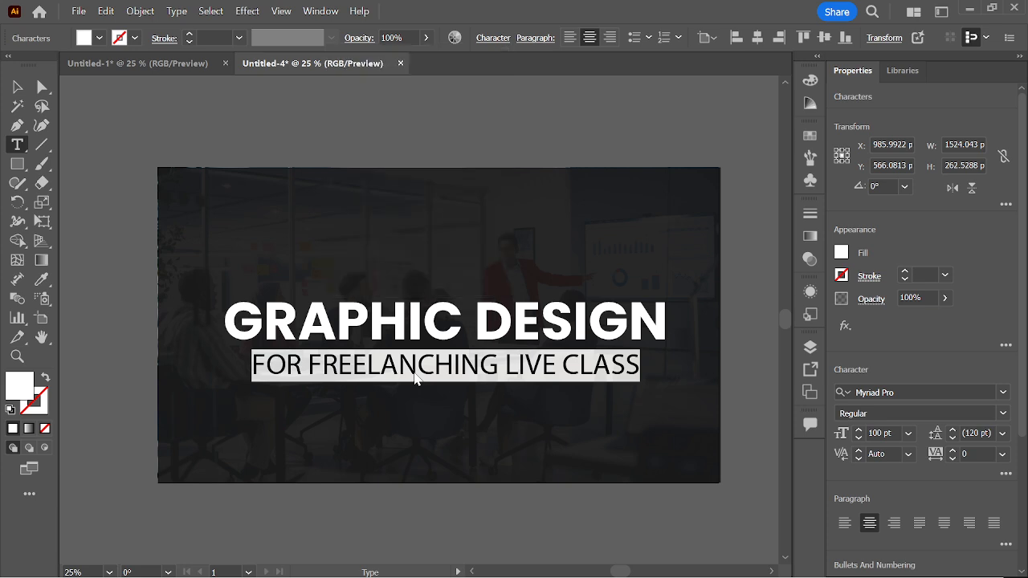
Step: Change the font of the "FOR FREELANCHING LIVE CLASS" line to Poppins Light
left_click(895, 390)
type("po")
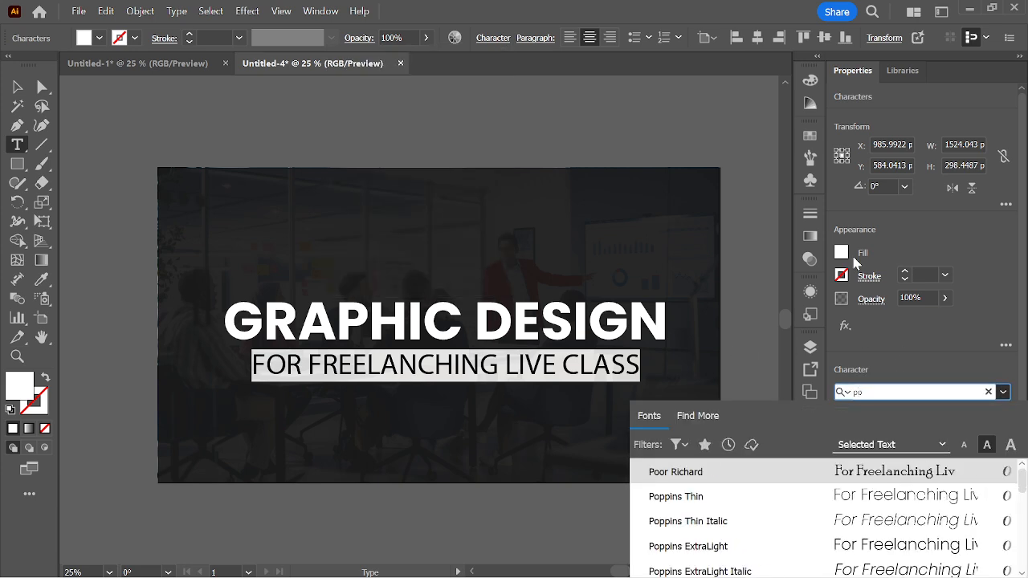
type("p")
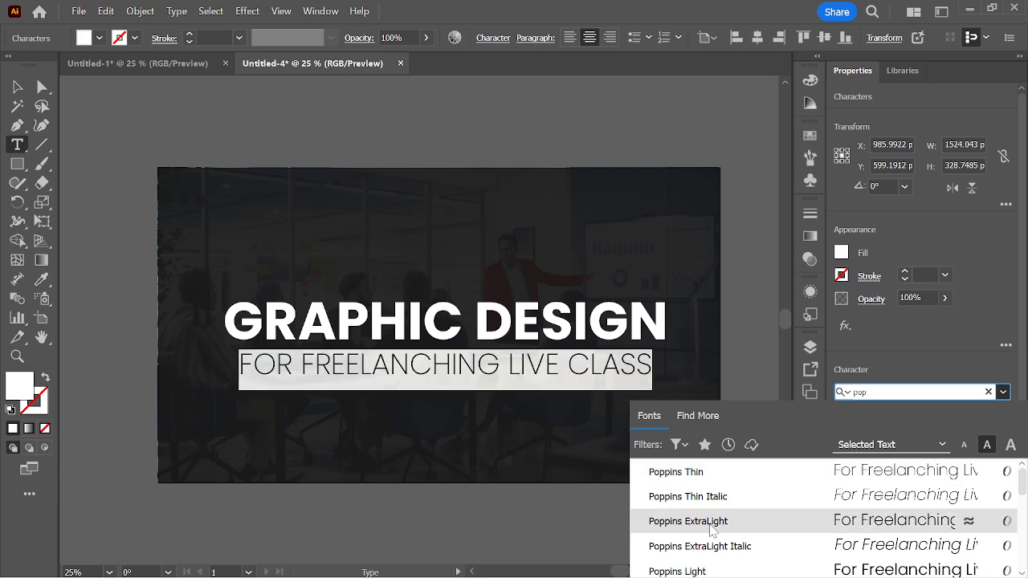
left_click(720, 571)
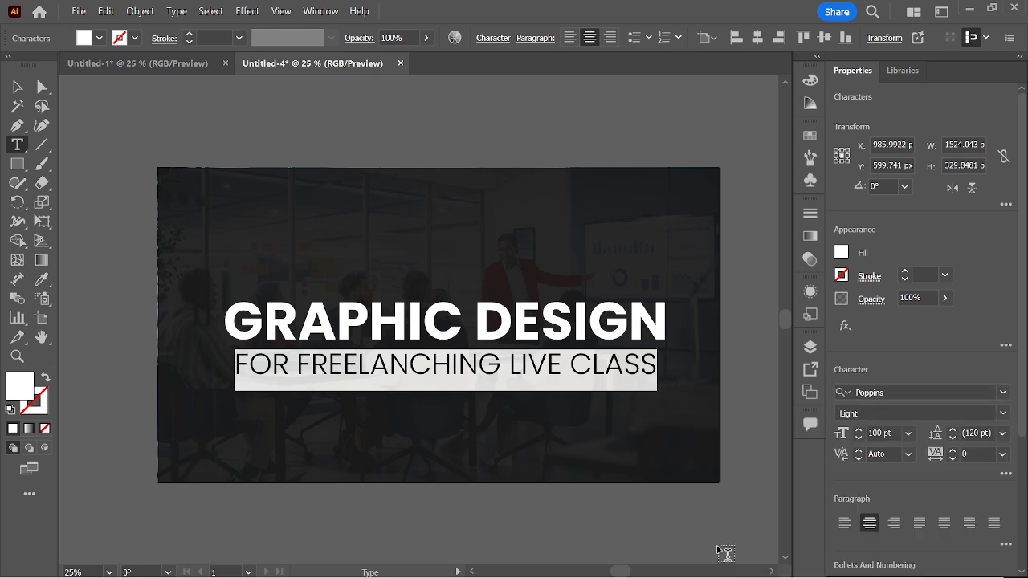
left_click(585, 368)
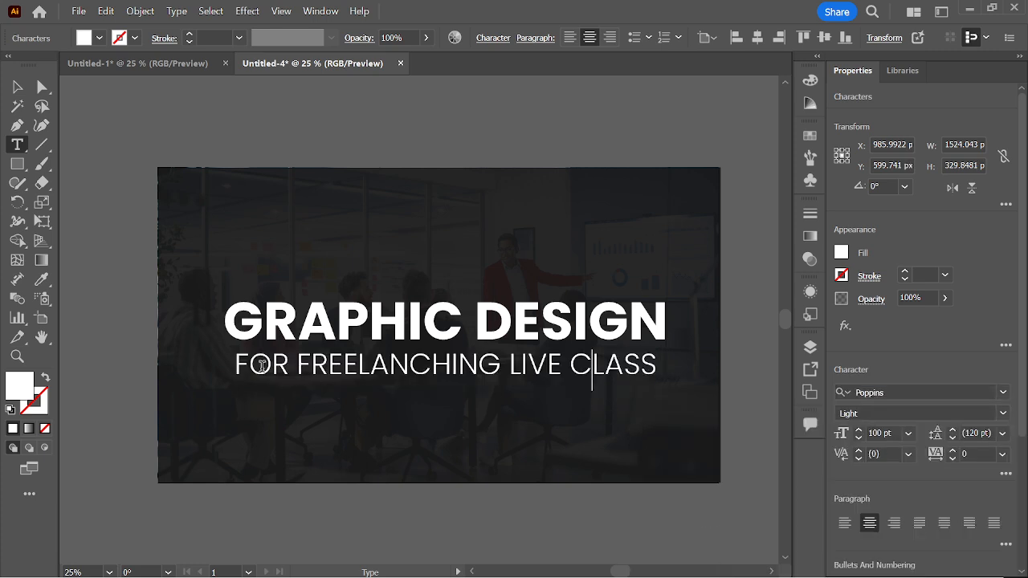
Step: Scale the headline text object down to about 1096 px wide and place it in the lower centre of the artboard
left_click(17, 86)
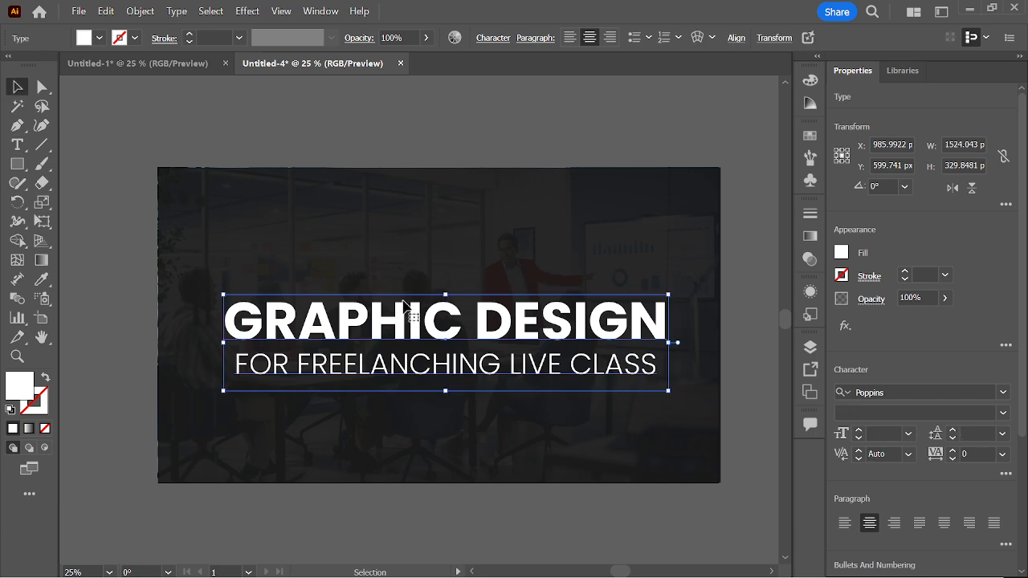
left_click(454, 238)
left_click_drag(532, 325, 533, 363)
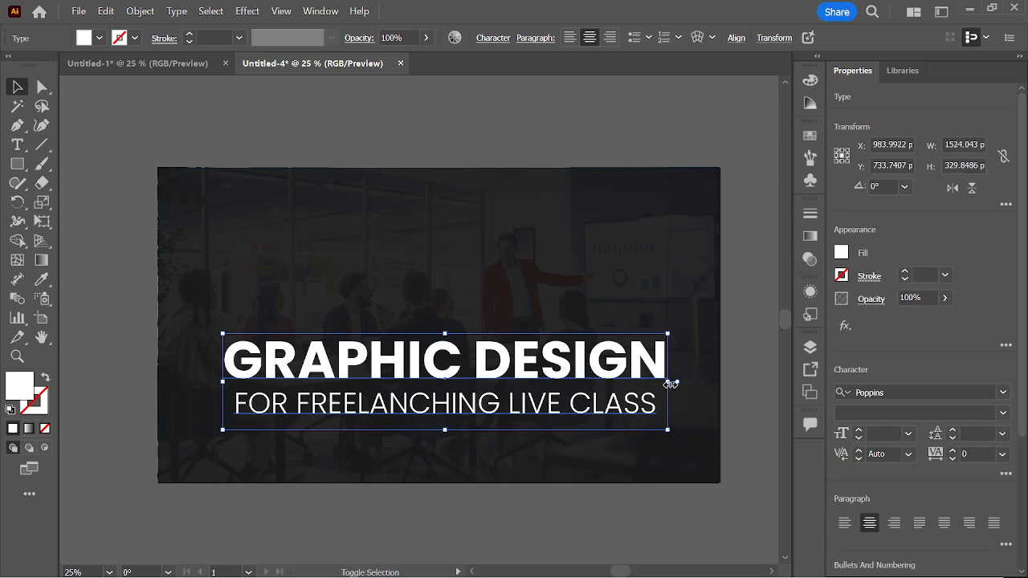
left_click_drag(670, 384, 608, 379)
left_click(497, 333)
left_click_drag(497, 373, 487, 394)
left_click(461, 459)
Step: Duplicate the two-line headline text and place the copy in the upper left area of the artboard
scroll(426, 452, "up", 1)
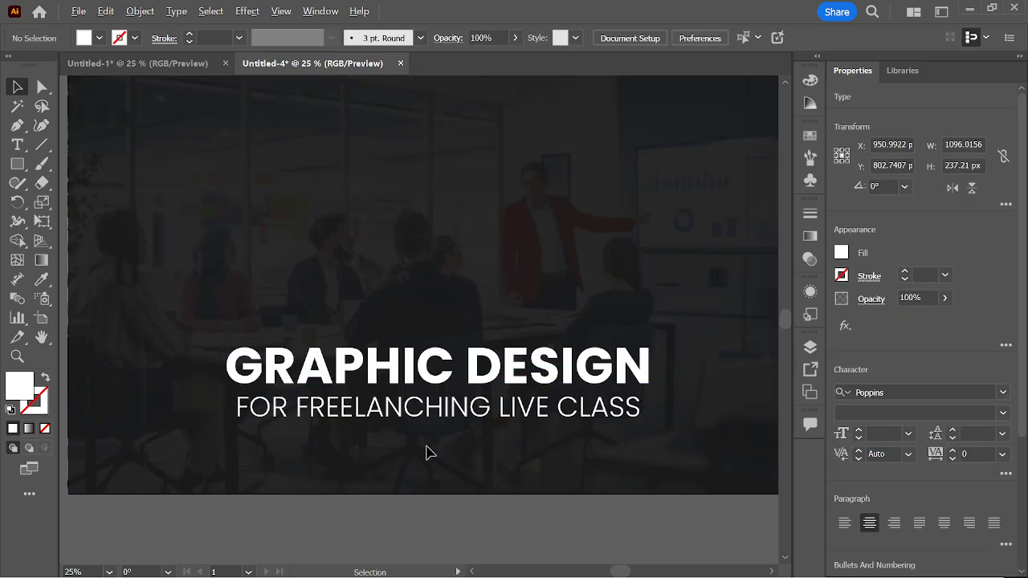
left_click(411, 378)
left_click(399, 328)
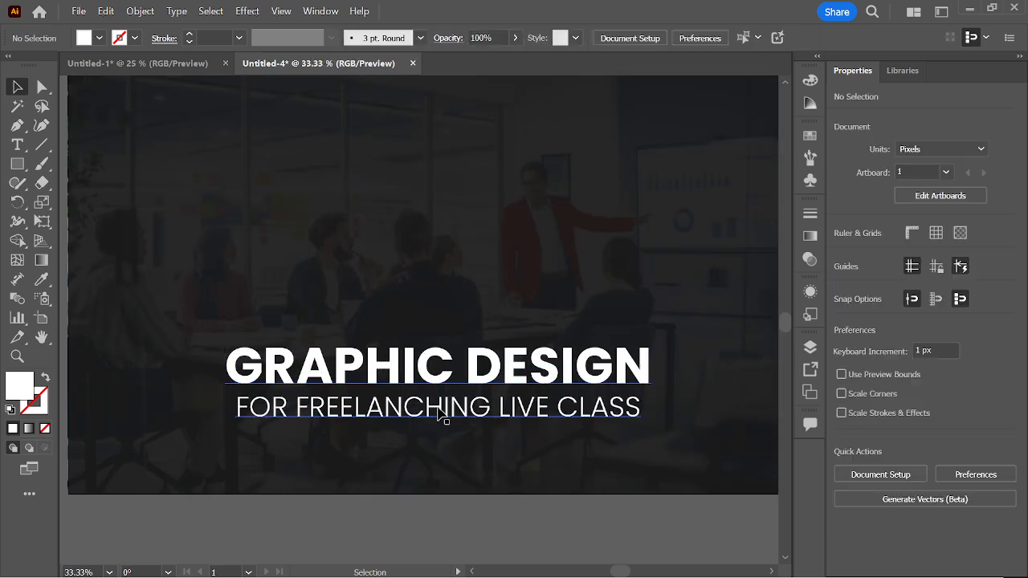
scroll(426, 384, "down", 1)
left_click_drag(430, 383, 365, 235)
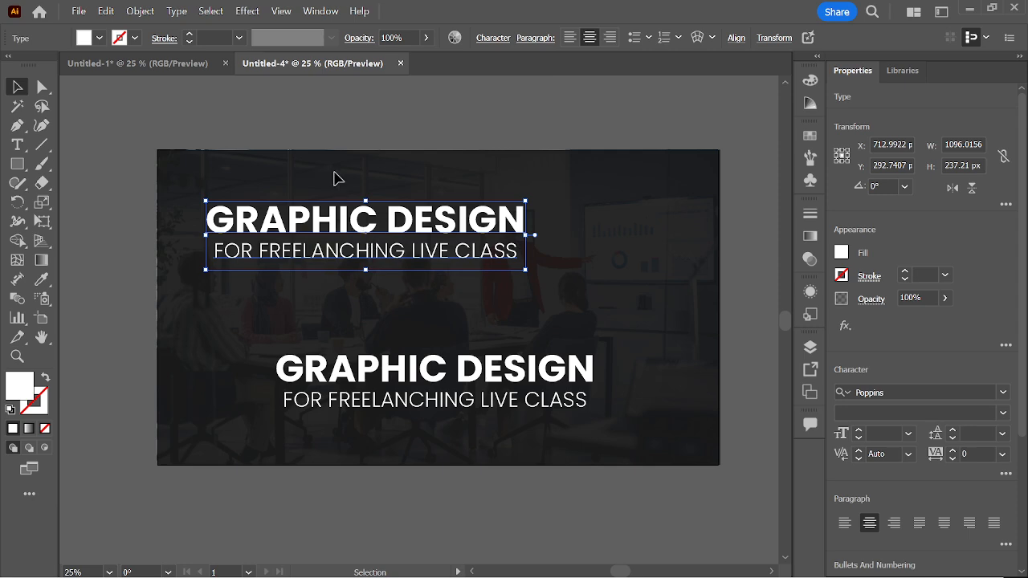
Step: Convert the upper copy of the two-line headline text to outlines
left_click(332, 177)
left_click(374, 210)
left_click(335, 183)
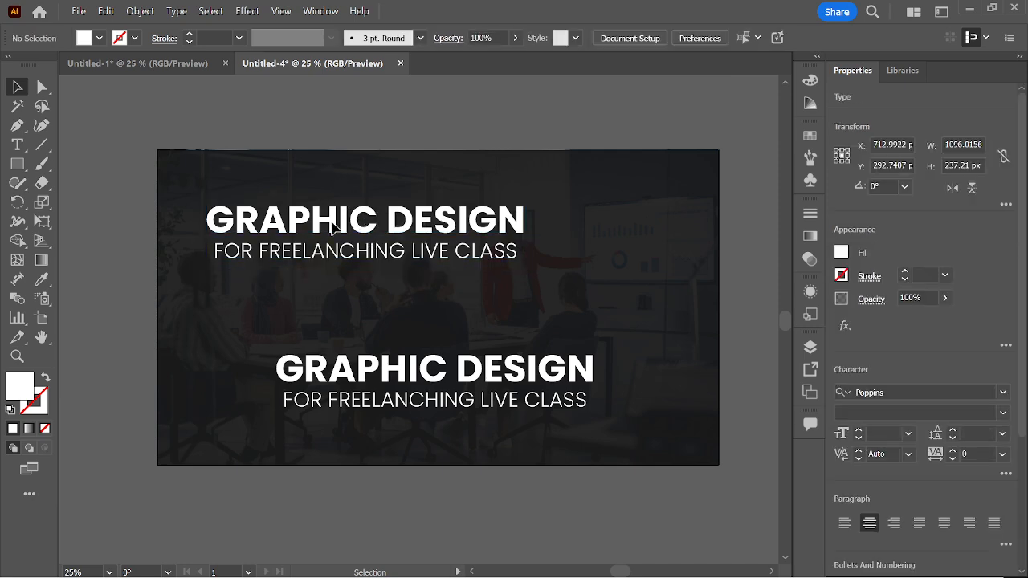
scroll(337, 222, "up", 1)
left_click(355, 233)
right_click(356, 233)
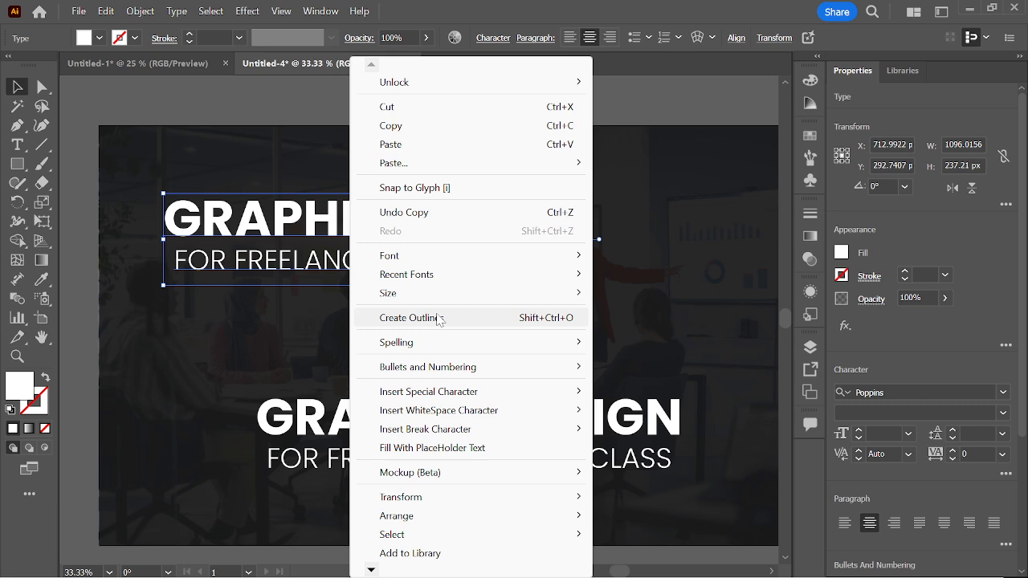
left_click(442, 318)
left_click(433, 293)
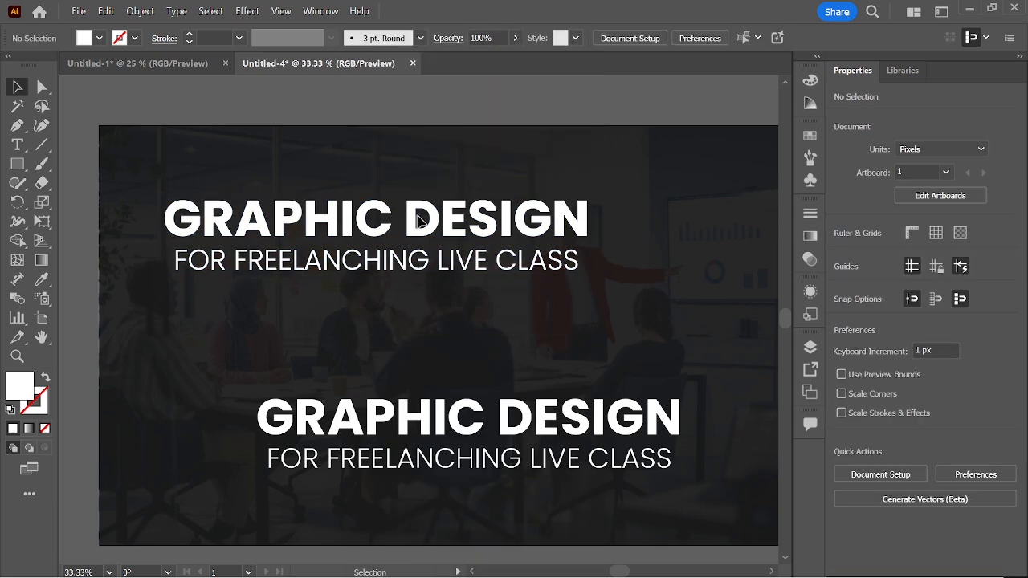
Step: Move the outlined headline group about 76 px right and 12 px down, to about X 787, Y 294 px
left_click(460, 255)
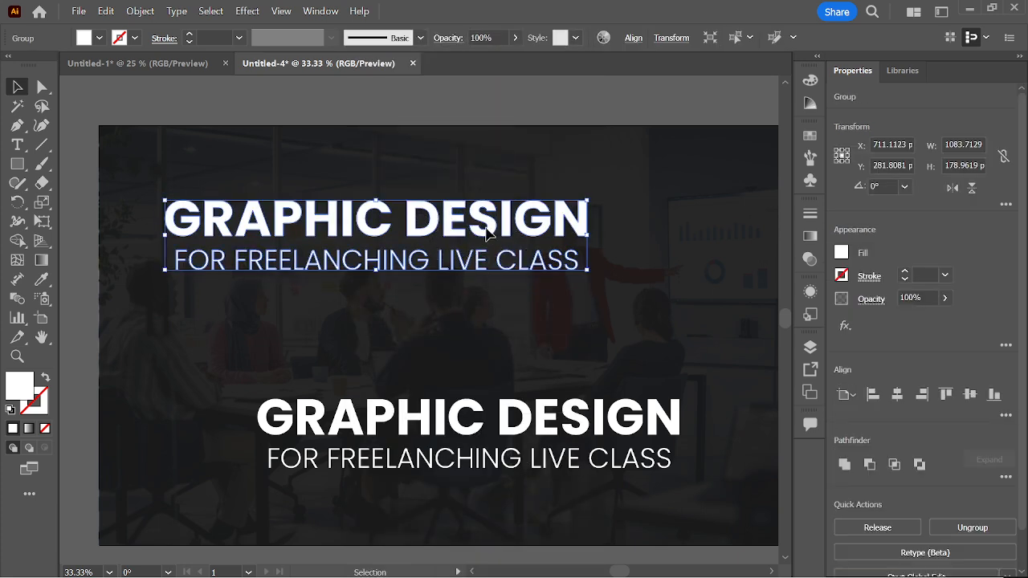
left_click(509, 339)
left_click_drag(498, 223, 518, 237)
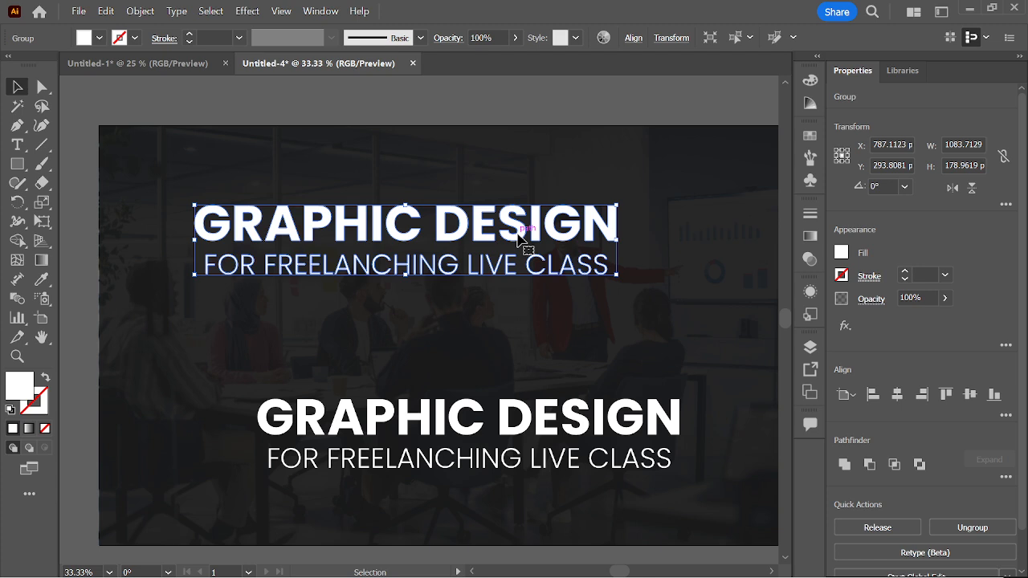
left_click(355, 358)
Step: Compare the lower live headline text with the upper outlined headline by checking each for editability with the Type tool
left_click(371, 453)
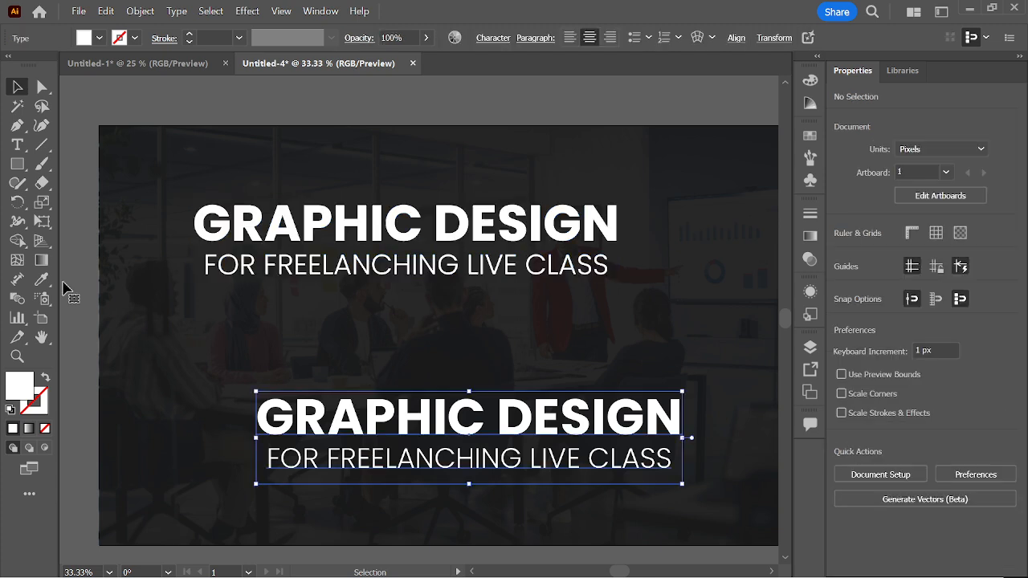
left_click(19, 147)
left_click(364, 440)
left_click(17, 86)
left_click(254, 191)
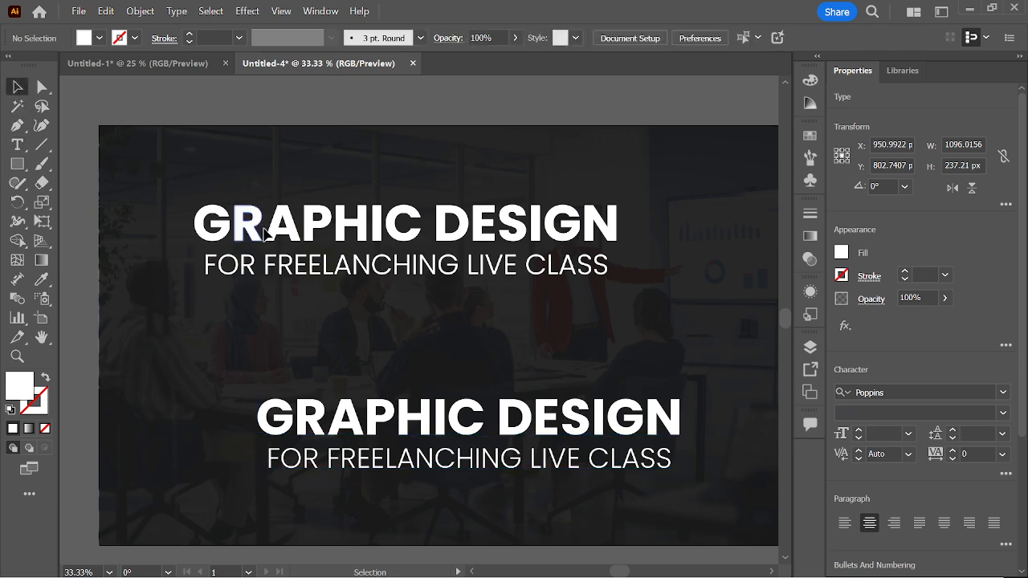
left_click(265, 263)
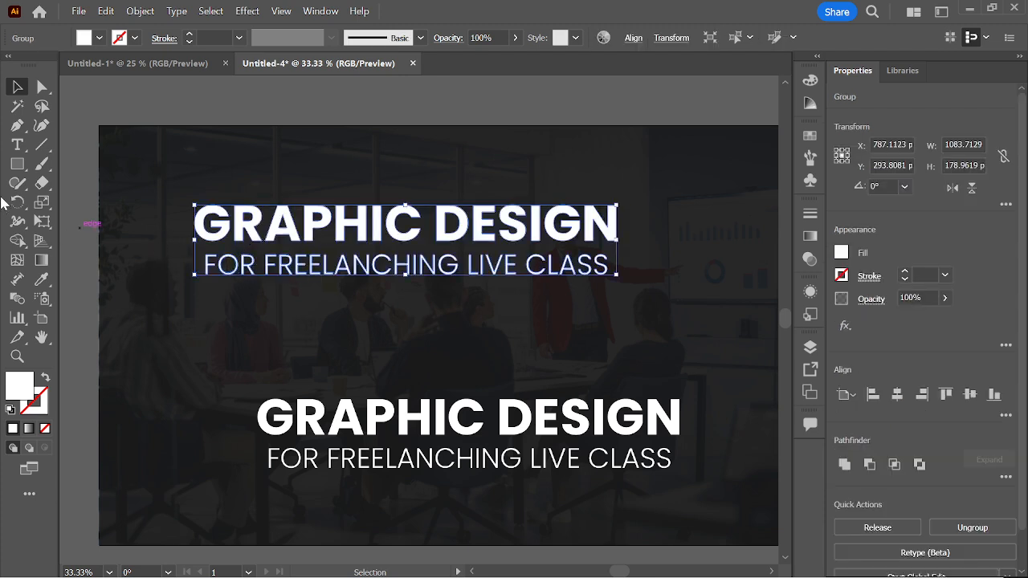
left_click(16, 145)
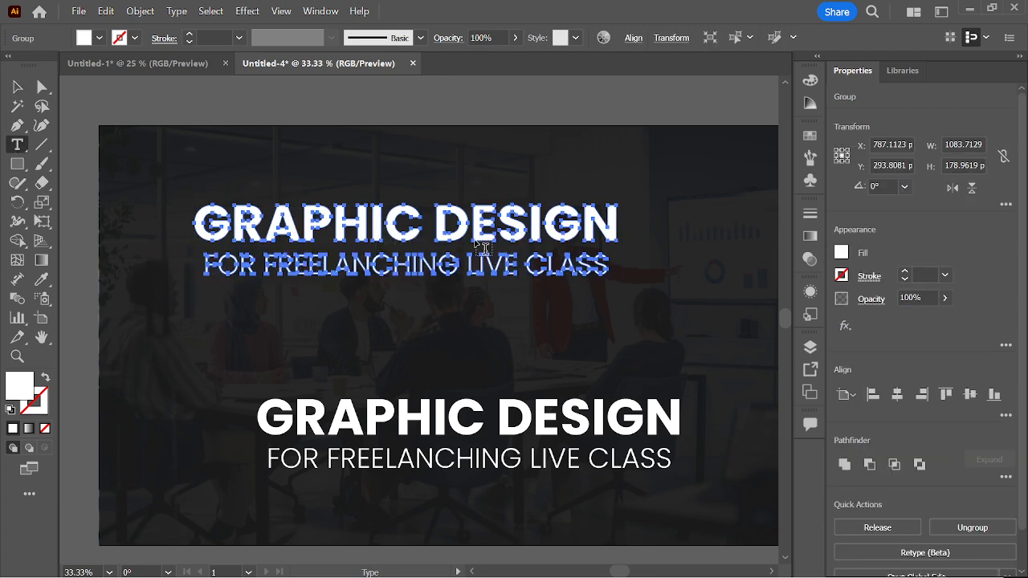
Step: Undo the outline conversion of the upper GRAPHIC DESIGN title text
left_click(19, 85)
left_click(246, 139)
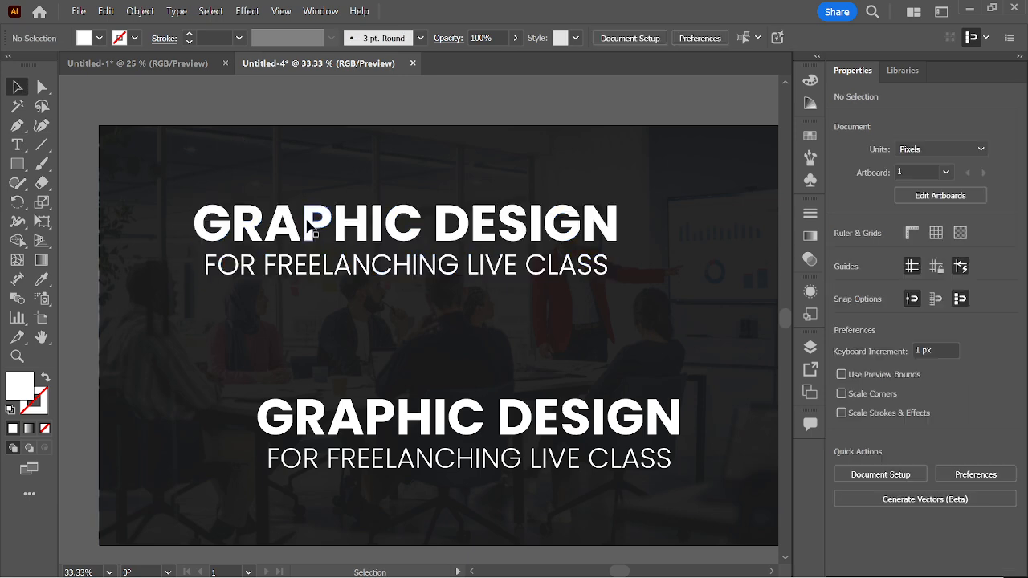
key("ctrl+z")
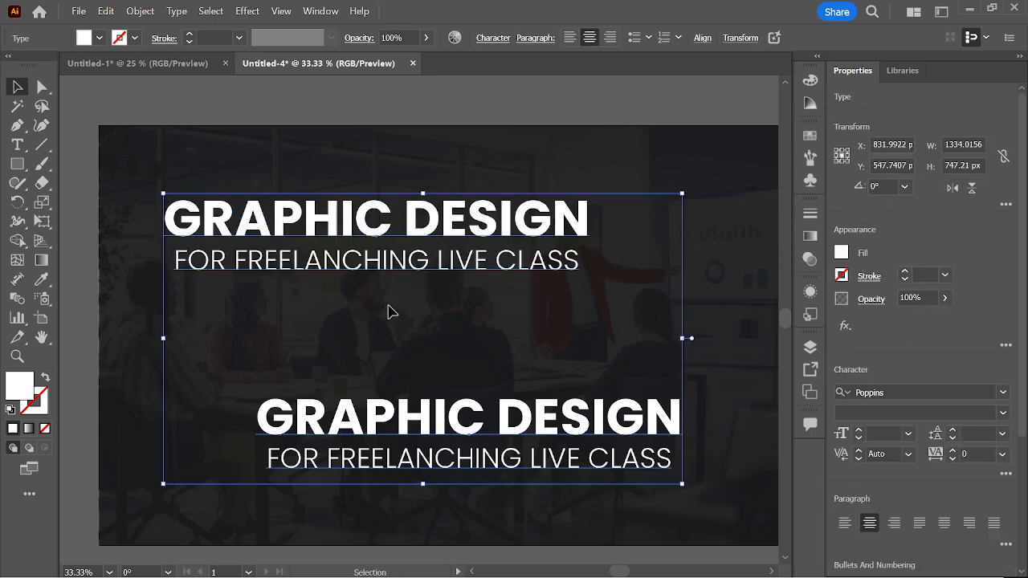
Step: Shift the upper title text right and slightly down, and convert it to outlines
left_click(405, 318)
left_click_drag(327, 266, 378, 278)
left_click(427, 309)
left_click(445, 275)
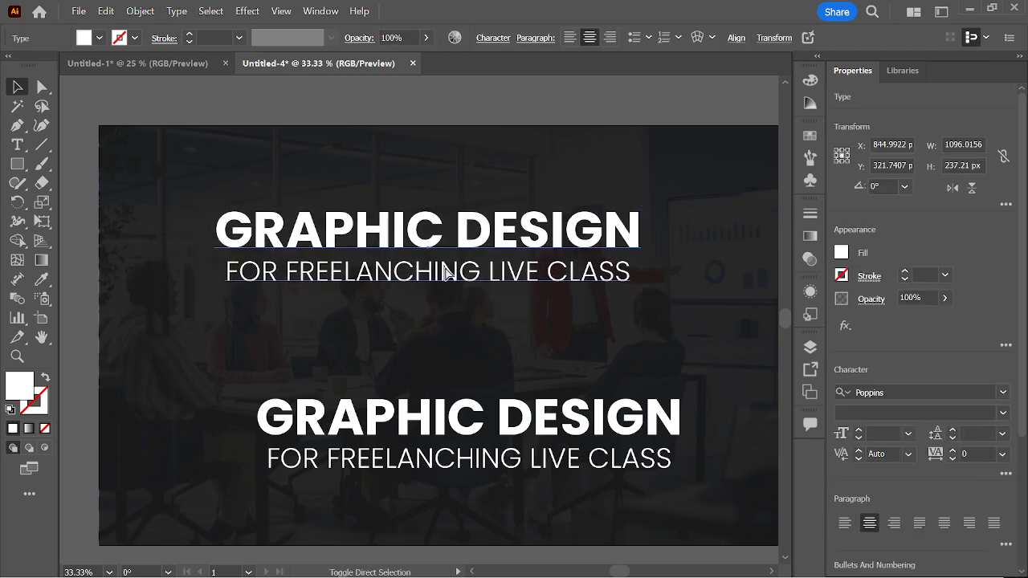
key("ctrl")
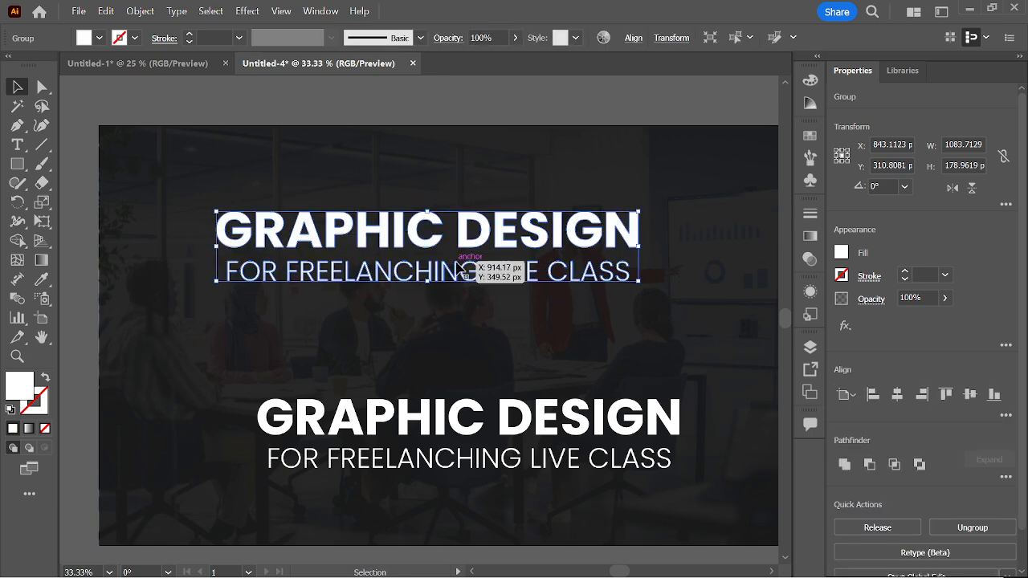
left_click(439, 314)
left_click(447, 277)
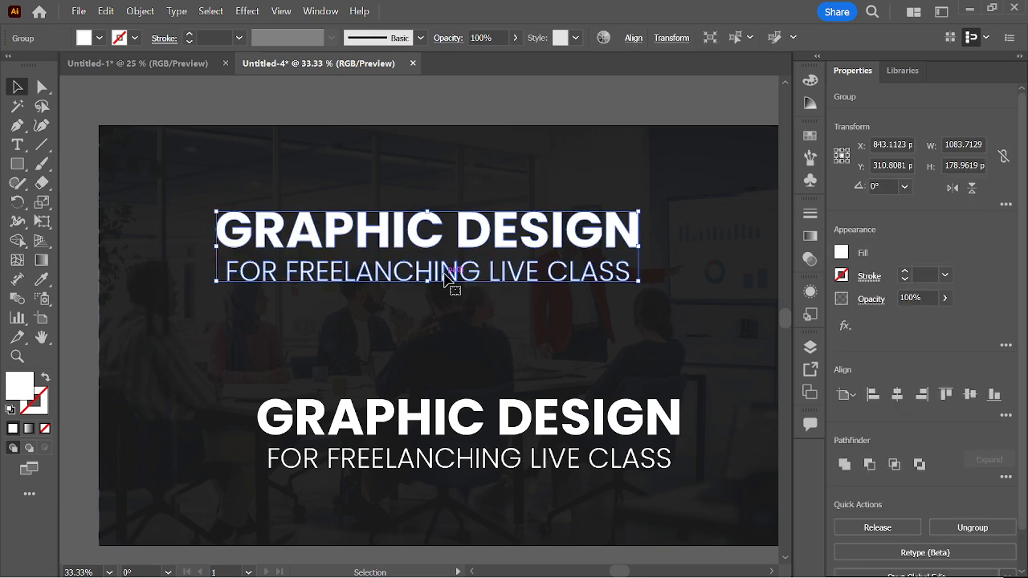
Step: Move the lower live-text title off the artboard and place the outlined title in its lower-middle position
scroll(441, 323, "down", 1)
left_click_drag(430, 377, 164, 84)
key("ctrl+shift+g")
left_click_drag(307, 113, 211, 112)
left_click_drag(426, 271, 476, 409)
scroll(494, 423, "up", 1)
Step: Ungroup the outlined title so that its letters are separate objects
right_click(511, 405)
left_click(436, 344)
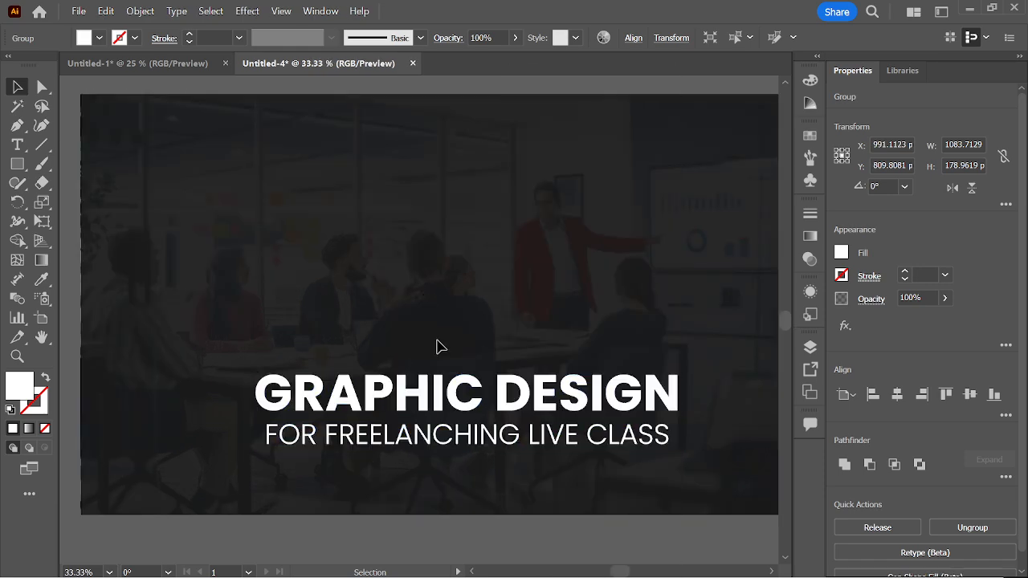
right_click(460, 394)
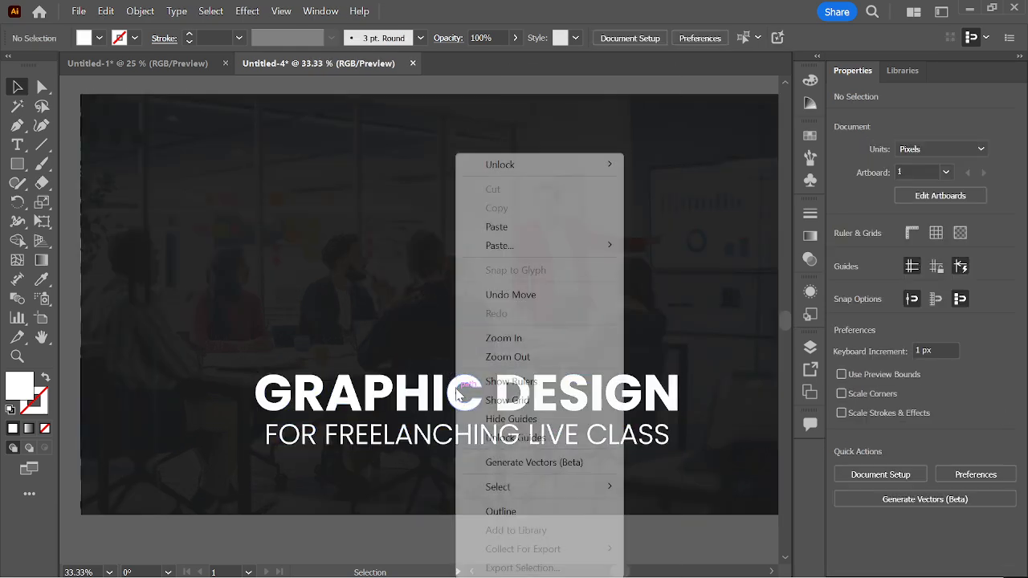
left_click(411, 408)
left_click(411, 408)
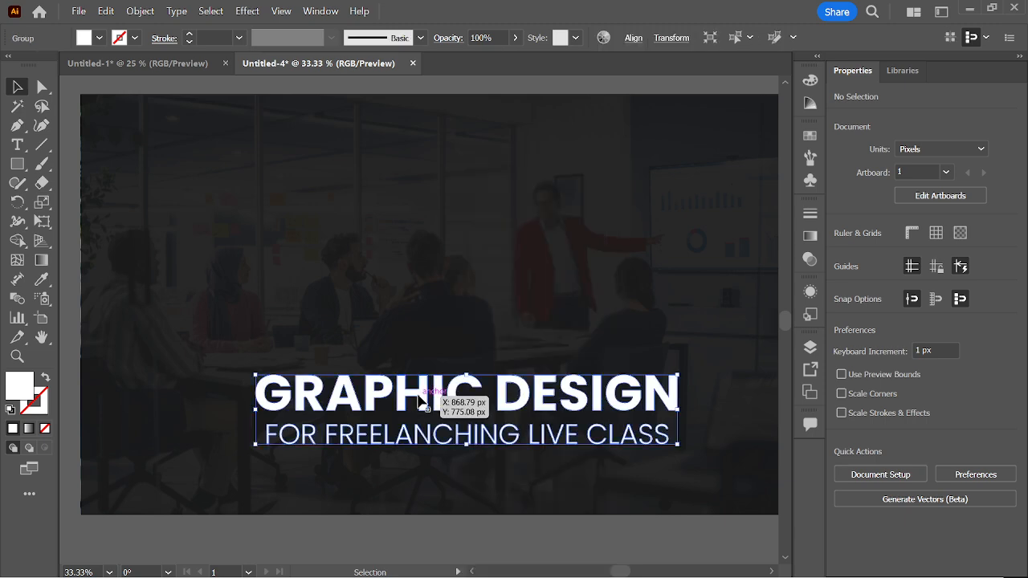
right_click(416, 406)
left_click(477, 314)
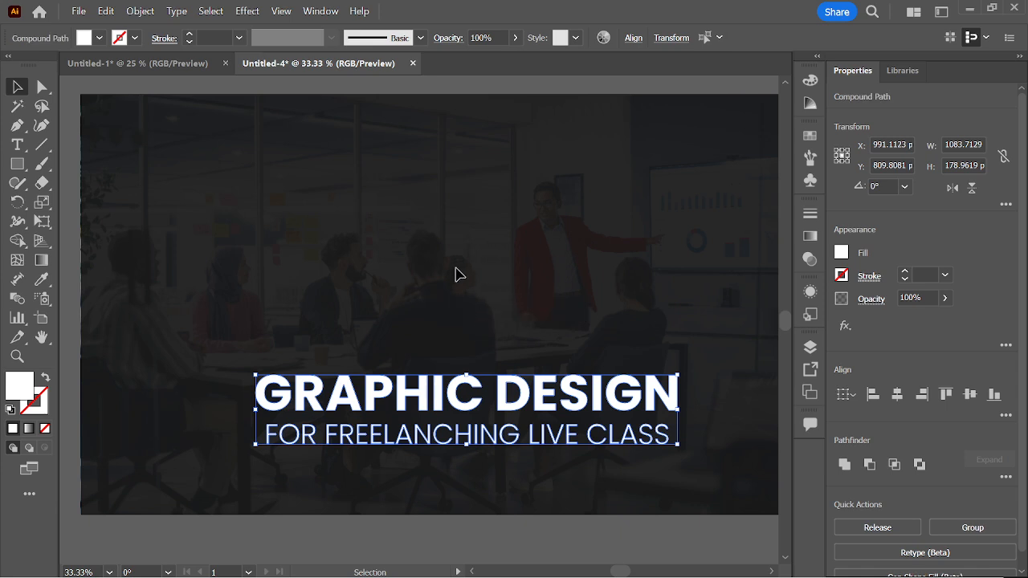
Step: Move the letters D, E, S, I and G of DESIGN individually out of the title line
left_click(460, 273)
left_click_drag(525, 401, 498, 293)
left_click_drag(546, 395, 550, 258)
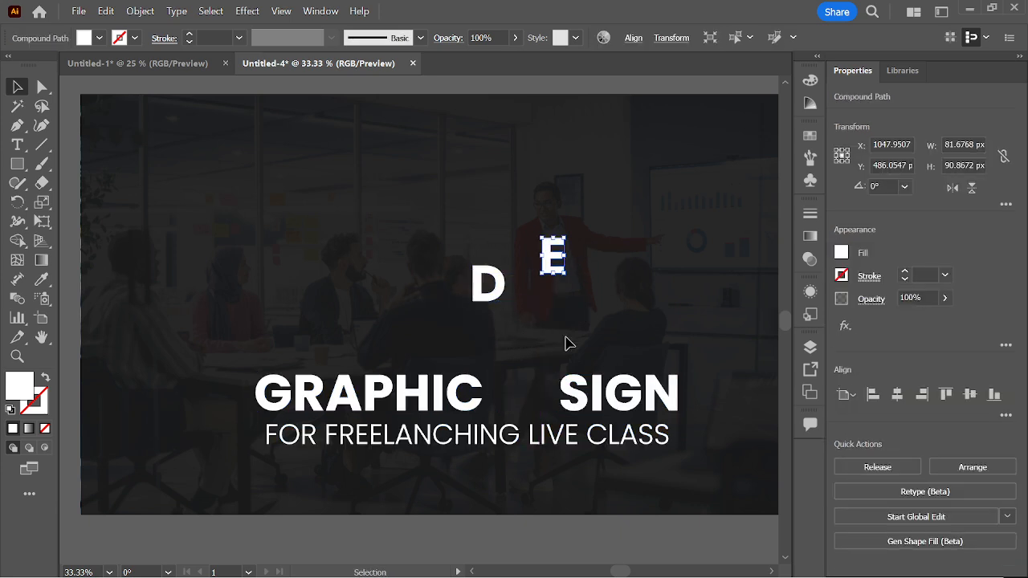
left_click_drag(573, 381, 579, 345)
left_click_drag(635, 392, 639, 341)
left_click(652, 332)
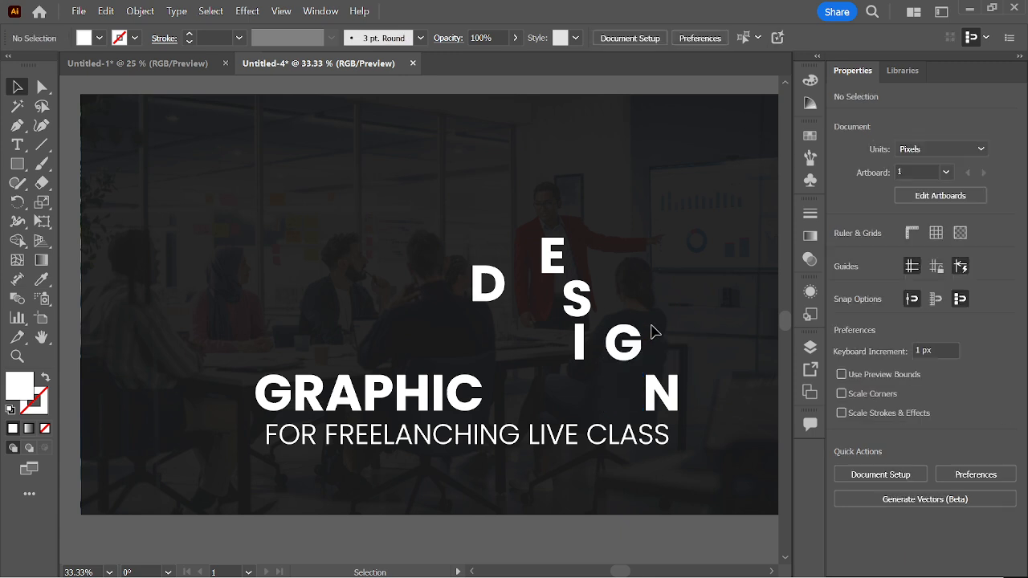
Step: Undo the moves of the individual DESIGN letters
key("ctrl+z")
key("ctrl+z")
key("ctrl+z")
key("ctrl+z")
key("ctrl+z")
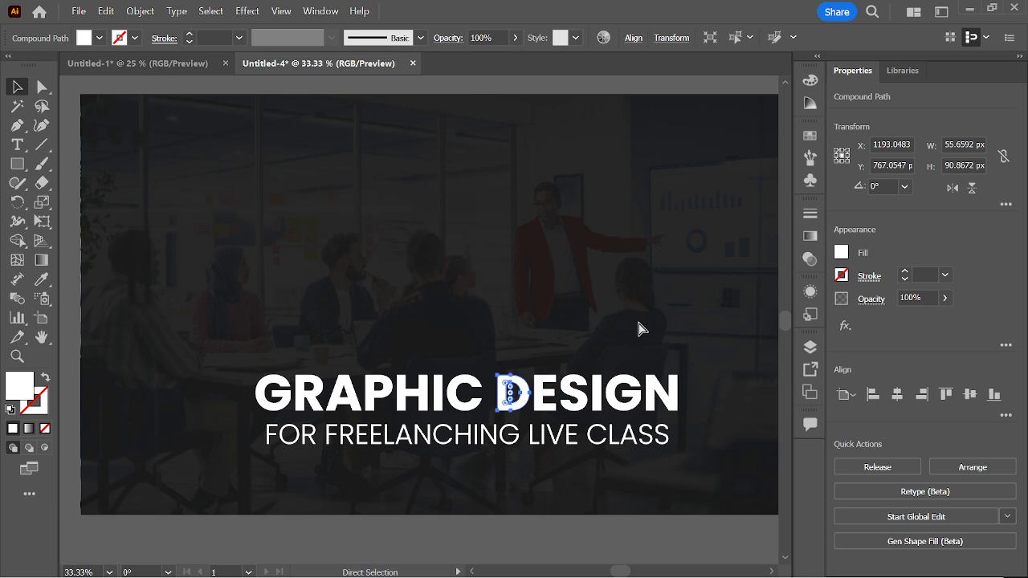
Step: Try moving only the letter G of DESIGN up out of the ungrouped title
left_click(311, 335)
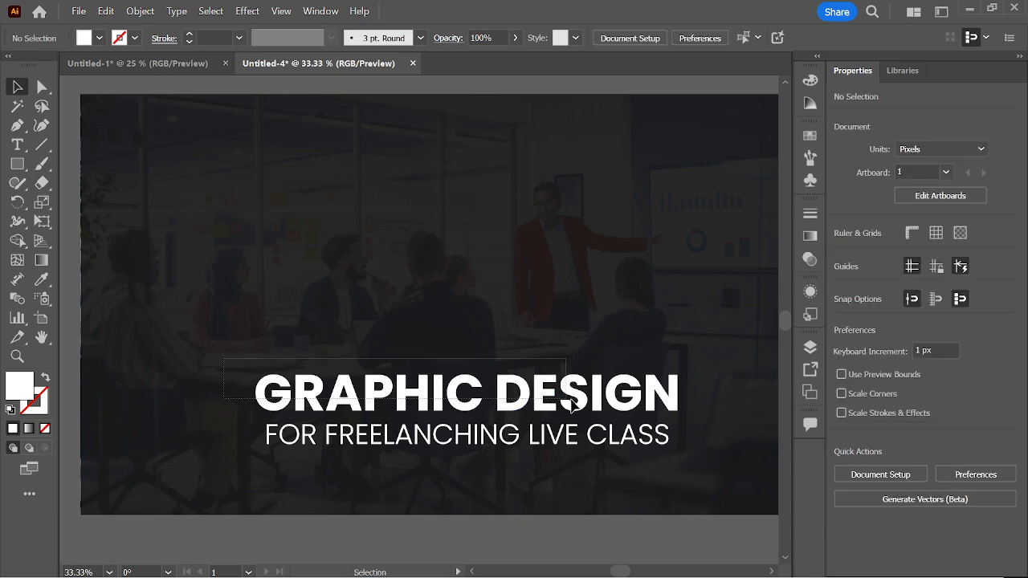
left_click(686, 413)
left_click(700, 406)
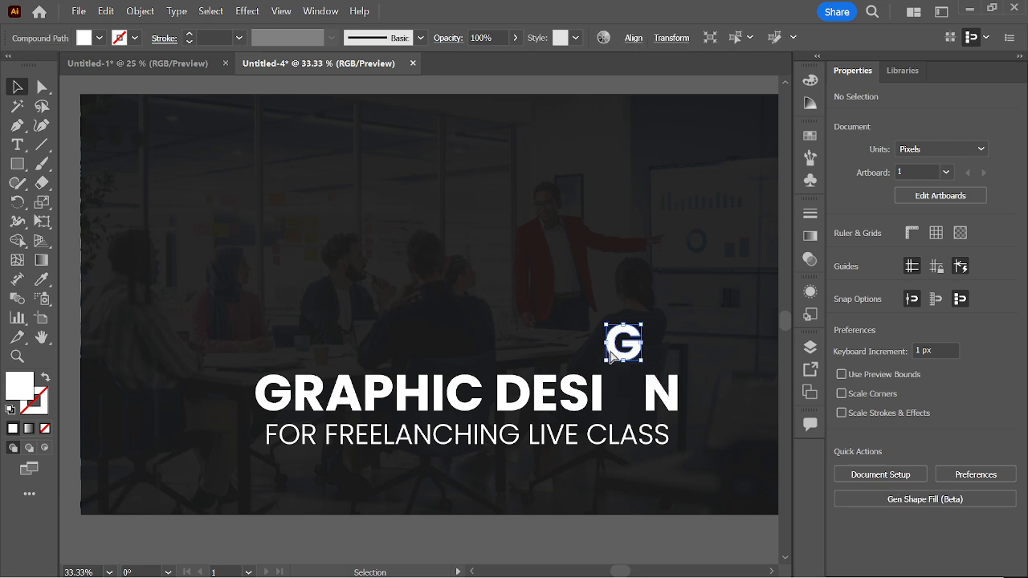
left_click(619, 400)
left_click(271, 355)
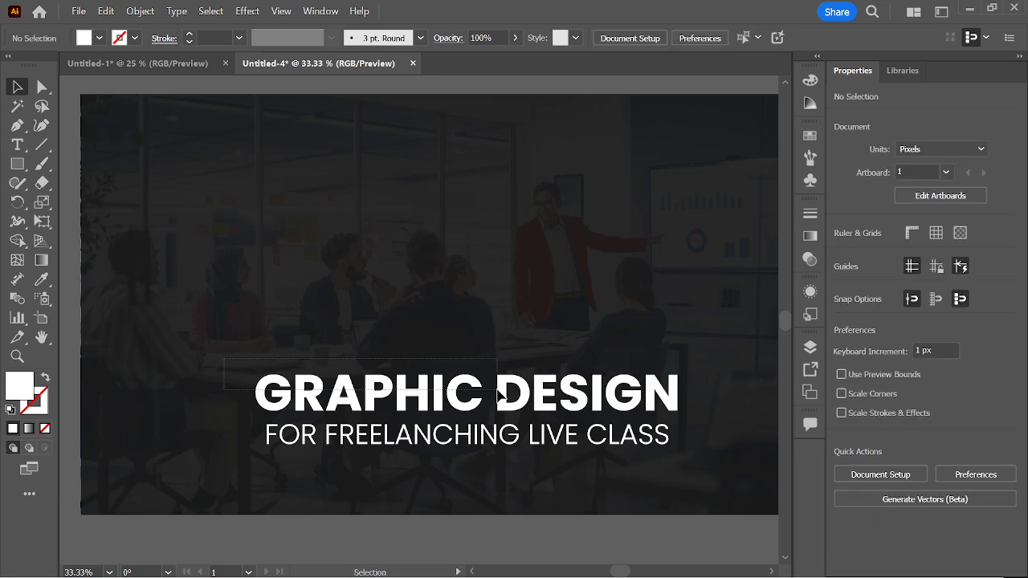
Step: Group all letters of both title lines and move the group slightly up and to the left
left_click_drag(673, 393, 678, 450)
key("ctrl+g")
left_click(550, 334)
mouse_move(564, 394)
left_mouse_down()
mouse_move(573, 336)
mouse_move(554, 320)
mouse_move(568, 381)
mouse_move(553, 384)
left_mouse_up()
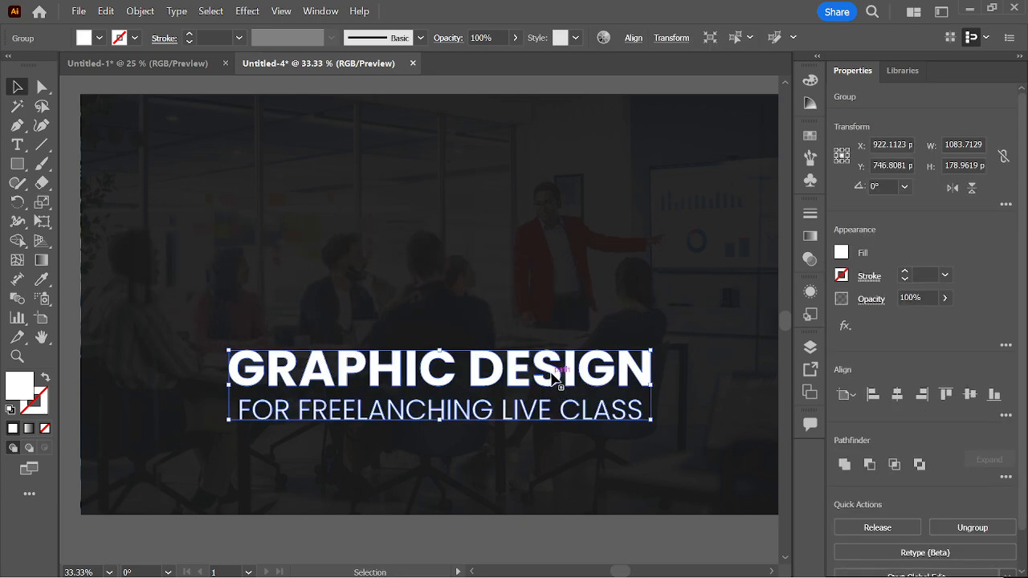
Step: Ungroup the repositioned two-line title
right_click(553, 377)
left_click(602, 314)
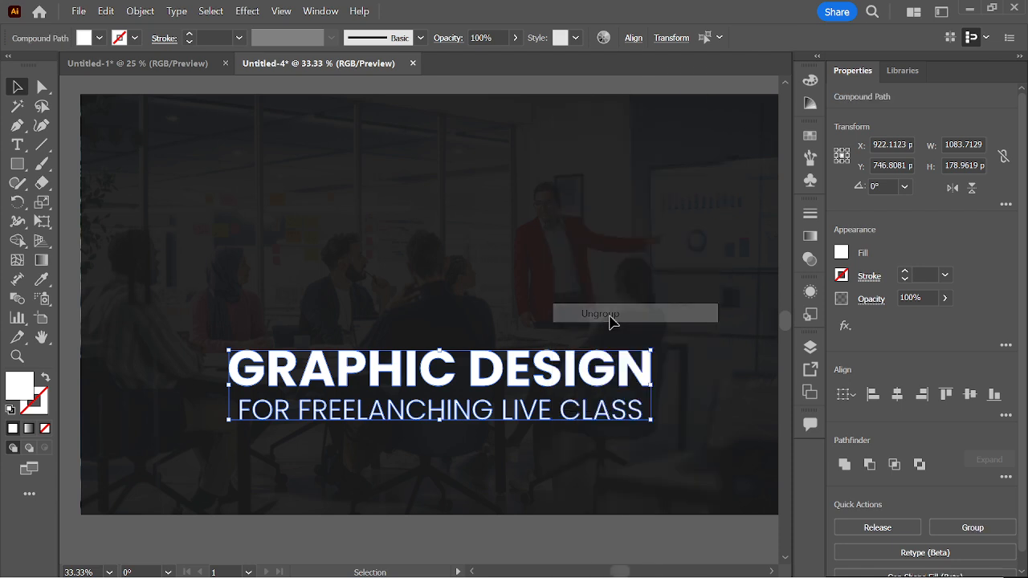
Step: Pull a single letter out of the word DESIGN and undo the move
left_click(546, 282)
left_click_drag(562, 378, 576, 328)
key("ctrl+z")
key("ctrl+z")
Step: Group only the GRAPHIC DESIGN letters and move that heading up, away from the second line
left_click(246, 320)
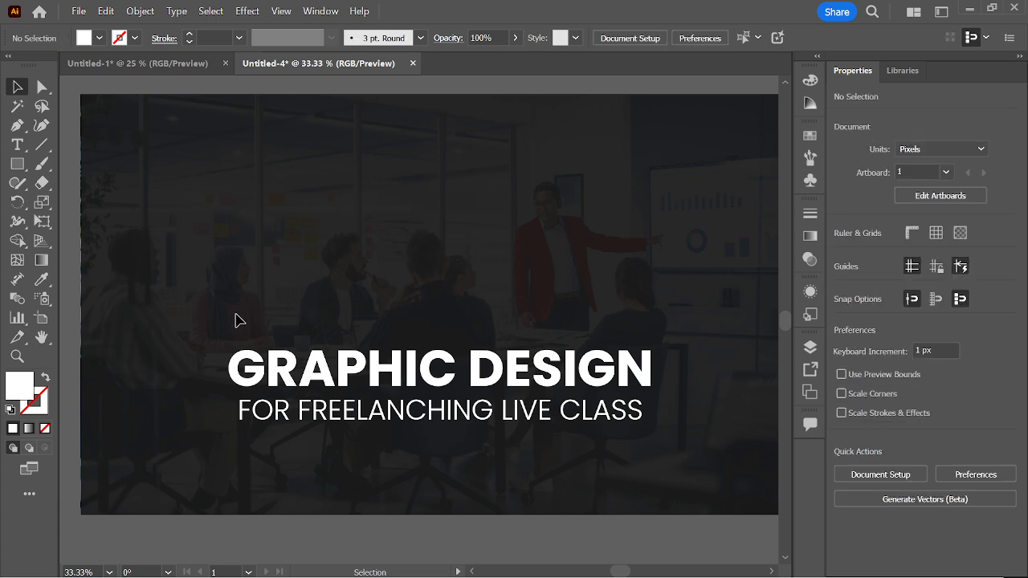
left_click_drag(643, 378, 679, 388)
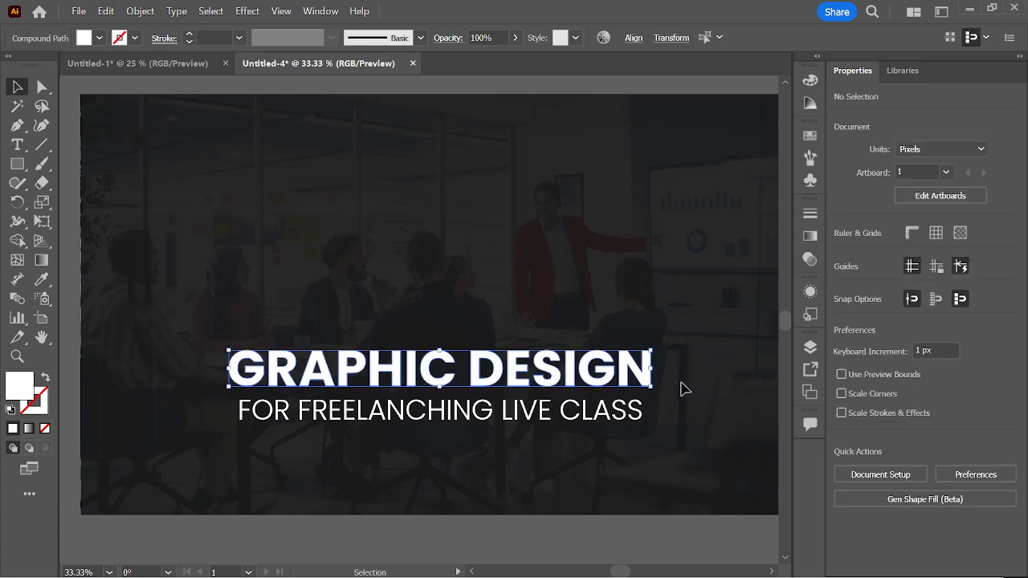
key("ctrl+g")
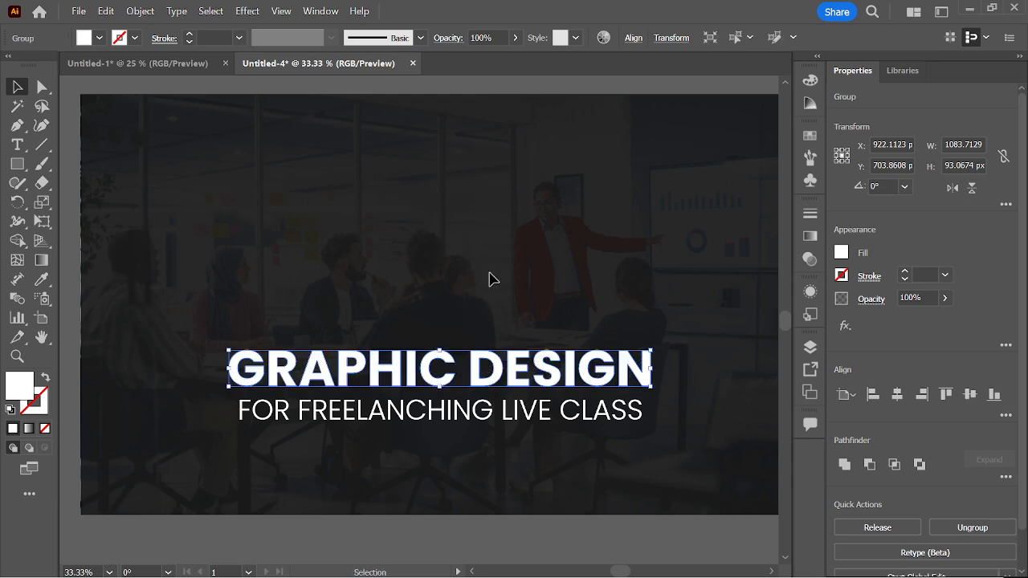
left_click_drag(501, 363, 522, 357)
Step: Try moving the letter E of LIVE below the second line, and undo the move
left_click(480, 413)
left_click(529, 436)
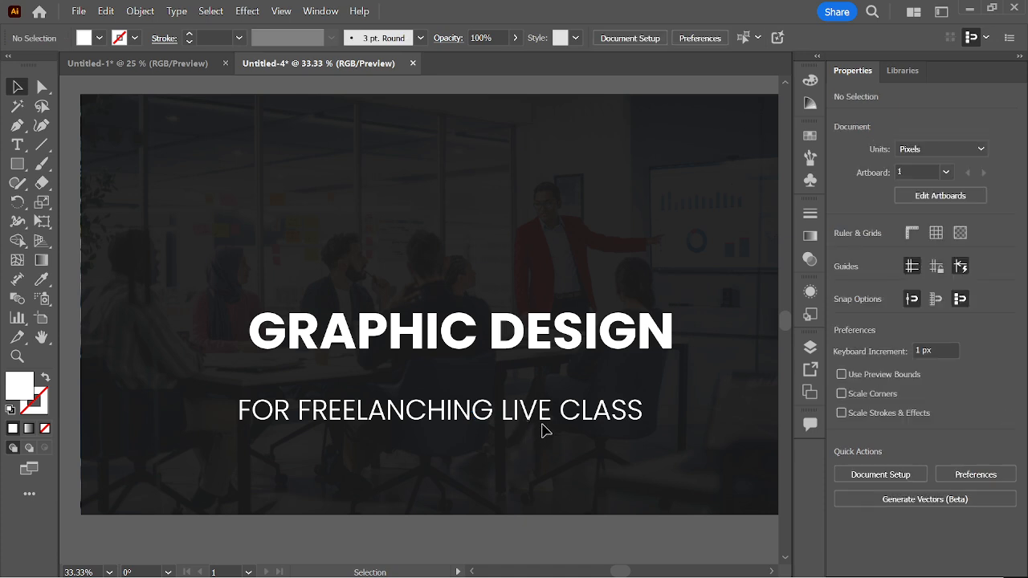
left_click_drag(546, 424, 554, 465)
key("ctrl+shift+a")
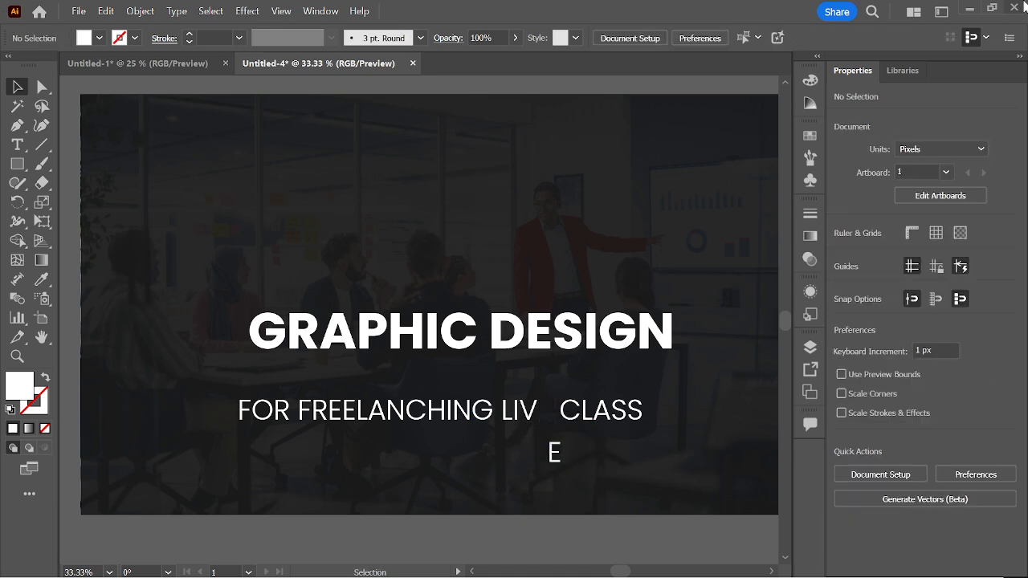
key("ctrl+z")
key("ctrl+z")
Step: Group all letters of the FOR FREELANCHING LIVE CLASS line
left_click_drag(189, 389, 293, 416)
left_click_drag(732, 468, 729, 470)
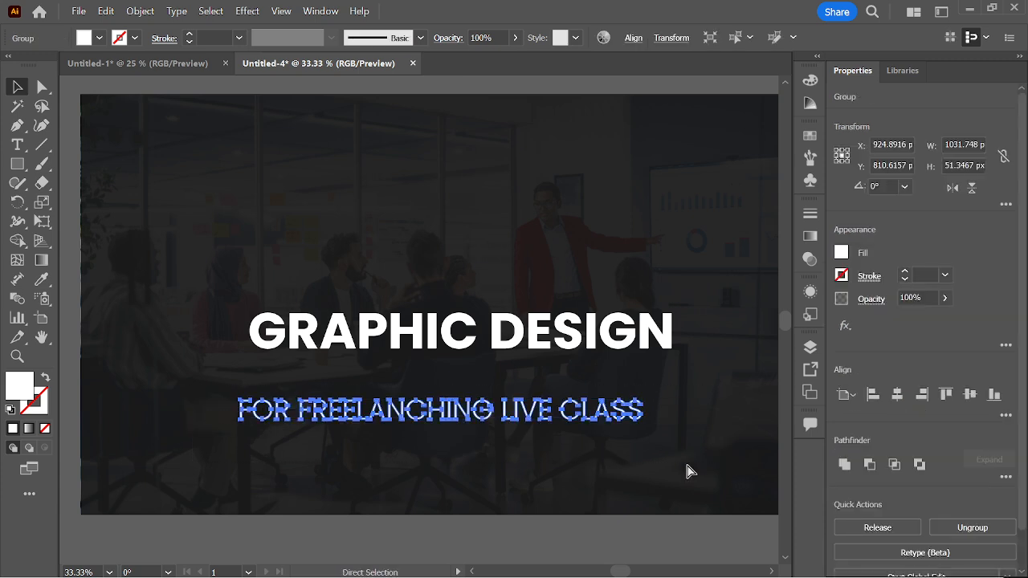
left_click(630, 465)
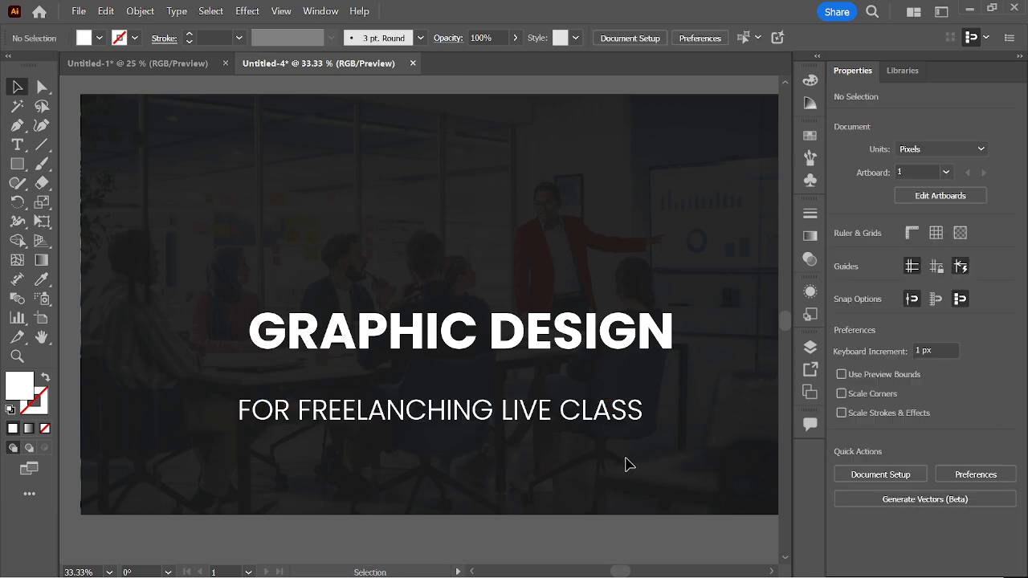
Step: Ungroup the second line and group only the letters of LIVE CLASS
right_click(586, 413)
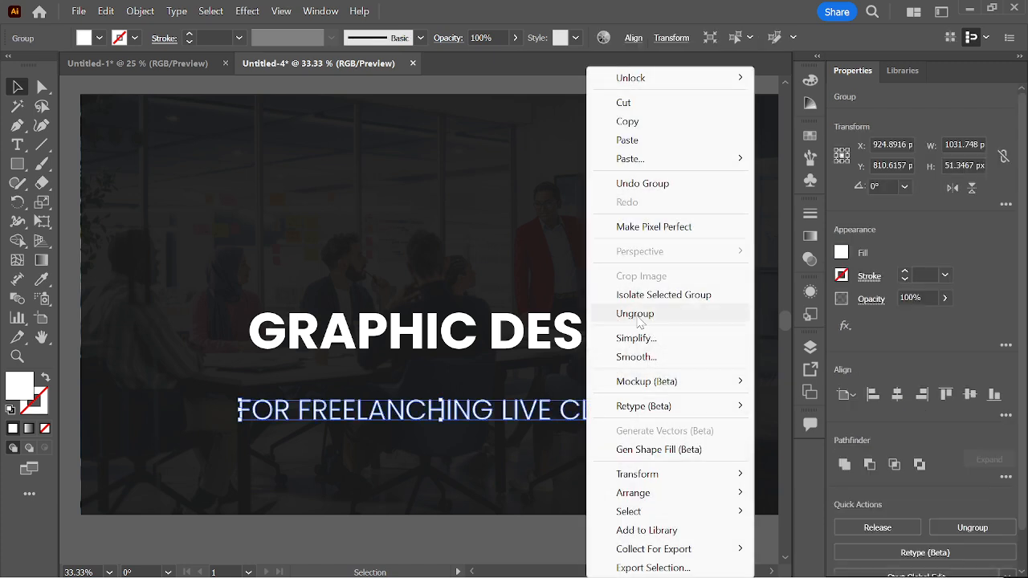
left_click(637, 314)
left_click(550, 377)
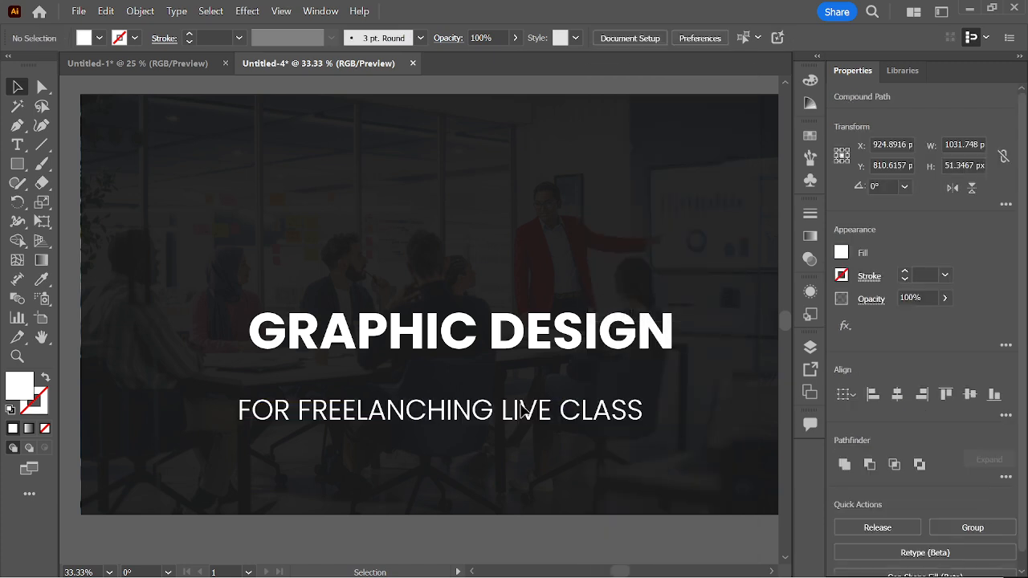
left_click_drag(649, 442, 679, 443)
left_click(676, 452)
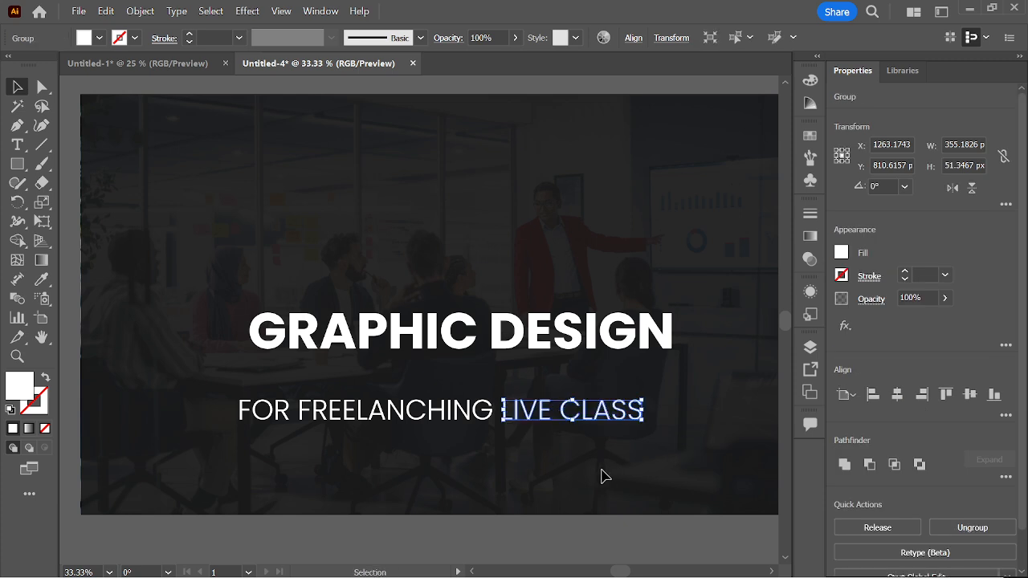
Step: Move LIVE CLASS down and to the right, and group the letters of FOR FREELANCHING
left_click_drag(564, 419, 665, 455)
left_click_drag(487, 422, 516, 458)
key("v")
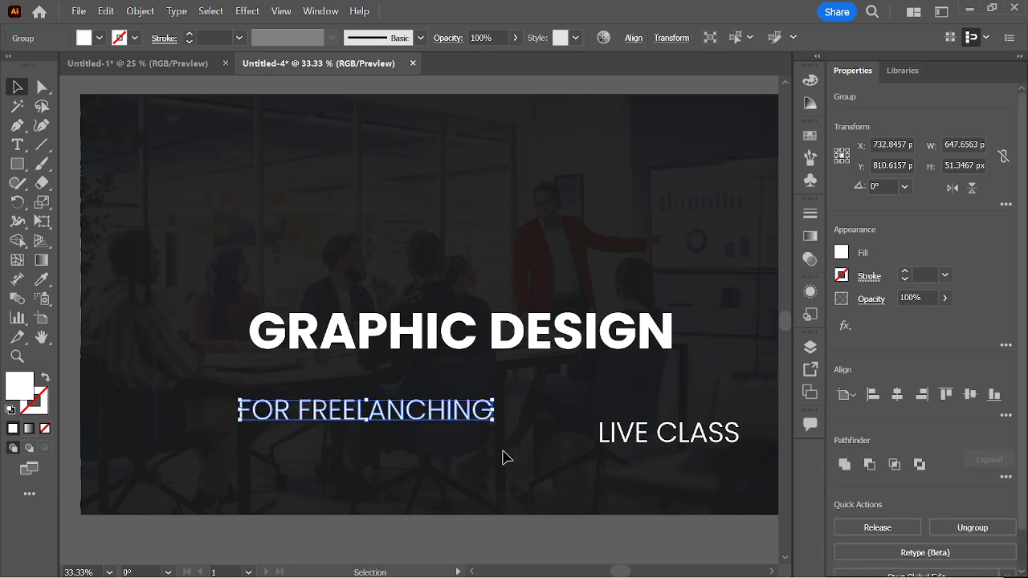
left_click(502, 458)
Step: Move LIVE CLASS back beside FOR FREELANCHING and align the two groups on their vertical centers
left_click_drag(624, 448, 536, 411)
left_click_drag(654, 464, 462, 433)
left_click_drag(358, 390, 358, 389)
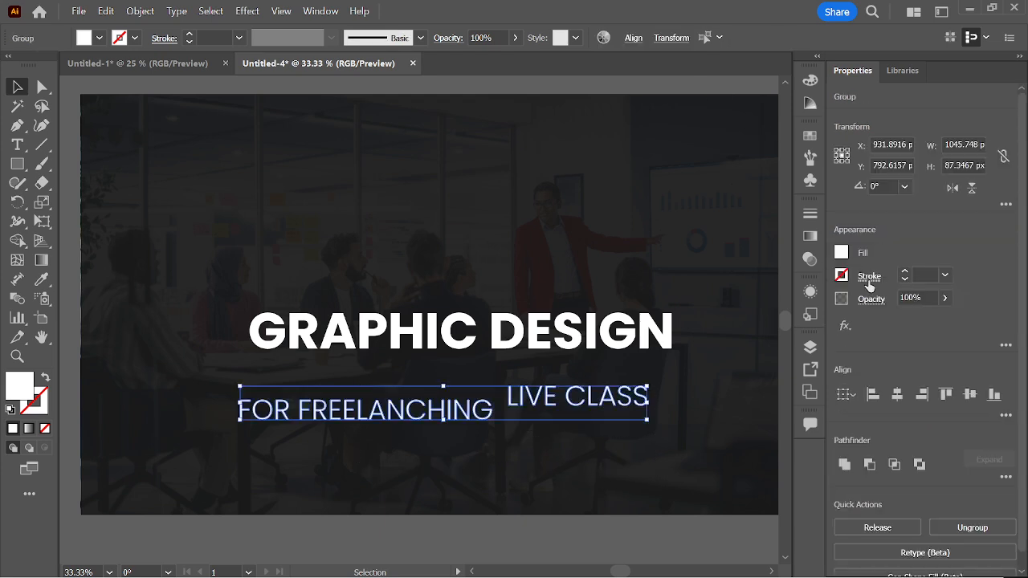
left_click(968, 394)
left_click(614, 457)
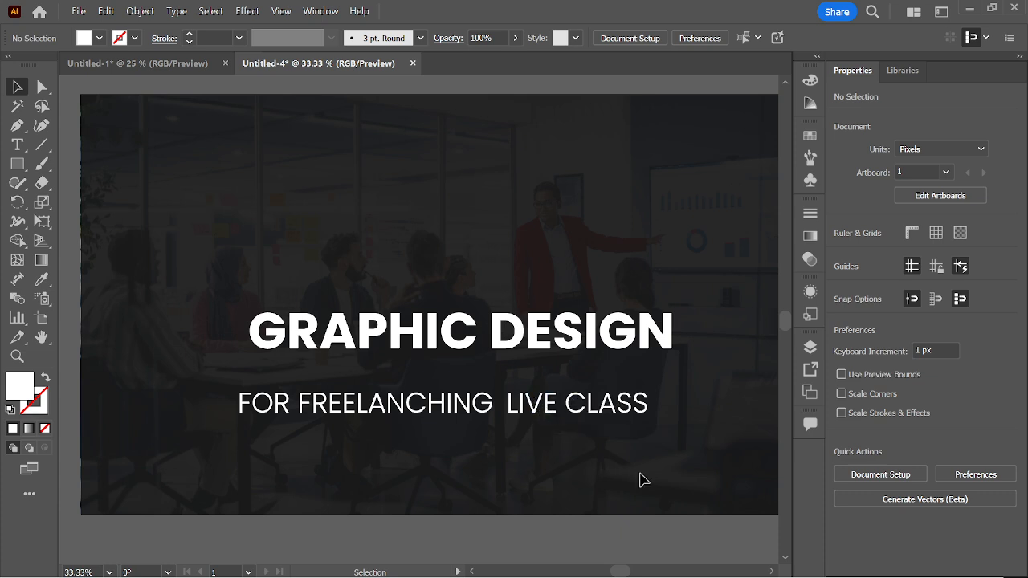
Step: Move LIVE CLASS close to FOR FREELANCHING and nudge it right to leave a normal word gap
left_click_drag(666, 480, 577, 404)
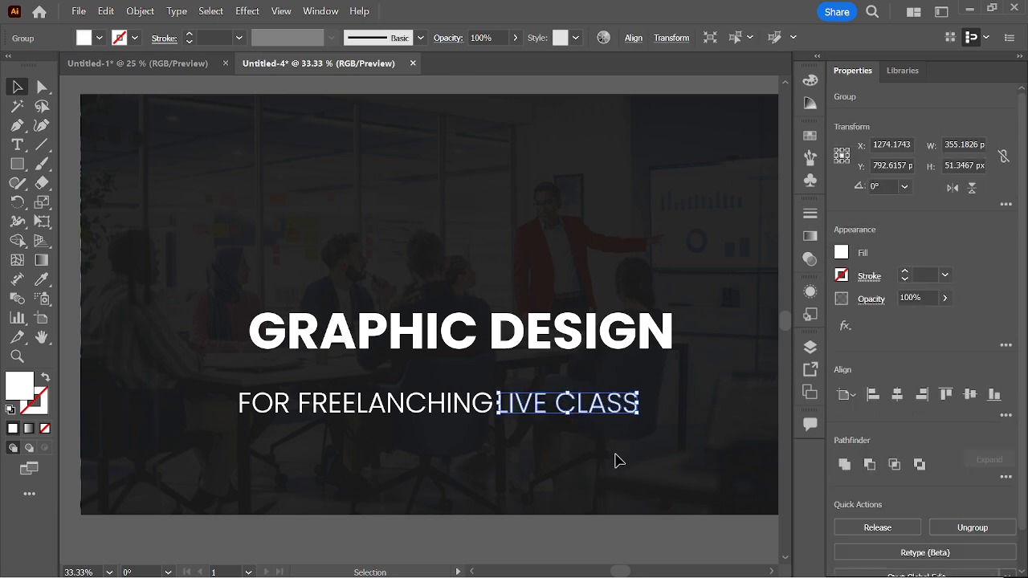
key("Right")
key("Right")
key("Right")
key("Right")
key("Right")
key("Right")
key("Right")
key("Right")
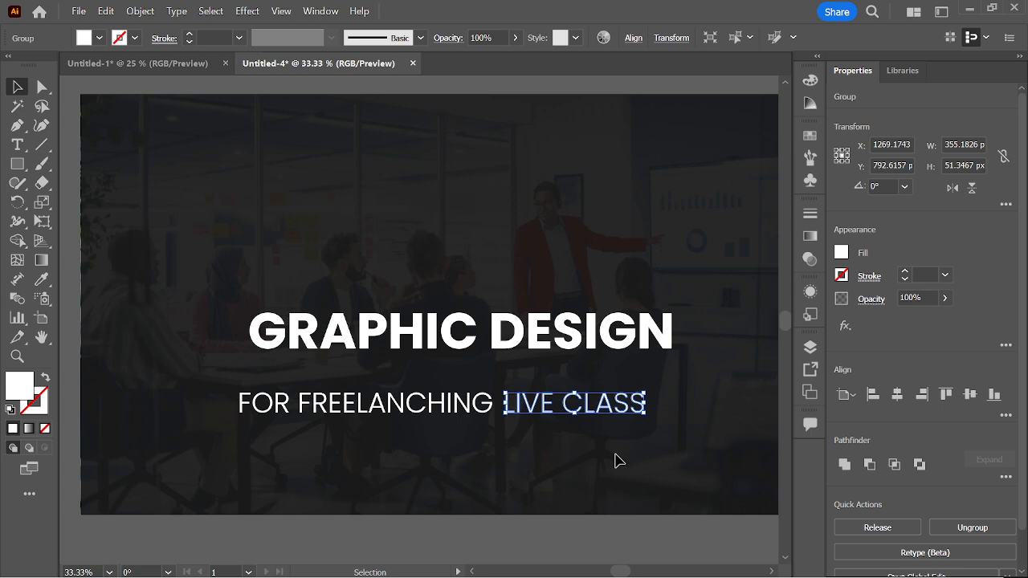
Step: Nudge the LIVE CLASS group slightly above the FOR FREELANCHING baseline
key("Up")
key("Up")
key("Up")
key("Up")
key("Up")
key("Up")
key("Up")
key("Up")
key("Up")
key("Up")
key("Up")
key("Up")
key("Up")
key("Up")
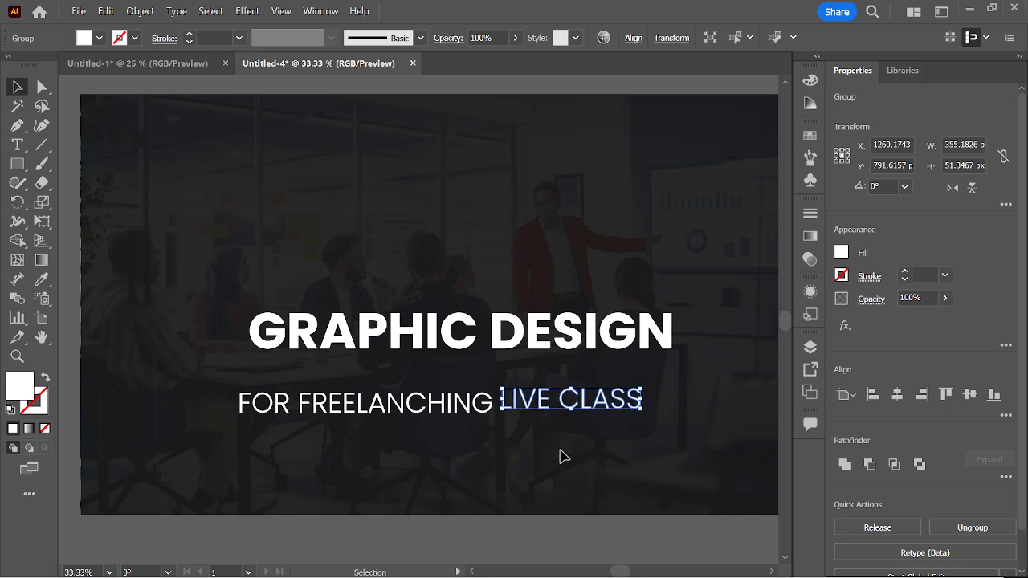
Step: Align LIVE CLASS vertically with FOR FREELANCHING again and adjust its horizontal gap
left_click(574, 451)
left_click(408, 387)
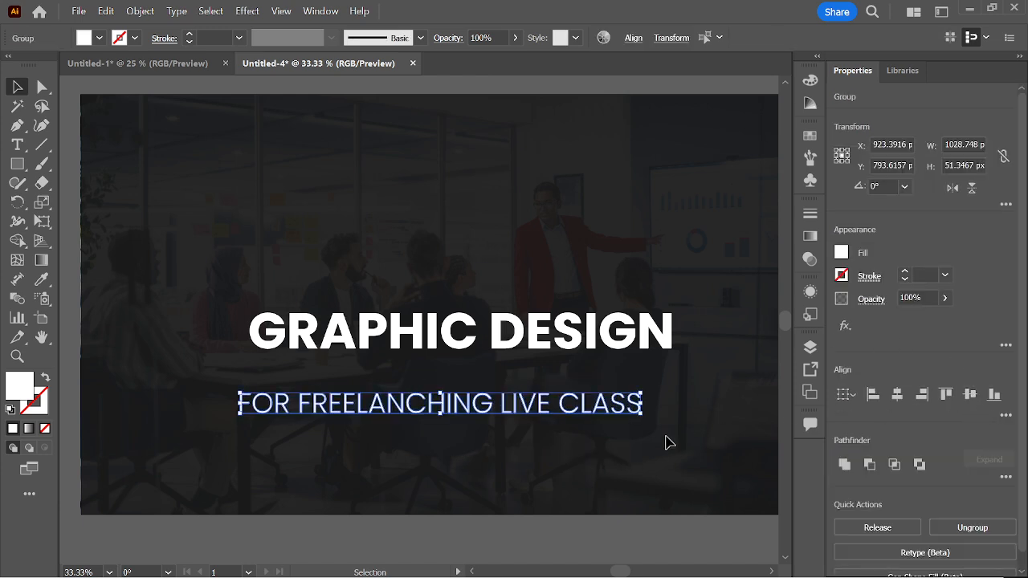
left_click(591, 436)
left_click(621, 413)
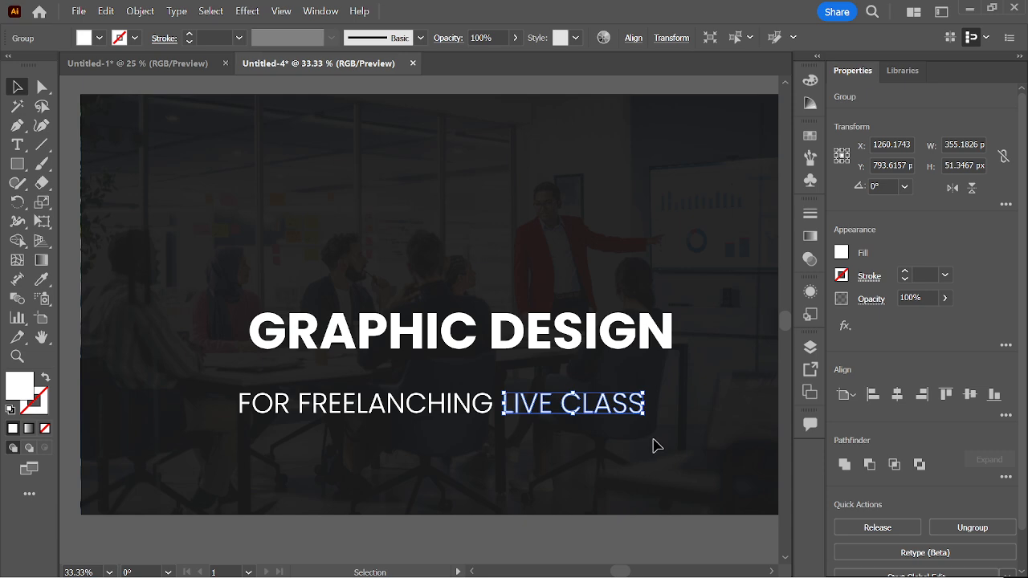
Step: Move the LIVE CLASS group slightly right of FOR FREELANCHING and fill it with red
left_click(596, 427)
left_click(588, 421)
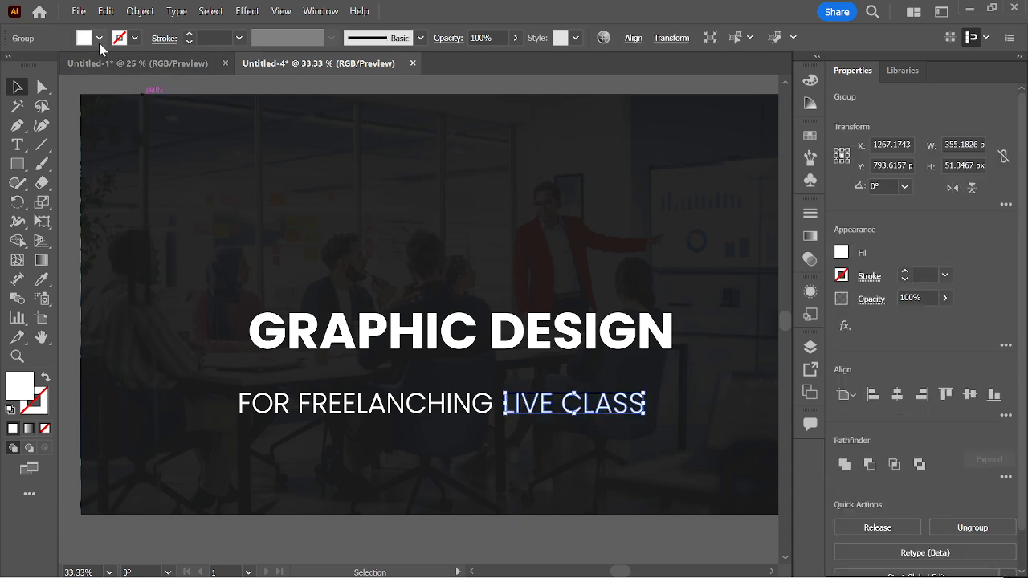
left_click(99, 38)
left_click(56, 98)
left_click(339, 178)
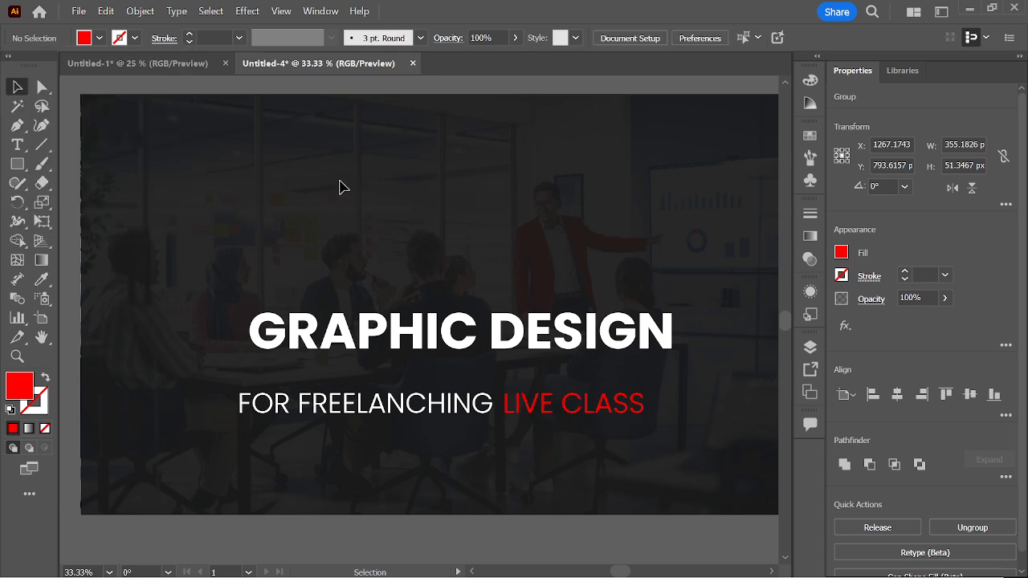
Step: Group FOR FREELANCHING with LIVE CLASS and align that line with GRAPHIC DESIGN on their horizontal centers
key("ctrl+minus")
left_click_drag(457, 221, 425, 289)
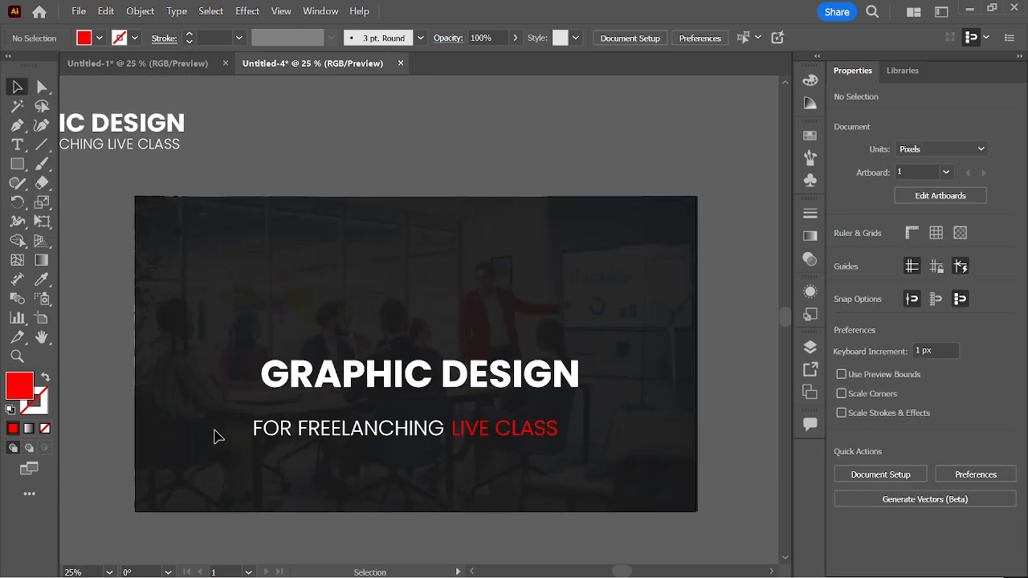
left_click_drag(608, 485, 610, 484)
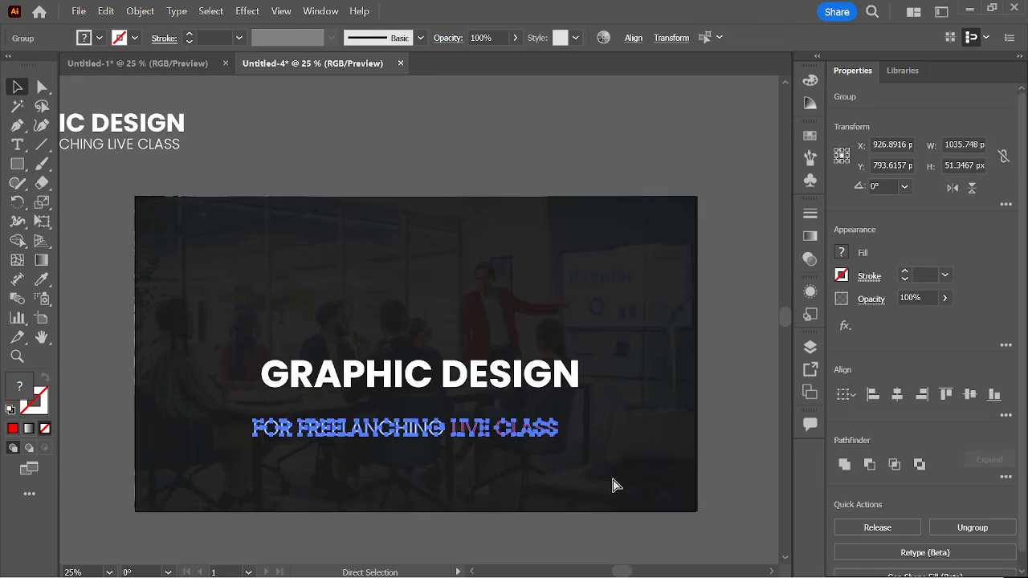
left_click_drag(536, 473, 395, 339)
left_click_drag(289, 291, 529, 514)
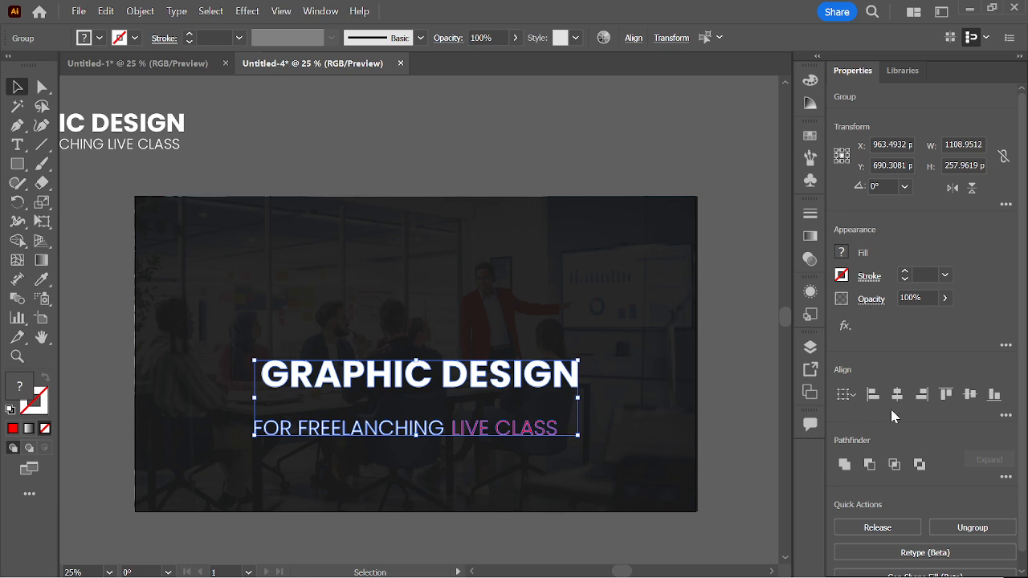
left_click(897, 395)
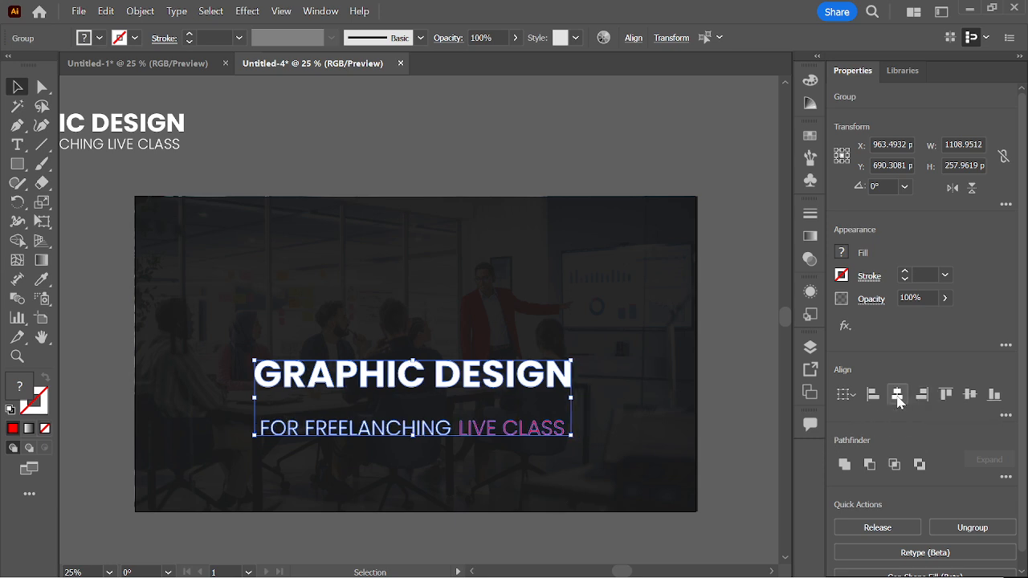
Step: Scale the subtitle line down to about 833 px wide and move both title lines lower on the banner
left_click(584, 429)
mouse_move(544, 436)
left_mouse_down()
mouse_move(523, 438)
mouse_move(515, 412)
mouse_move(557, 417)
mouse_move(535, 417)
left_mouse_up()
left_click(525, 469)
left_click(542, 423)
left_click(544, 461)
left_click_drag(414, 360, 474, 413)
left_click(482, 437)
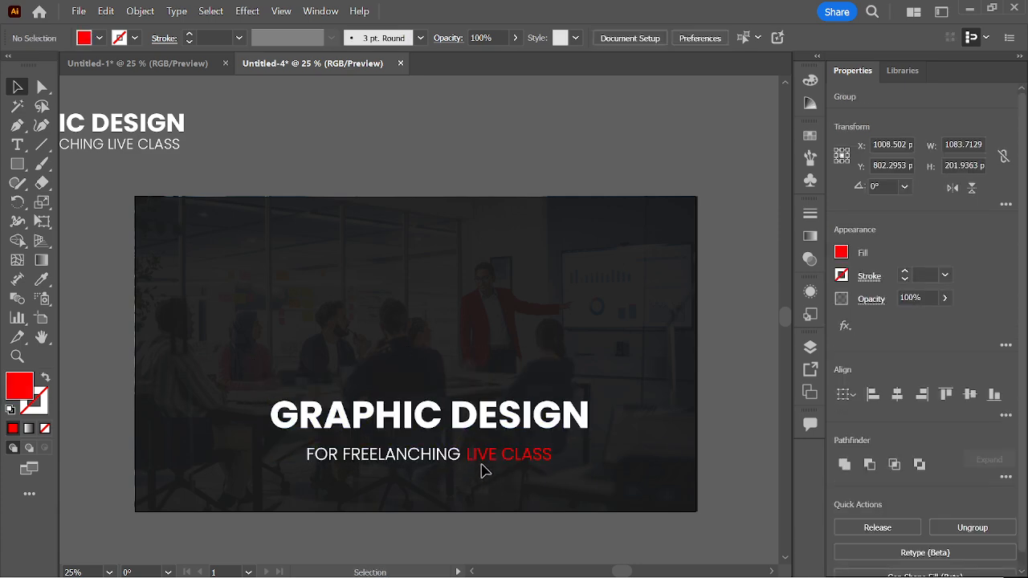
Step: Nudge the FOR FREELANCHING LIVE CLASS line up closer to GRAPHIC DESIGN
left_click(483, 458)
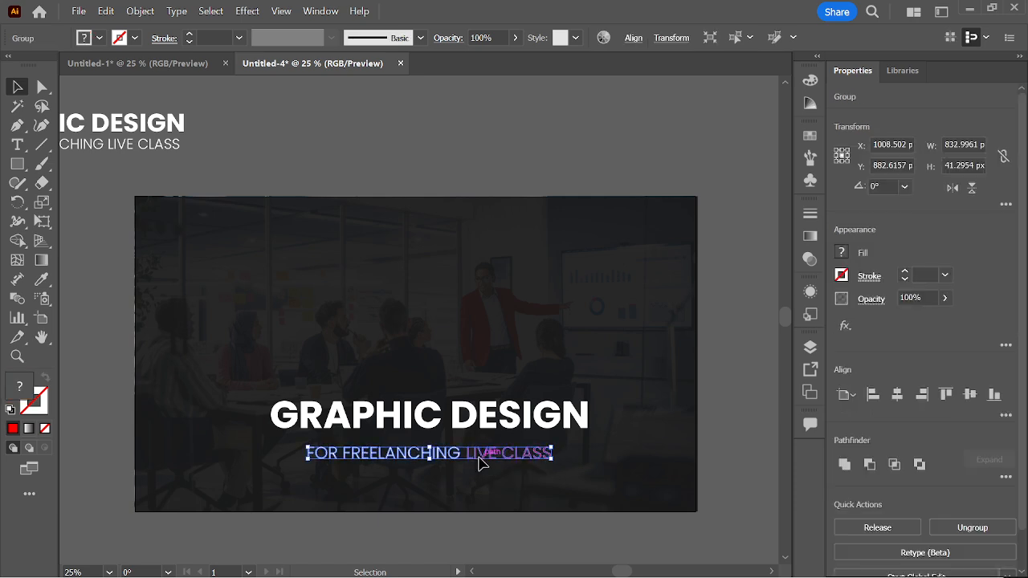
key("Up")
key("Up")
key("Up")
key("Up")
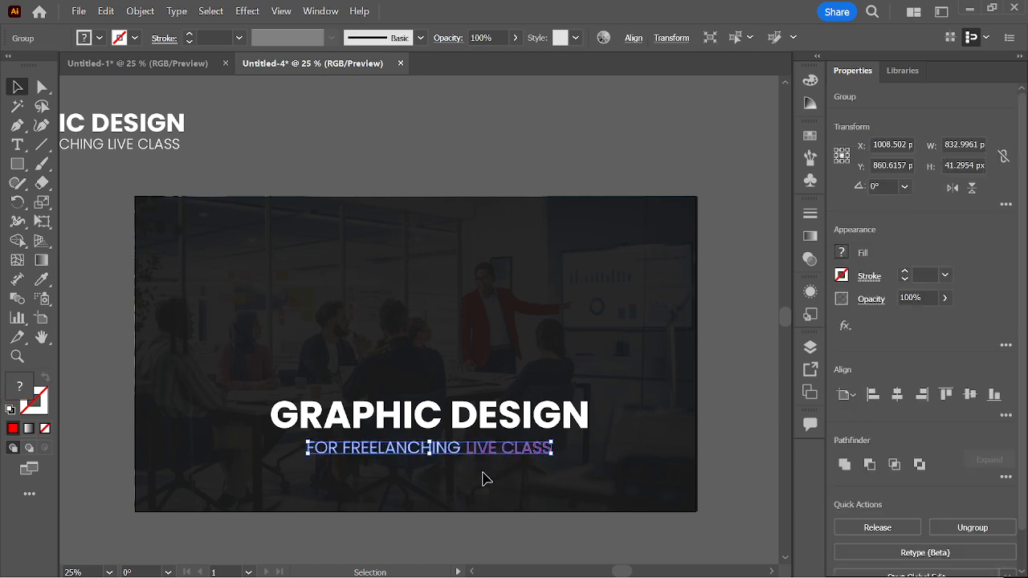
left_click(500, 482)
left_click(391, 395)
left_click(488, 457)
left_click(488, 458)
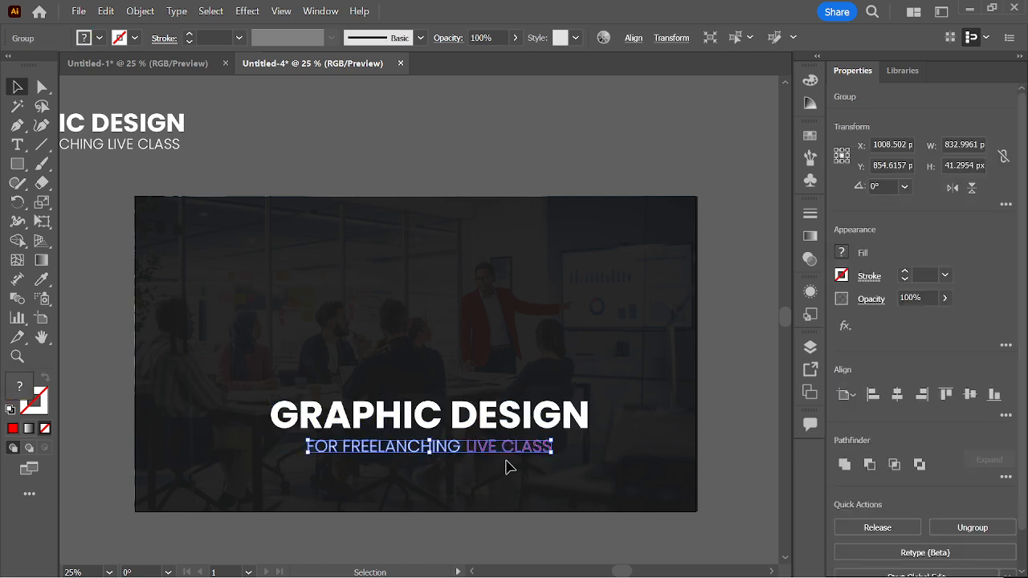
Step: Group both title lines and move the group slightly up on the banner
left_click(509, 482)
left_click(482, 420)
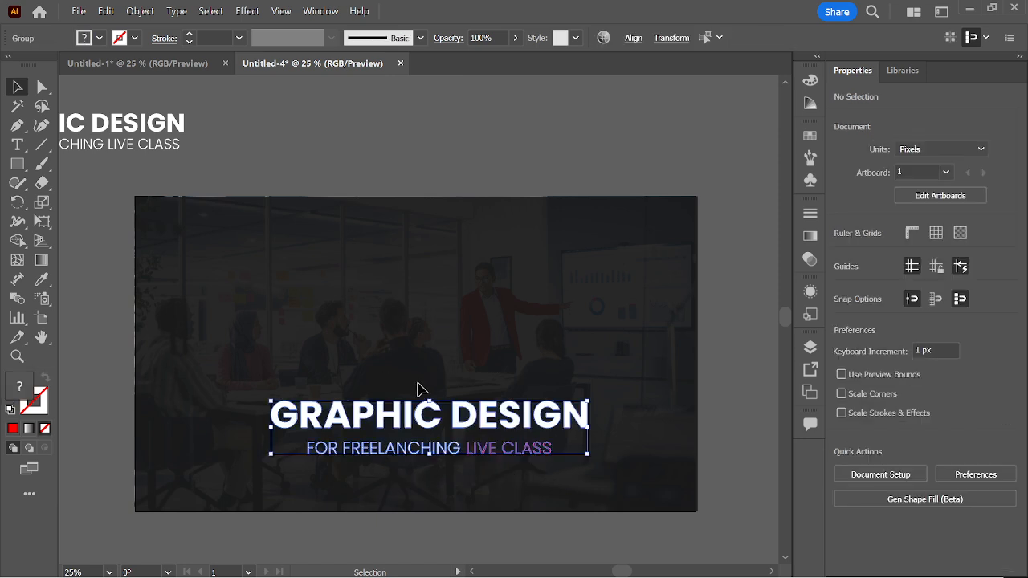
left_click_drag(475, 480, 475, 452)
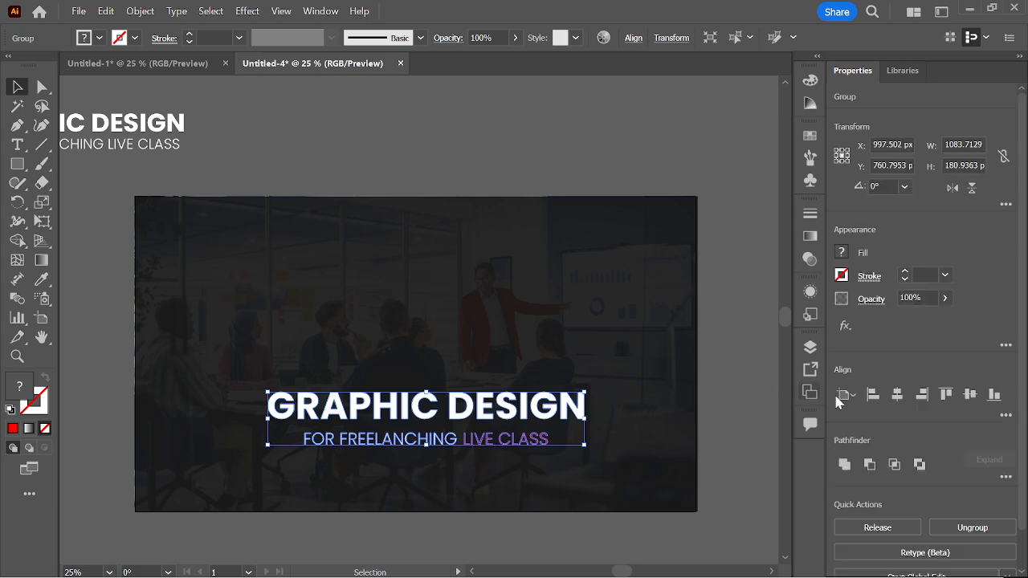
left_click(557, 440)
left_click(530, 423)
Step: Center the title group horizontally on the artboard
left_click(847, 395)
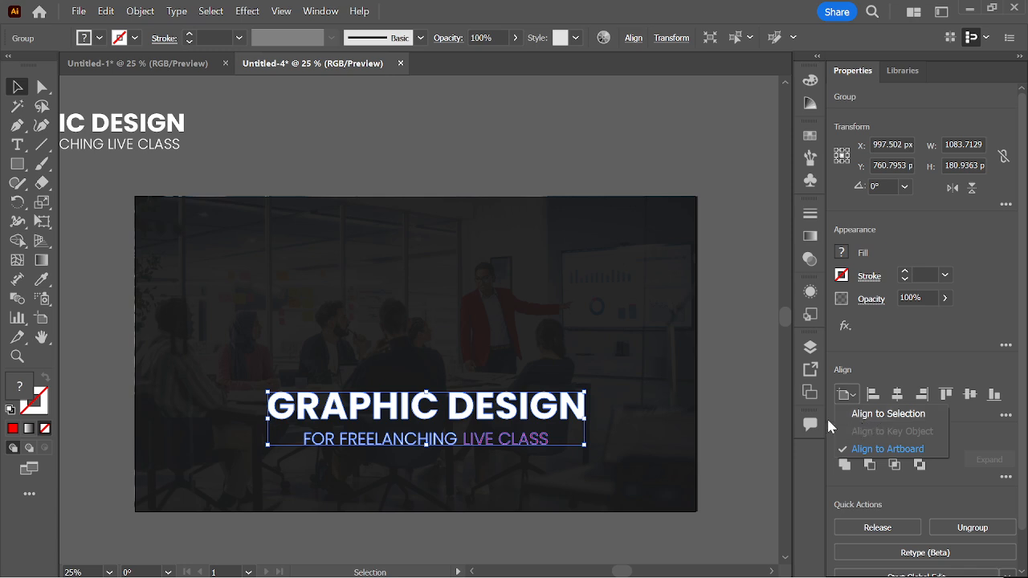
left_click(709, 399)
left_click(608, 435)
left_click(524, 415)
left_click(630, 40)
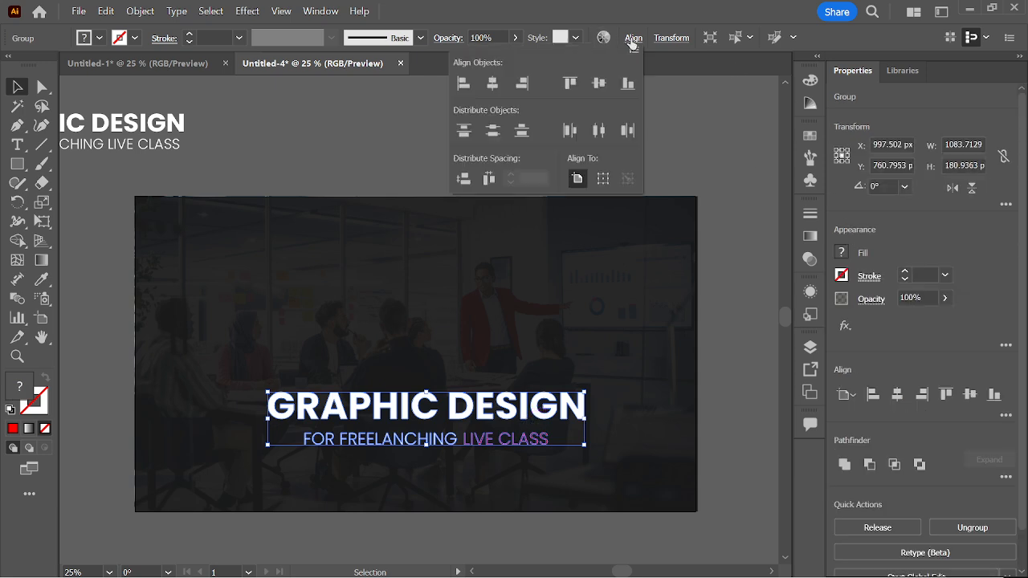
left_click(493, 84)
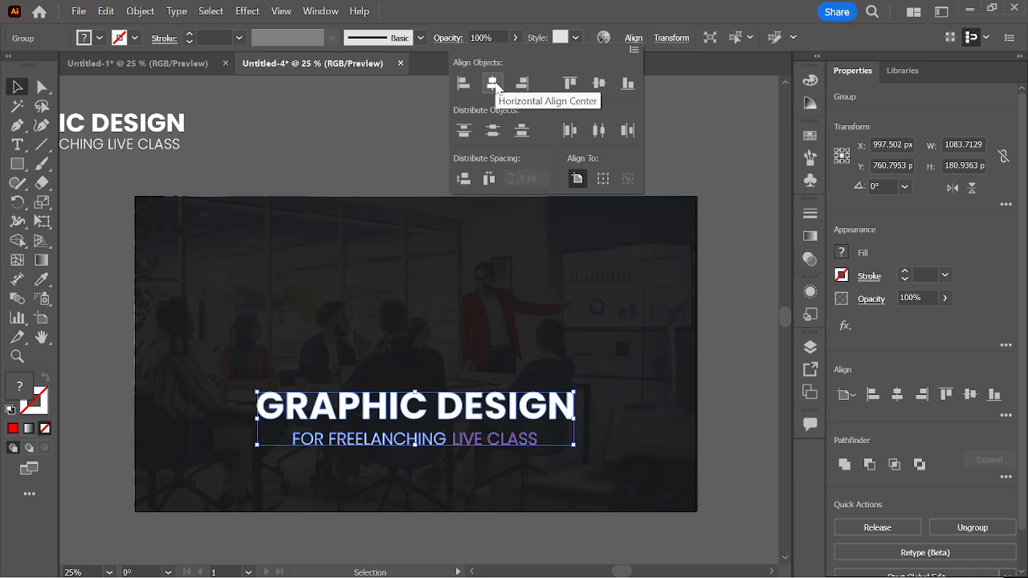
left_click(390, 269)
left_click(390, 258)
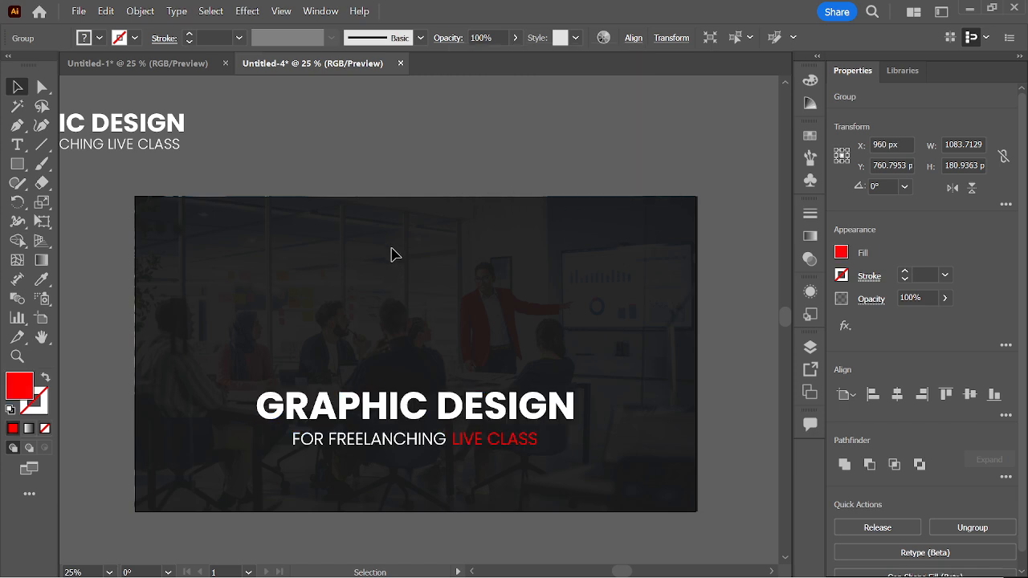
Step: Draw a red circle about 366 px in diameter above the GRAPHIC DESIGN title
scroll(402, 259, "left", 1)
scroll(418, 273, "down", 1)
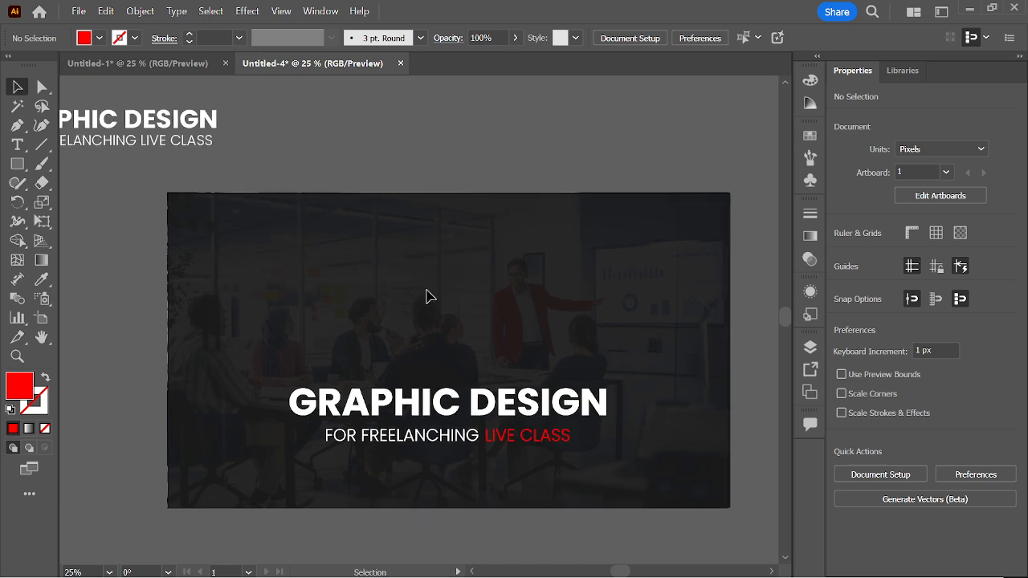
left_click(23, 167)
left_click(82, 205)
left_click_drag(436, 309, 491, 364)
key("v")
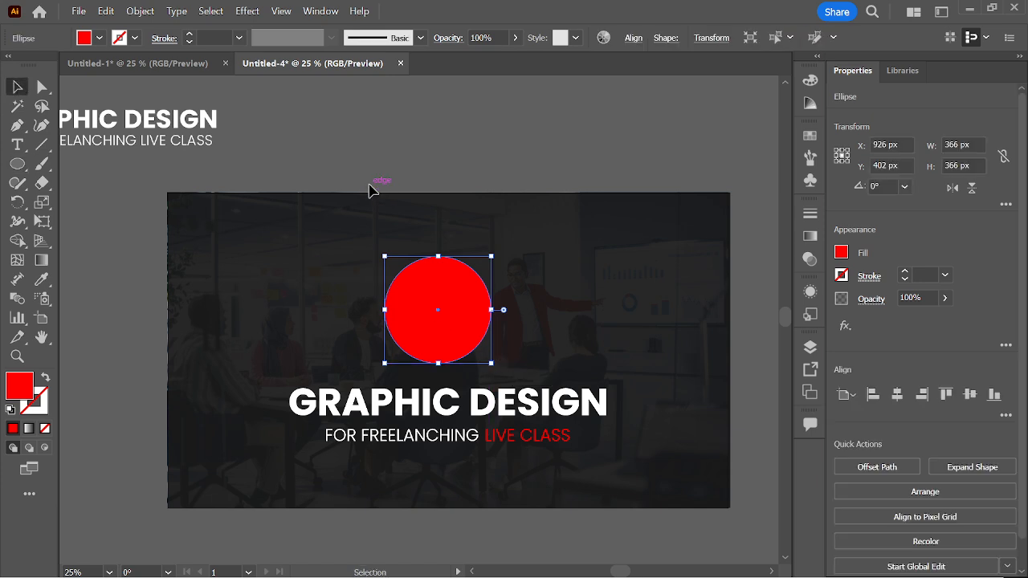
Step: Give the red circle a white 4 pt stroke
left_click(371, 190)
left_click(474, 324)
left_click(190, 41)
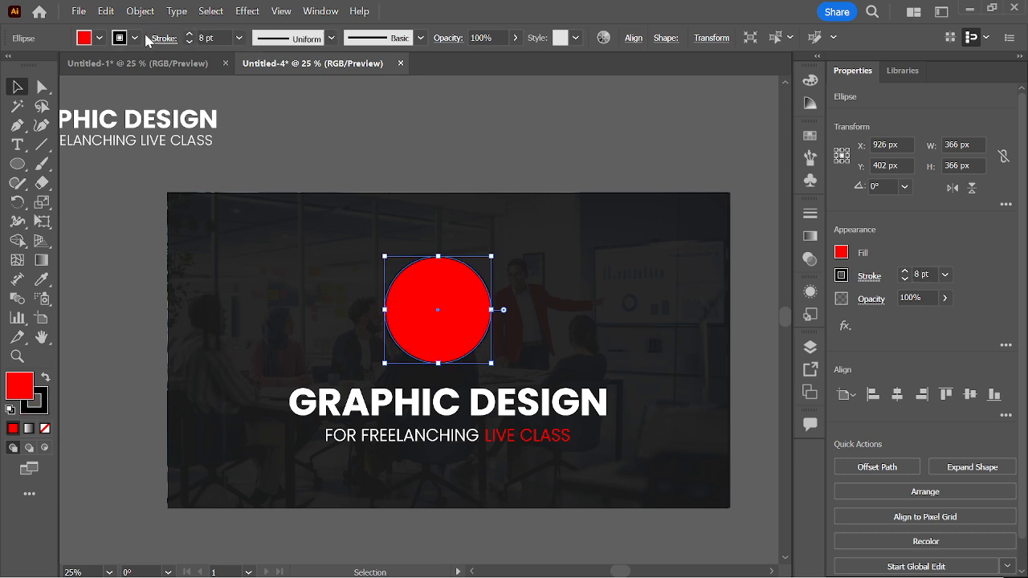
left_click(135, 37)
left_click(34, 97)
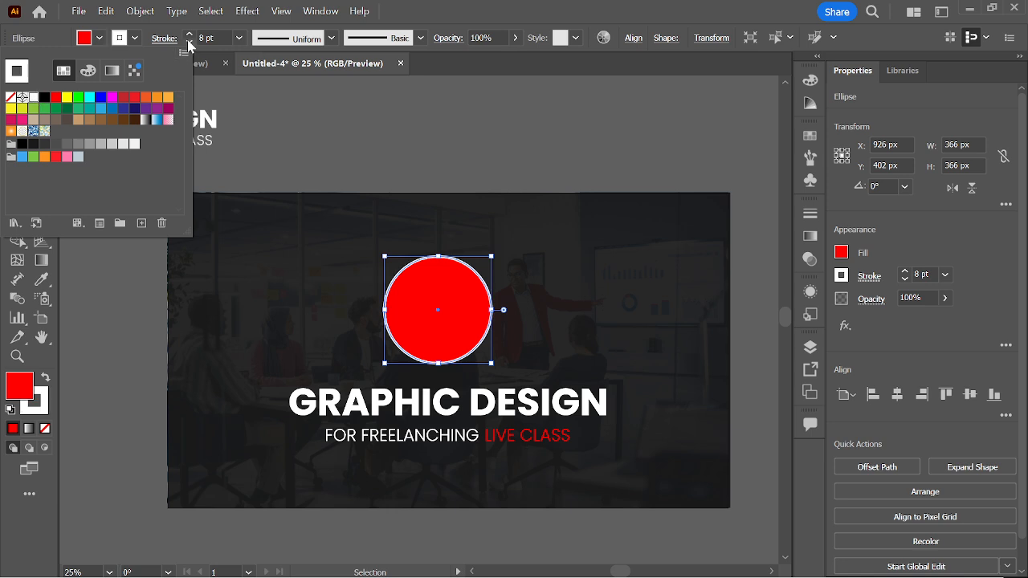
left_click(401, 217)
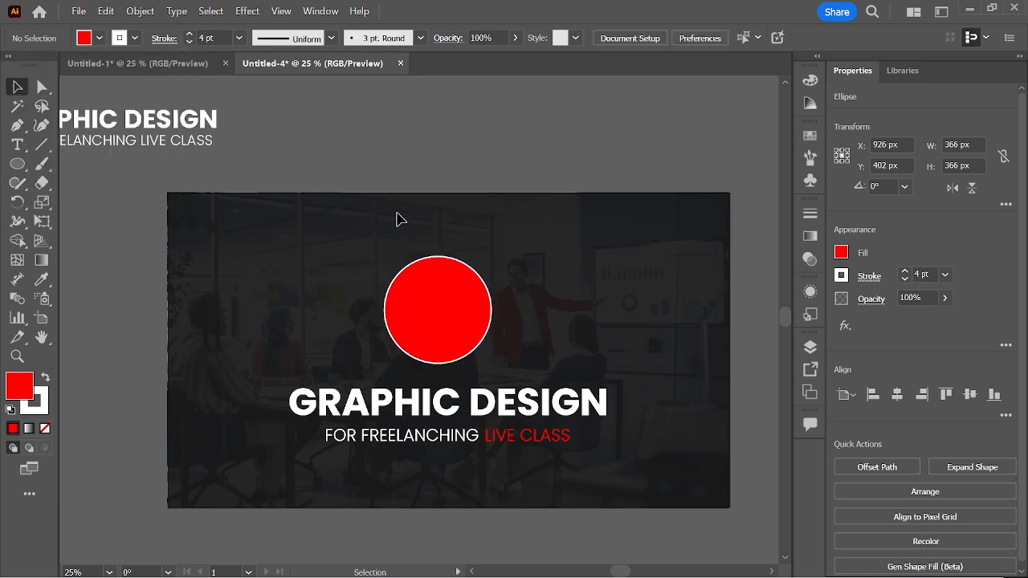
Step: Center the outlined red circle horizontally on the artboard
scroll(405, 277, "down", 1)
scroll(467, 376, "up", 1)
left_click(436, 280)
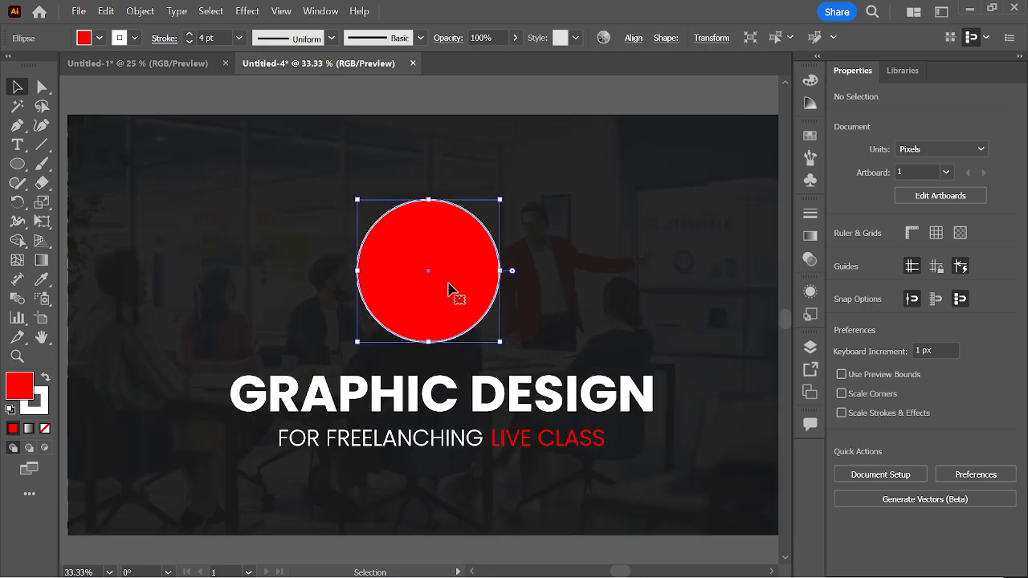
left_click(896, 395)
left_click(533, 222)
scroll(573, 235, "down", 2)
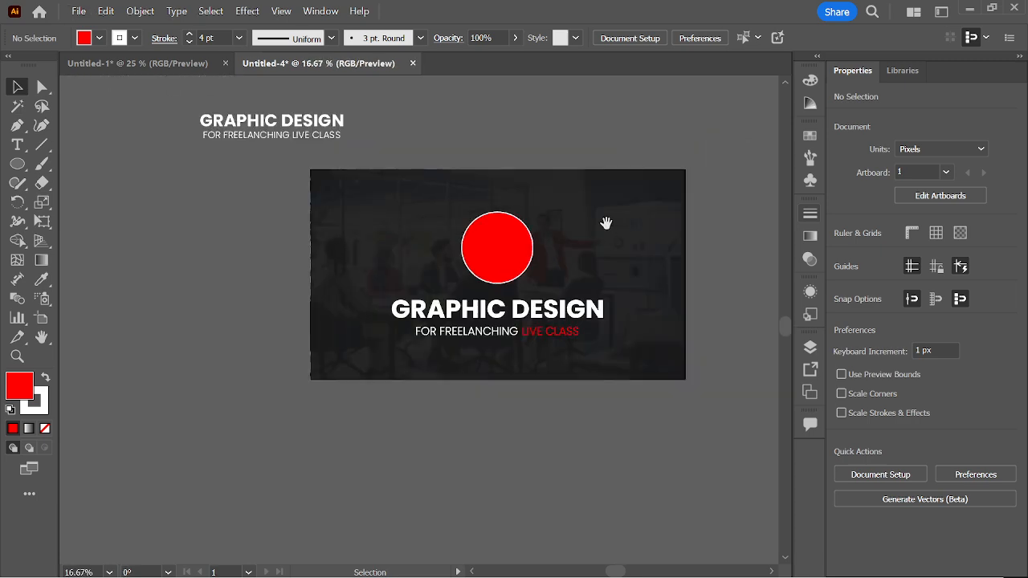
scroll(585, 257, "up", 1)
scroll(451, 271, "up", 1)
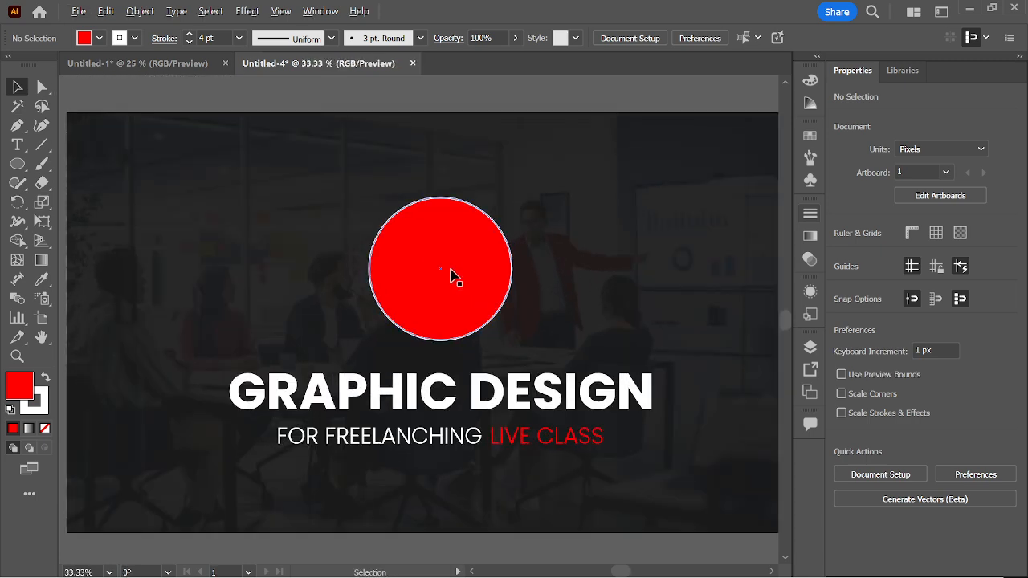
Step: Place a copy of the circle without a stroke at about X 521 px, Y 325 px, up and left of the original
left_click(465, 257)
left_click(530, 265)
scroll(472, 287, "down", 1)
left_click_drag(466, 291, 326, 258)
left_click(135, 37)
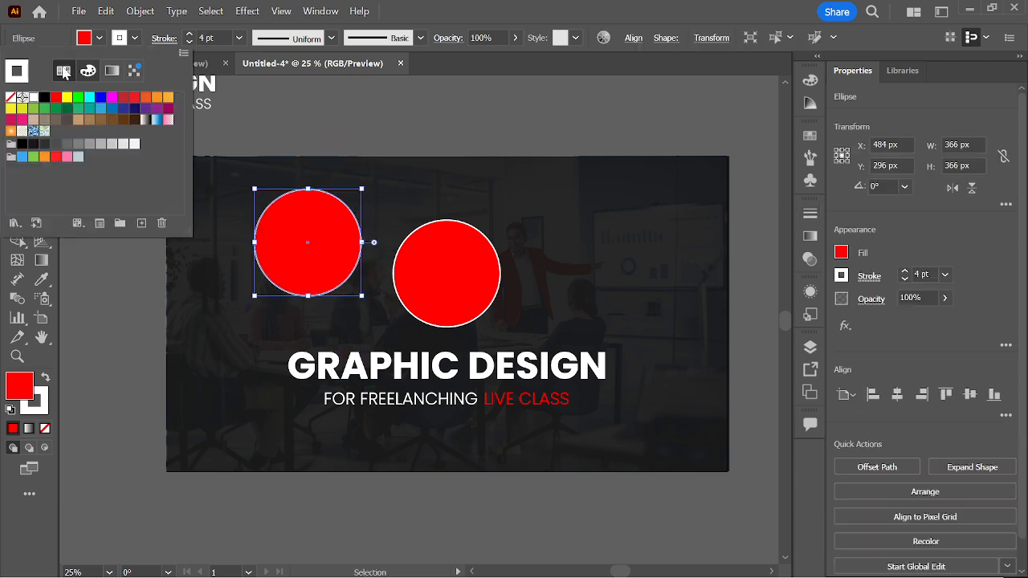
left_click(11, 99)
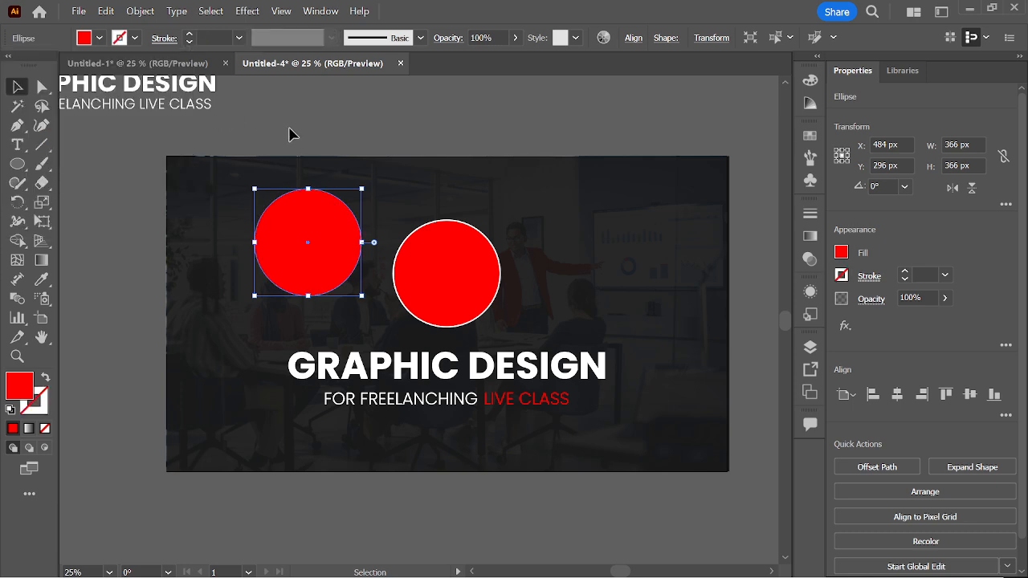
left_click(333, 154)
left_click_drag(335, 243, 345, 251)
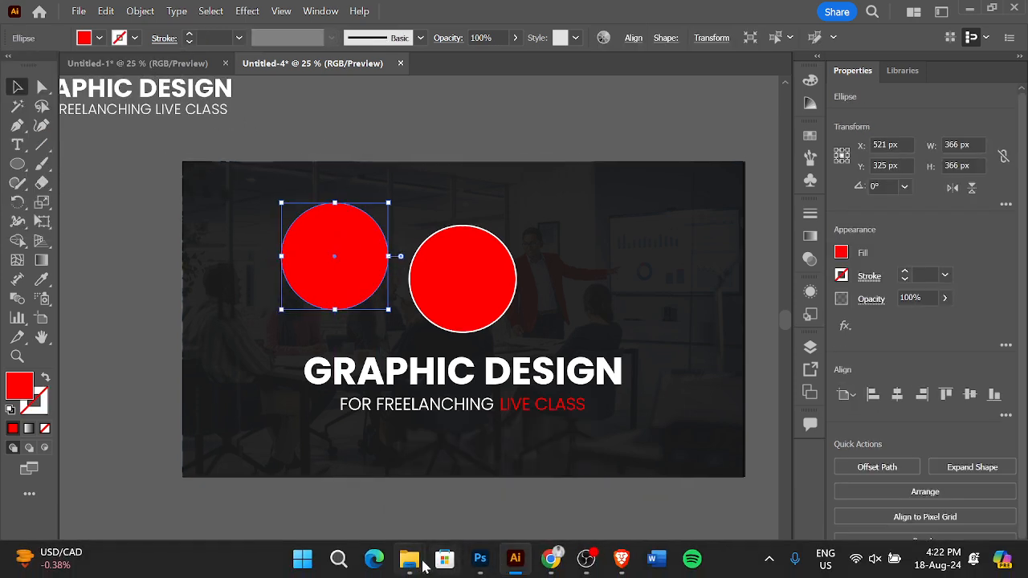
Step: Bring the white-shirt portrait photo from the Downloads folder in File Explorer into the Illustrator banner document
mouse_move(409, 559)
left_click(375, 493)
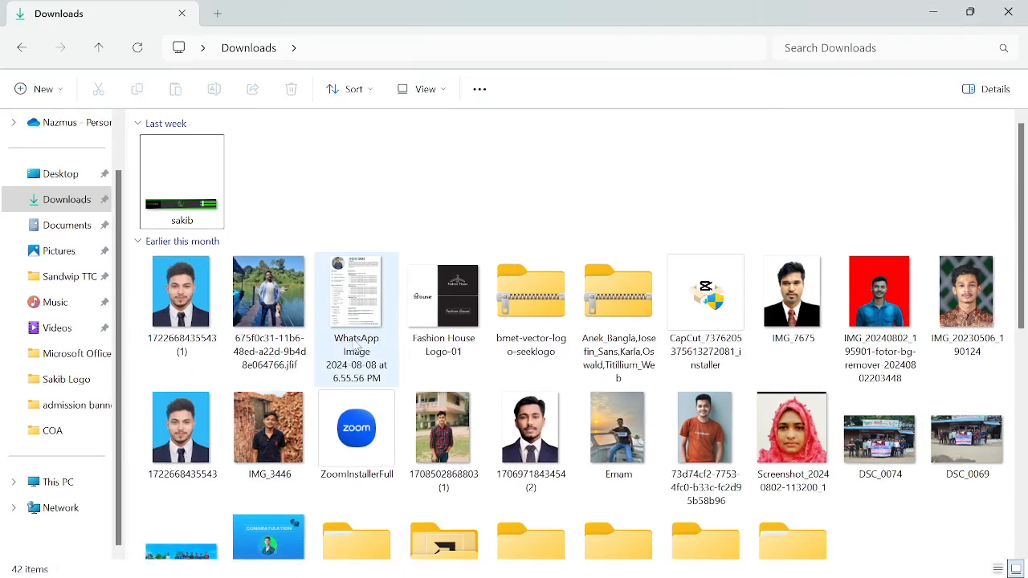
scroll(369, 345, "down", 5)
left_click_drag(199, 512, 587, 559)
left_click_drag(558, 574, 495, 358)
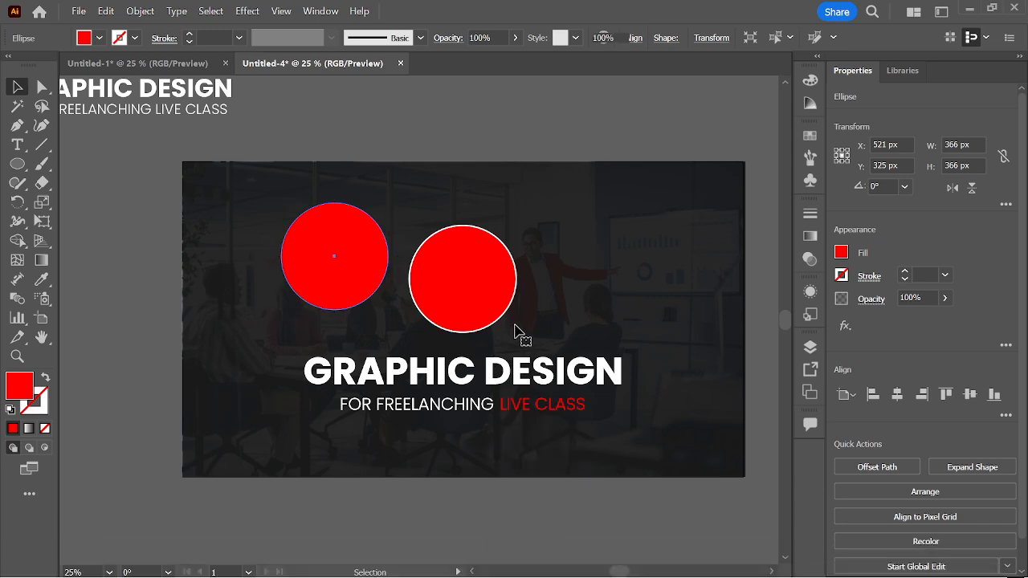
Step: Move the placed portrait photo up and left on the canvas and embed it in the document
key("ctrl+minus")
key("ctrl+minus")
key("ctrl+minus")
key("ctrl+minus")
key("ctrl+minus")
key("ctrl+minus")
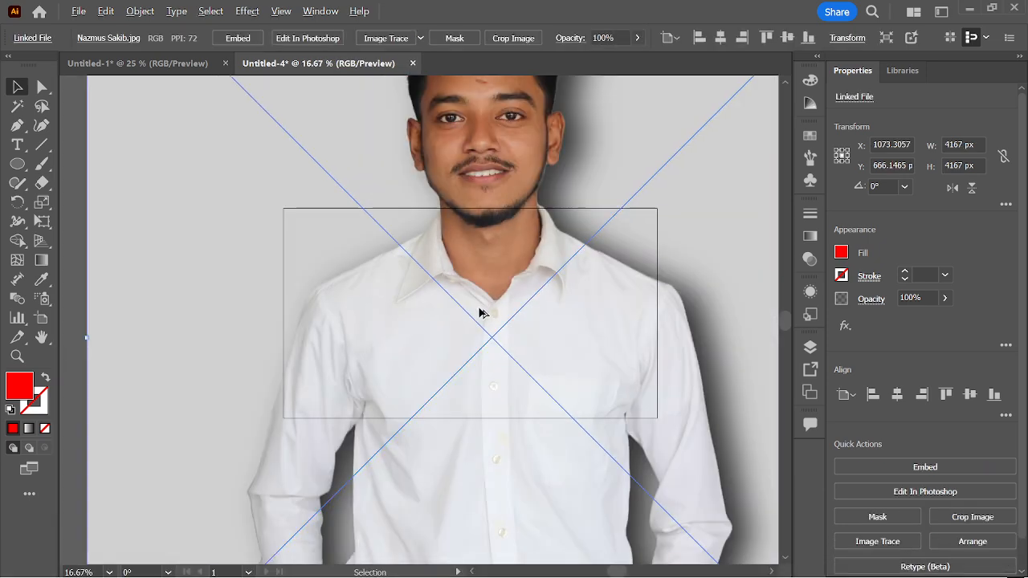
scroll(440, 295, "up", 1)
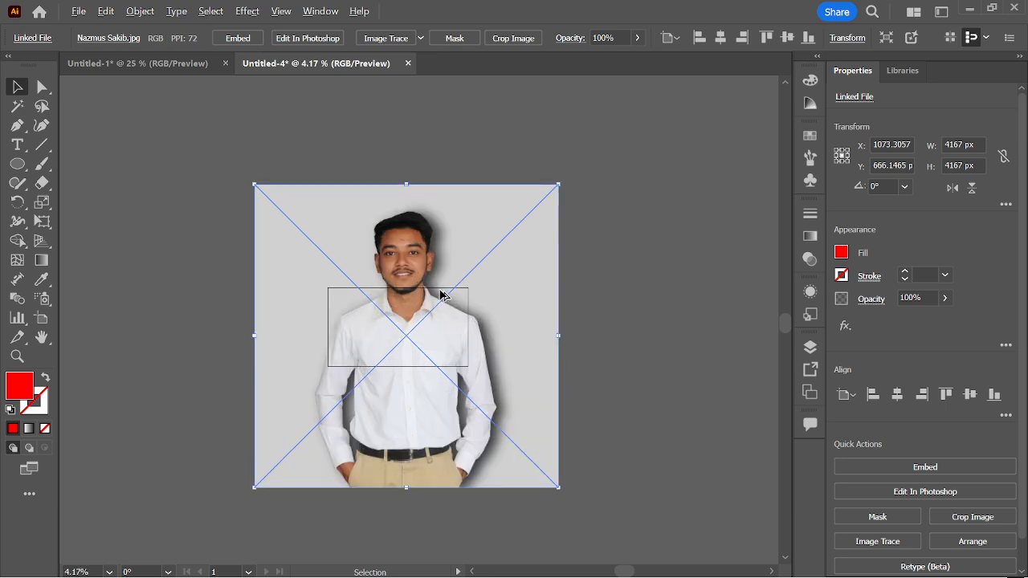
left_click_drag(486, 236, 408, 182)
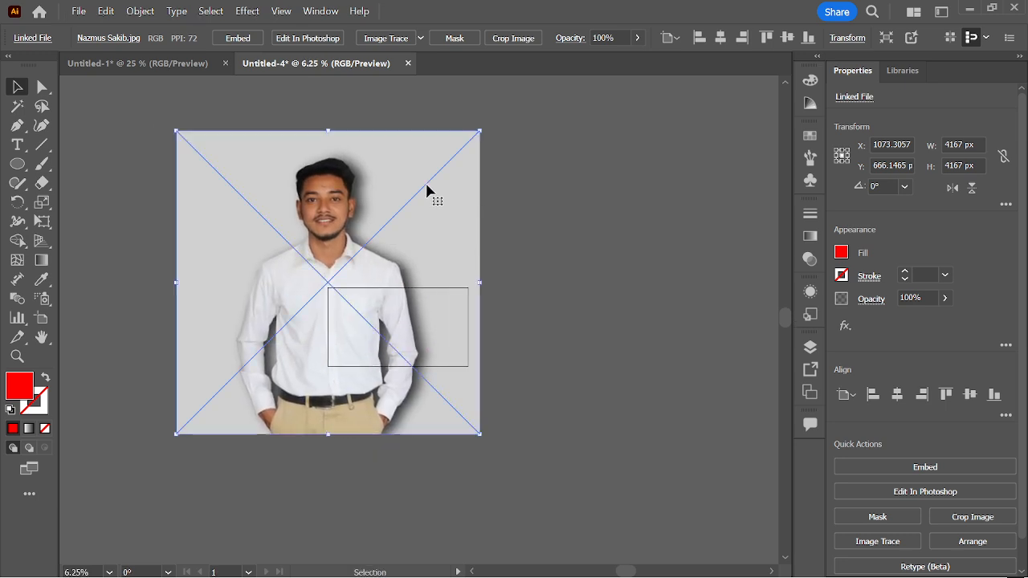
left_click(243, 41)
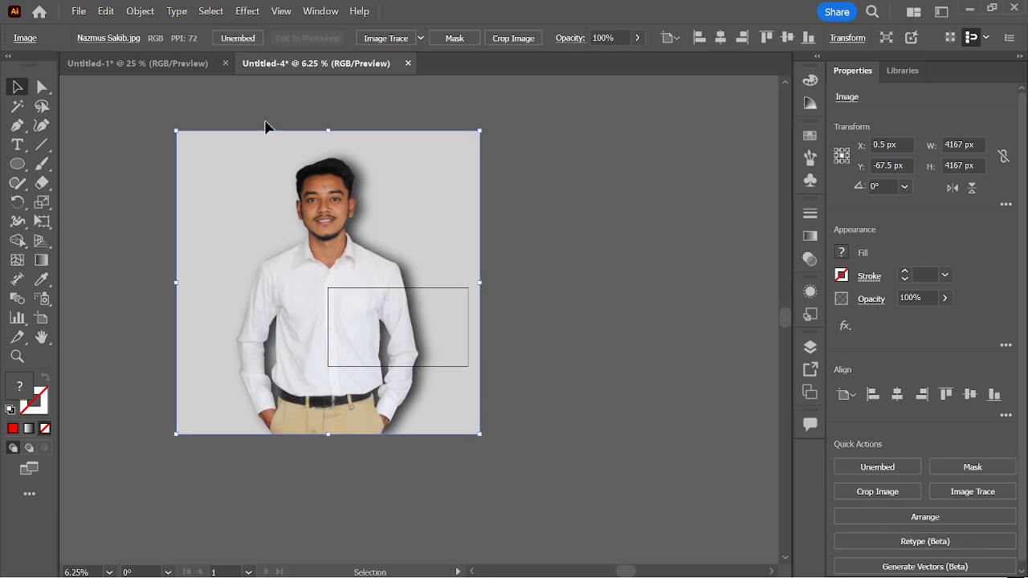
Step: Scale the embedded portrait down to about 517 px square and move it toward the strokeless circle
left_click_drag(479, 132, 378, 291)
scroll(377, 291, "up", 4)
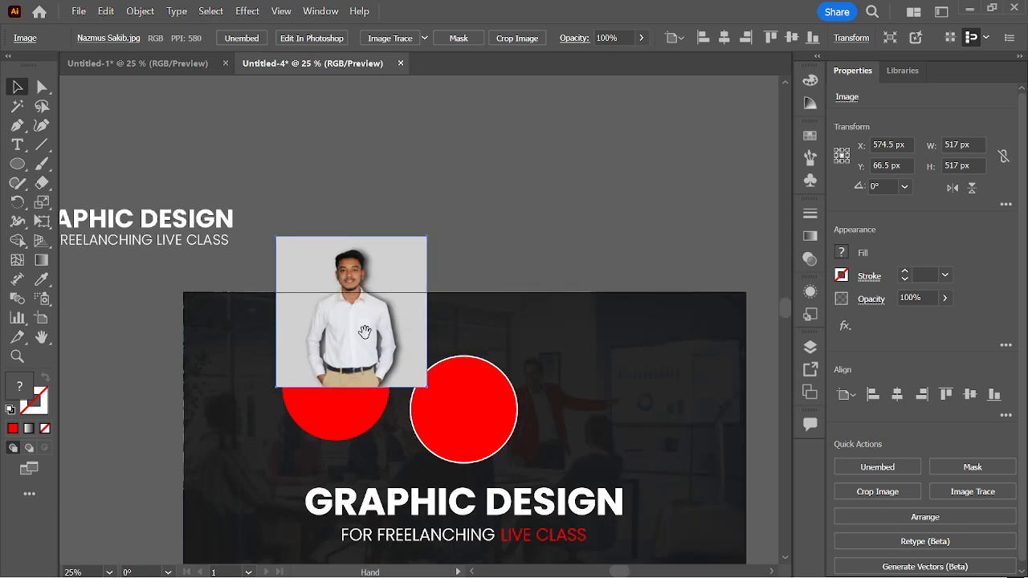
scroll(343, 259, "up", 1)
left_click_drag(343, 258, 379, 310)
Step: Scale the portrait photo down to 426 px square and place it at about X 308 px, Y 325 px, overlapping the strokeless circle
left_click_drag(413, 233, 401, 303)
left_click_drag(468, 193, 402, 282)
left_click_drag(343, 319, 355, 305)
left_click_drag(415, 381, 462, 434)
left_click_drag(426, 368, 412, 350)
key("ctrl+z")
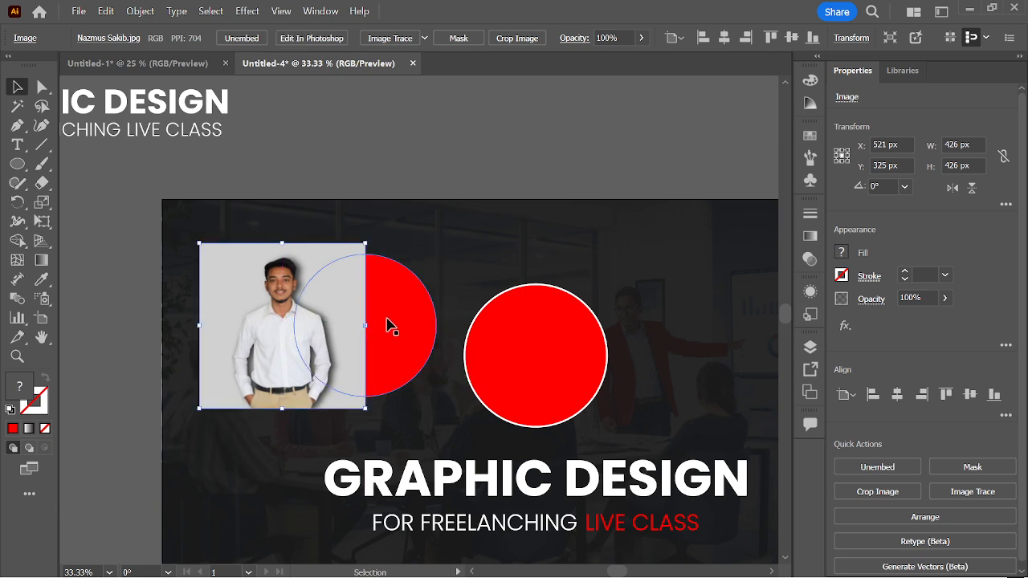
Step: Bring the strokeless red circle to the front and move it over the portrait's upper body, at about X 308 px, Y 295 px
left_click(402, 317)
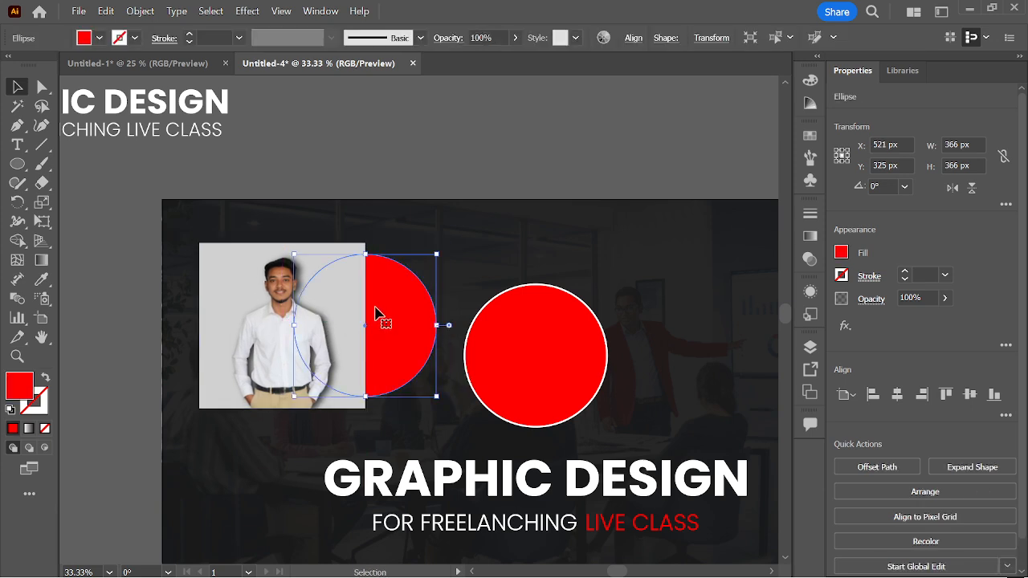
right_click(395, 319)
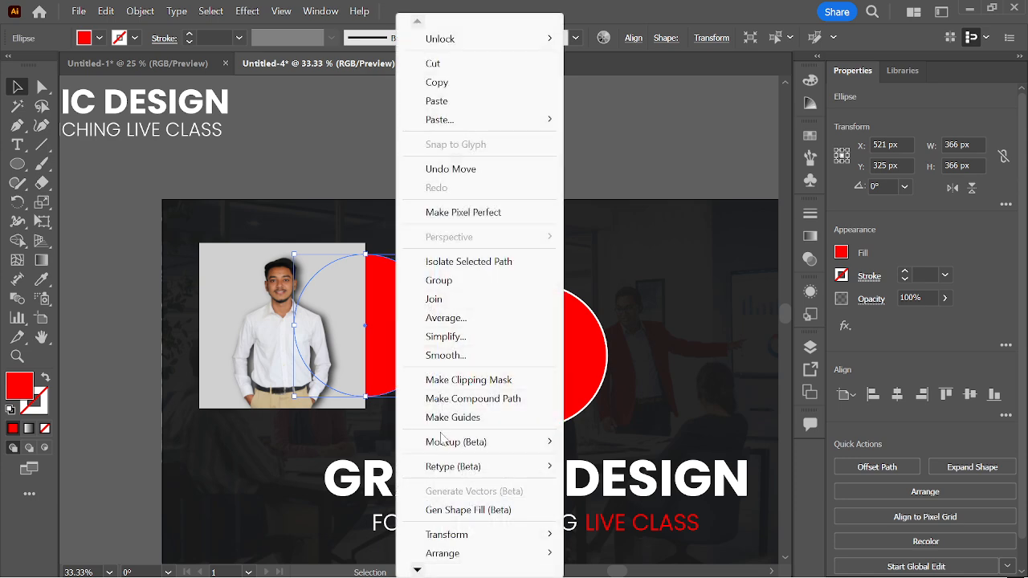
mouse_move(445, 556)
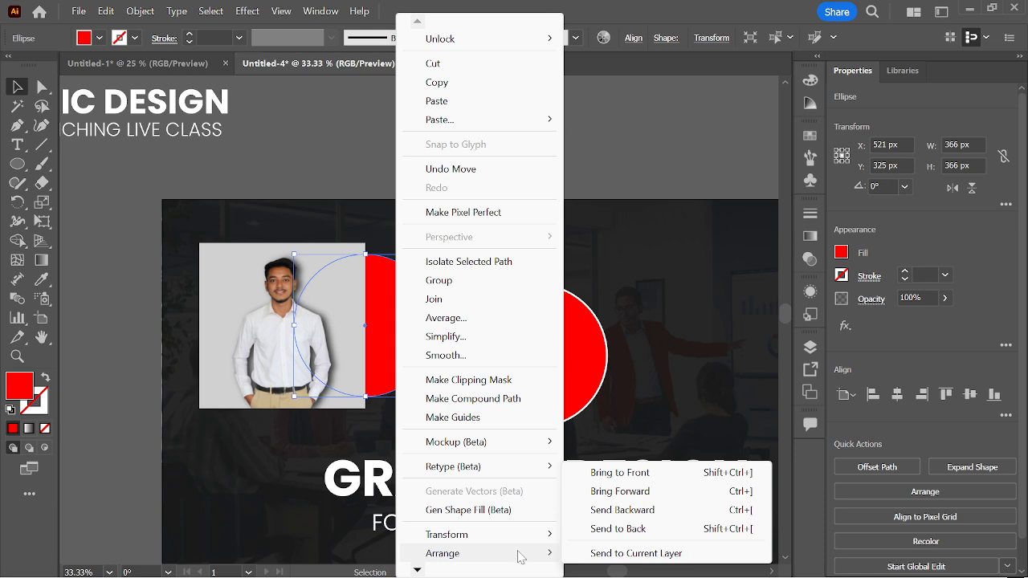
left_click(650, 474)
left_click_drag(387, 334, 300, 322)
left_click(339, 147)
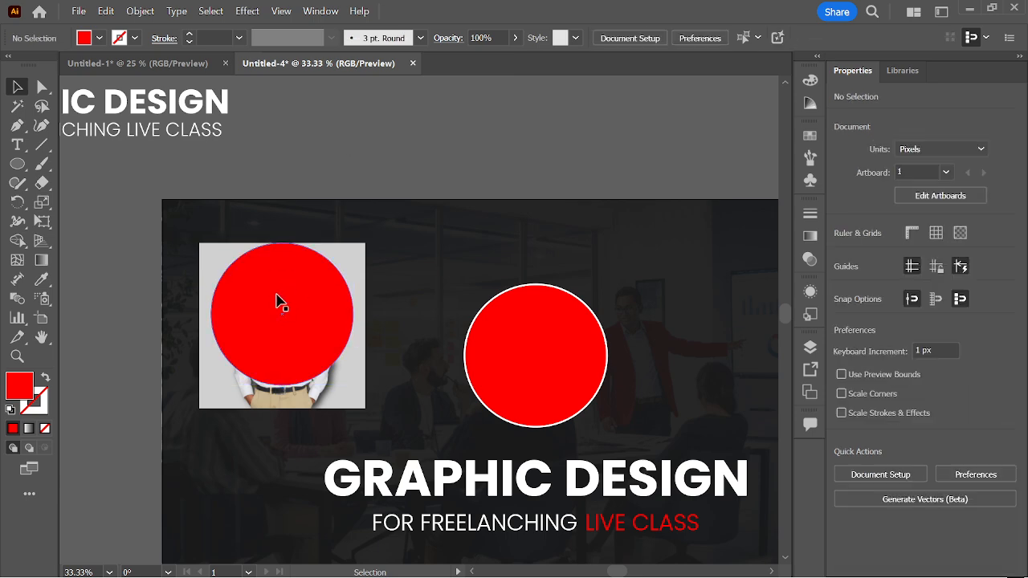
Step: Lower the opacity of the red circle over the portrait to 63%
left_click(293, 308)
left_click(492, 37)
scroll(491, 37, "down", 11)
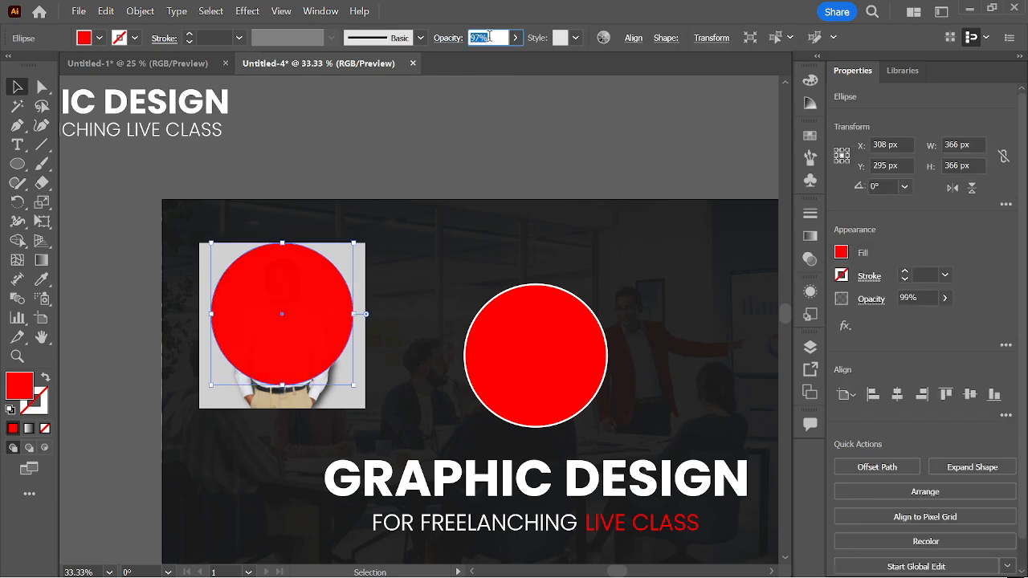
scroll(499, 46, "down", 14)
left_click(450, 170)
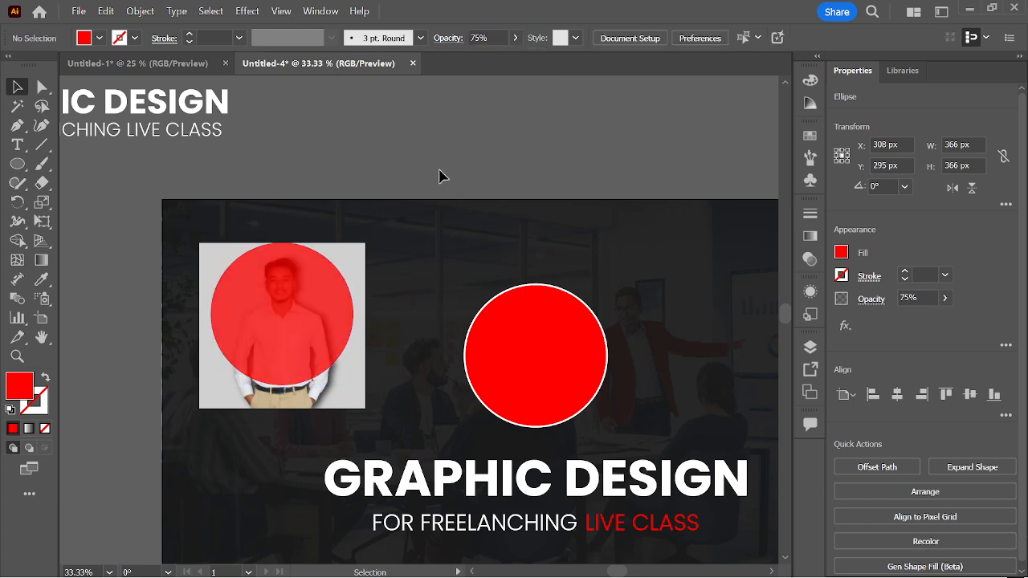
scroll(206, 305, "up", 2)
left_click_drag(312, 321, 310, 294)
left_click(407, 290)
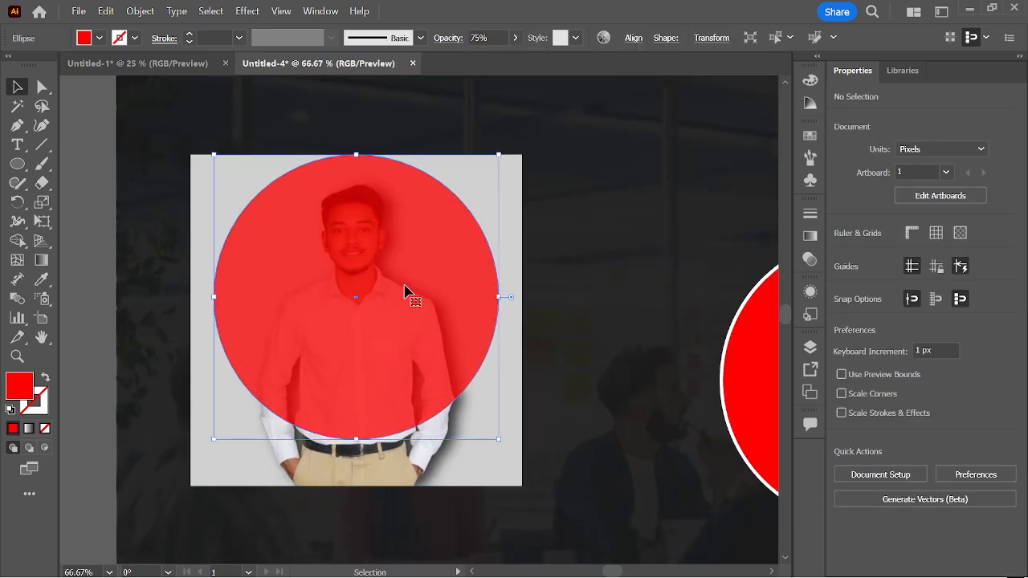
left_click(497, 37)
scroll(498, 42, "down", 3)
scroll(499, 38, "down", 6)
left_click(573, 255)
left_click(363, 263)
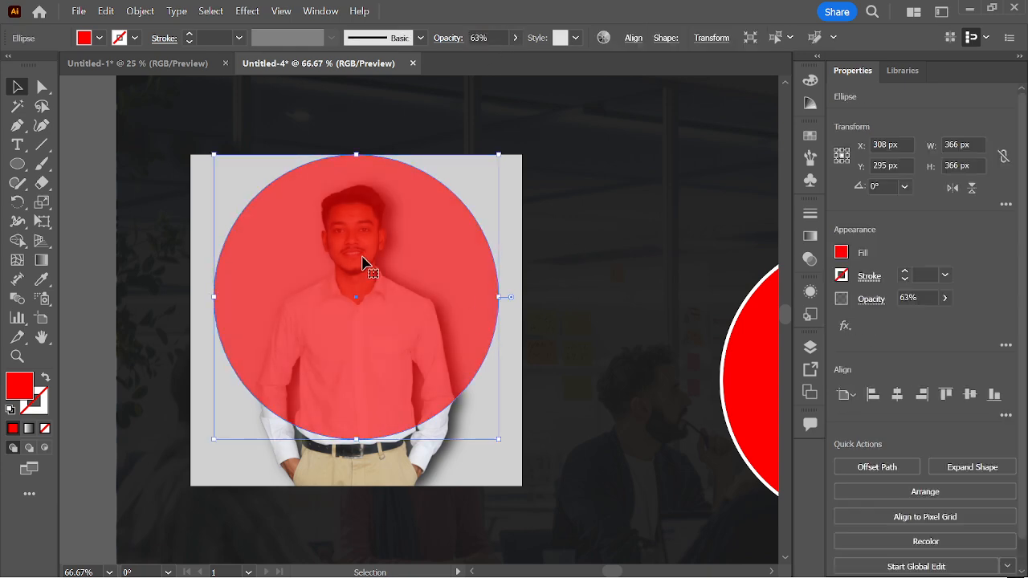
Step: Make a clipping mask from the semi-transparent circle and the portrait photo beneath it
left_click(618, 298)
left_click(386, 275)
left_click(500, 475, "shift")
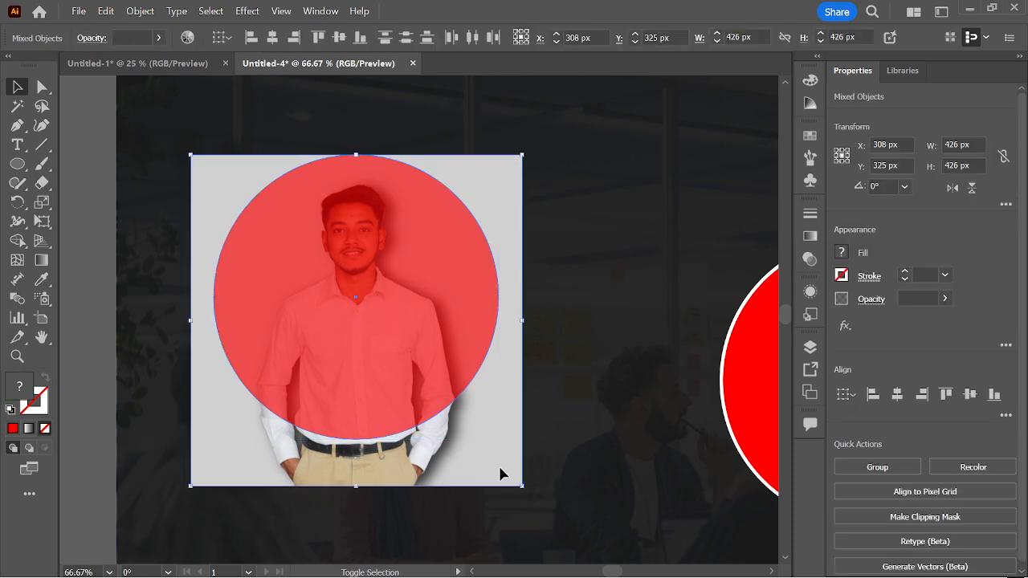
right_click(434, 279)
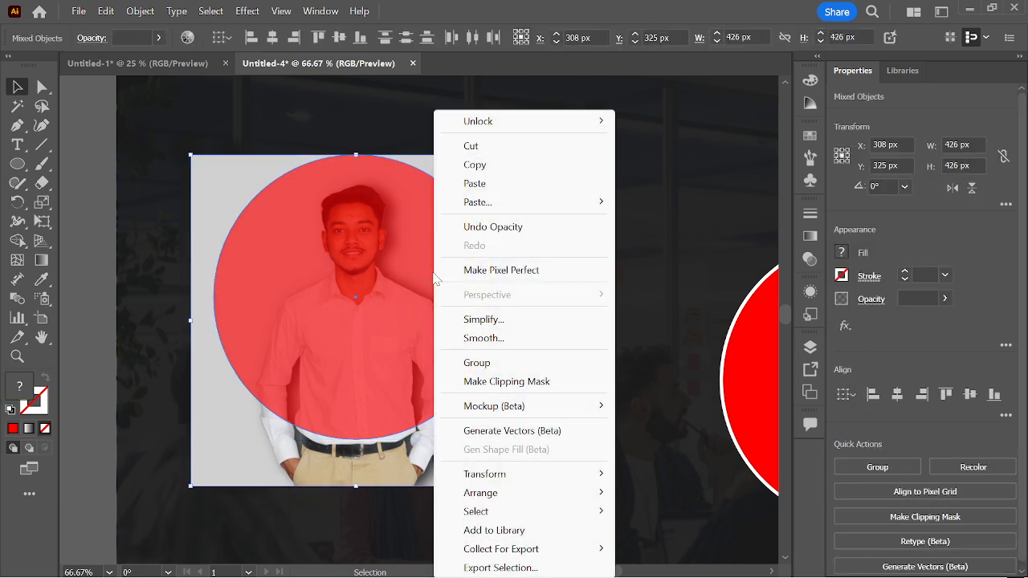
left_click(489, 384)
scroll(353, 301, "down", 2)
left_click(484, 261)
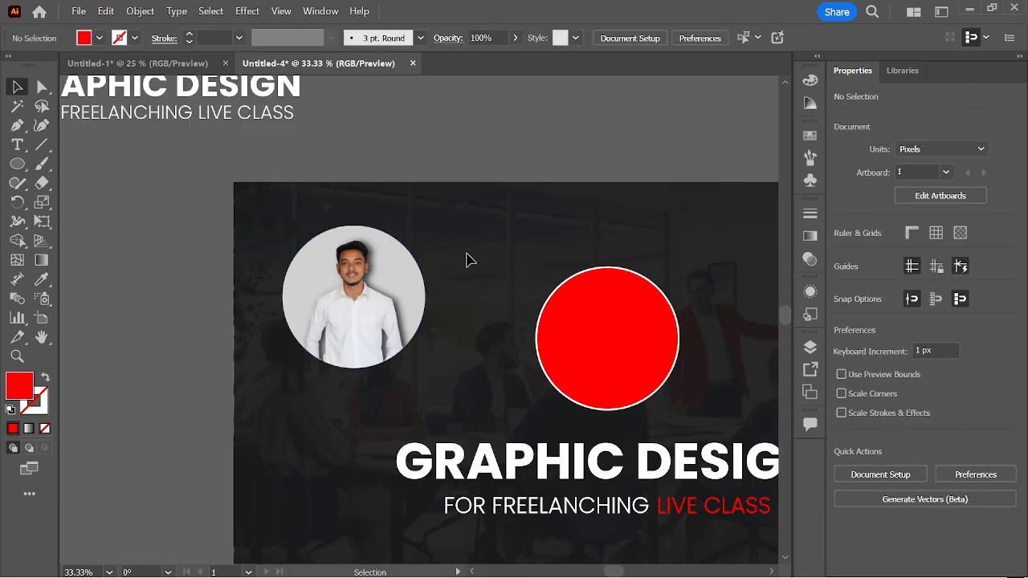
Step: Move the clipped portrait group to about X 371 px, Y 302 px
scroll(471, 269, "right", 2)
left_click(353, 287)
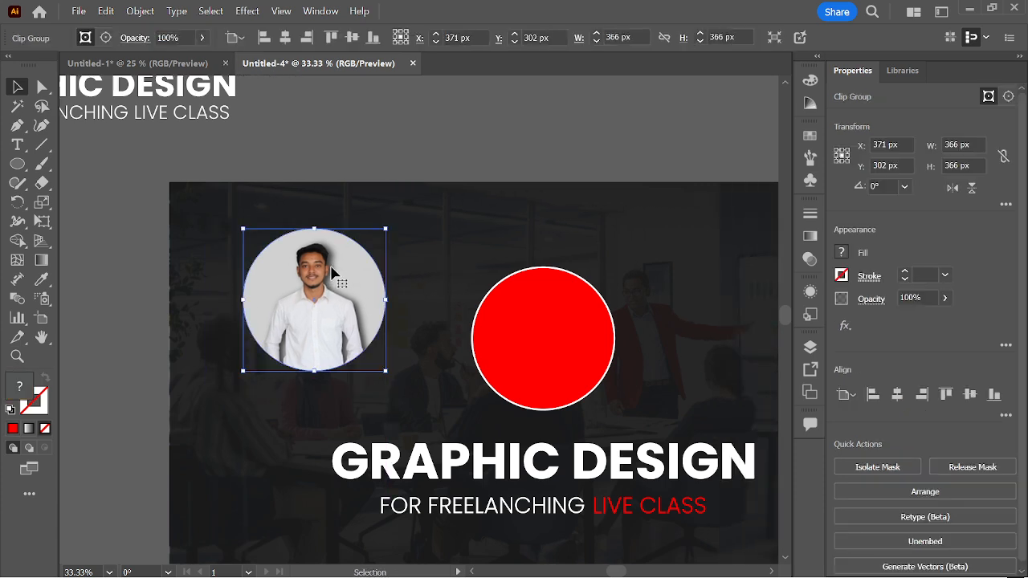
scroll(320, 296, "up", 1)
scroll(402, 269, "left", 1)
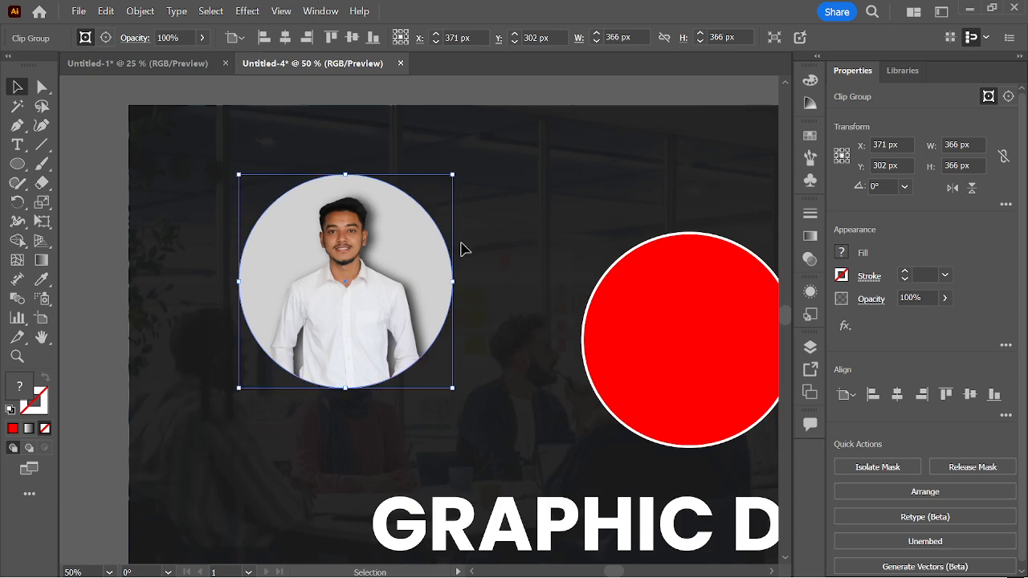
left_click(465, 275)
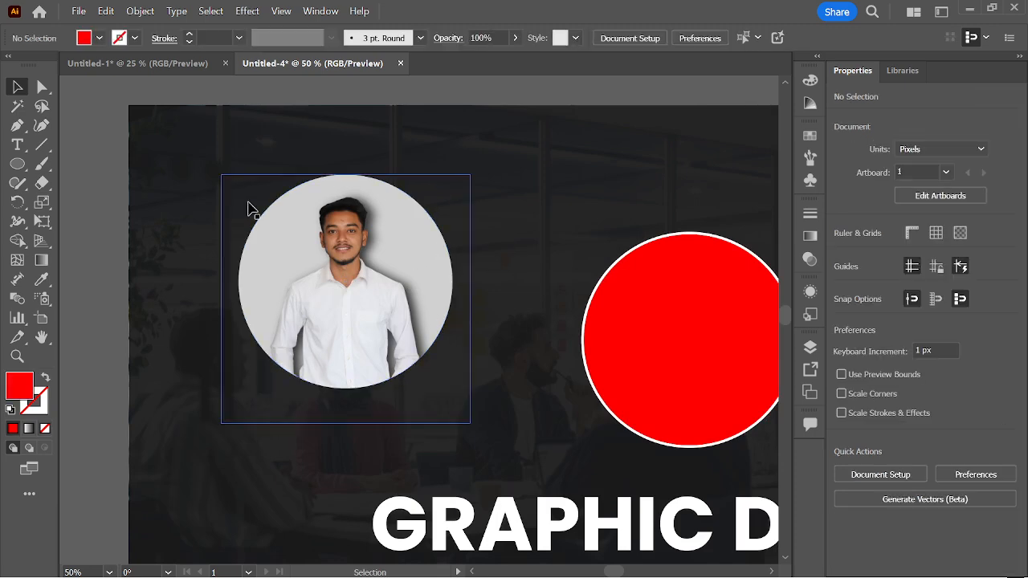
Step: Isolate the clip group, enlarge the portrait inside it to about 638 px square, and reposition it at about X 376 px, Y 393 px
double_click(354, 257)
left_click(340, 239)
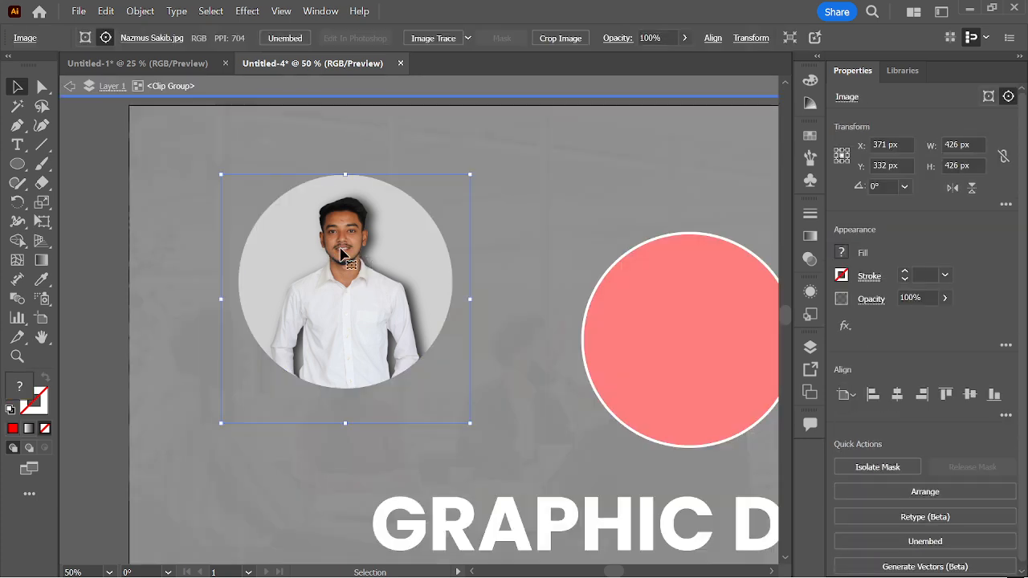
mouse_move(340, 229)
left_mouse_down()
mouse_move(341, 246)
mouse_move(335, 218)
mouse_move(340, 231)
left_mouse_up()
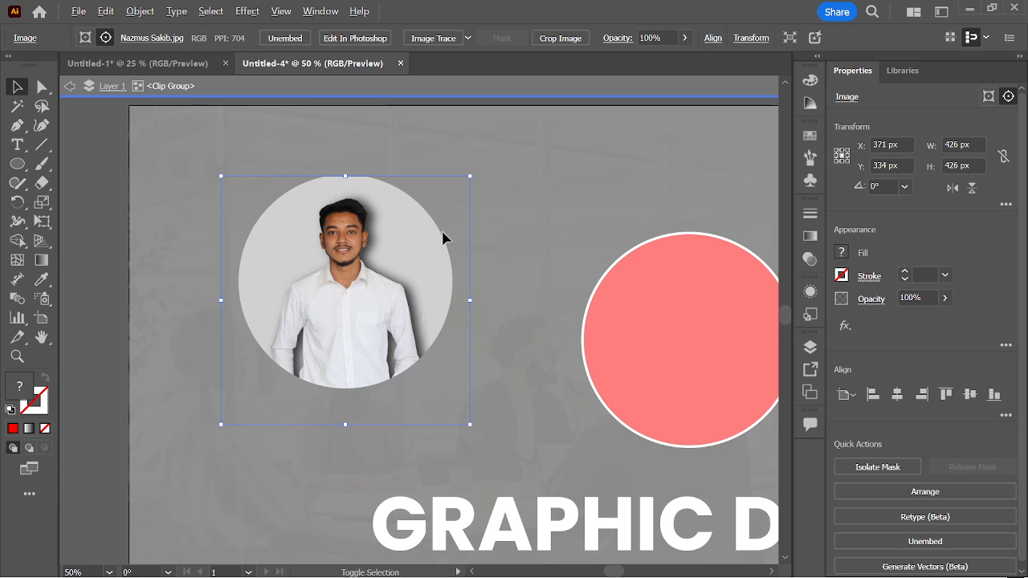
left_click_drag(473, 176, 533, 113)
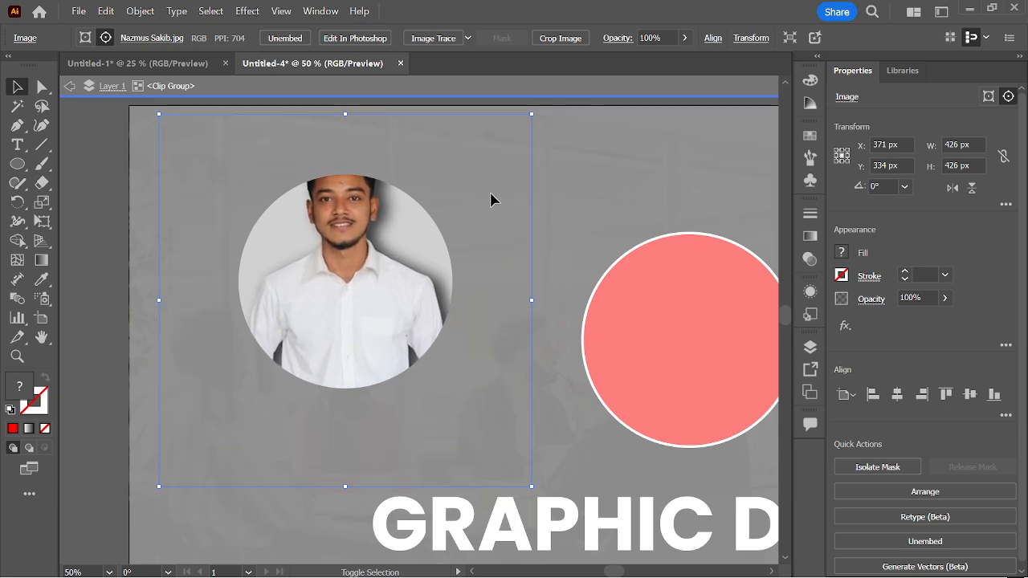
left_click_drag(348, 304, 352, 316)
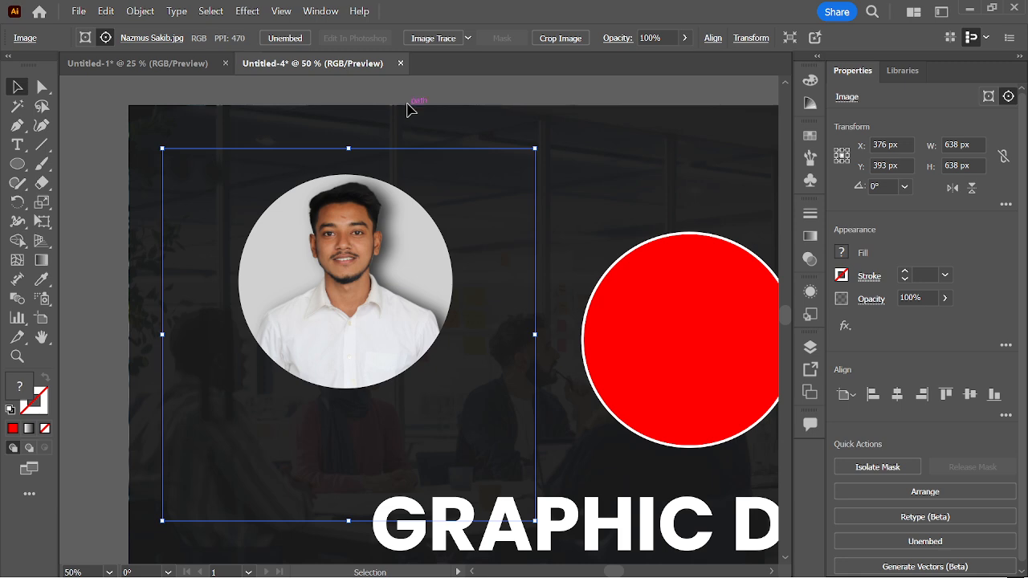
left_click(408, 109)
key("ctrl+minus")
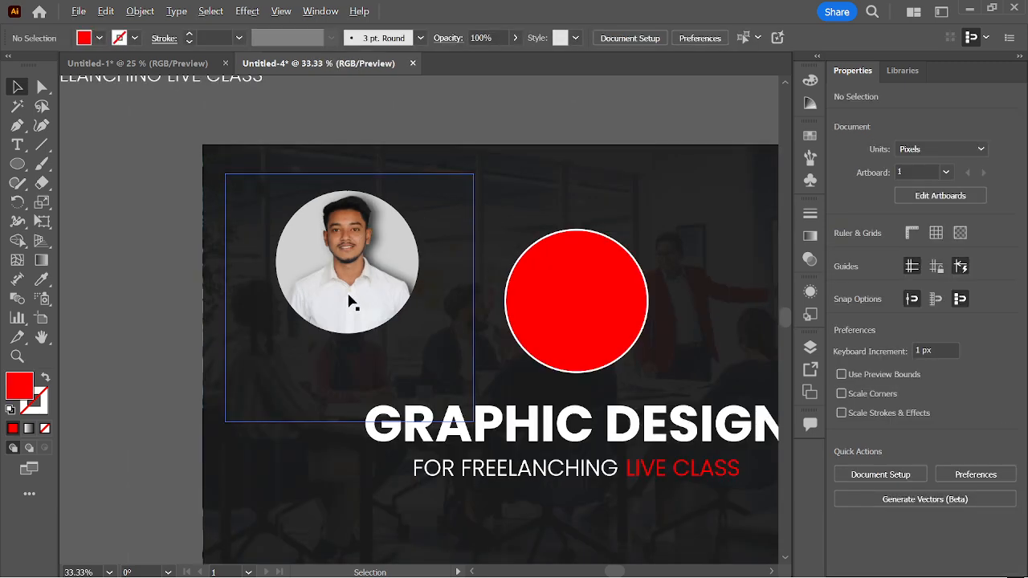
left_click(348, 282)
scroll(349, 280, "down", 1)
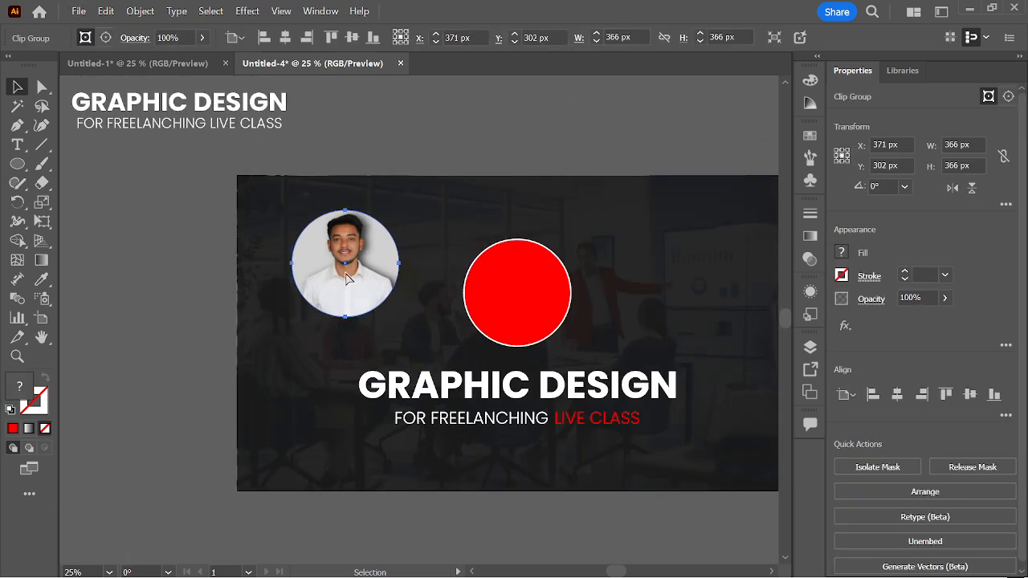
scroll(337, 283, "right", 1)
left_click(361, 162)
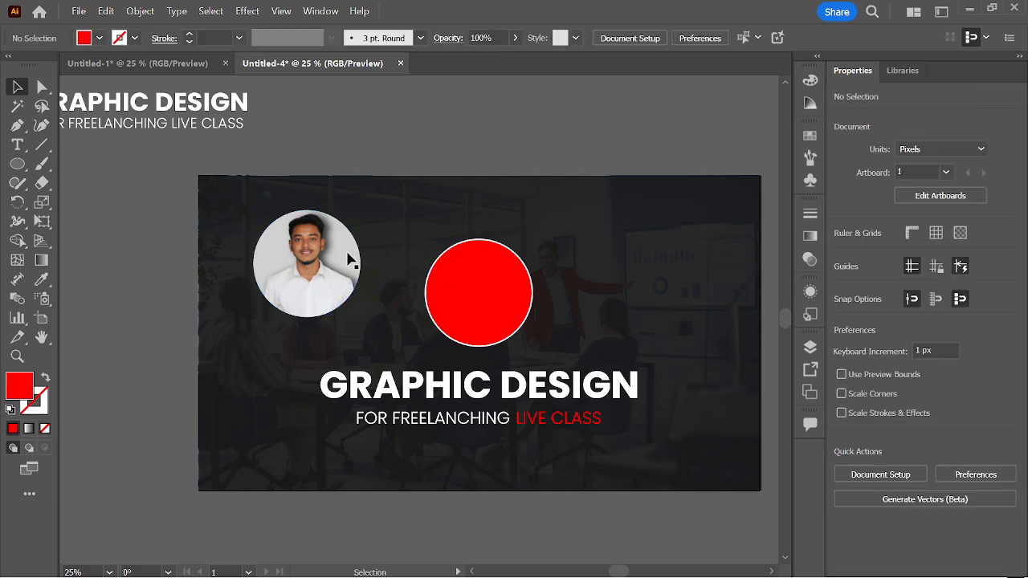
scroll(319, 273, "up", 2)
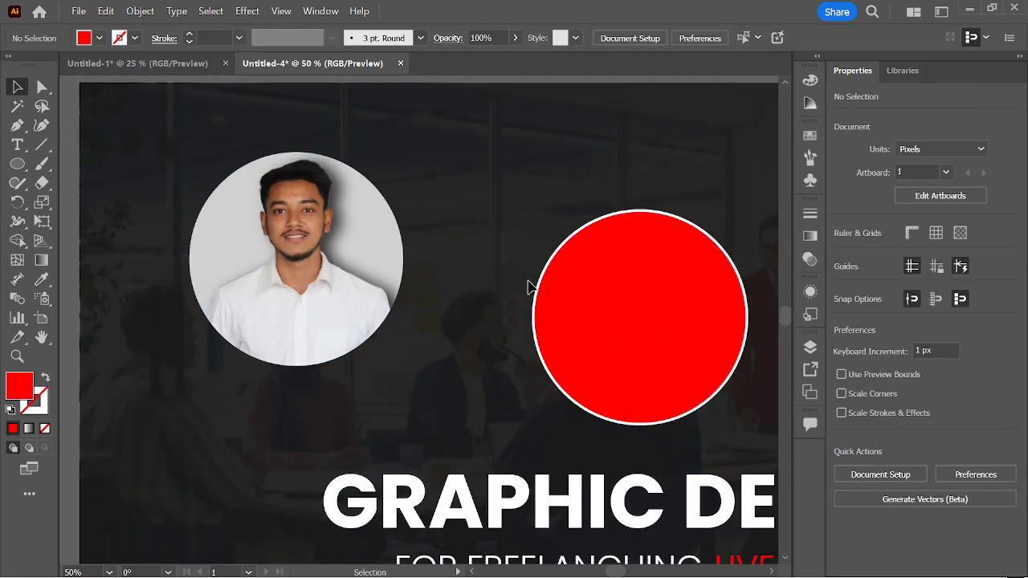
scroll(381, 248, "down", 1)
Step: Release the portrait's clipping mask and move the photo off the circle path to about X 1278 px, Y 255 px
left_click(355, 232)
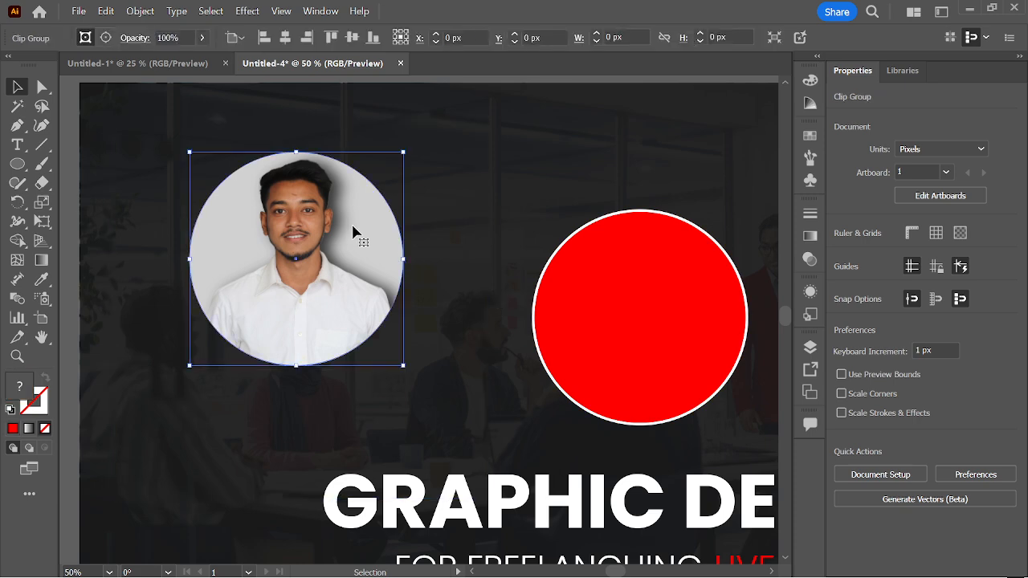
scroll(321, 230, "down", 1)
scroll(319, 230, "down", 1)
right_click(314, 231)
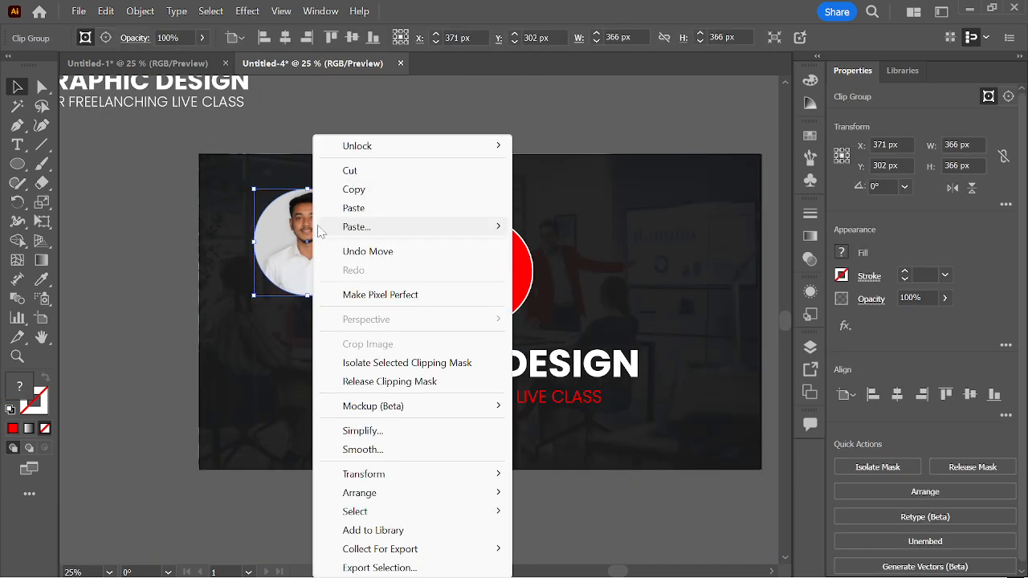
left_click(419, 382)
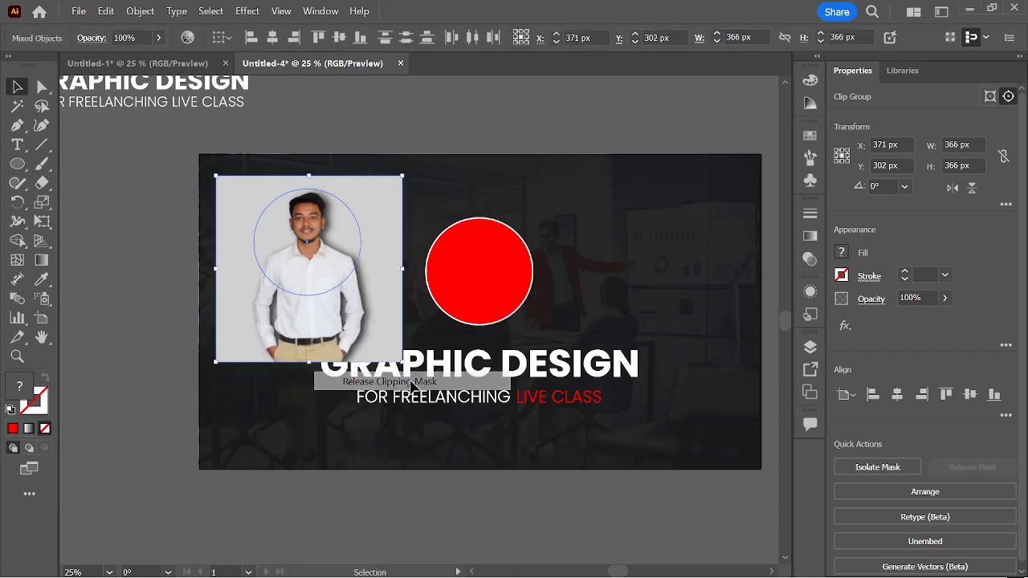
left_click(391, 160)
left_click_drag(373, 256, 636, 215)
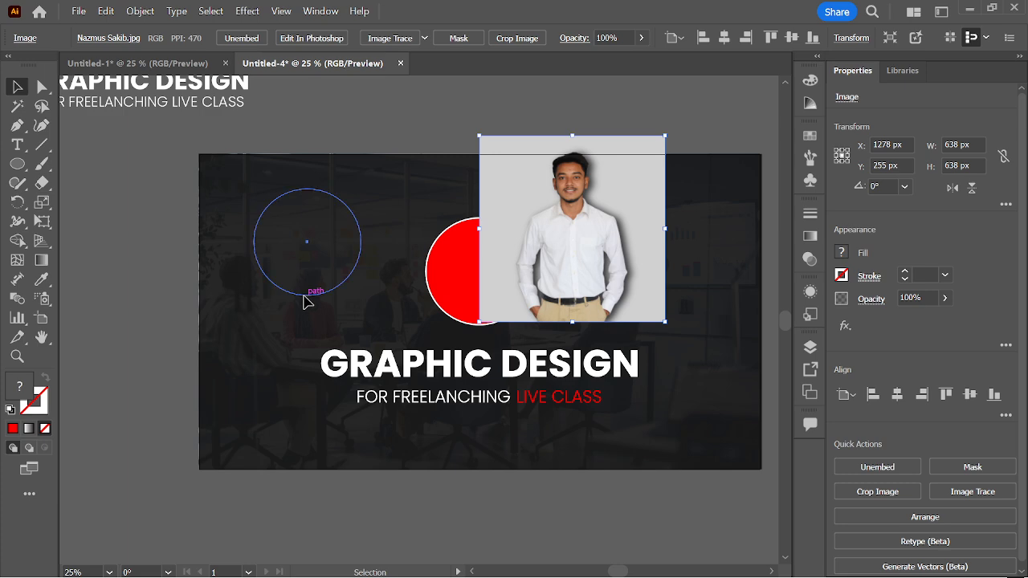
Step: Move the released circle path up to about Y 279 px and fill it with bright green
left_click(306, 295)
mouse_move(318, 294)
left_mouse_down()
mouse_move(190, 298)
mouse_move(316, 287)
left_mouse_up()
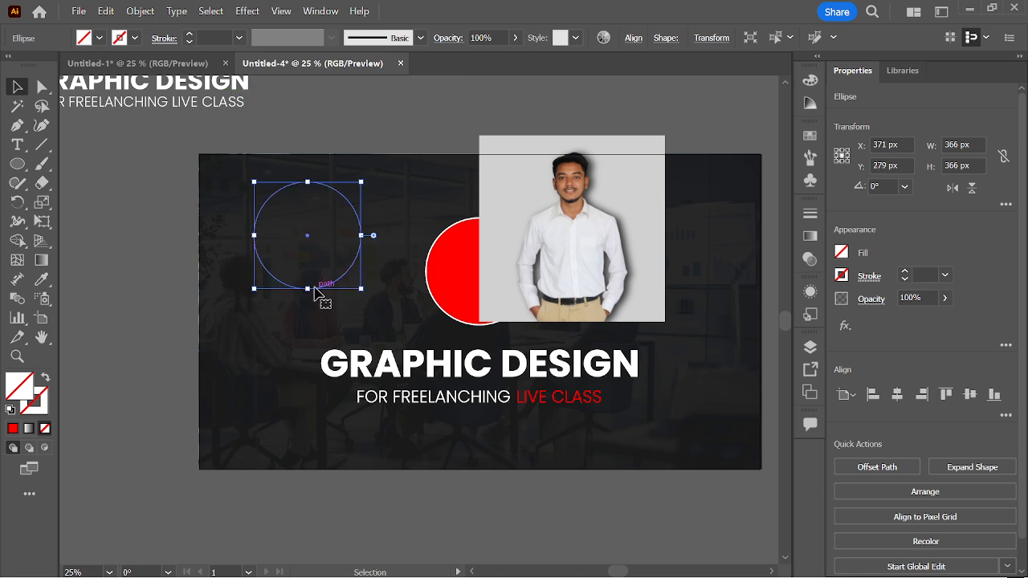
left_click(99, 38)
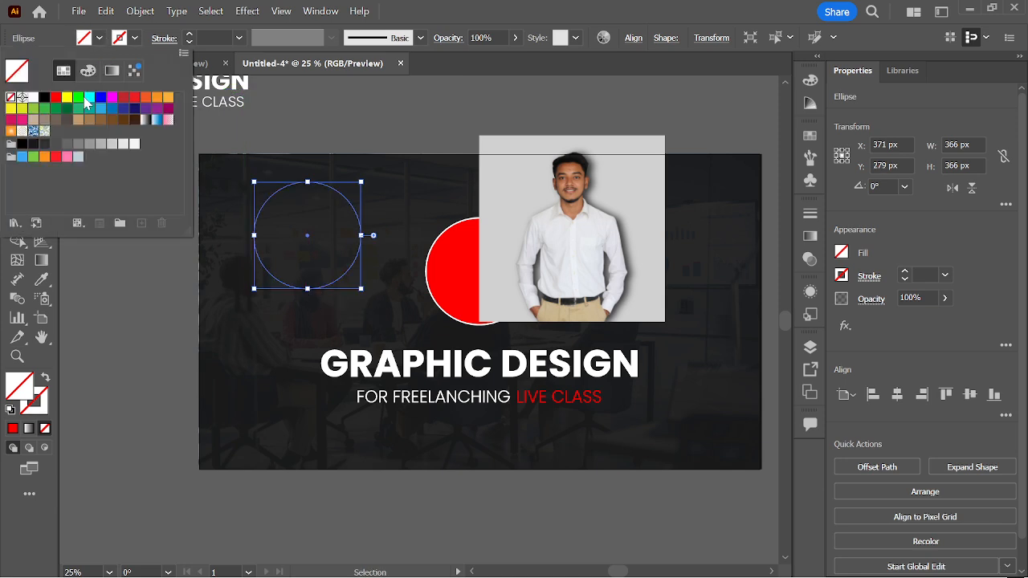
left_click(83, 102)
left_click(275, 113)
left_click(314, 234)
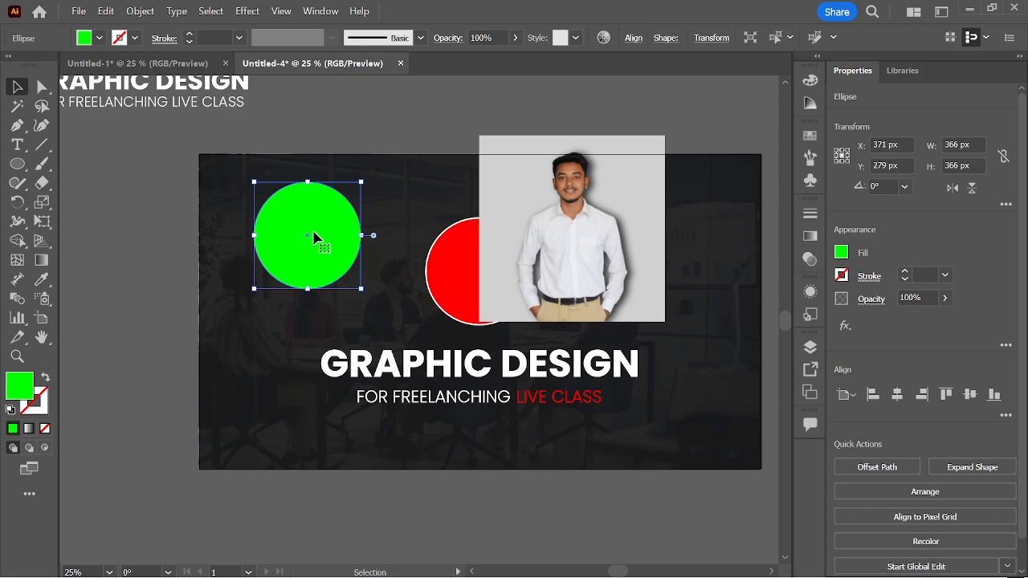
Step: Delete the green circle and move the portrait clear of the stroked red circle, to about X 1614 px, Y 370 px
key("Delete")
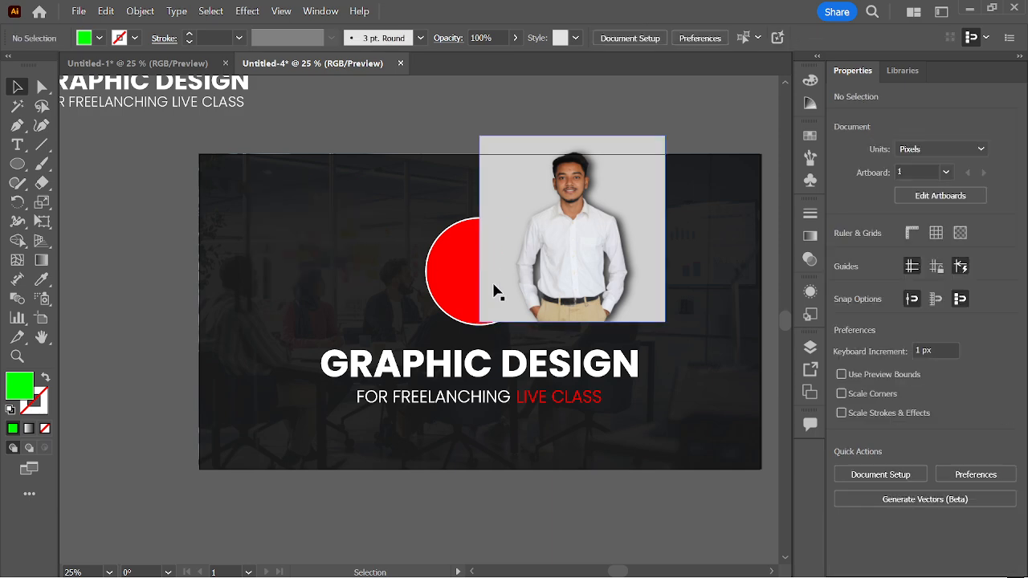
scroll(494, 288, "up", 1)
left_click_drag(530, 281, 394, 311)
left_click_drag(469, 263, 598, 307)
Step: Expand the stroked red circle above the title, converting both its fill and its stroke into shapes
left_click(357, 315)
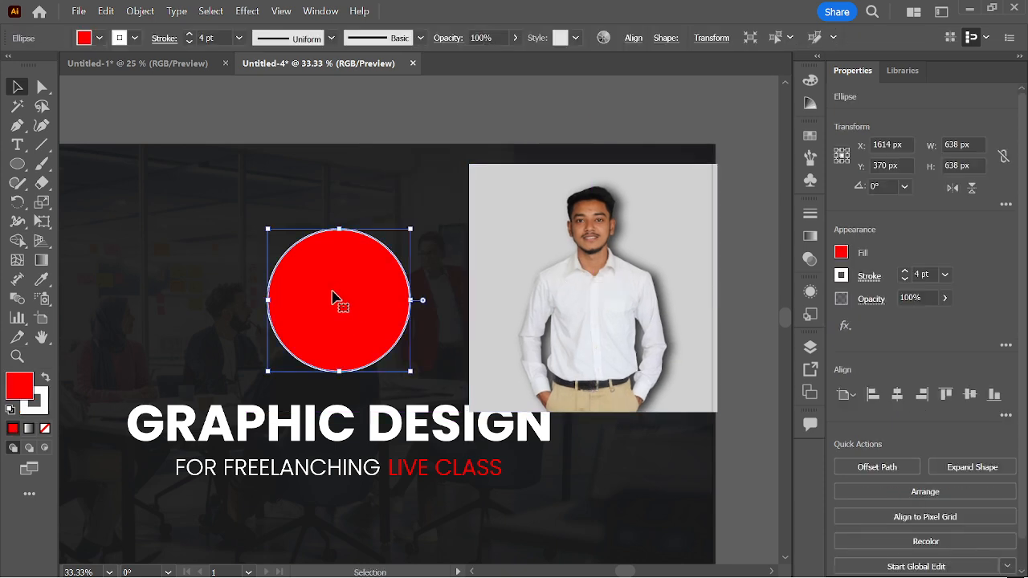
left_click_drag(361, 293, 394, 255)
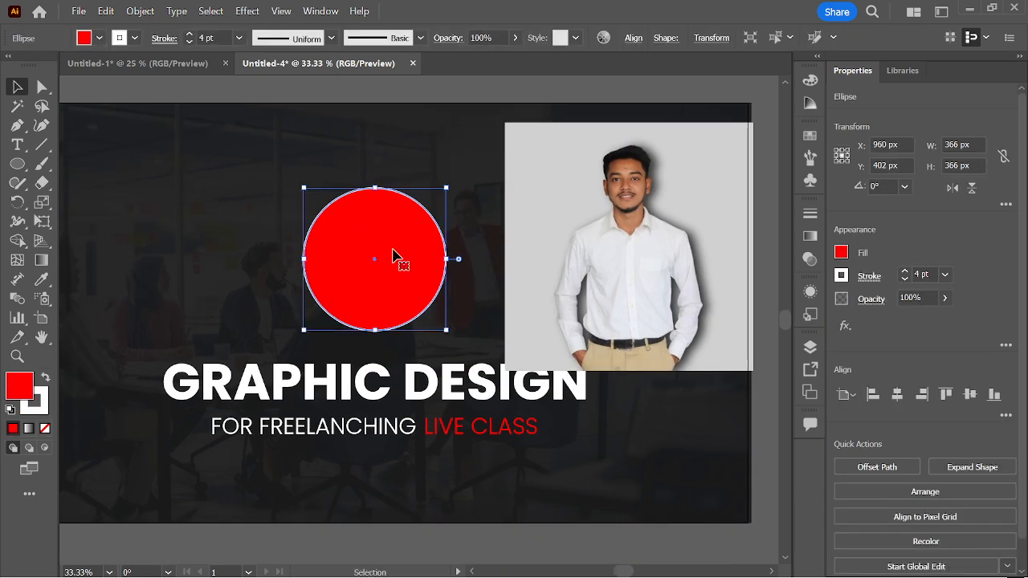
left_click(471, 202)
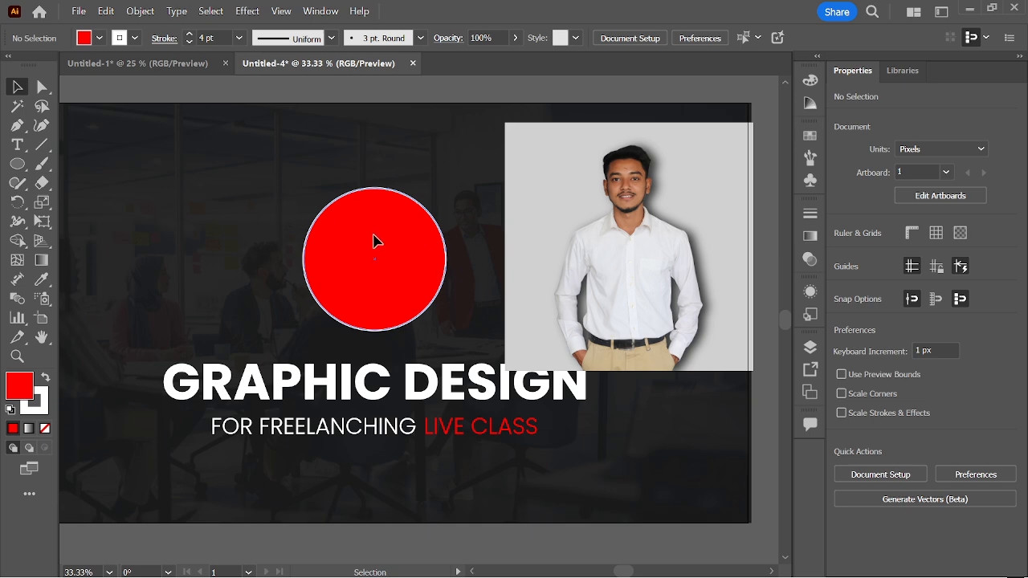
left_click(374, 243)
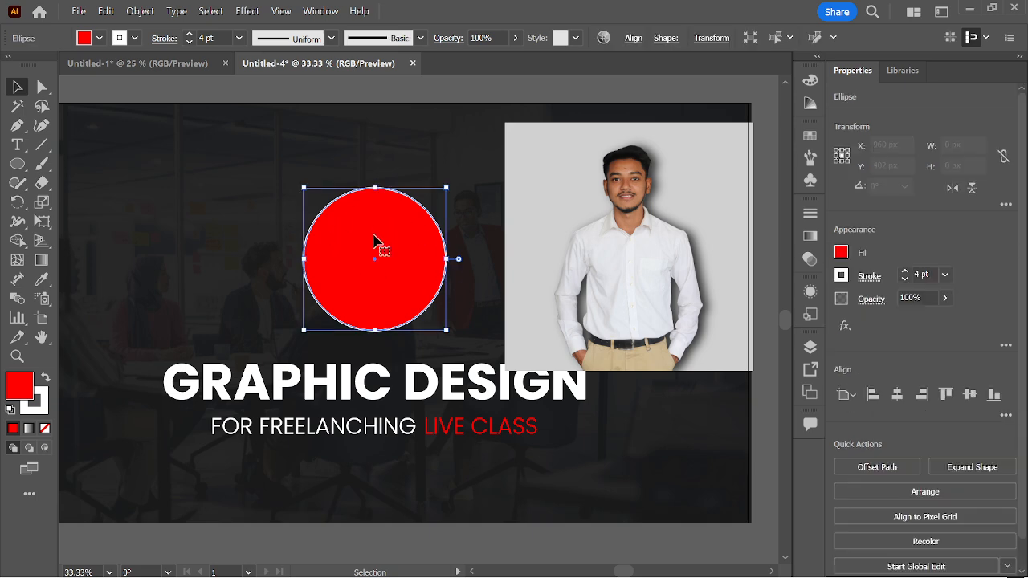
left_click(141, 12)
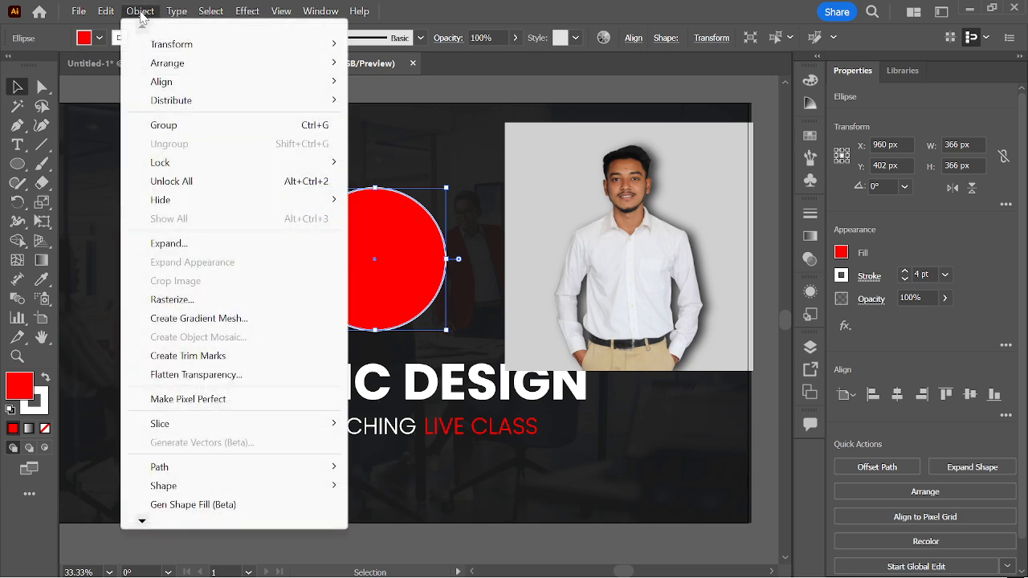
left_click(167, 243)
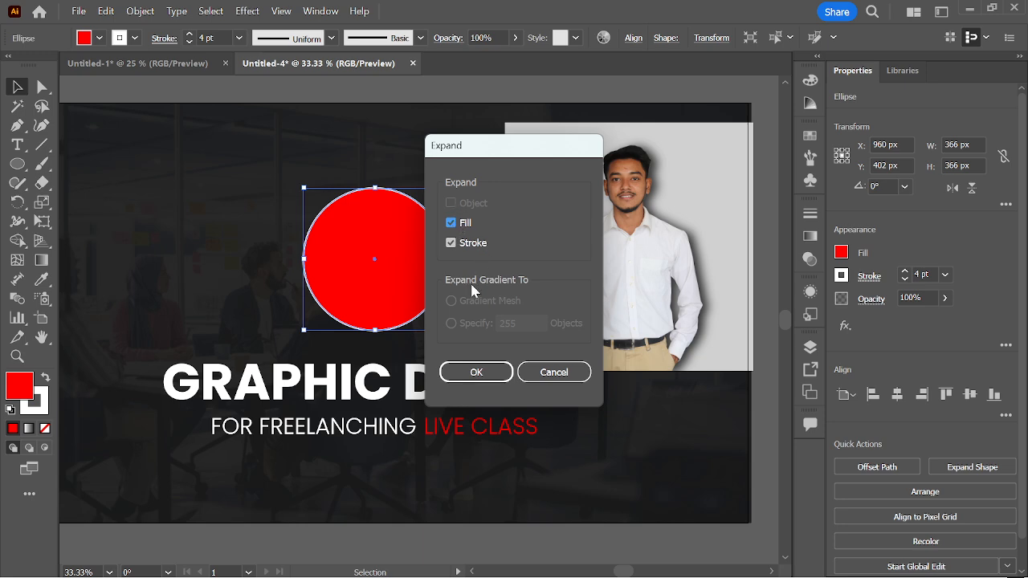
left_click(476, 373)
left_click(447, 287)
Step: Try moving the expanded circle group upward, and undo the move
scroll(359, 281, "up", 2)
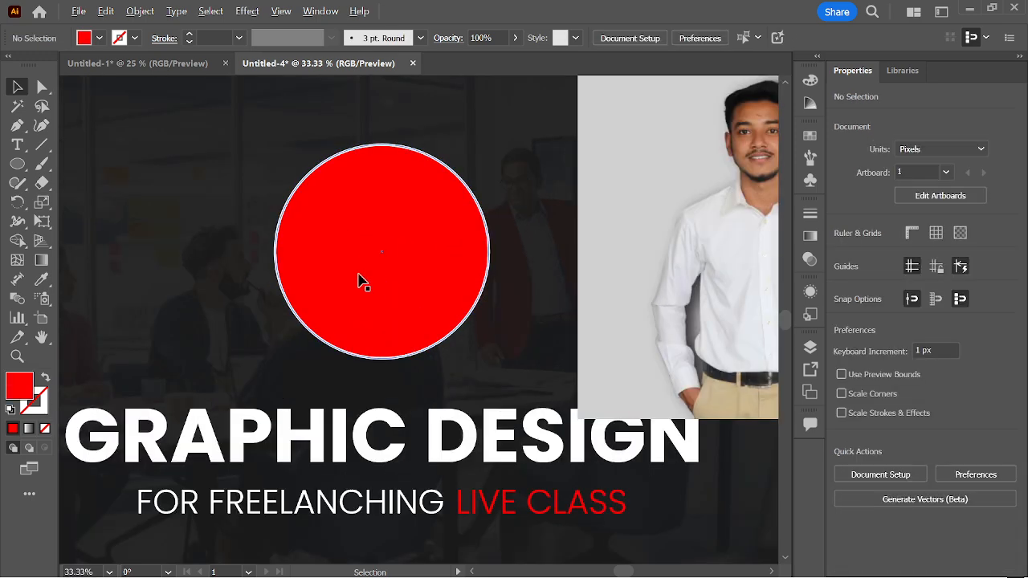
scroll(359, 281, "up", 1)
scroll(532, 289, "up", 4)
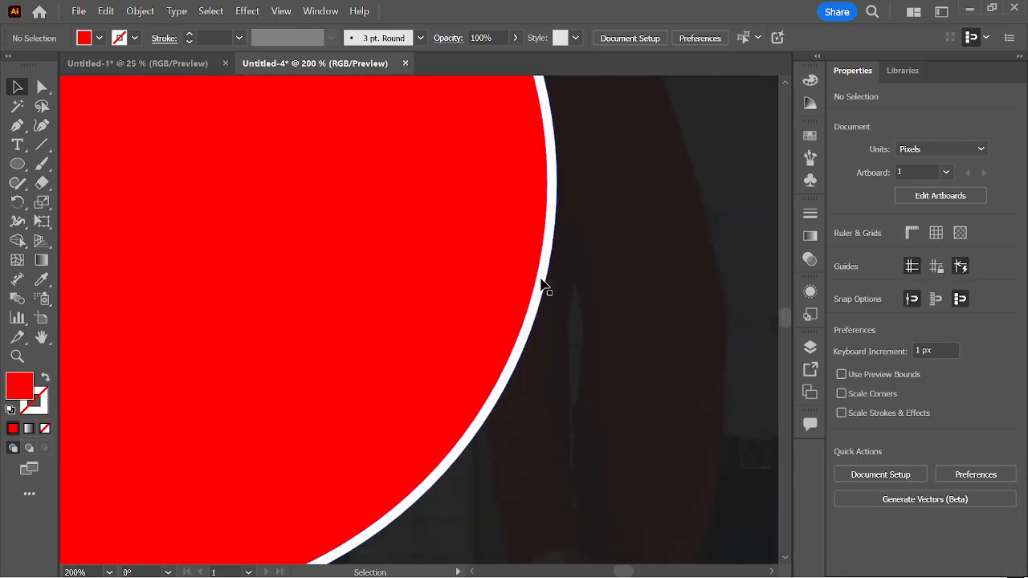
left_click(543, 287)
scroll(424, 249, "down", 3)
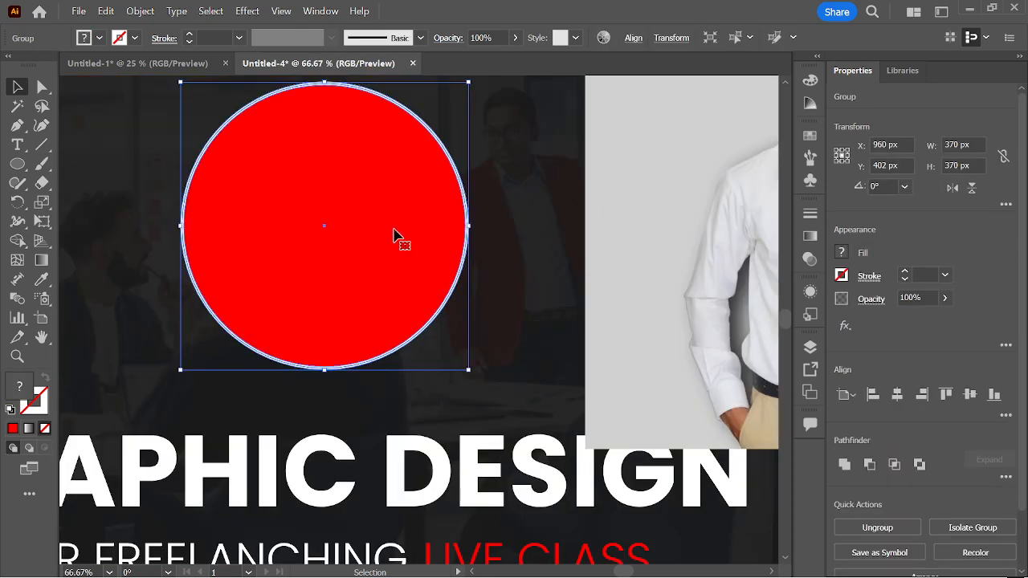
left_click(140, 11)
left_click(195, 244)
left_click(546, 248)
left_click(393, 236)
left_click_drag(351, 227, 351, 206)
key("ctrl+z")
scroll(381, 234, "down", 2)
left_click(473, 241)
key("ctrl+z")
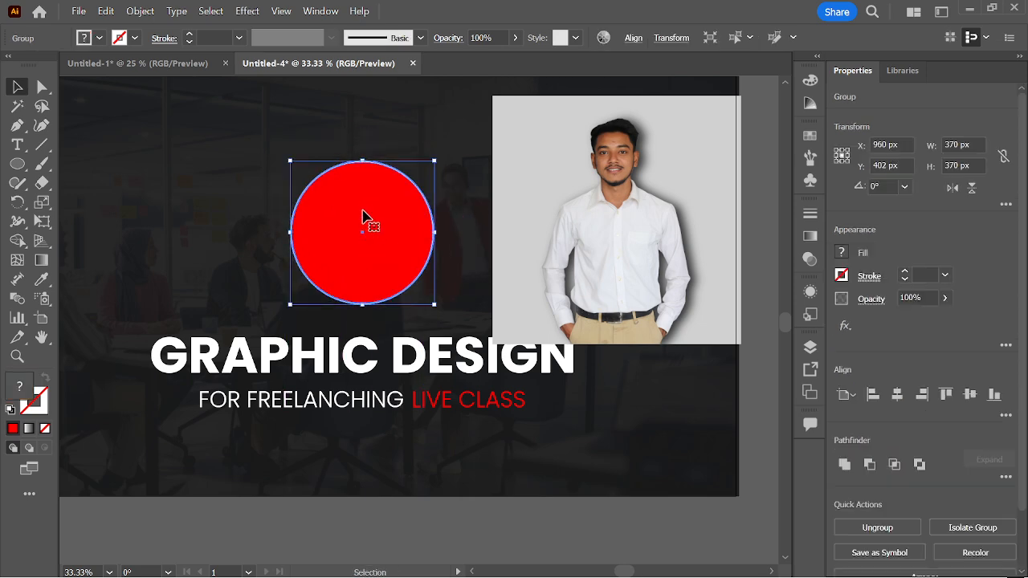
Step: Ungroup the expanded circle into its red disc and white ring
right_click(362, 215)
left_click(416, 313)
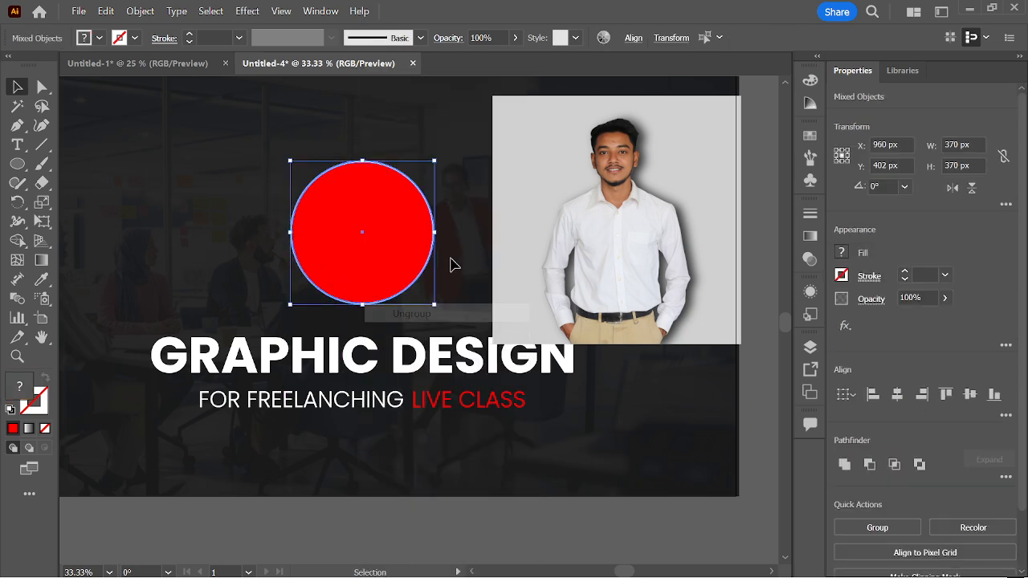
left_click(447, 270)
Step: Try pulling the red disc and the white ring apart, and undo both moves
left_click_drag(362, 229, 222, 243)
left_click_drag(317, 194, 361, 150)
key("ctrl+z")
key("ctrl+z")
left_click(404, 146)
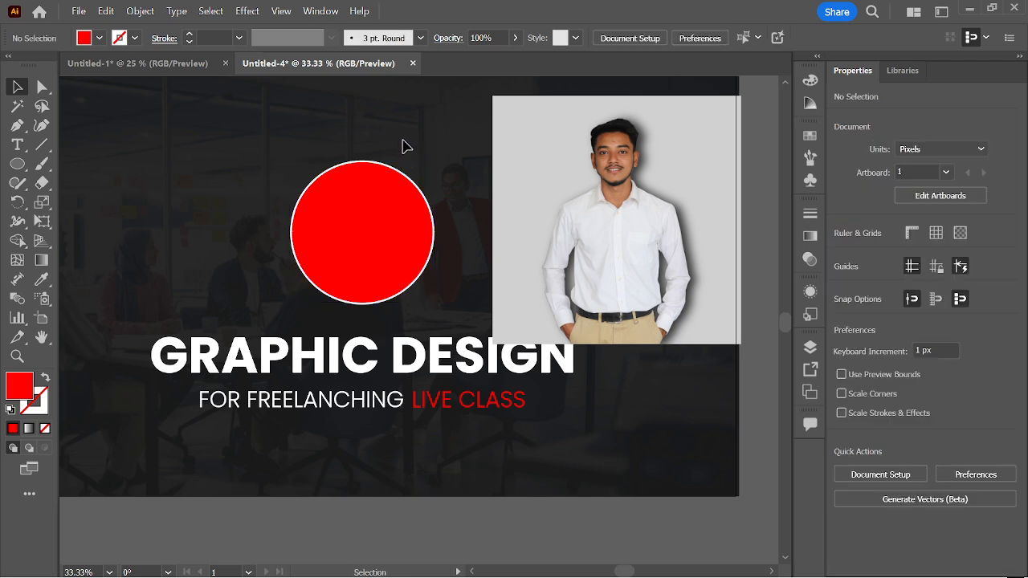
Step: Set the red disc's opacity to 64% and move the portrait so it partly overlaps the circle
left_click_drag(660, 211, 587, 244)
left_click(387, 219)
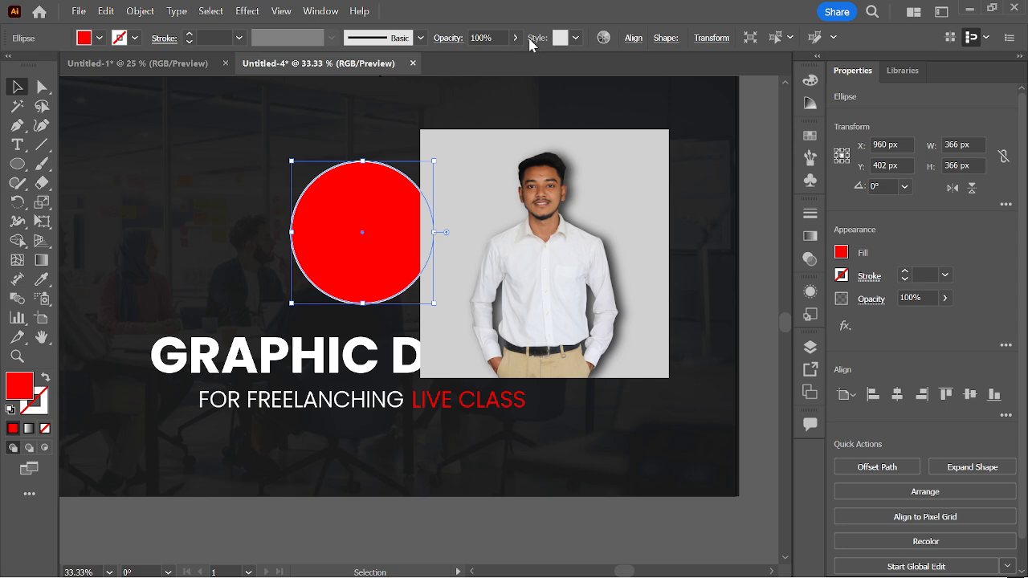
left_click(497, 37)
type("95")
key("Return")
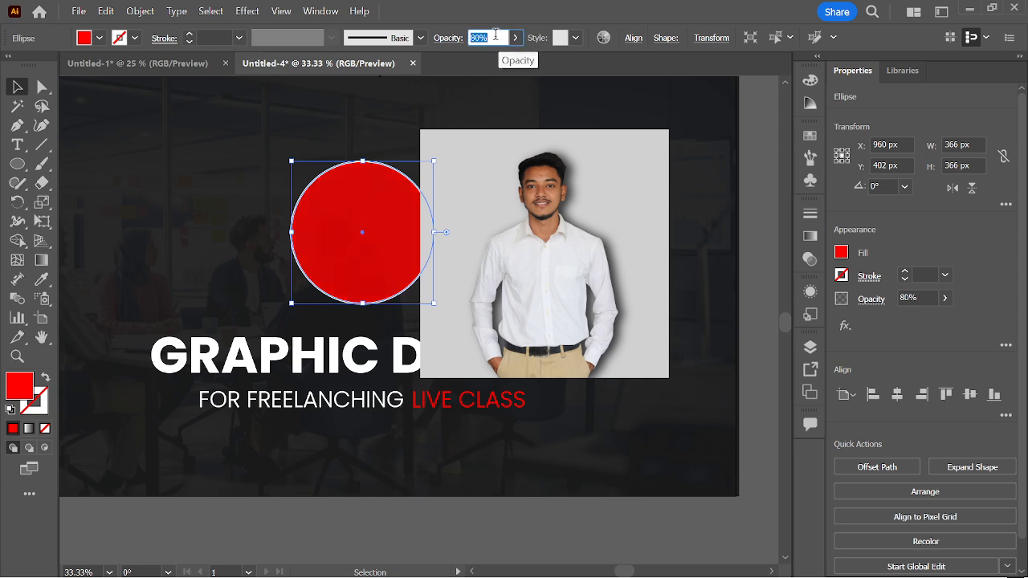
left_click_drag(591, 230, 497, 244)
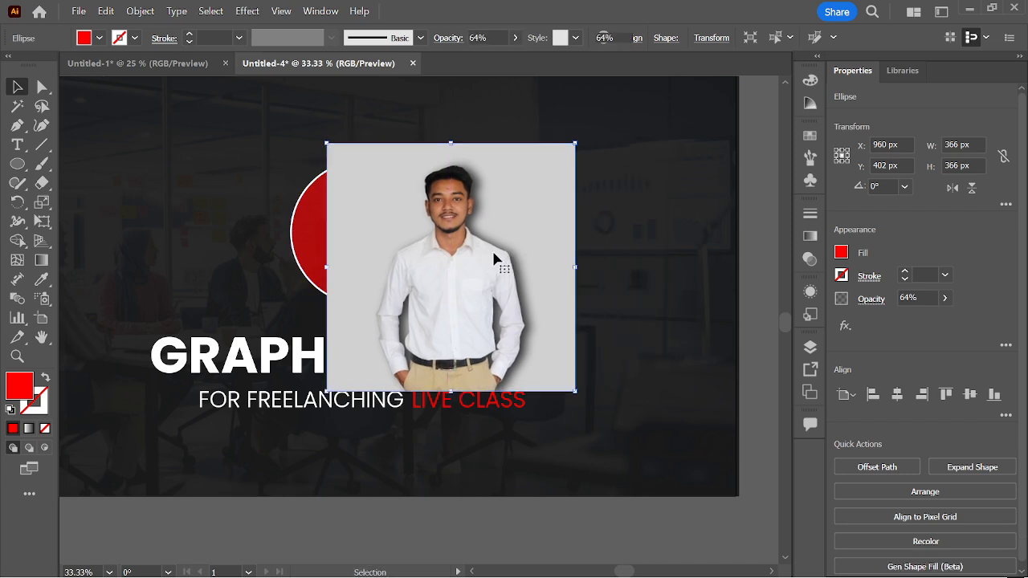
Step: Select the red disc together with its white ring and bring both in front of the portrait
left_click(317, 242)
key("a")
key("v")
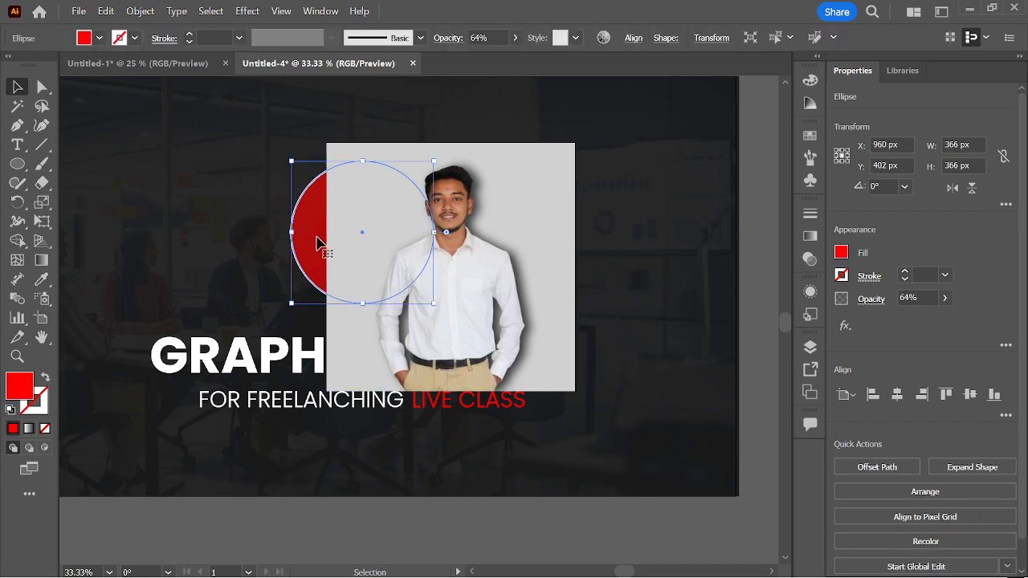
left_click(258, 175)
key("a")
left_click(314, 264)
key("v")
left_click(233, 233)
left_click(313, 253)
key("ctrl")
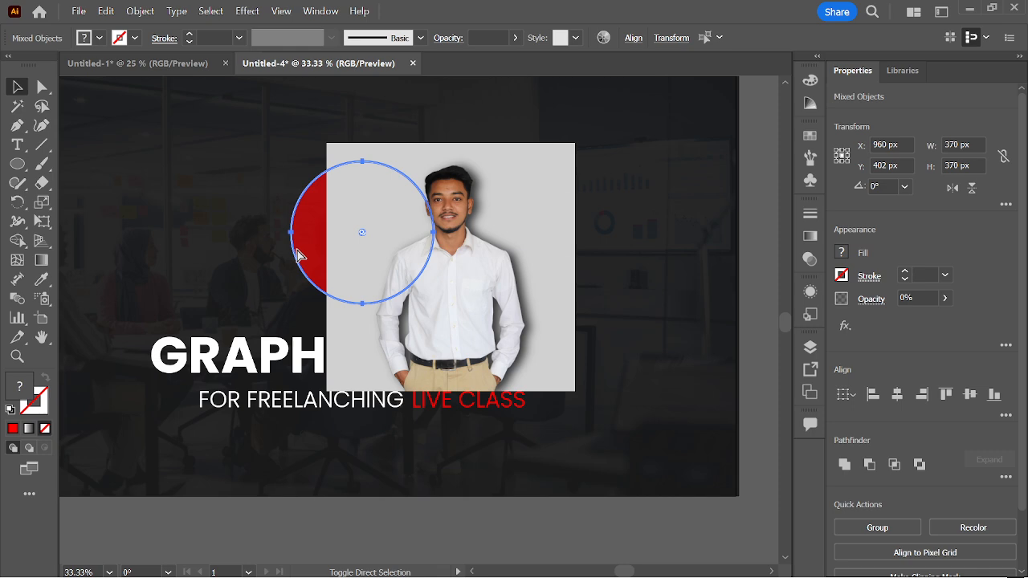
key("ctrl+shift+bracketright")
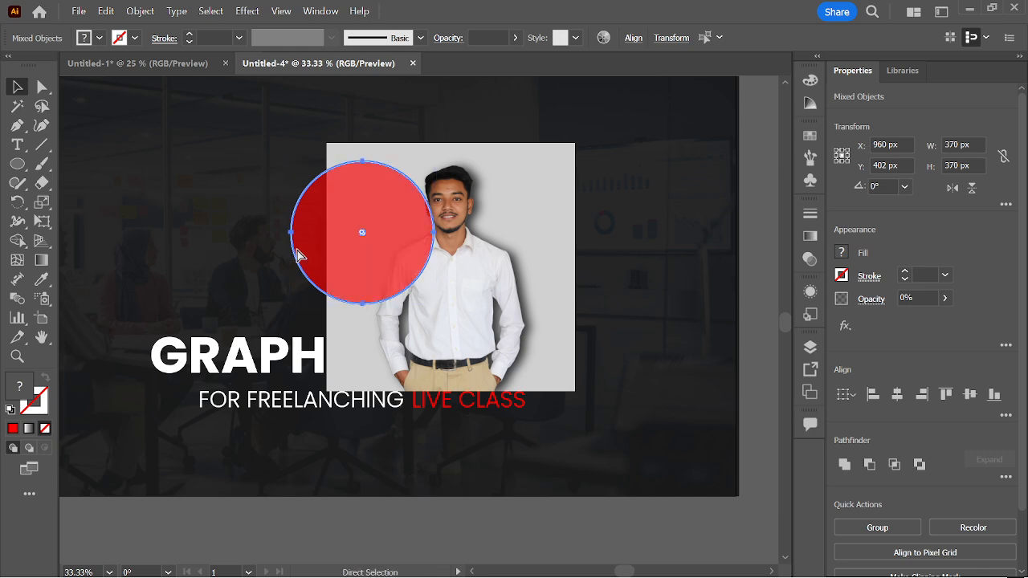
key("ctrl+shift+bracketleft")
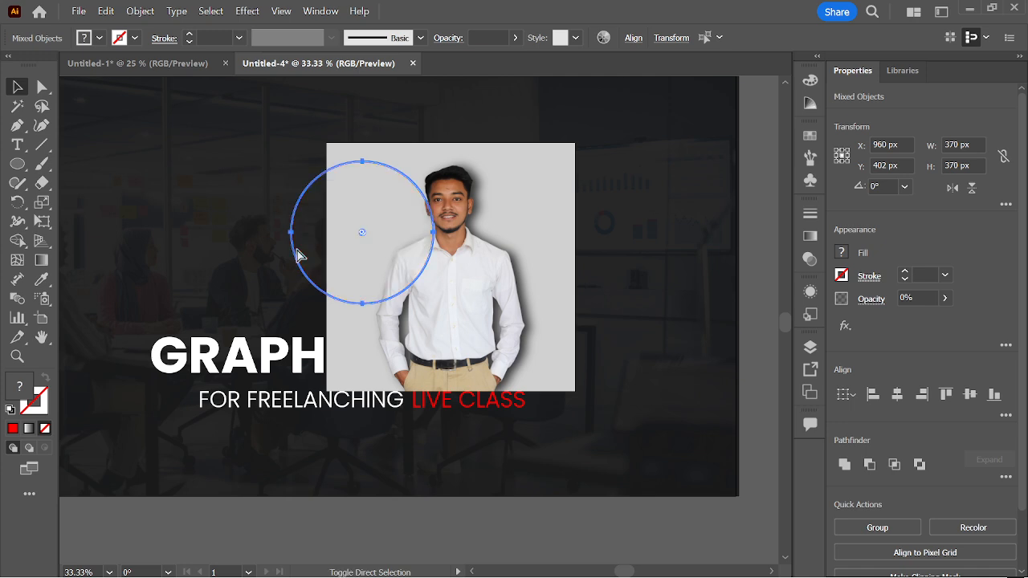
key("ctrl+shift+bracketright")
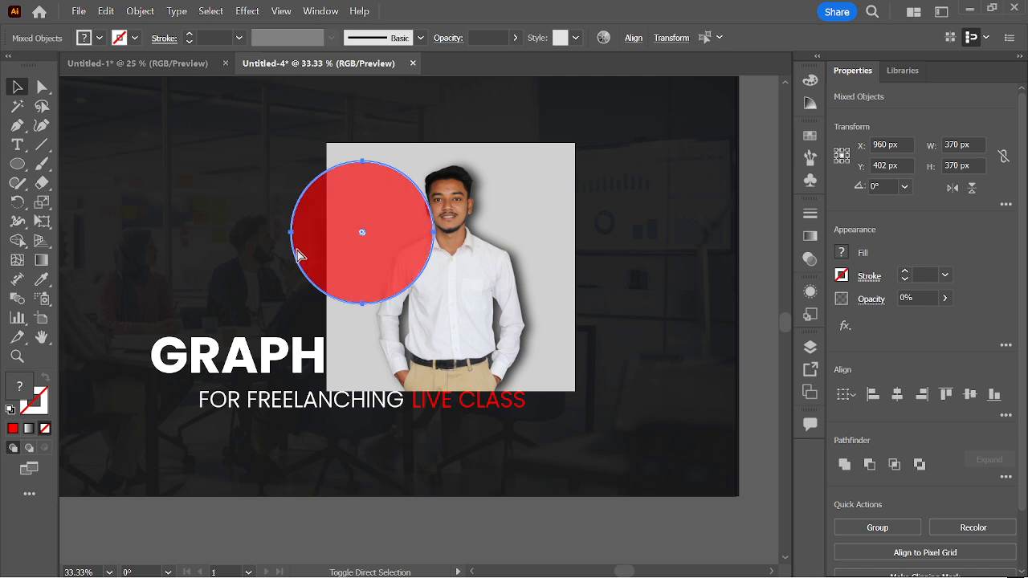
Step: Move the portrait behind the translucent red circle, slightly off-centre at about X 898 px, Y 519 px
left_click_drag(514, 280, 438, 285)
left_click_drag(436, 285, 428, 279)
key("ctrl+plus")
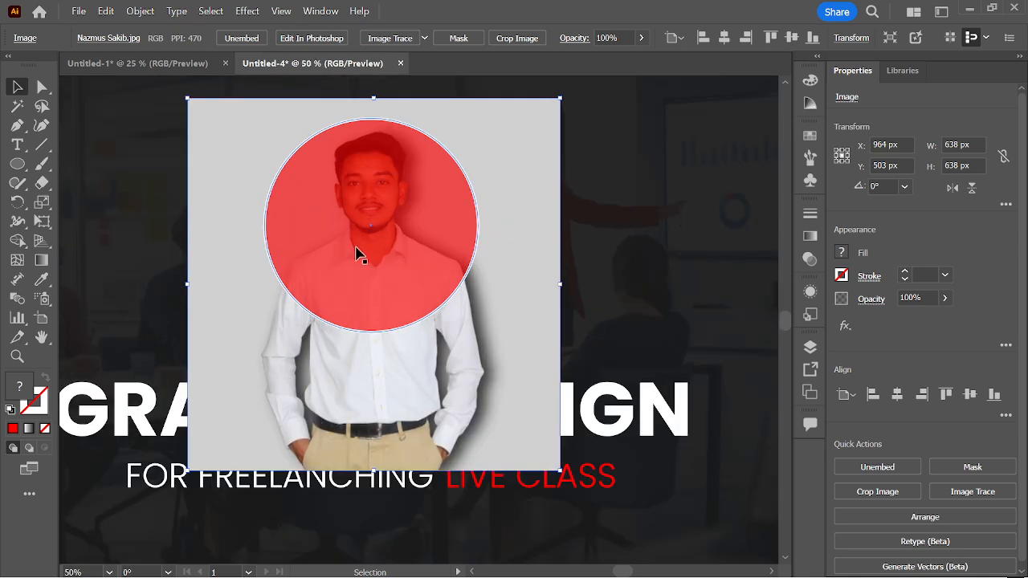
left_click(604, 235)
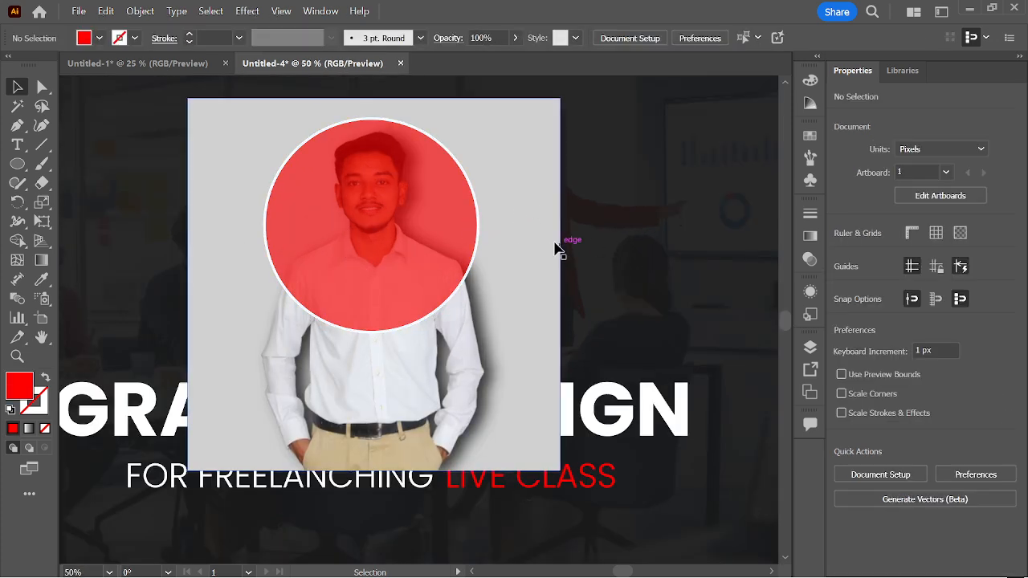
scroll(554, 253, "up", 2)
left_click_drag(507, 252, 475, 259)
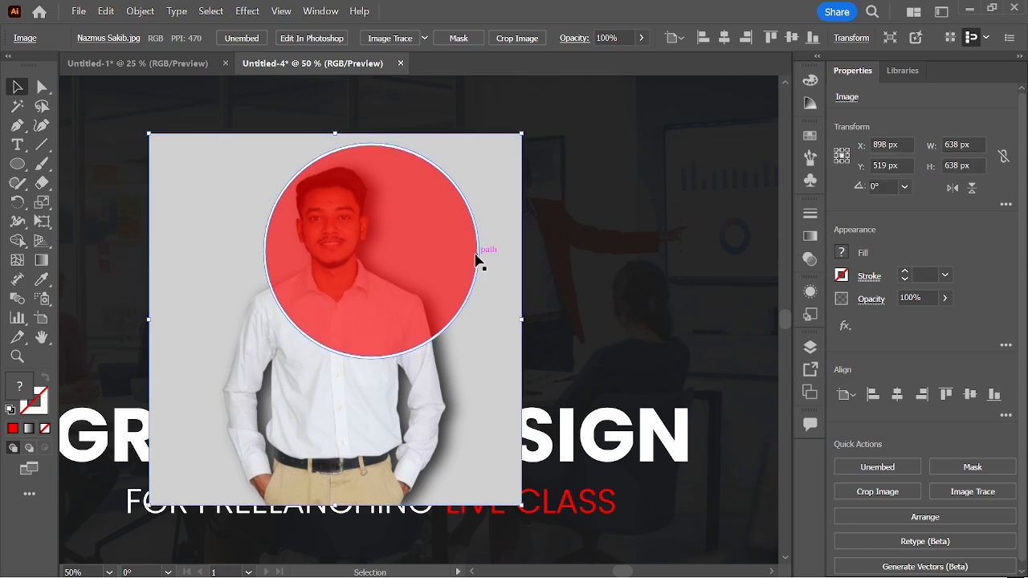
left_click(585, 277)
Step: Select the portrait and the red circle, show the Align options, and set alignment relative to the selection
left_click(506, 315)
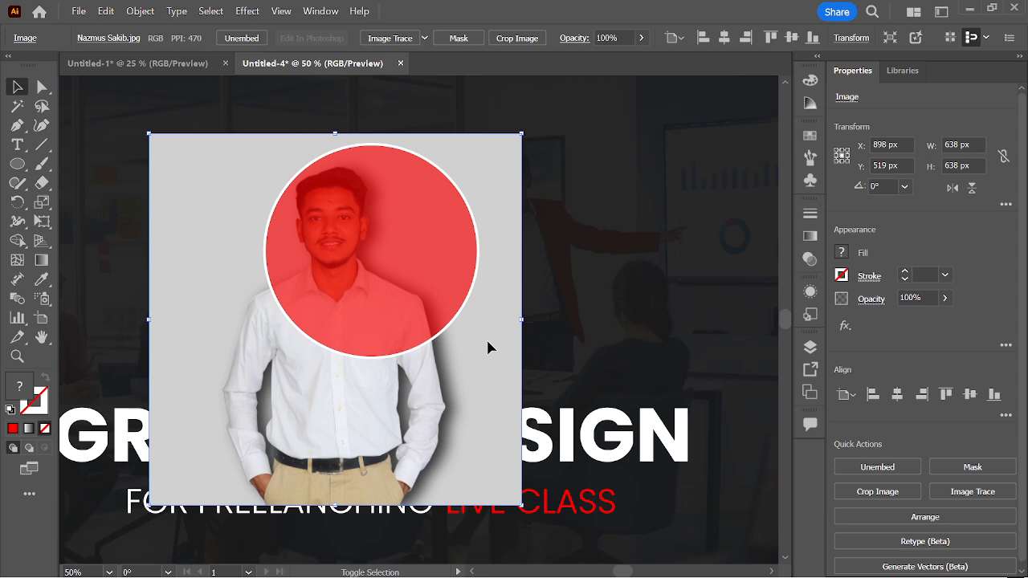
left_click(371, 241, "shift")
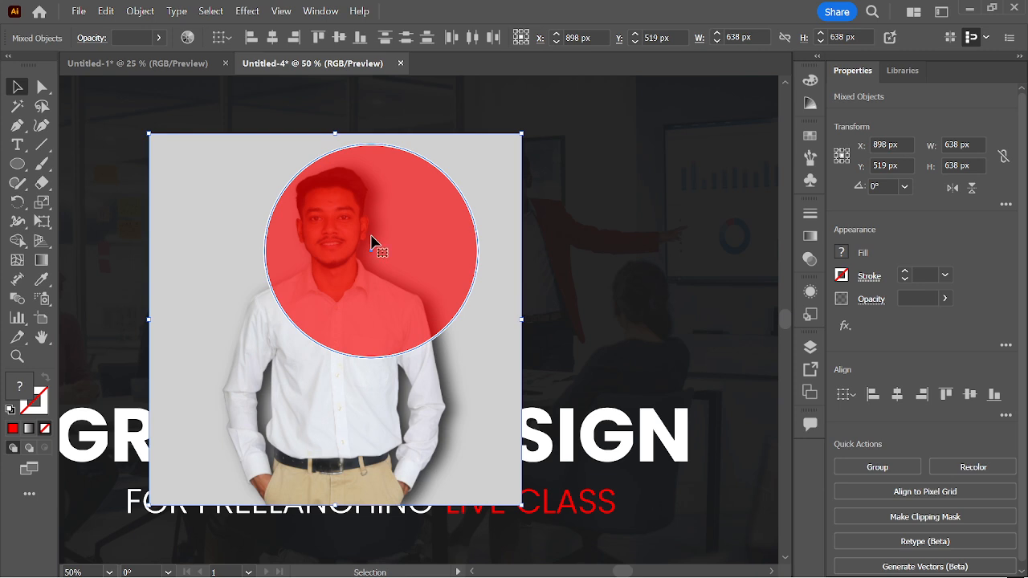
left_click(320, 11)
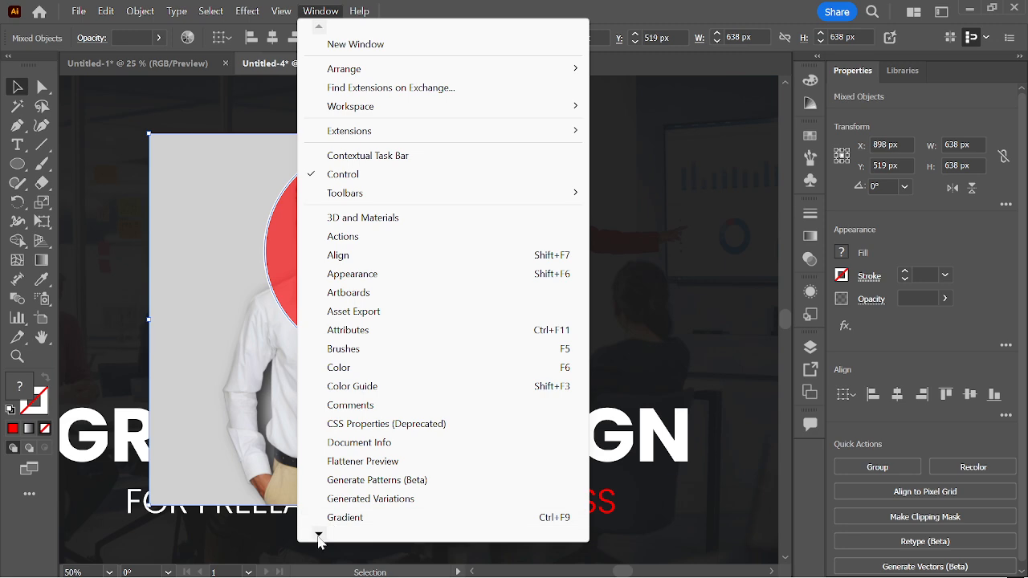
mouse_move(319, 540)
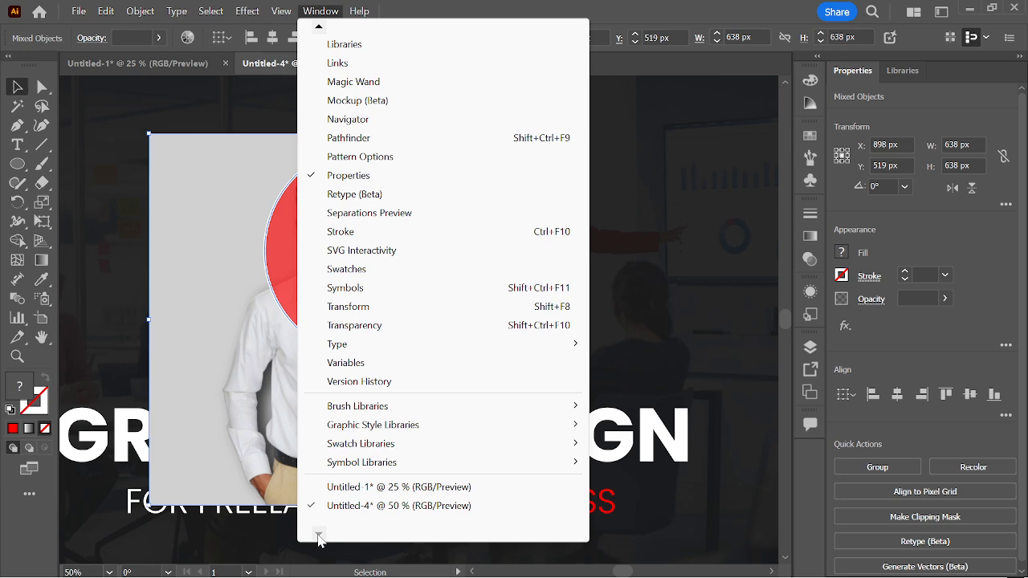
mouse_move(321, 29)
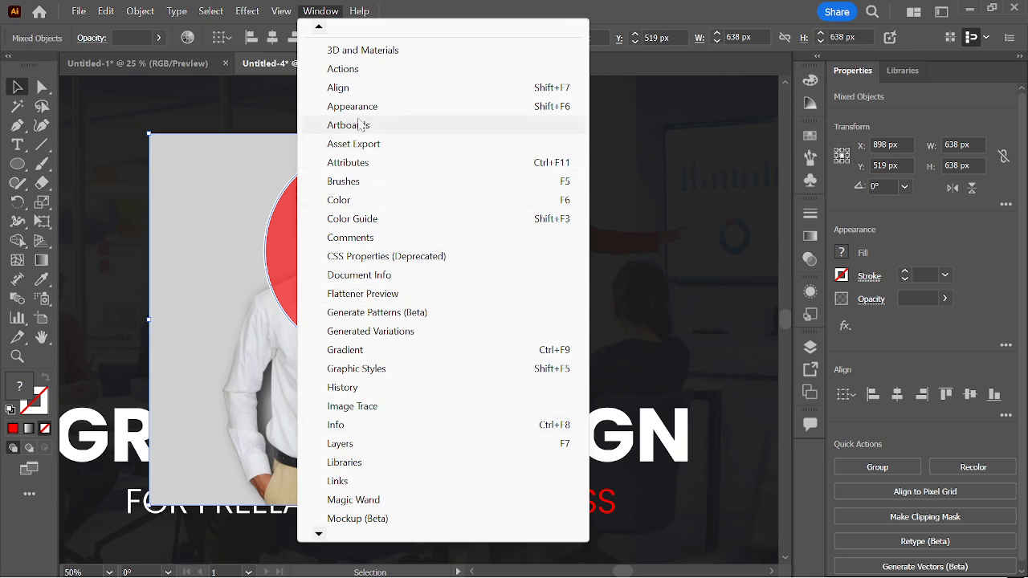
left_click(555, 89)
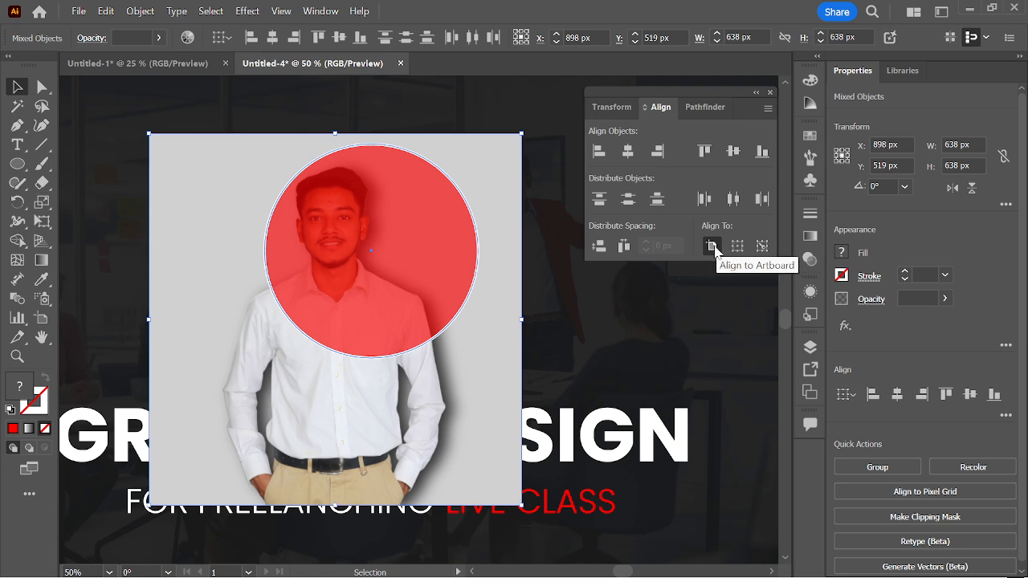
left_click(737, 247)
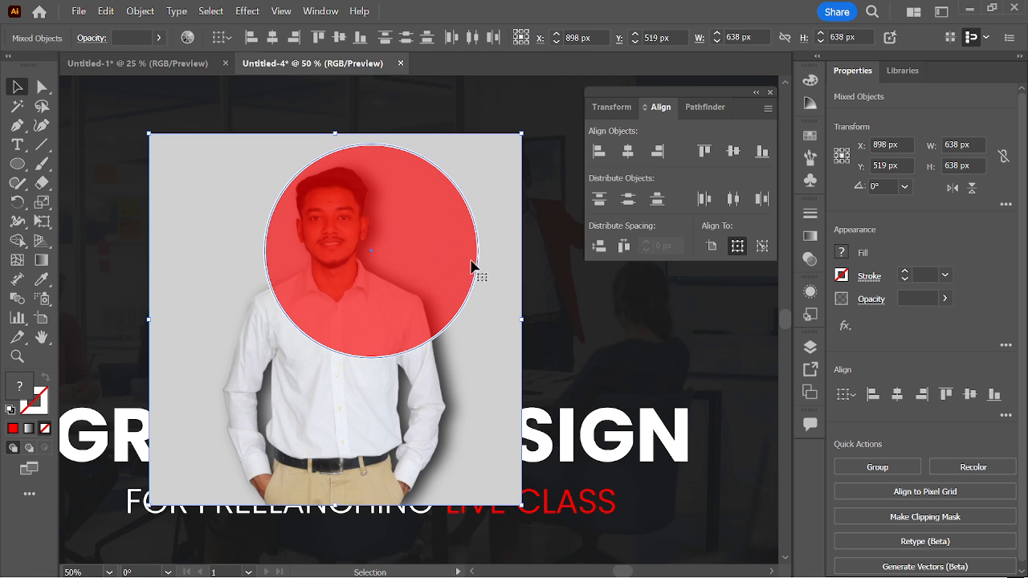
Step: Make the red circle the key object and centre the portrait horizontally on it
left_click(619, 334)
left_click(506, 279)
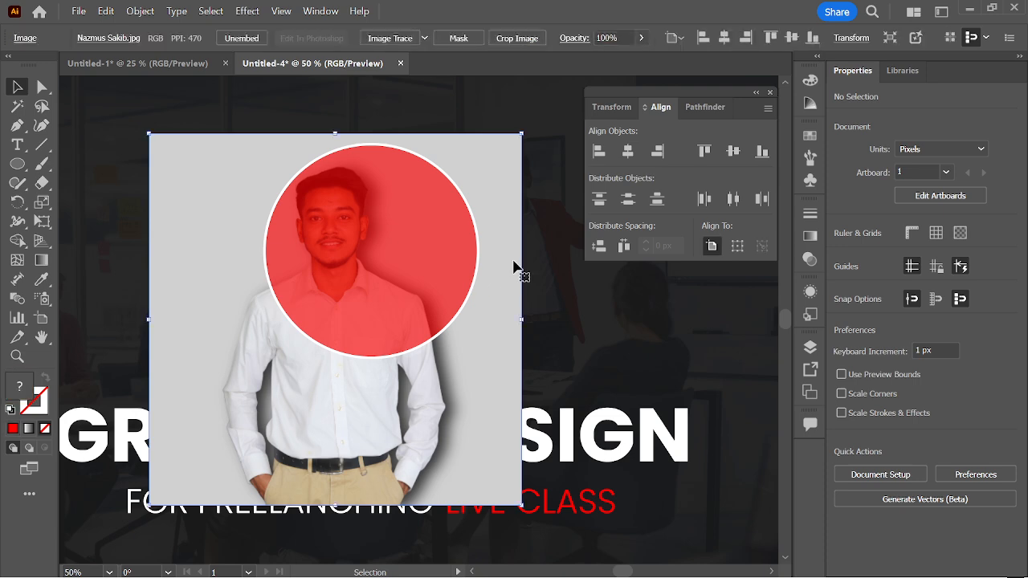
left_click(379, 245, "shift")
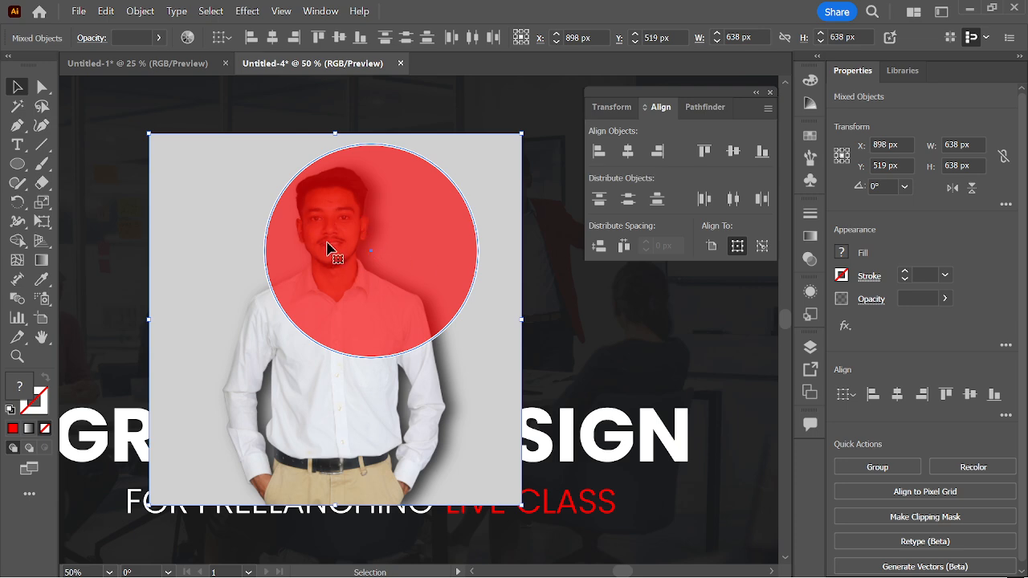
left_click(386, 223)
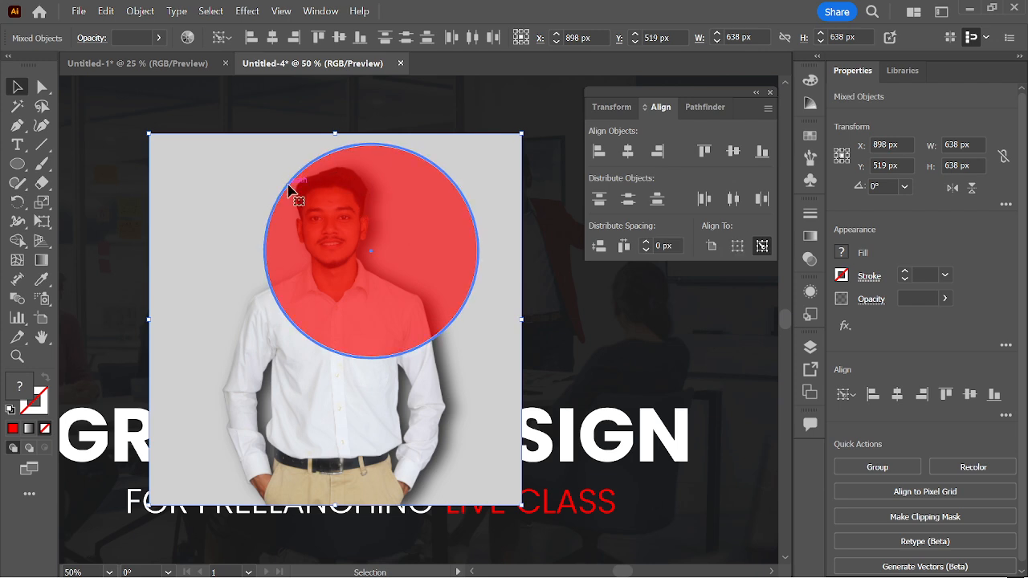
left_click(628, 152)
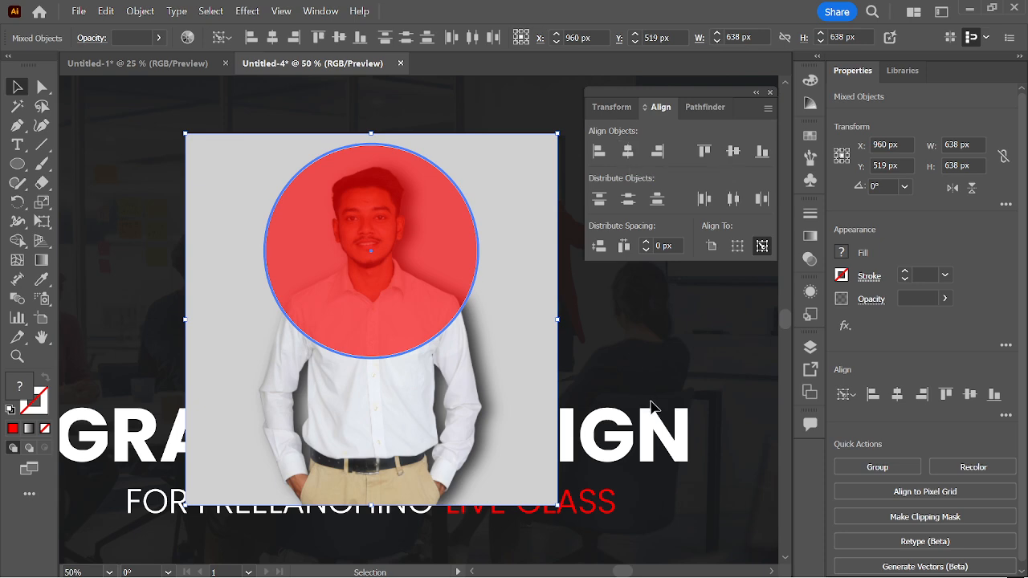
left_click(619, 316)
left_click(507, 308)
left_click(411, 250, "shift")
key("ctrl+minus")
key("ctrl+minus")
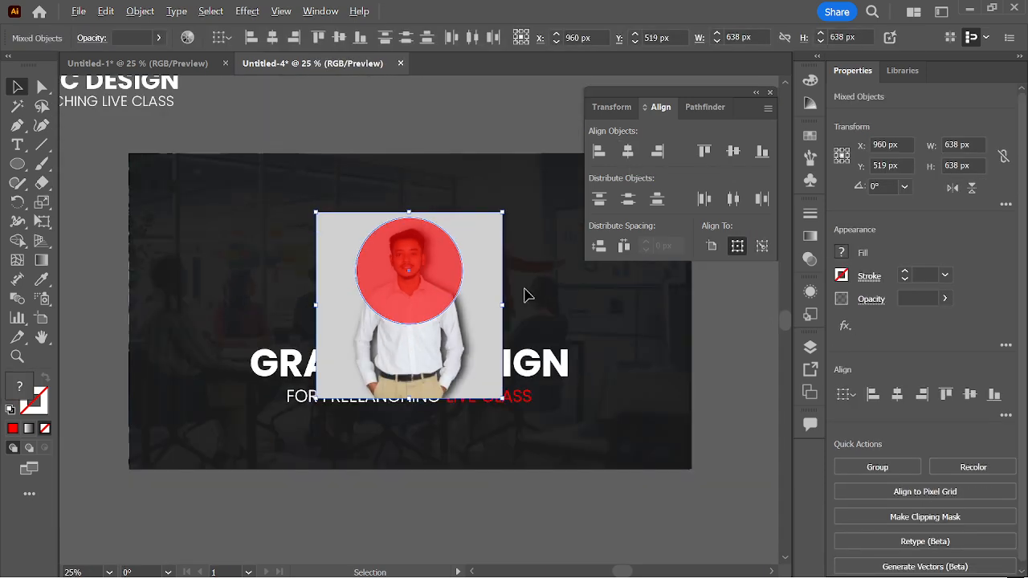
left_click(486, 300)
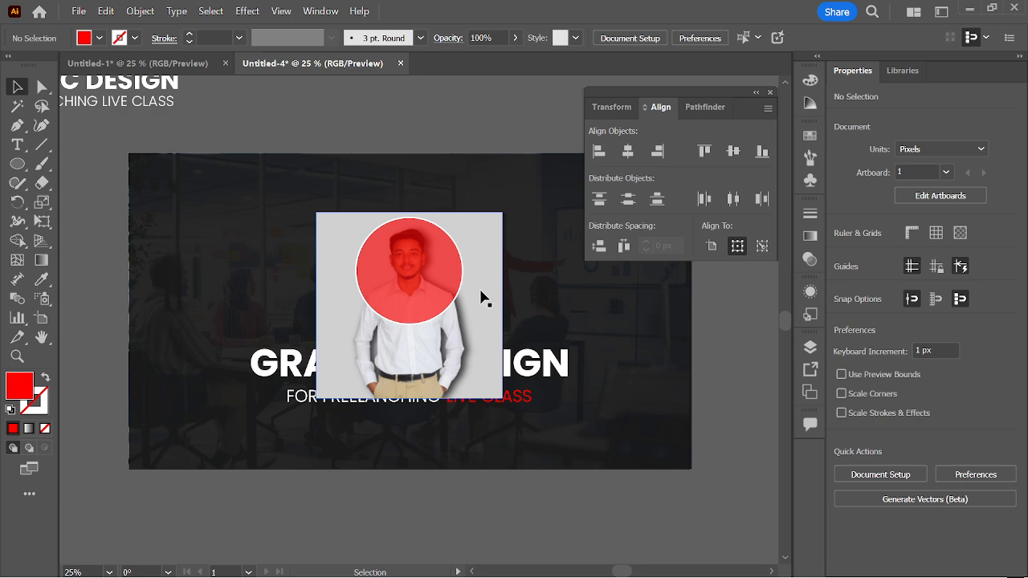
Step: Select the portrait and the translucent red circle and make a clipping mask from them
left_click(494, 262)
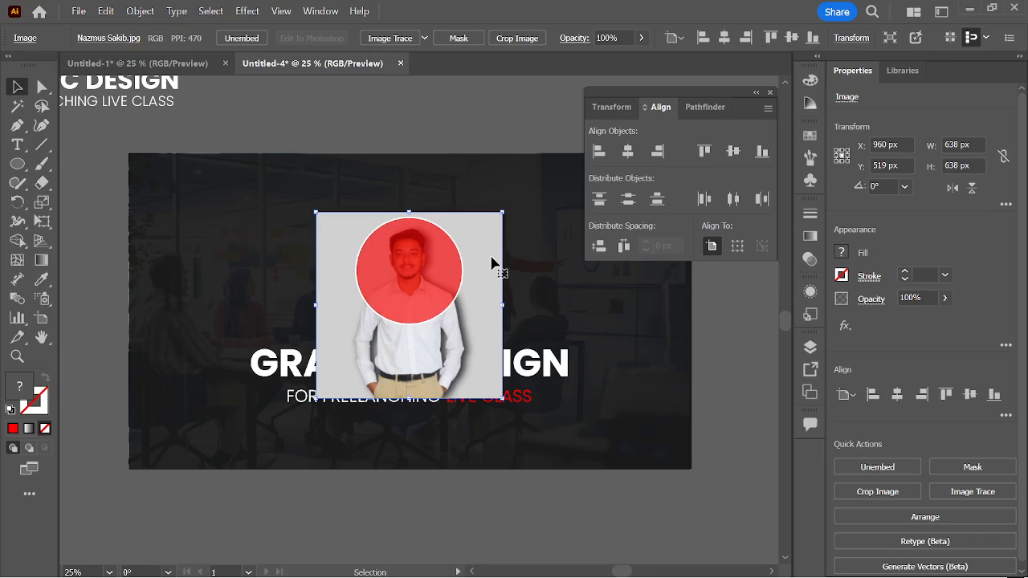
left_click(414, 273, "shift")
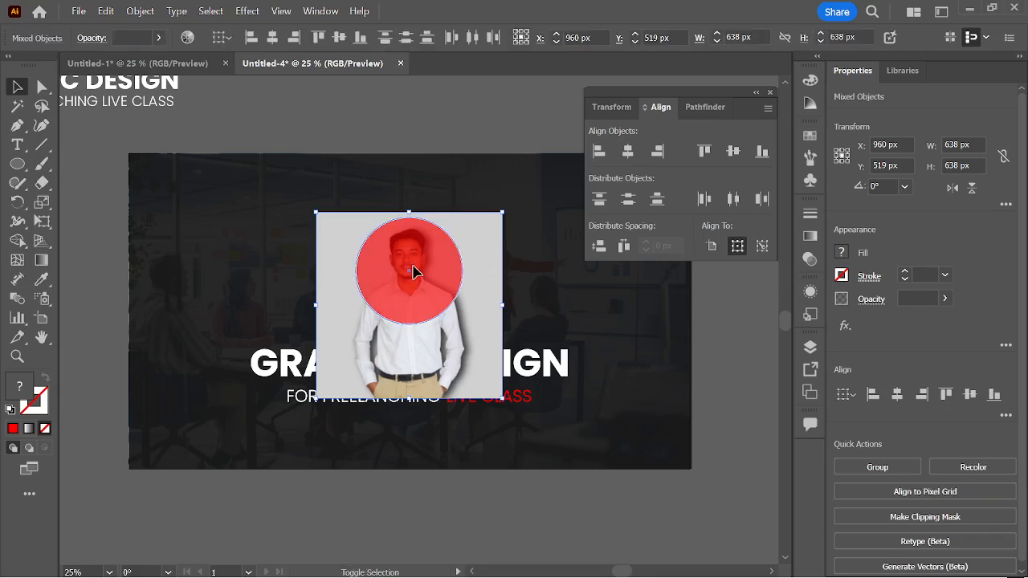
right_click(420, 280)
left_click(485, 383)
left_click(516, 303)
key("ctrl+plus")
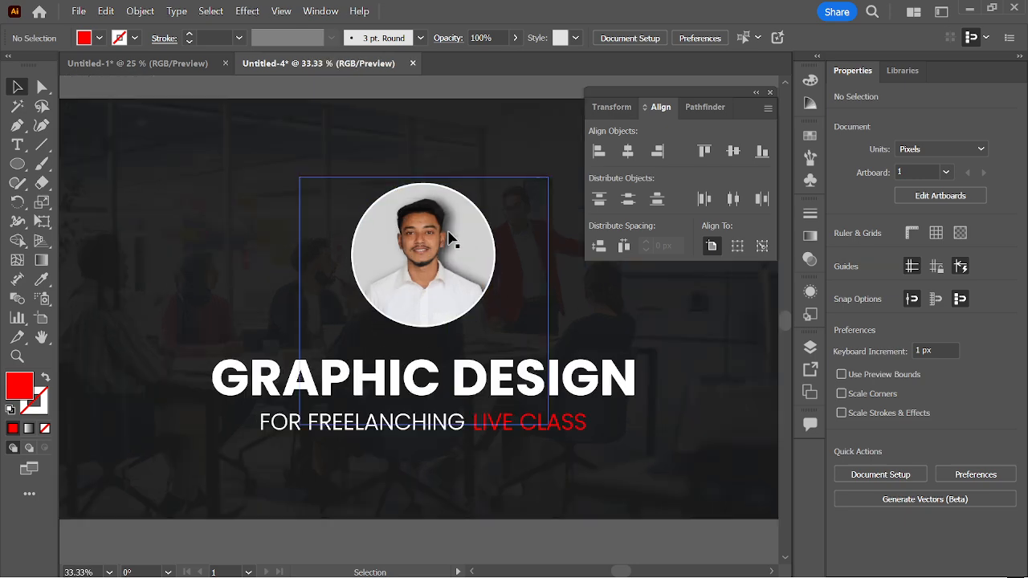
scroll(420, 202, "up", 1)
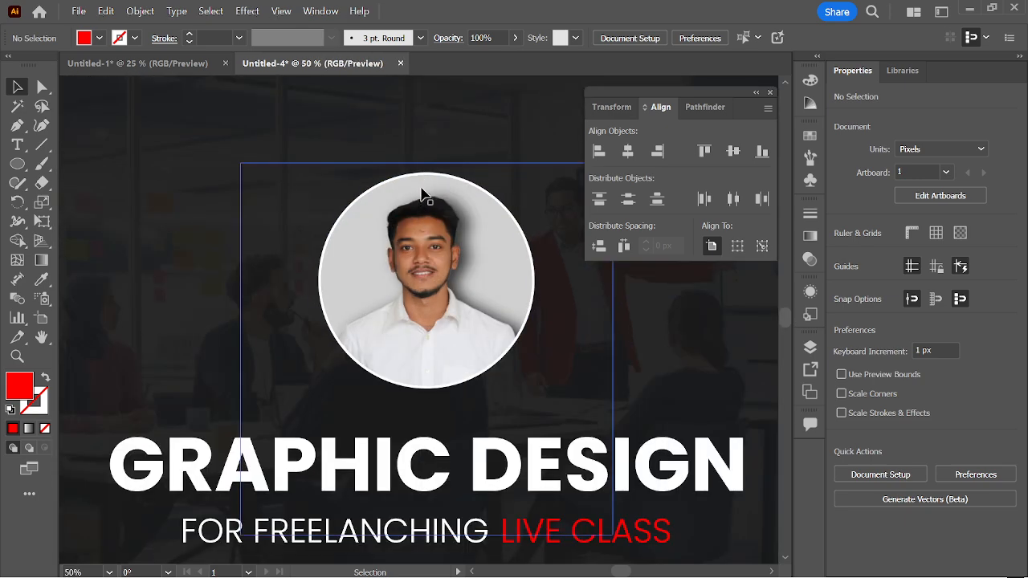
scroll(422, 189, "down", 1)
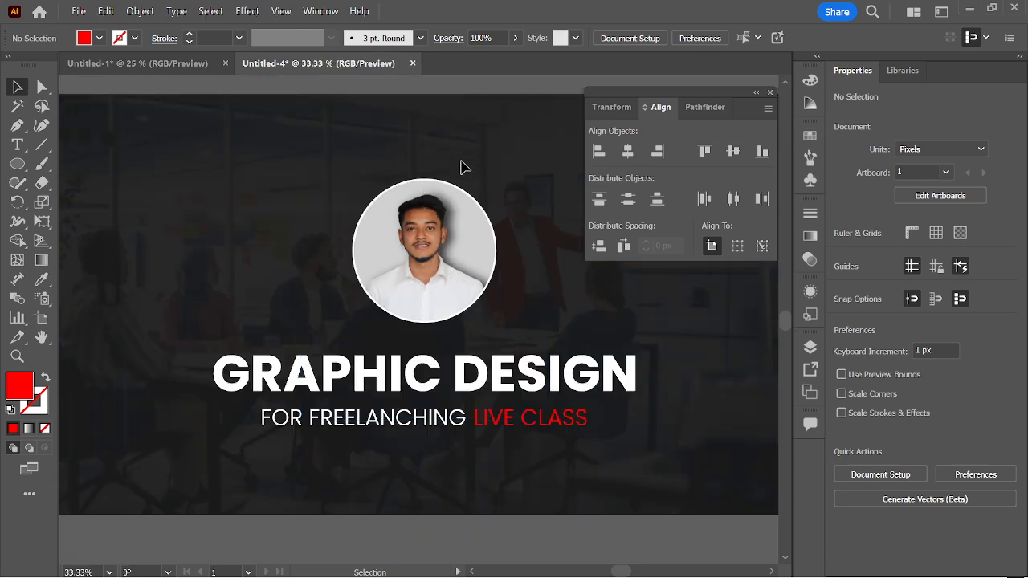
Step: Undo the portrait's clipping mask and leave the portrait and red circle deselected
key("ctrl+z")
key("ctrl+shift+a")
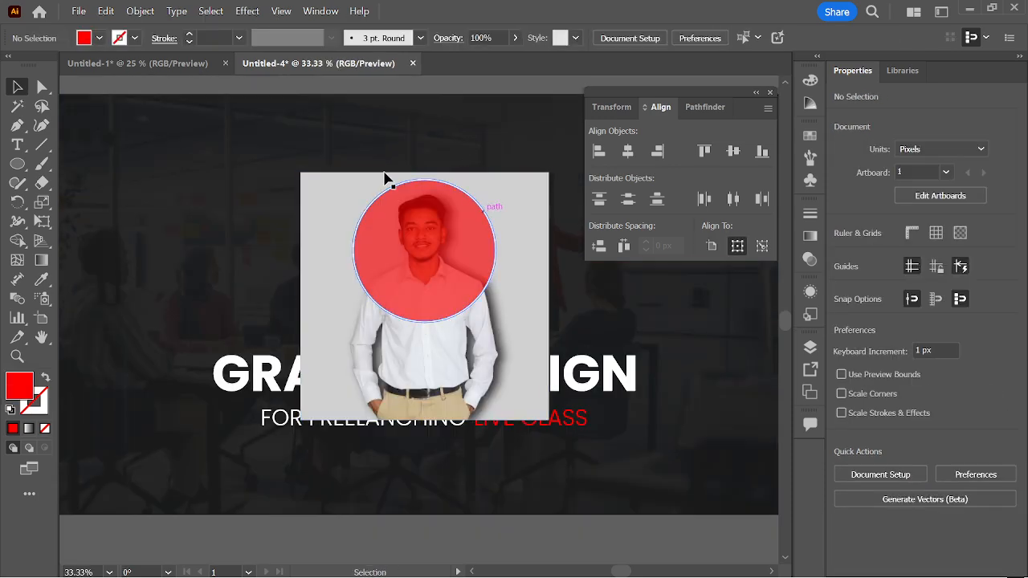
scroll(447, 241, "up", 1)
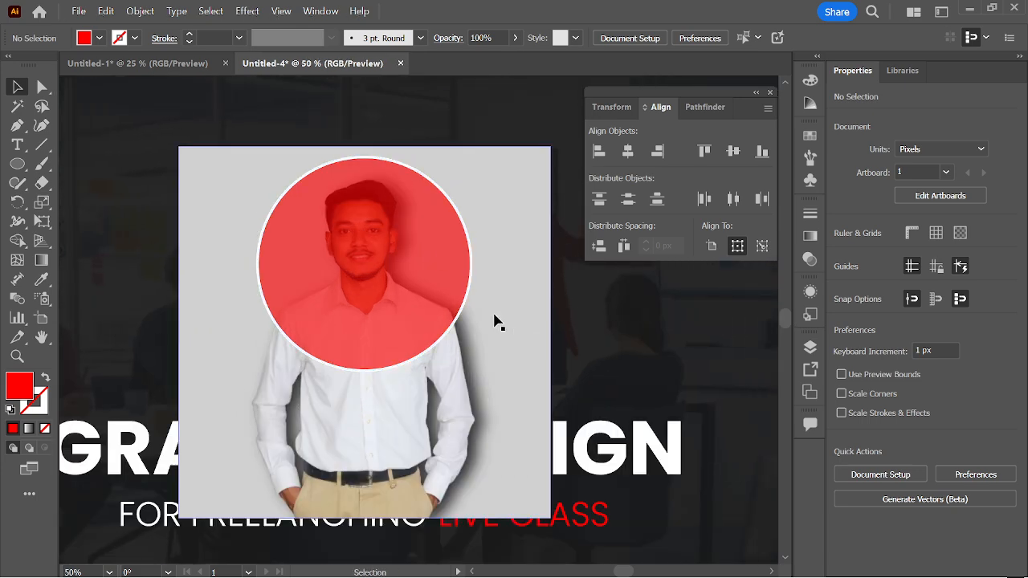
left_click(526, 294)
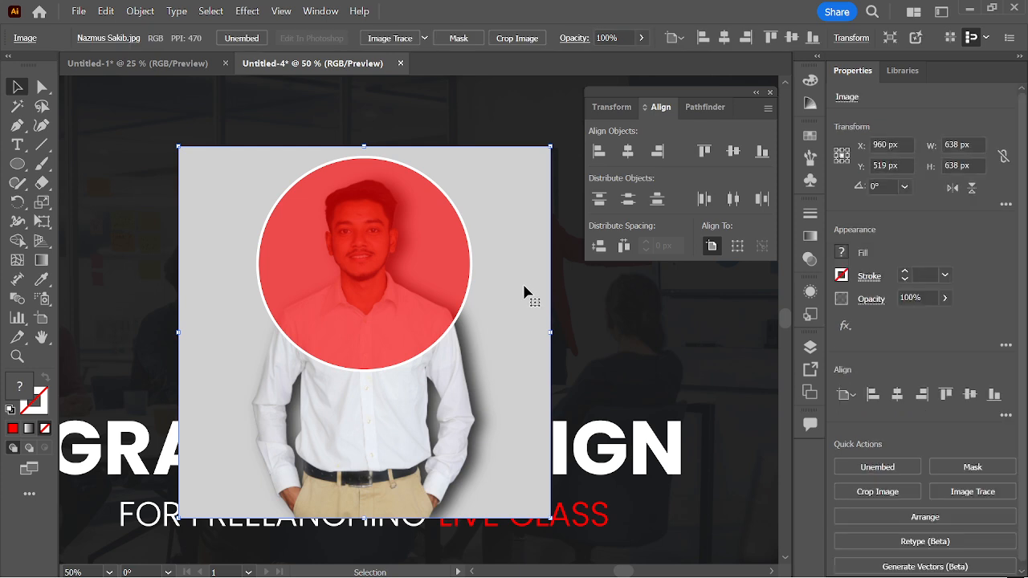
left_click(359, 250, "shift")
left_click(214, 121)
key("ctrl+minus")
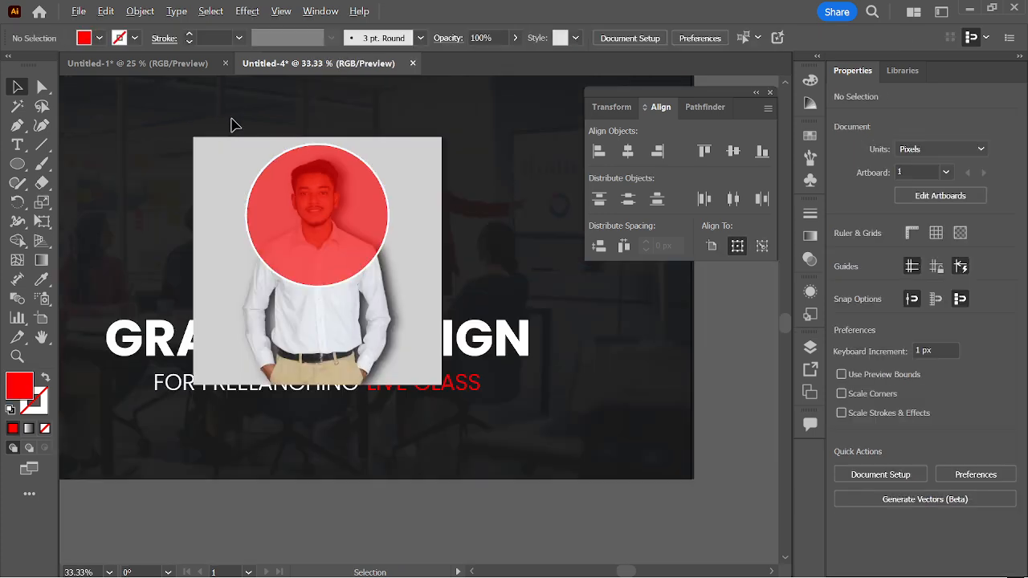
Step: Select the portrait, red disc and white ring together with a marquee and try to make a clipping mask
left_click_drag(273, 129, 330, 237)
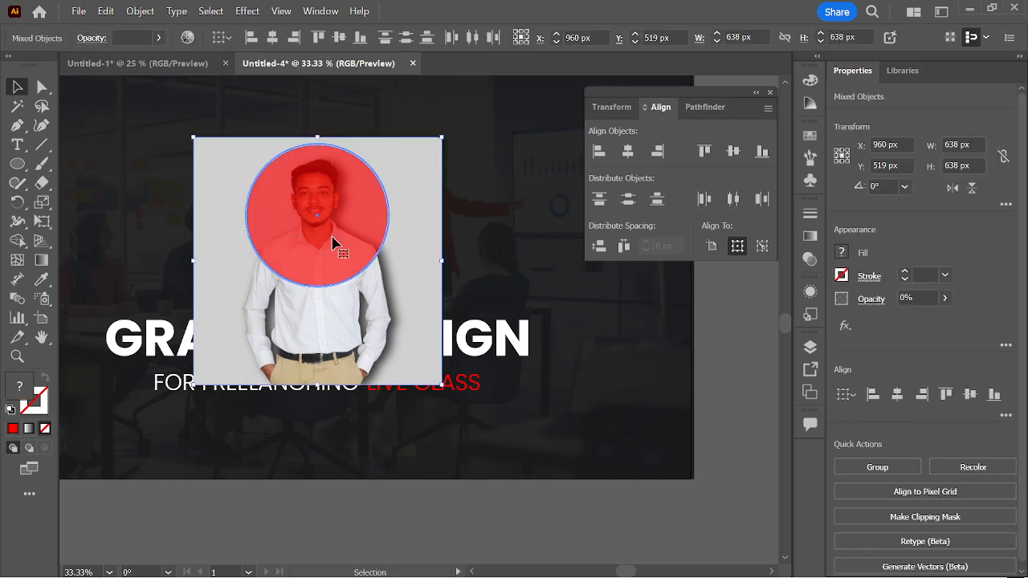
left_click(286, 121)
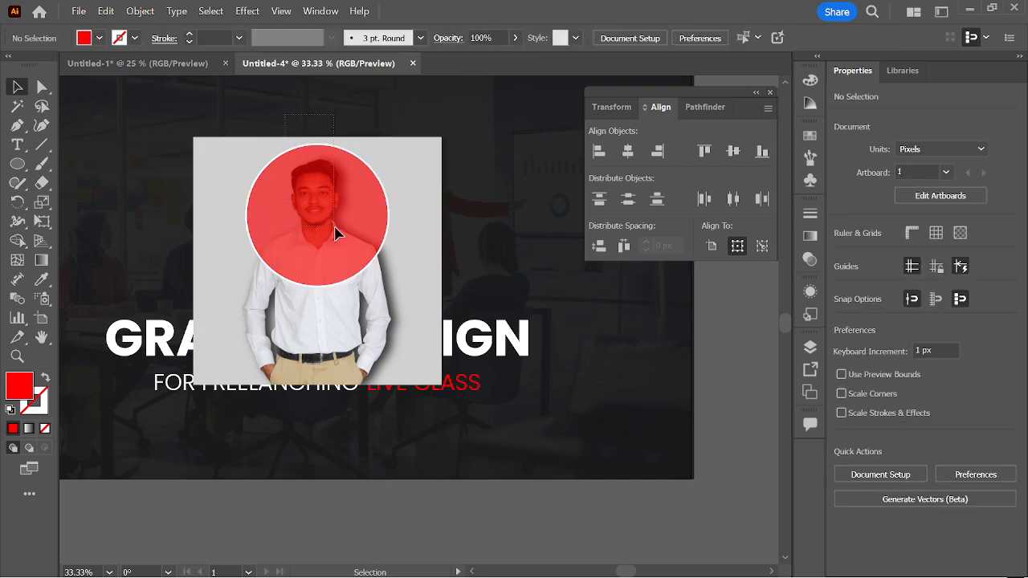
right_click(331, 205)
left_click(401, 382)
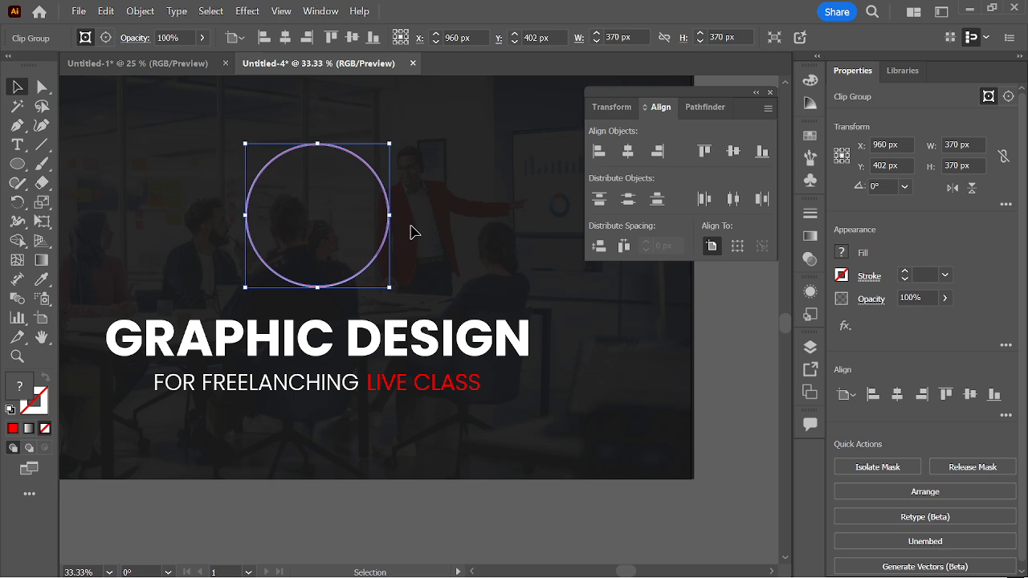
left_click(440, 237)
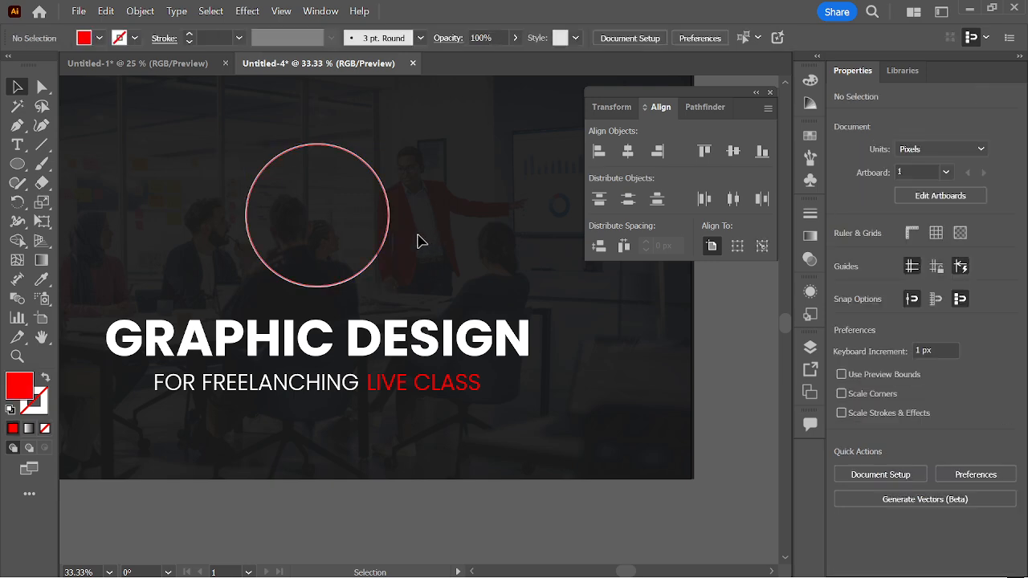
Step: Undo the clipping mask that included the white ring
key("ctrl+z")
key("ctrl+z")
key("ctrl+z")
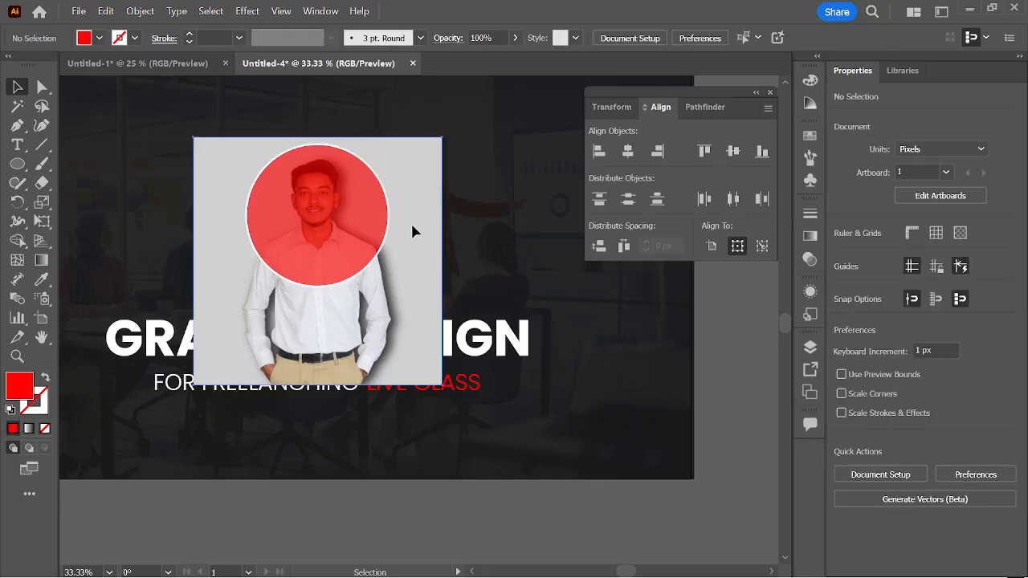
Step: Select only the portrait and the red disc, and make a clipping mask that crops the portrait inside the white ring
left_click(412, 232)
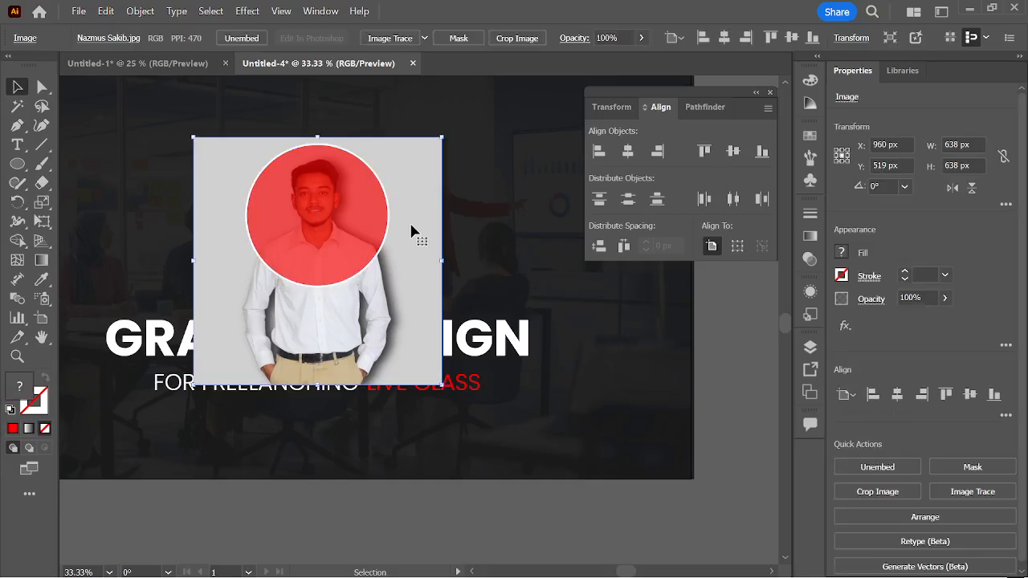
left_click(320, 211, "shift")
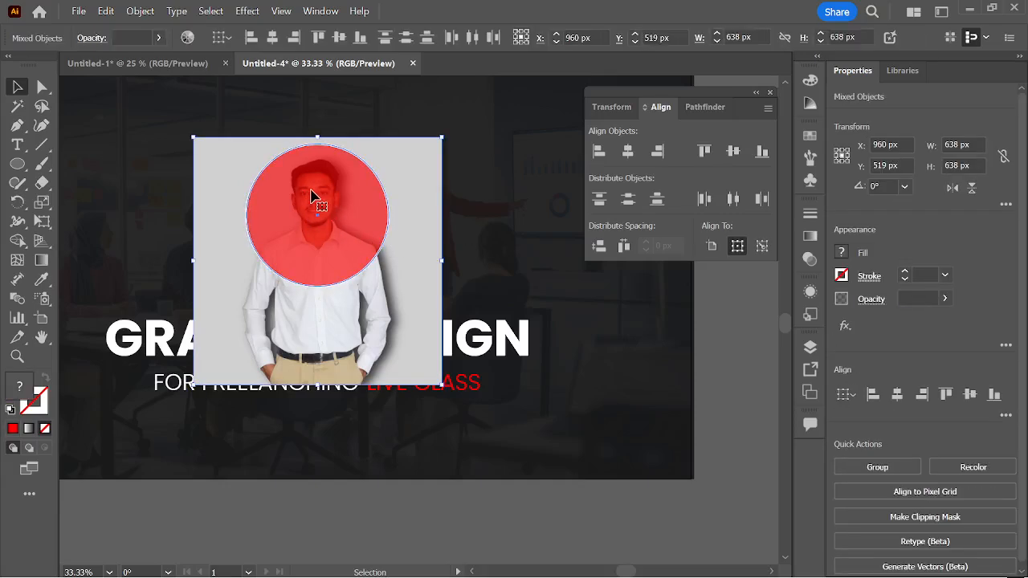
right_click(331, 211)
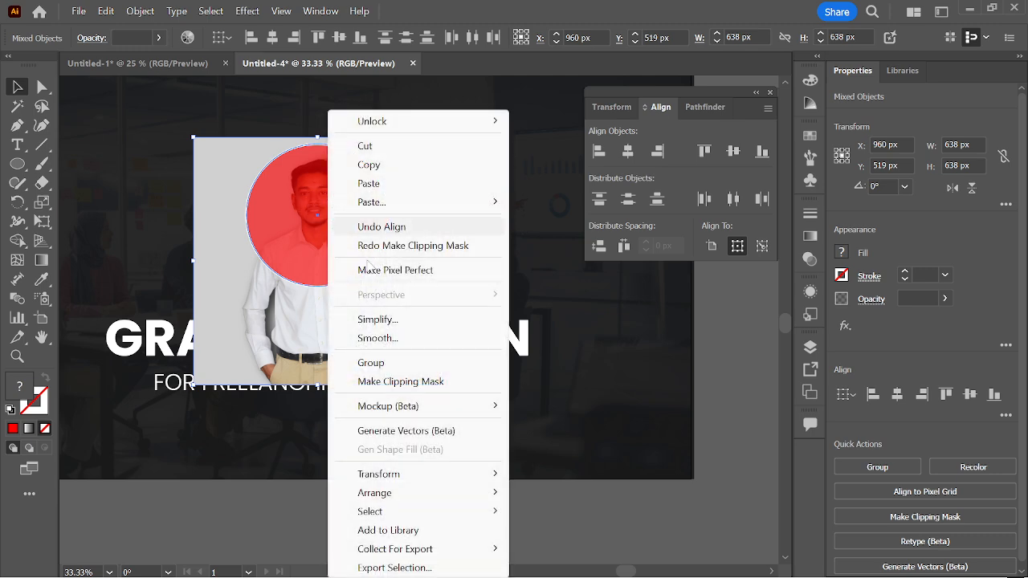
left_click(367, 382)
left_click(447, 257)
key("ctrl+minus")
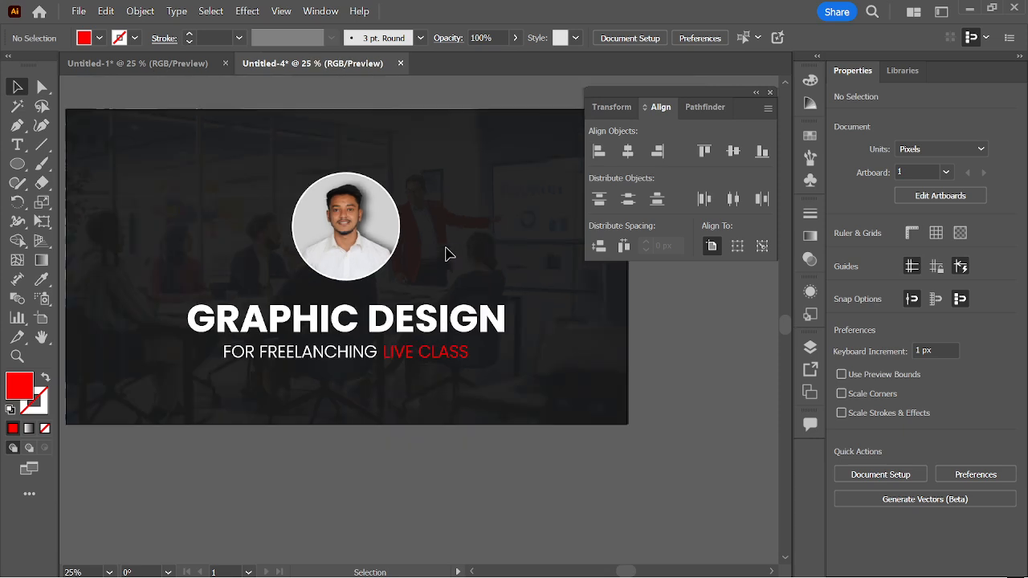
scroll(454, 277, "up", 2)
scroll(454, 273, "down", 1, "alt")
scroll(455, 337, "up", 1)
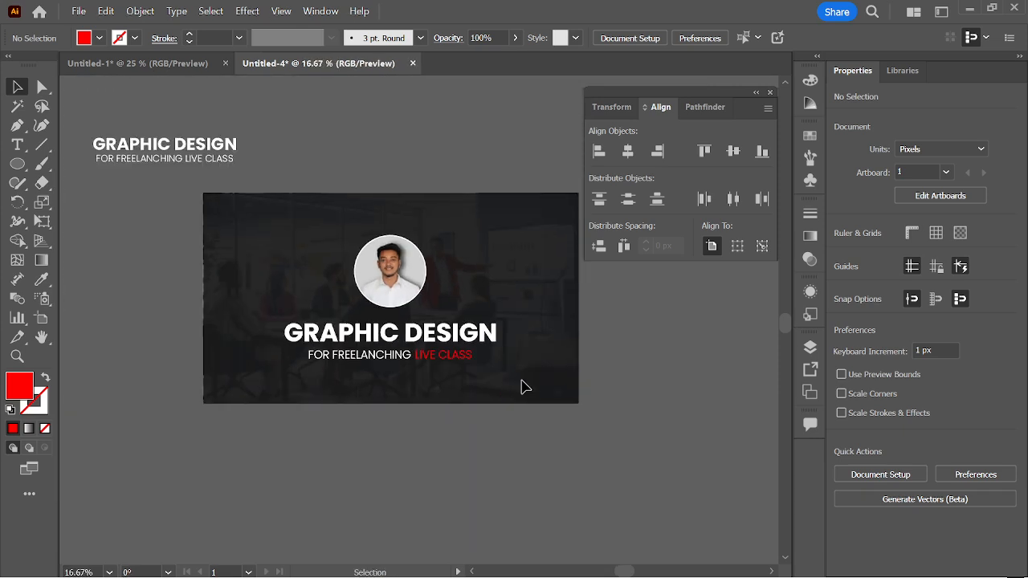
scroll(421, 380, "up", 1, "alt")
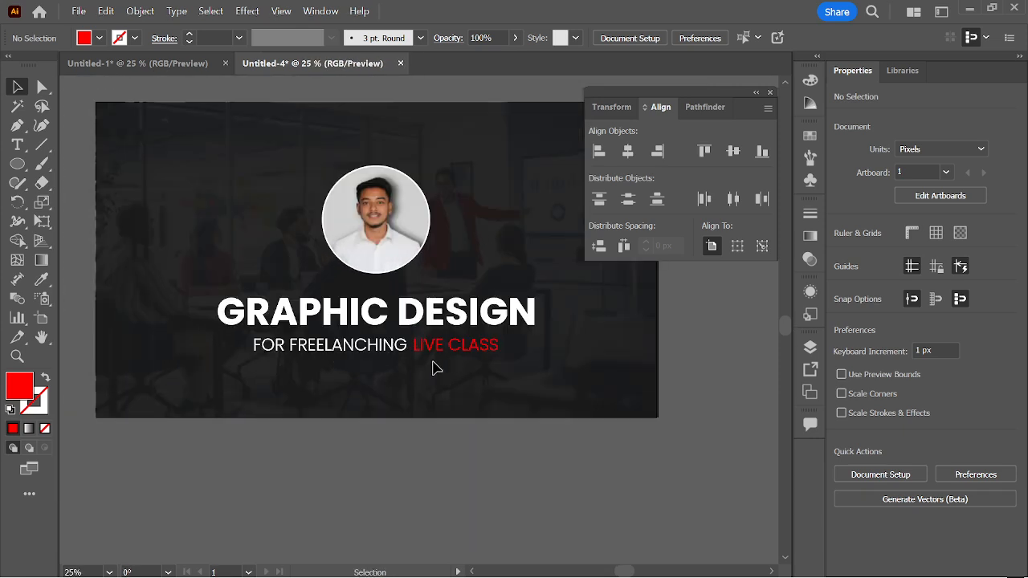
scroll(523, 394, "up", 1)
scroll(493, 450, "down", 1, "alt")
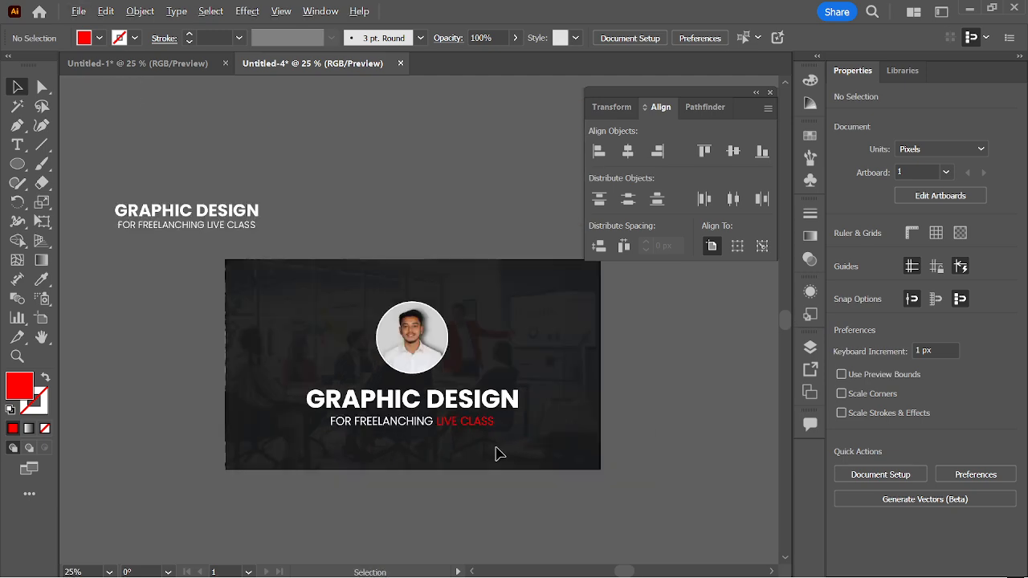
Step: Delete the spare GRAPHIC DESIGN title copy outside the artboard and undo the deletion
left_click_drag(210, 161, 200, 220)
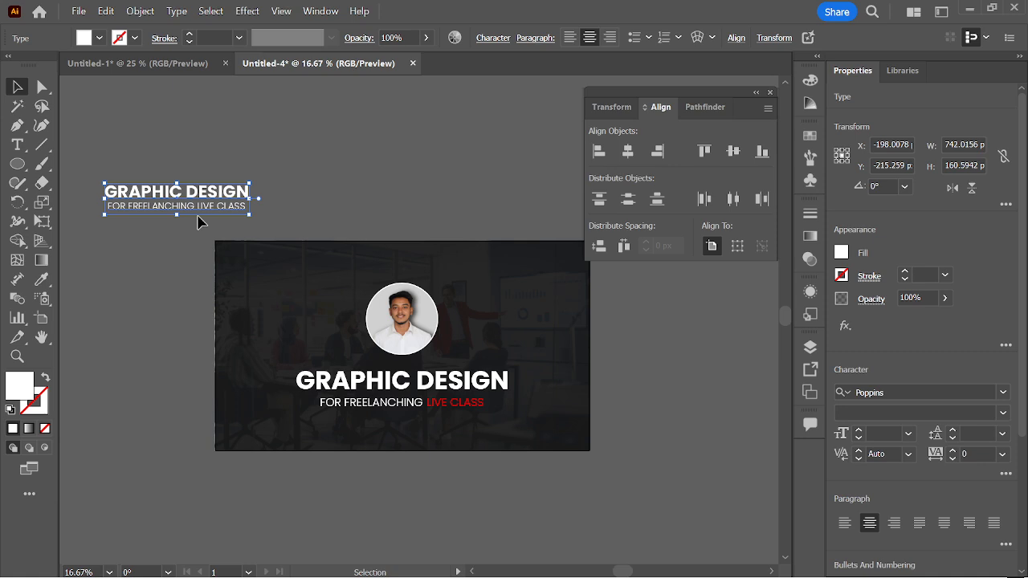
key("Delete")
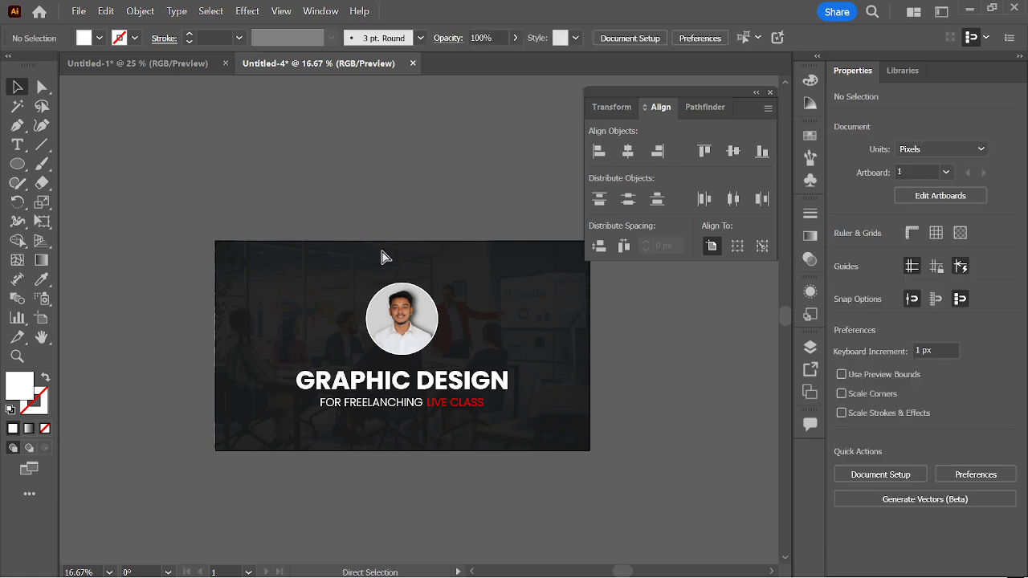
key("ctrl+z")
left_click(364, 197)
scroll(379, 206, "up", 1, "alt")
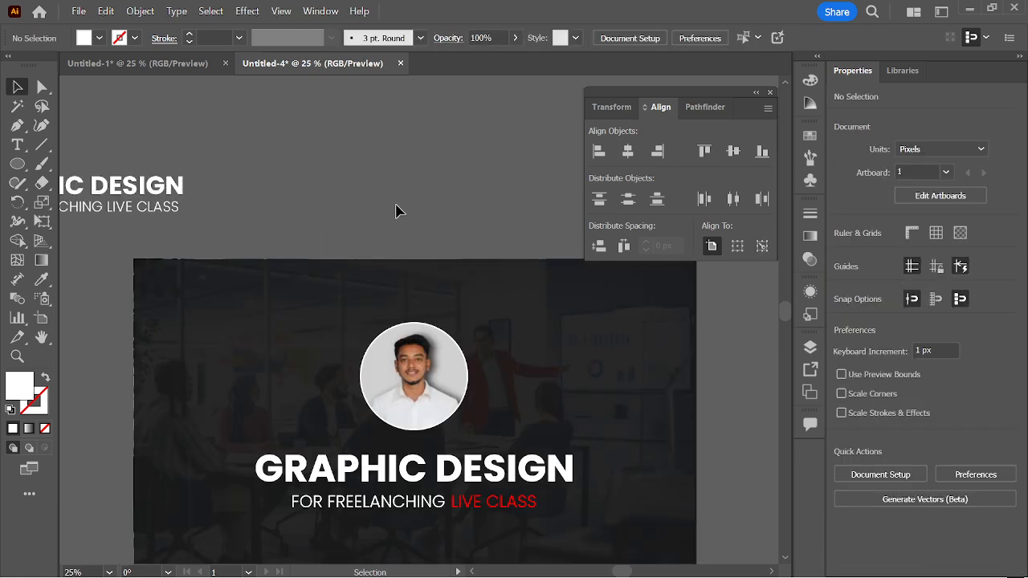
Step: Collapse the floating Transform, Align and Pathfinder group and dock it beside the Properties panel
left_click(755, 92)
left_click_drag(628, 91, 778, 121)
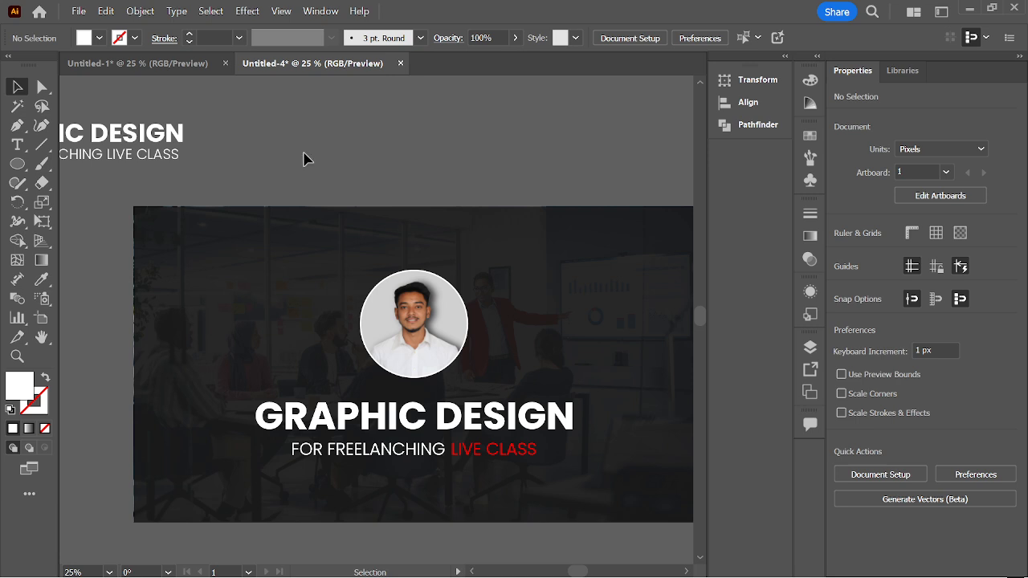
Step: Open the Save dialog for the banner document and dismiss it
left_click(78, 12)
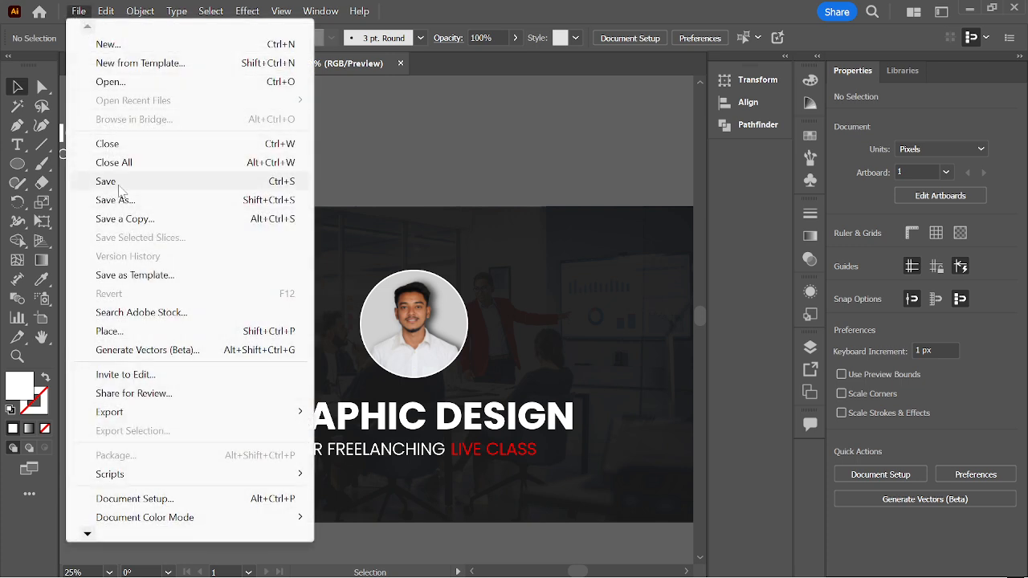
left_click(137, 183)
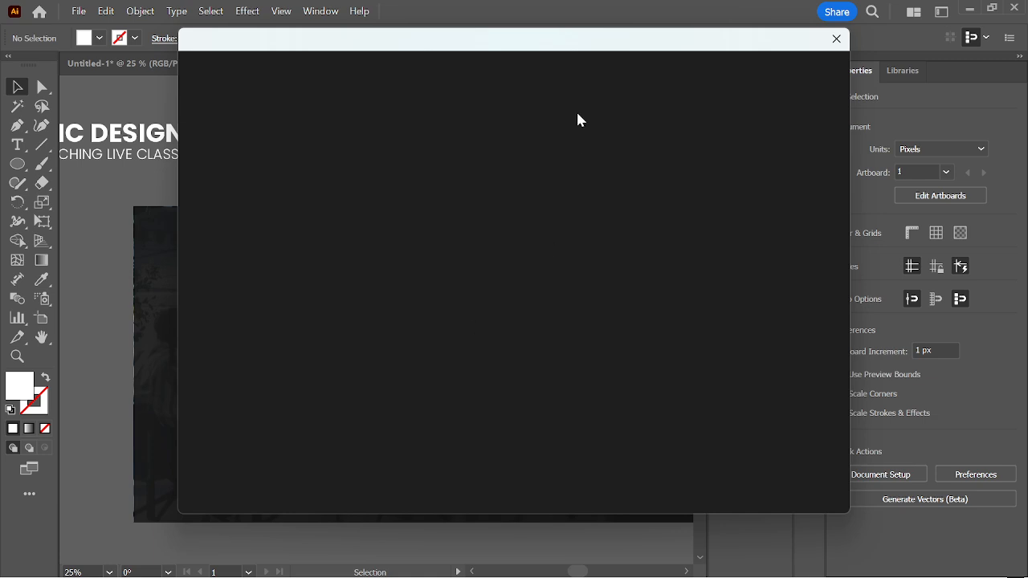
left_click_drag(511, 53, 467, 85)
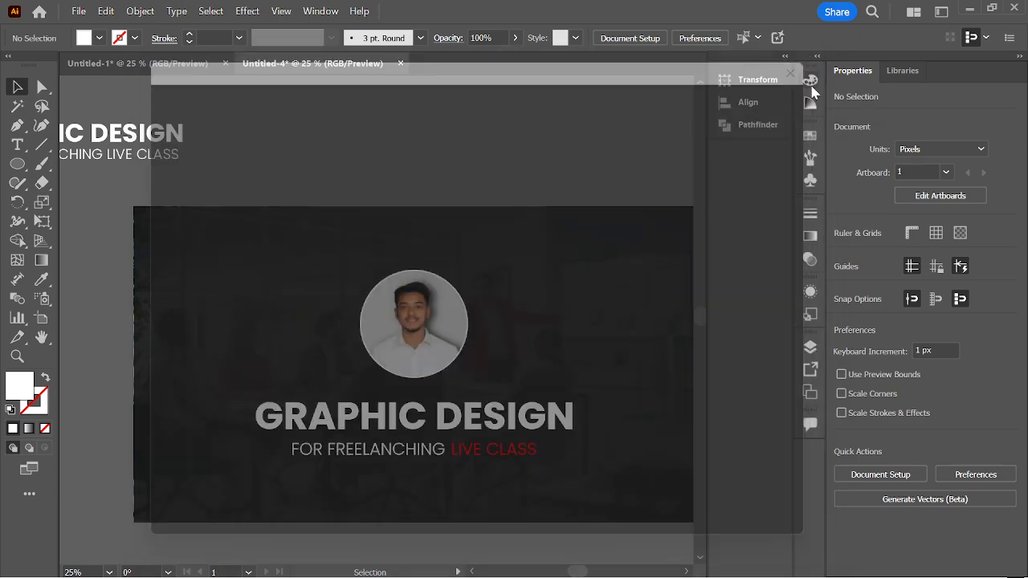
Step: Open the Save As dialog for the banner document and cancel it without saving
left_click(79, 11)
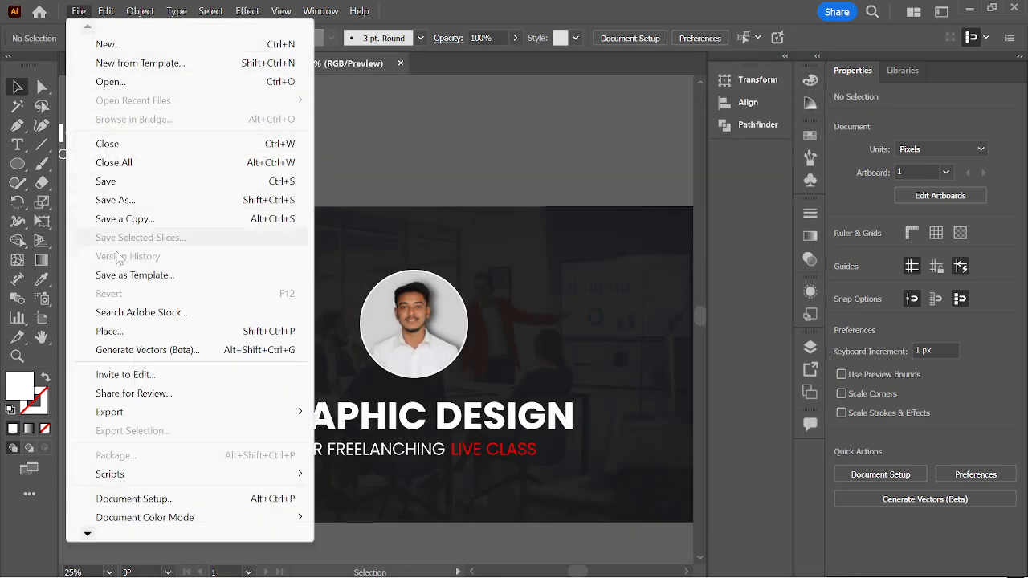
left_click(128, 200)
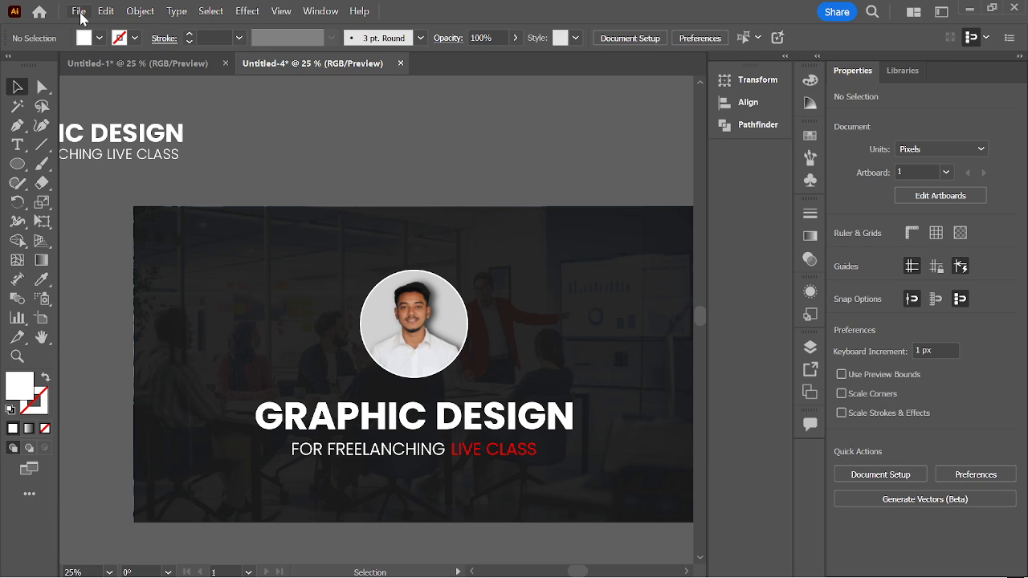
left_click(79, 11)
left_click(122, 200)
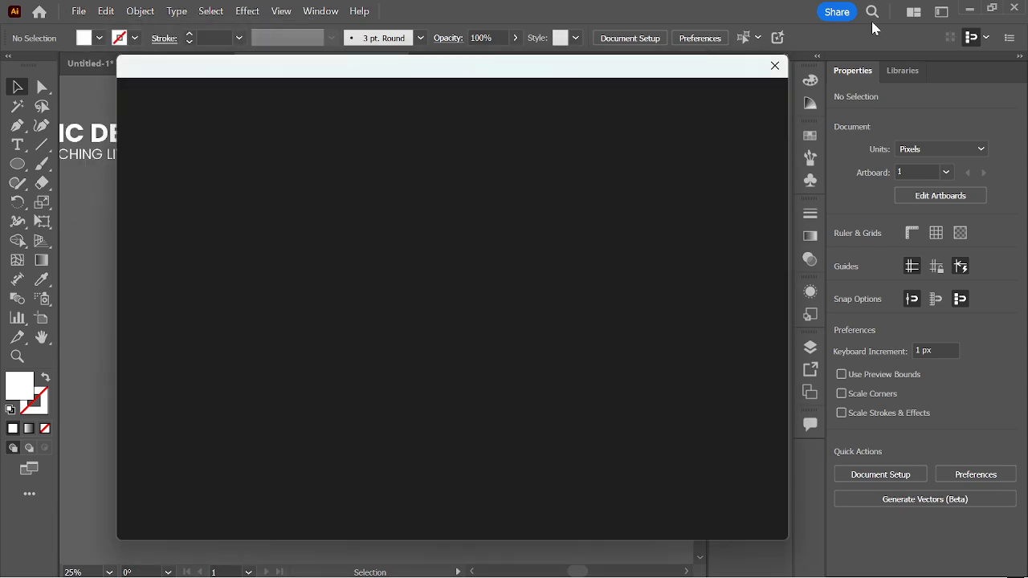
left_click_drag(695, 72, 679, 75)
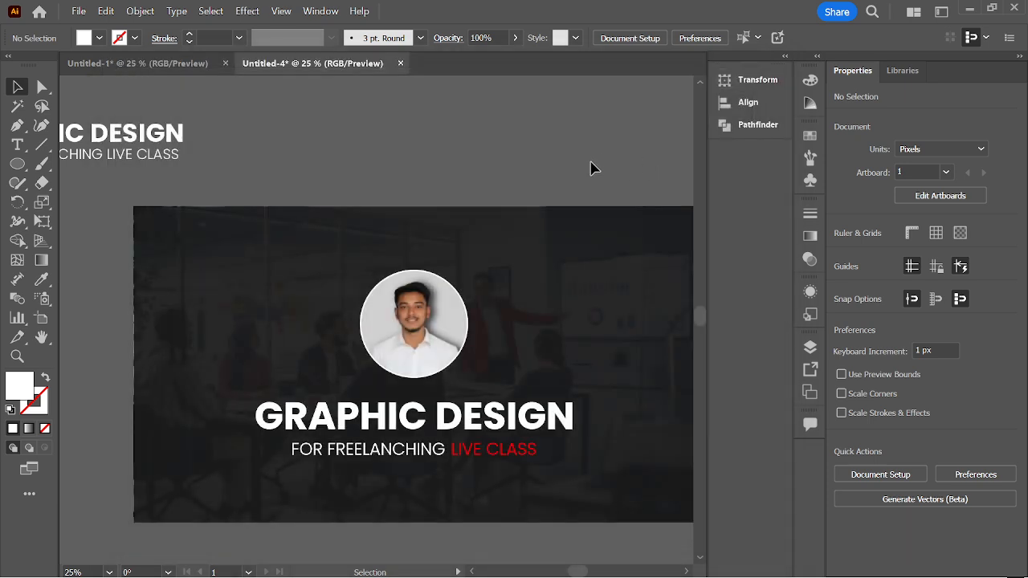
scroll(598, 161, "down", 1)
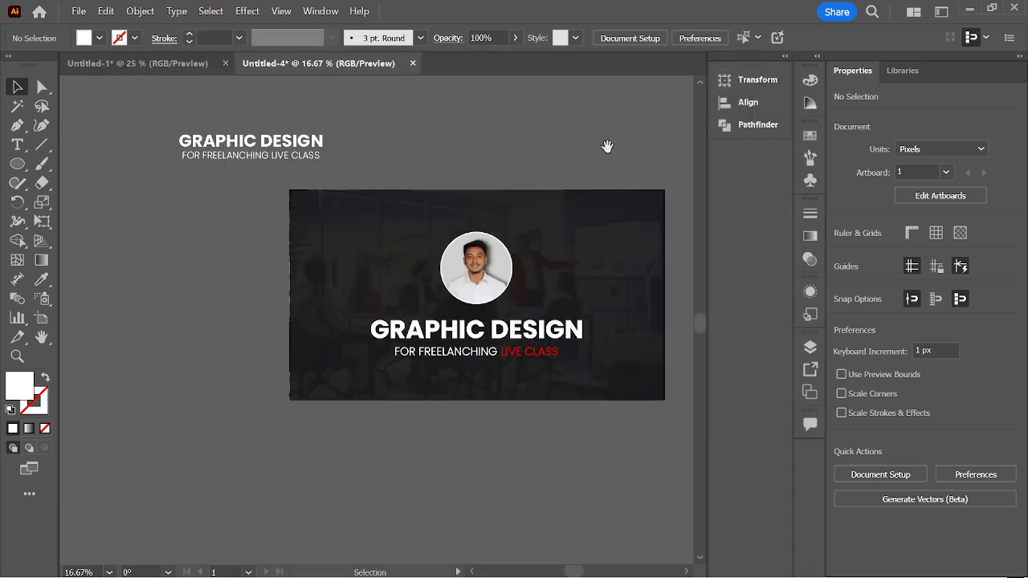
Step: Open the Export As dialog for the banner, examine the available file formats, and close it without exporting
left_click_drag(603, 153, 532, 161)
left_click(78, 11)
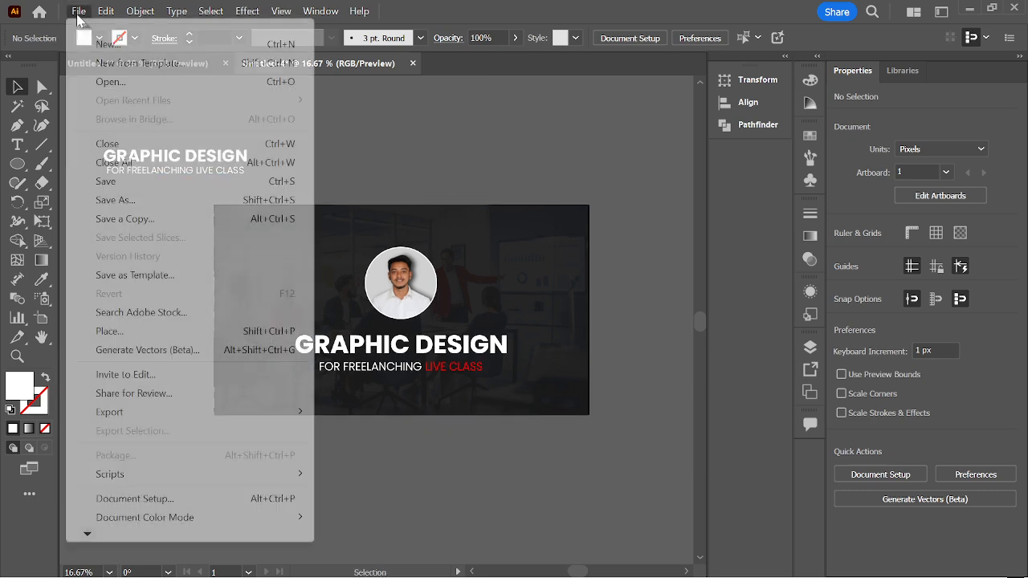
mouse_move(114, 417)
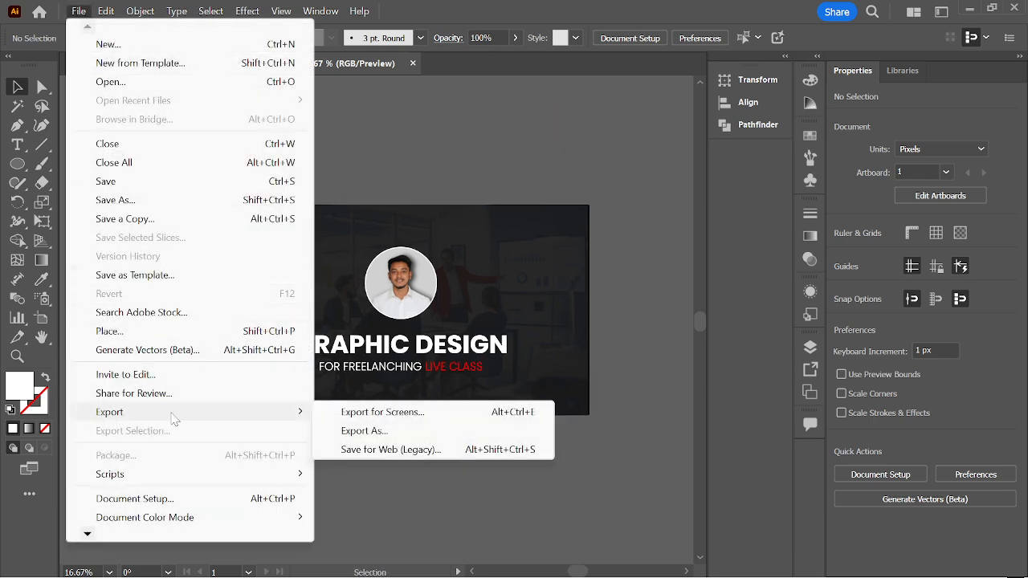
left_click(399, 430)
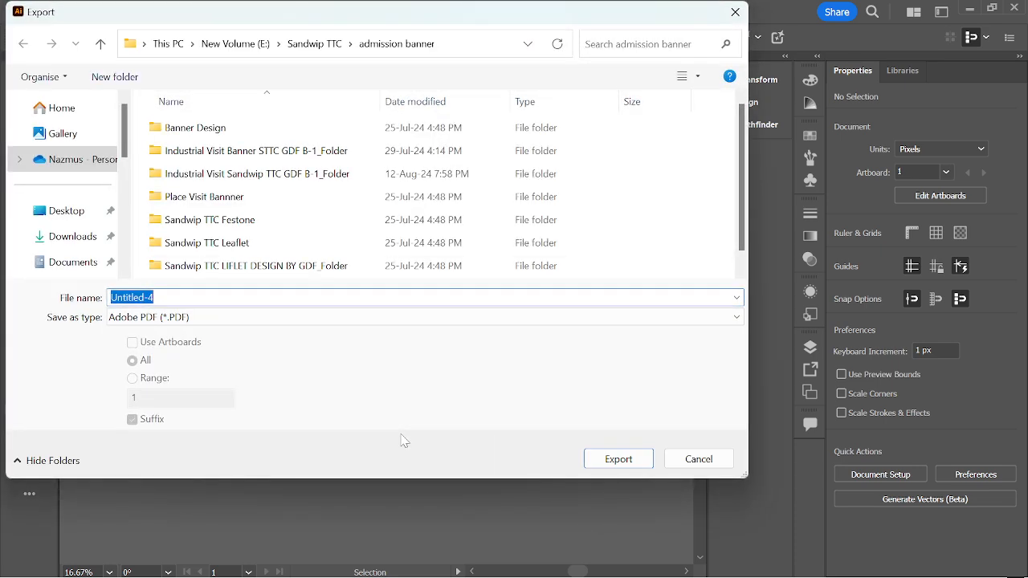
left_click(148, 318)
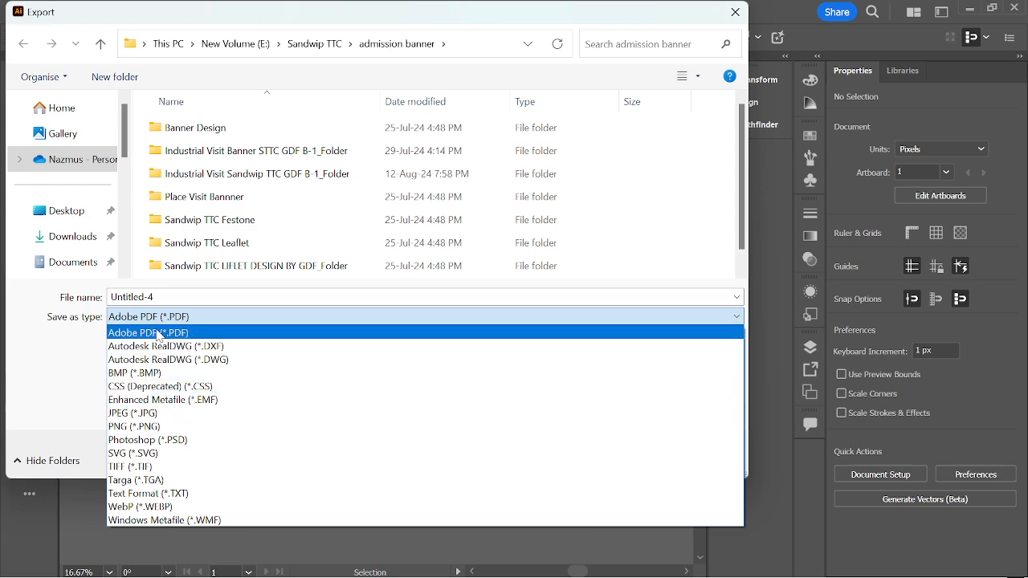
left_click(741, 19)
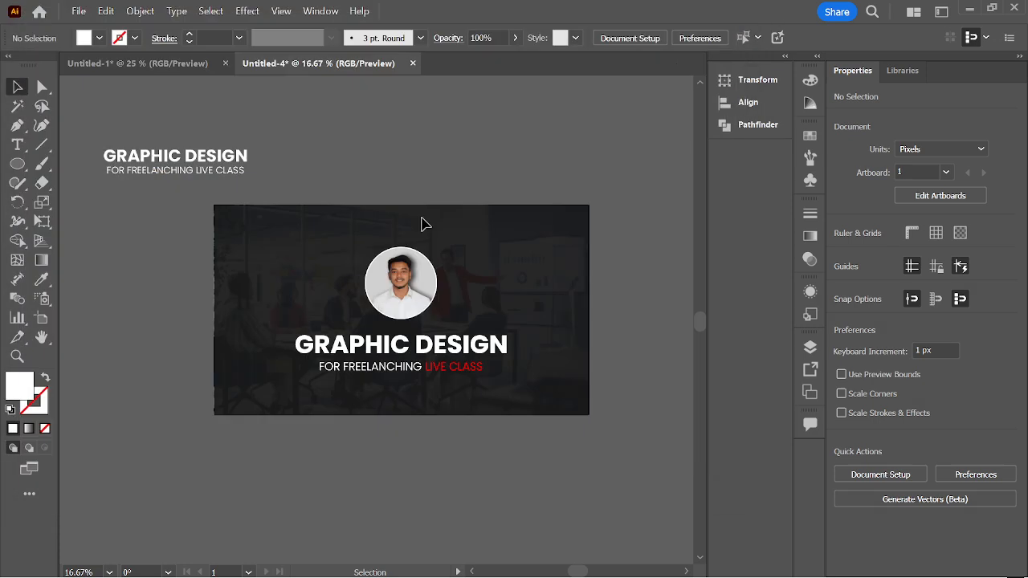
left_click(734, 13)
left_click(81, 13)
left_click(112, 200)
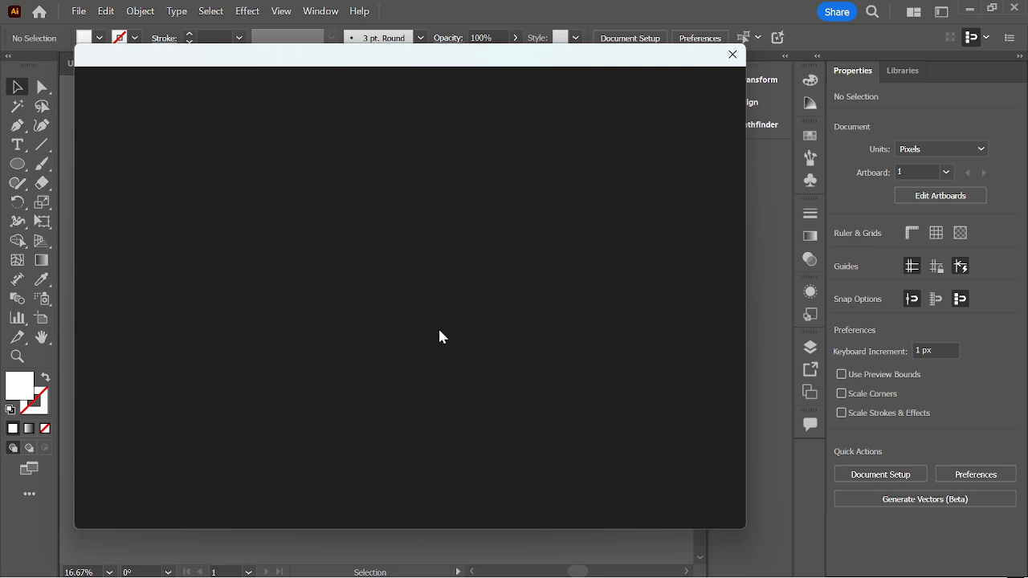
left_click(732, 53)
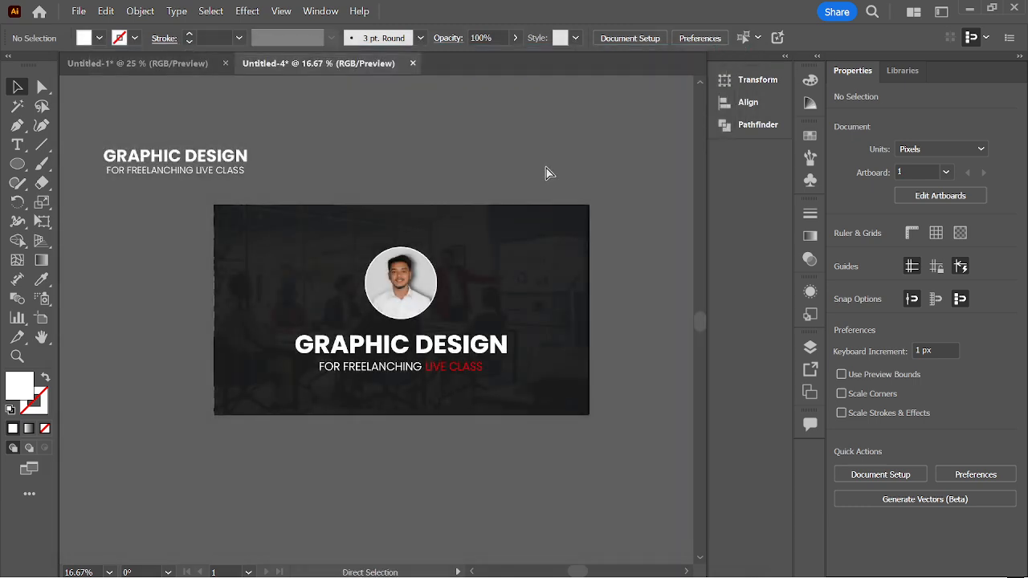
key("ctrl+n")
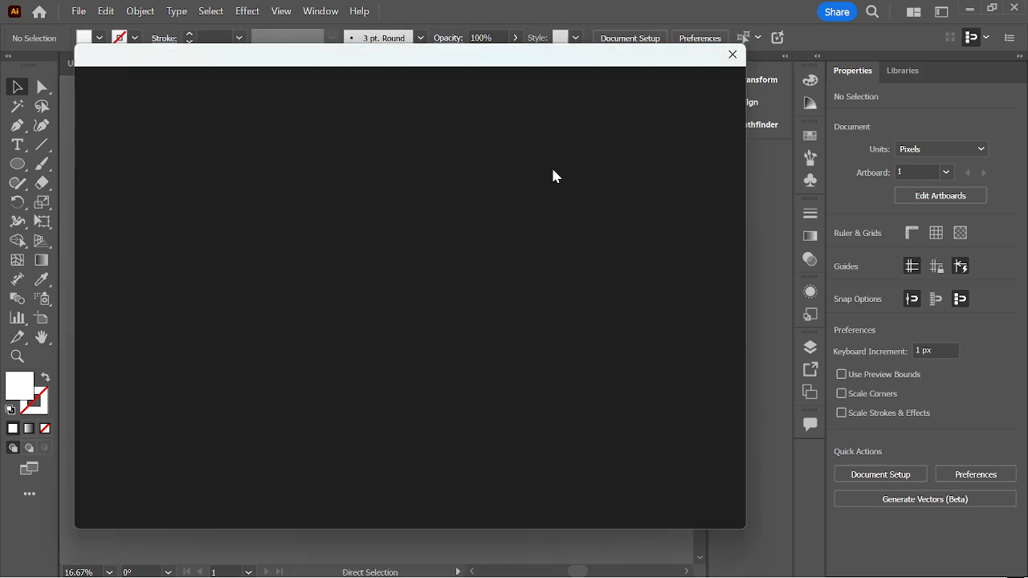
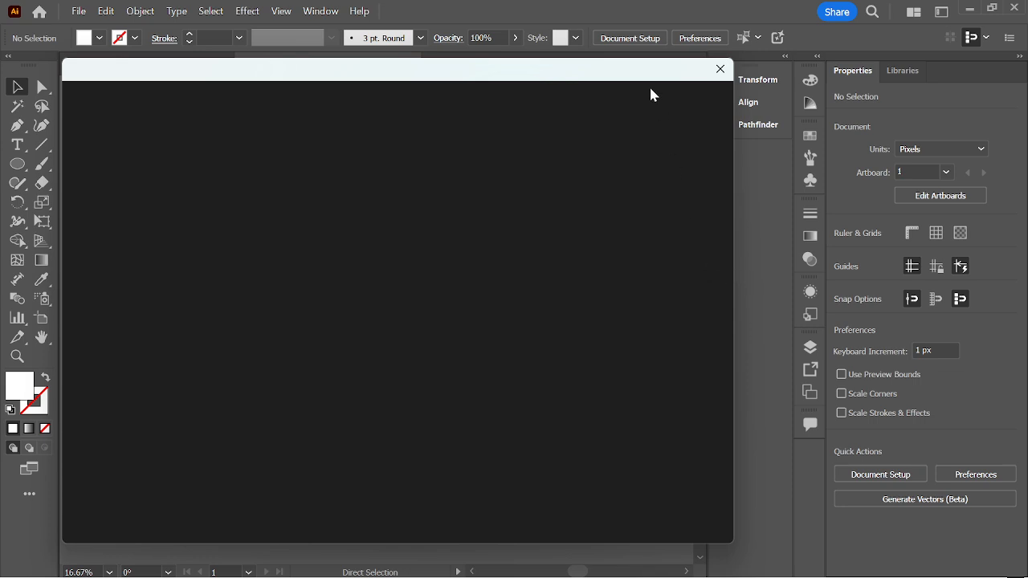
left_click(720, 69)
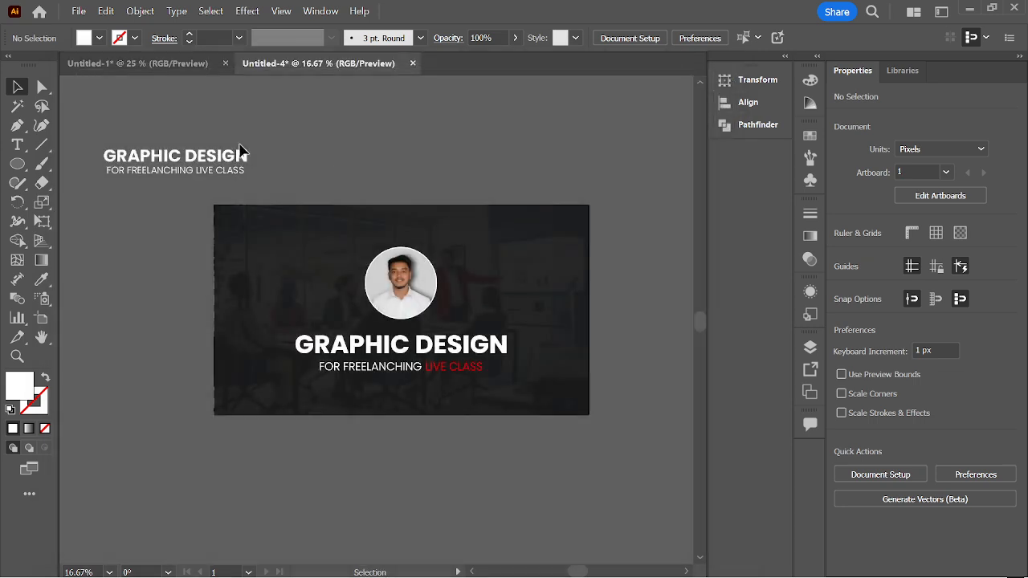
left_click(79, 11)
mouse_move(133, 413)
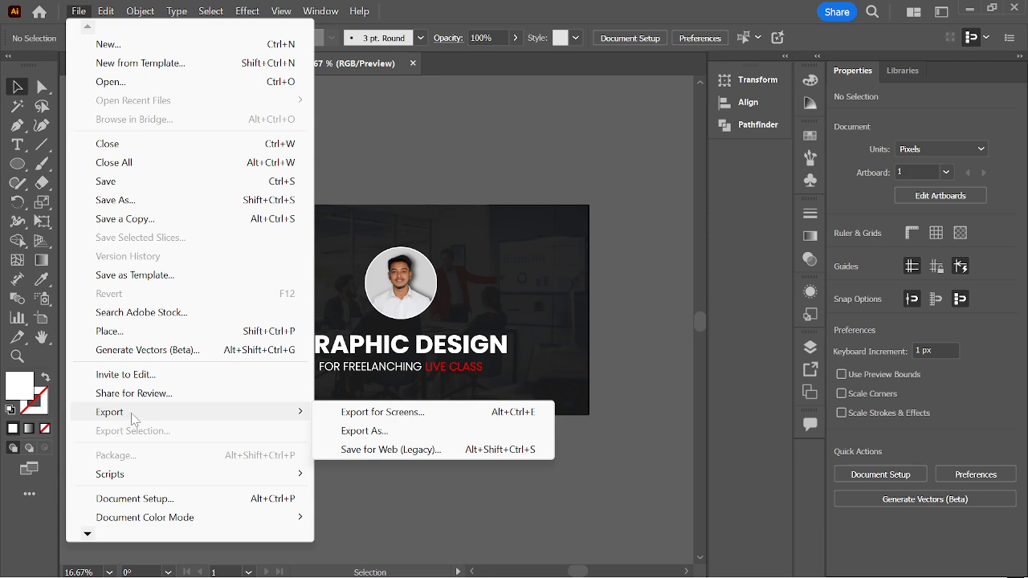
left_click(388, 161)
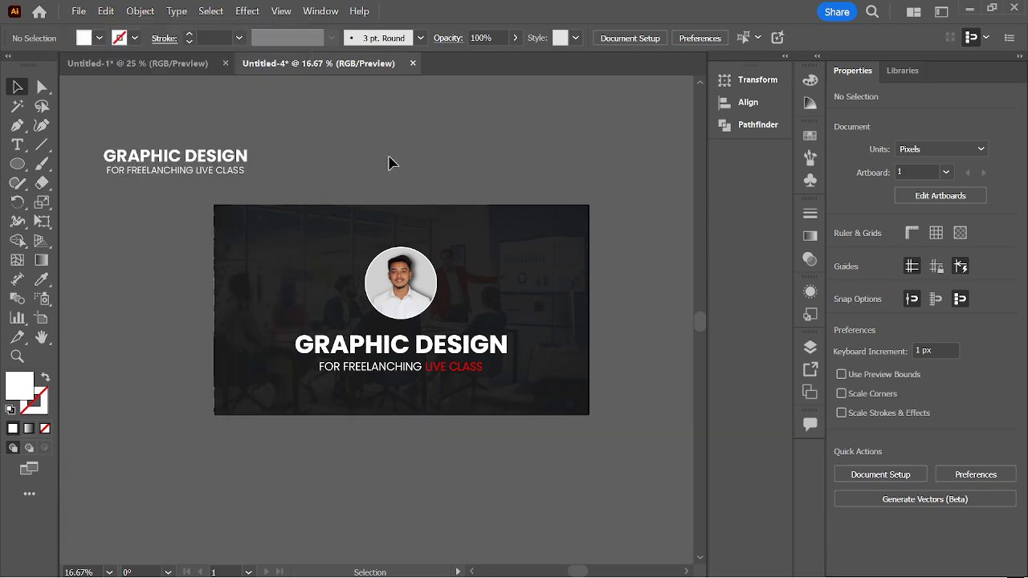
Step: Open the Export As dialog for the banner and browse to the Class File folder inside Sandwip TTC on New Volume (E:)
left_click(77, 13)
mouse_move(193, 412)
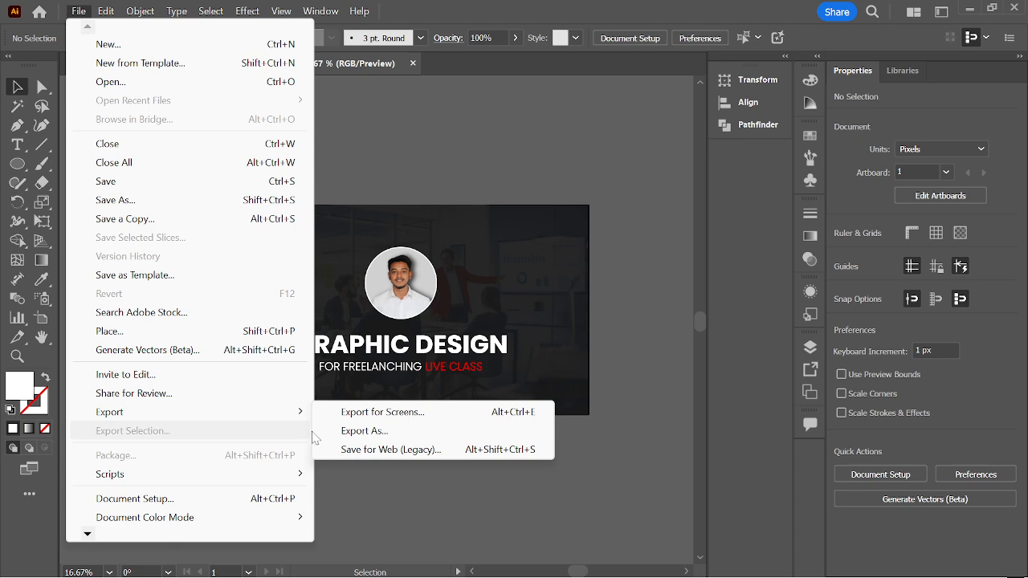
left_click(393, 432)
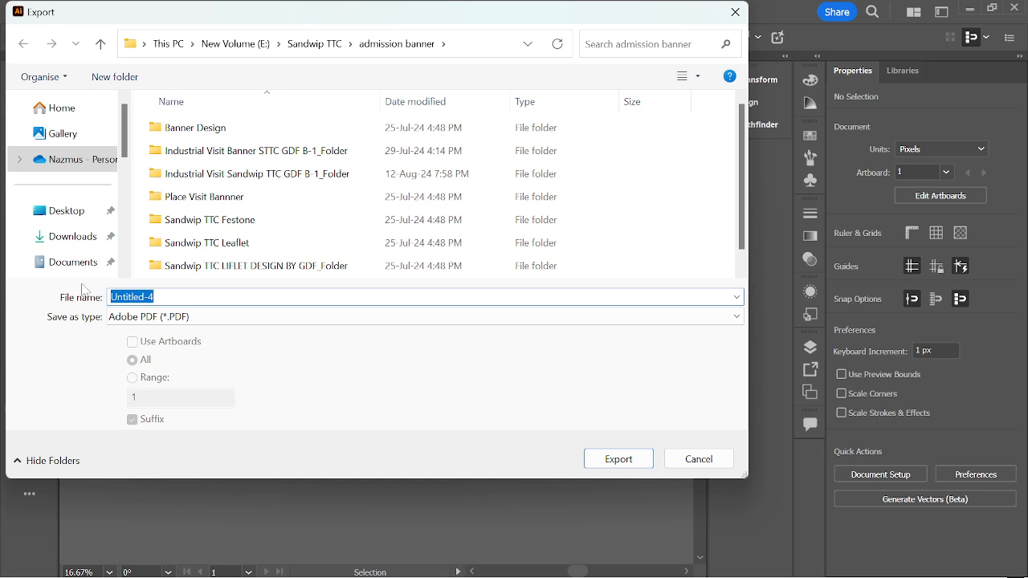
scroll(57, 225, "down", 2)
scroll(61, 244, "down", 2)
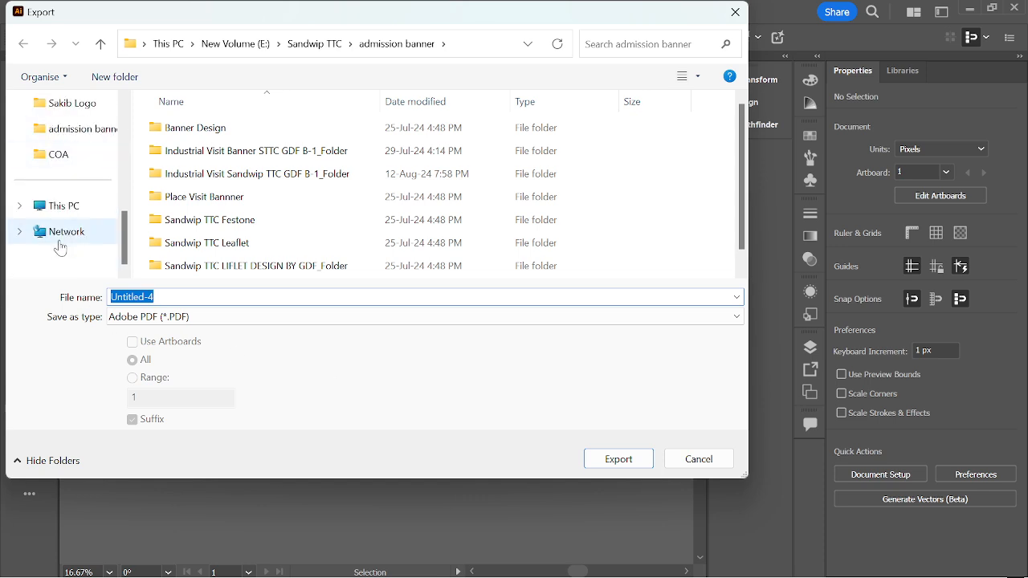
scroll(60, 249, "up", 1)
scroll(62, 240, "down", 1)
left_click(64, 217)
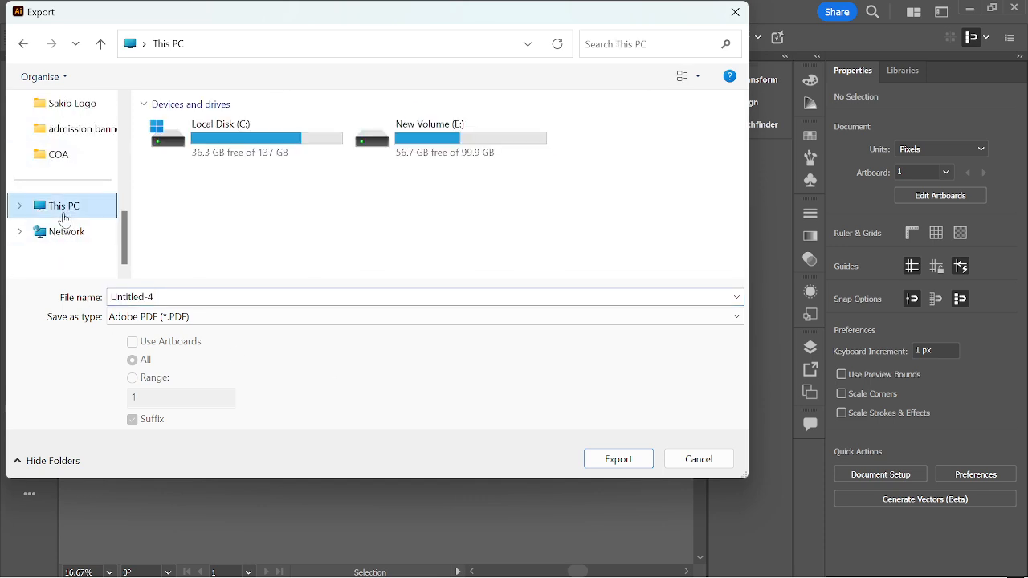
double_click(447, 146)
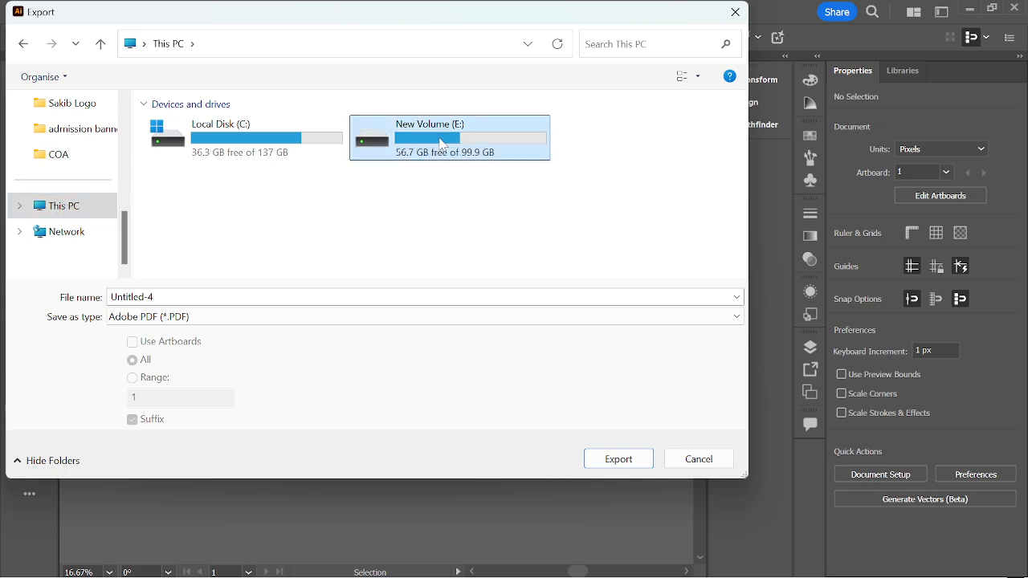
scroll(369, 190, "down", 1)
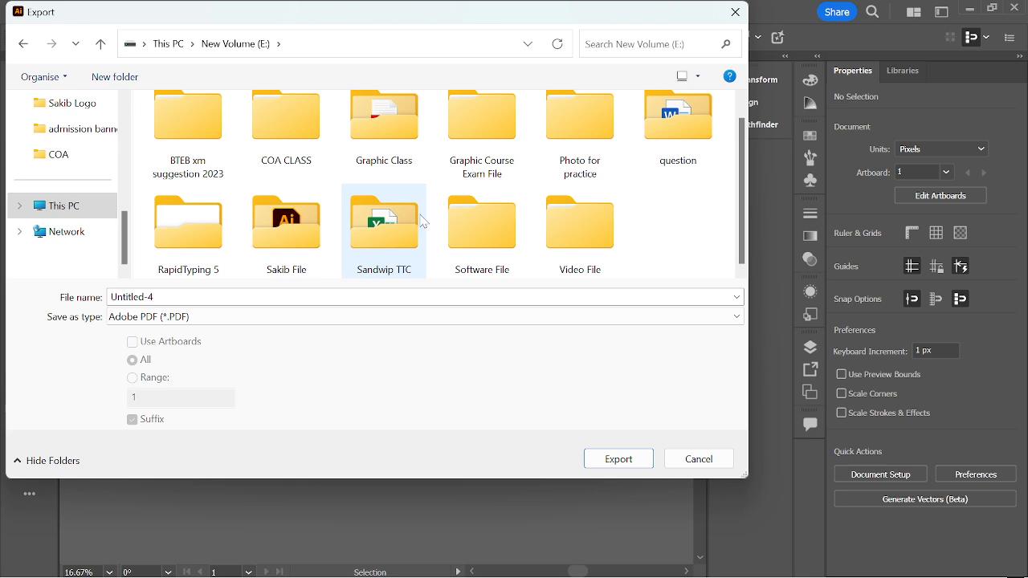
double_click(386, 244)
scroll(239, 198, "down", 1)
scroll(286, 193, "up", 1)
double_click(289, 165)
Step: Create a new folder named Batch-2 inside the Class File folder
right_click(180, 190)
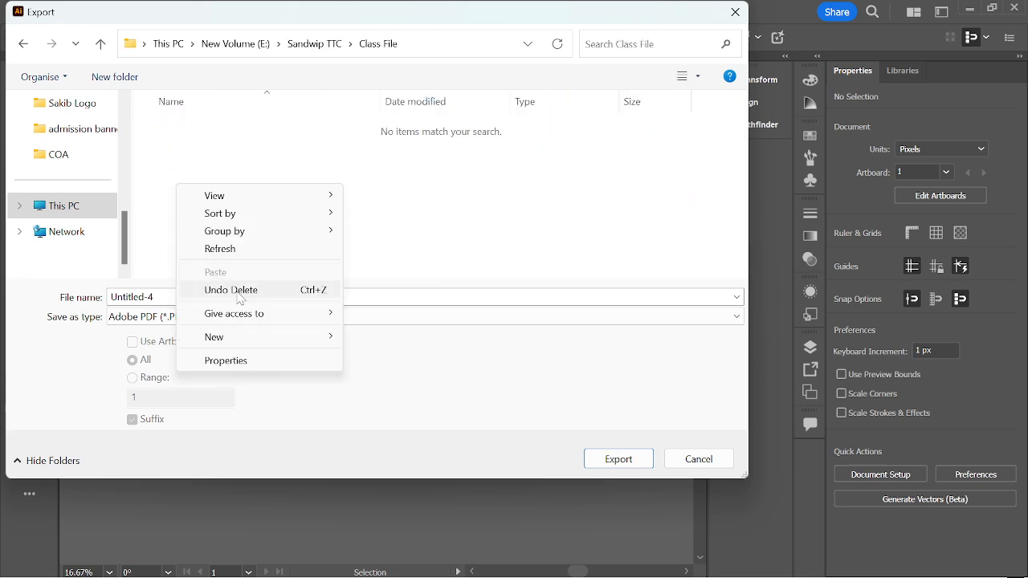
mouse_move(297, 336)
left_click(366, 339)
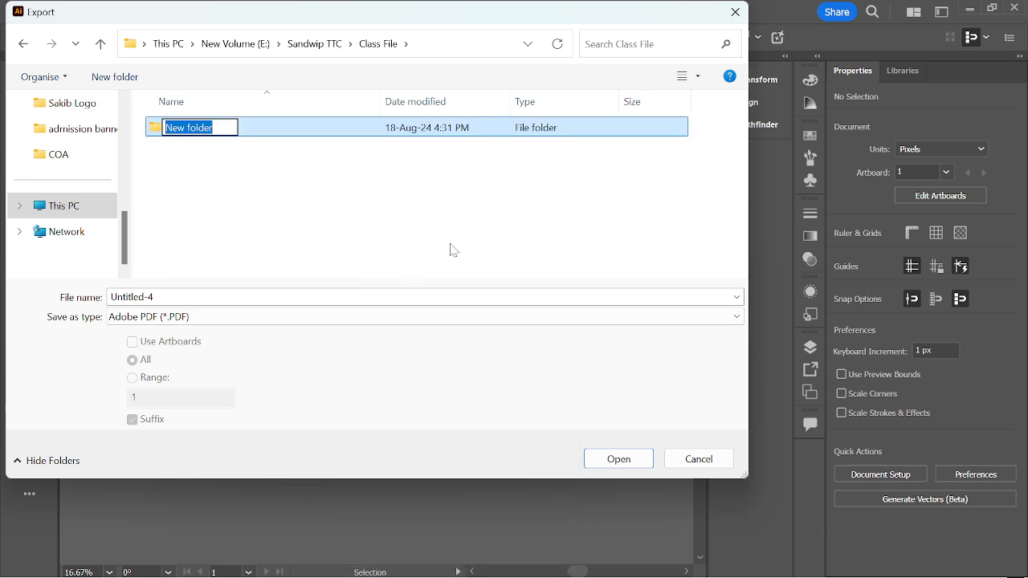
type("Batch")
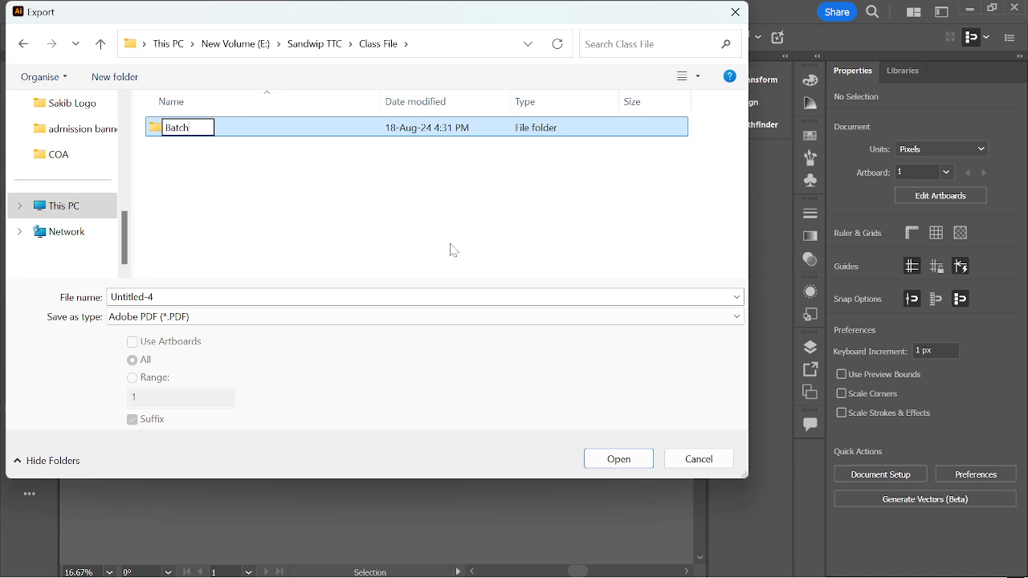
type("-2")
key("Return")
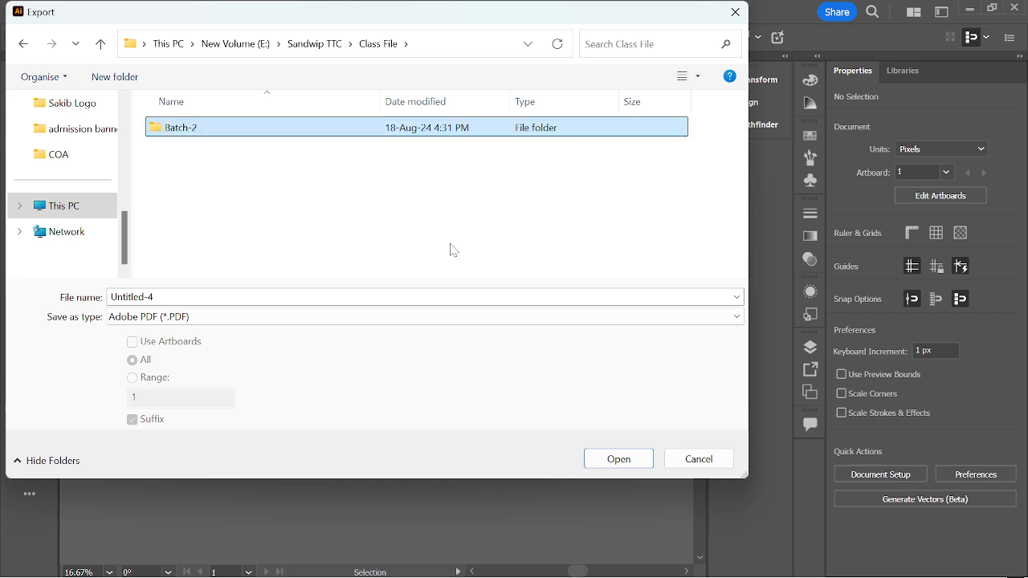
Step: Create a folder named Adobe Illustrator Class inside Batch-2 and open it as the export location
double_click(249, 133)
right_click(204, 158)
mouse_move(397, 345)
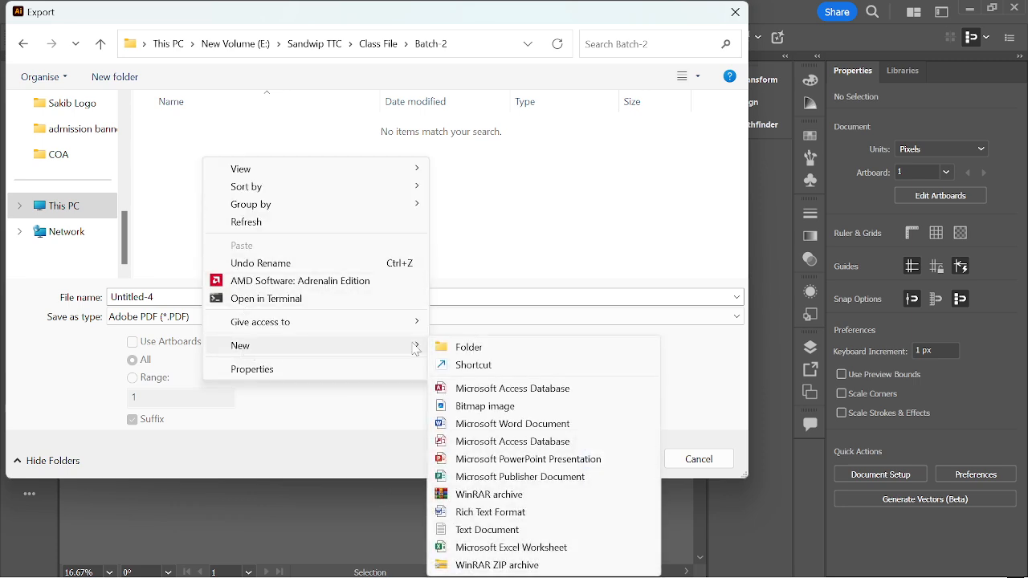
left_click(452, 349)
type("Adobe")
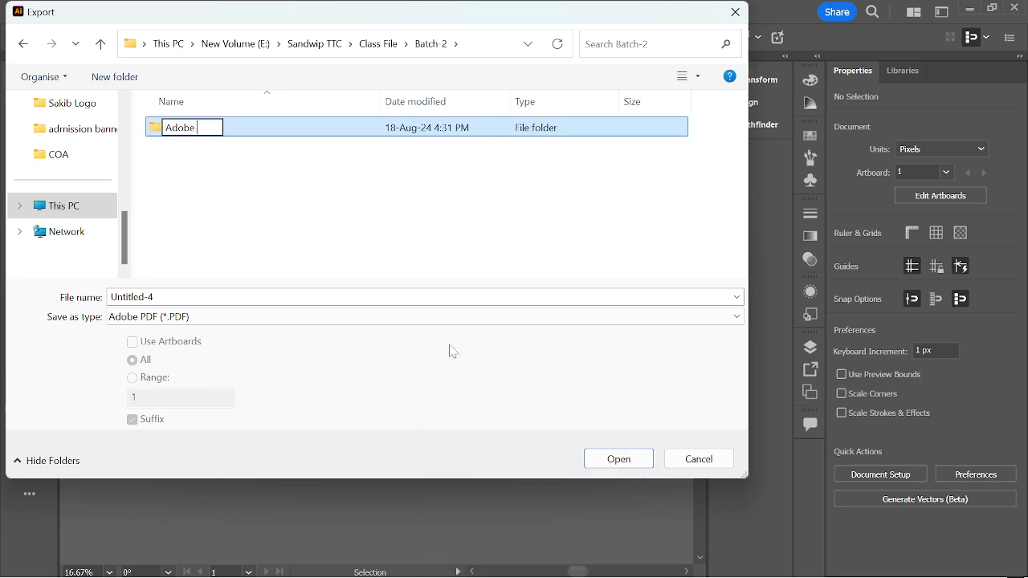
key("colon")
type("Illustrator")
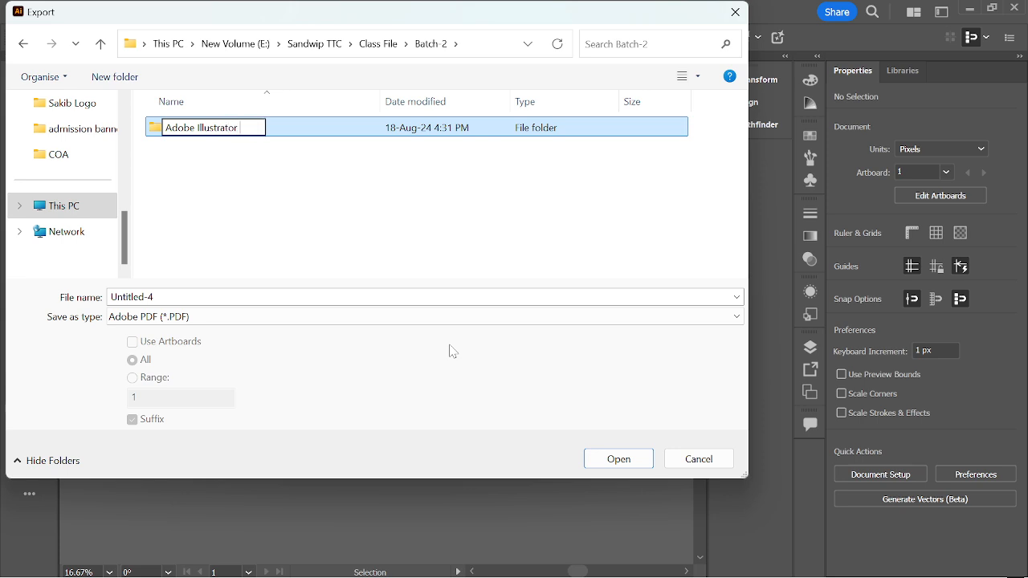
type(" Class")
key("Return")
double_click(268, 130)
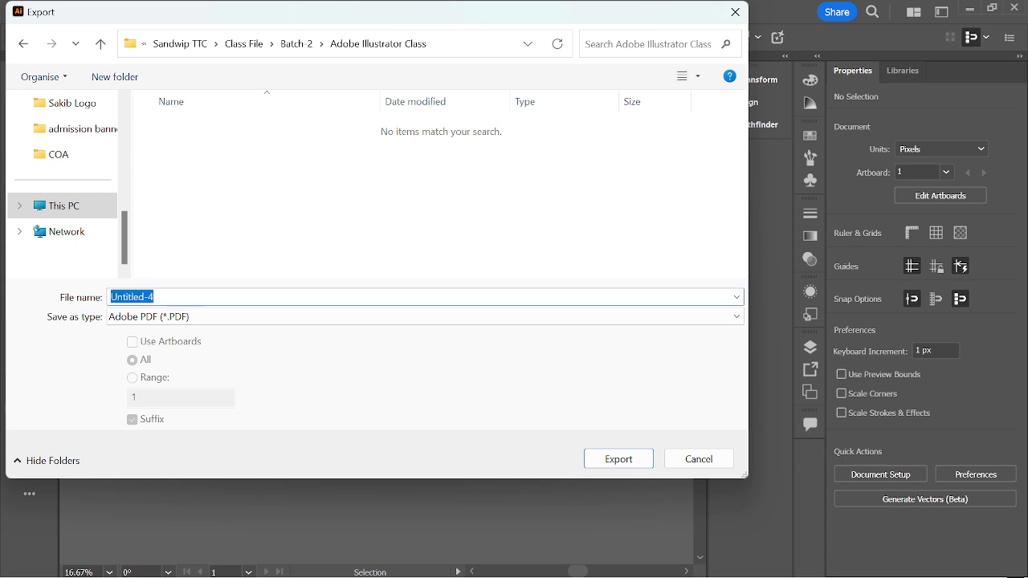
Step: Export the banner as a JPEG named Class 1, using artboards with the All range, and proceed to the JPEG options
type("Class 1")
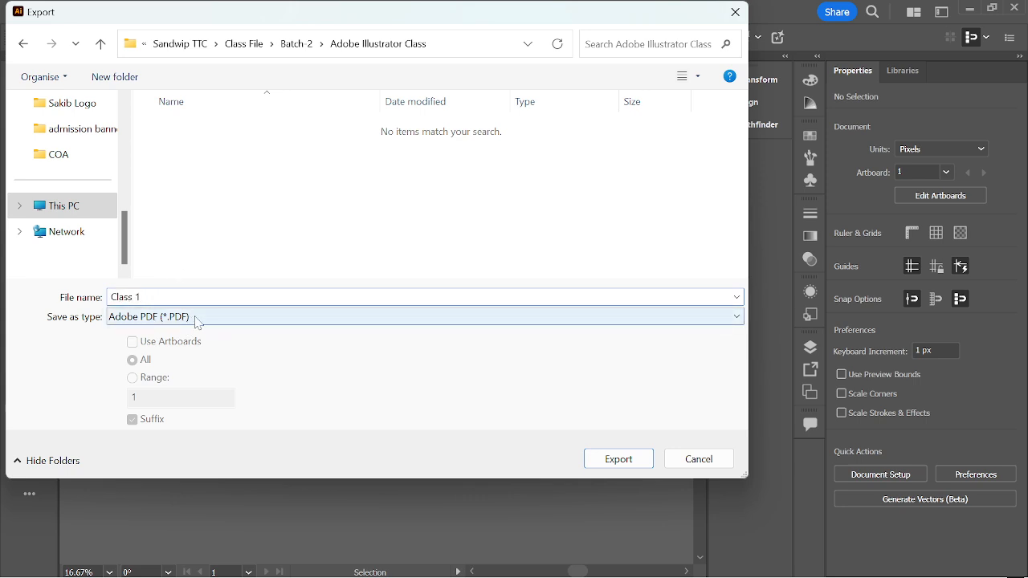
left_click(170, 321)
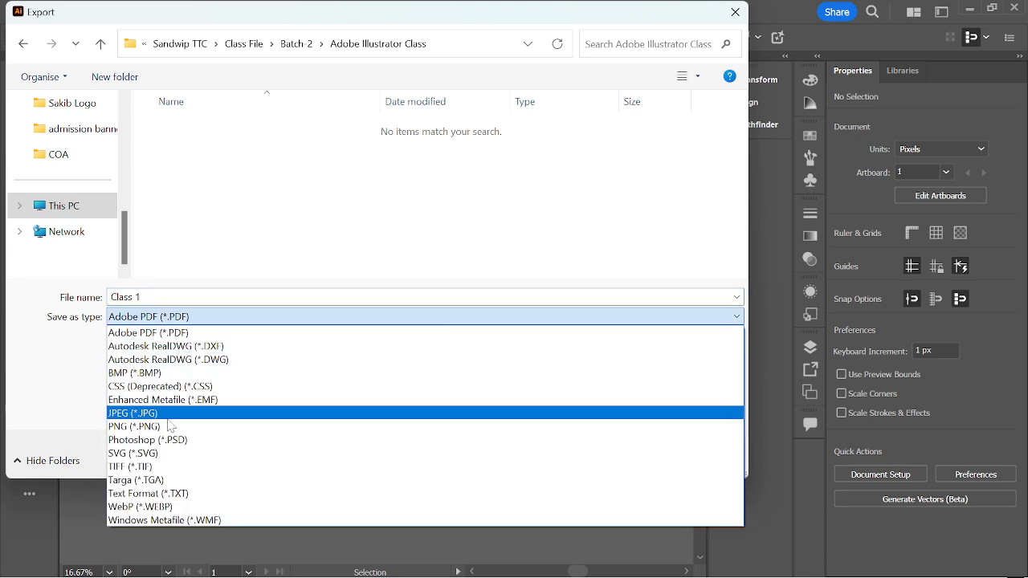
left_click(164, 414)
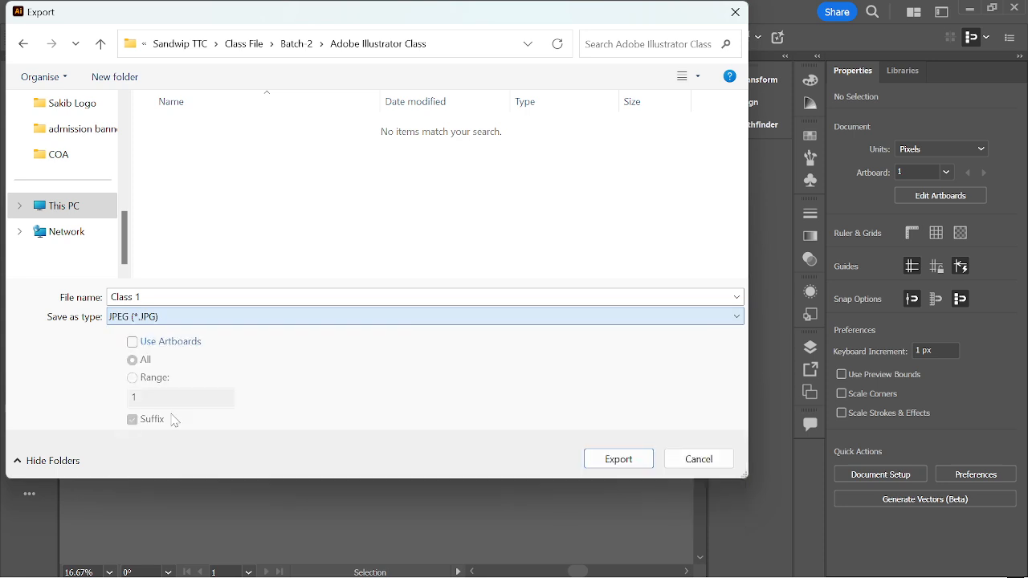
left_click(133, 343)
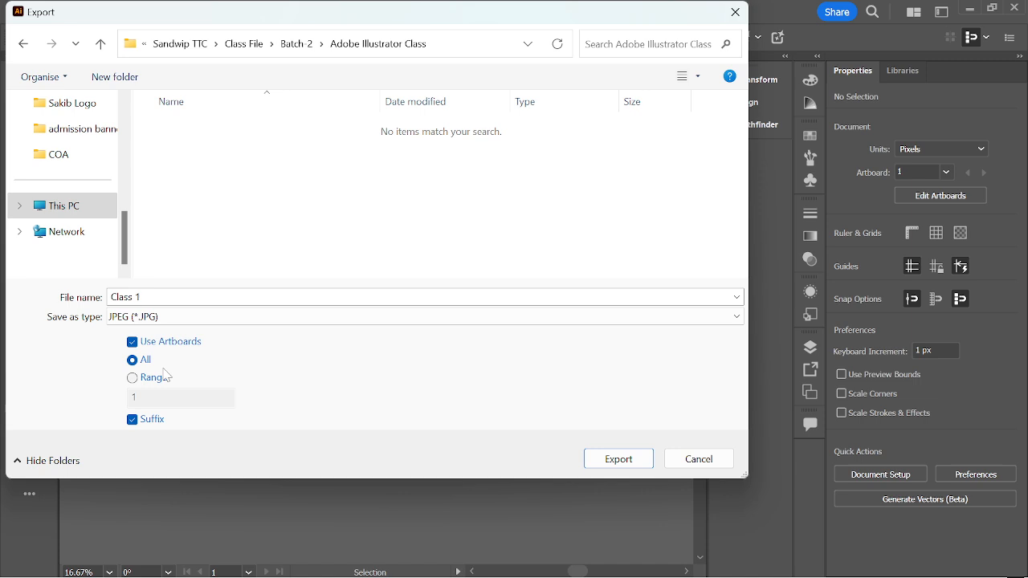
left_click(619, 464)
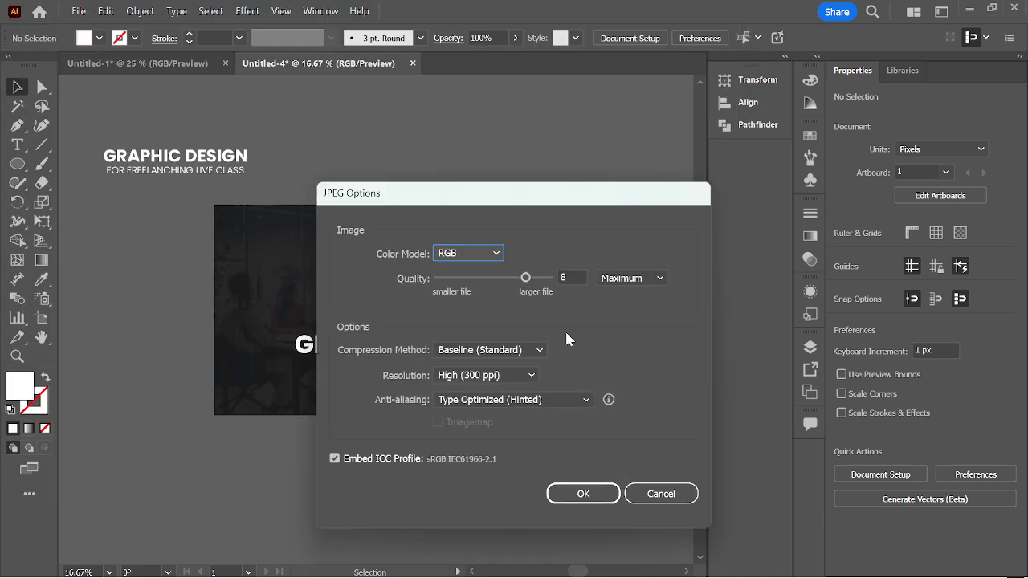
Step: Export the banner JPEG with the RGB color model, quality 8 (Maximum) and High (300 ppi) resolution
left_click(468, 253)
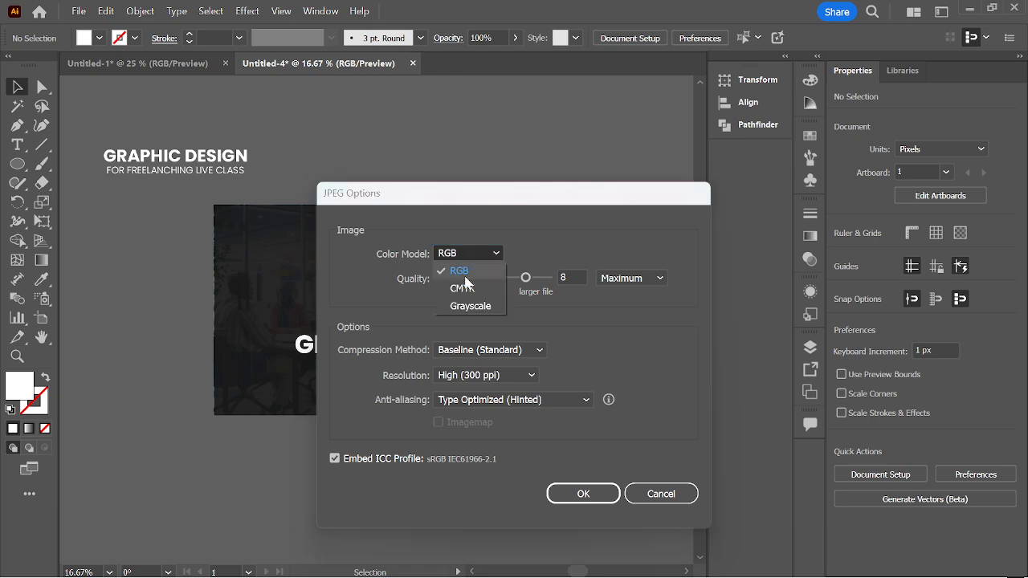
left_click(465, 279)
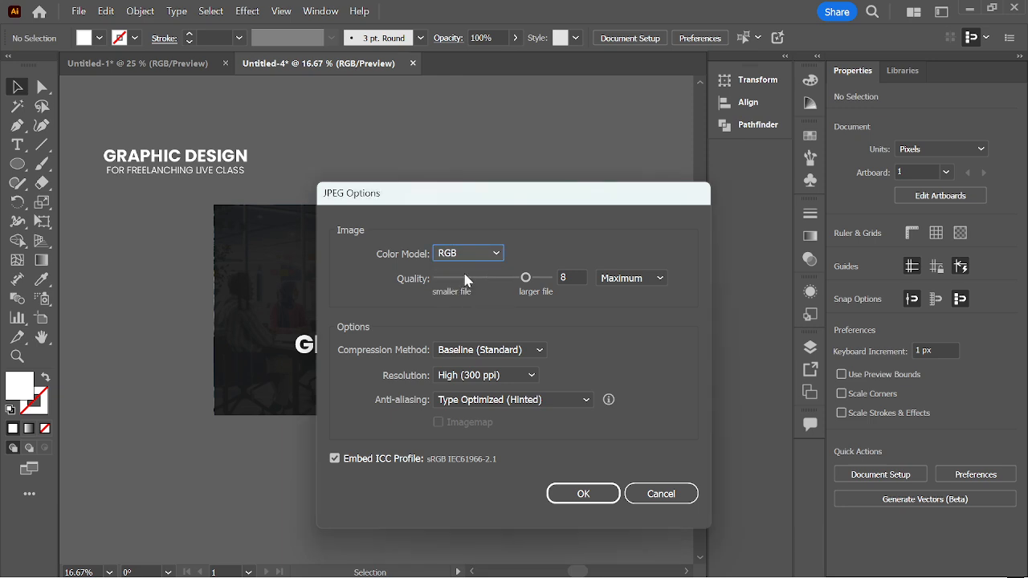
left_click(626, 279)
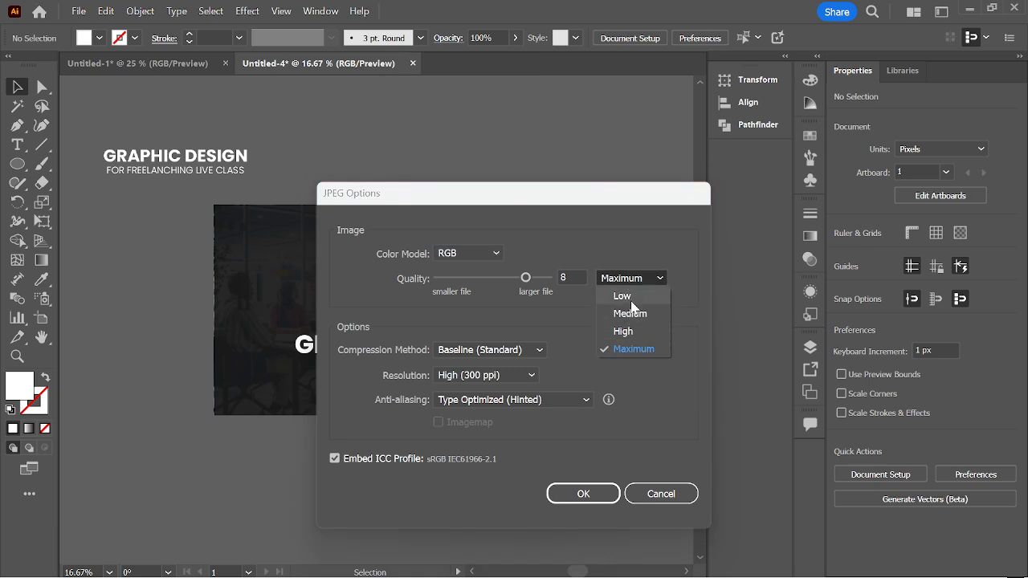
left_click(638, 282)
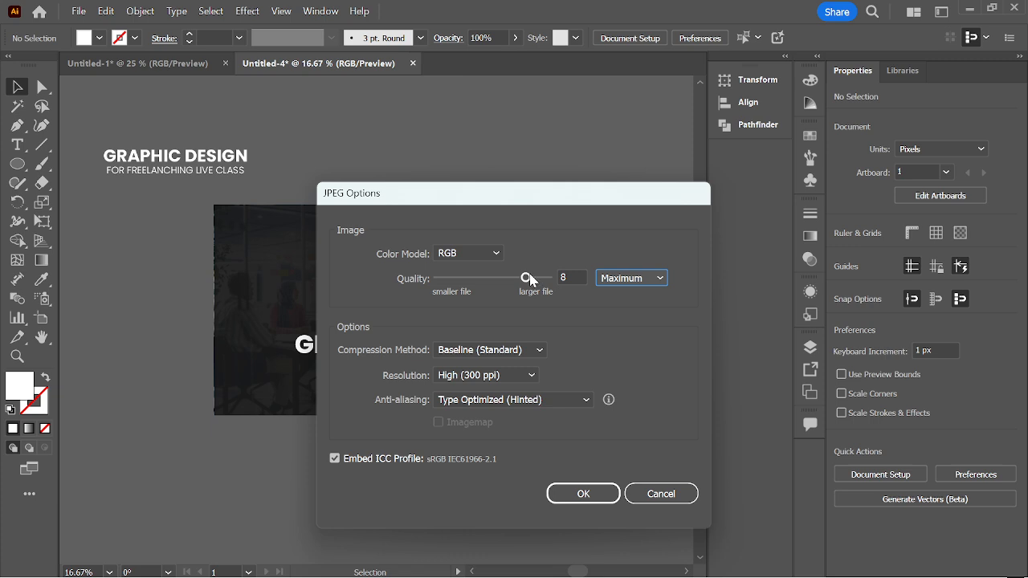
left_click_drag(526, 278, 572, 282)
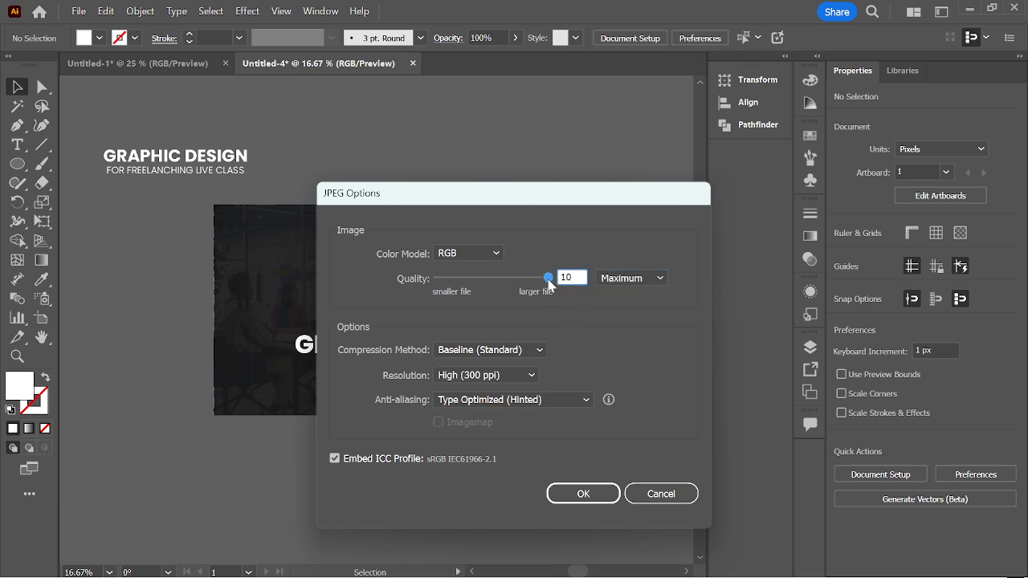
left_click_drag(549, 284, 531, 281)
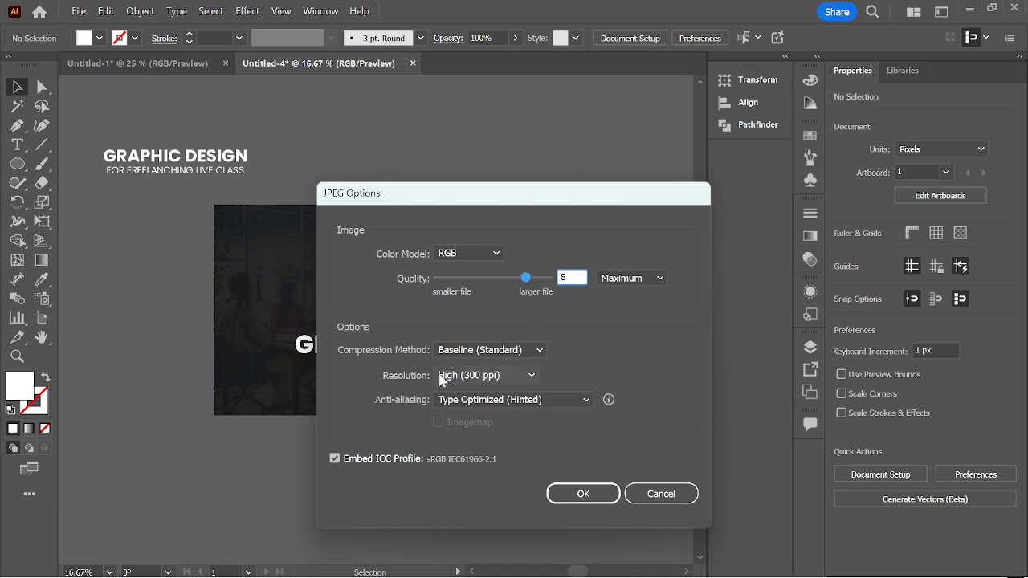
left_click(504, 375)
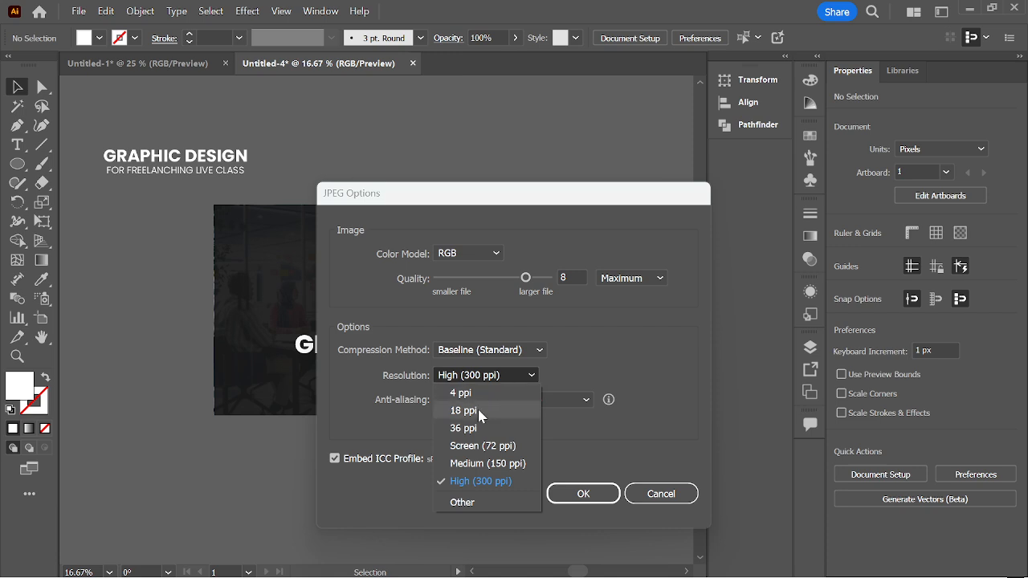
left_click(462, 481)
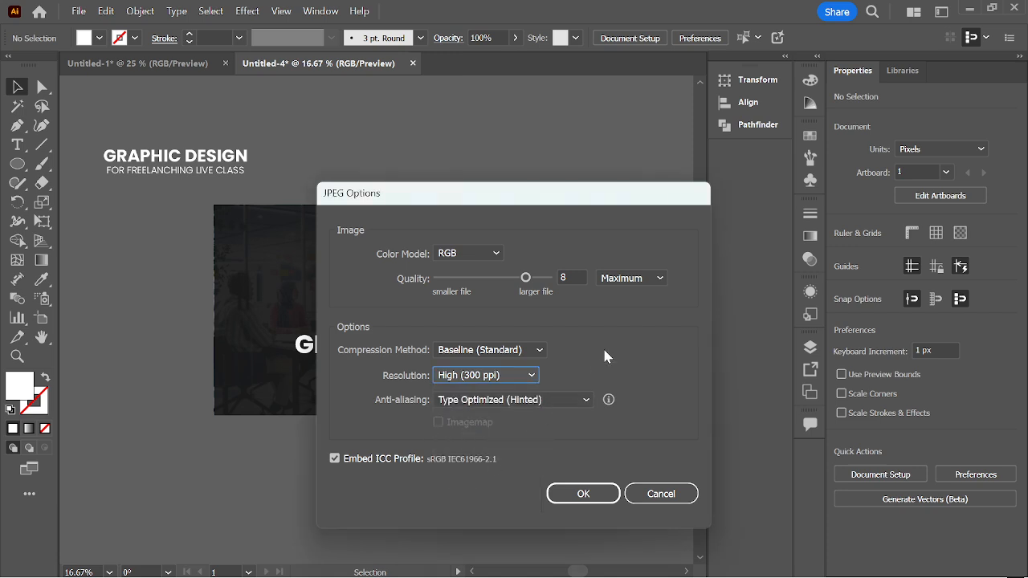
left_click(580, 492)
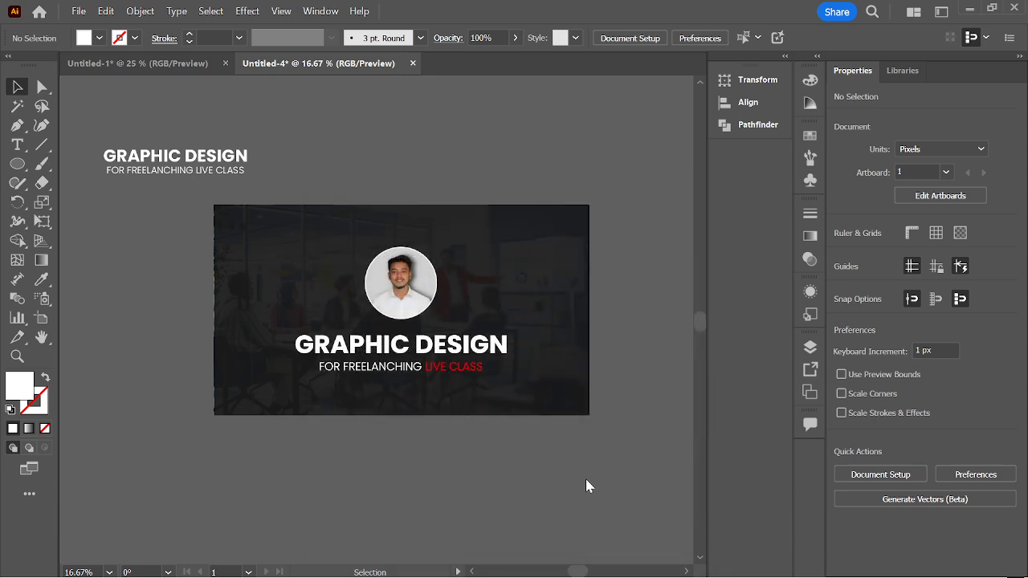
Step: Switch to File Explorer and open New Volume (E:) > Sandwip TTC > Class File > Batch-2 > Adobe Illustrator Class
mouse_move(497, 576)
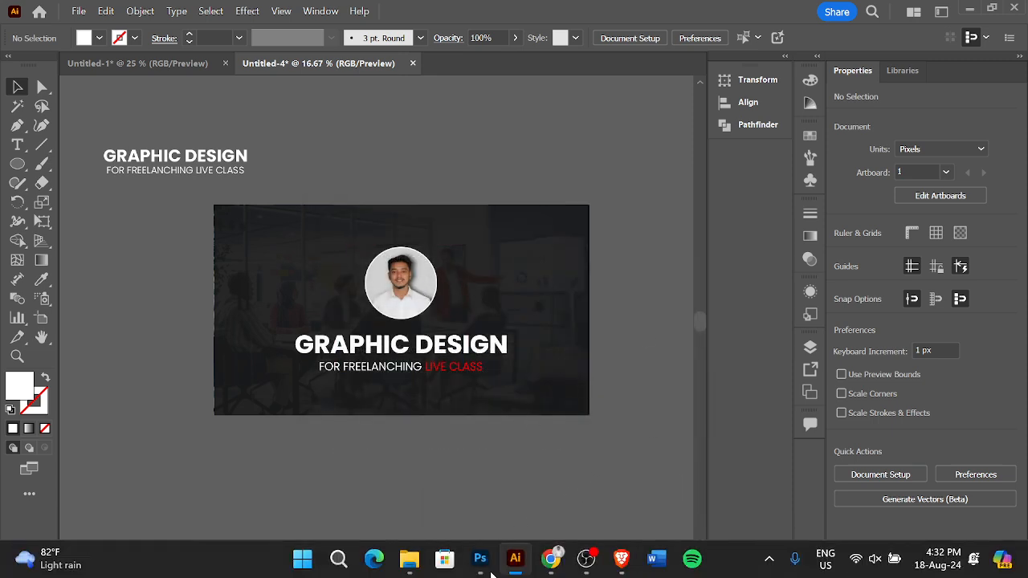
mouse_move(408, 558)
left_click(443, 530)
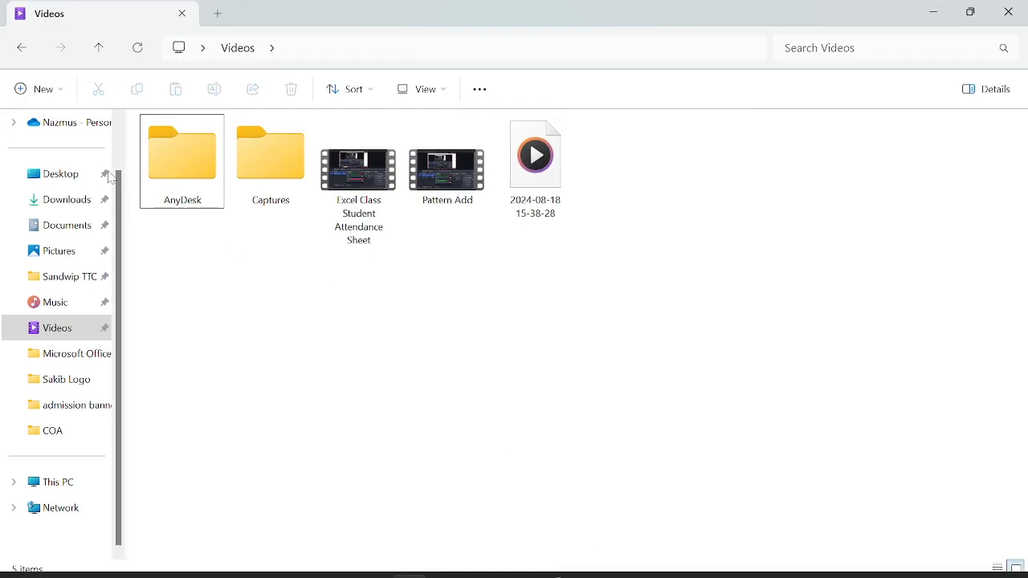
left_click(69, 408)
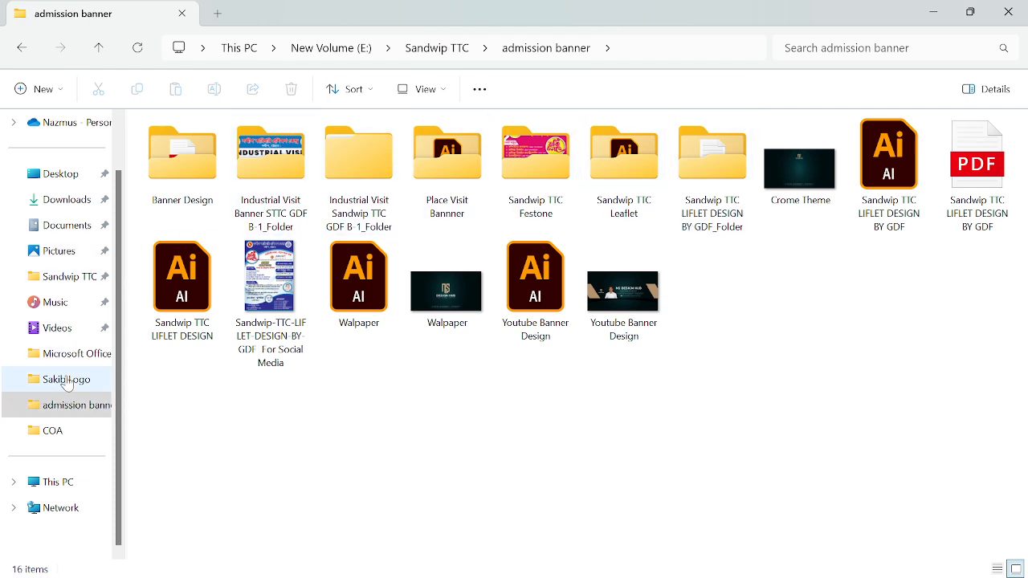
left_click(48, 482)
double_click(351, 184)
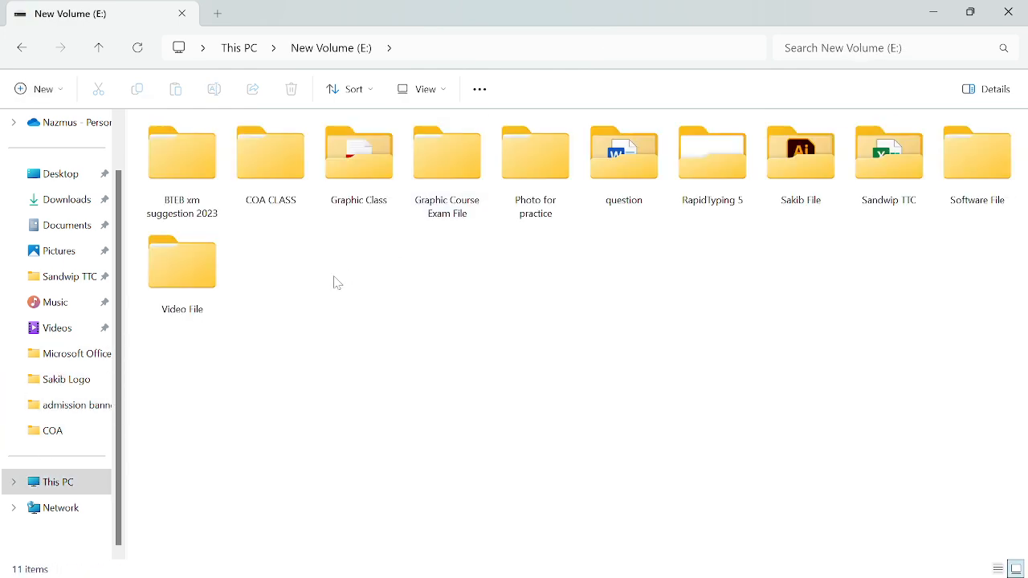
double_click(862, 203)
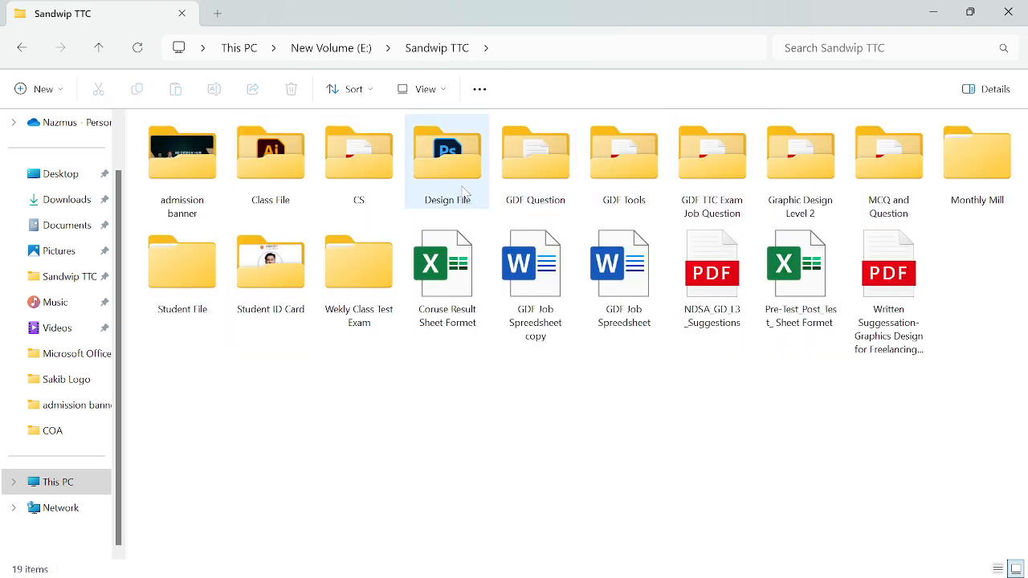
double_click(258, 165)
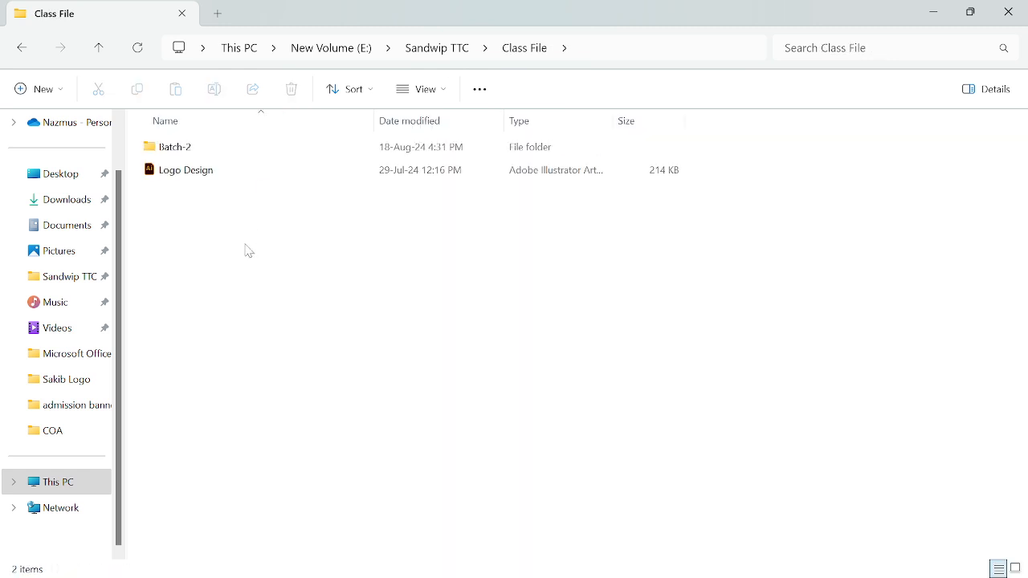
double_click(173, 149)
left_click(201, 156)
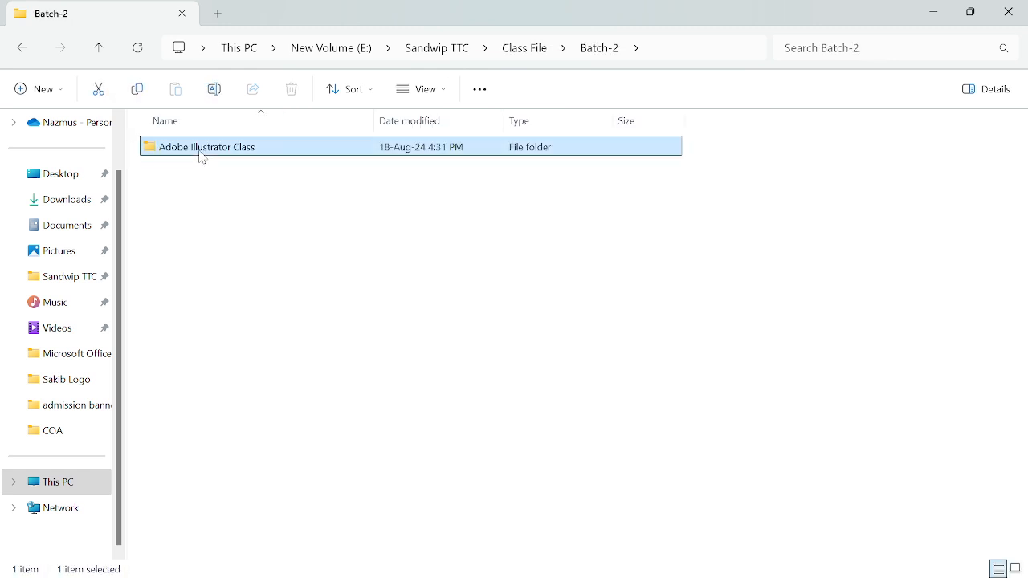
double_click(201, 153)
Step: View the exported Class 1 -01 image full size, close it and return to Illustrator
left_click(171, 188)
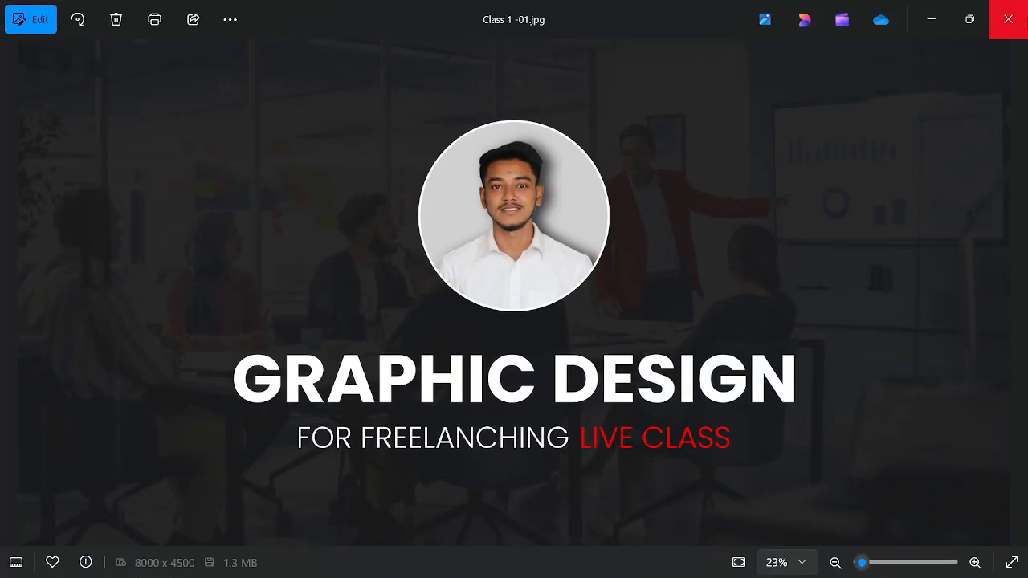
left_click(1008, 18)
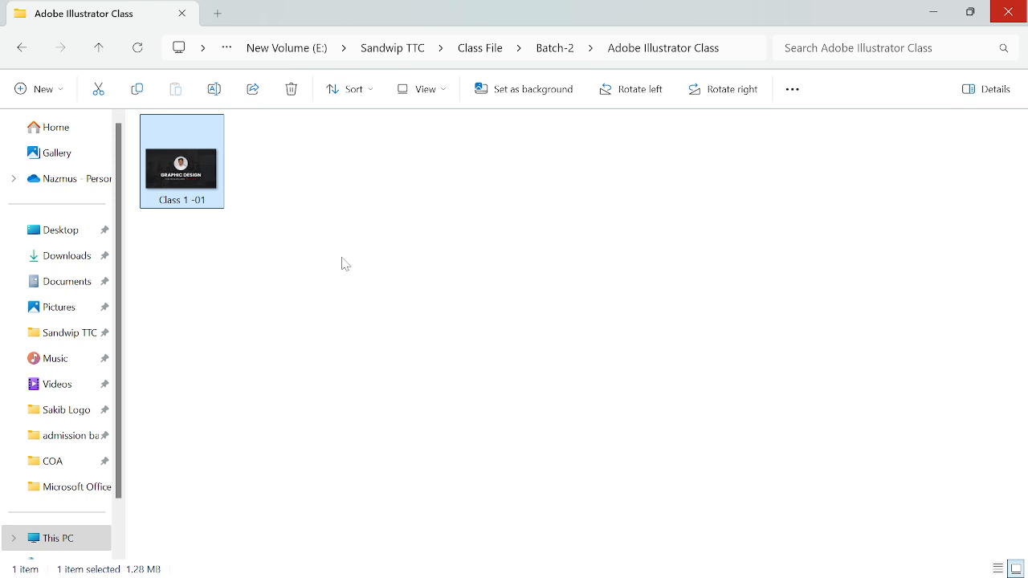
left_click(934, 15)
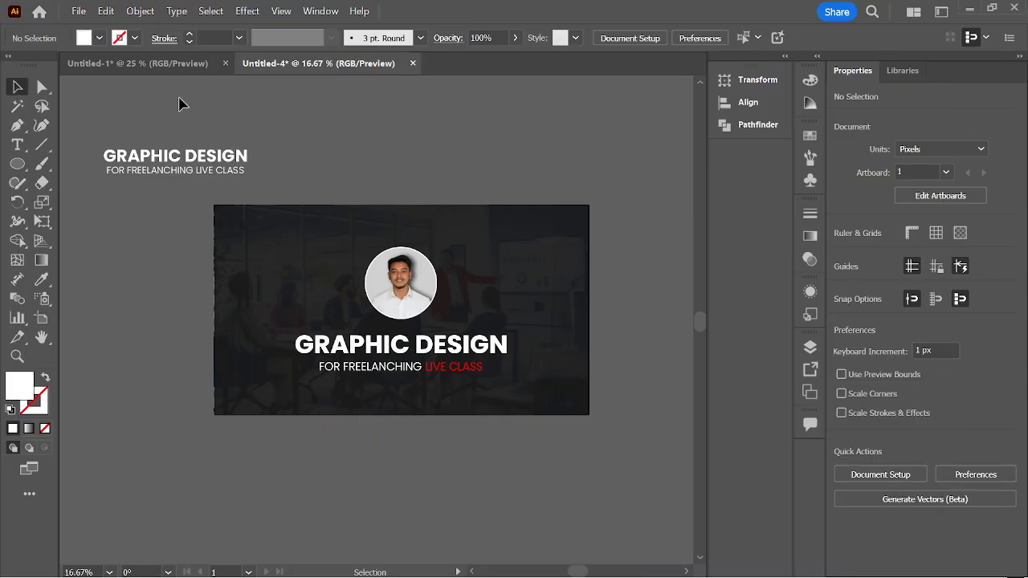
Step: In the Untitled-1 document, place three more copies of the pinwheel around the area beside the original
left_click(179, 63)
scroll(305, 297, "up", 3)
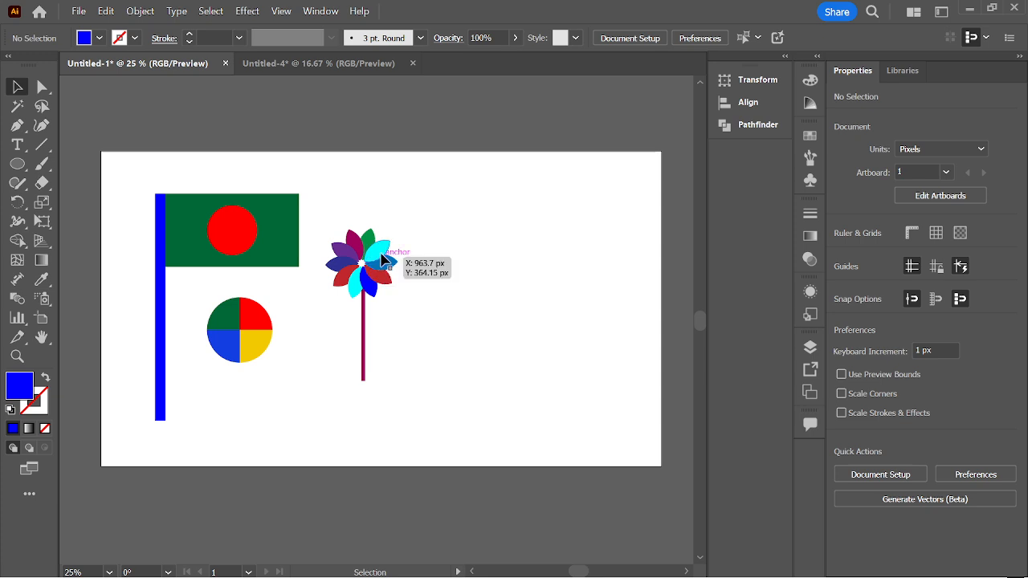
left_click_drag(375, 261, 517, 319)
left_click_drag(517, 319, 427, 329)
left_click_drag(427, 328, 477, 219)
left_click(539, 258)
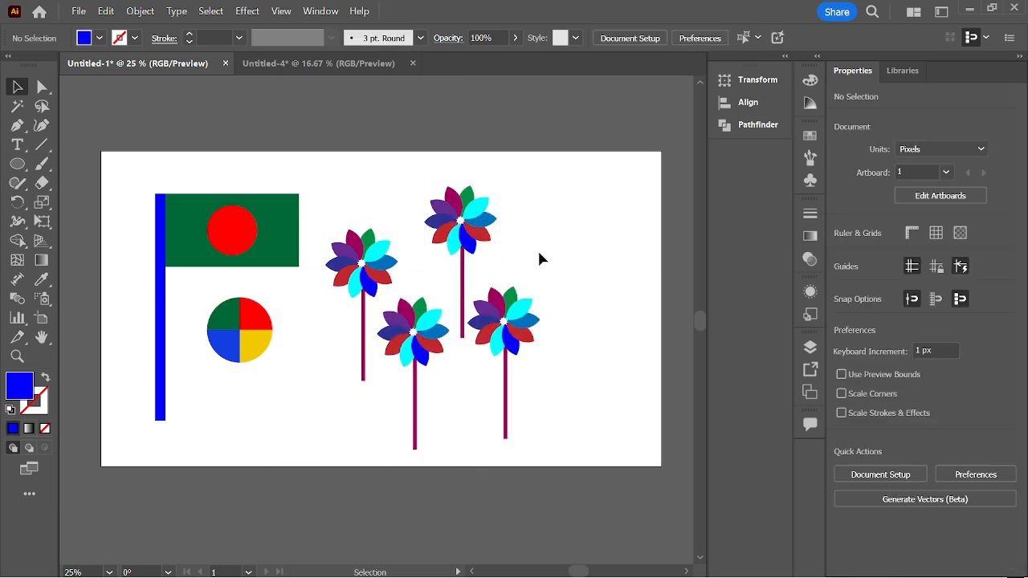
left_click_drag(525, 243, 534, 248)
left_click(79, 12)
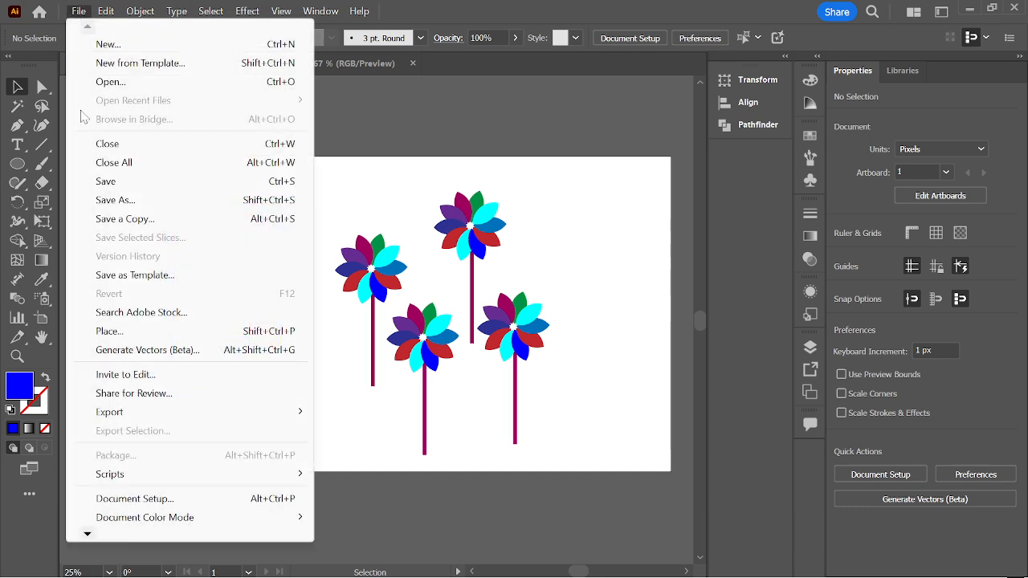
mouse_move(109, 411)
left_click(383, 432)
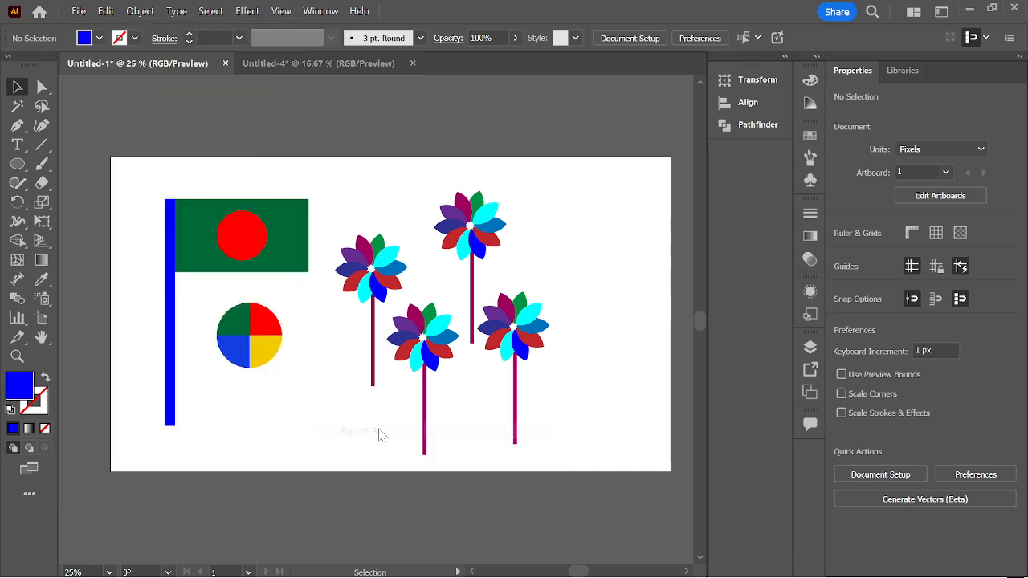
left_click(150, 344)
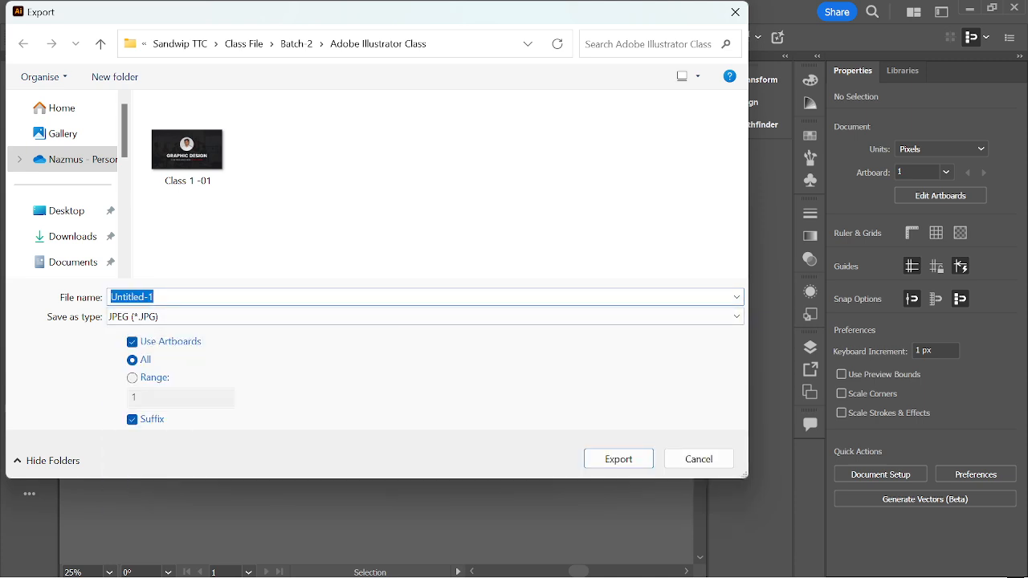
type("Class 1")
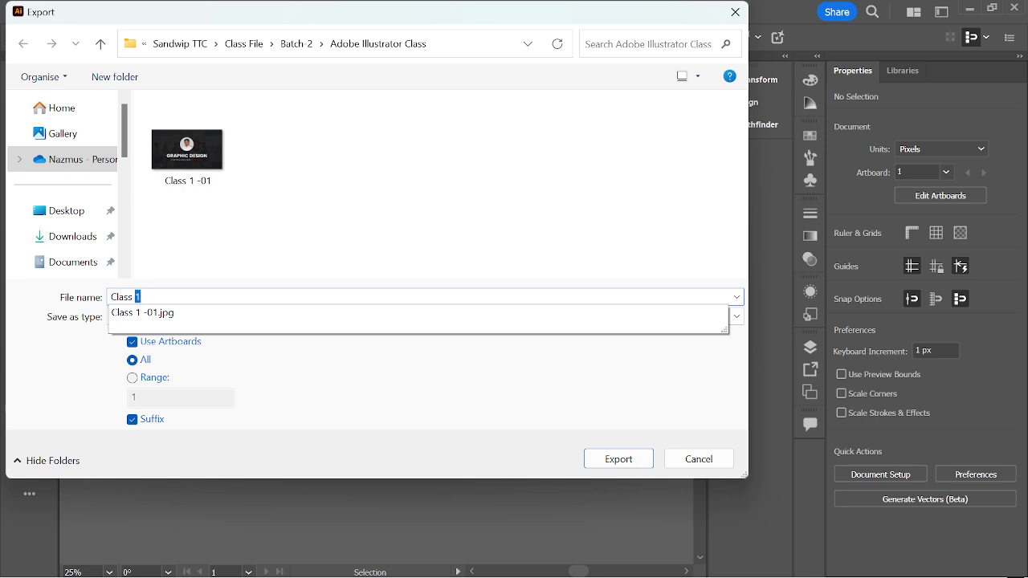
left_click(682, 459)
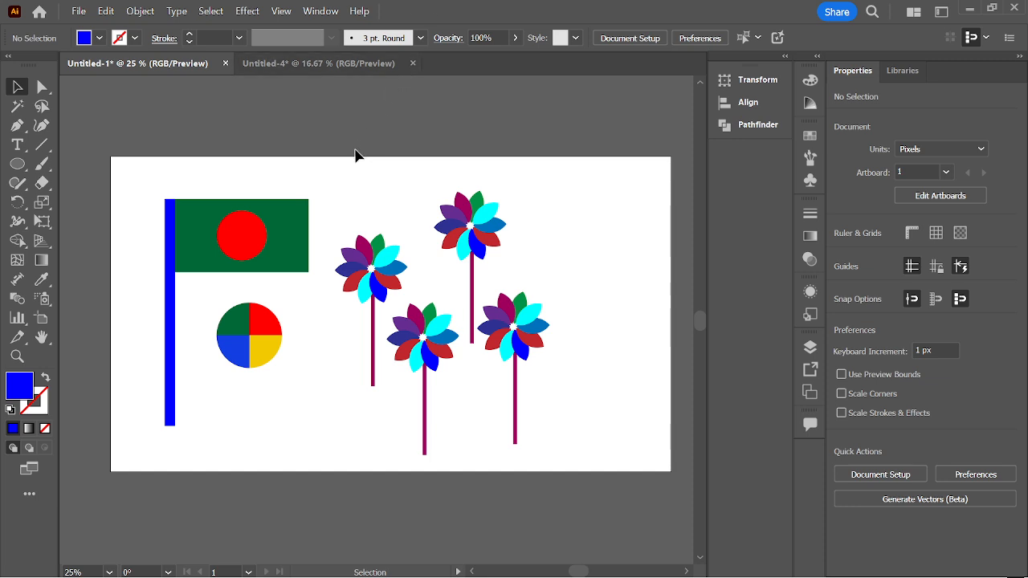
Step: Try to save the flag and pinwheel document with Save As, and close the dialog
left_click(78, 11)
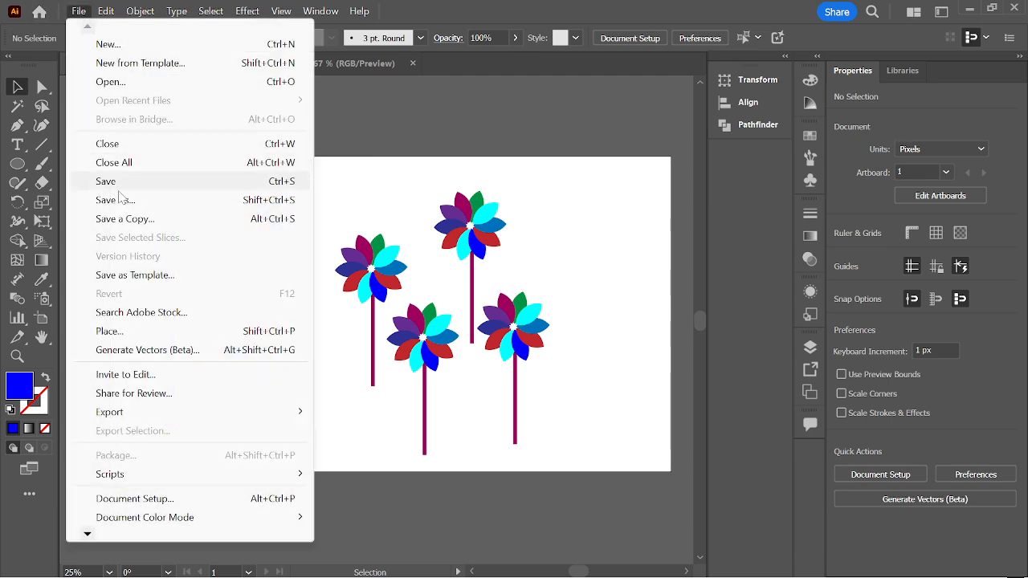
left_click(118, 200)
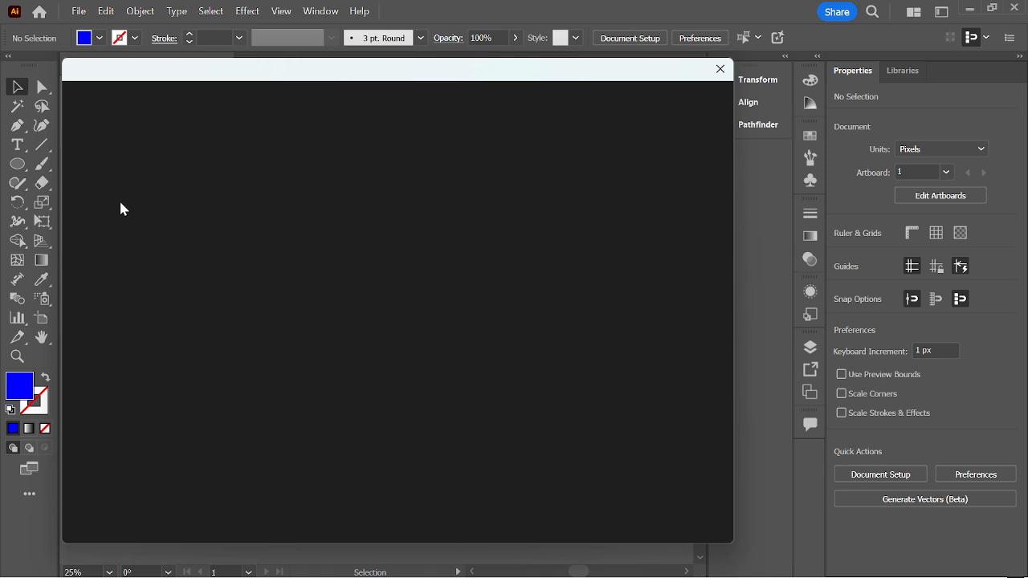
left_click_drag(399, 78, 439, 74)
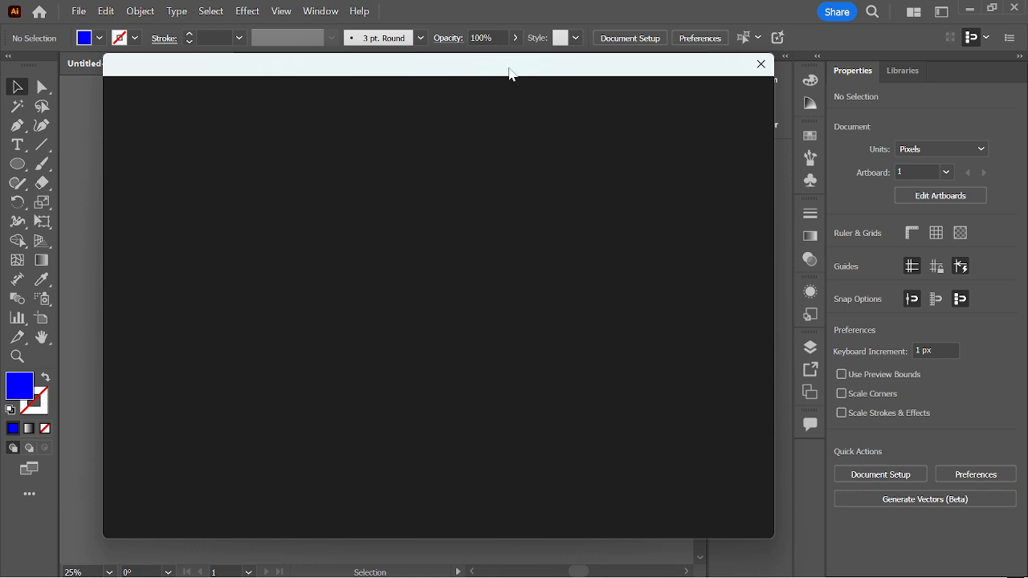
left_click_drag(513, 75, 503, 75)
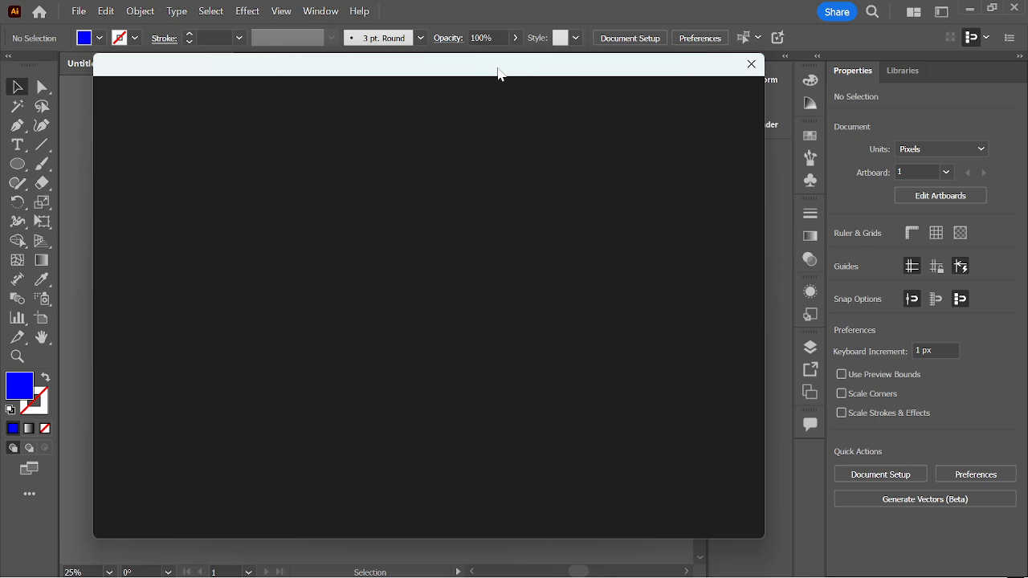
left_click(749, 64)
Step: Close the Untitled-4 banner document without saving and create a new Web-Large document of 1920 x 1080 px
left_click(412, 63)
left_click(594, 320)
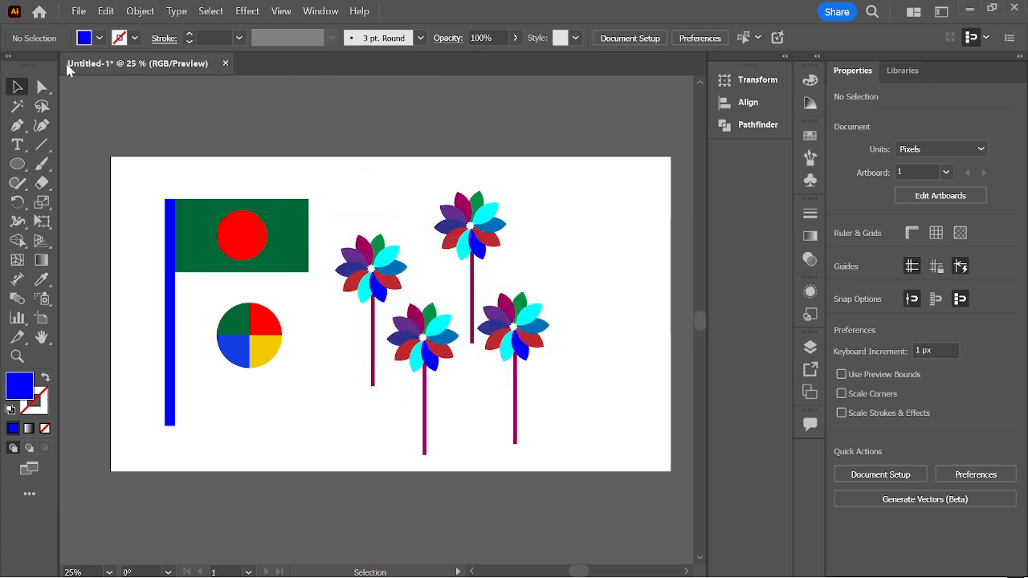
left_click(79, 12)
left_click(105, 43)
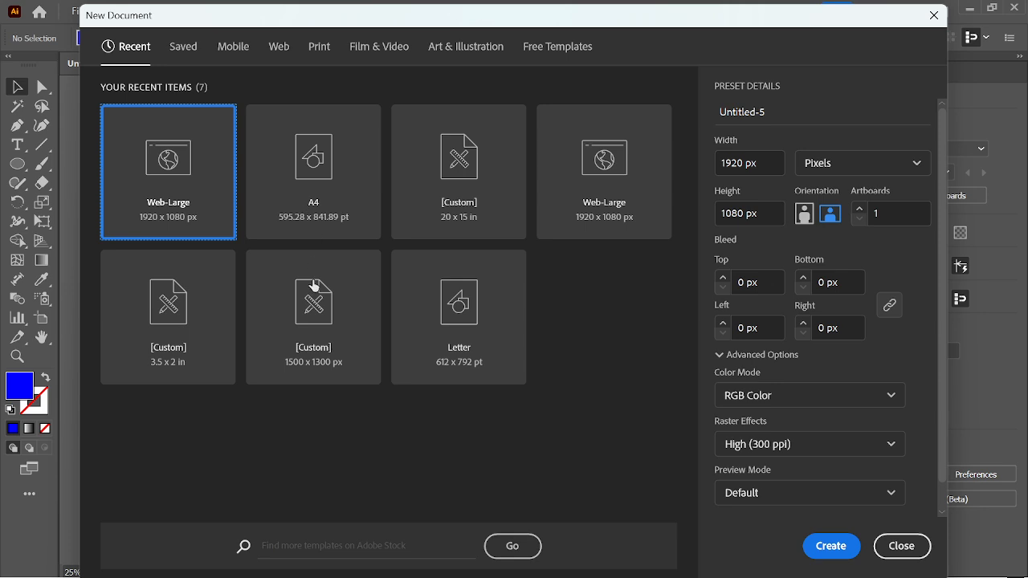
double_click(168, 197)
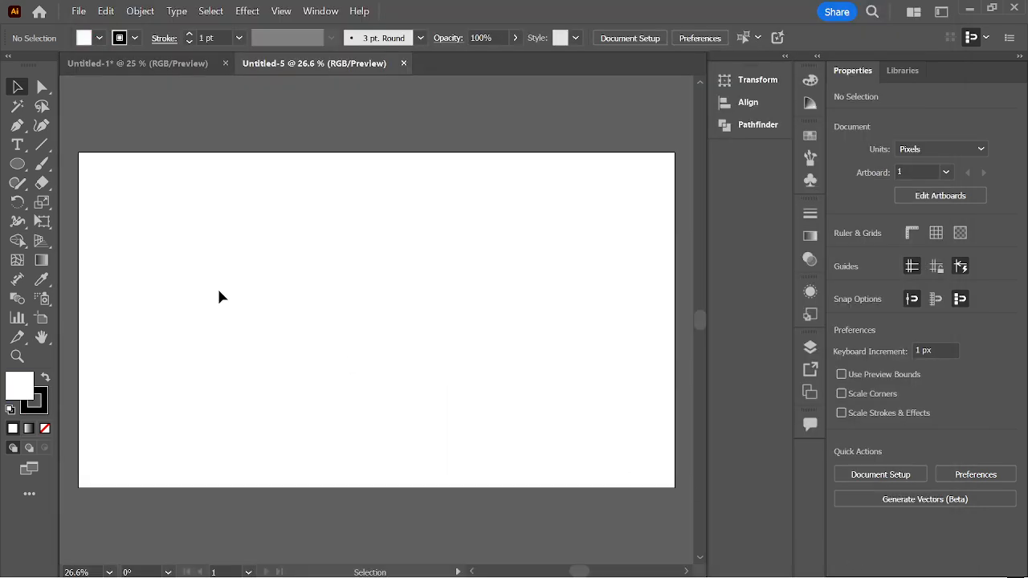
scroll(265, 298, "down", 1)
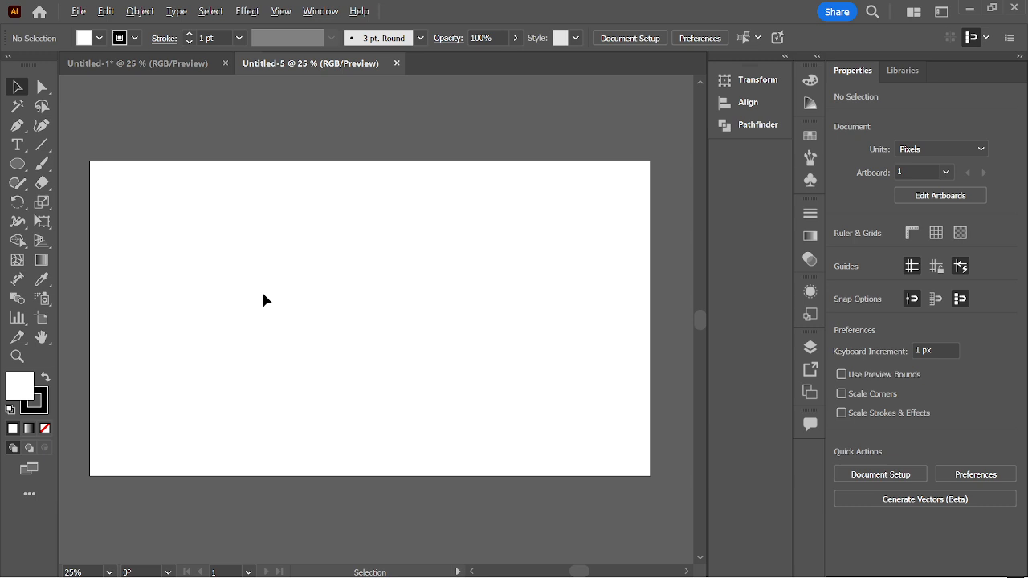
Step: Draw a rectangle about 719 x 391 px near the middle of the artboard with a light blue fill and no stroke
left_click(17, 164)
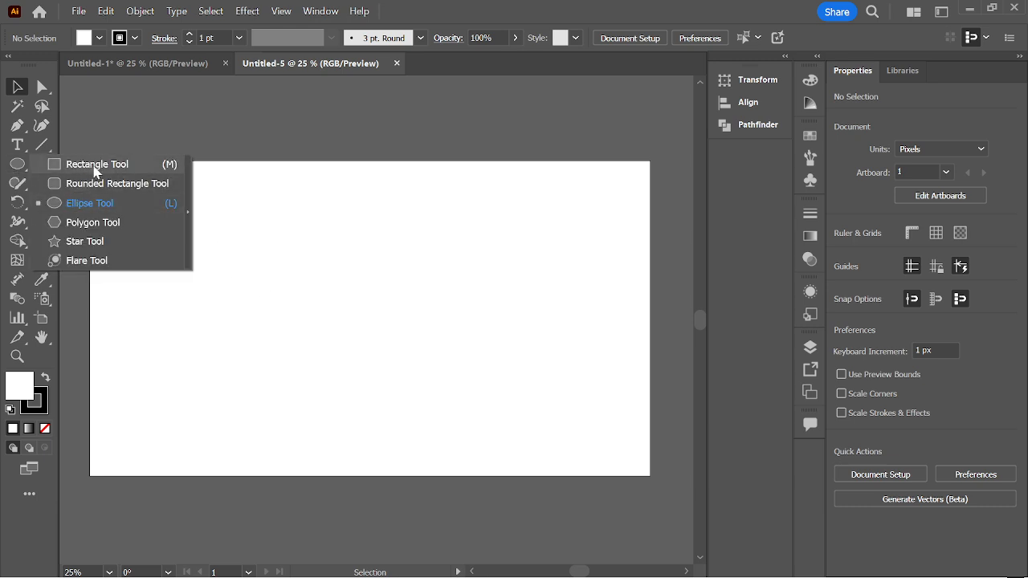
left_click(84, 164)
left_click_drag(245, 265, 455, 379)
left_click(99, 38)
left_click(101, 108)
left_click(132, 38)
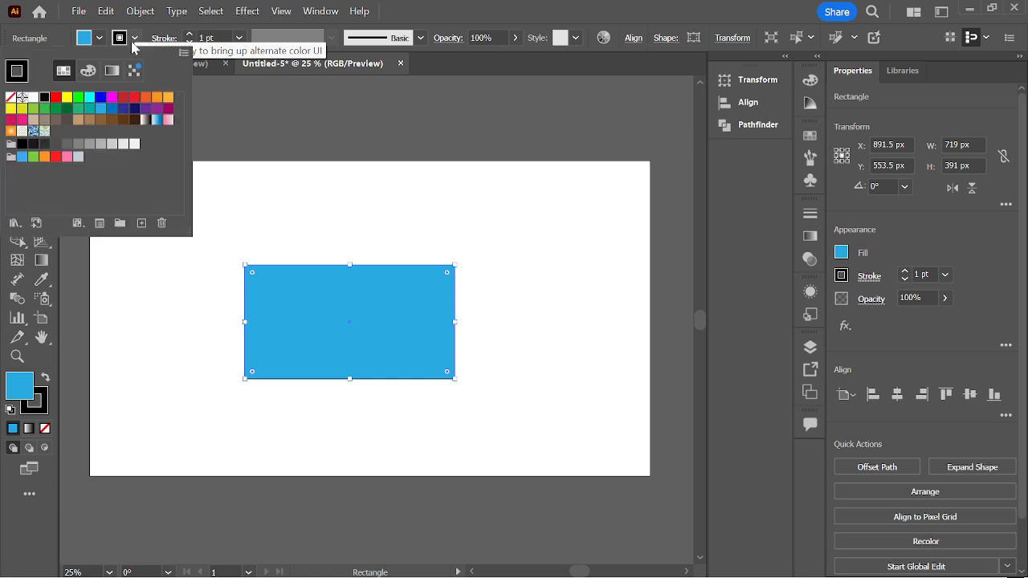
left_click(10, 96)
scroll(378, 327, "up", 1)
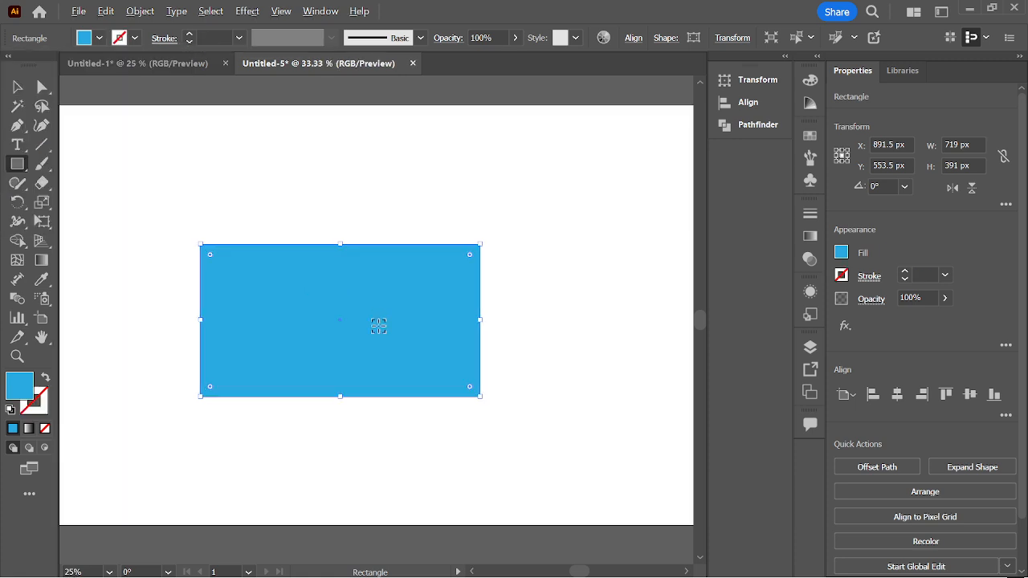
Step: Round the two upper corners of the blue rectangle heavily, keeping the lower corners square, and deselect it
left_click(10, 84)
left_click(121, 157)
left_click(378, 317)
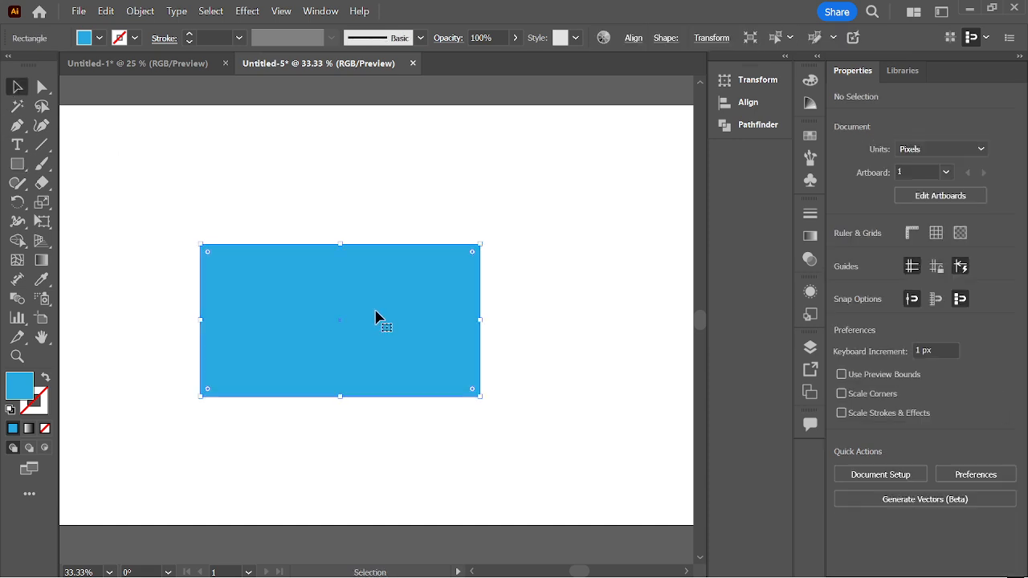
scroll(287, 317, "up", 1)
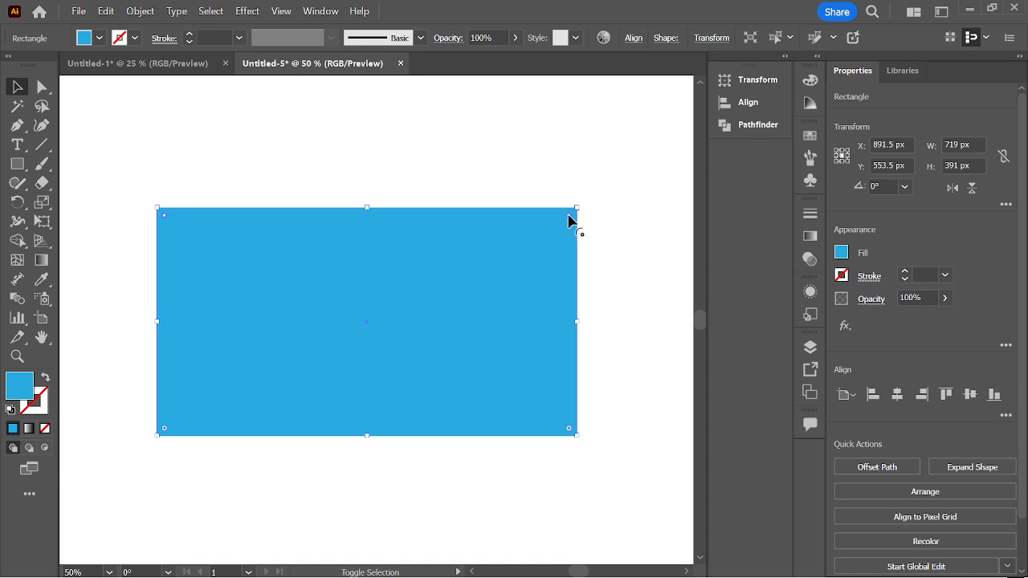
left_click_drag(568, 221, 507, 348)
left_click(569, 174)
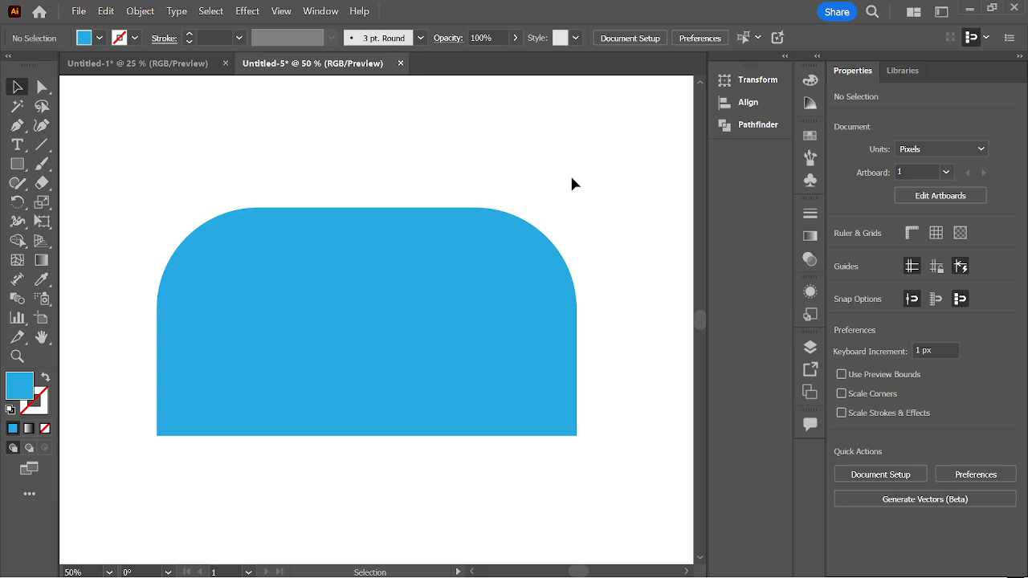
scroll(443, 164, "down", 1)
left_click_drag(444, 170, 427, 207)
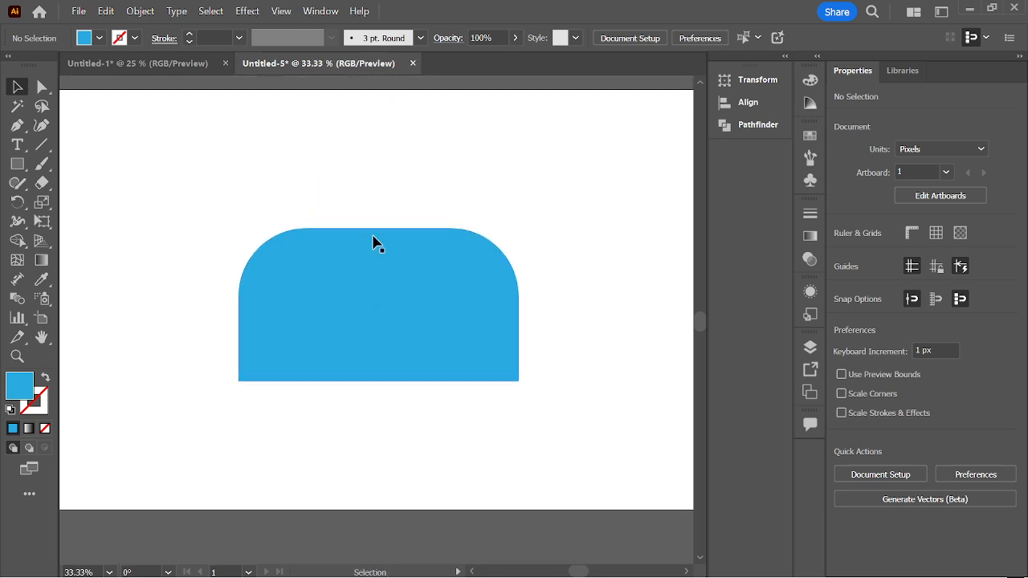
left_click(77, 12)
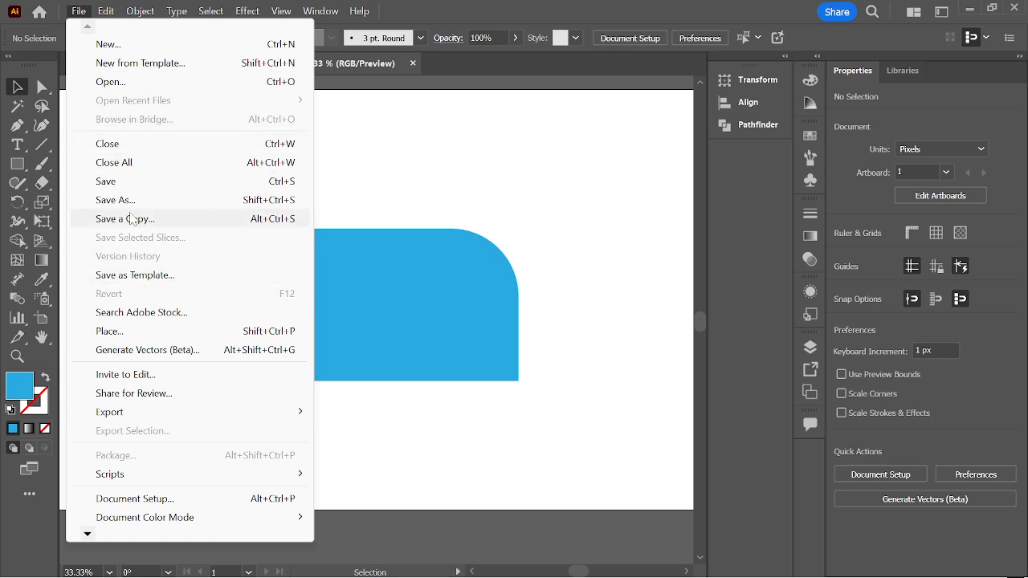
left_click(122, 183)
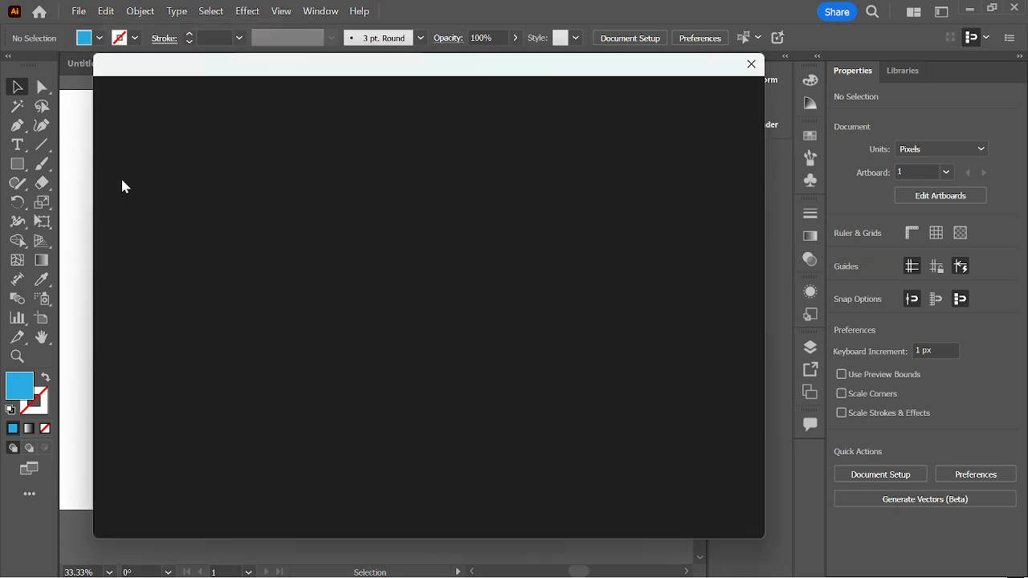
left_click(751, 64)
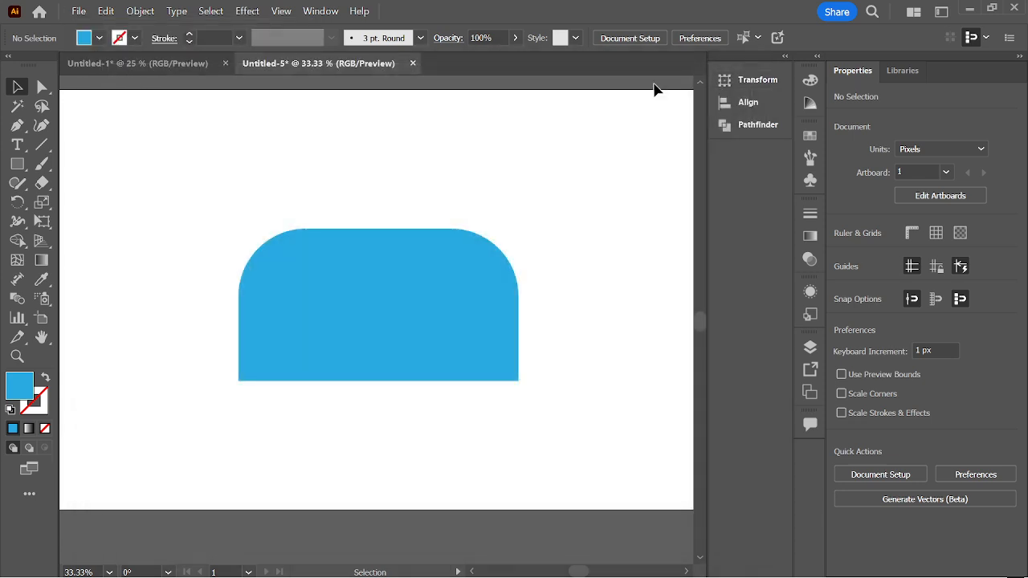
Step: Close the Untitled-5 document and exit Illustrator, discarding the changes in both open documents
left_click(413, 63)
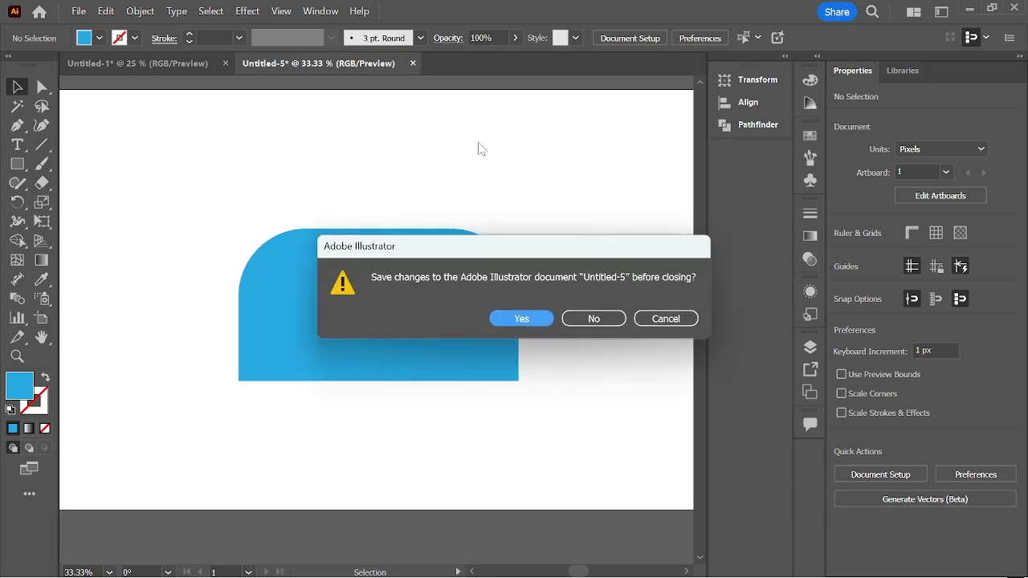
left_click(589, 319)
left_click(1014, 8)
left_click(599, 320)
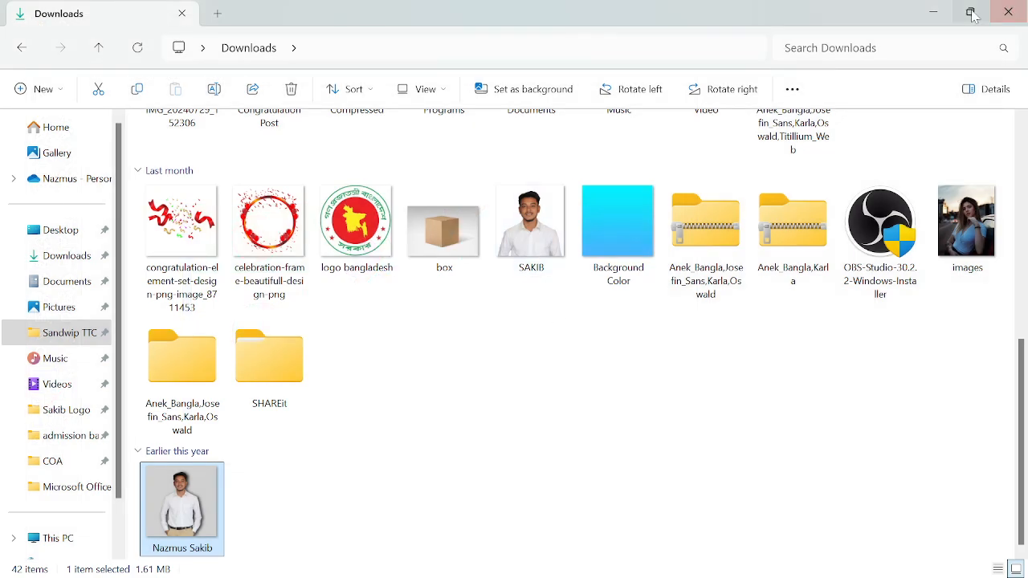
Step: Minimize the Downloads folder and browser windows to reach the desktop, and close Photoshop
left_click(933, 14)
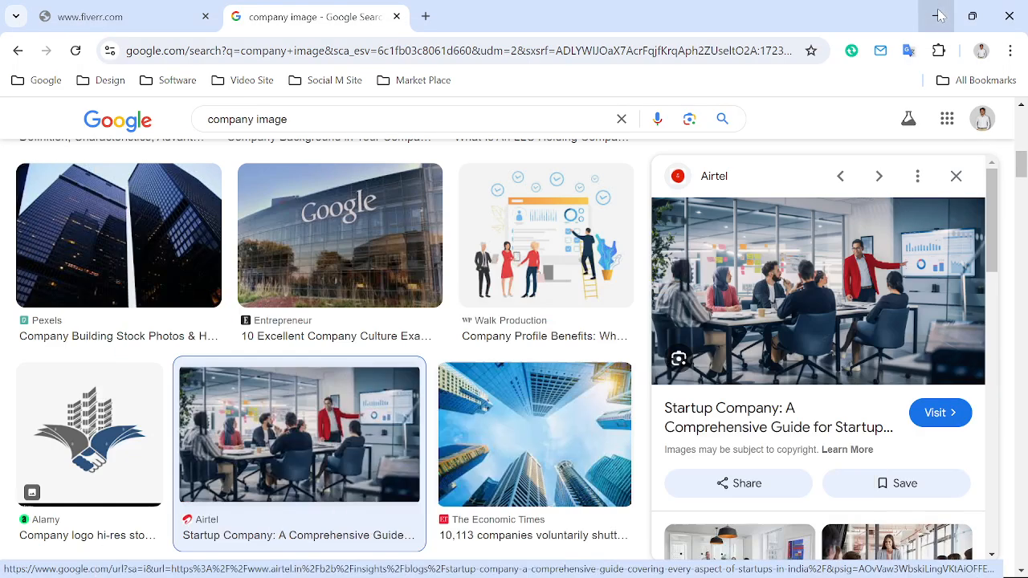
left_click(936, 13)
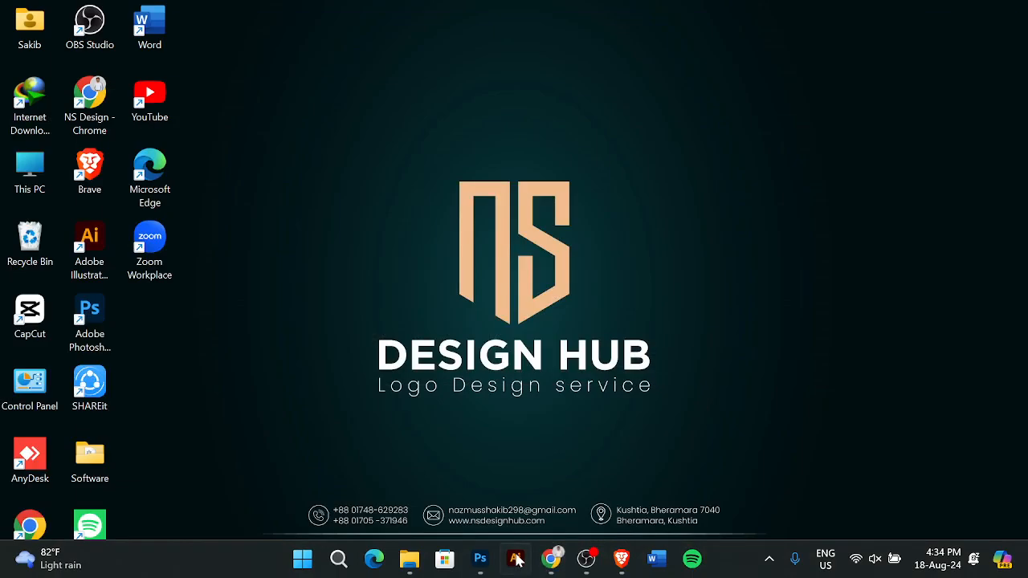
mouse_move(488, 564)
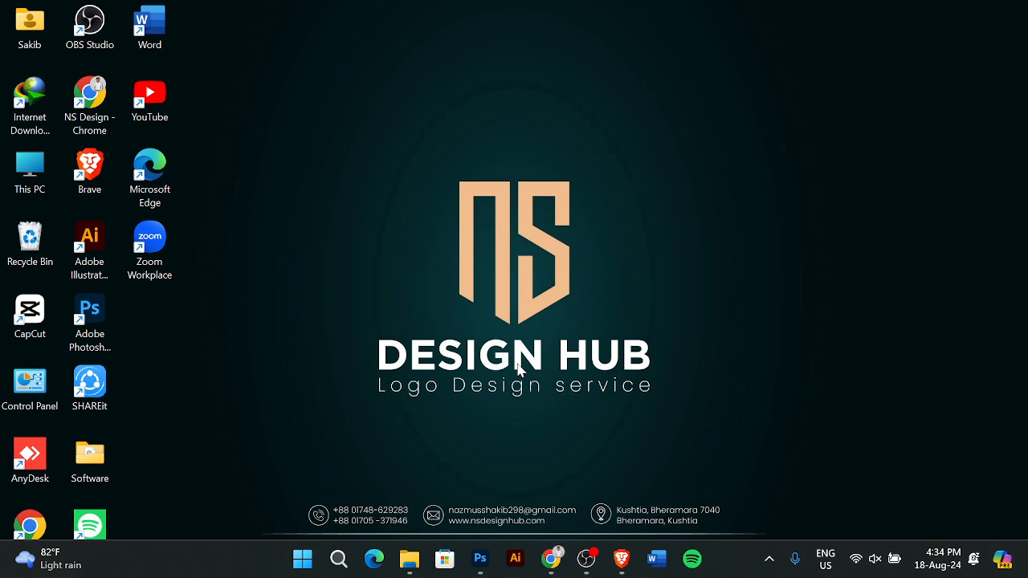
left_click(479, 558)
left_click(1007, 8)
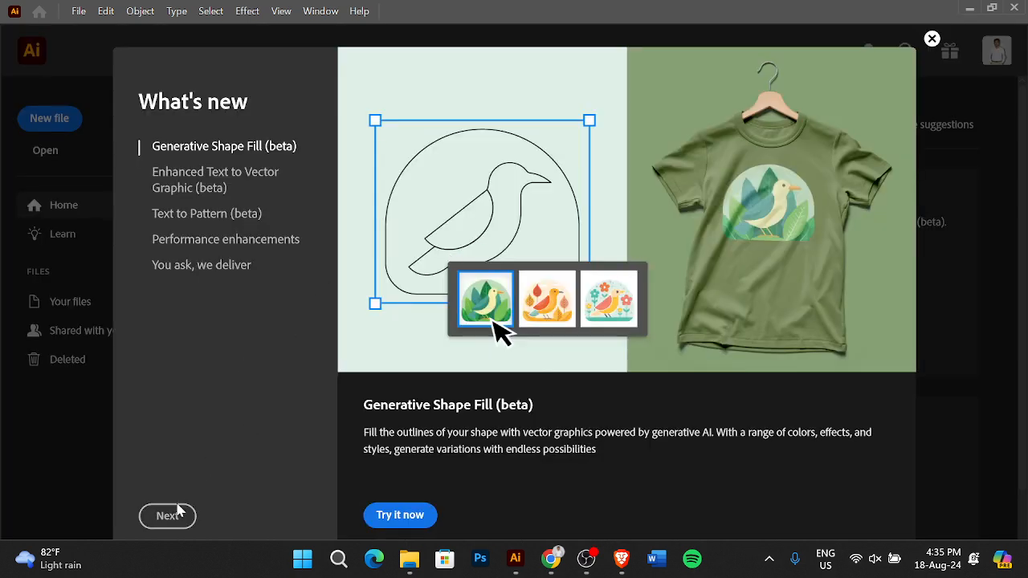
Step: Dismiss Illustrator's What's new window and create a Web-Large document of 1920 x 1080 px
left_click(931, 40)
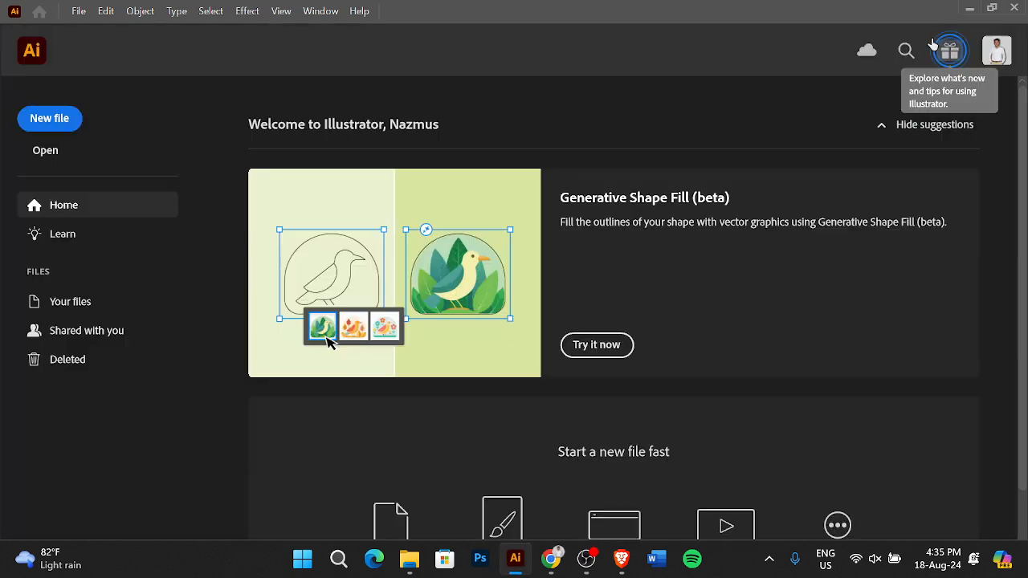
scroll(486, 389, "down", 2)
scroll(485, 390, "up", 2)
scroll(485, 389, "down", 2)
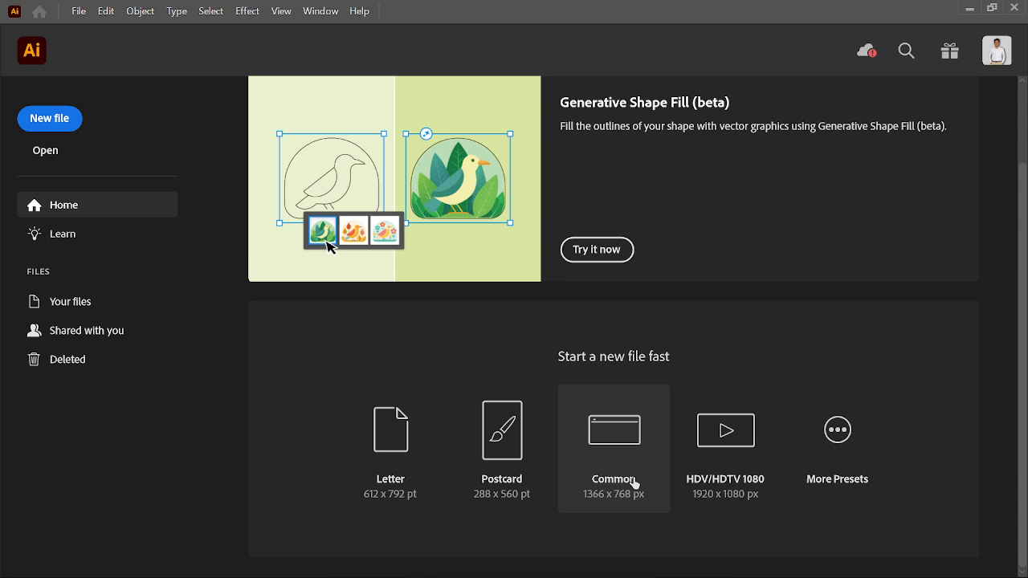
left_click(77, 11)
left_click(103, 45)
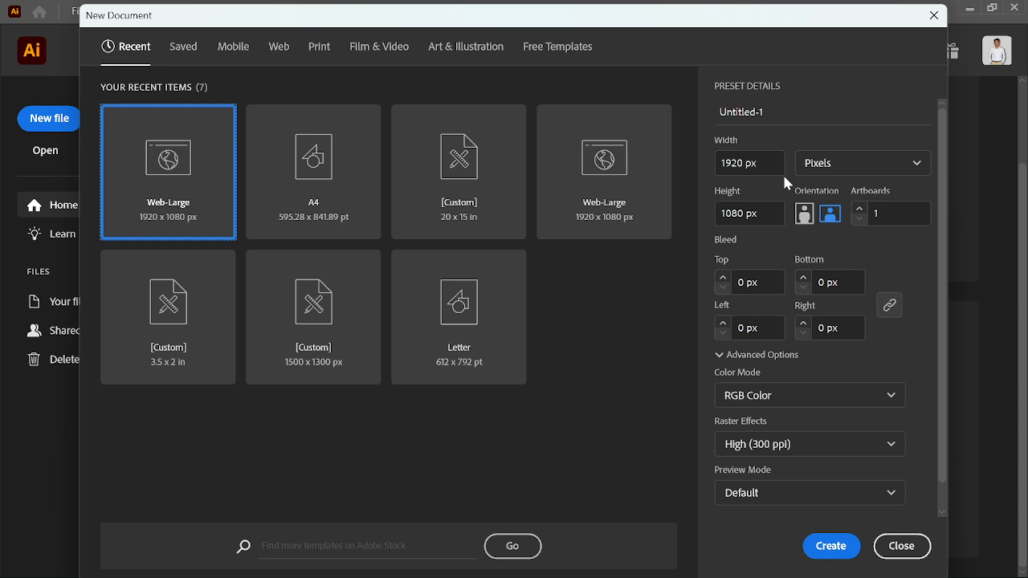
left_click(174, 196)
left_click(823, 549)
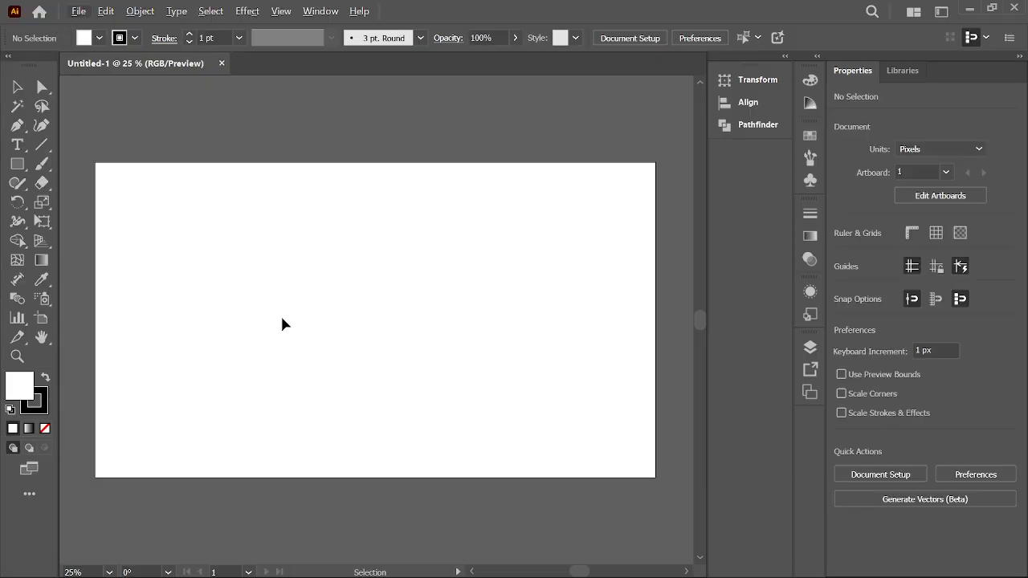
left_click(79, 11)
left_click(145, 179)
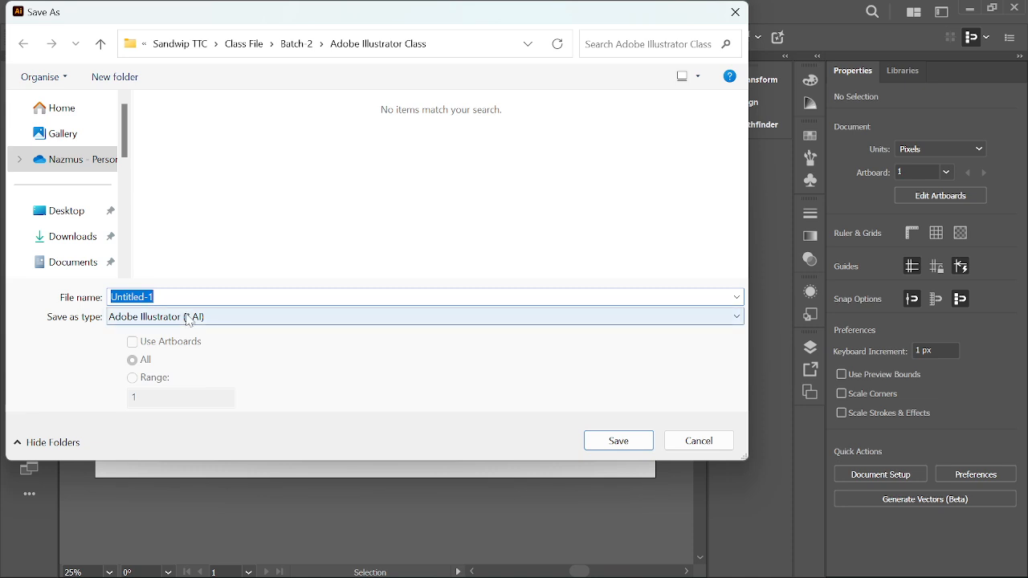
left_click(734, 12)
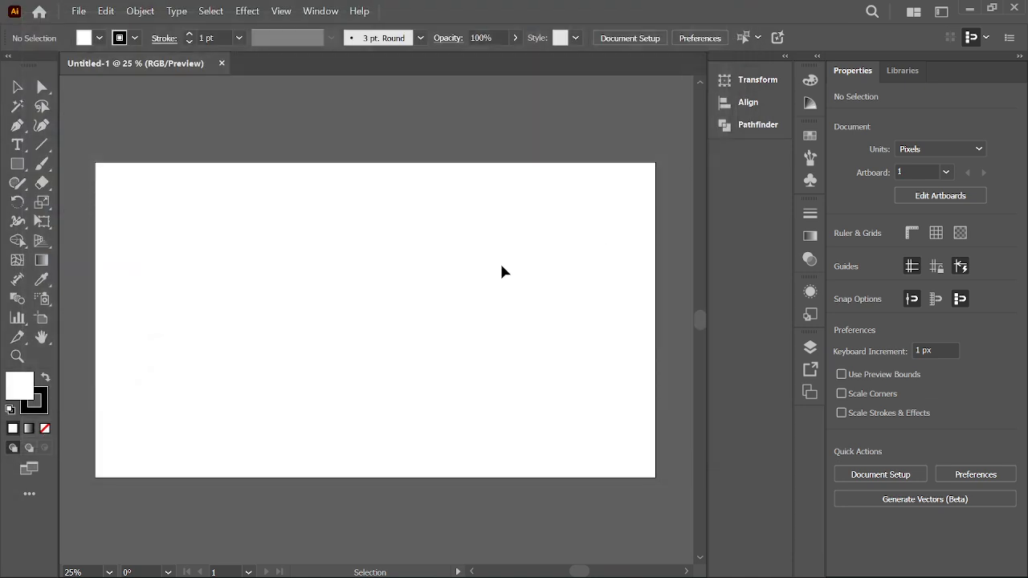
Step: Switch to File Explorer and open the Youtube Banner Design Illustrator file from the admission banner folder
mouse_move(405, 559)
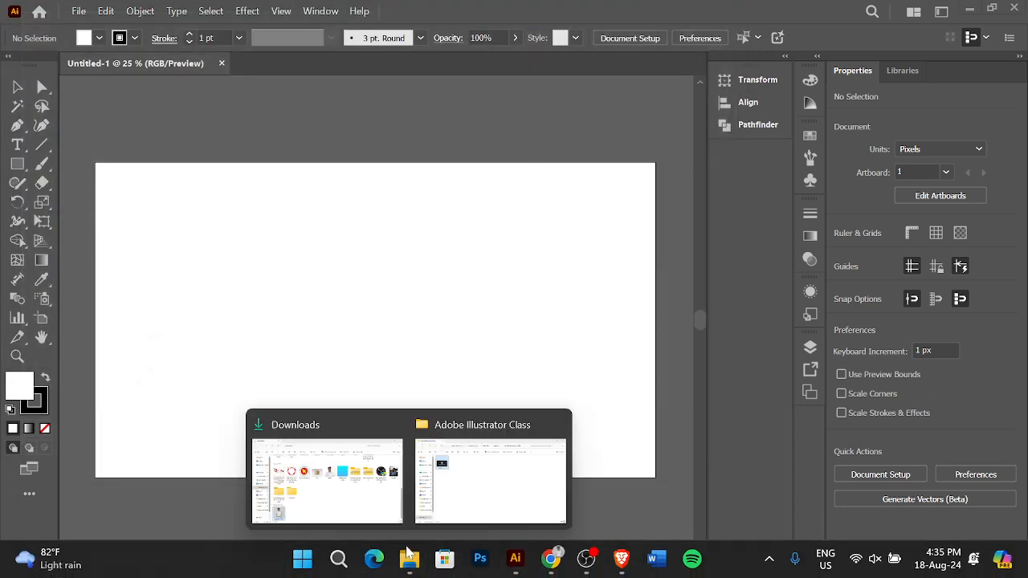
left_click(374, 483)
left_click(98, 47)
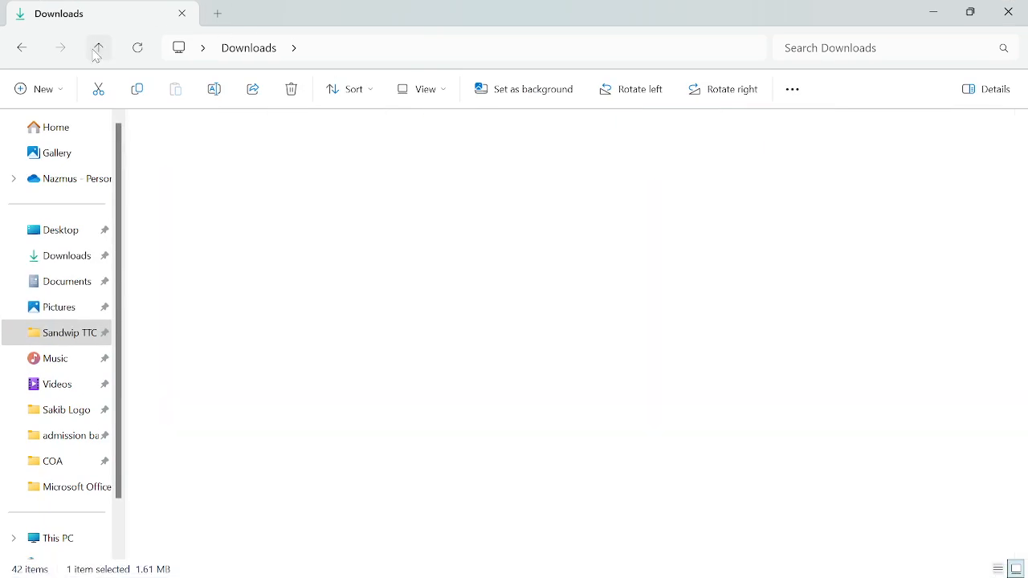
scroll(76, 394, "down", 2)
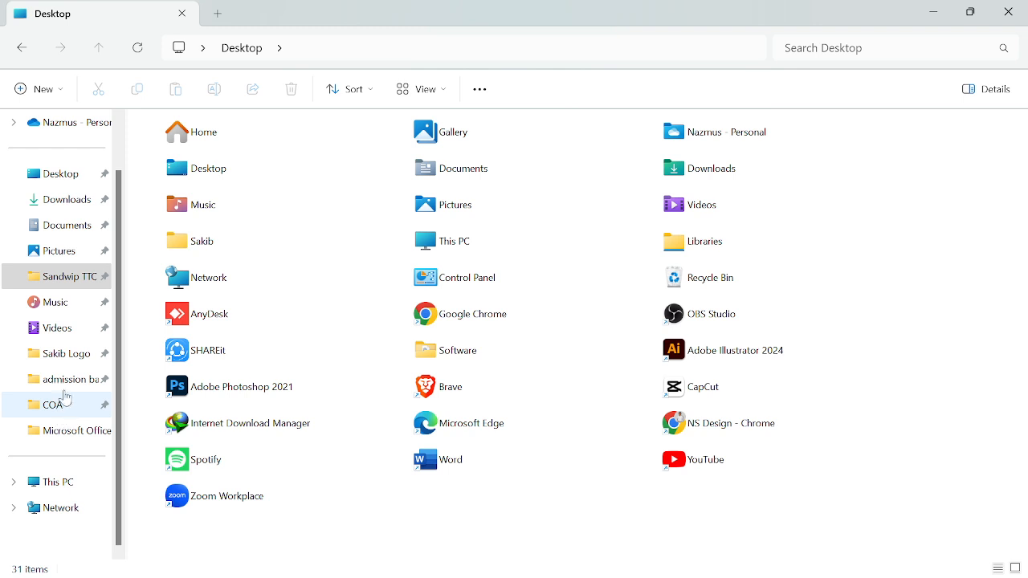
left_click(68, 379)
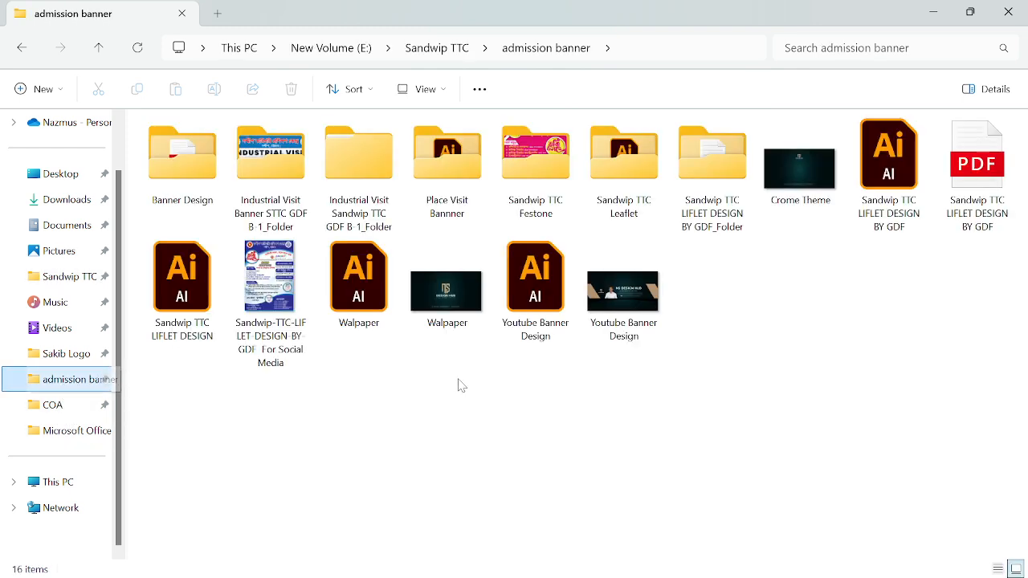
double_click(538, 332)
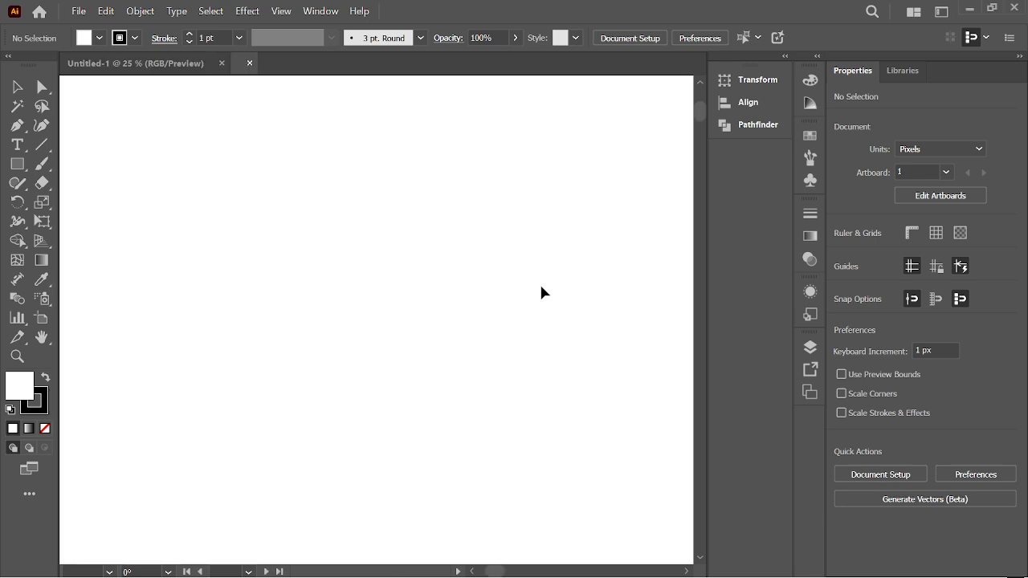
Step: Delete the dark gradient rectangle and the small white Design Hub logo above the YouTube banner, and save the file
scroll(222, 289, "down", 1)
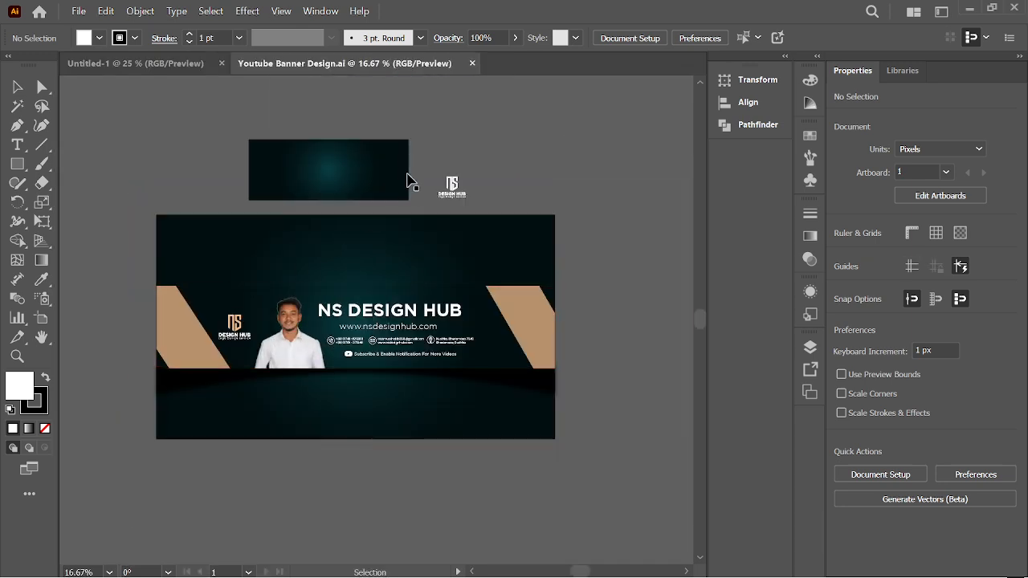
left_click_drag(355, 184, 356, 158)
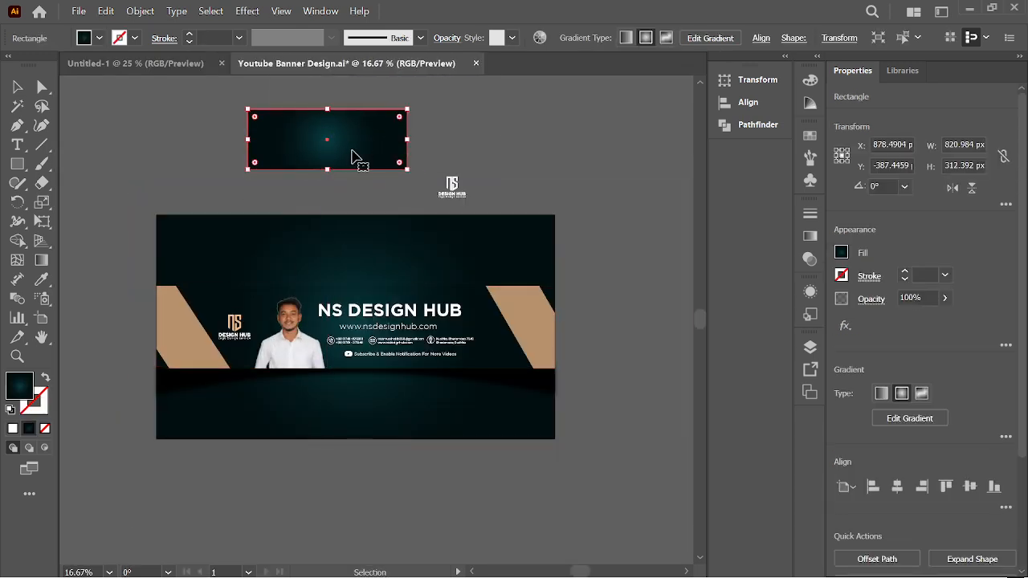
left_click(463, 196)
key("Delete")
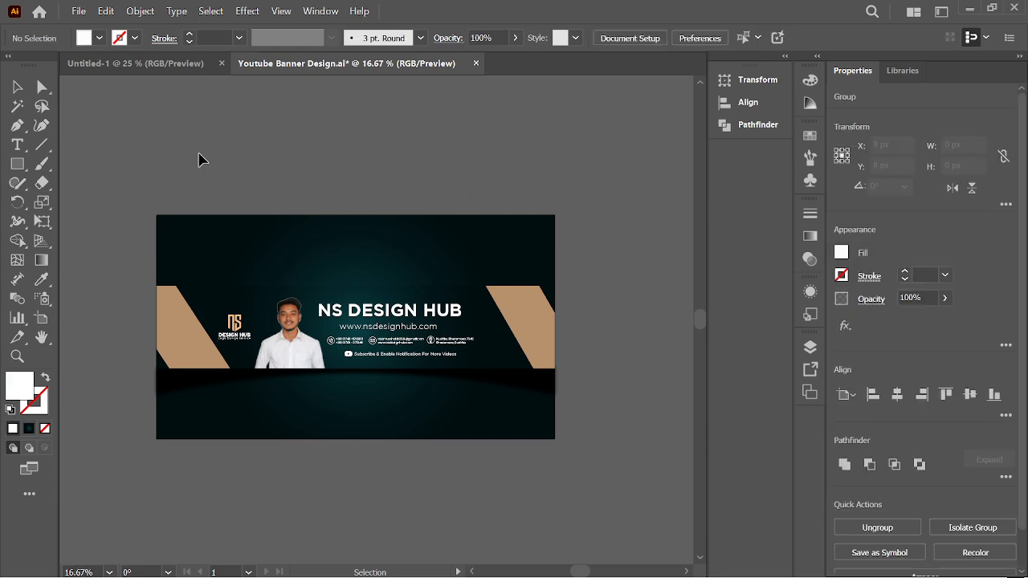
left_click(78, 12)
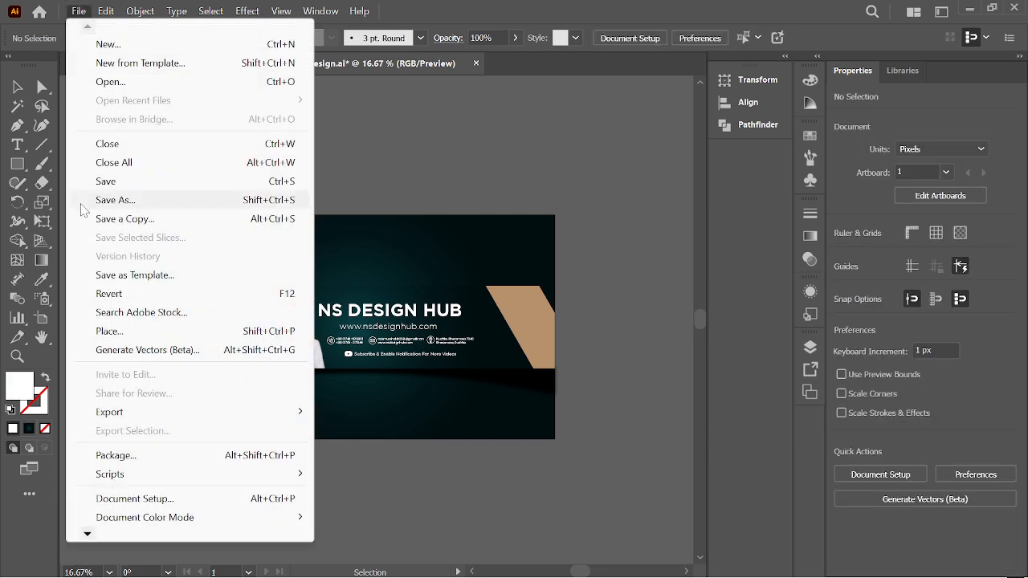
left_click(120, 182)
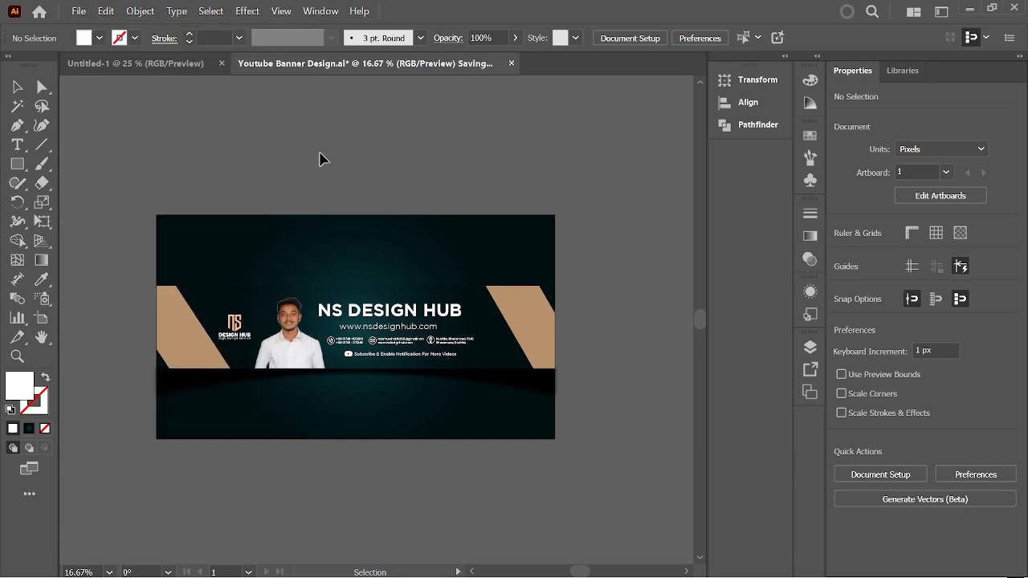
Step: Open Save As for the YouTube banner and browse to Sandwip TTC > Class File > Batch-2 > Adobe Illustrator Class on drive E
left_click(78, 11)
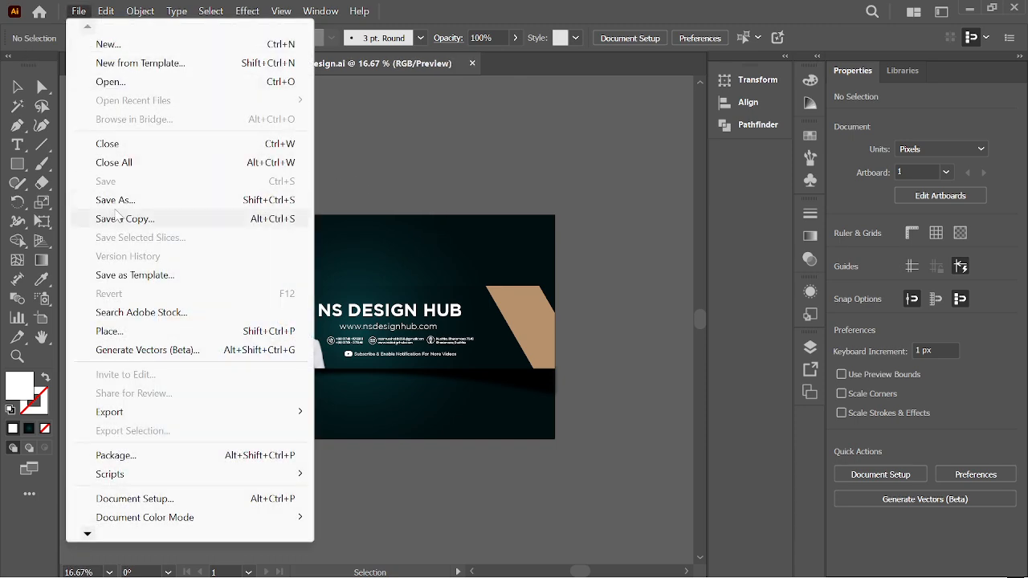
left_click(117, 200)
scroll(64, 200, "down", 5)
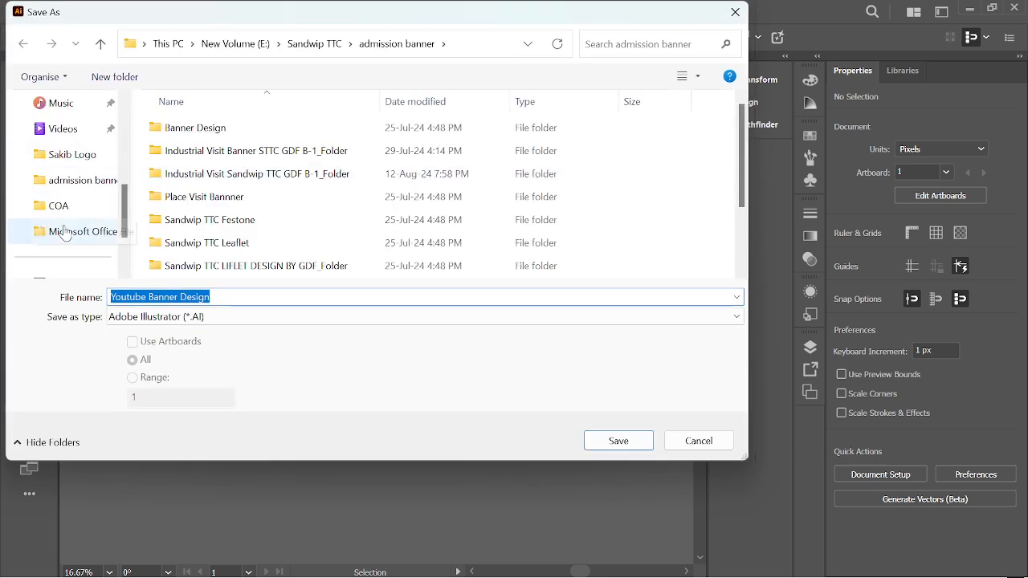
left_click(70, 210)
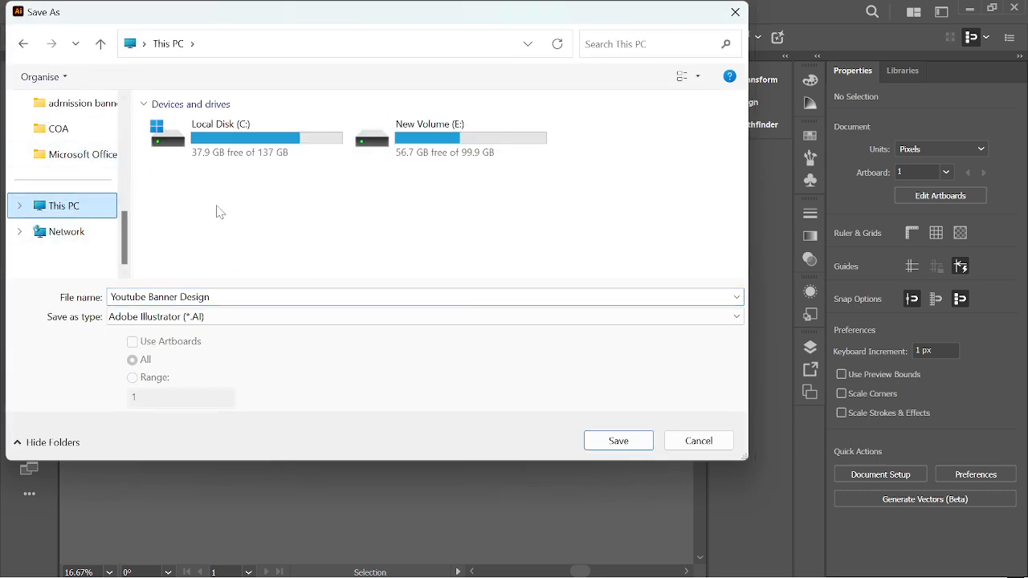
left_click(416, 153)
scroll(391, 230, "down", 1)
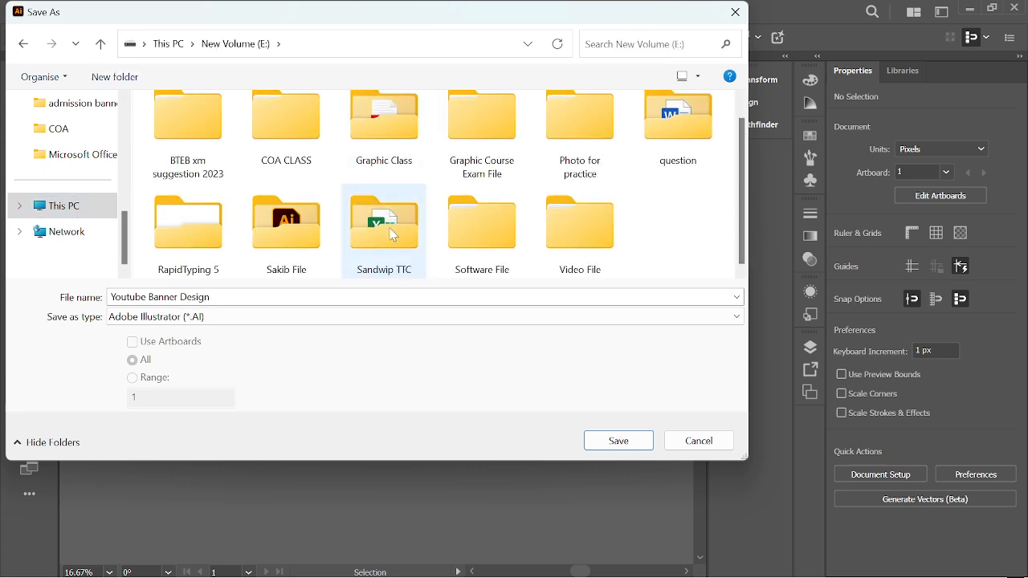
double_click(372, 241)
double_click(286, 137)
left_click(227, 136)
double_click(227, 136)
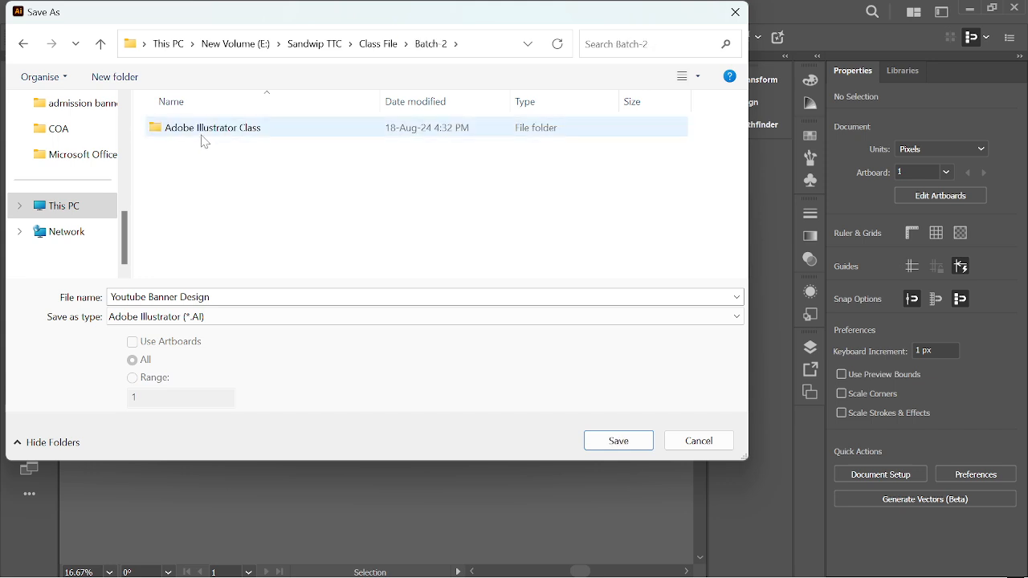
double_click(224, 133)
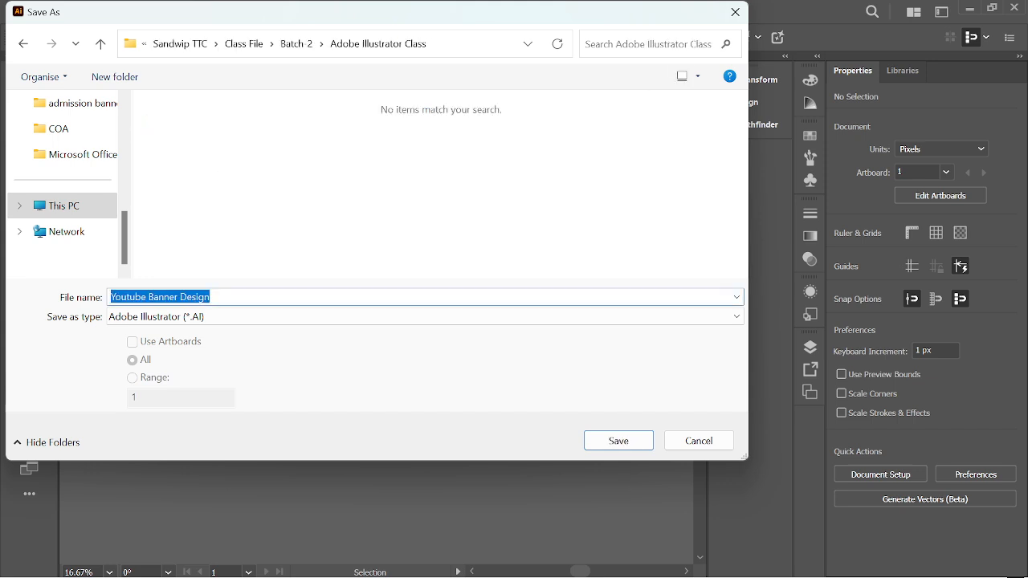
Step: Save the banner as Youtube Banner Design in Adobe Illustrator (*.AI) format with the Illustrator 2020 version option
left_click(243, 277)
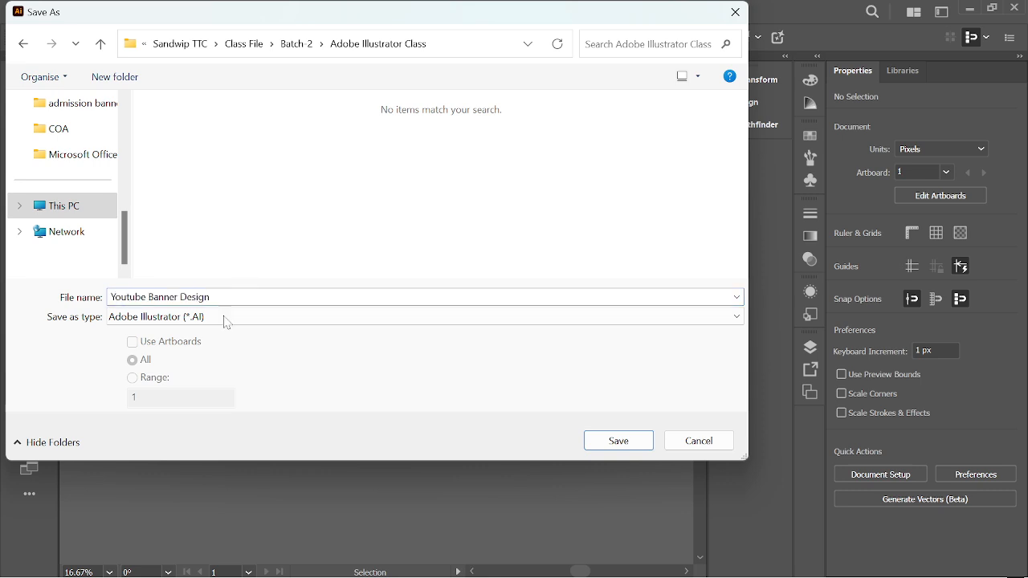
left_click(179, 321)
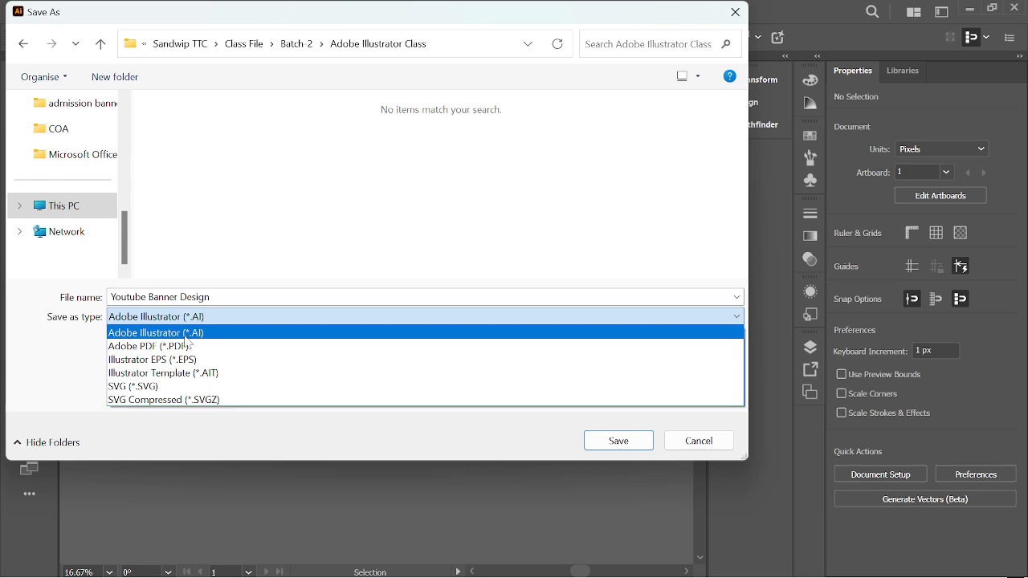
left_click(186, 341)
left_click(618, 442)
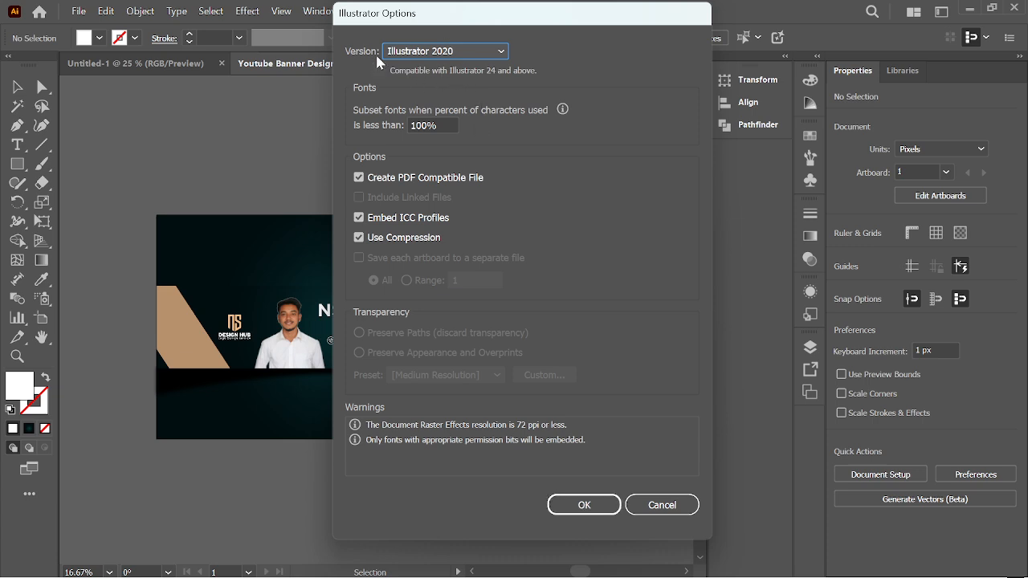
left_click(584, 504)
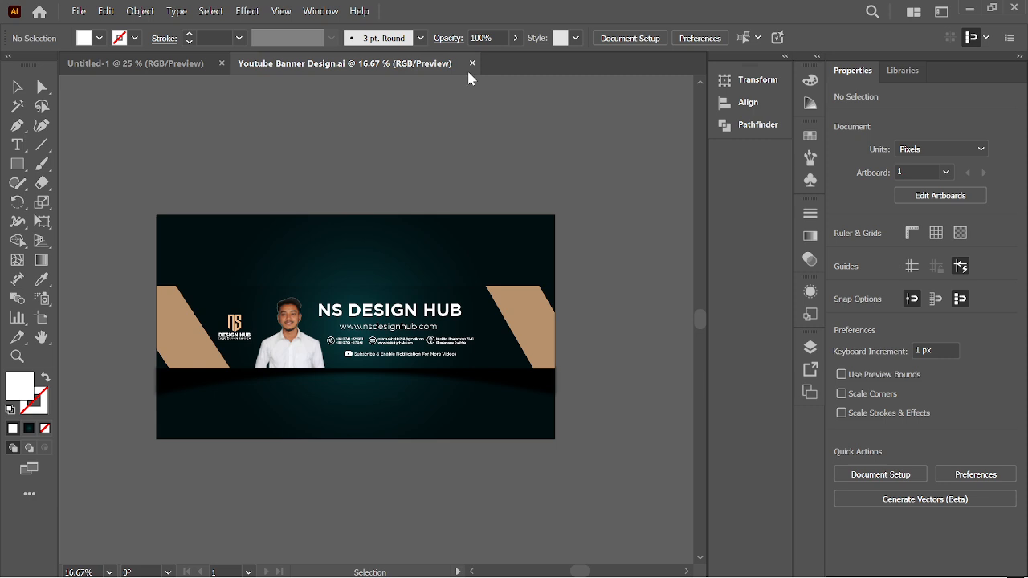
Step: Close the Youtube Banner Design document and the blank Untitled-1 document
left_click(472, 63)
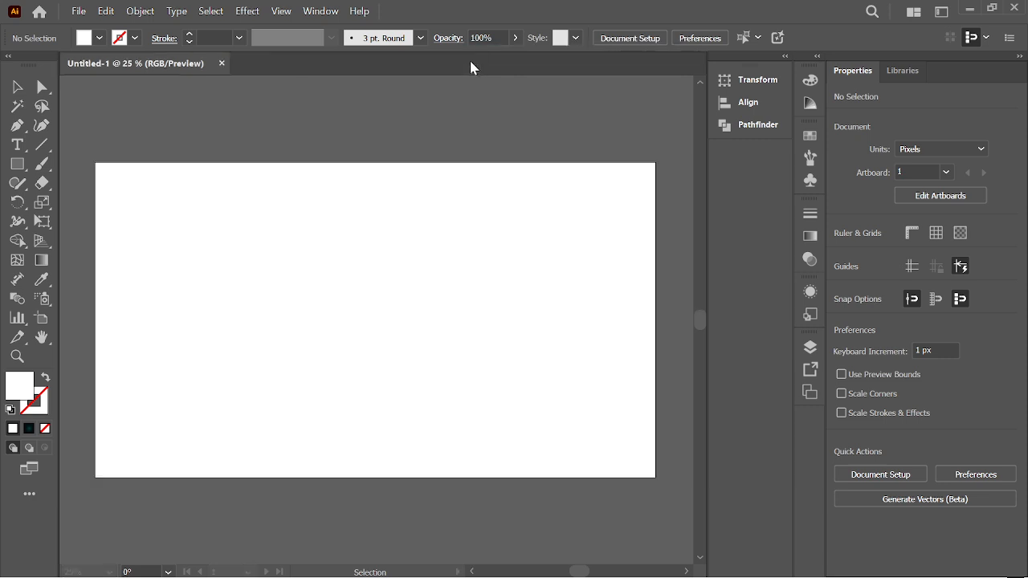
left_click(222, 62)
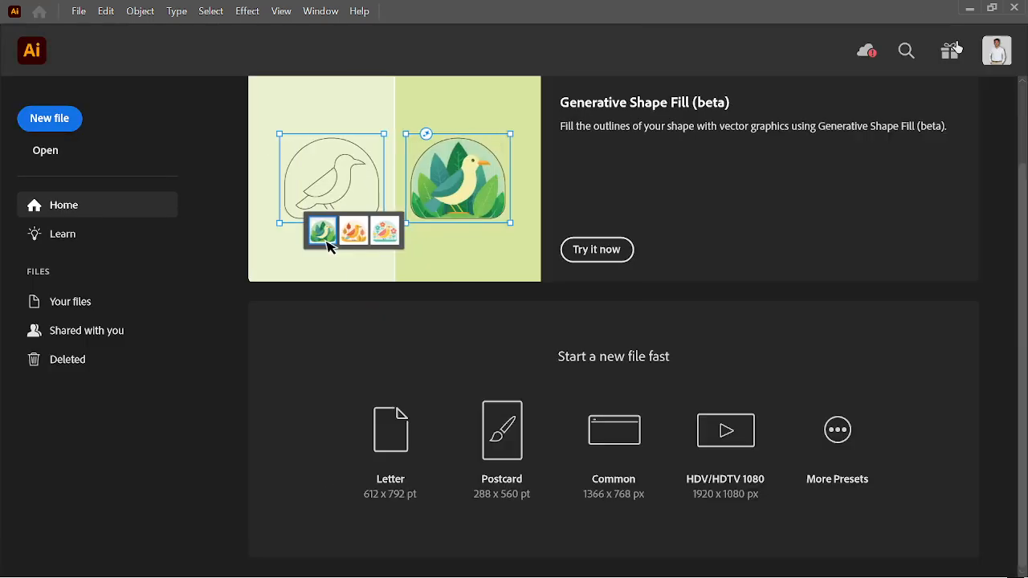
Step: Minimize the Illustrator and admission banner folder windows, and switch to OBS Studio
left_click(969, 8)
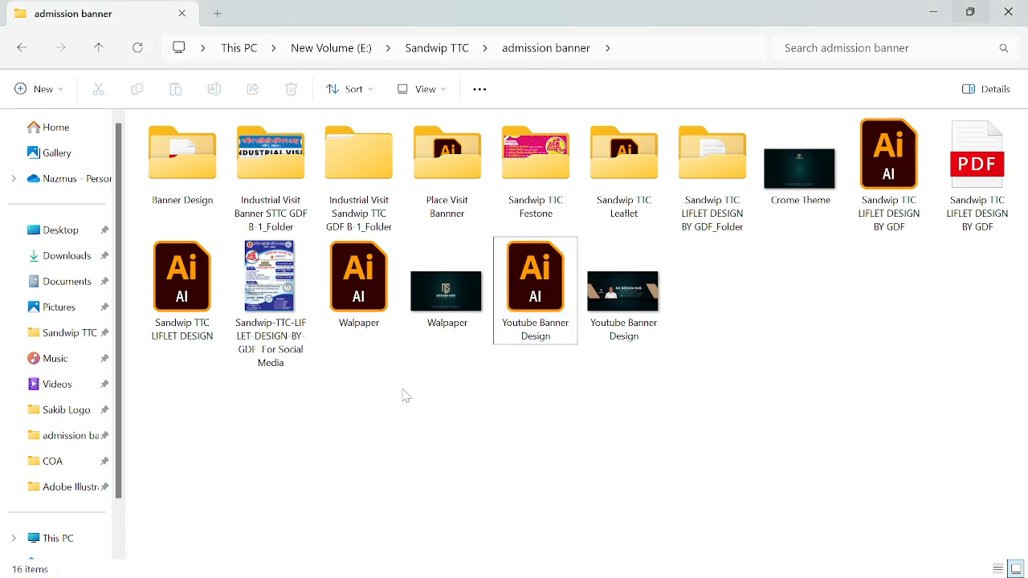
left_click(935, 14)
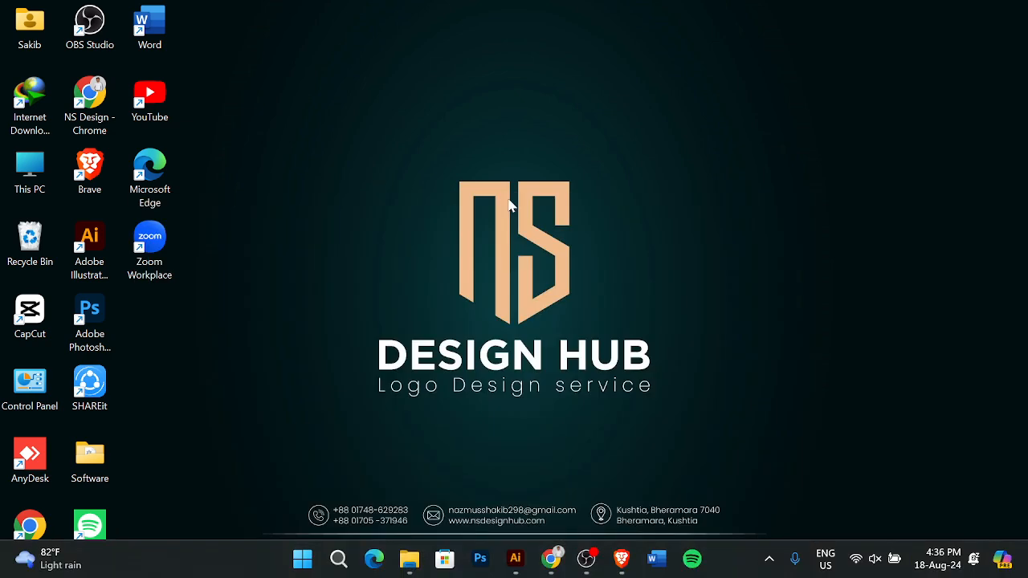
mouse_move(602, 566)
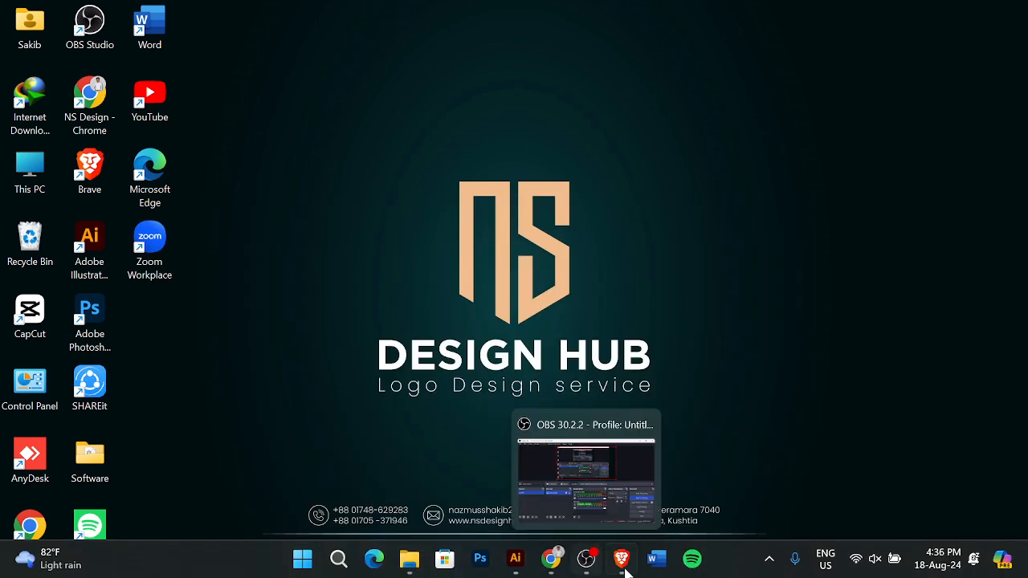
left_click(586, 562)
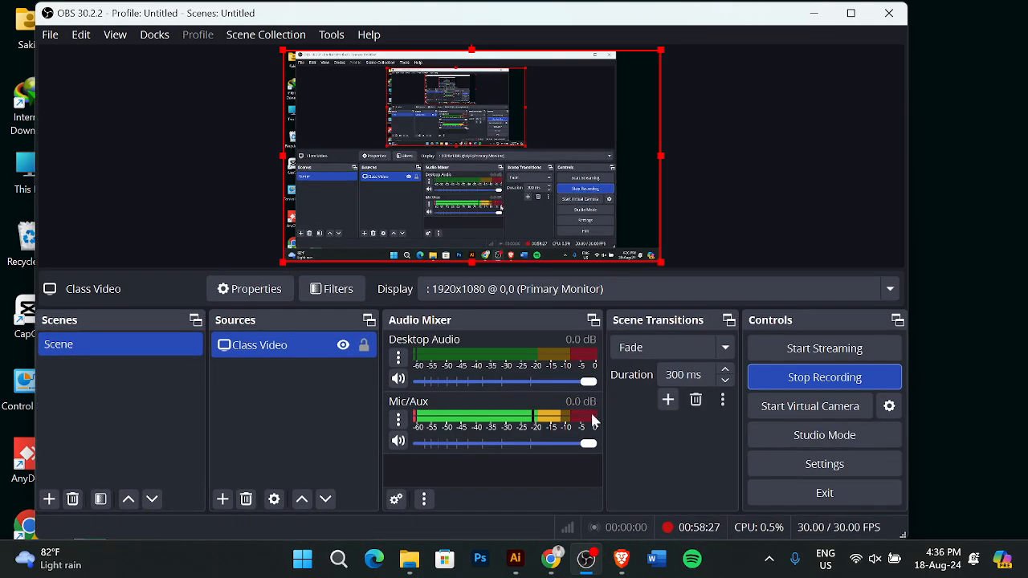